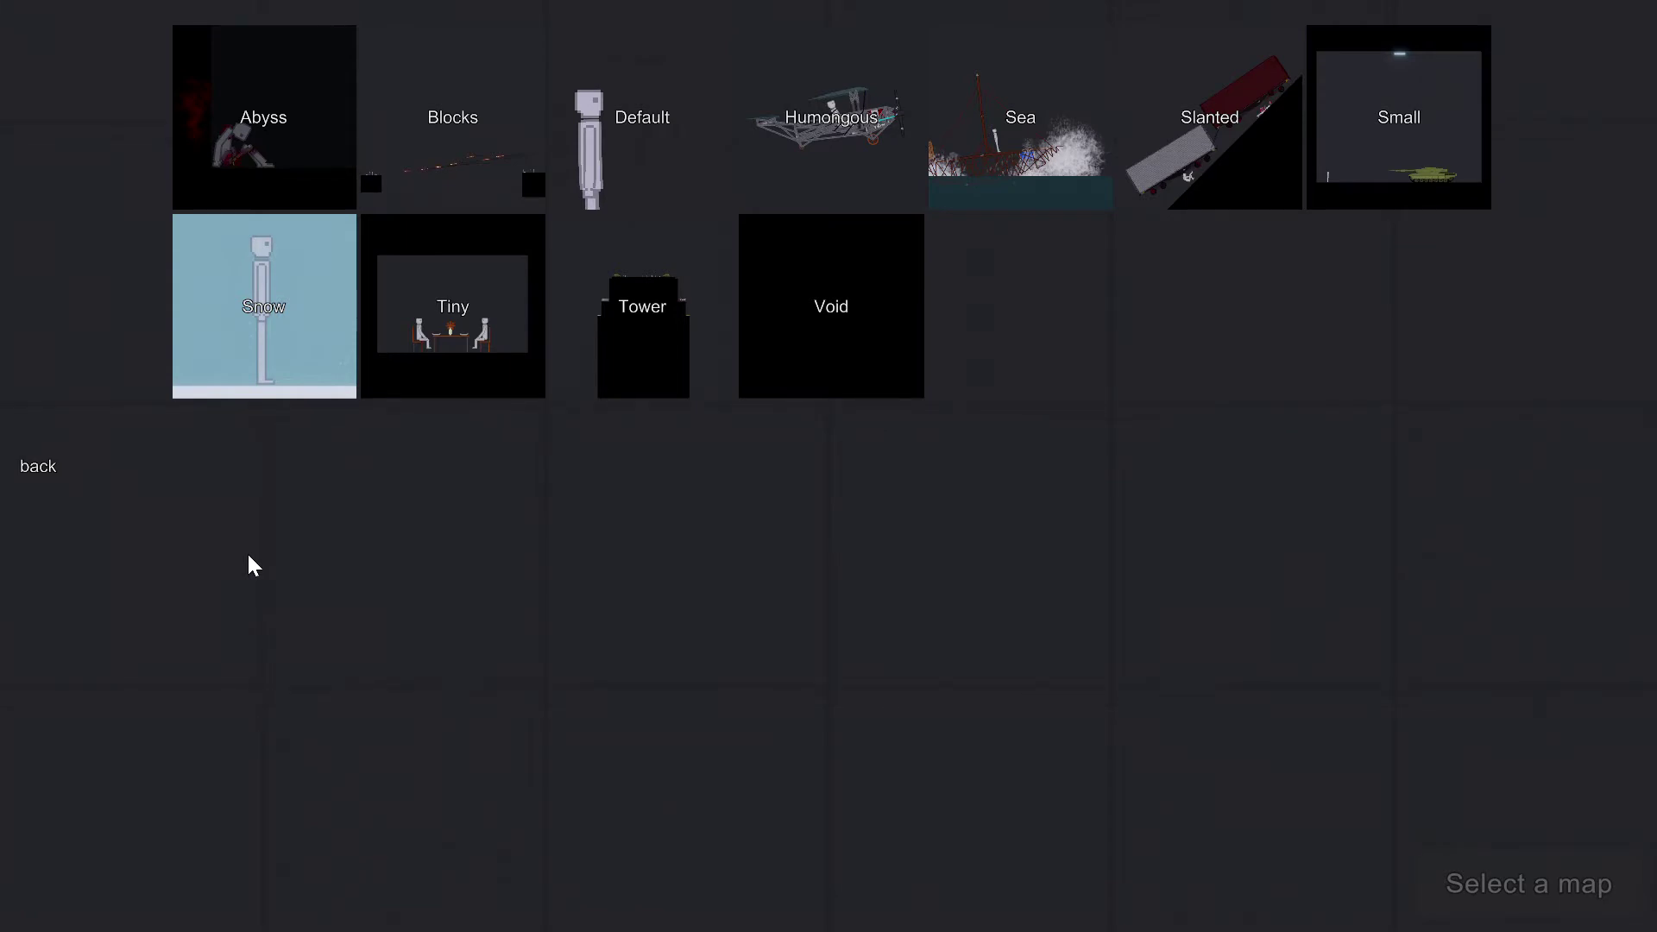
- Start the Default map and delete all four tutorial displays
left_click(646, 174)
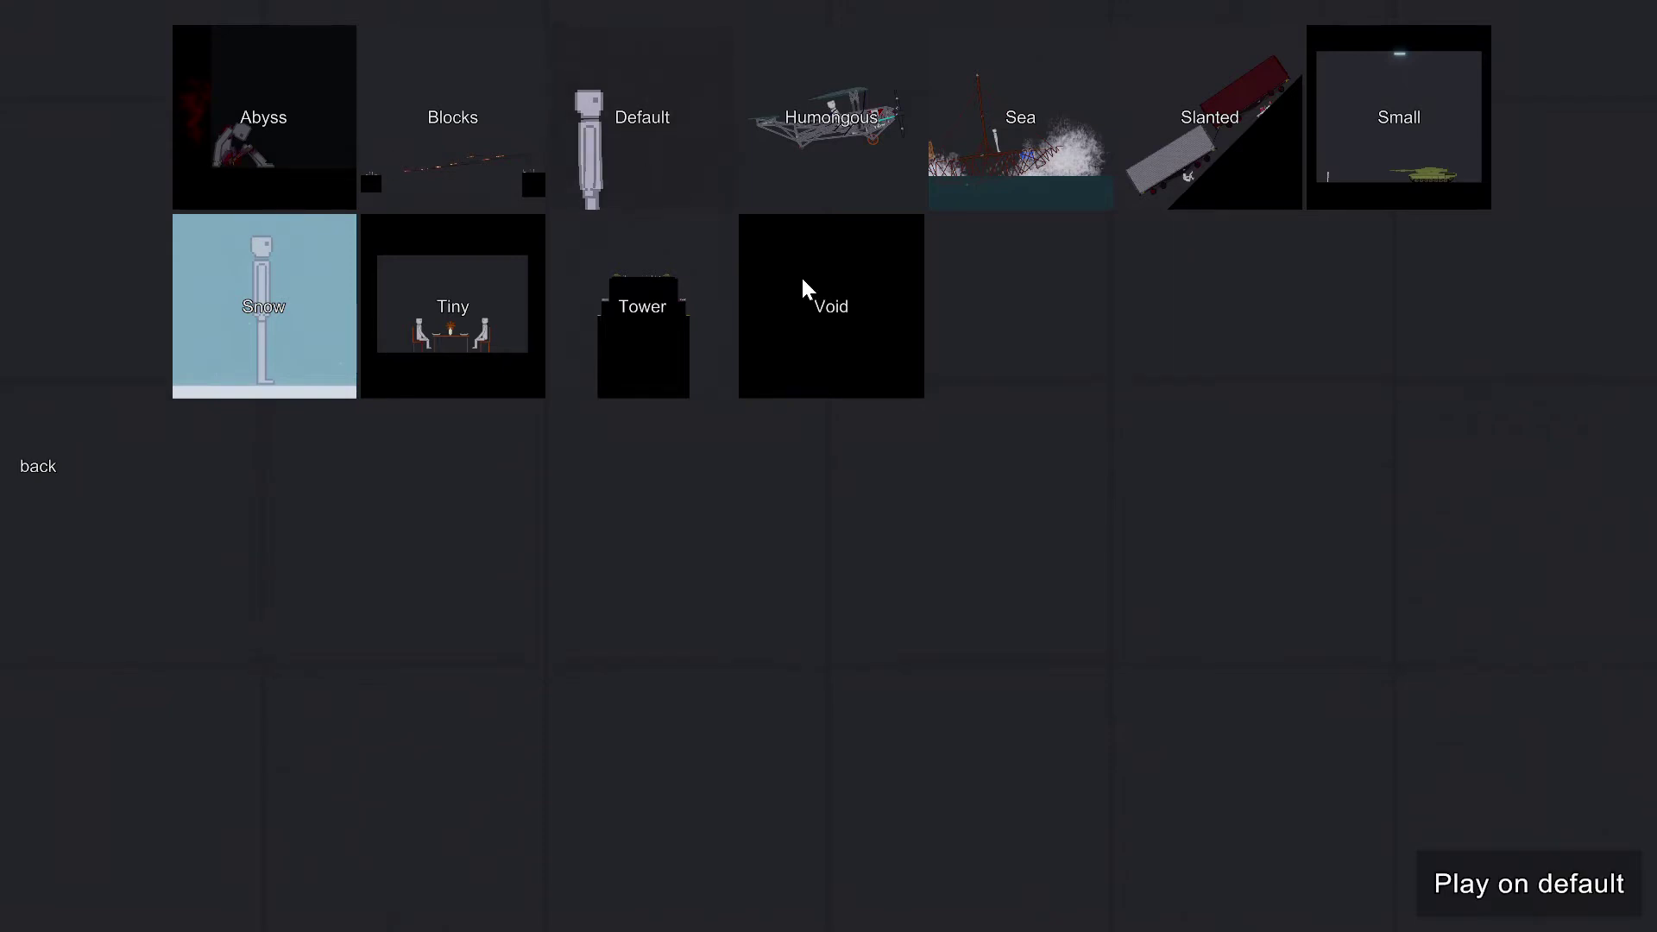
left_click(1492, 866)
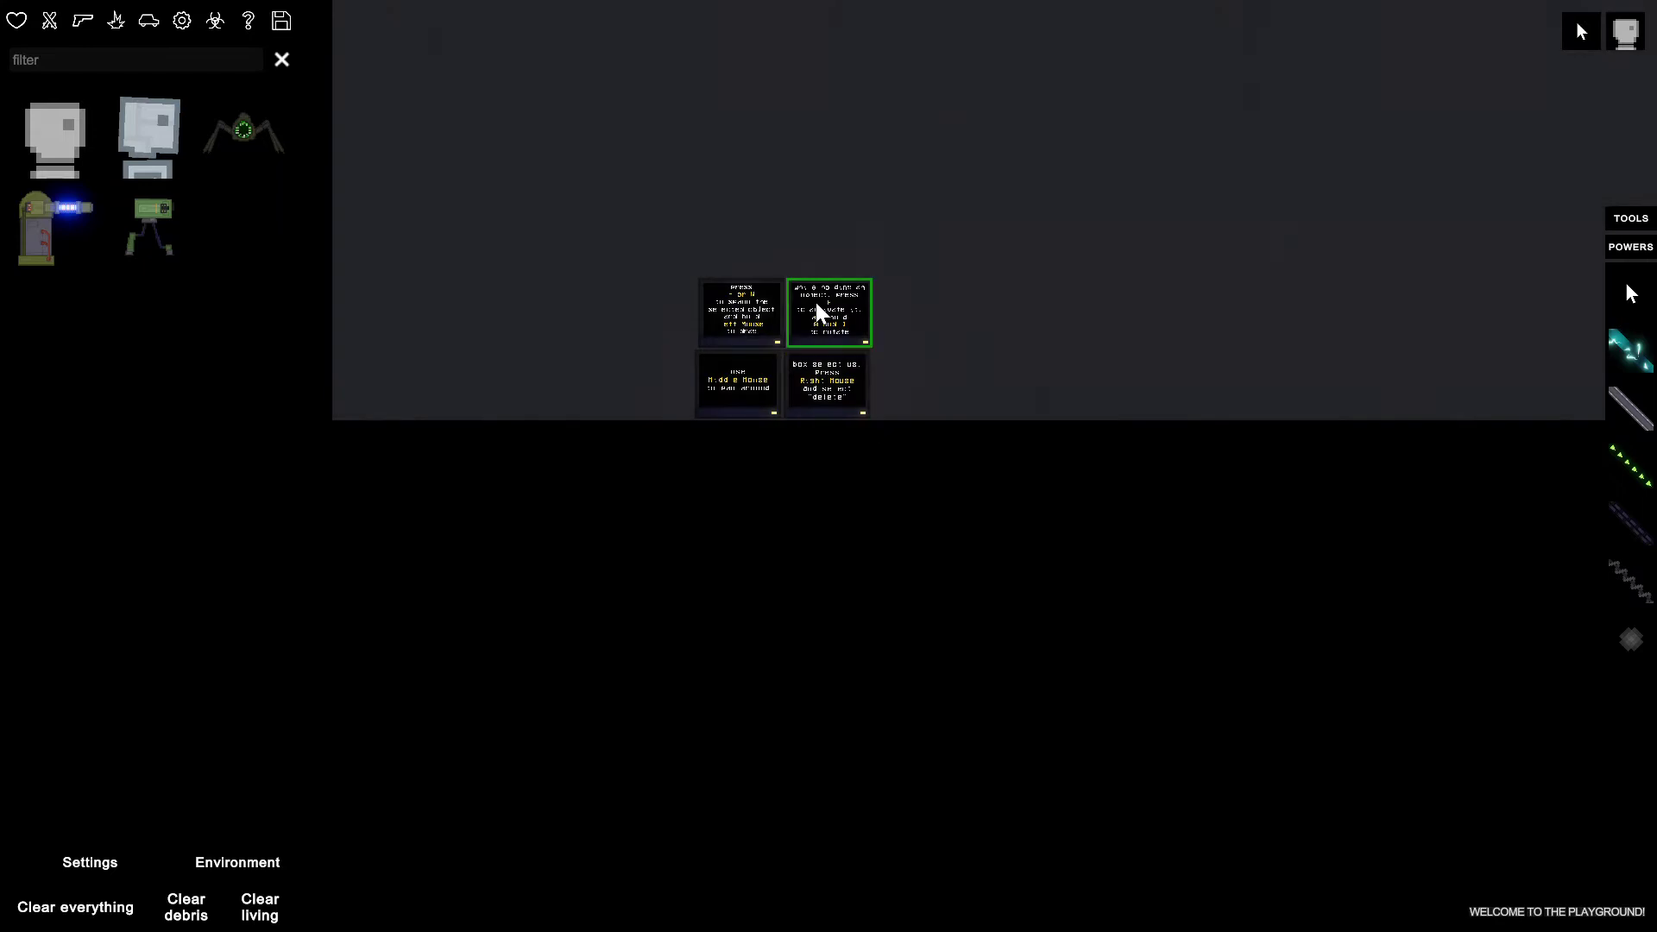
right_click(818, 309)
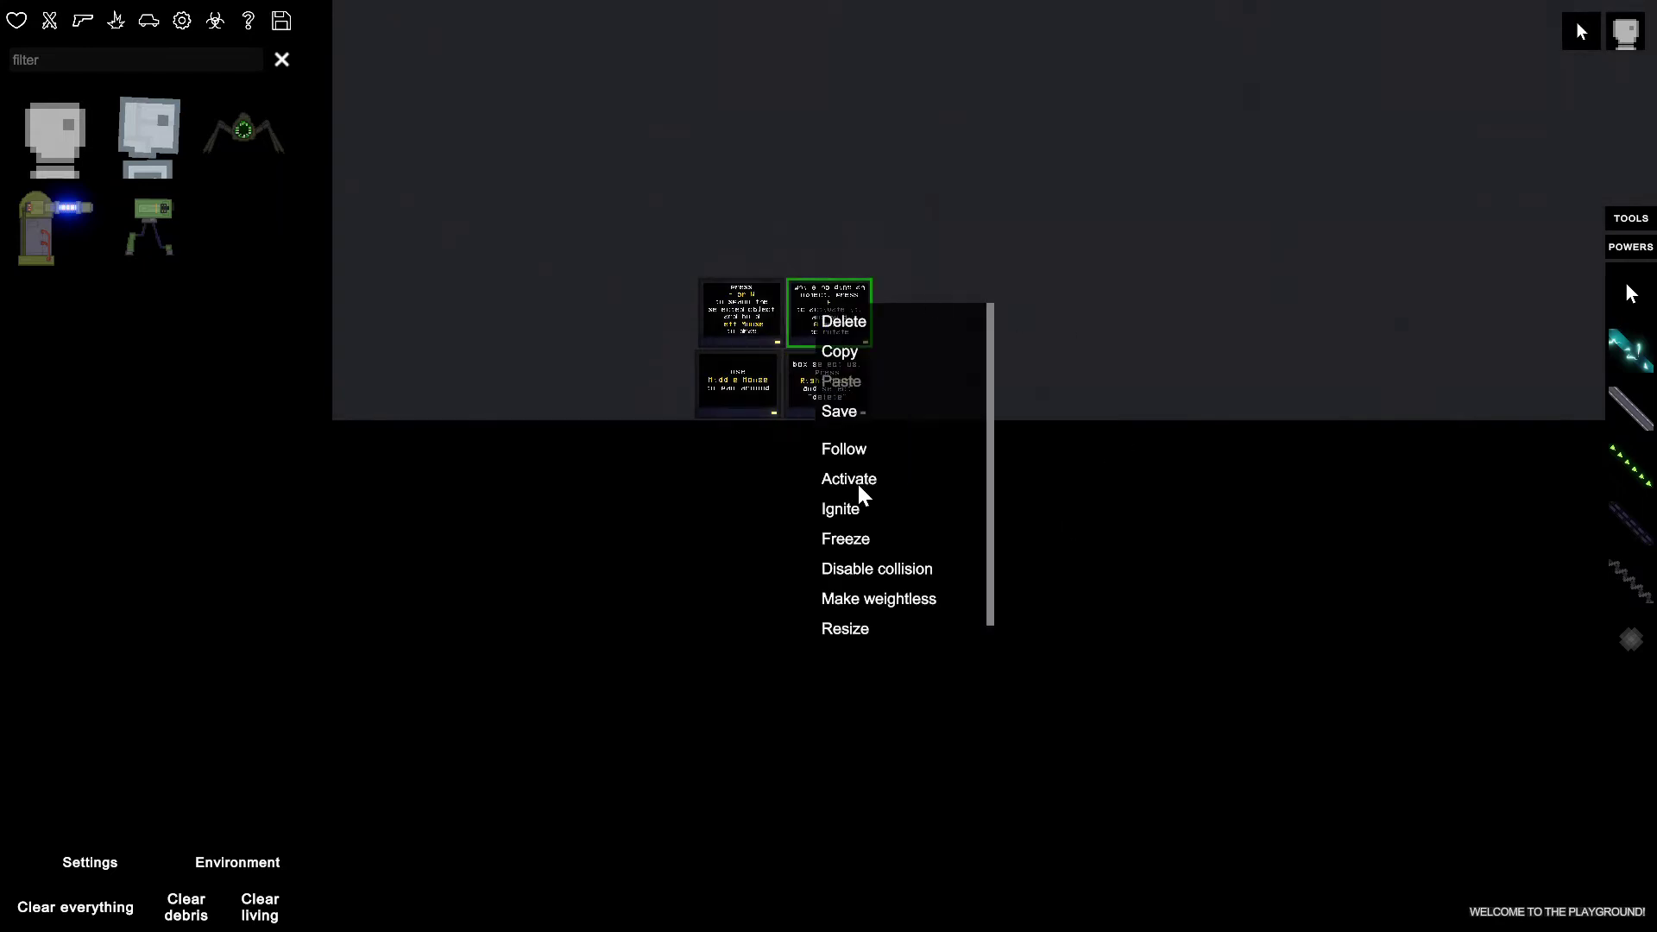
left_click(842, 321)
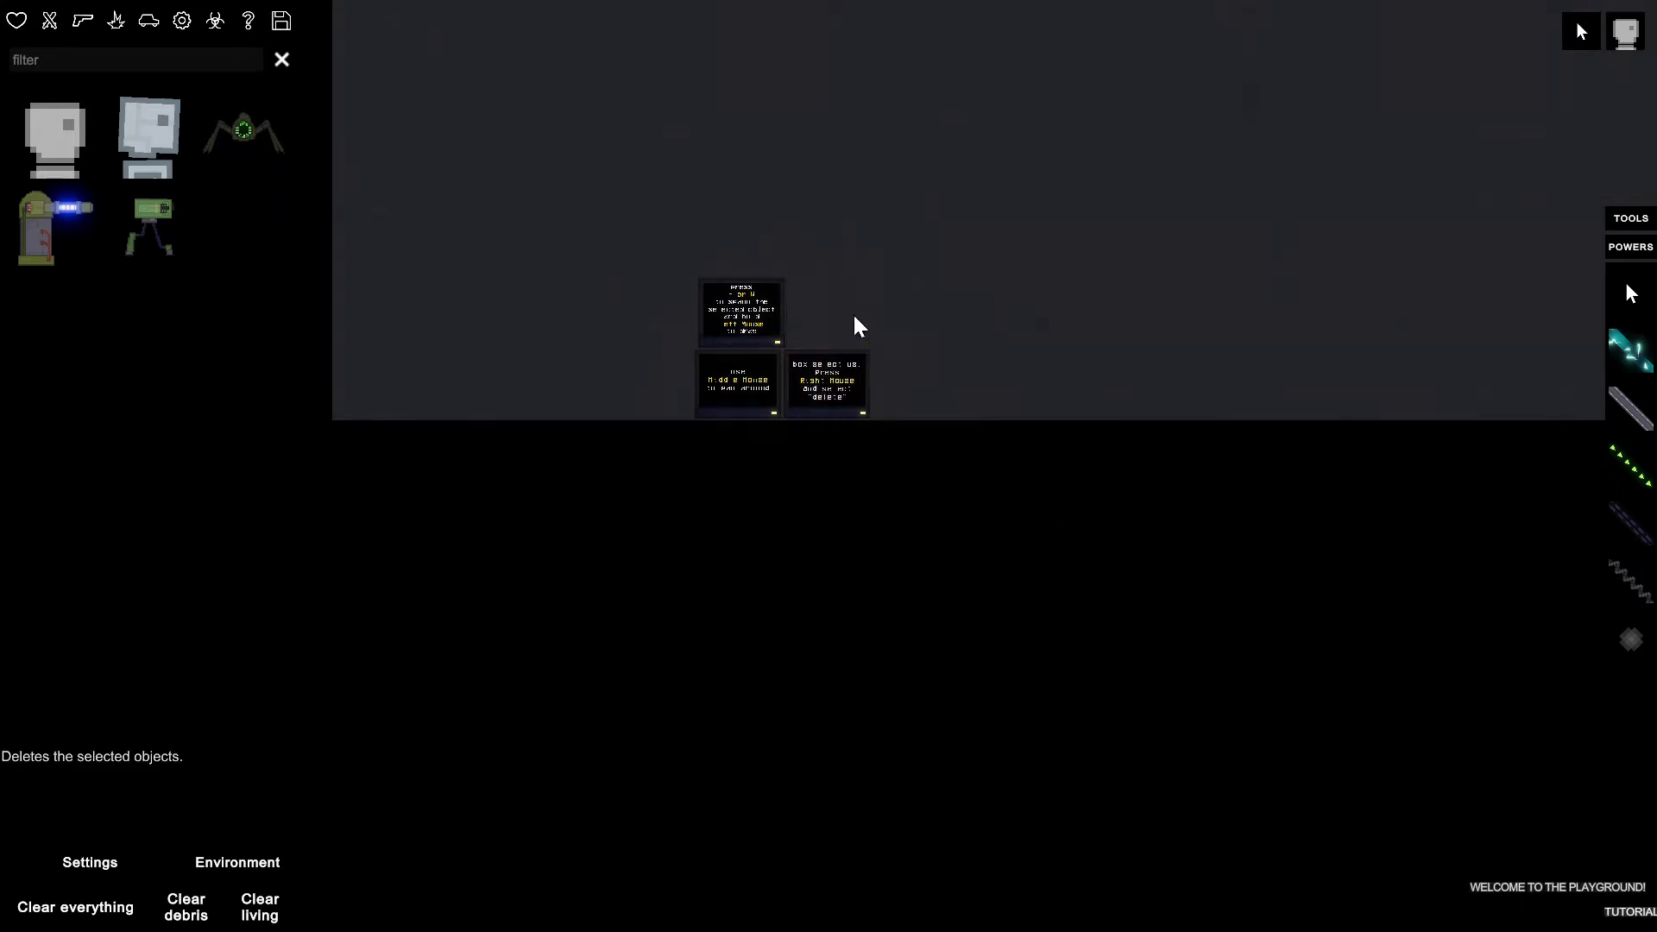
right_click(848, 388)
left_click(870, 402)
right_click(741, 317)
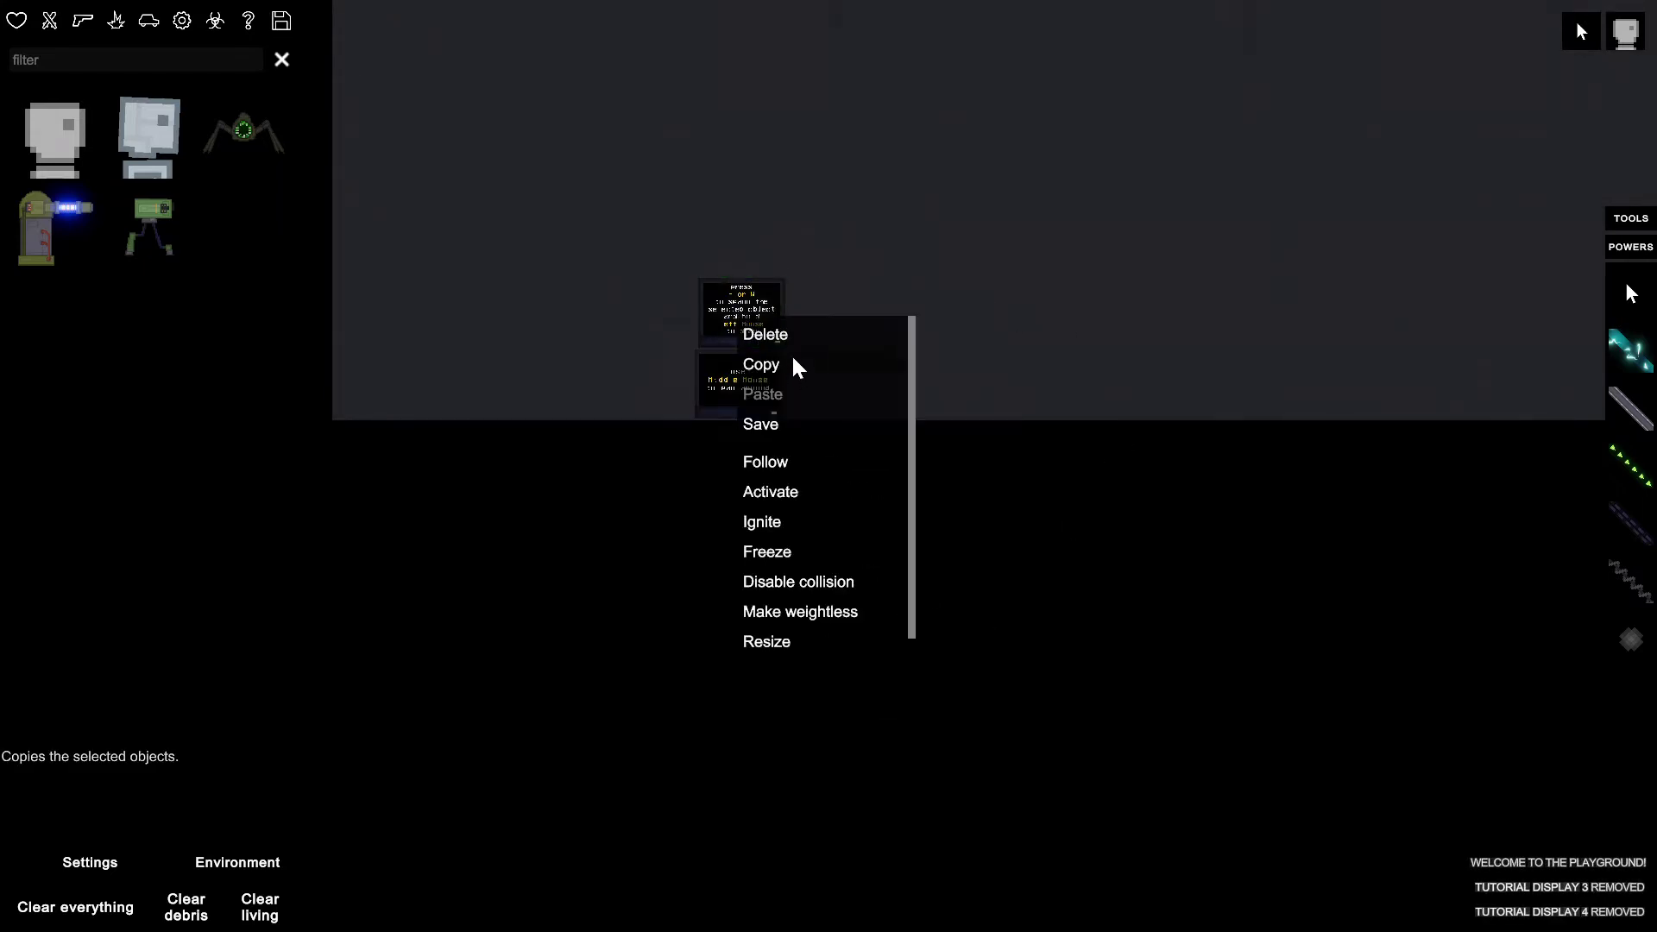
left_click(765, 335)
right_click(720, 382)
left_click(773, 389)
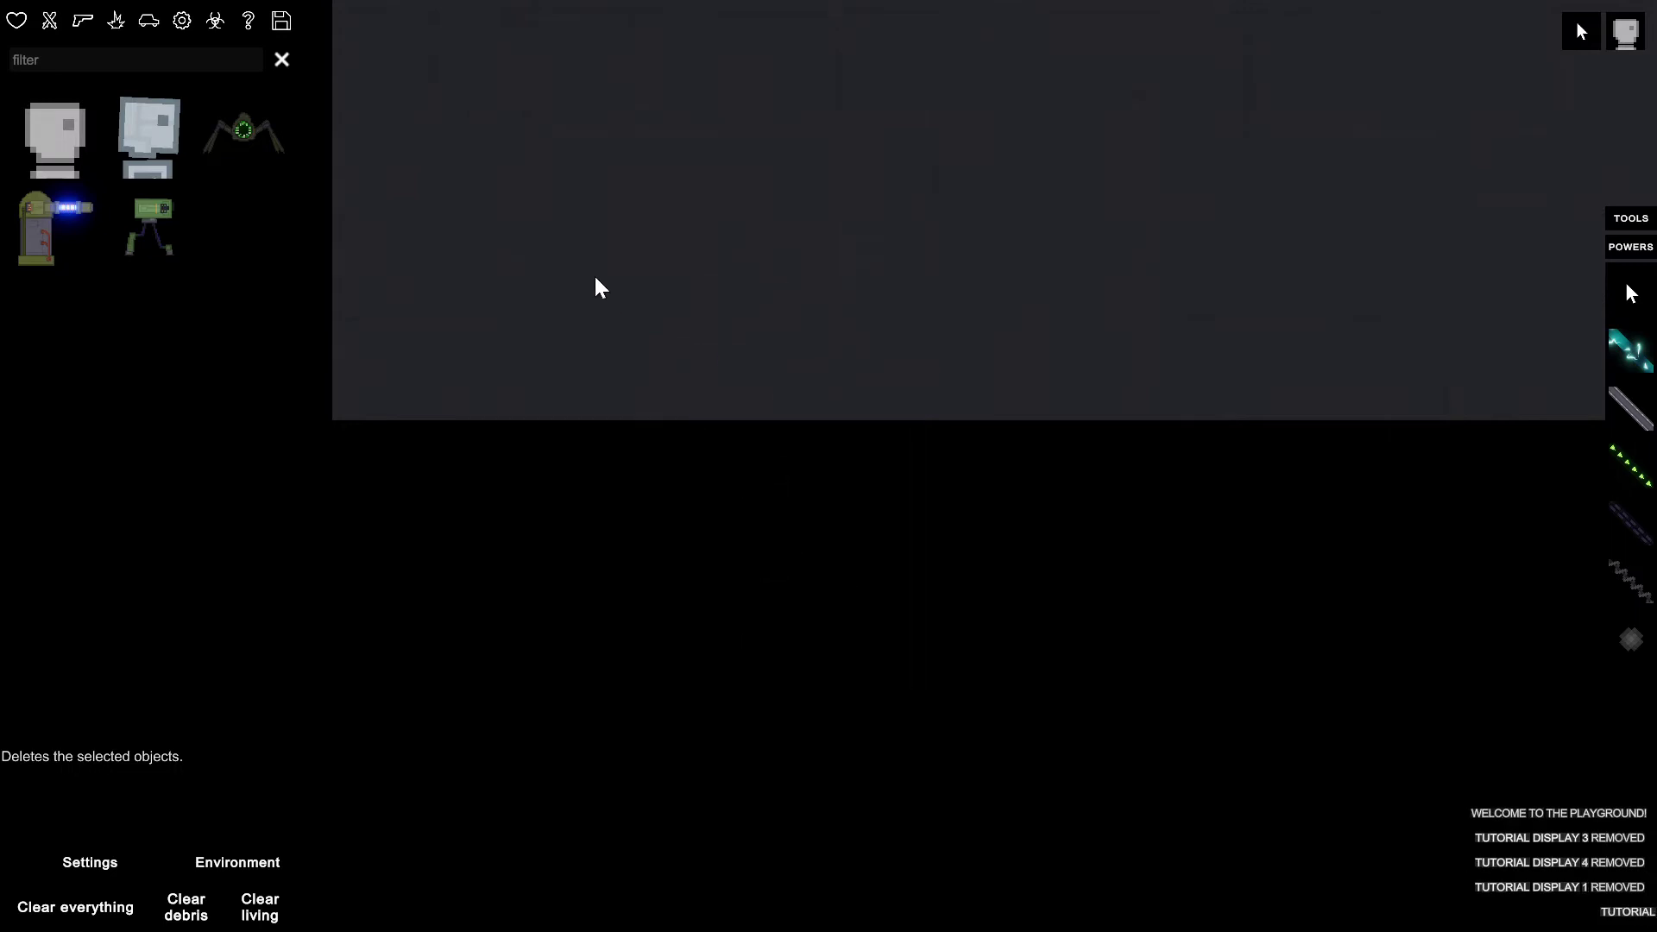
- Spawn a human ragdoll standing in the cleared scene
left_click(706, 307)
scroll(854, 188, "up", 2)
right_click(790, 259)
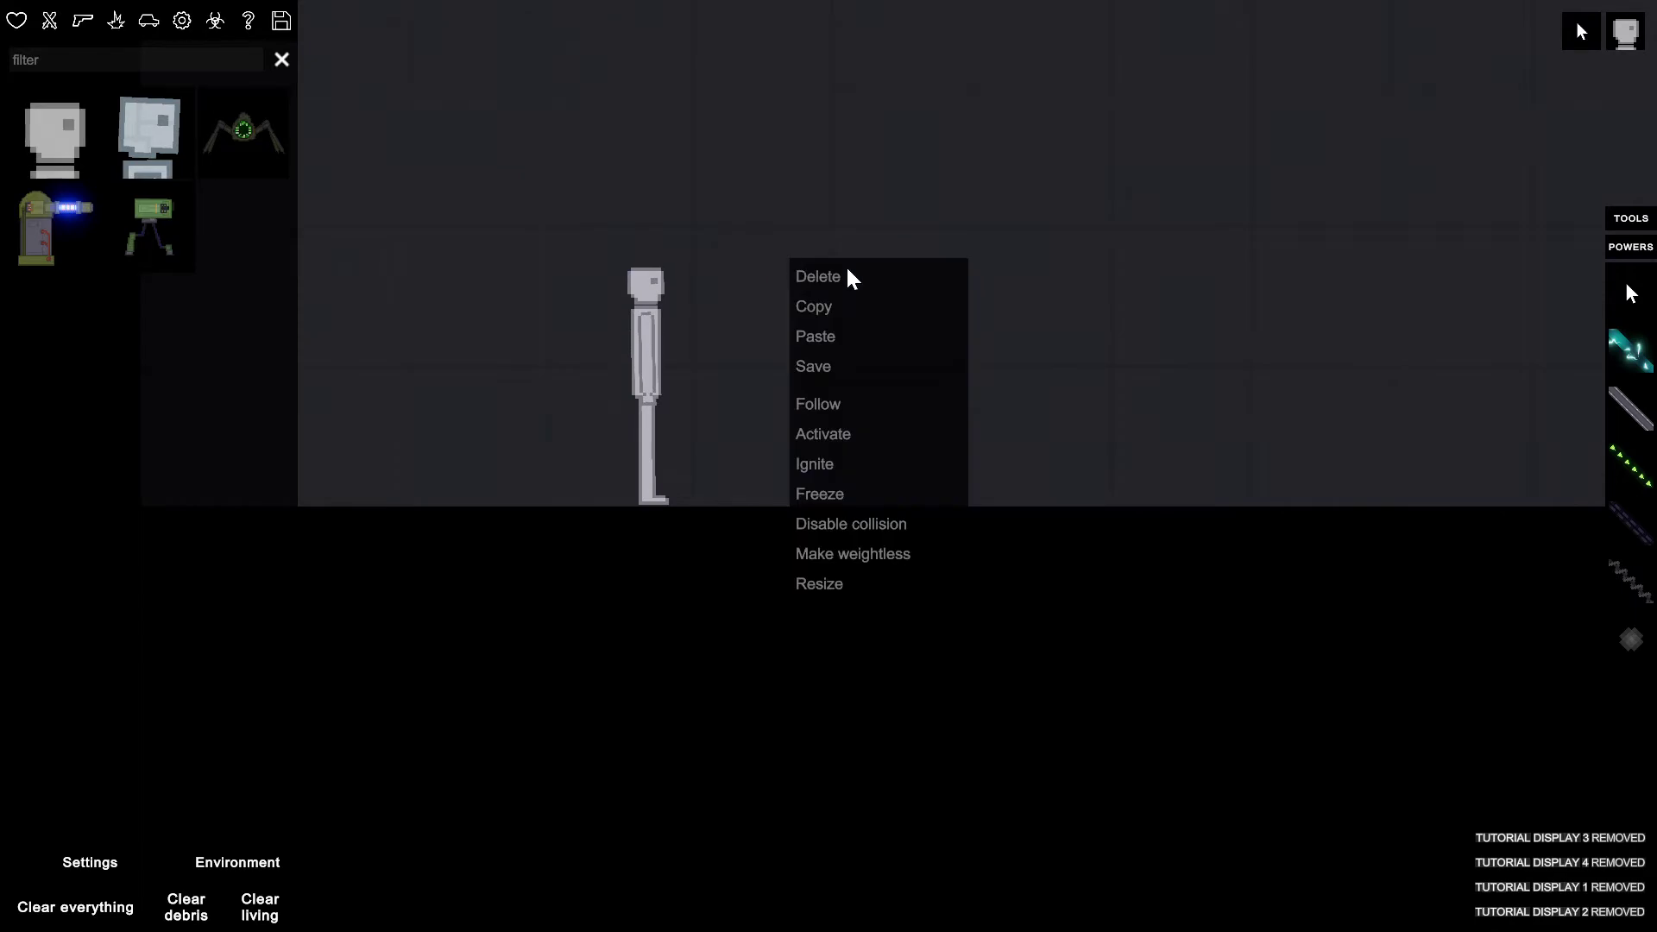
left_click(658, 124)
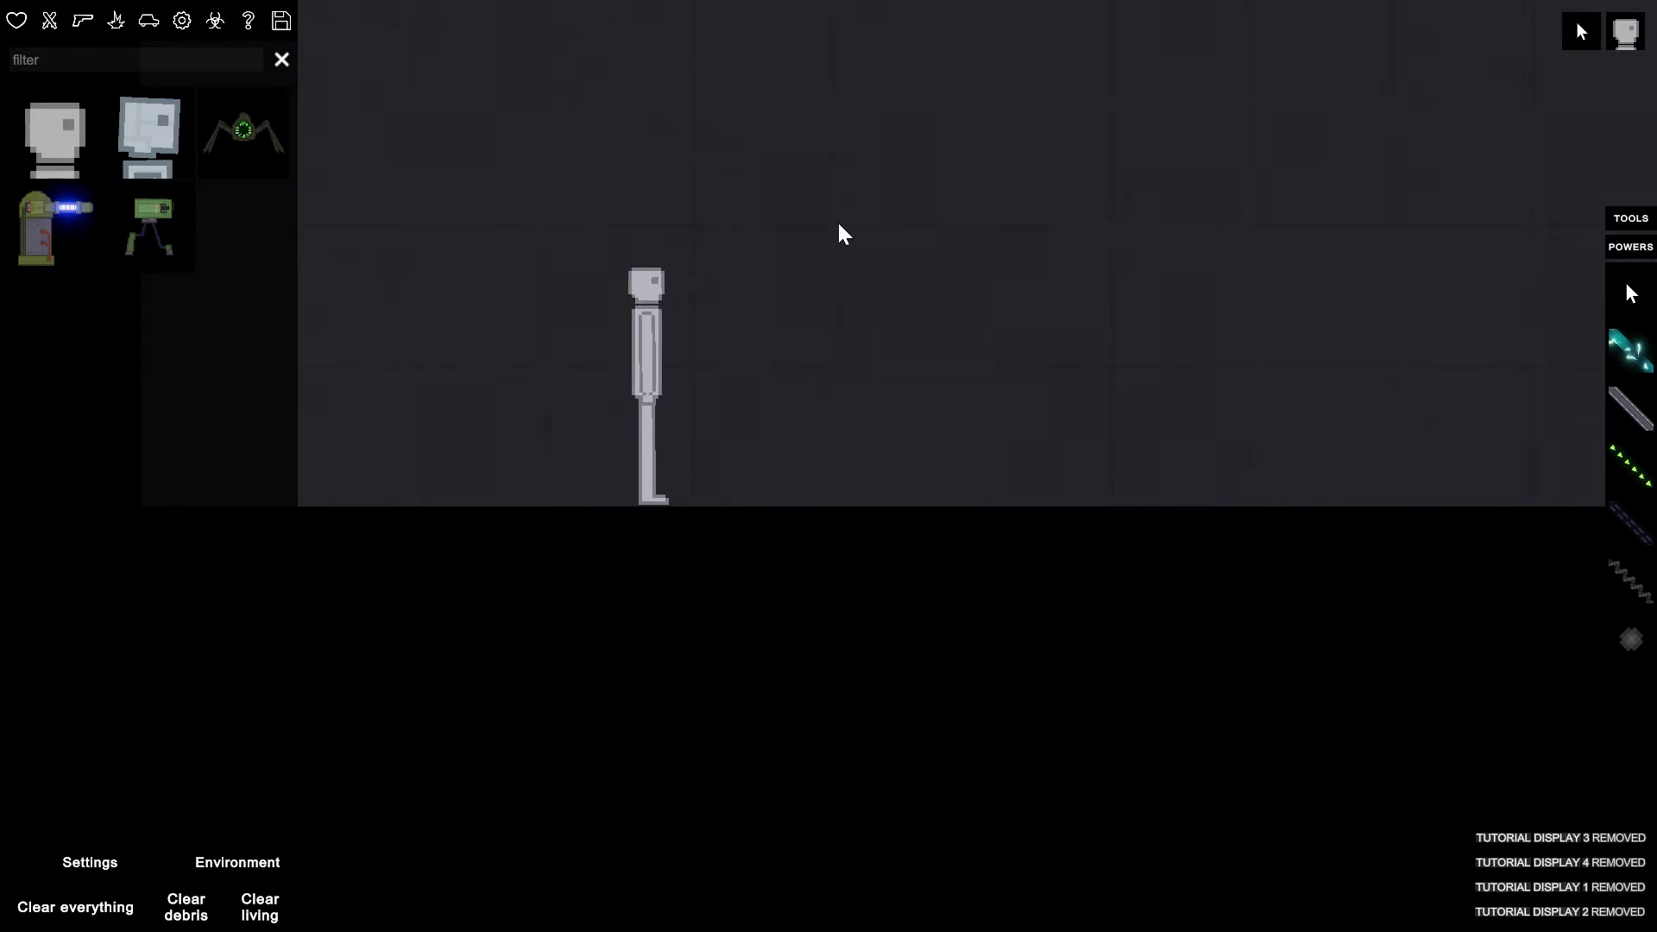
scroll(843, 233, "up", 2)
scroll(907, 420, "up", 1)
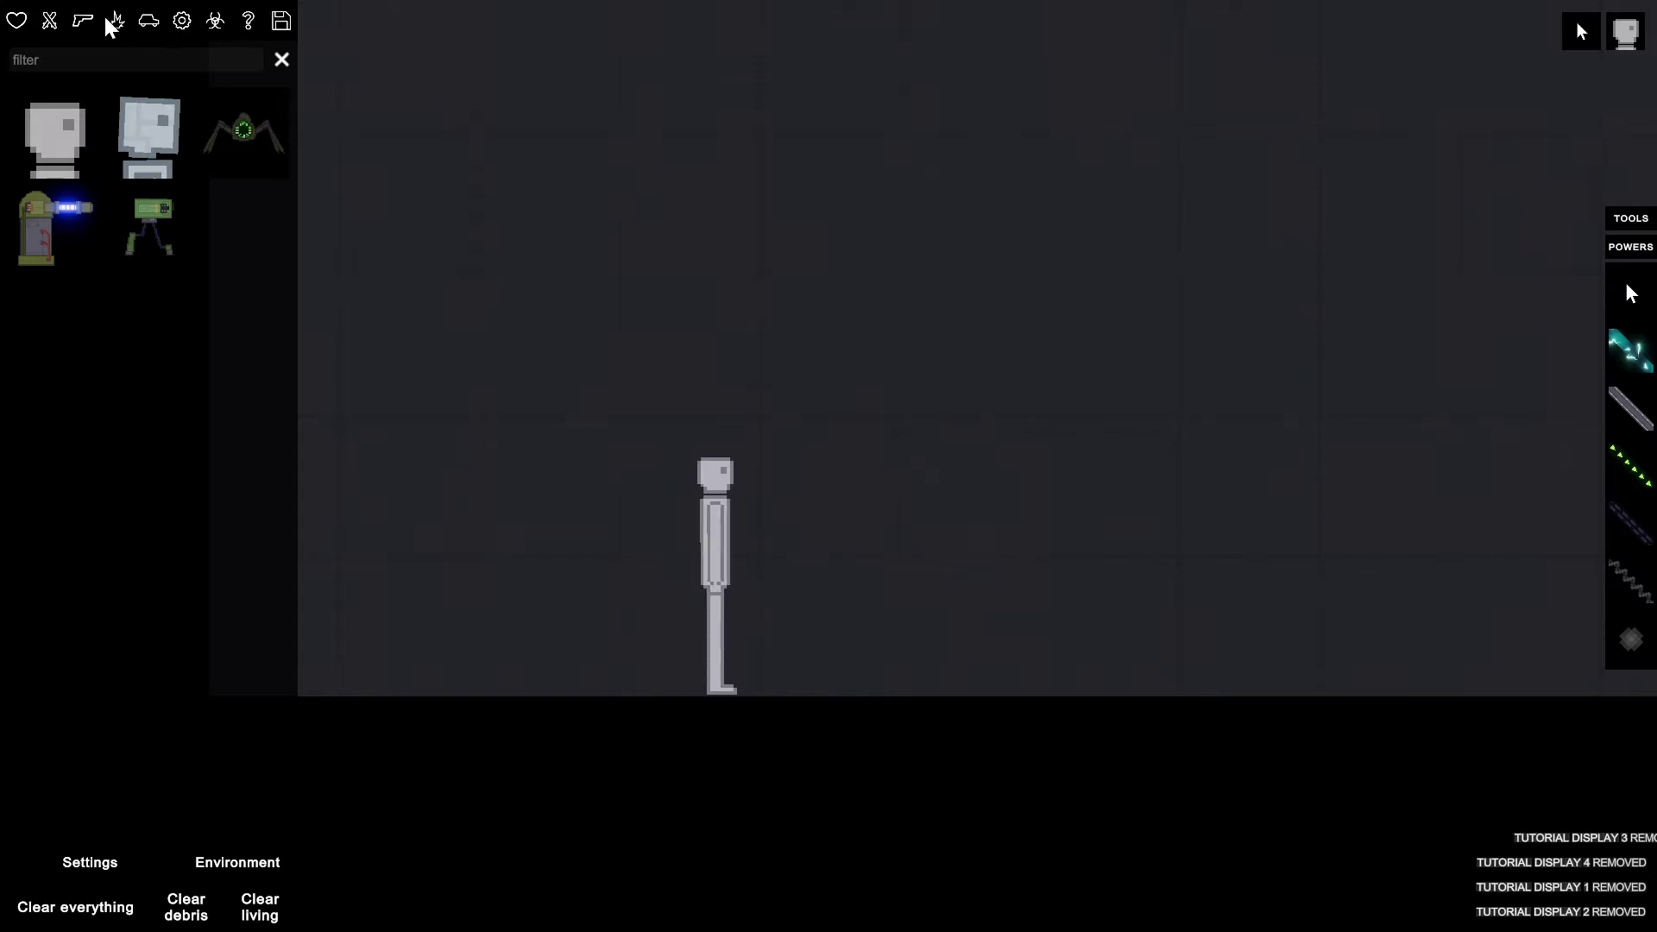
left_click(82, 22)
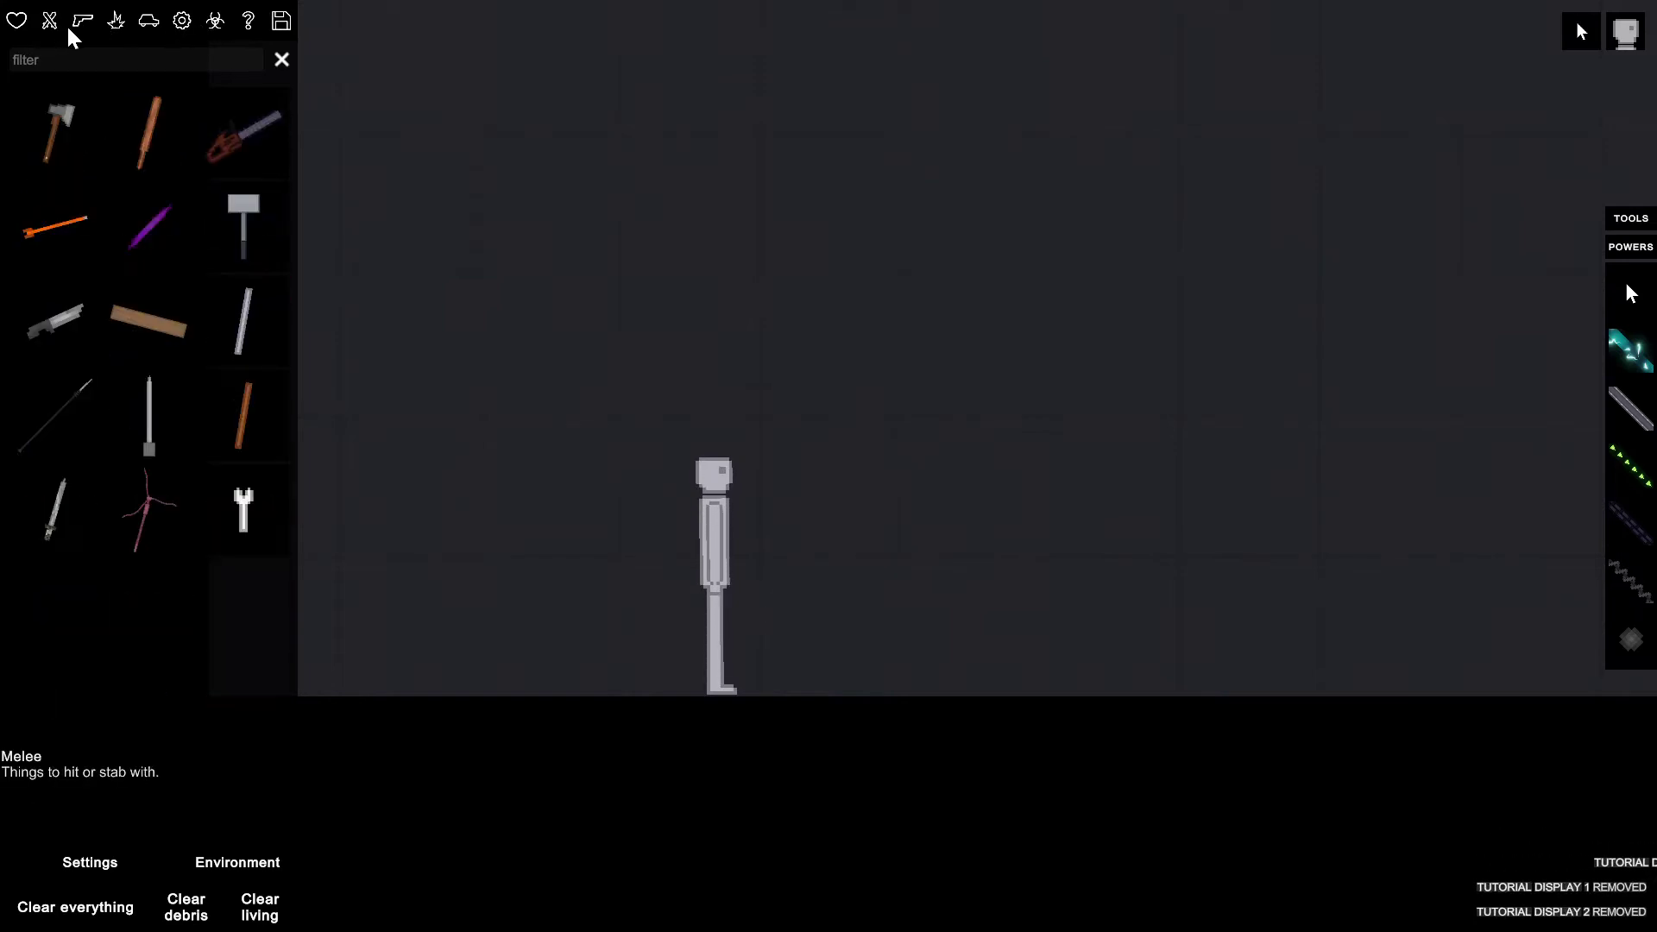
- Spawn two wooden bats from the Melee category
left_click(82, 22)
left_click(150, 132)
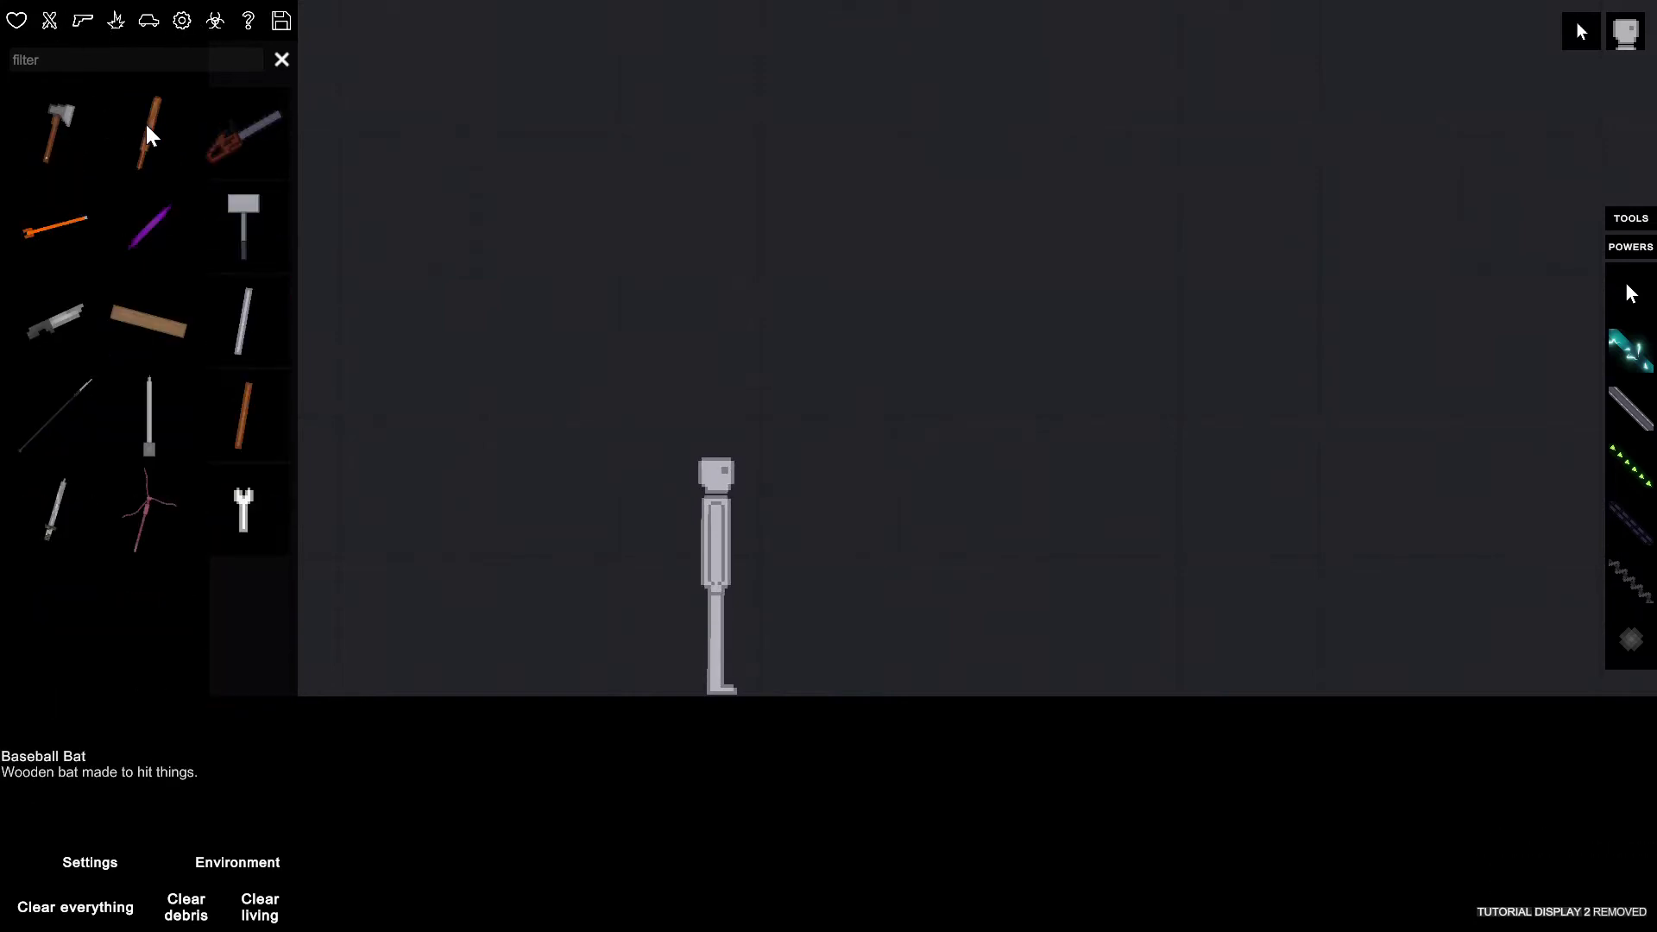
left_click(1410, 381)
left_click(1294, 436)
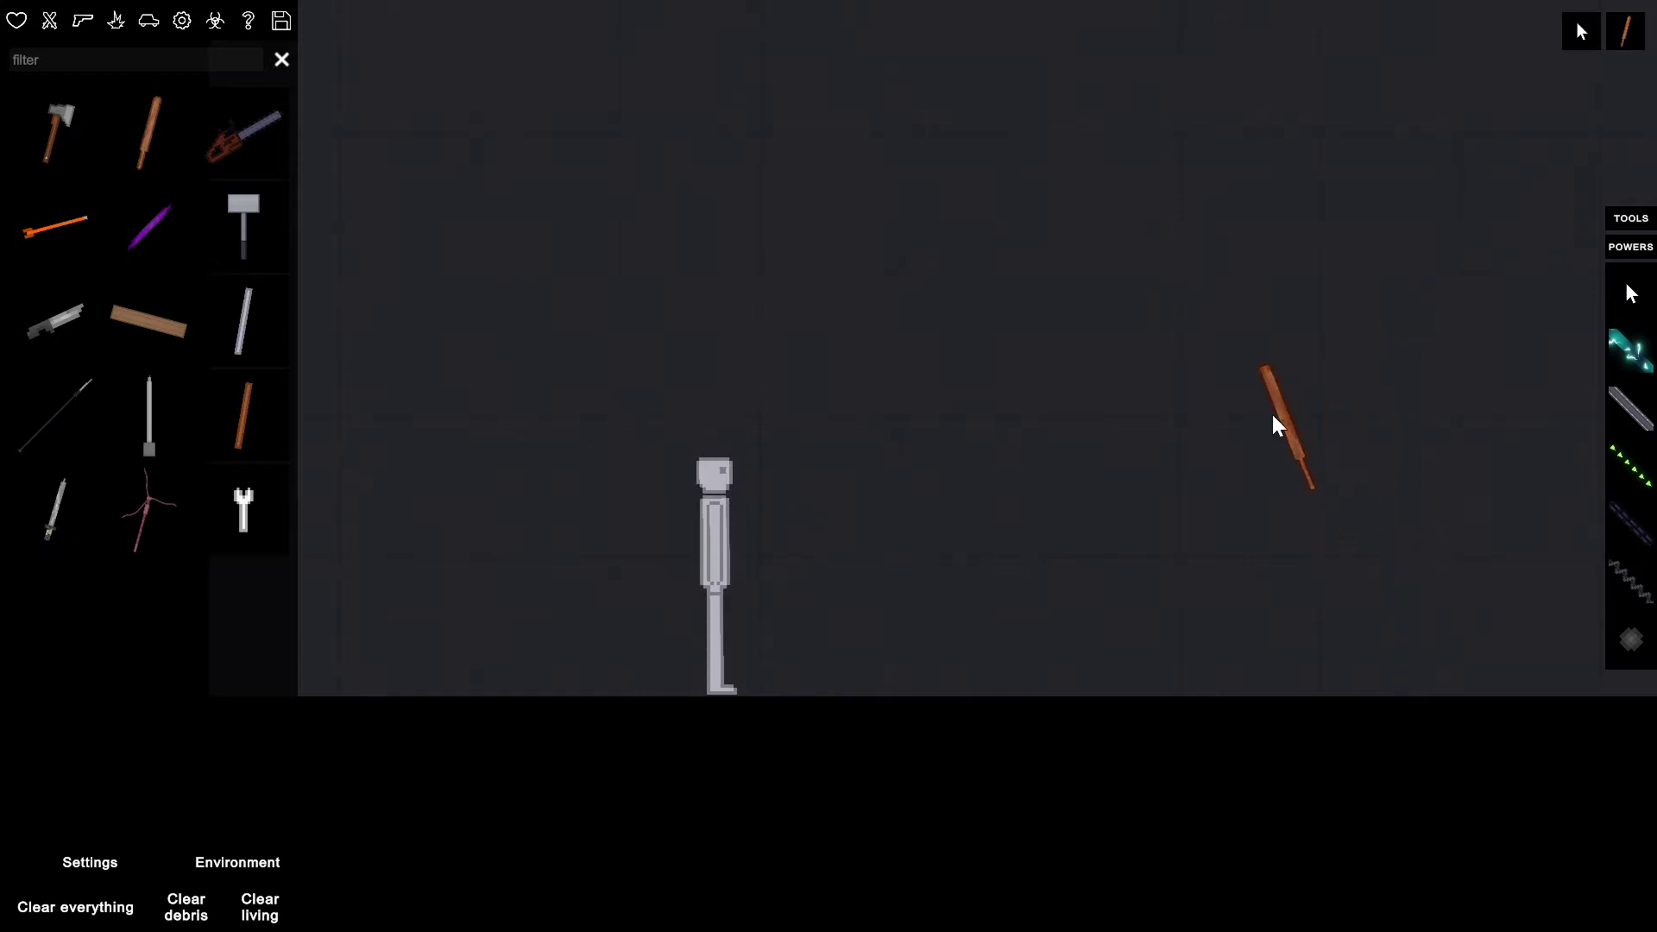
mouse_move(1275, 427)
left_mouse_down()
mouse_move(1081, 415)
mouse_move(718, 550)
mouse_move(1405, 687)
left_mouse_up()
right_click(1398, 546)
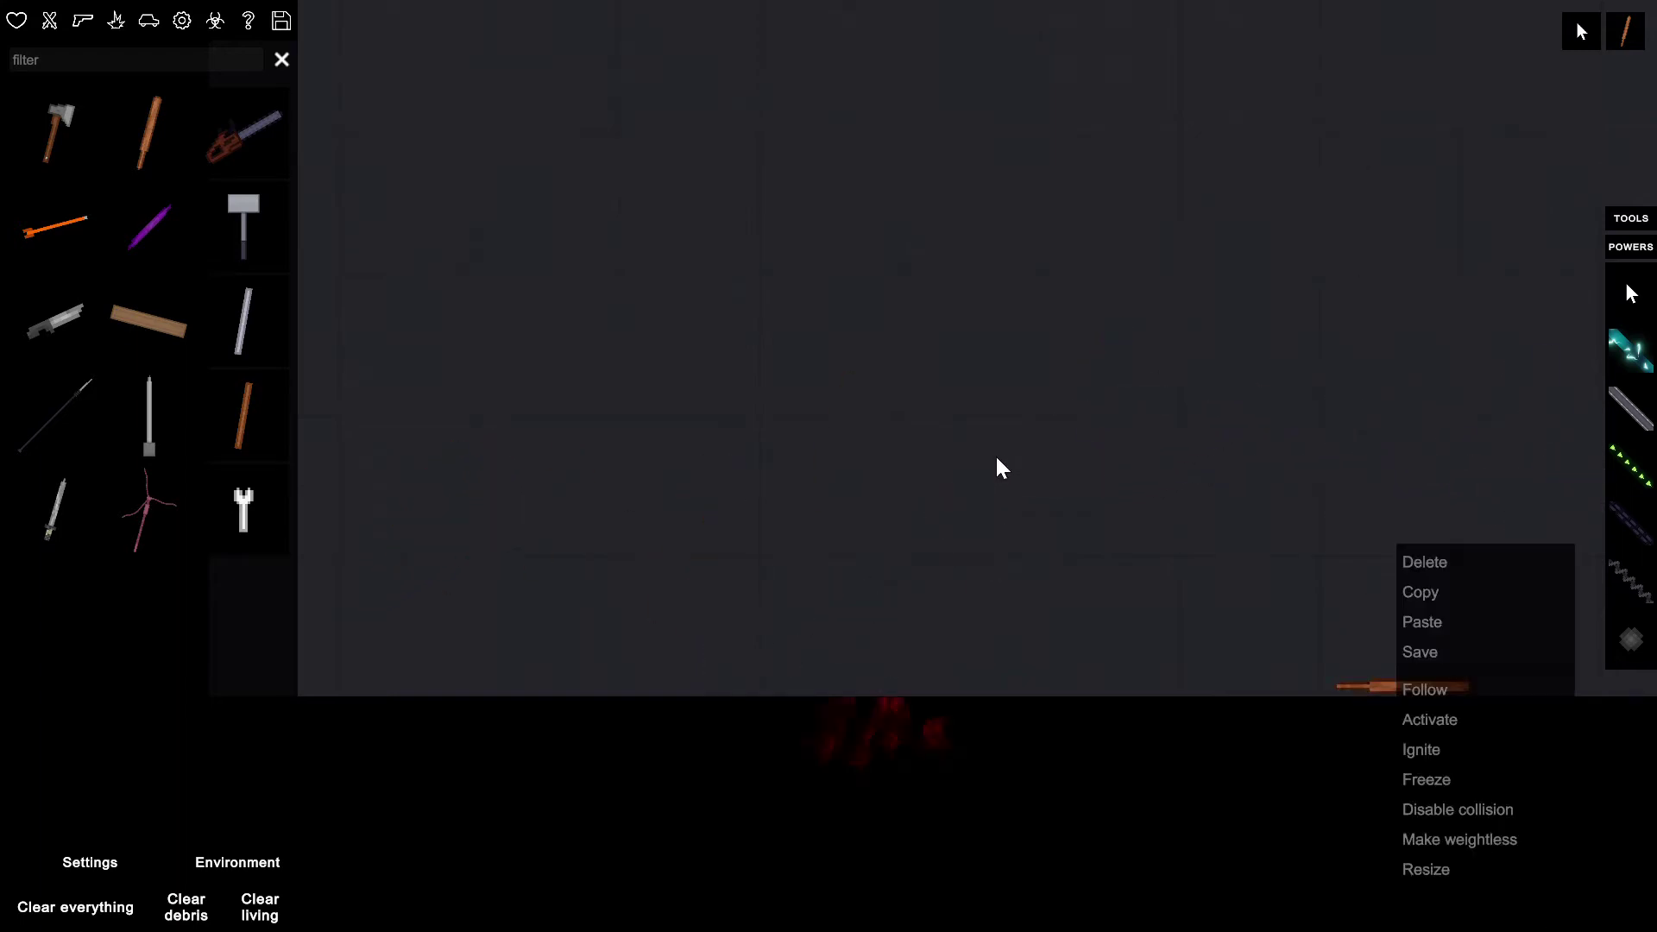
left_click(1075, 440)
scroll(975, 431, "down", 2)
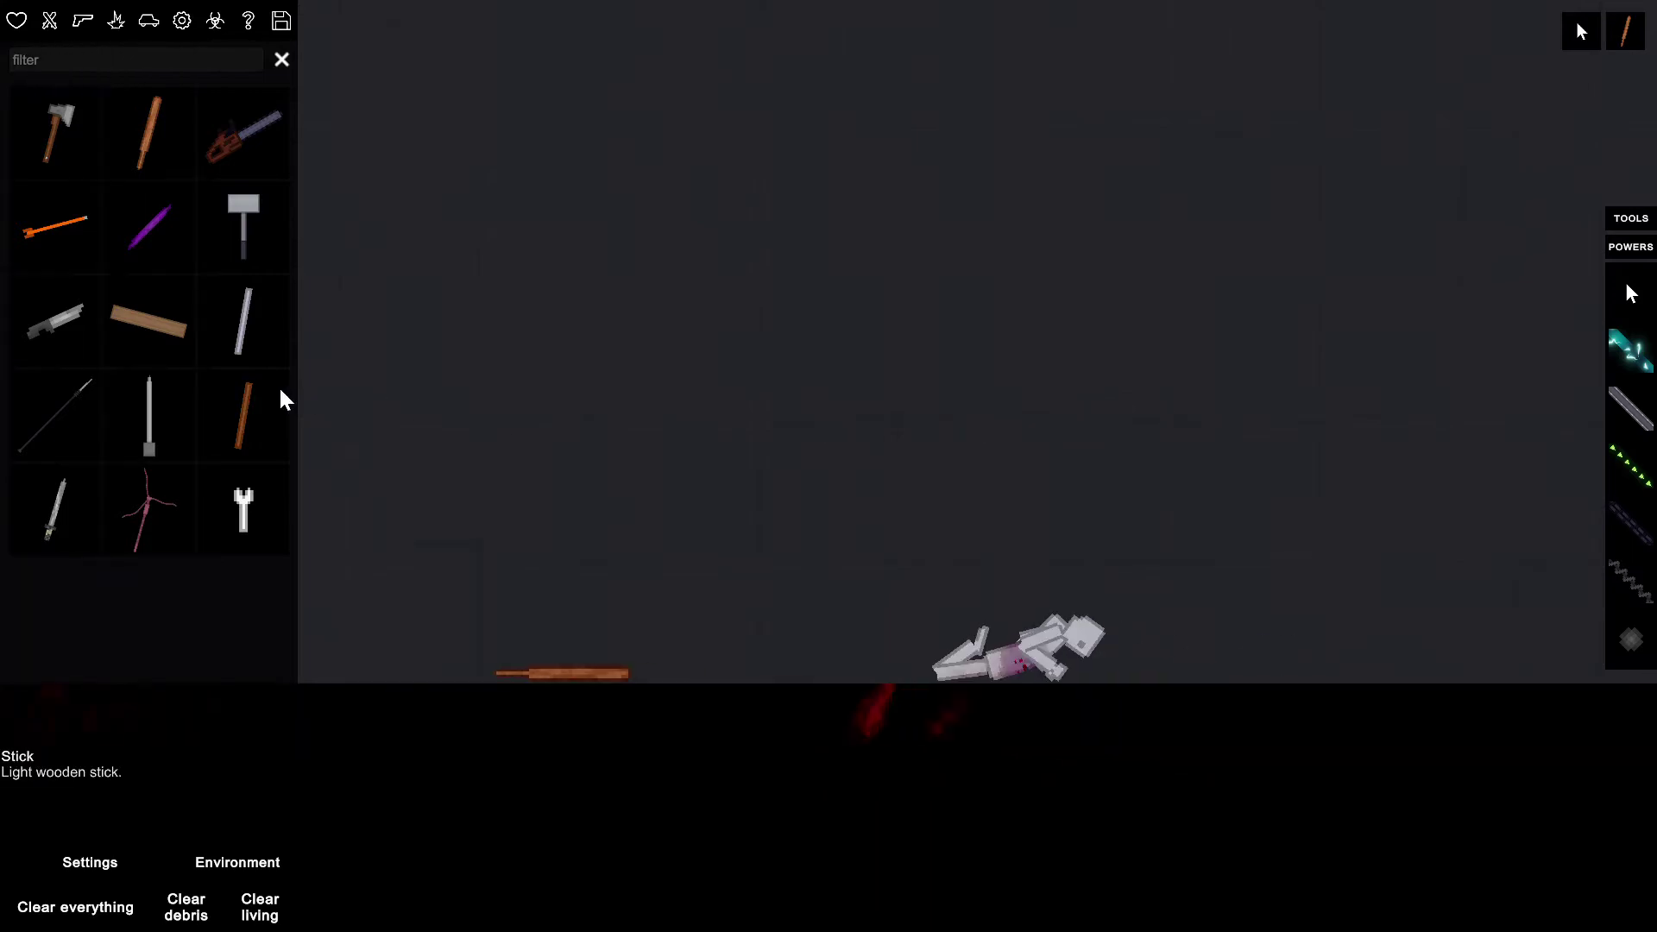
- Swing a bat into the human until he is knocked down and flung aside
left_click_drag(622, 677, 731, 511)
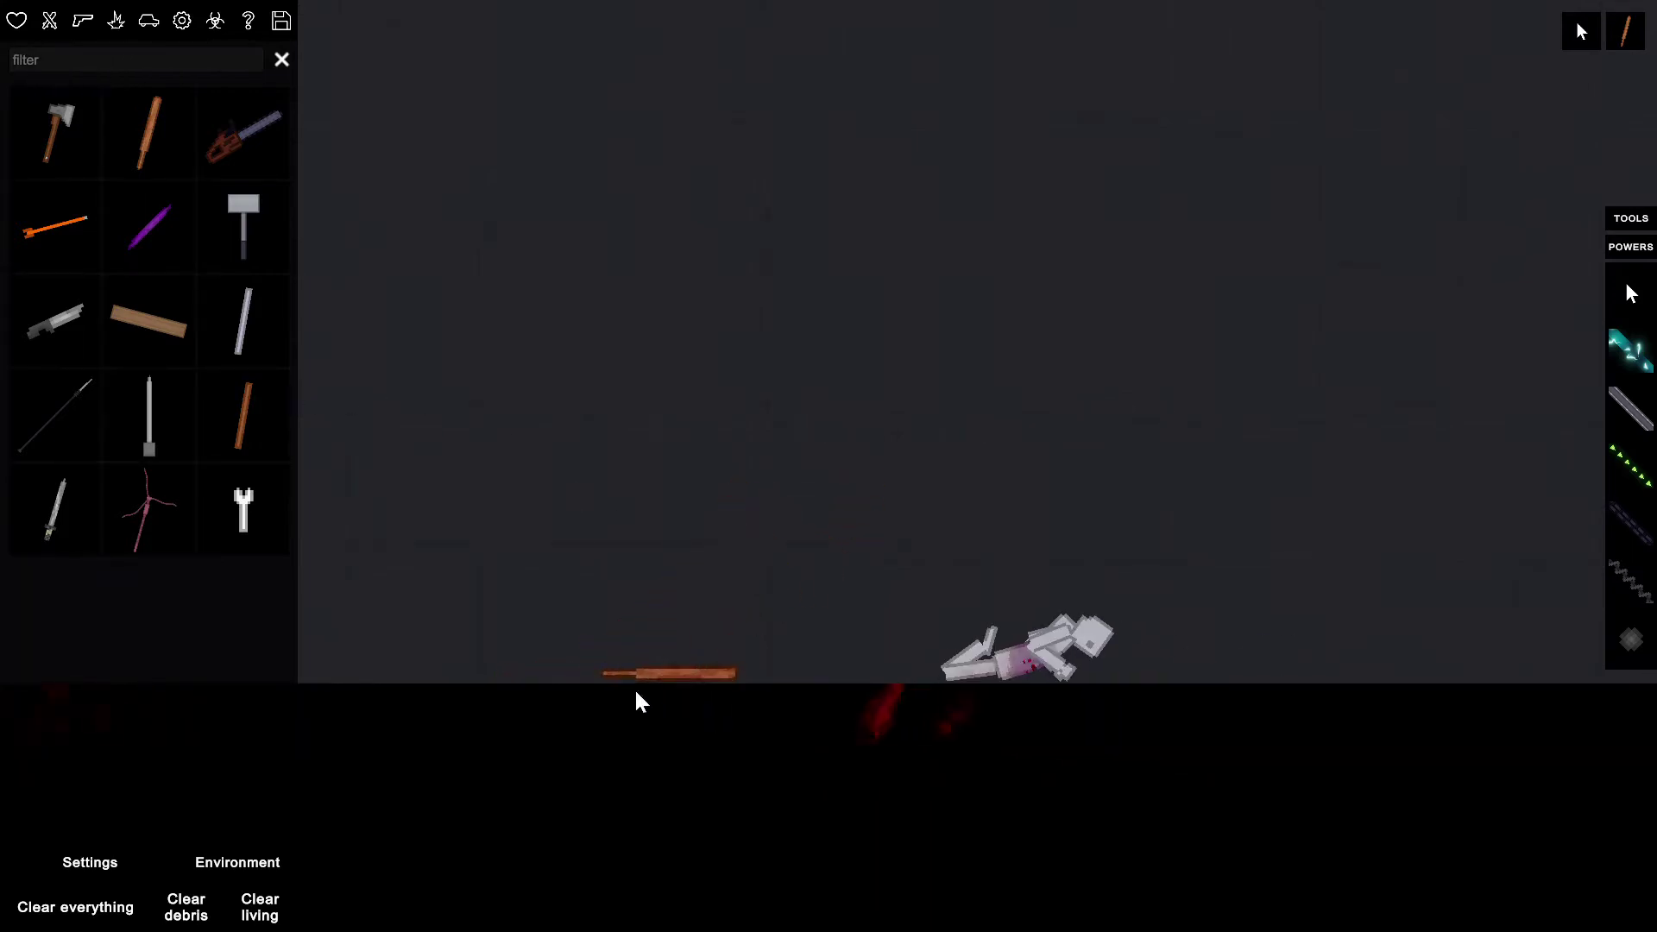
mouse_move(613, 684)
left_mouse_down()
mouse_move(580, 543)
mouse_move(776, 564)
mouse_move(1065, 650)
mouse_move(1141, 544)
mouse_move(1108, 517)
left_mouse_up()
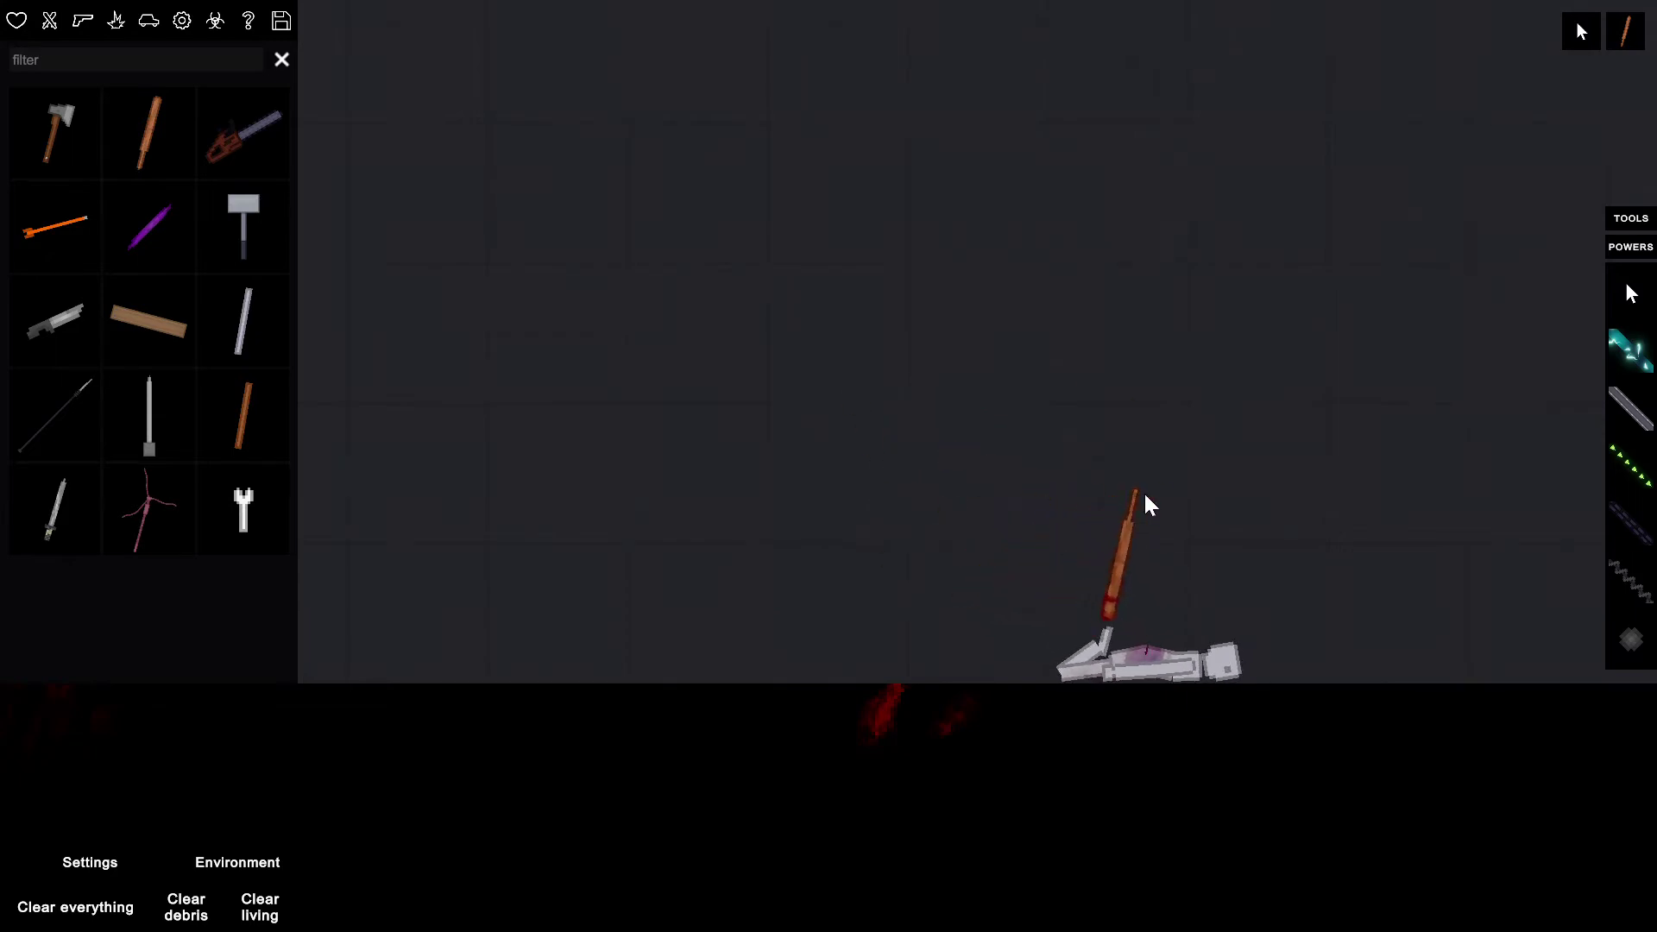
mouse_move(1107, 517)
left_mouse_down()
mouse_move(1287, 538)
mouse_move(1237, 532)
left_mouse_up()
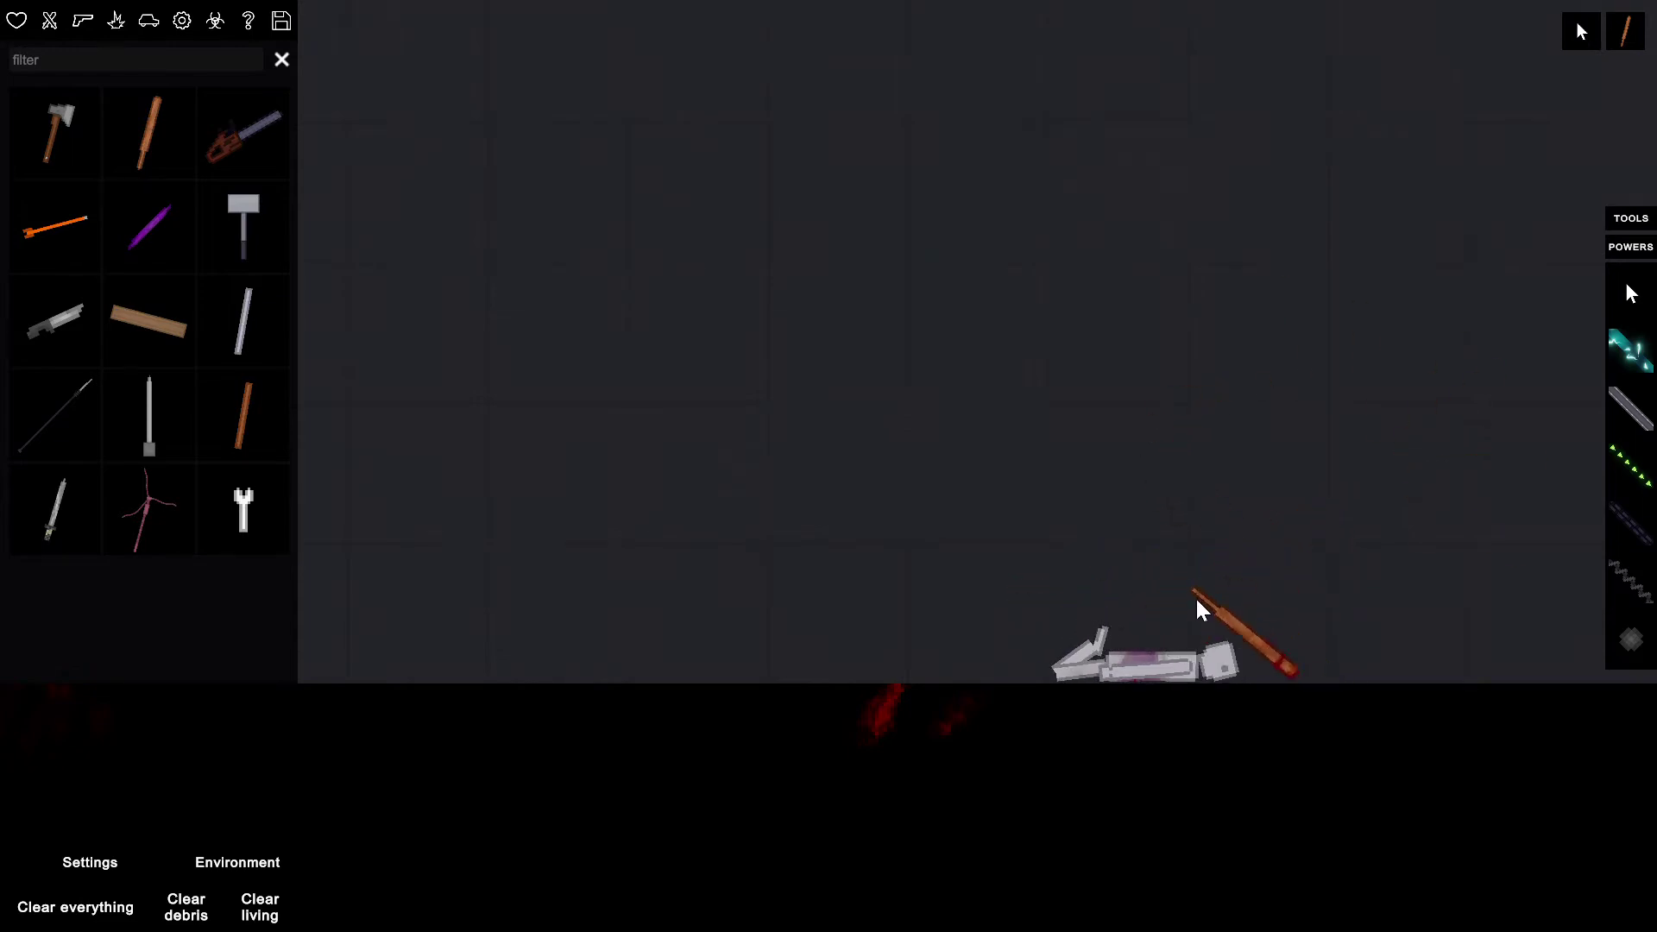
mouse_move(1210, 608)
left_mouse_down()
mouse_move(1211, 530)
mouse_move(1035, 556)
mouse_move(945, 742)
mouse_move(699, 298)
left_mouse_up()
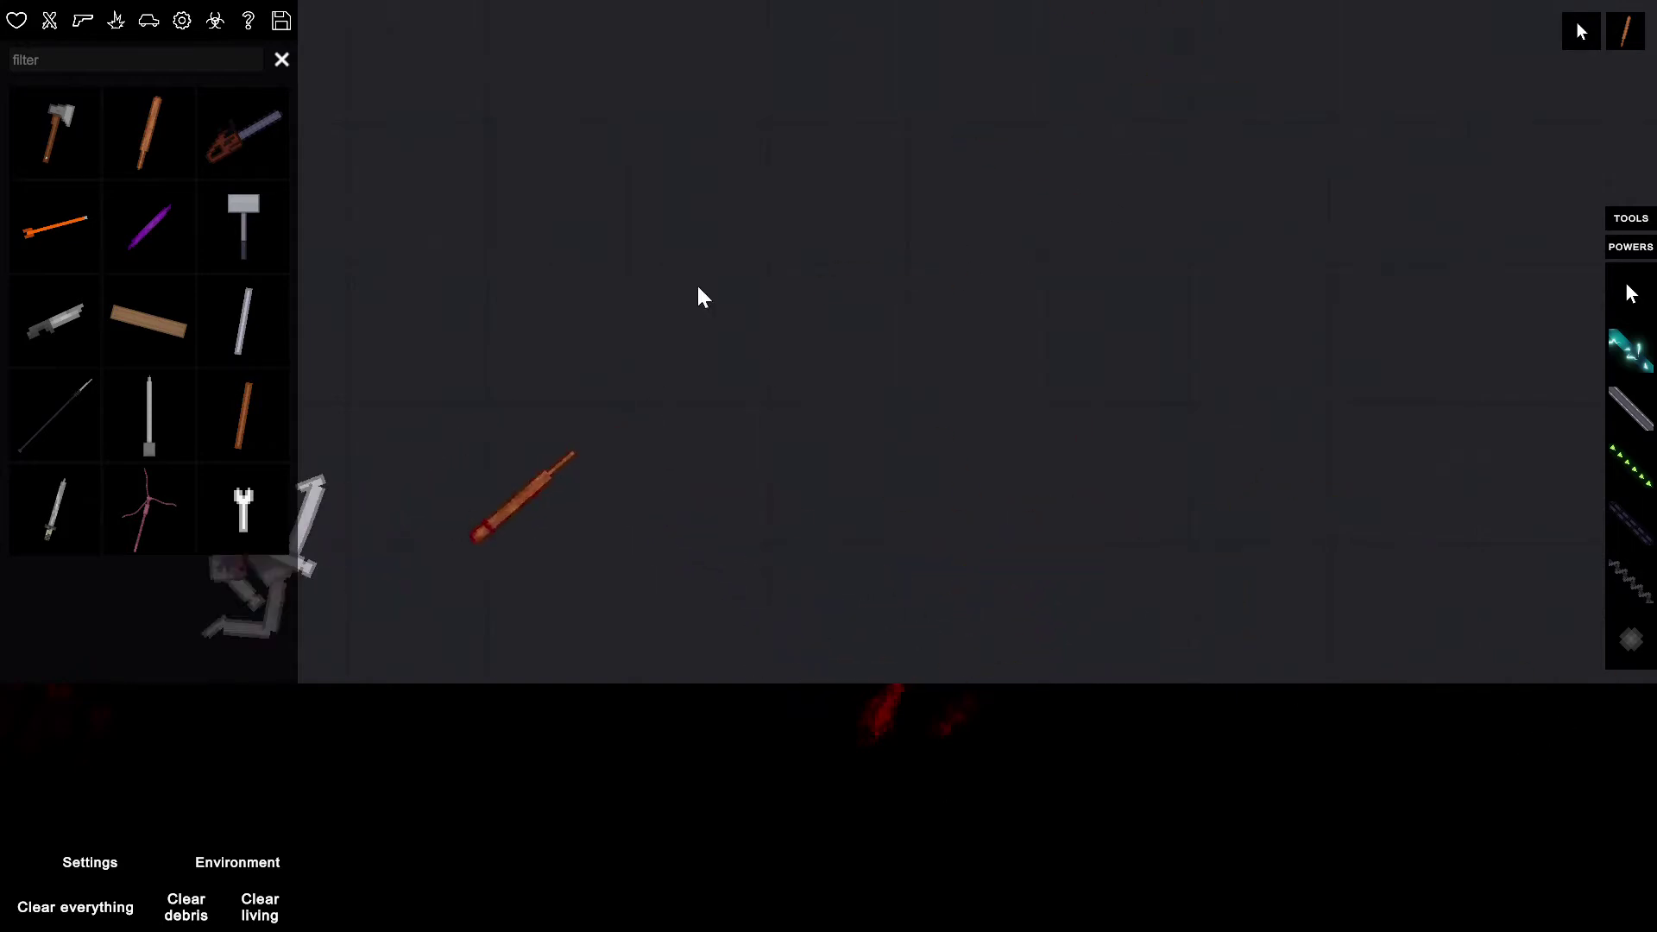
right_click(576, 571)
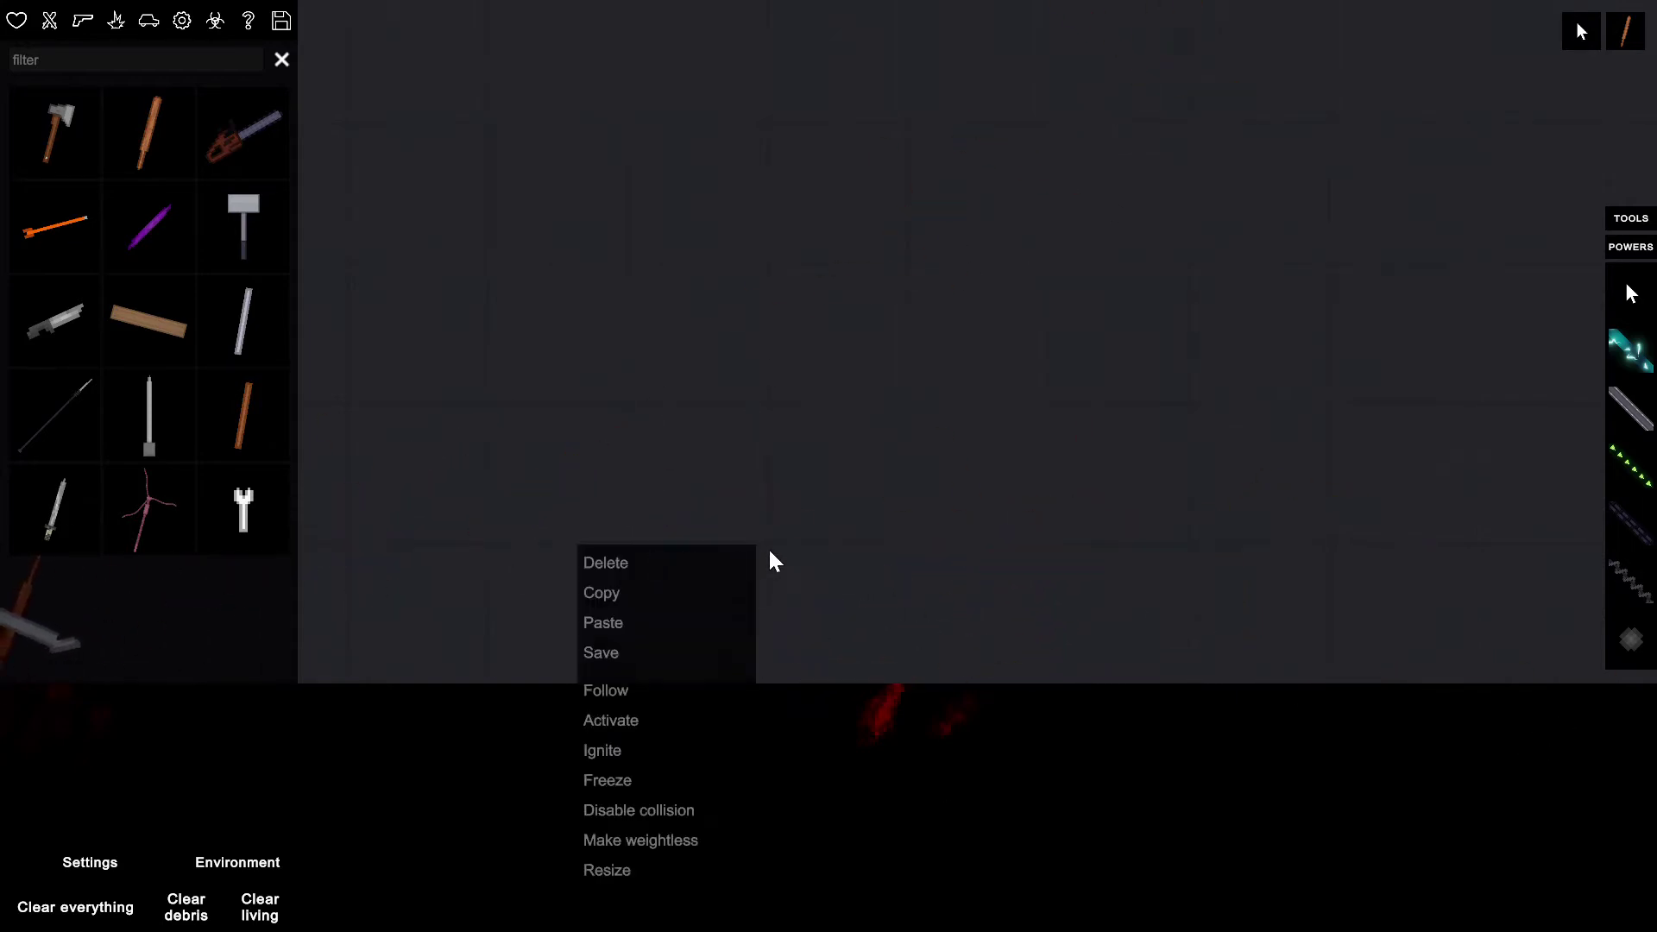
- Spawn a chainsaw from the Melee category onto the ground
right_click(692, 374)
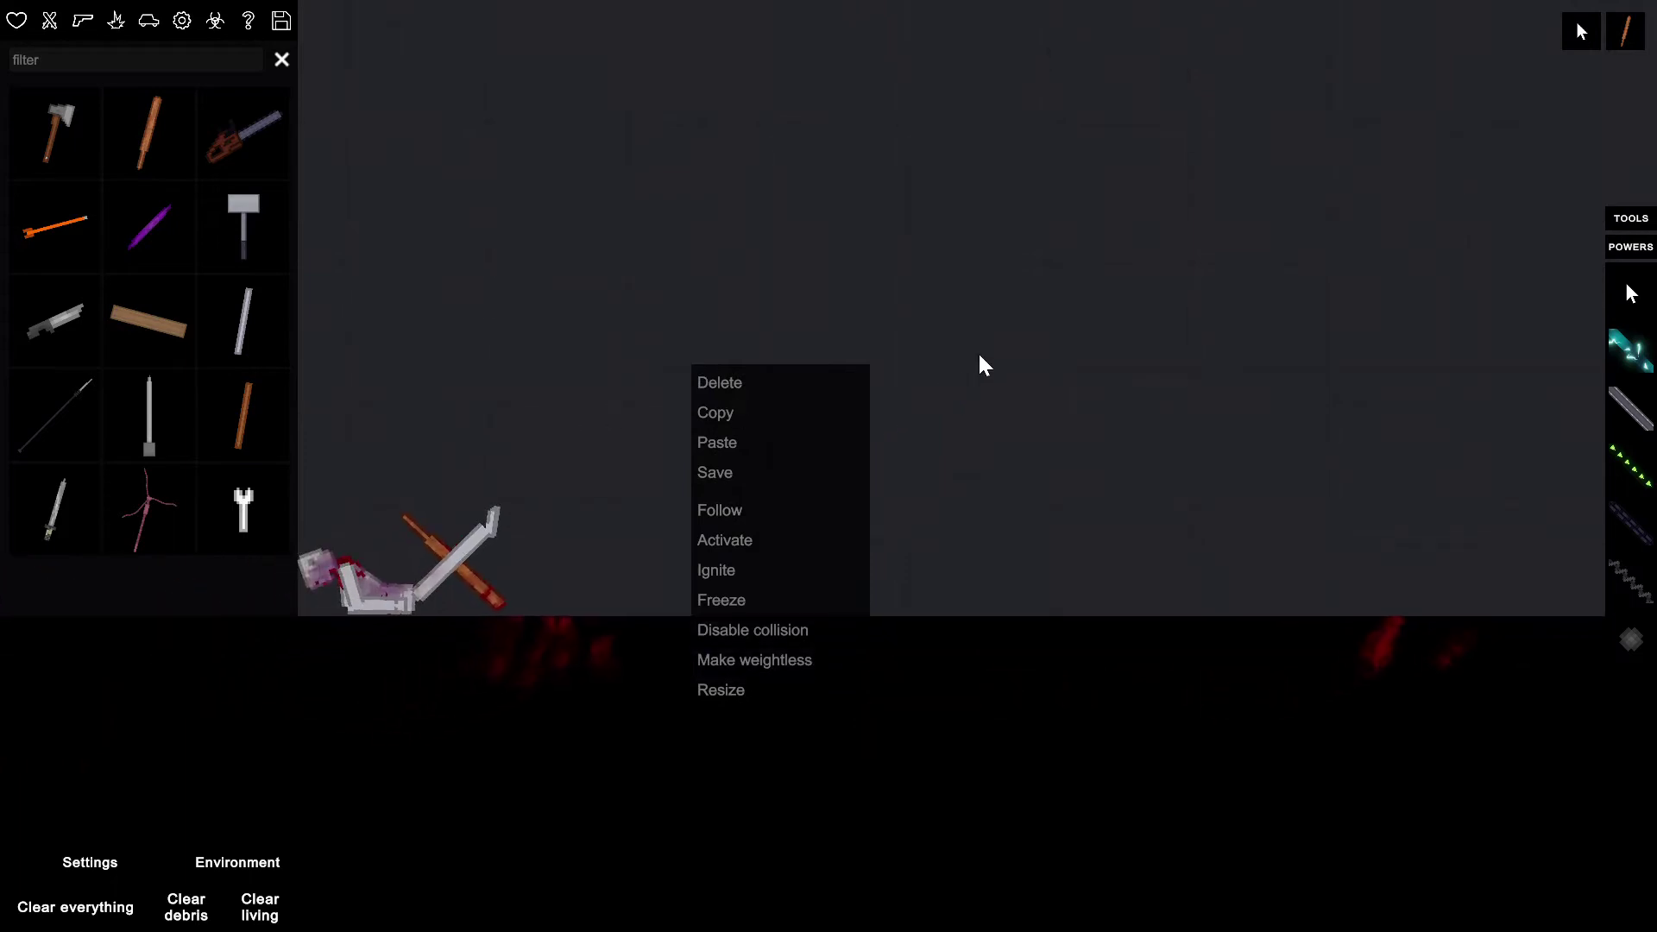
left_click(985, 376)
left_click(244, 132)
left_click(843, 548)
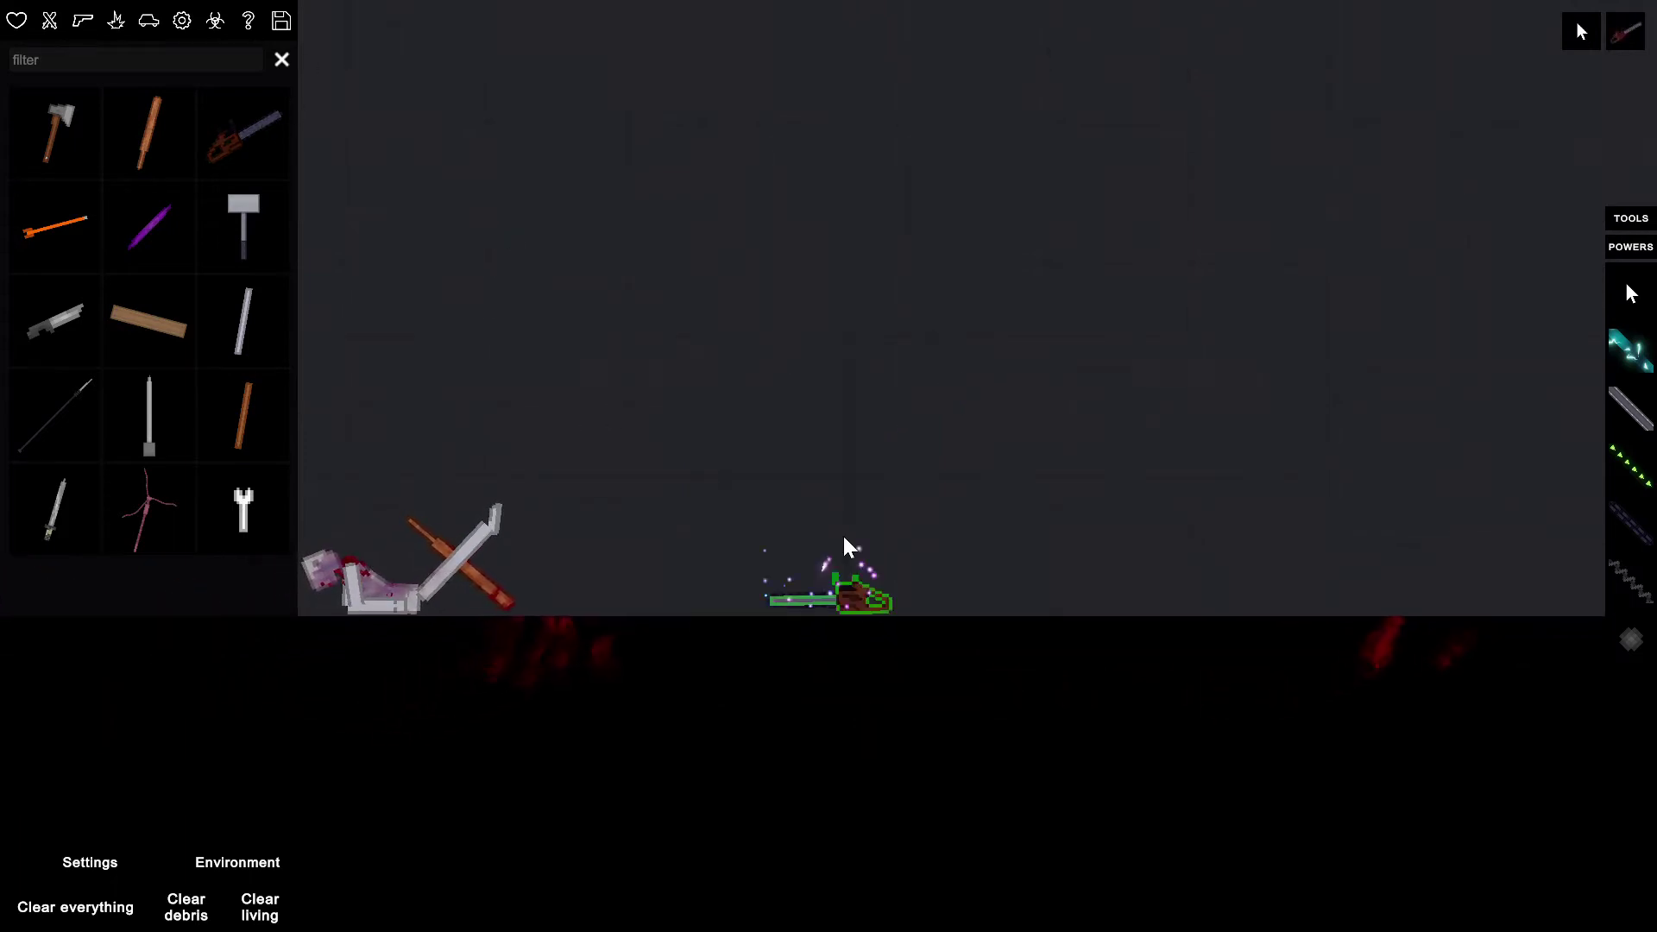
- Drive the chainsaw into the fallen human, spraying blood and cutting him apart
left_click_drag(861, 589, 669, 428)
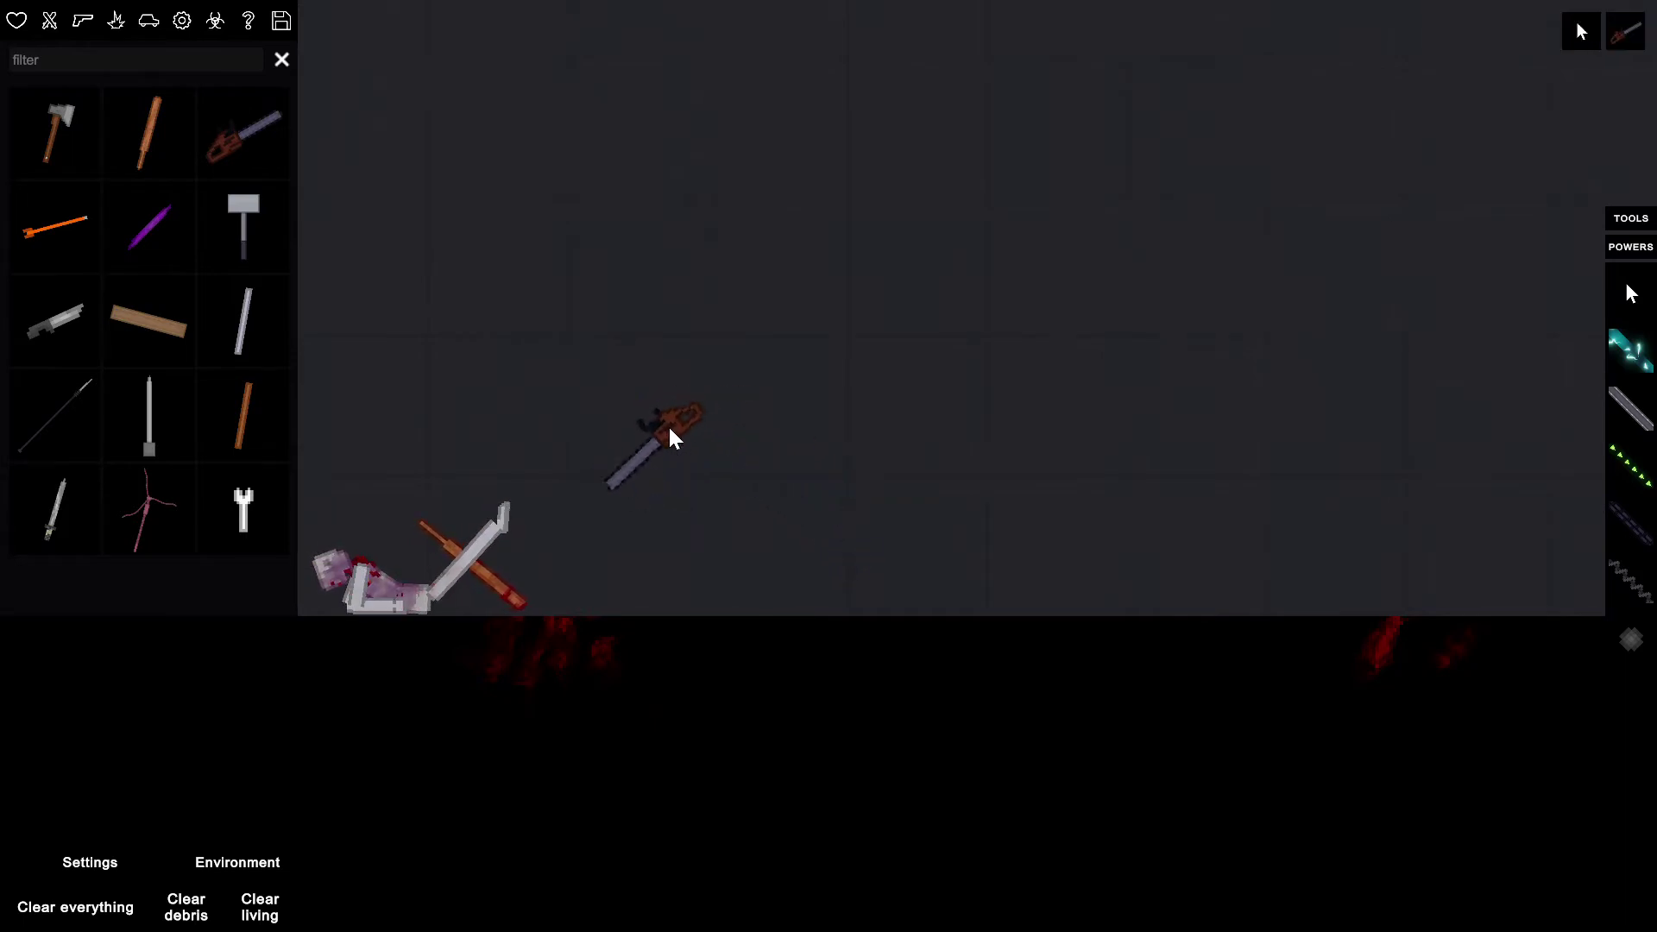
left_click_drag(670, 427, 539, 396)
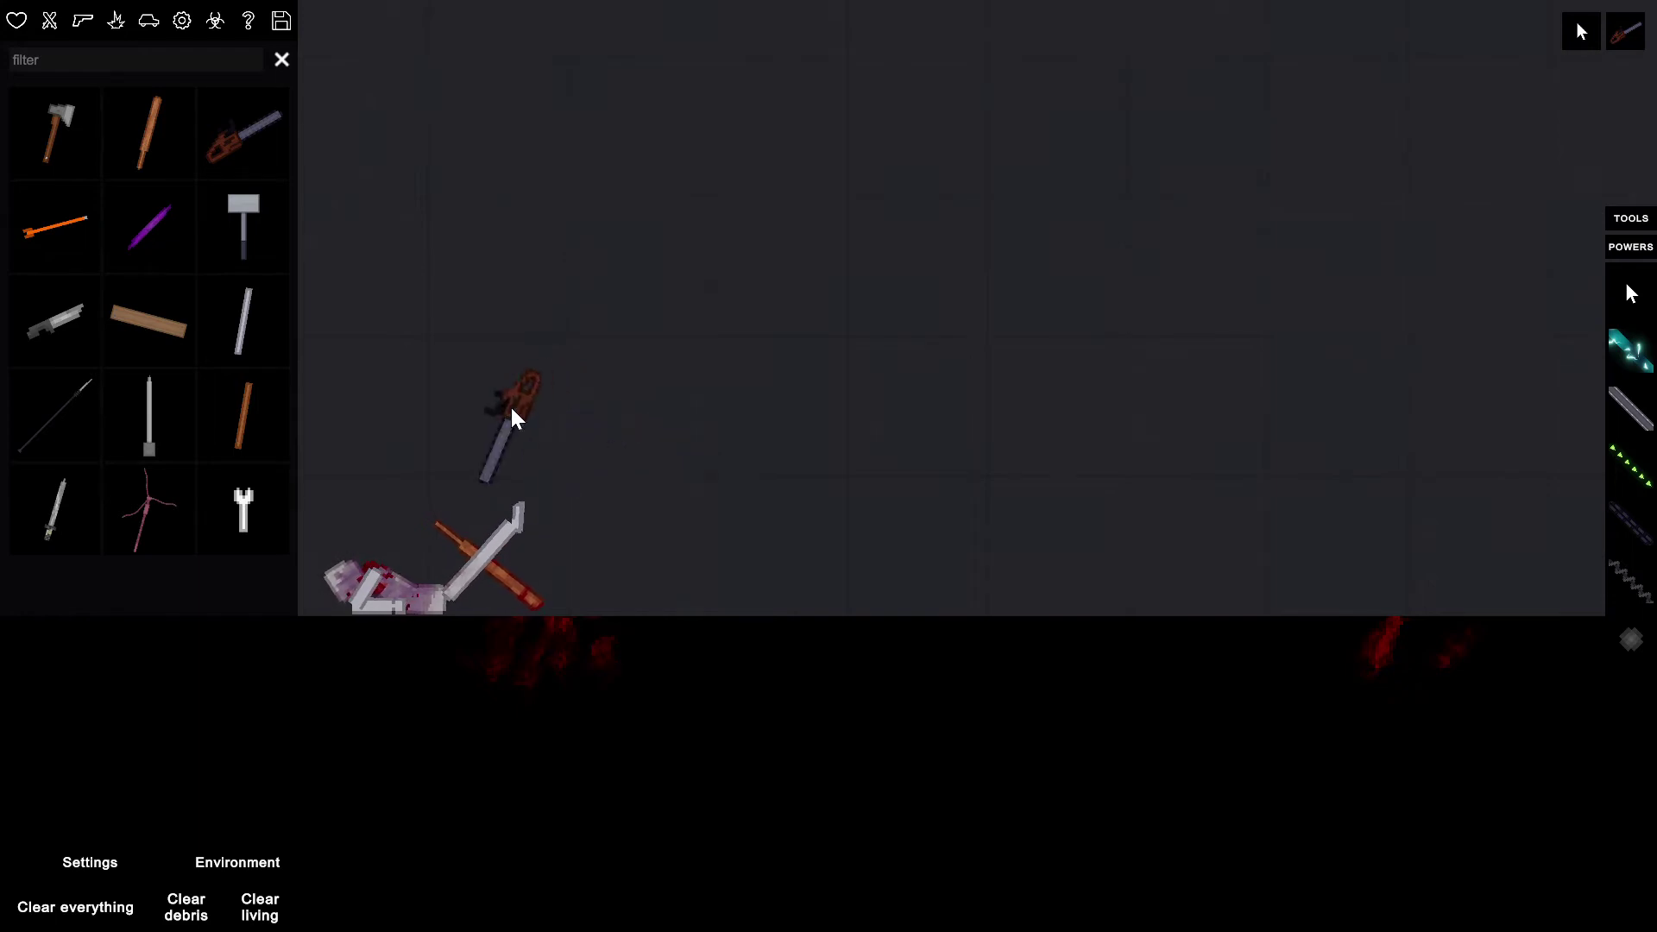
mouse_move(540, 396)
left_mouse_down()
mouse_move(454, 445)
mouse_move(431, 509)
left_mouse_up()
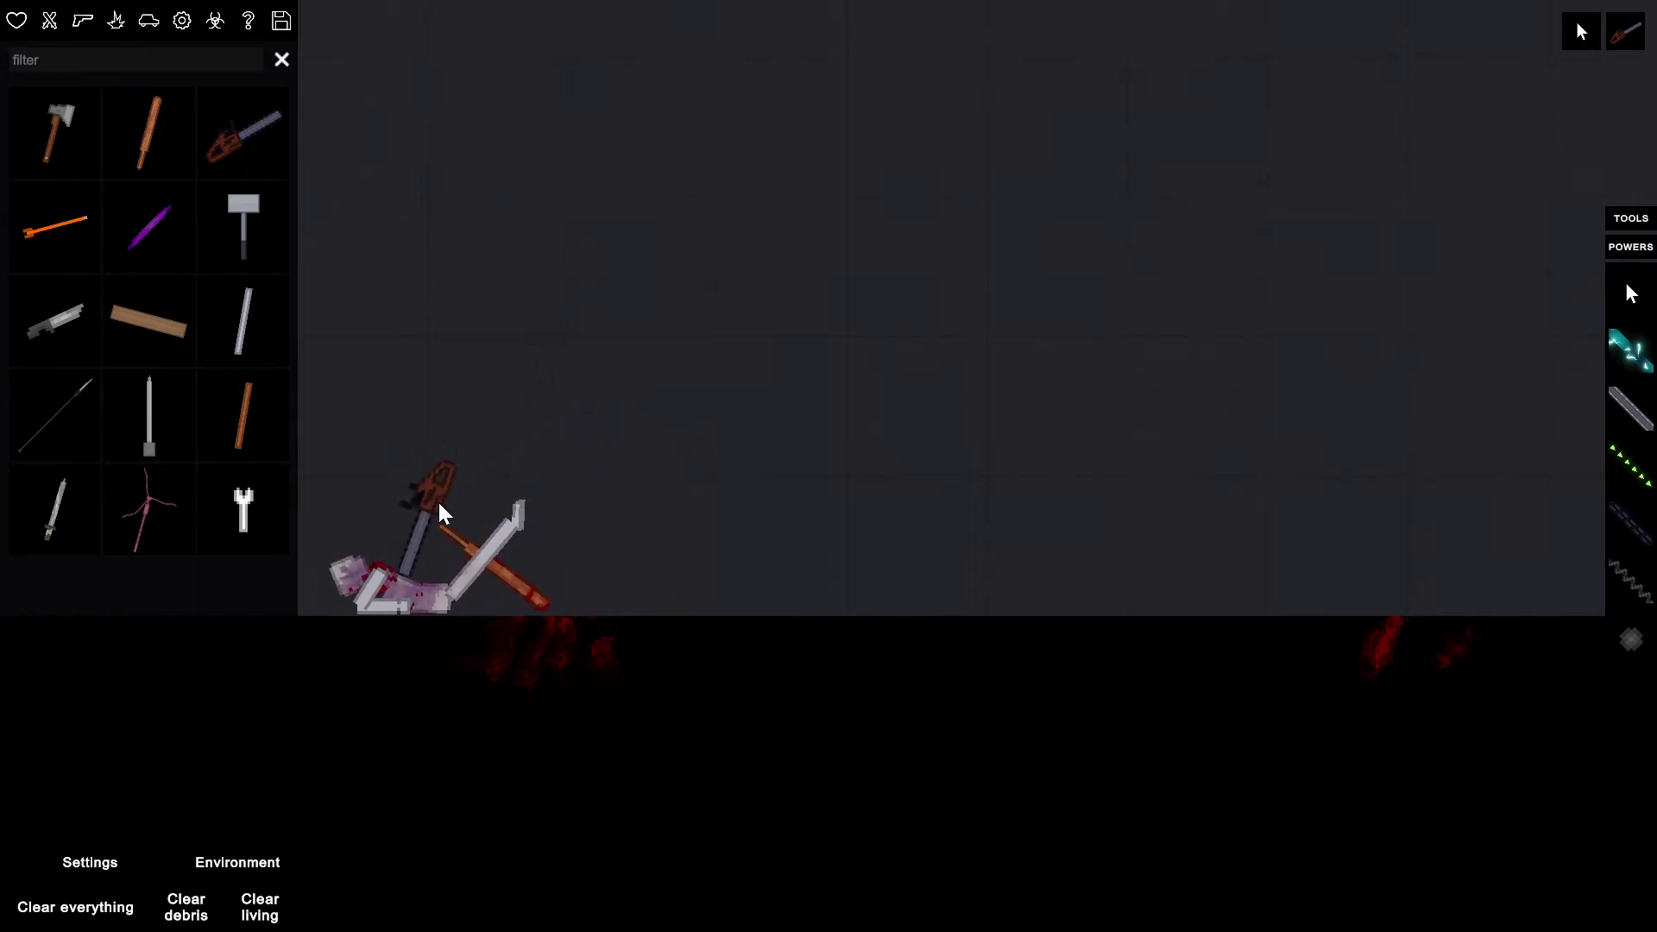
mouse_move(430, 509)
left_mouse_down()
mouse_move(411, 572)
mouse_move(449, 462)
mouse_move(504, 583)
mouse_move(485, 550)
mouse_move(351, 544)
mouse_move(304, 506)
mouse_move(409, 487)
mouse_move(803, 557)
left_mouse_up()
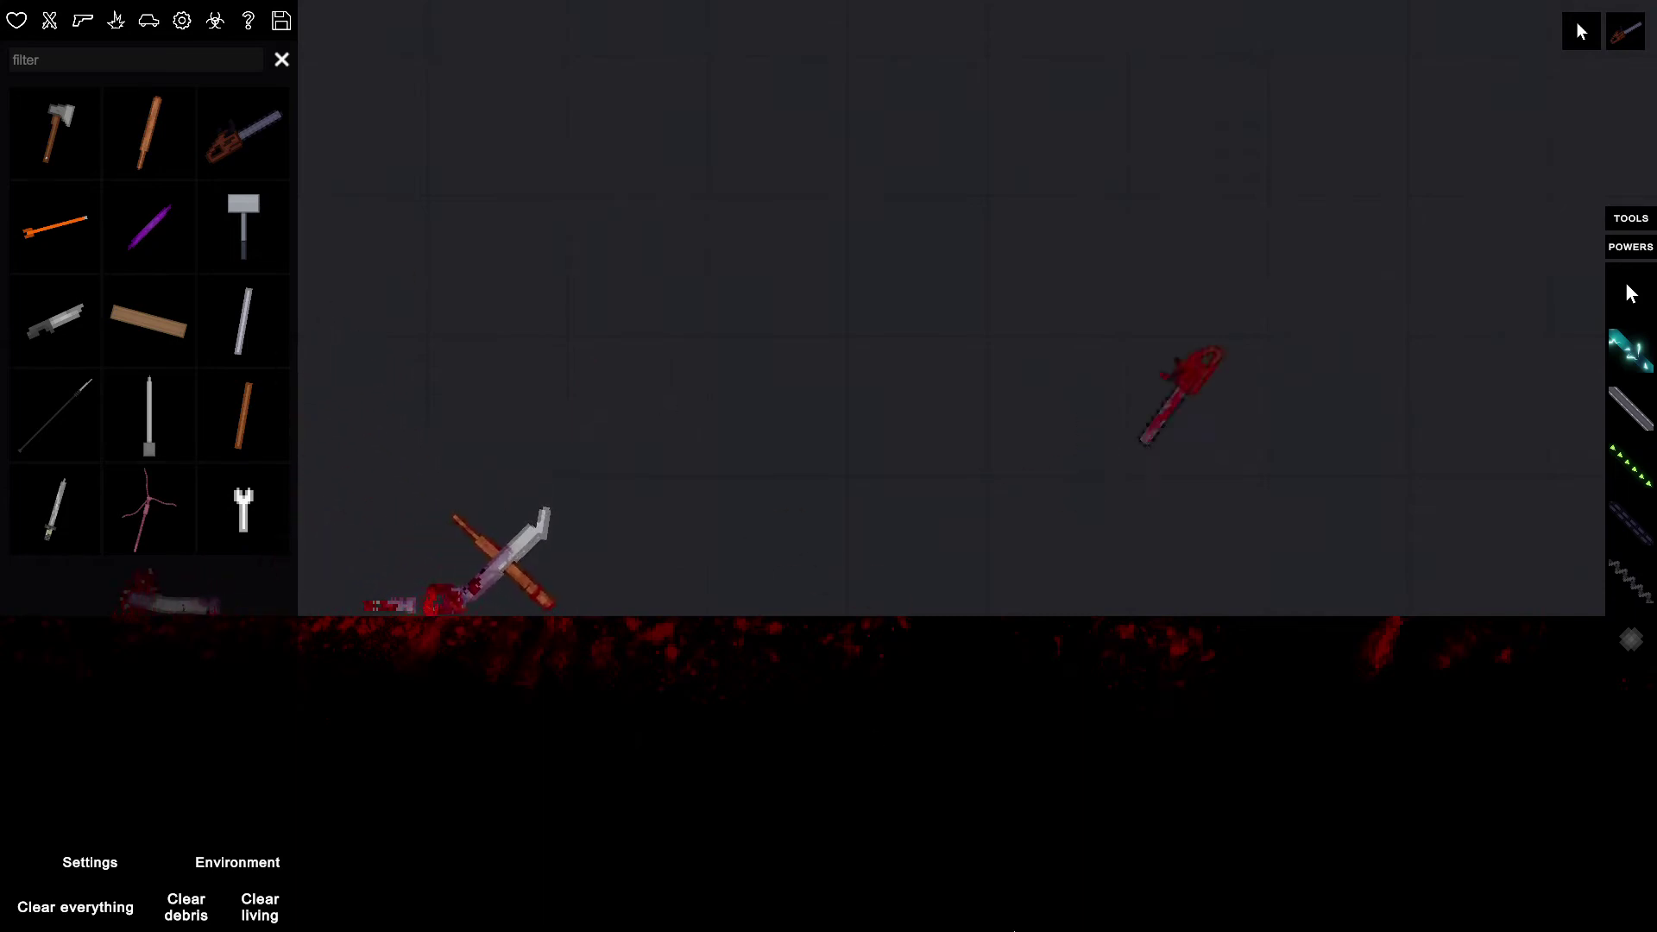
scroll(875, 330, "down", 2)
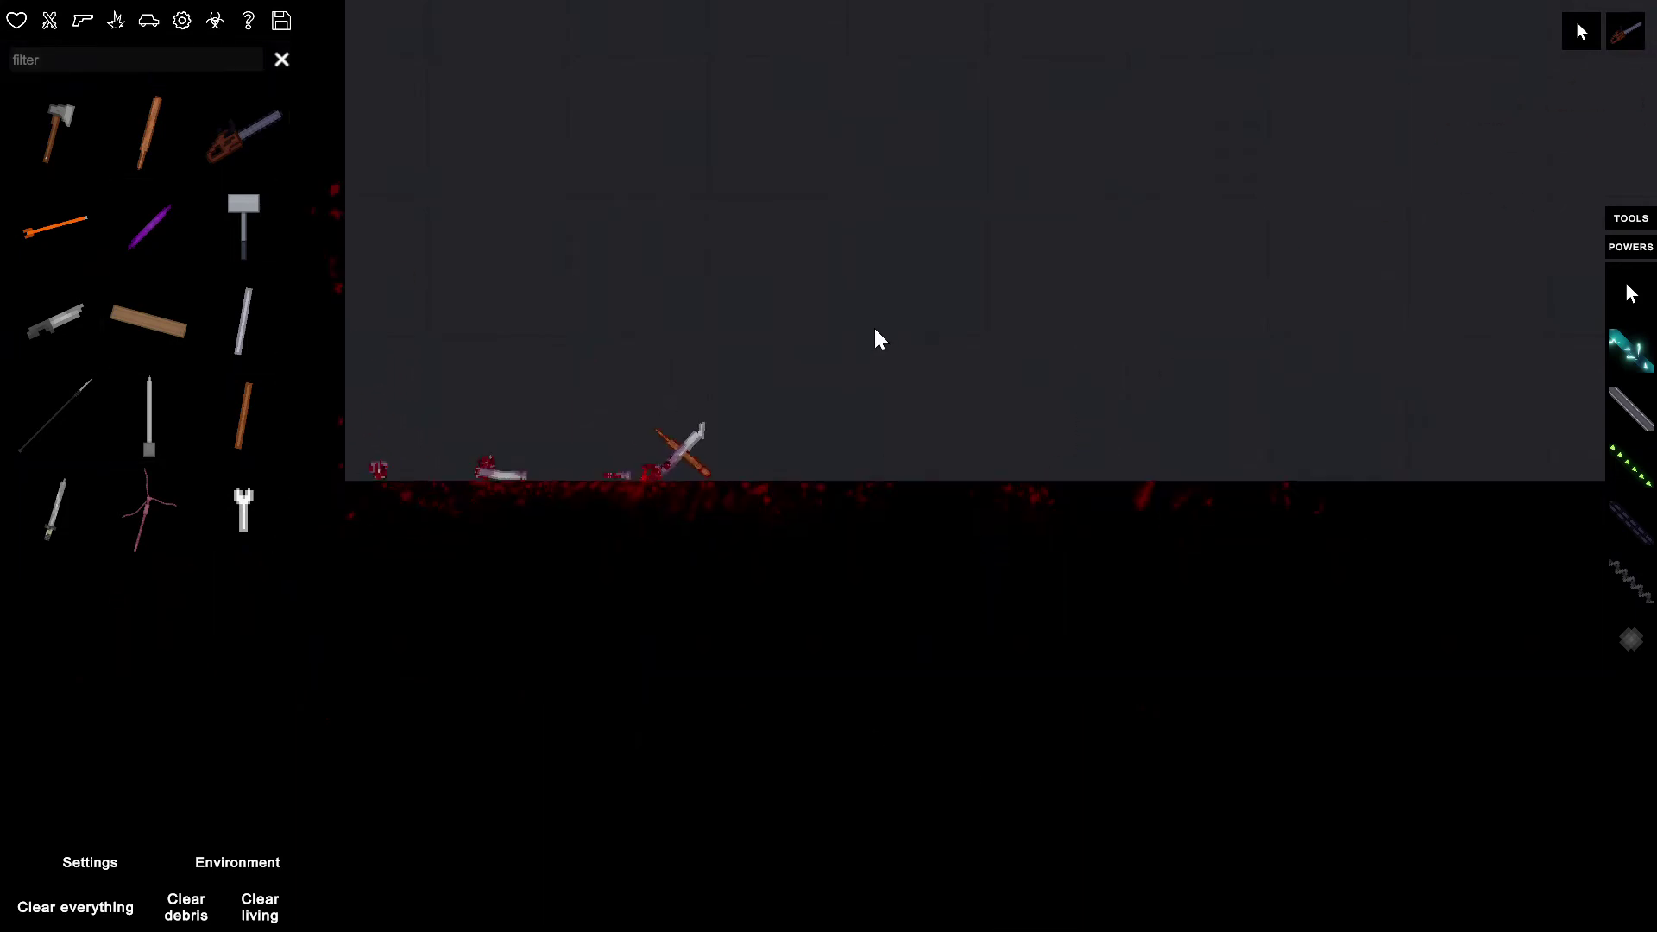
scroll(874, 336, "up", 4)
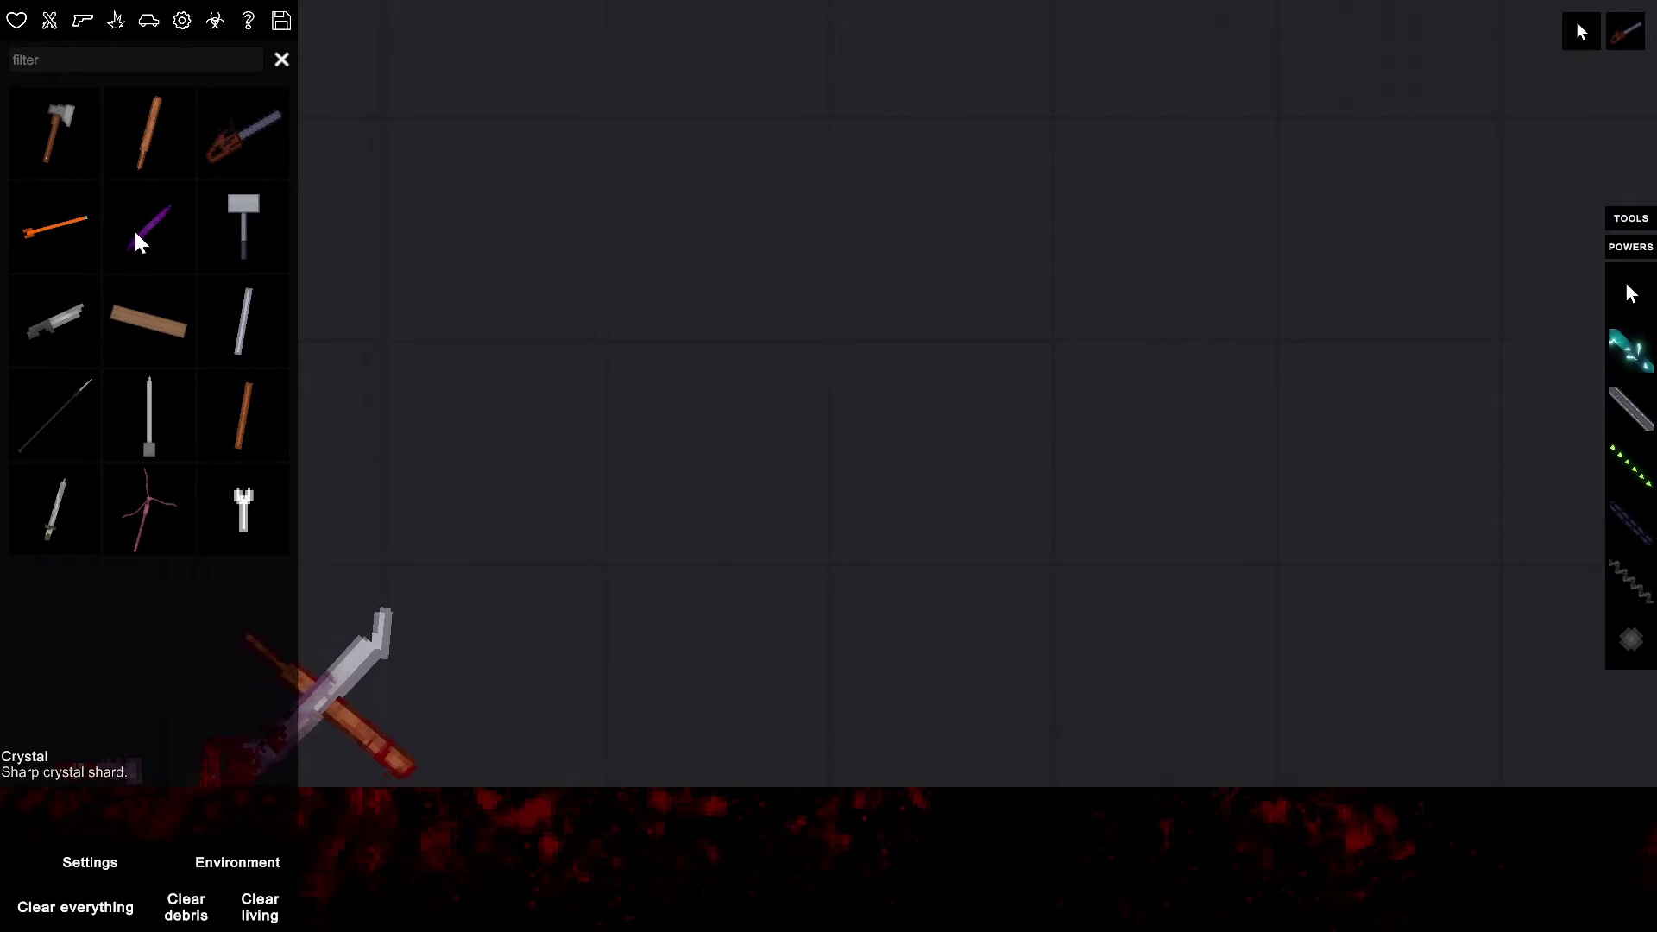
- Place an upright giant spike, select the human for spawning, and pause the scene
left_click(160, 444)
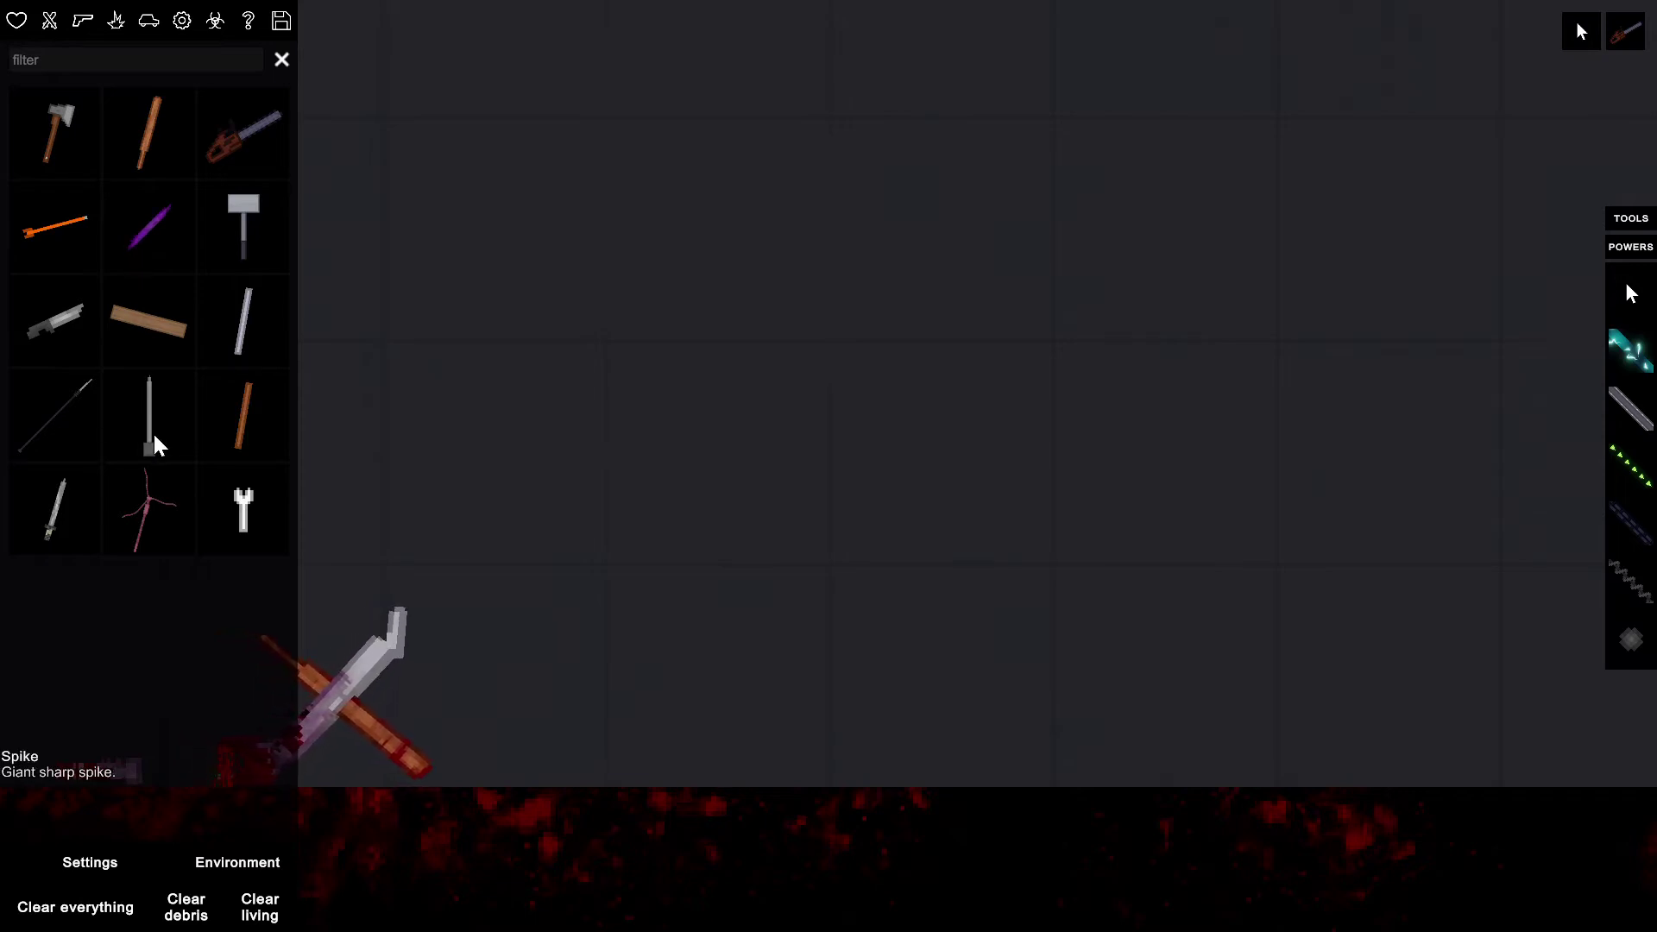
left_click(1034, 399)
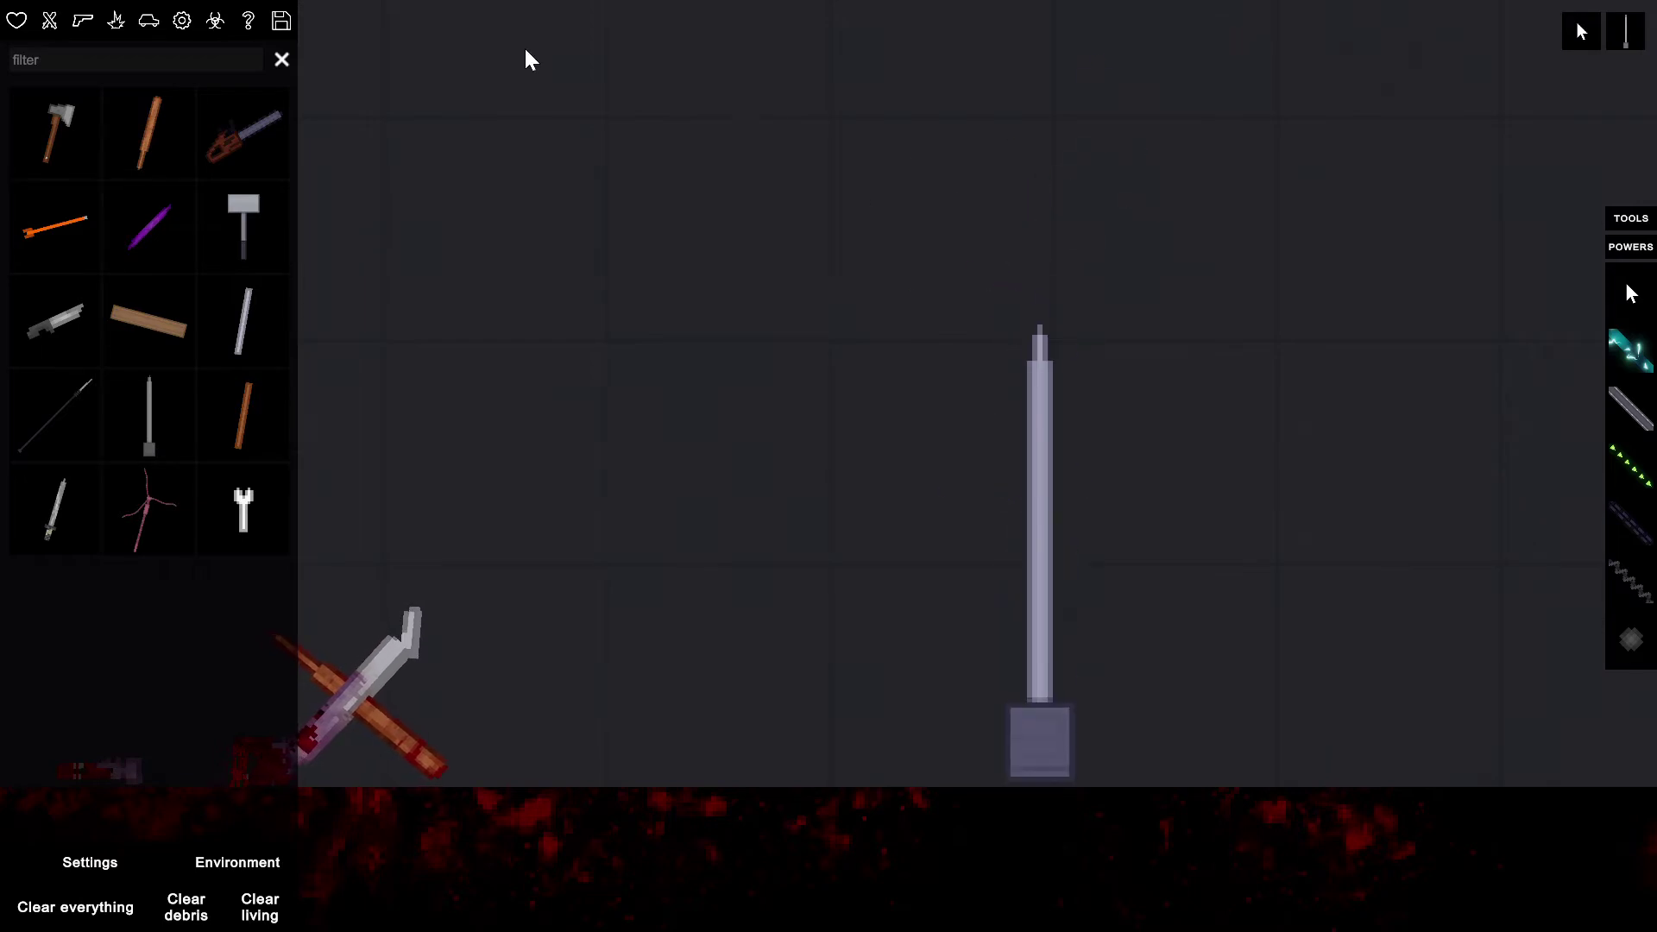
left_click(17, 20)
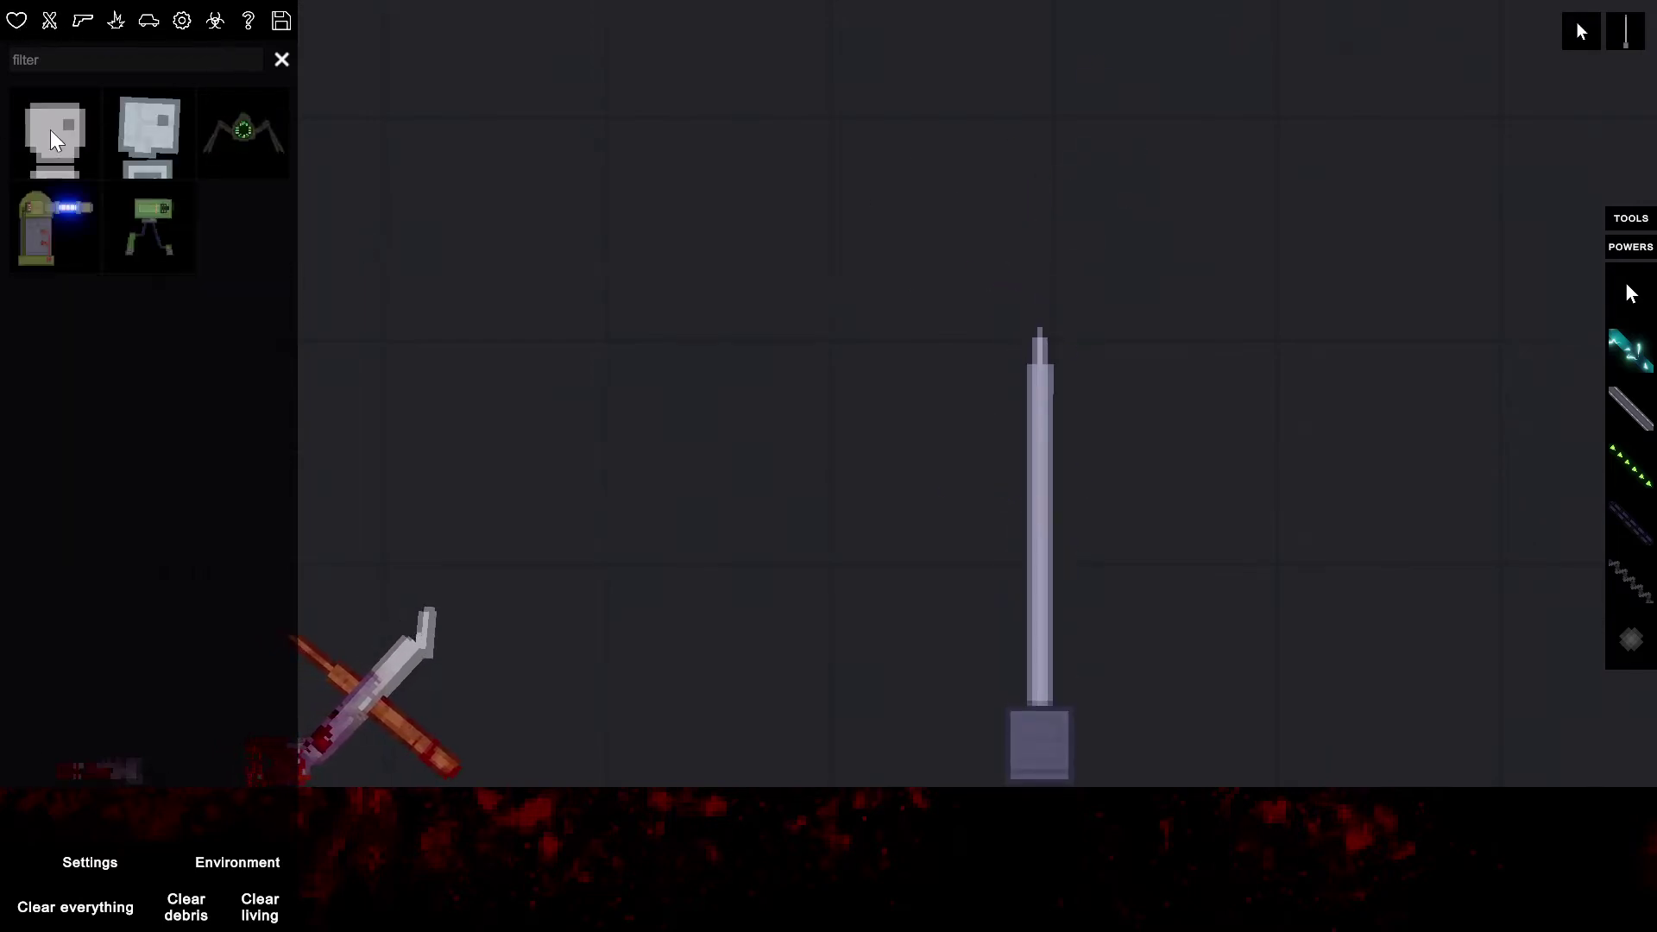
left_click(55, 133)
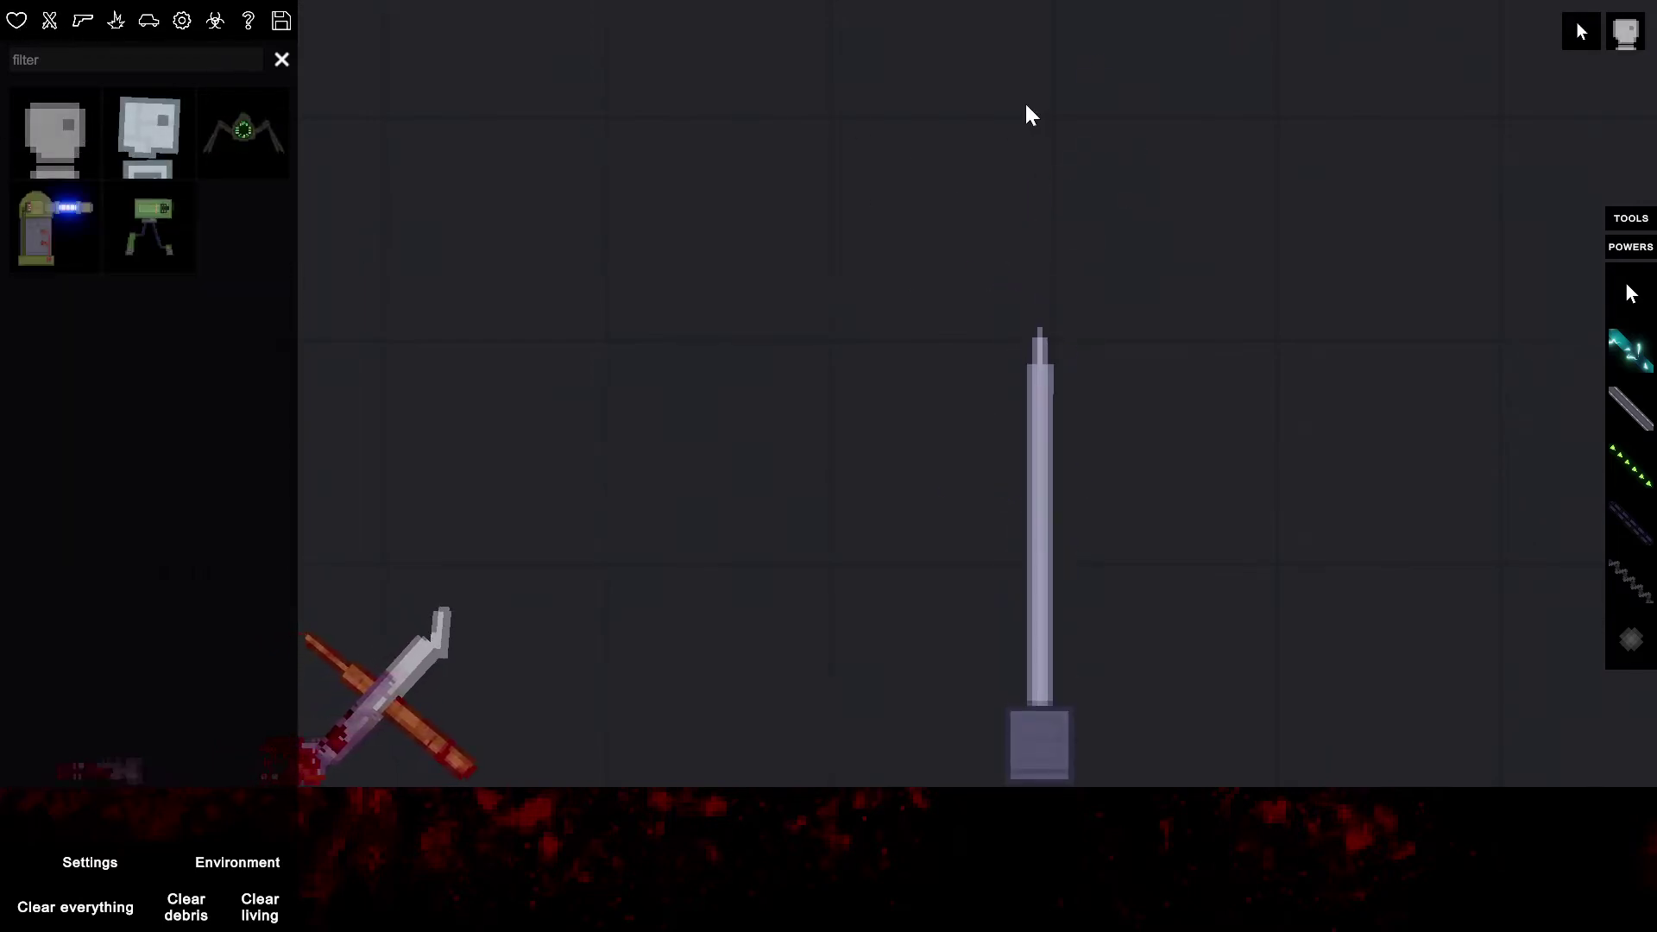
scroll(1023, 102, "down", 3)
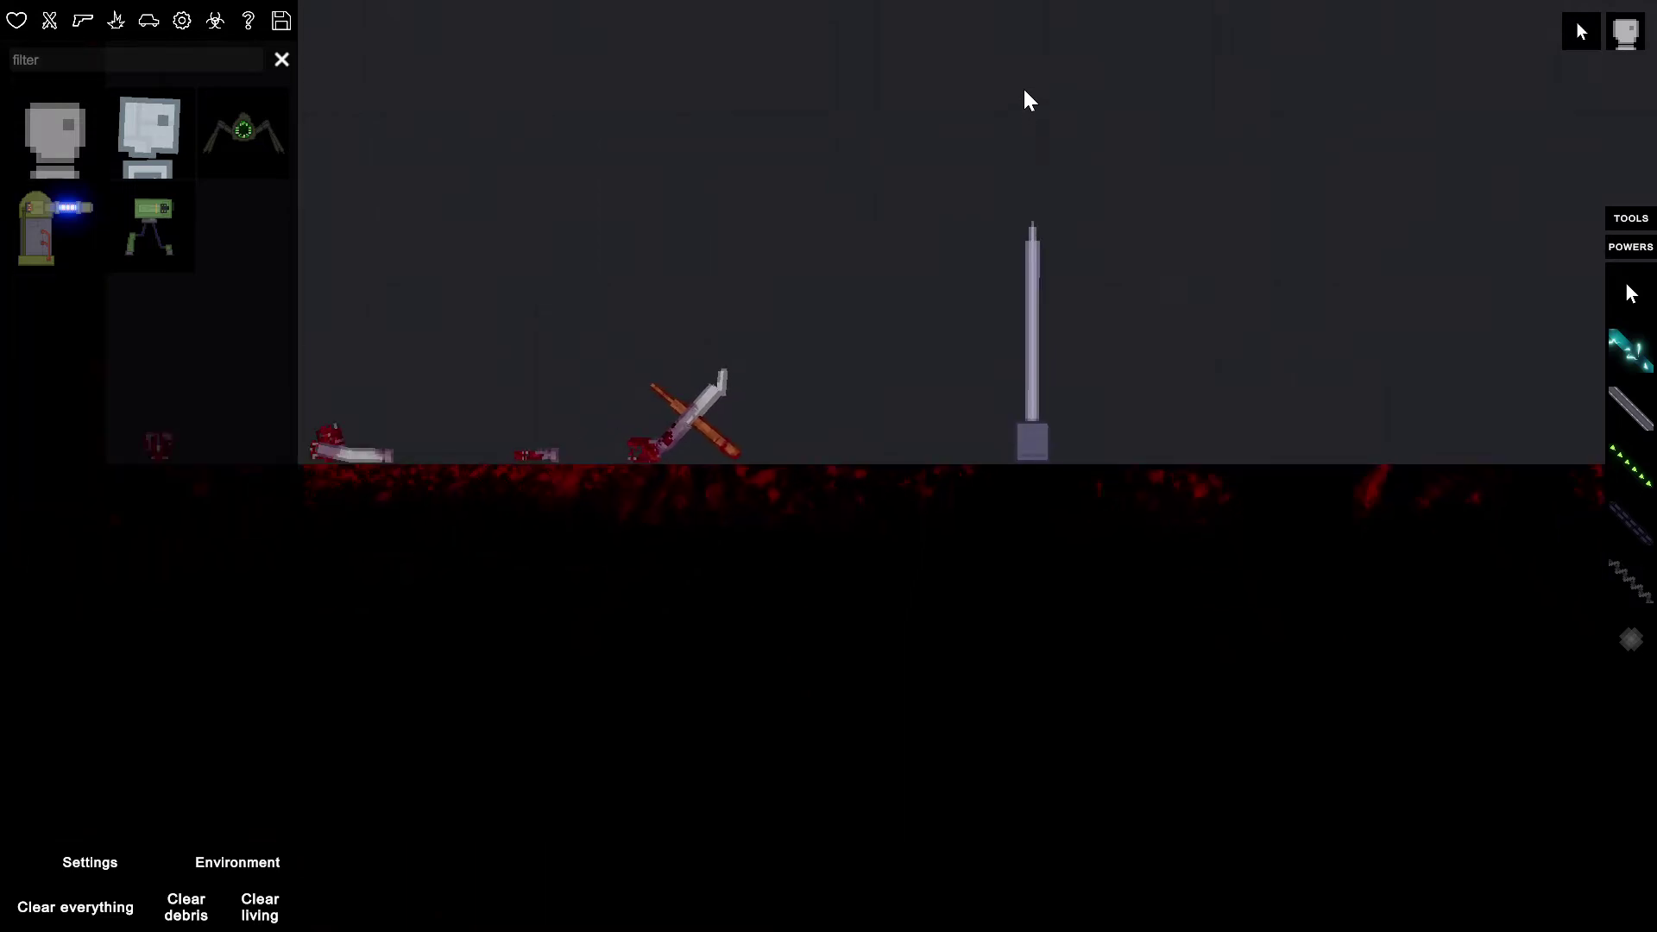
left_click_drag(1022, 86, 1026, 407)
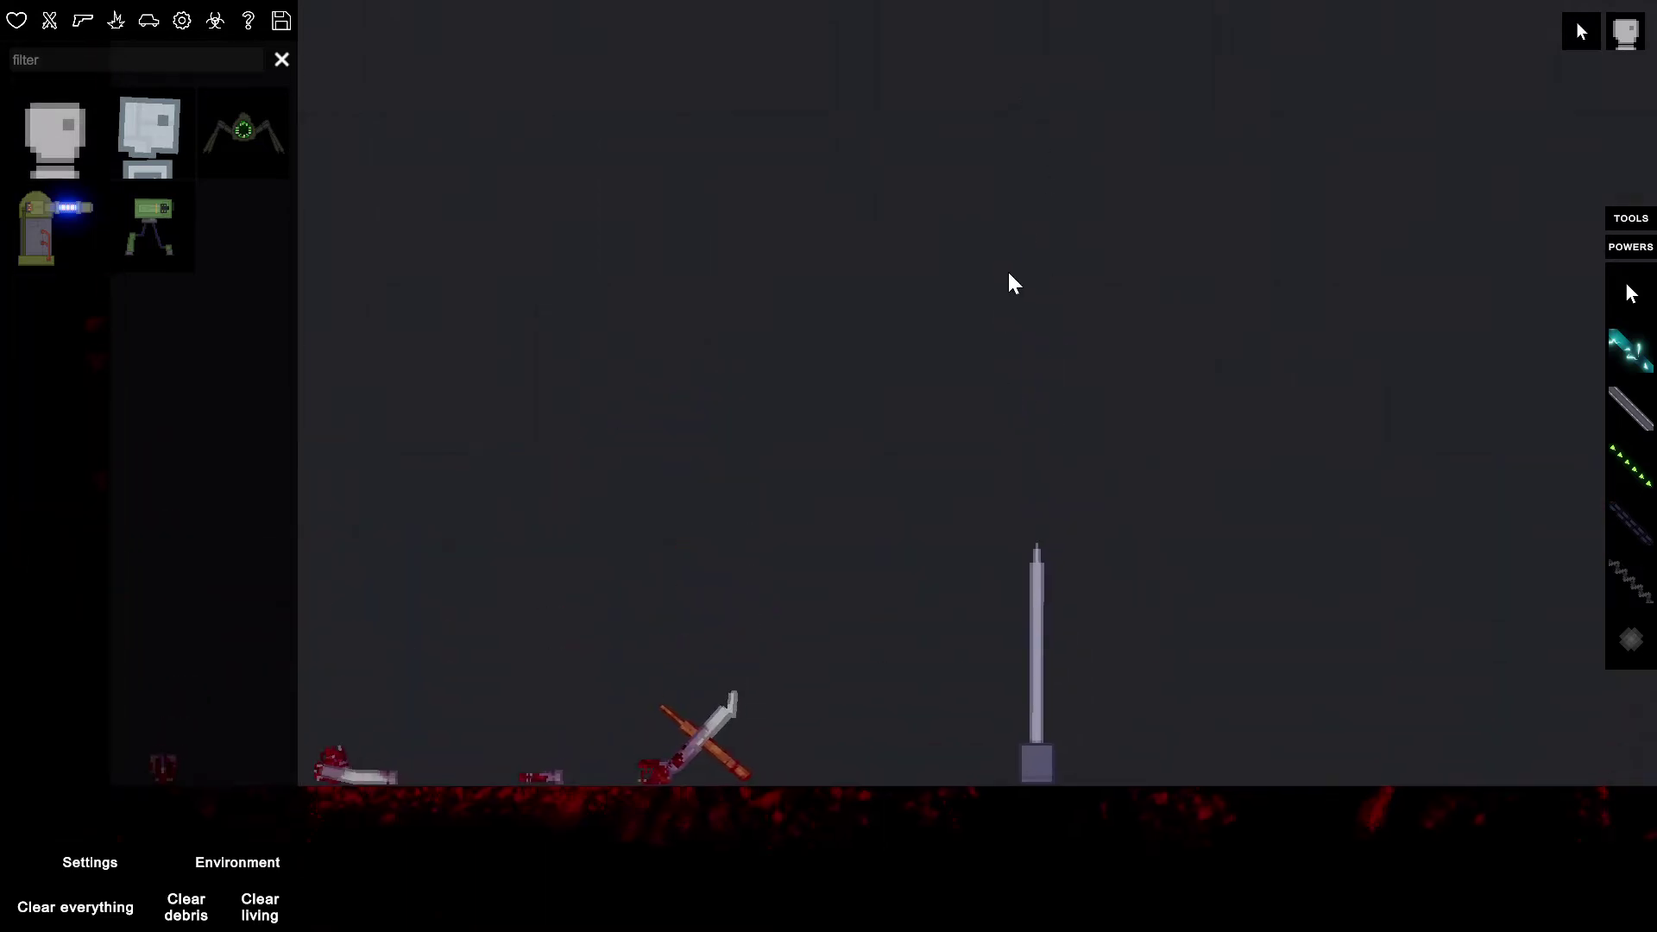
key("space")
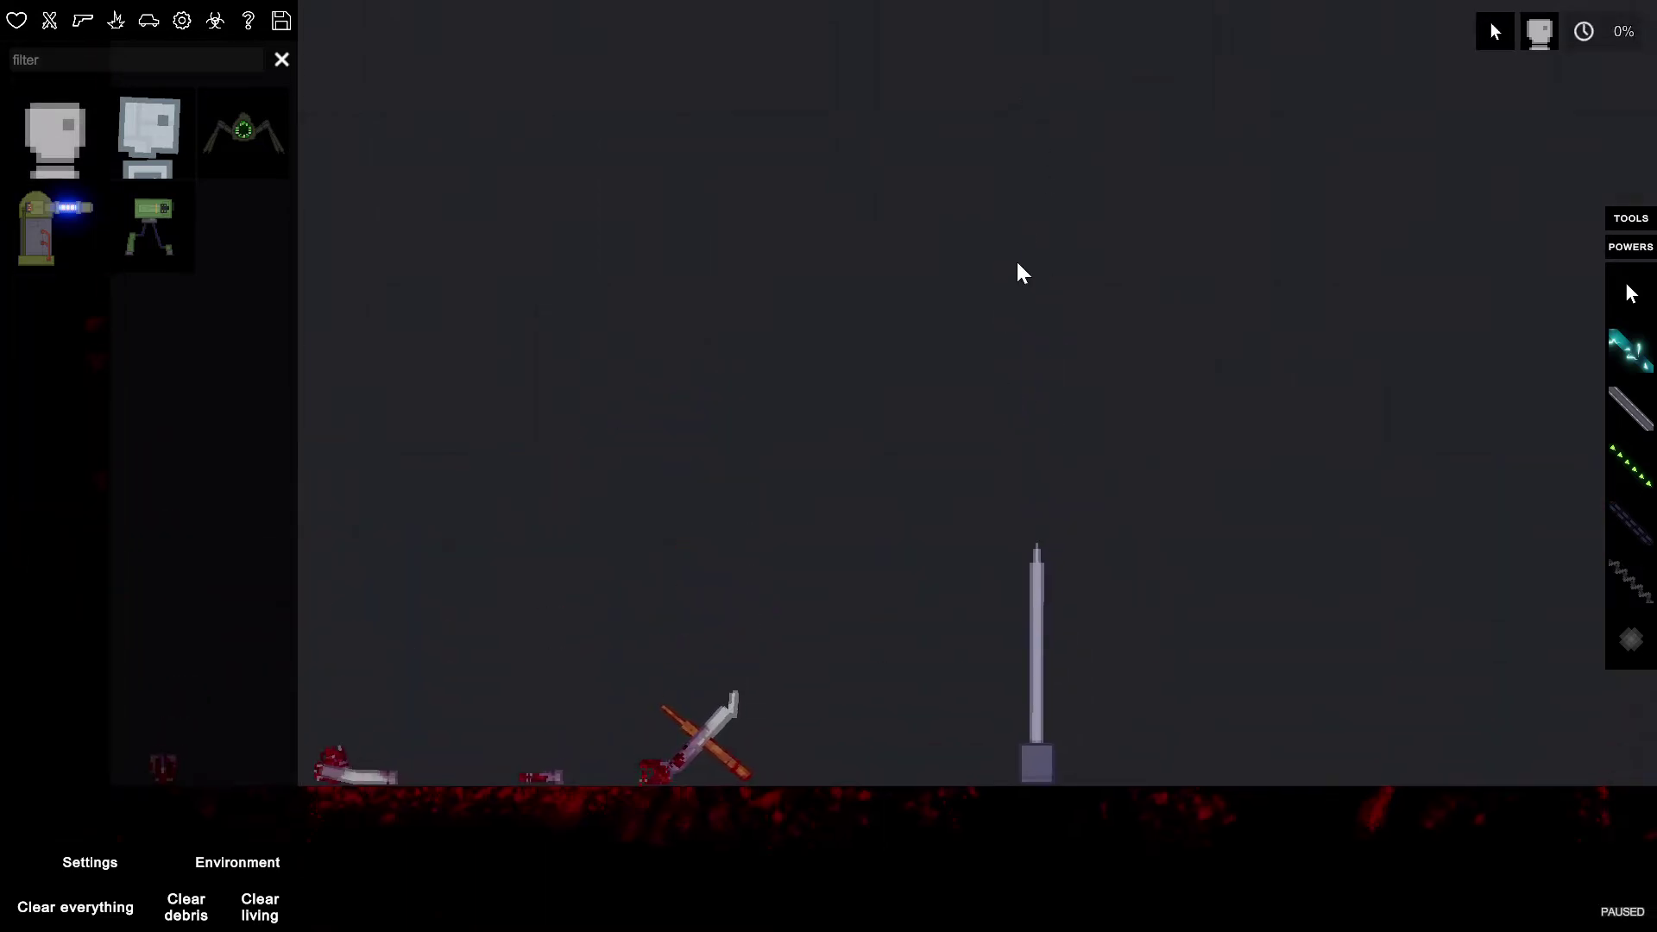
- Spawn a human above the spike and rotate it to lie horizontally
left_click(1019, 271)
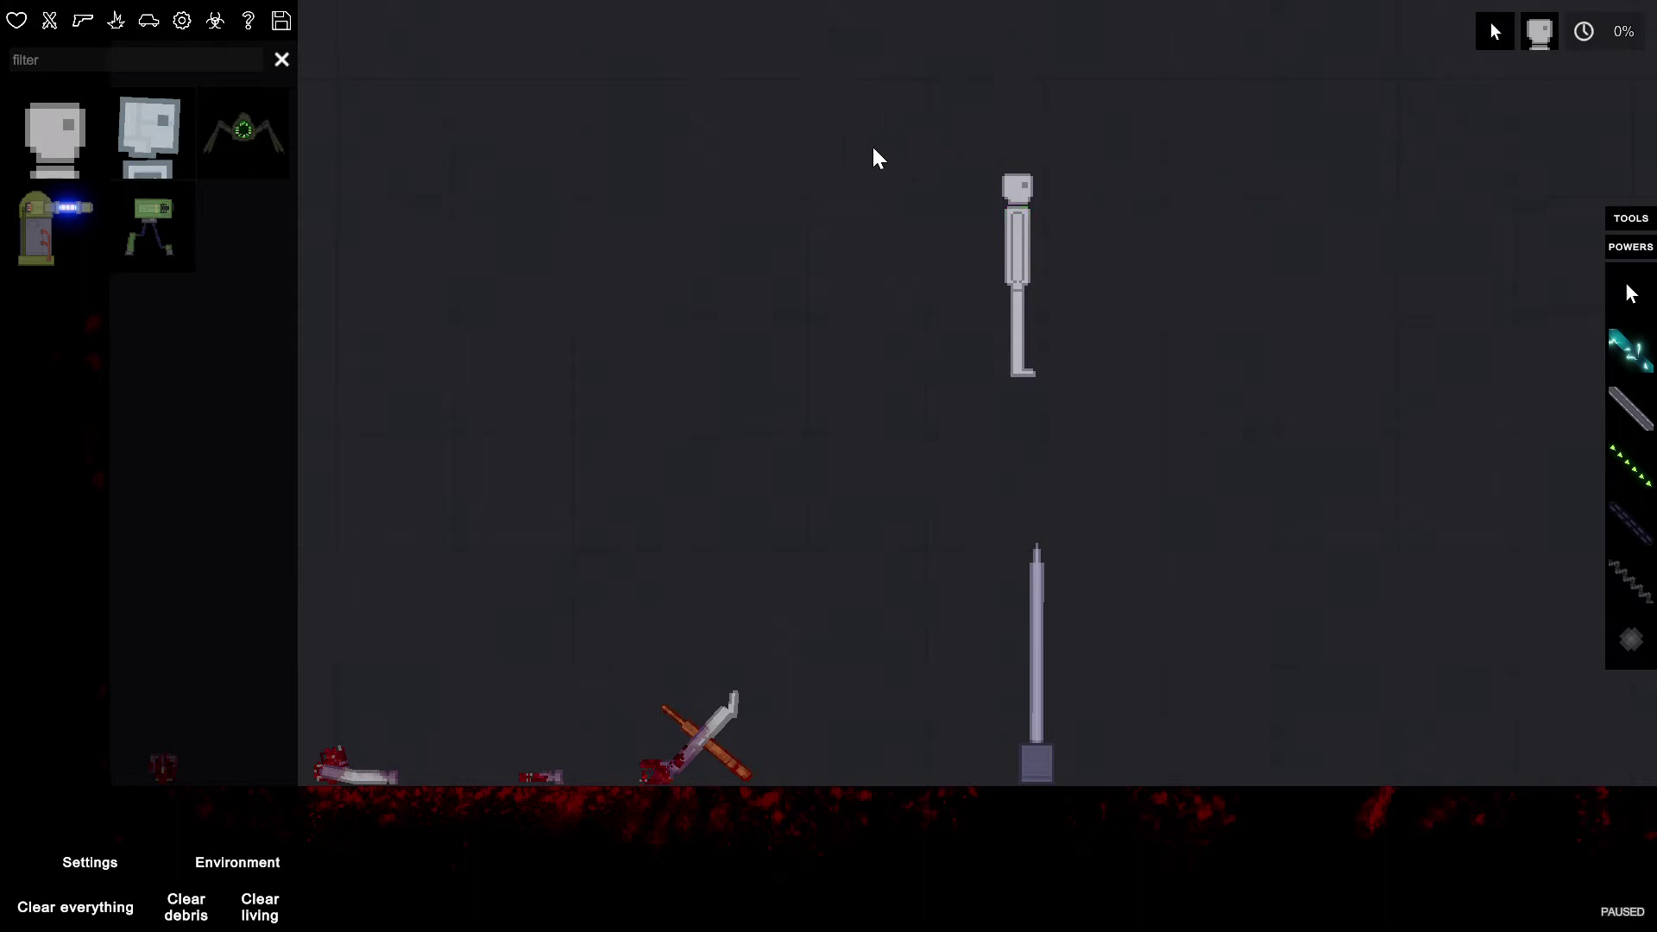
left_click_drag(871, 147, 1145, 411)
left_click_drag(1019, 242, 1030, 249)
scroll(1024, 241, "down", 5)
scroll(1028, 249, "down", 2)
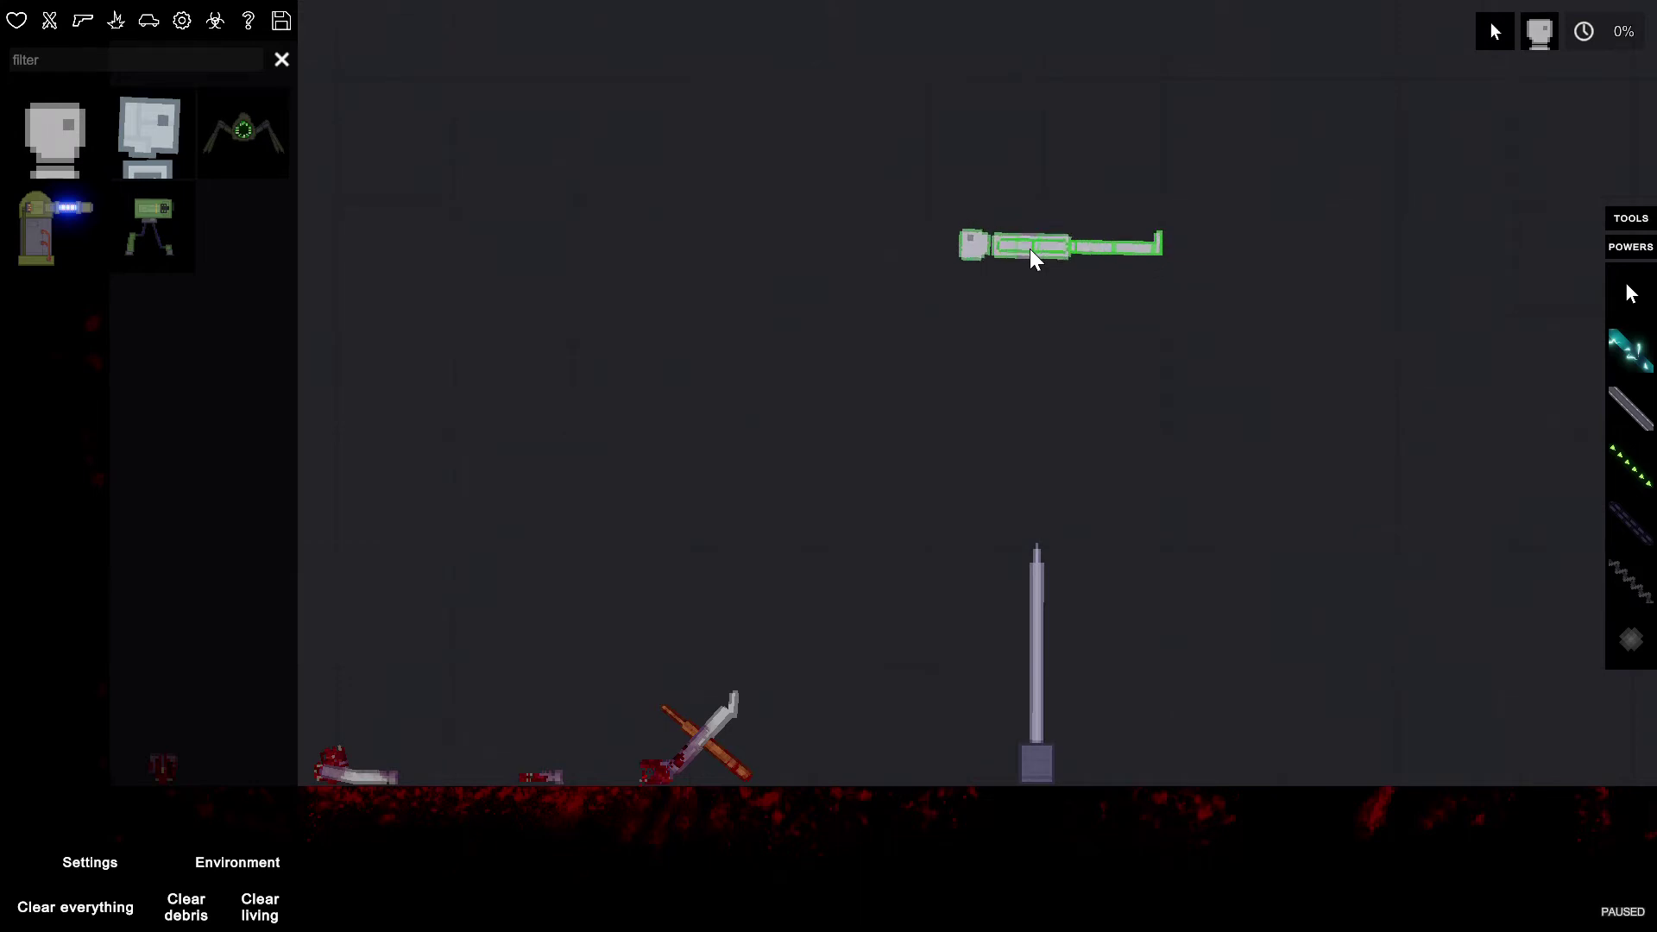
scroll(1028, 249, "down", 1)
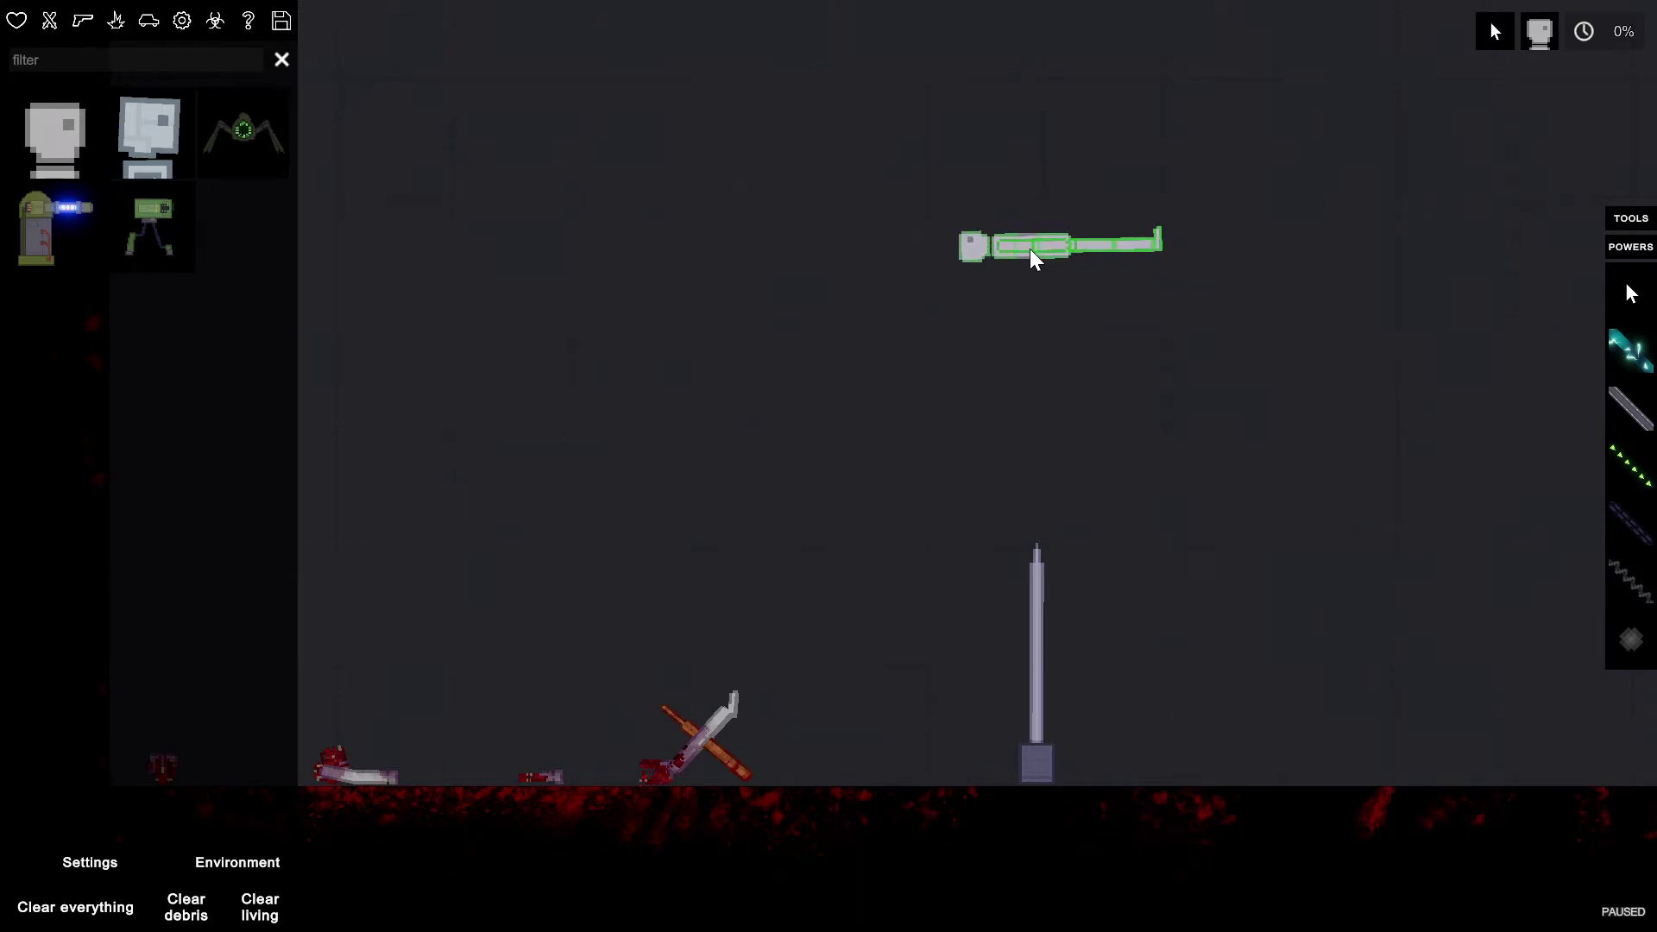
- Freeze the spike pole in place
right_click(1040, 610)
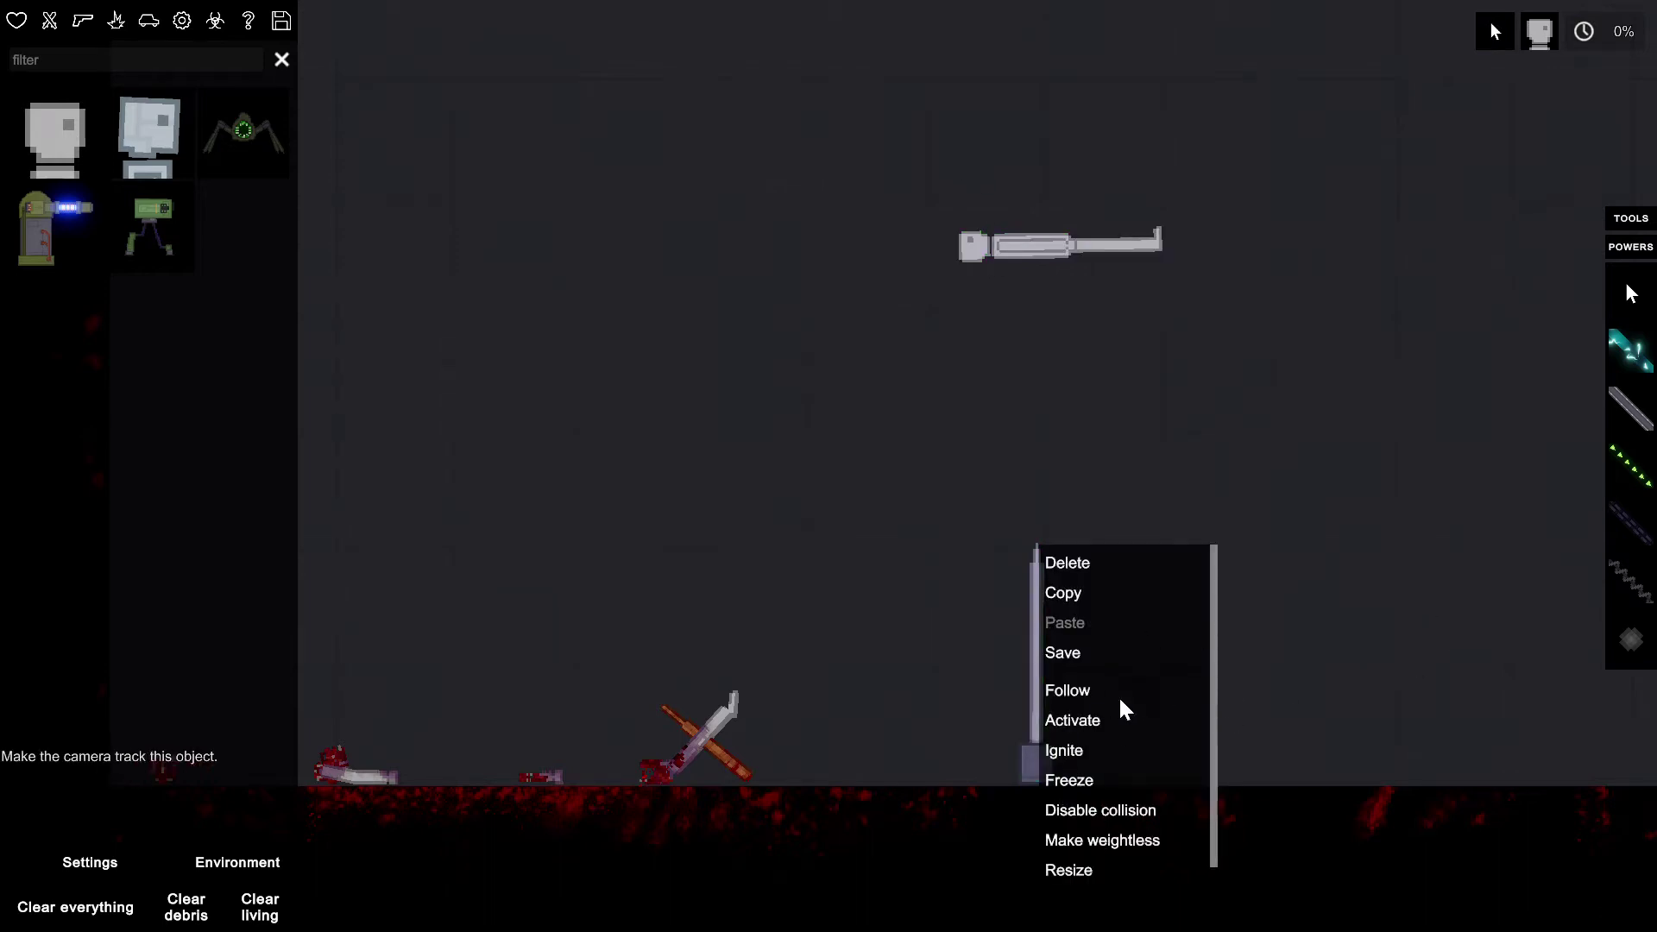
left_click(1067, 690)
left_click(1034, 578)
right_click(1035, 579)
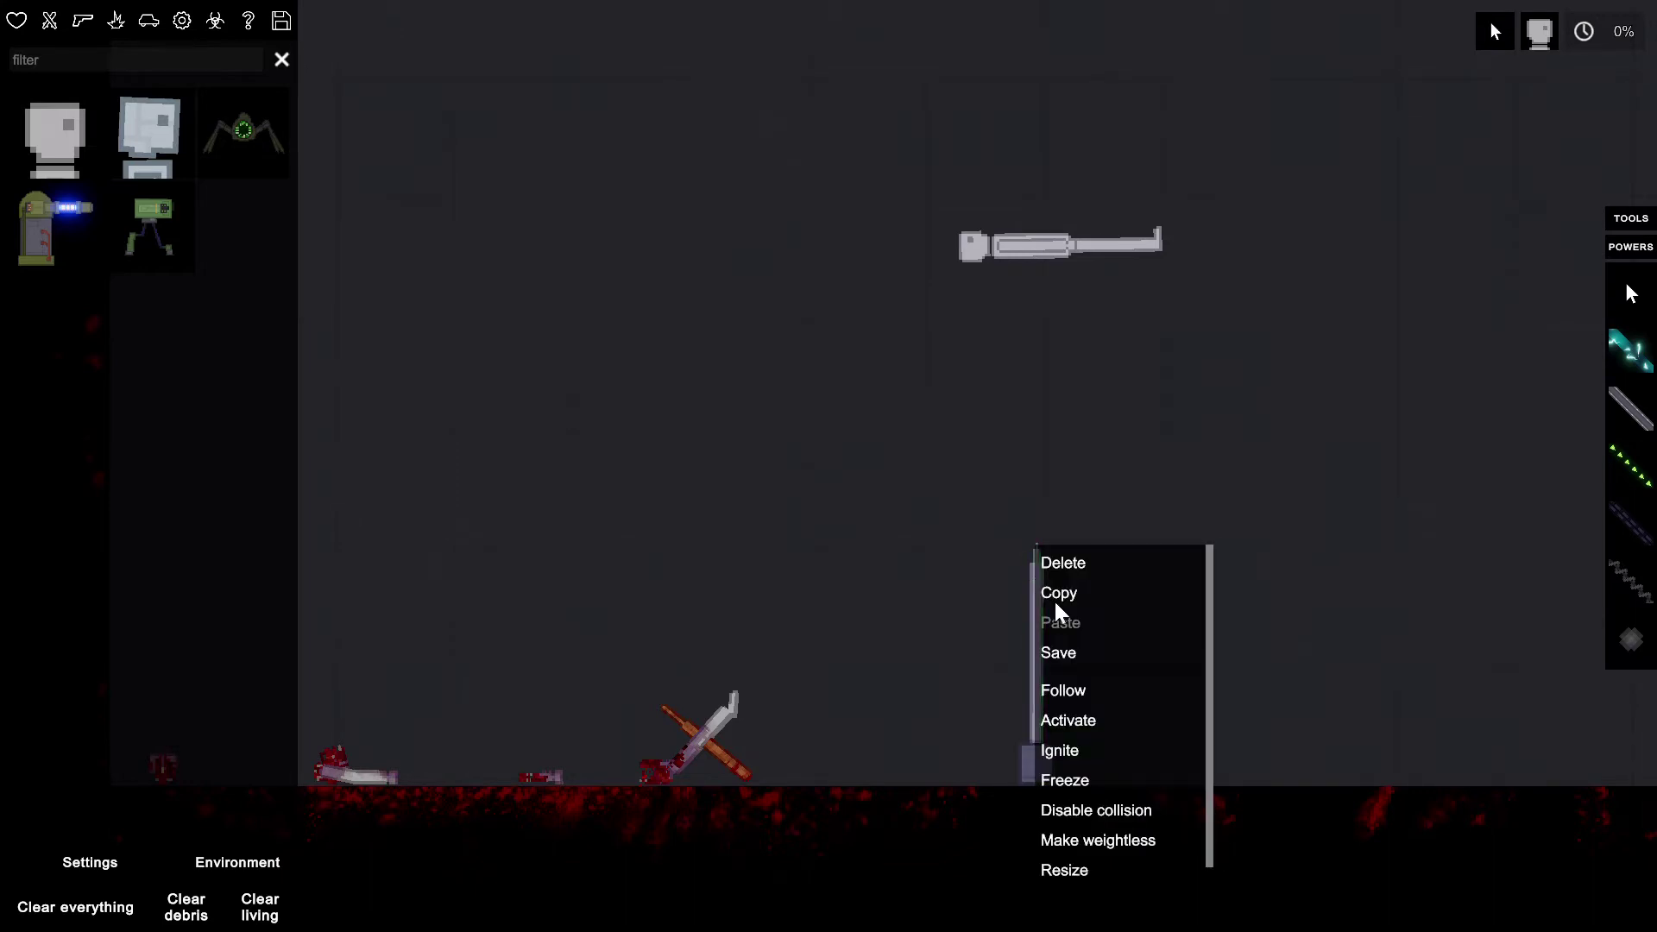
left_click(1088, 778)
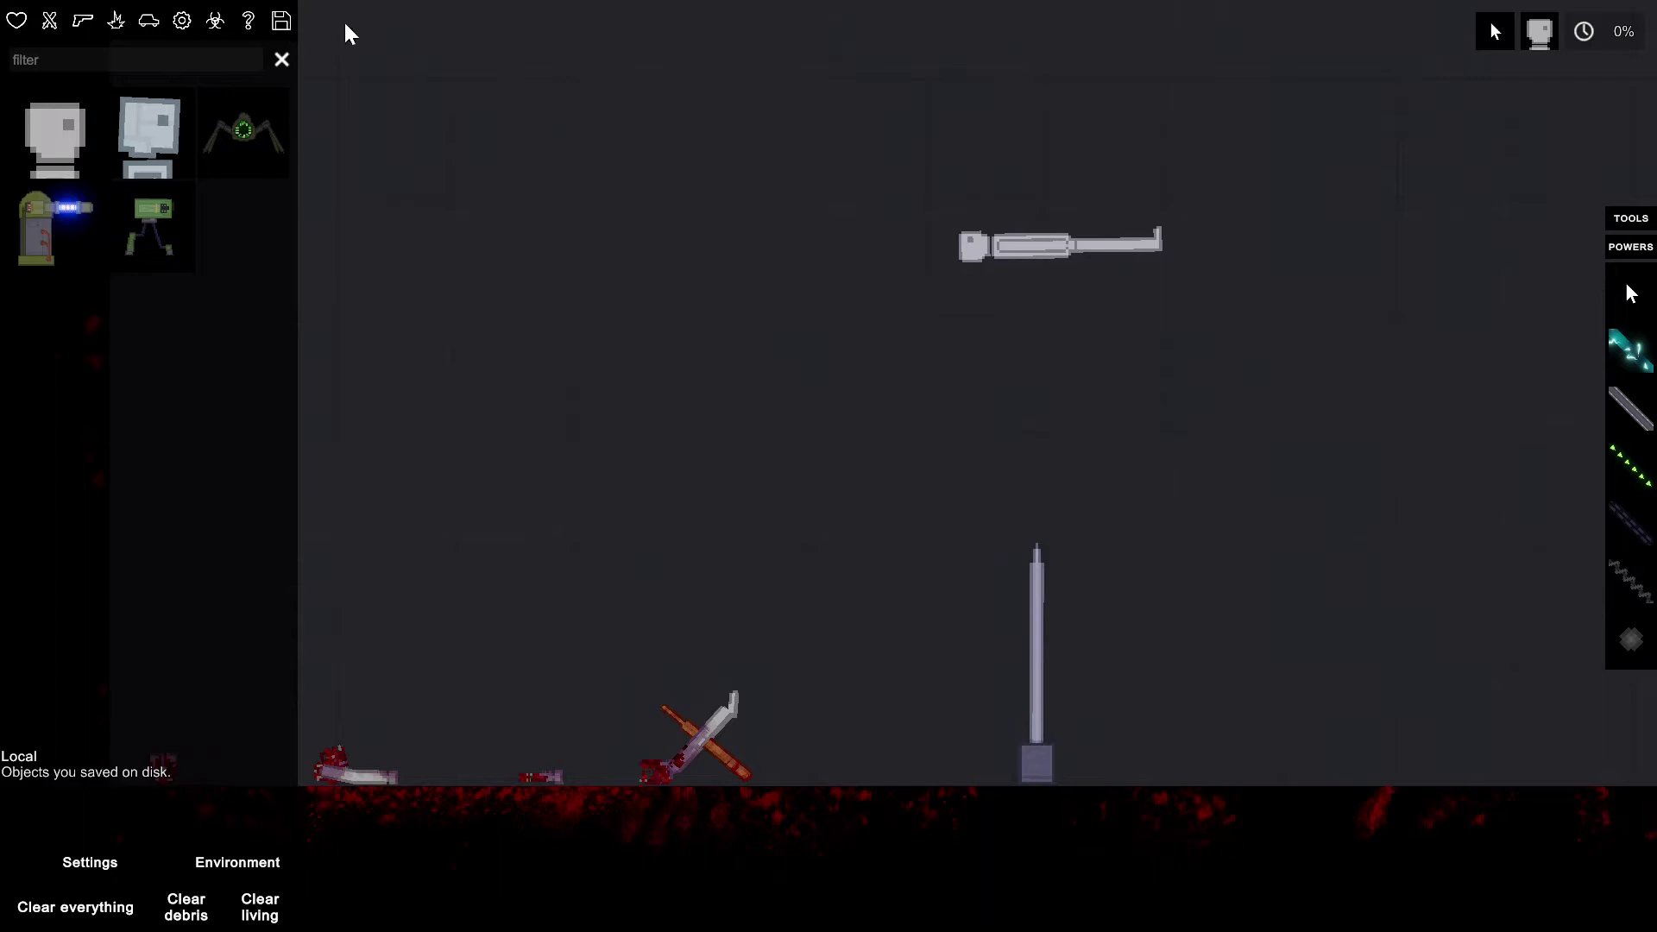
- Save the pole and human together as a contraption named 'DEATH'
mouse_move(1361, 803)
left_mouse_down()
mouse_move(806, 110)
mouse_move(863, 115)
left_mouse_up()
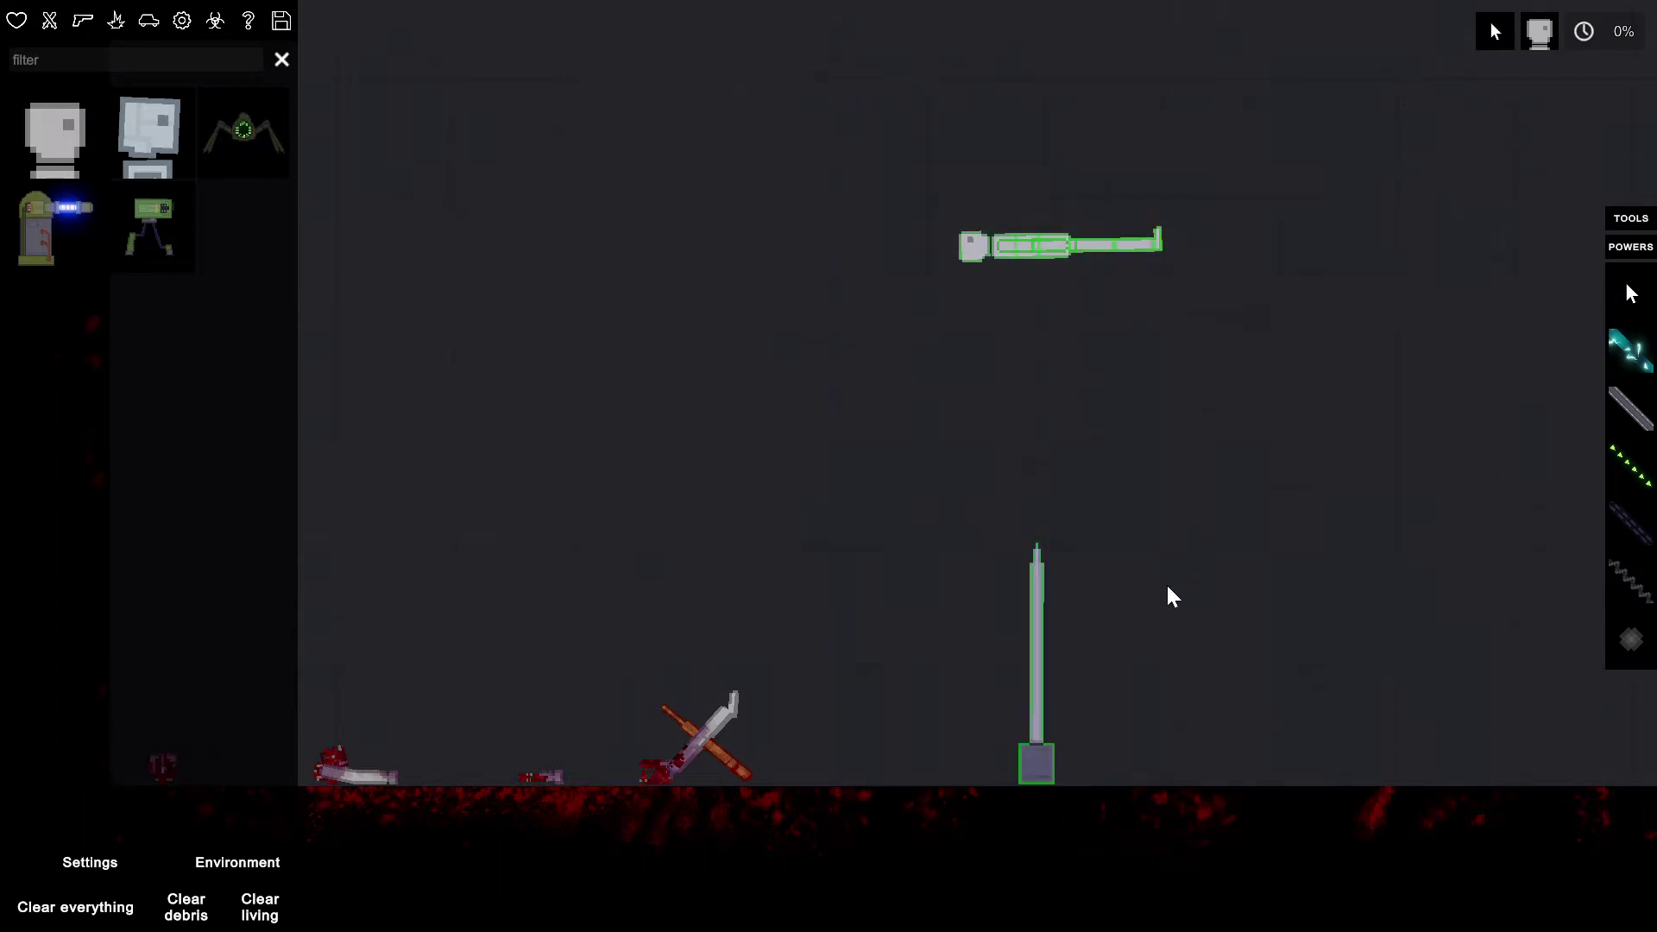
right_click(1039, 576)
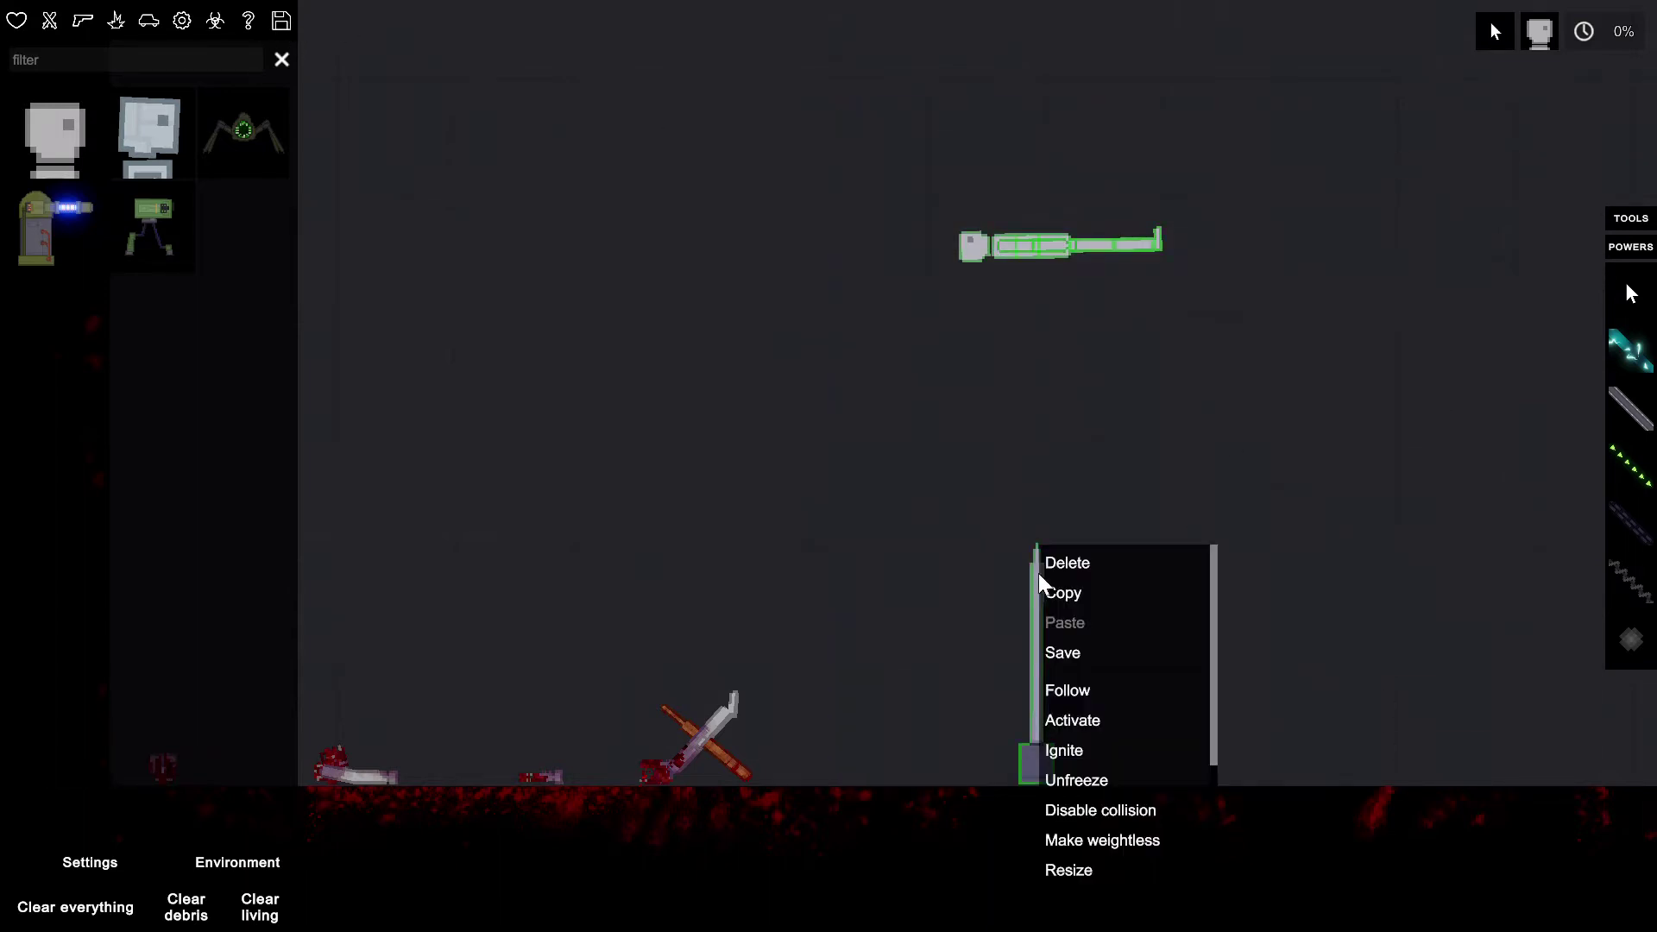
left_click(1063, 653)
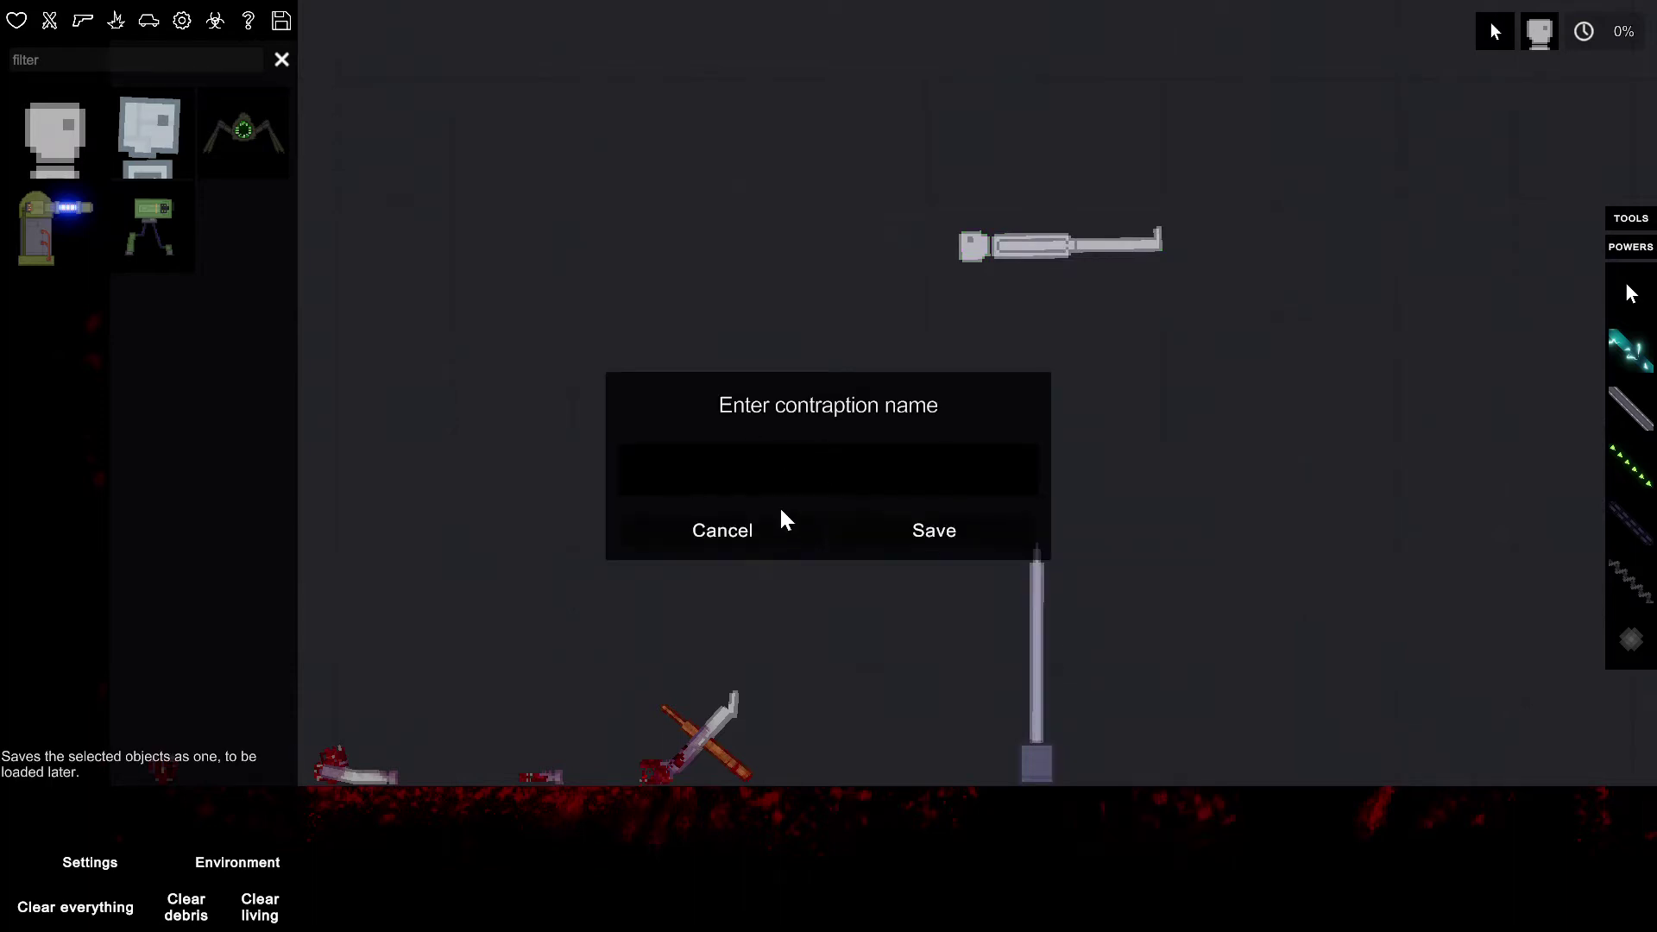
type("D")
type("EATH")
left_click(933, 530)
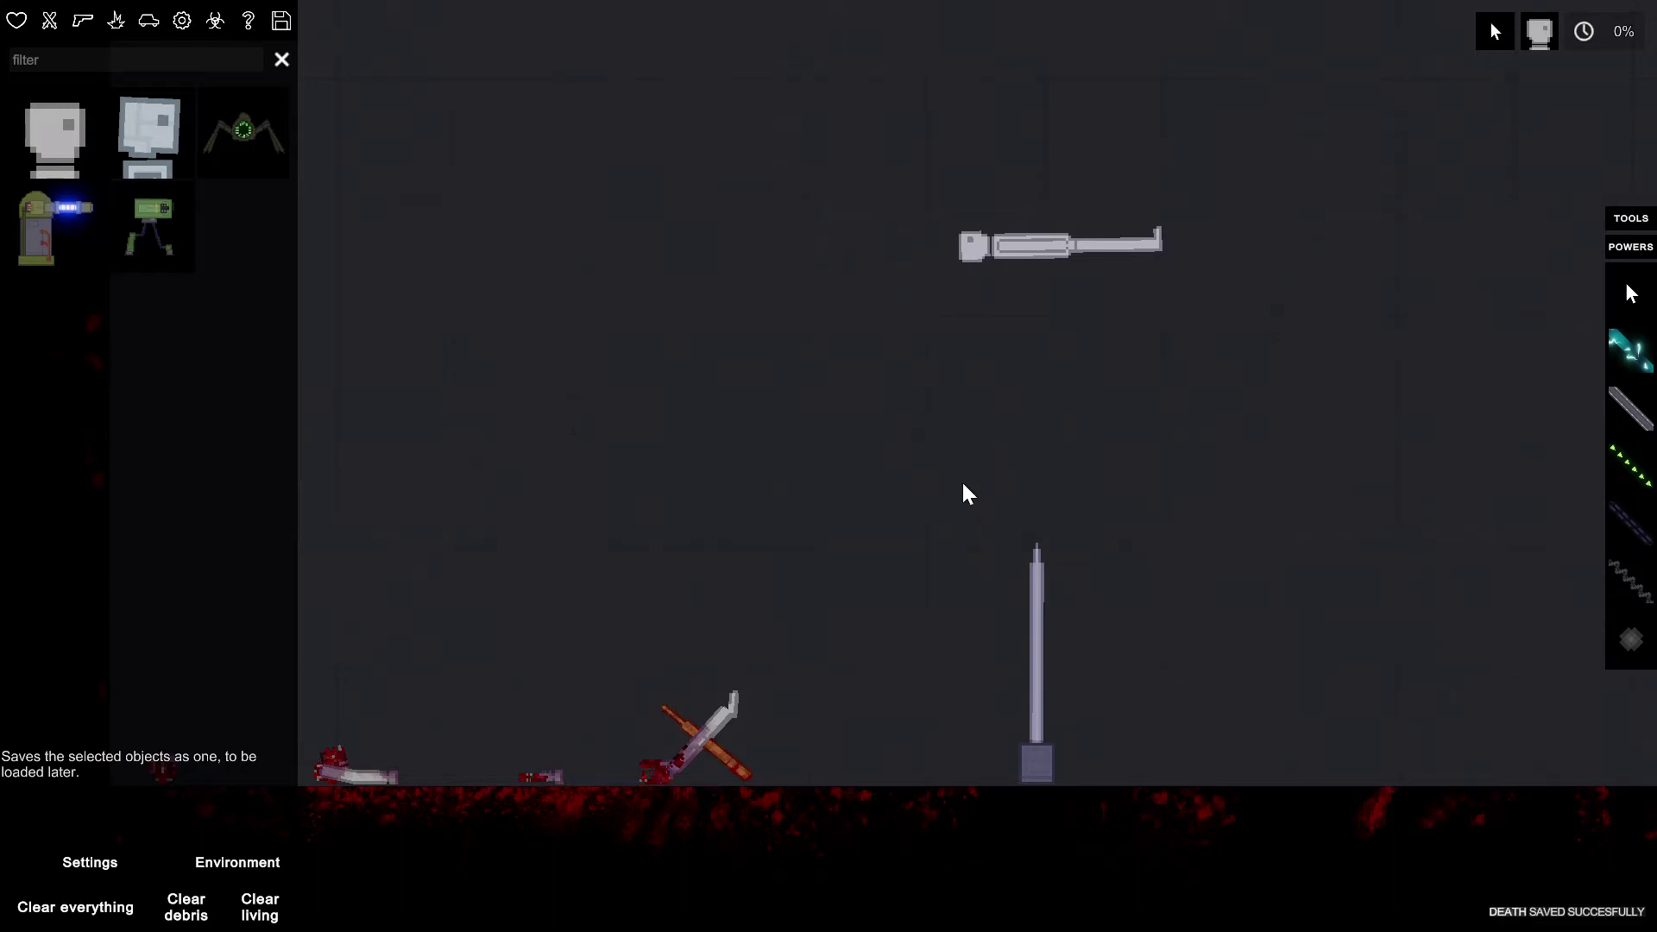
- Unpause and fling the fallen human back up until it hangs impaled on the spike
key("space")
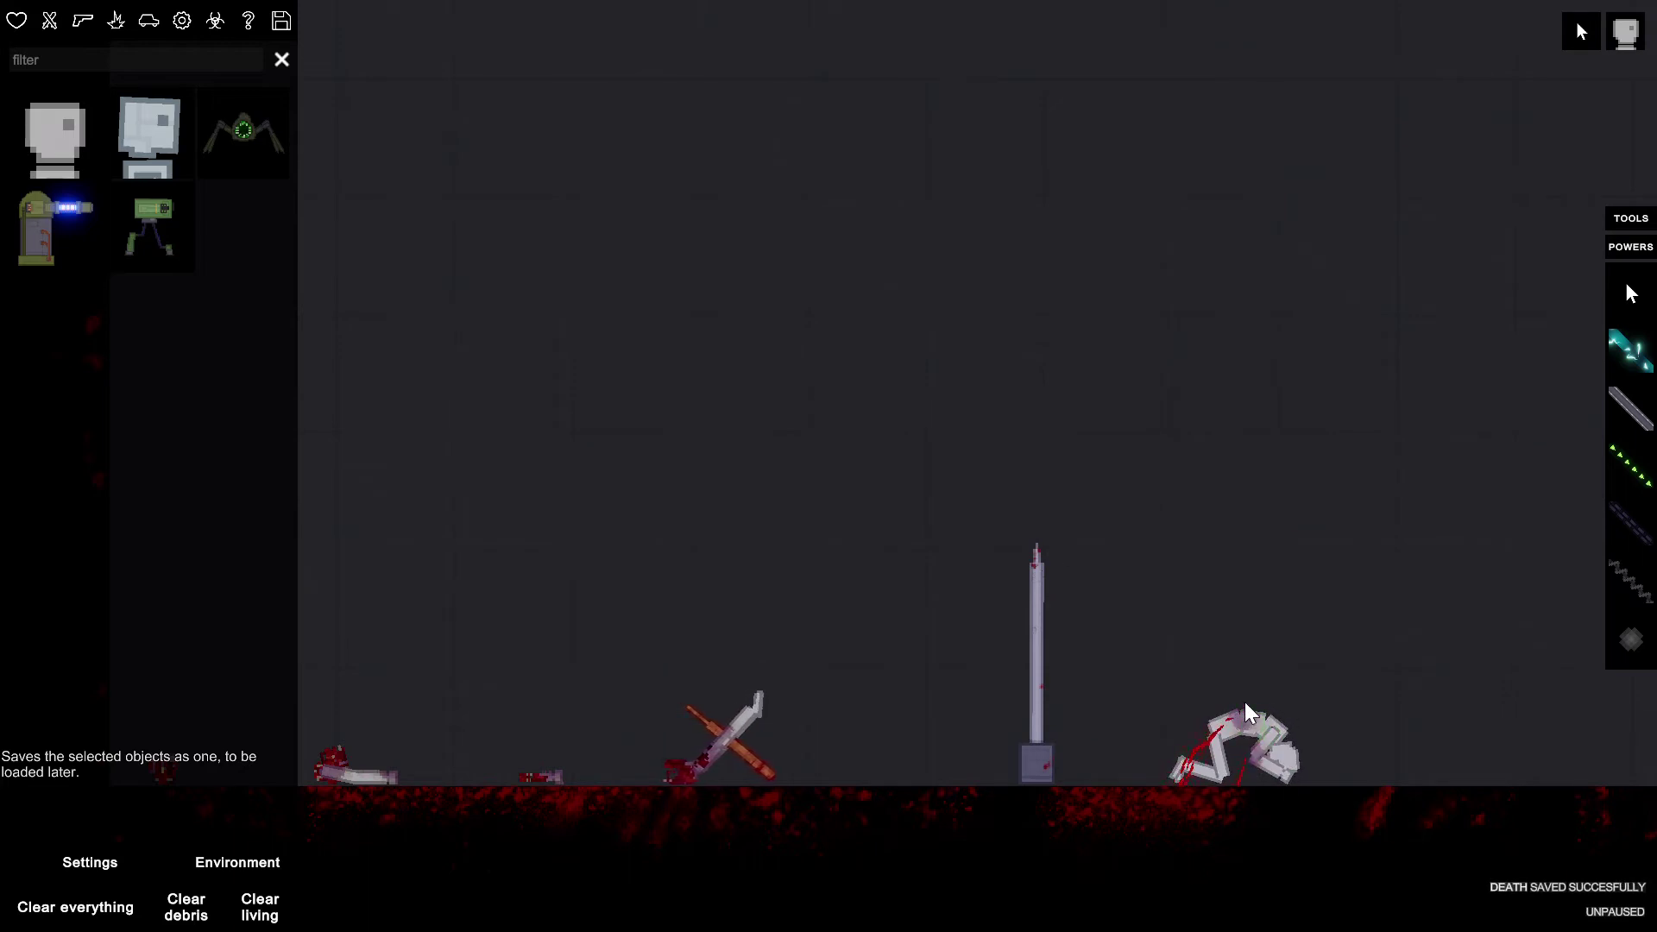
mouse_move(1248, 757)
left_mouse_down()
mouse_move(984, 155)
mouse_move(876, 318)
left_mouse_up()
key("space")
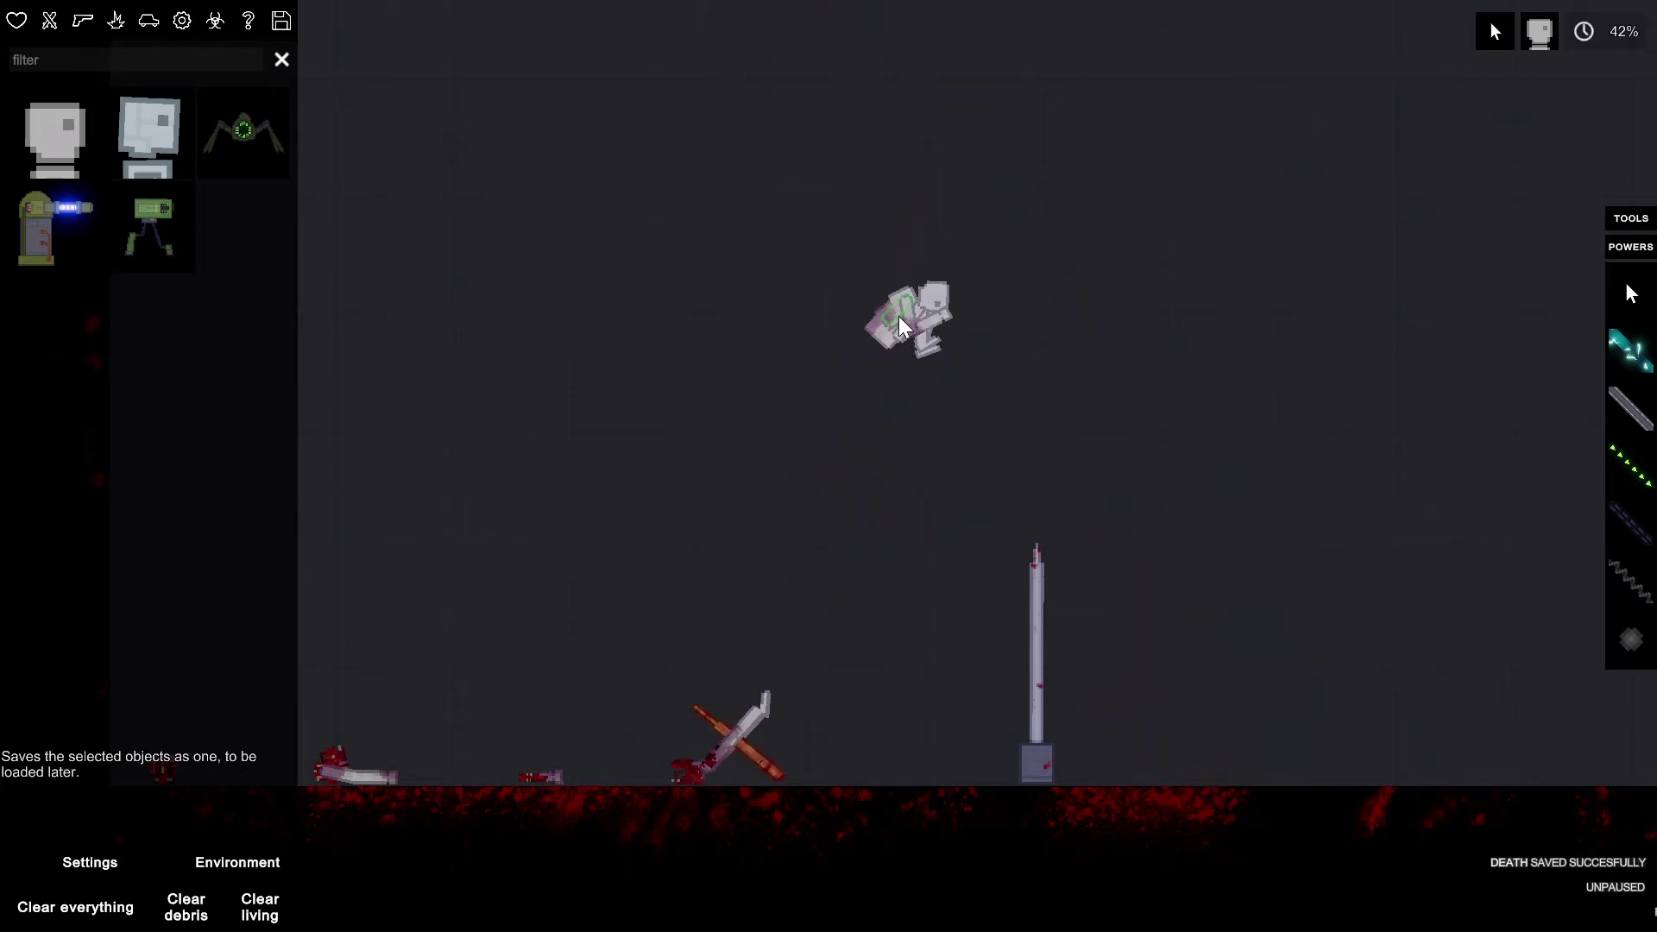
key("space")
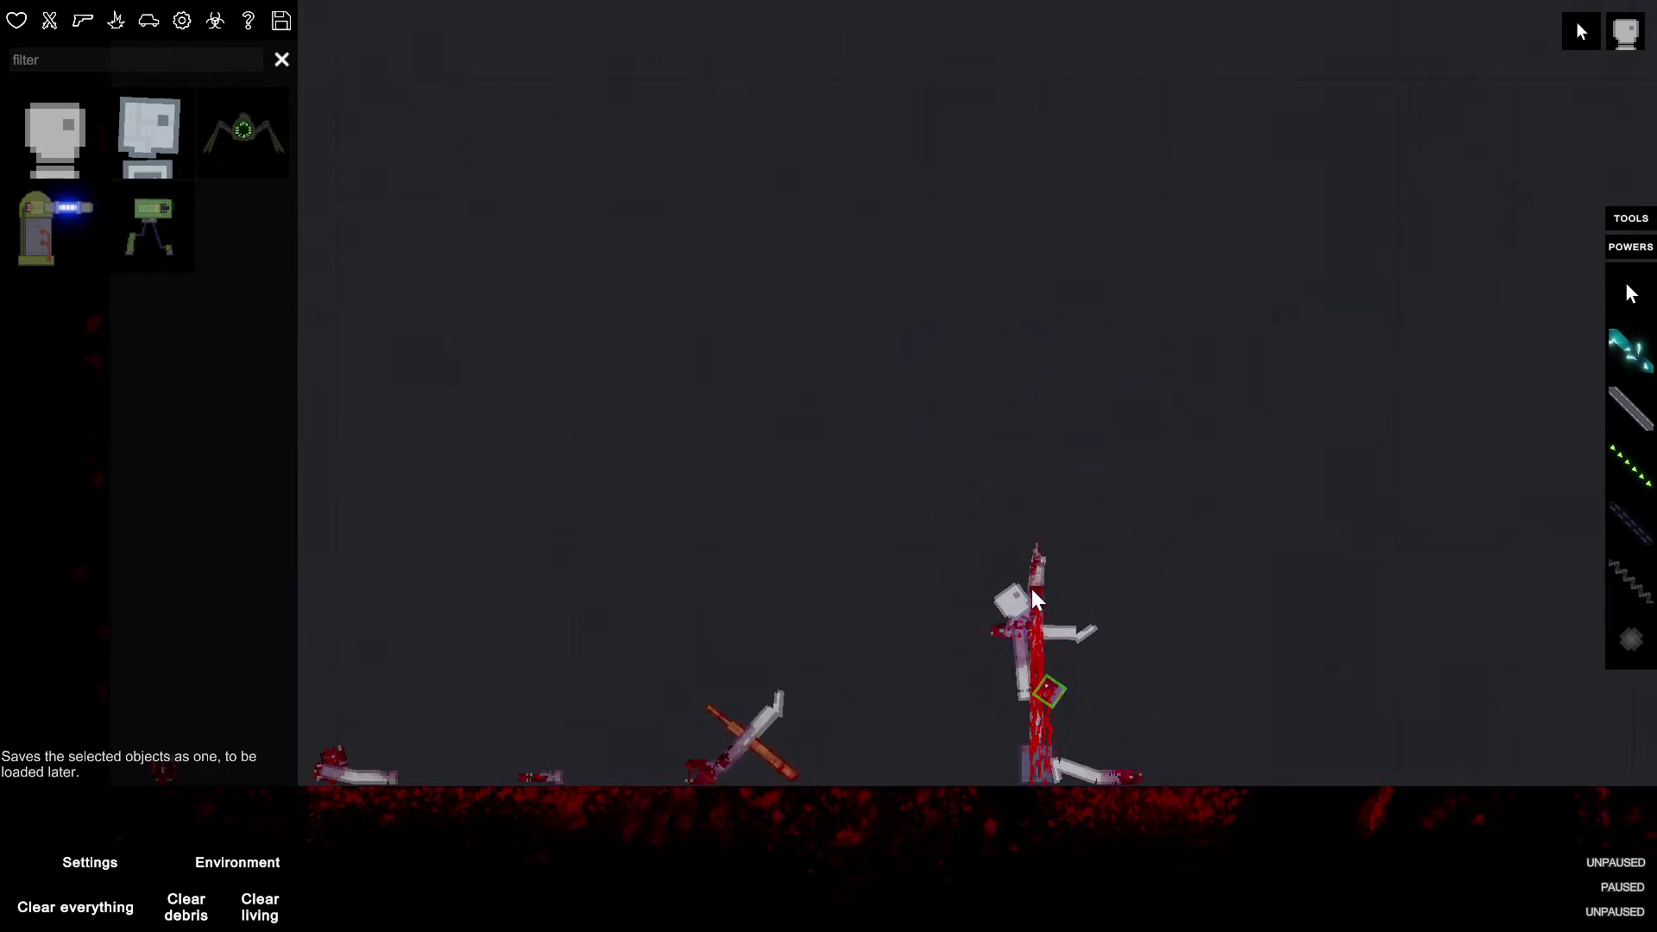
left_click(920, 593)
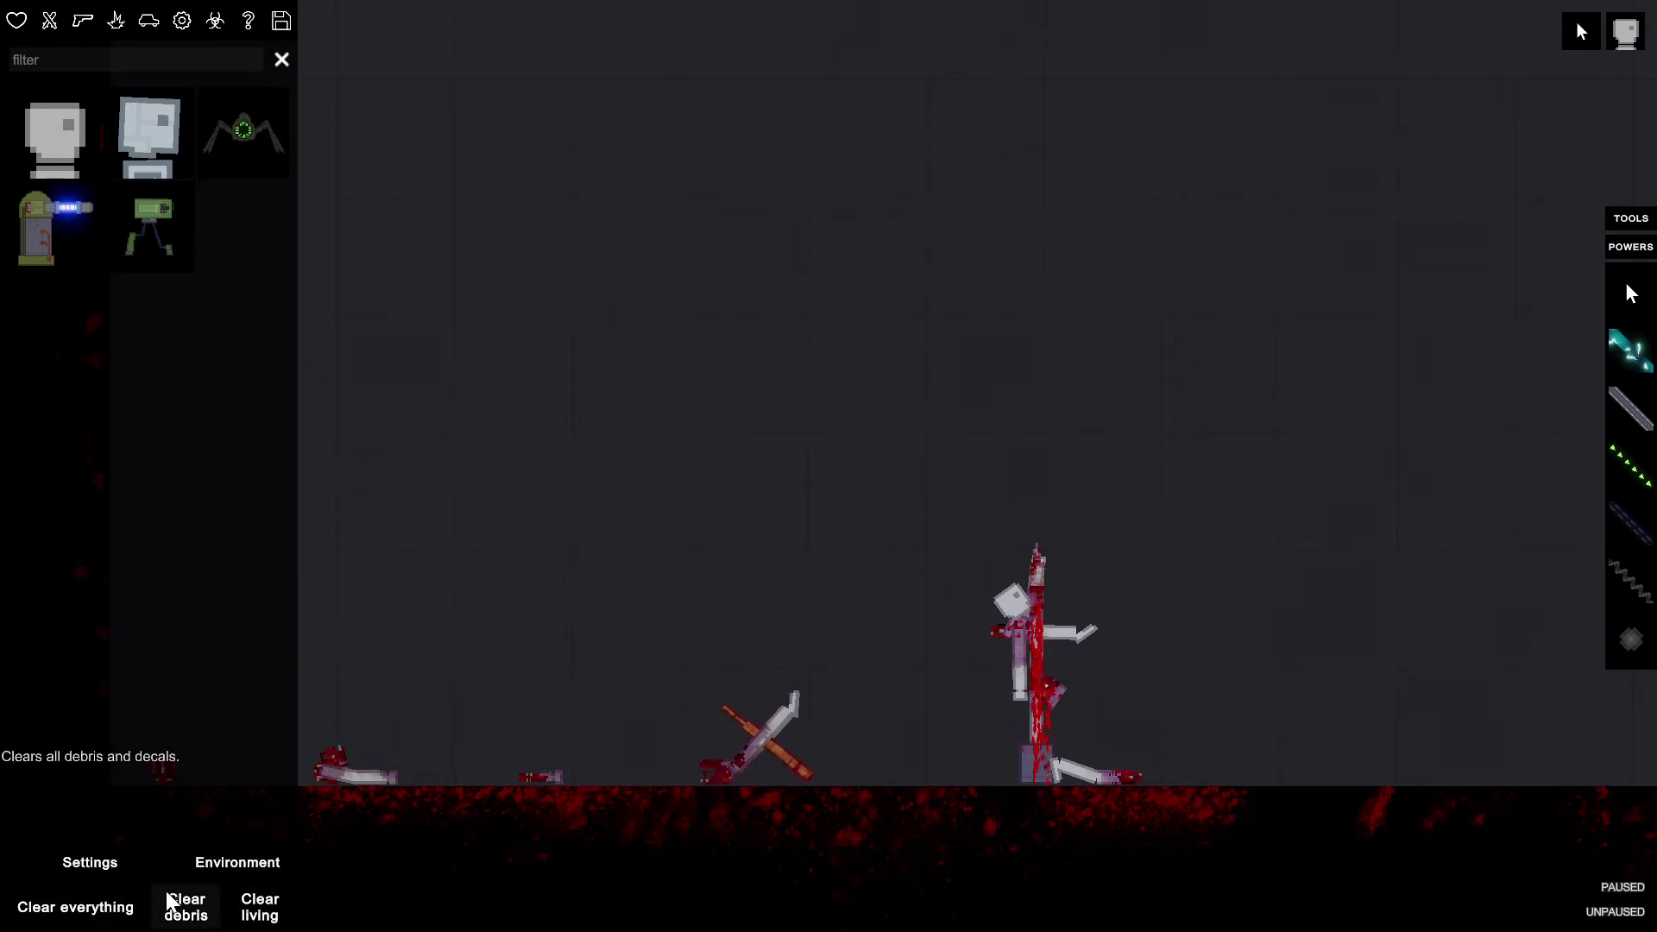
- Clear all debris and objects, then spawn the saved DEATH contraption
left_click(193, 908)
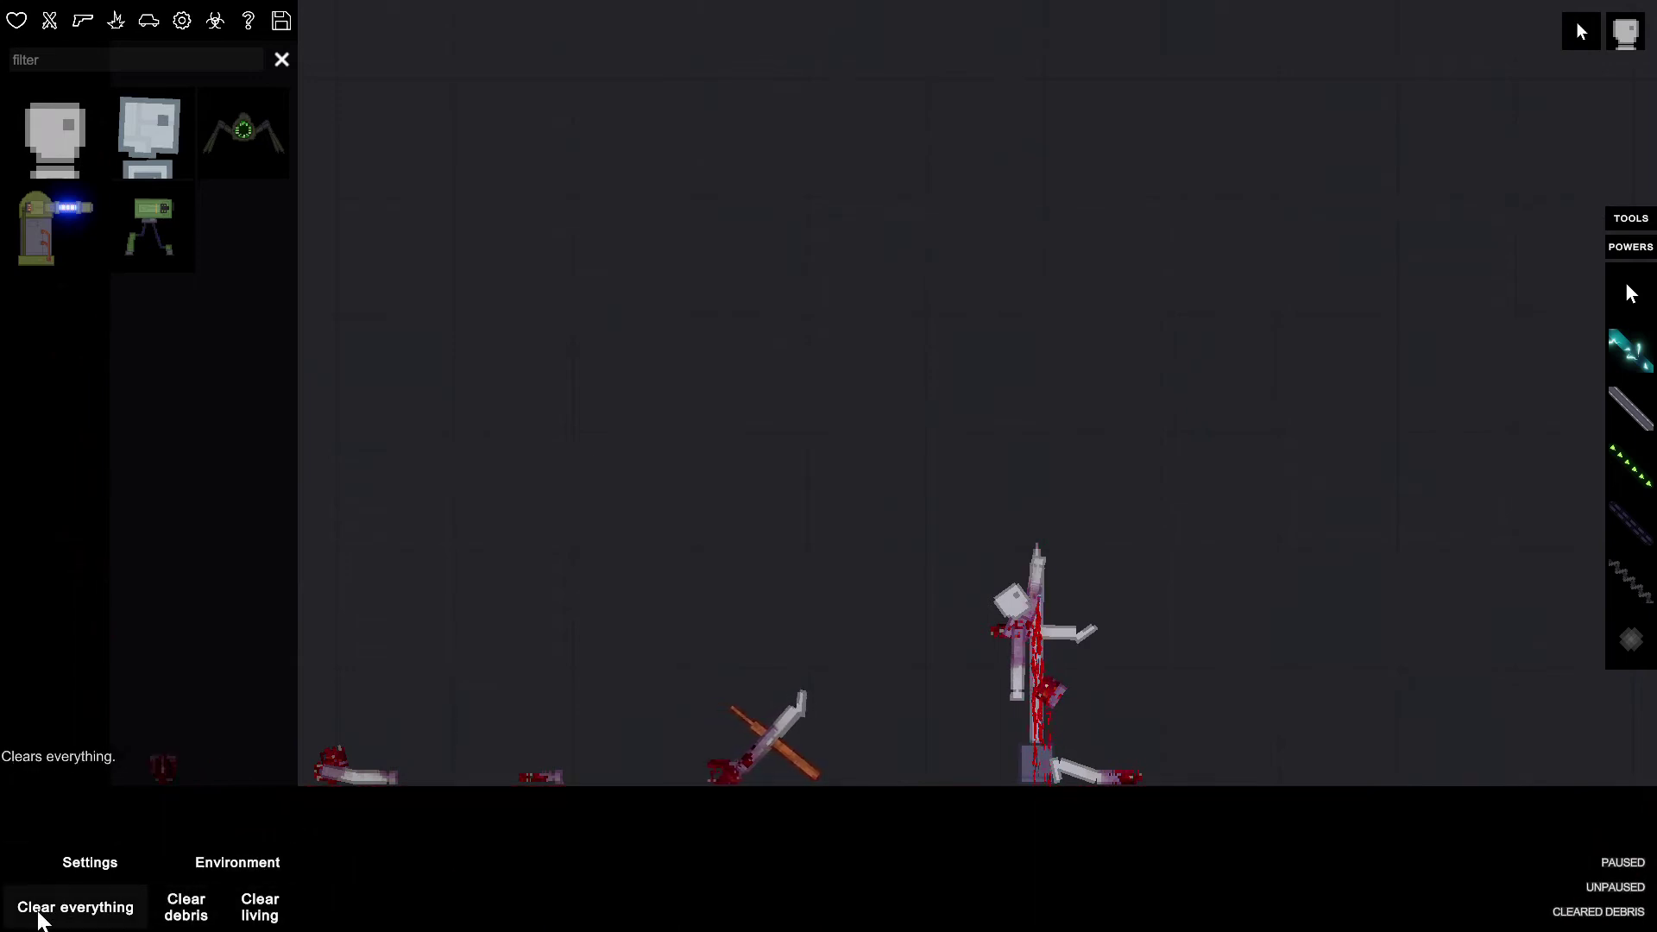
left_click(75, 906)
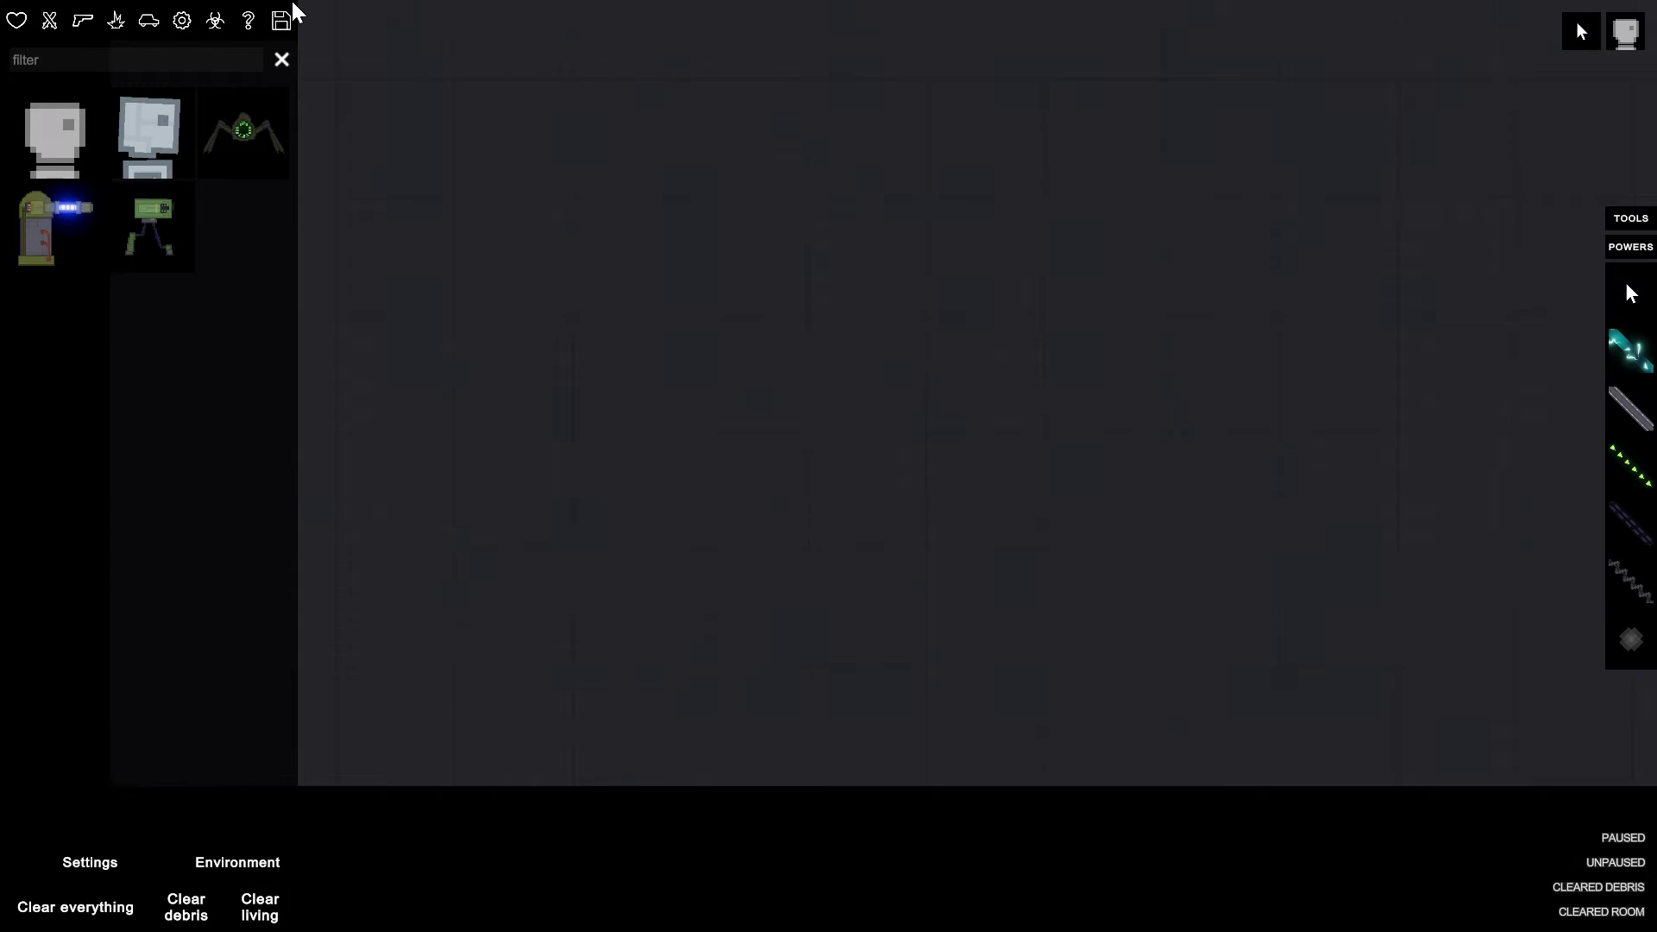
left_click(281, 22)
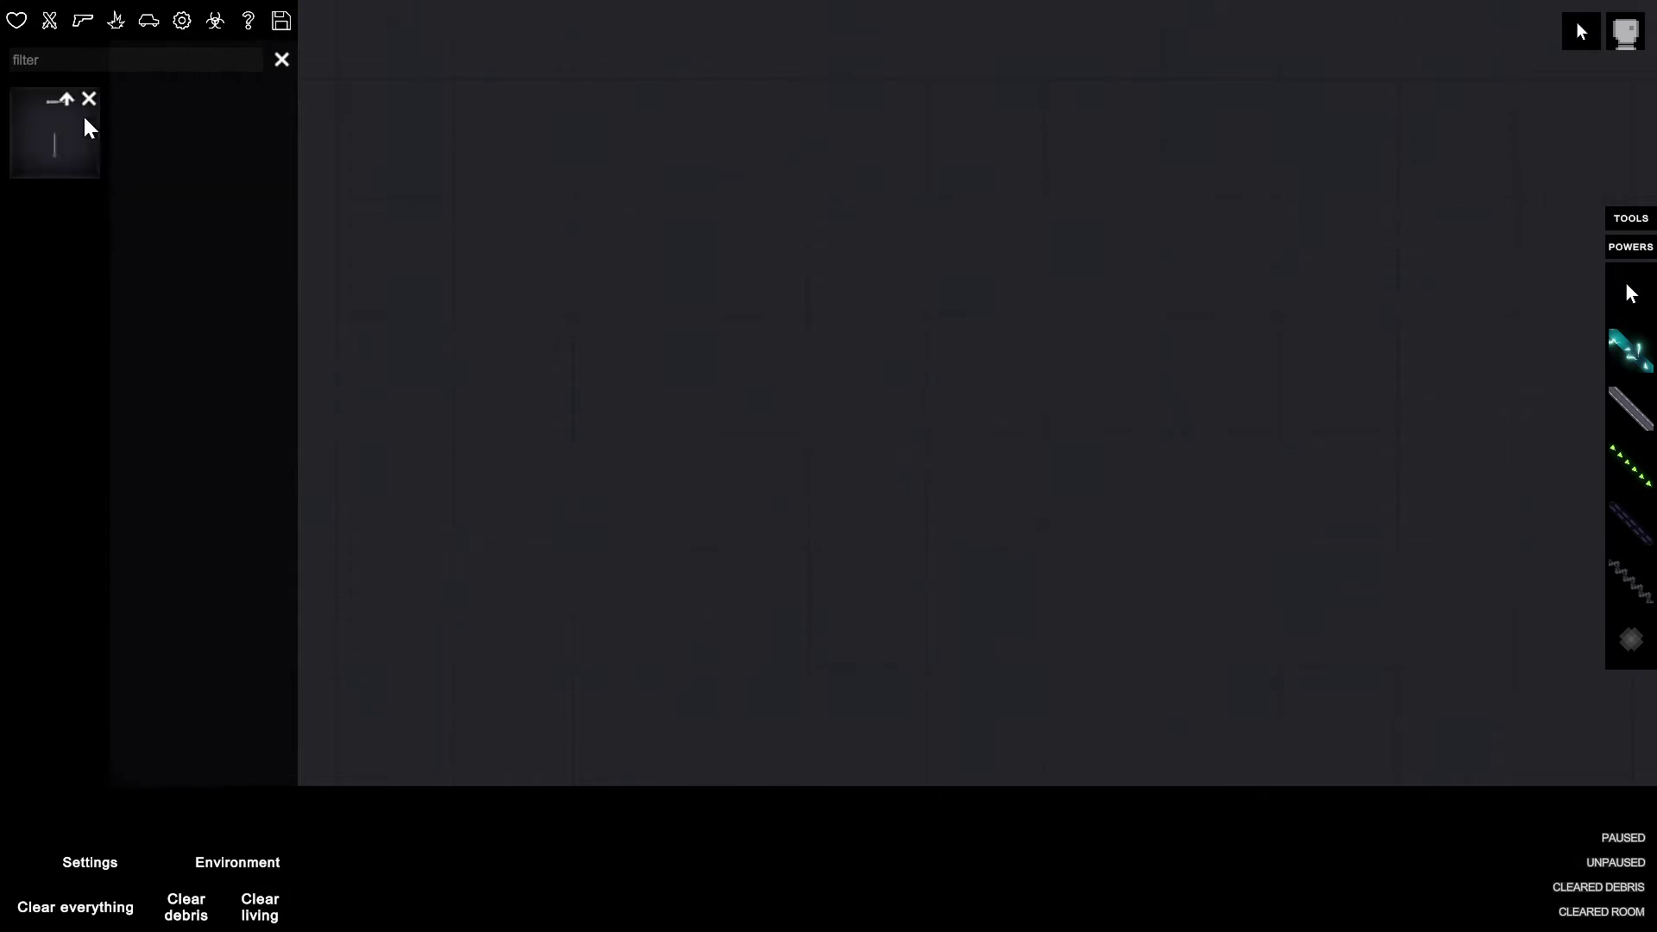
left_click(959, 263)
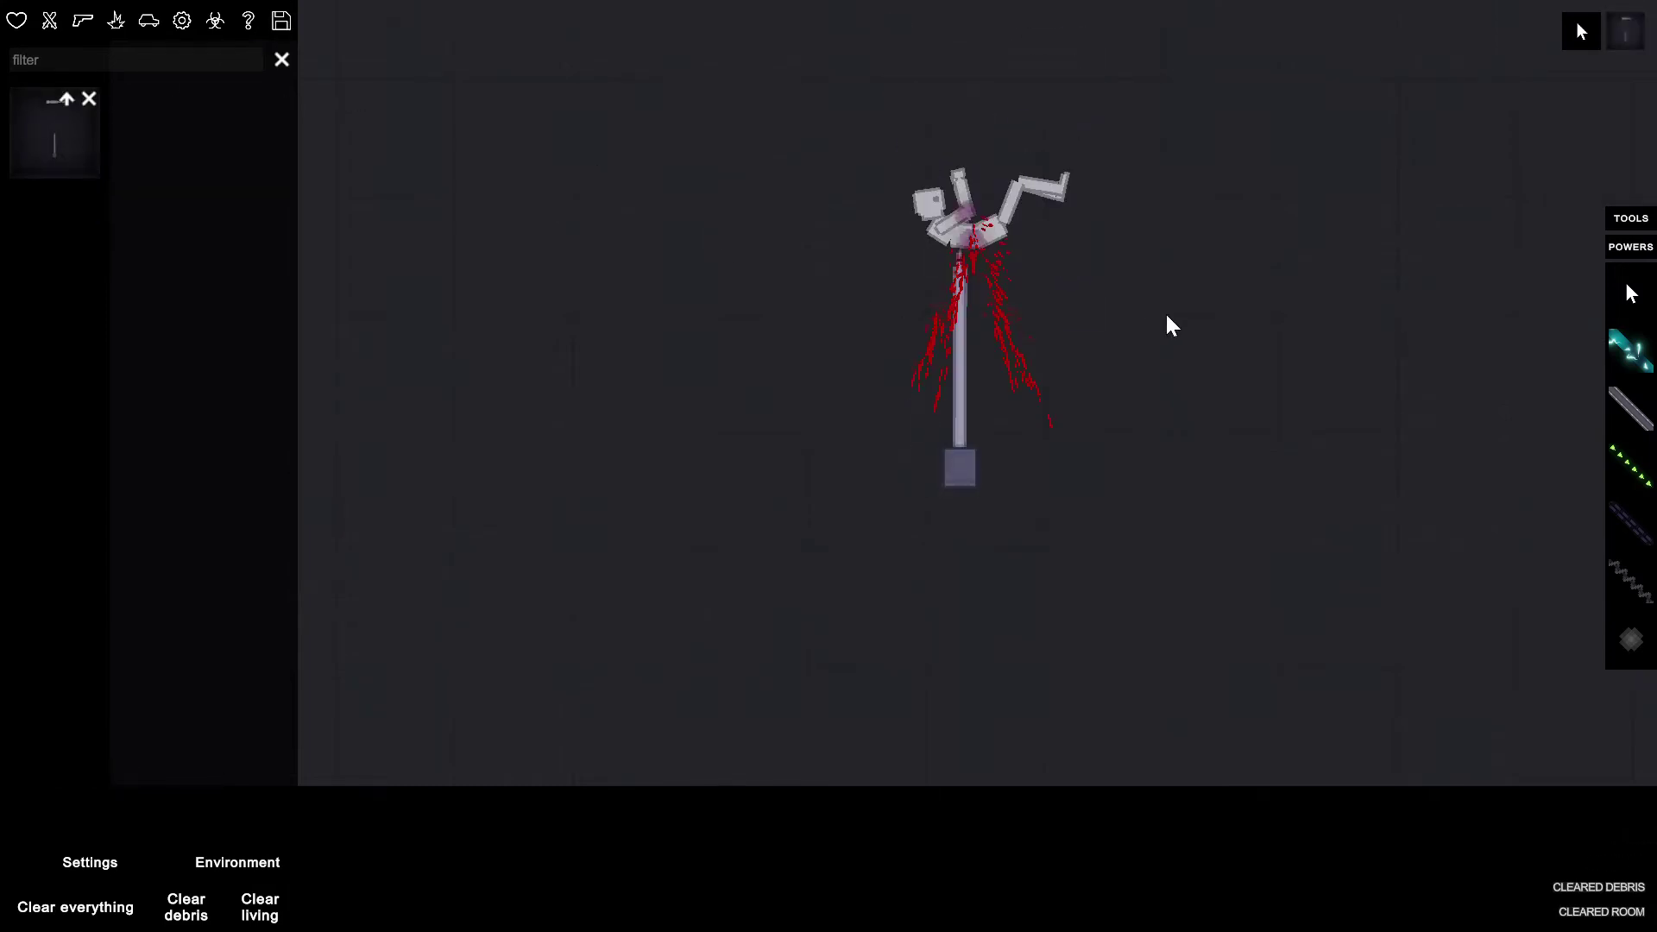
- Drag the impaled human around the pole until its limbs are torn off
mouse_move(974, 214)
left_mouse_down()
mouse_move(967, 179)
mouse_move(920, 164)
left_mouse_up()
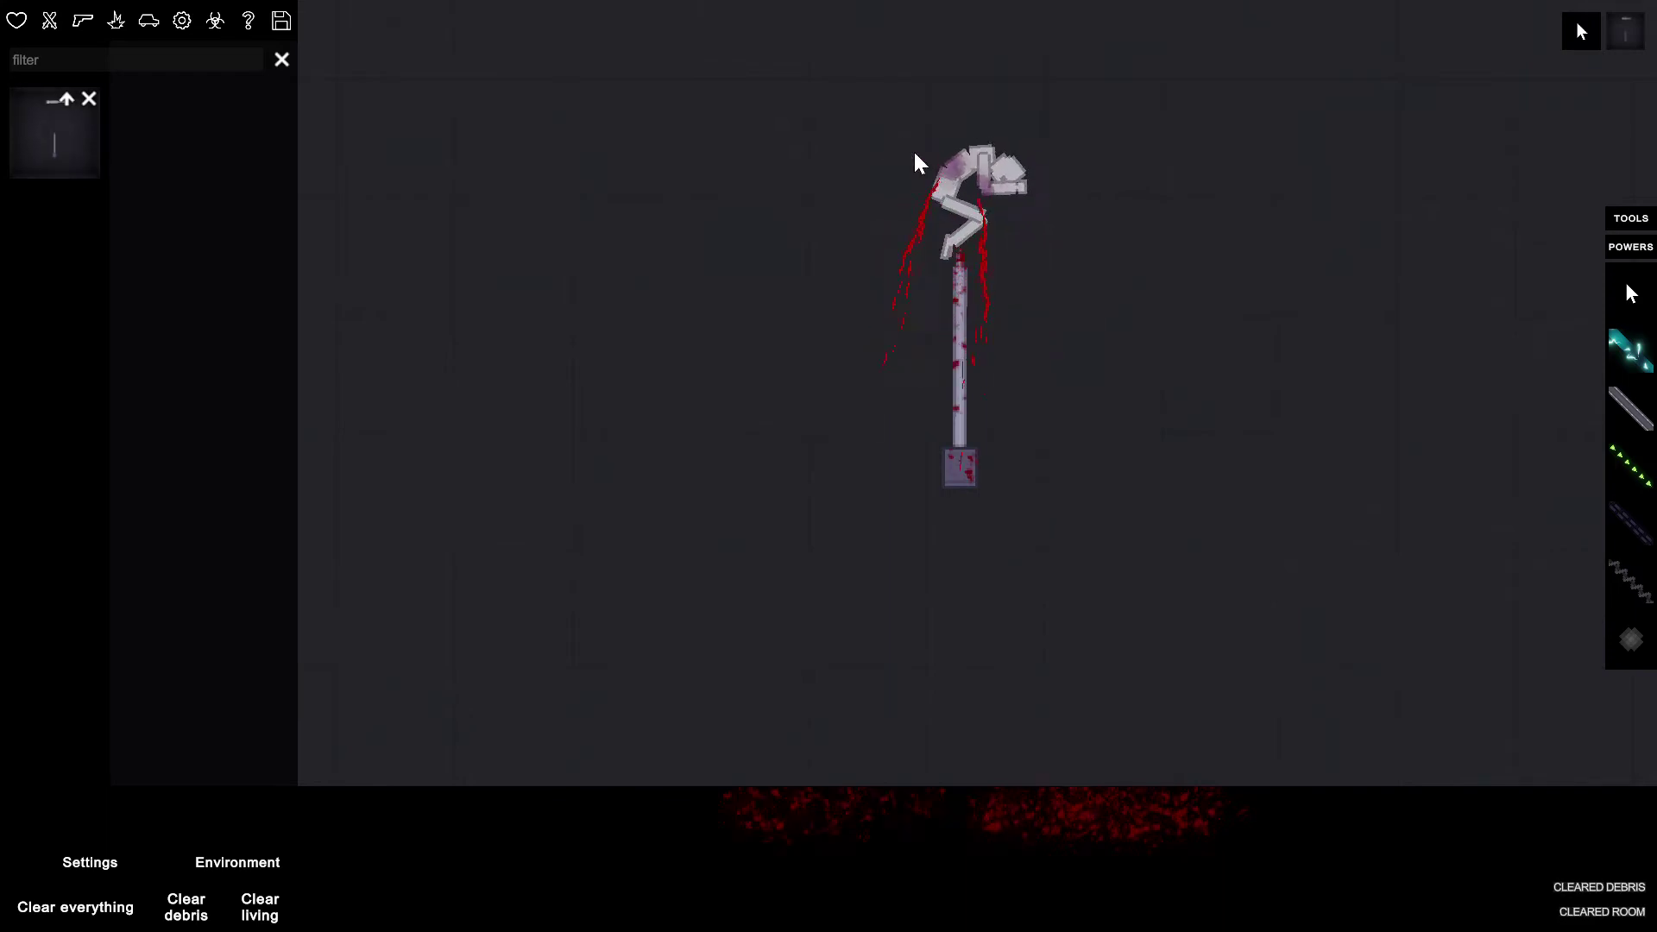
mouse_move(920, 165)
left_mouse_down()
mouse_move(936, 156)
mouse_move(937, 549)
mouse_move(876, 176)
mouse_move(902, 88)
mouse_move(930, 335)
mouse_move(958, 60)
mouse_move(916, 630)
mouse_move(902, 415)
mouse_move(964, 11)
mouse_move(938, 394)
mouse_move(931, 240)
mouse_move(954, 171)
mouse_move(958, 441)
mouse_move(929, 229)
mouse_move(937, 188)
mouse_move(978, 582)
left_mouse_up()
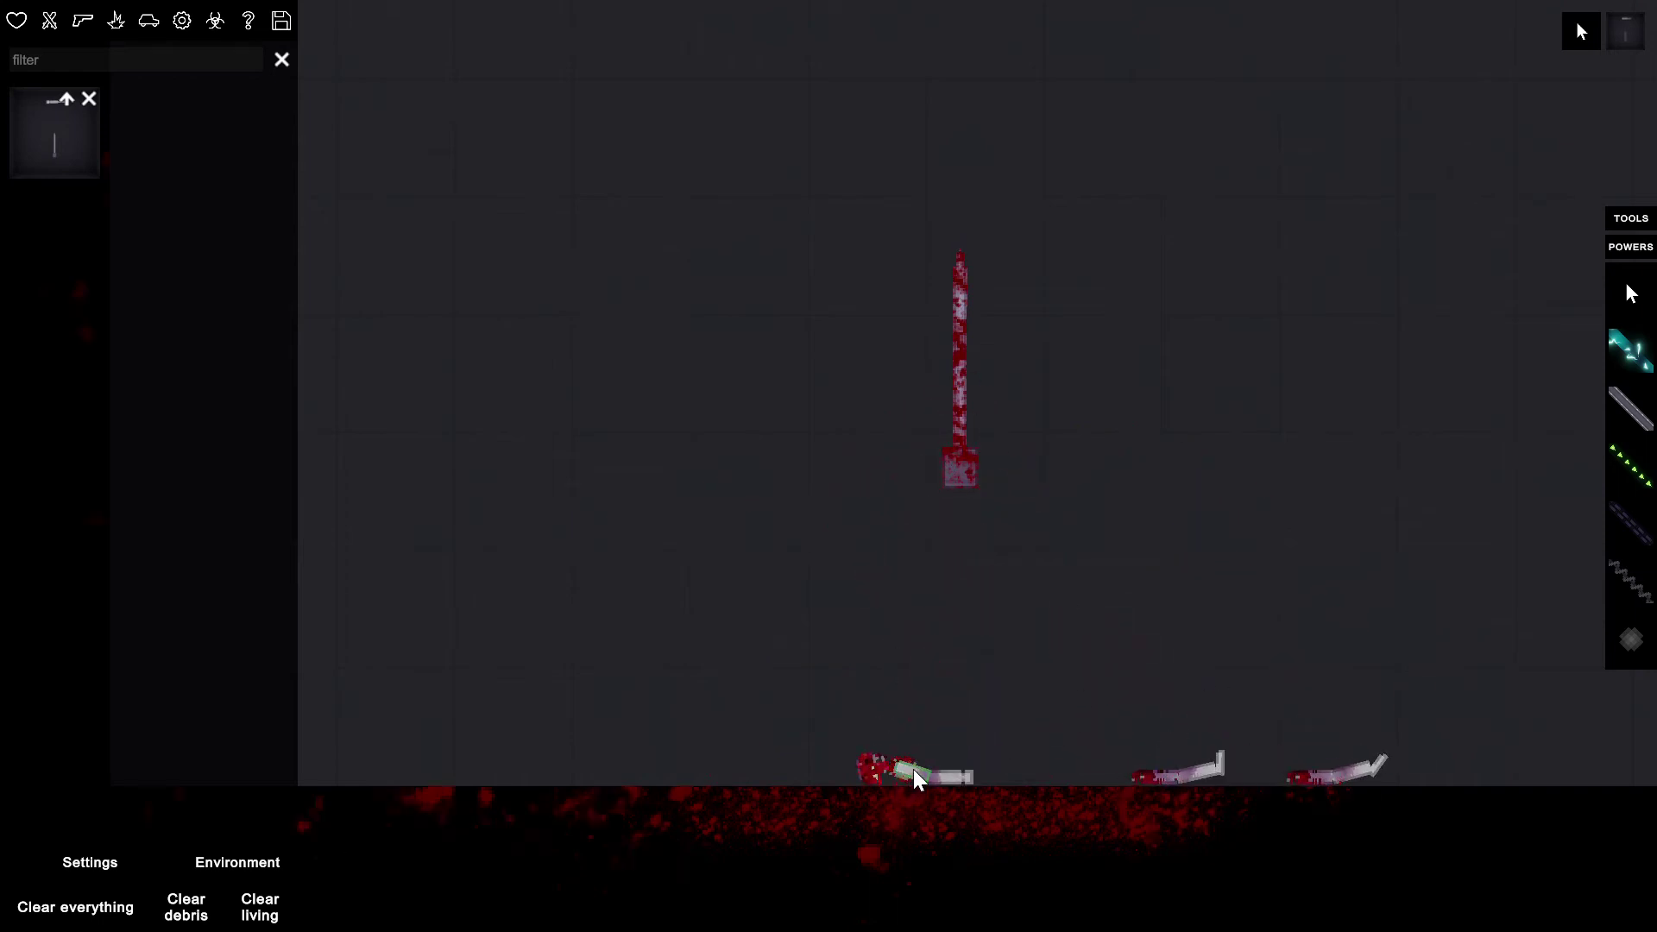
left_click(912, 770)
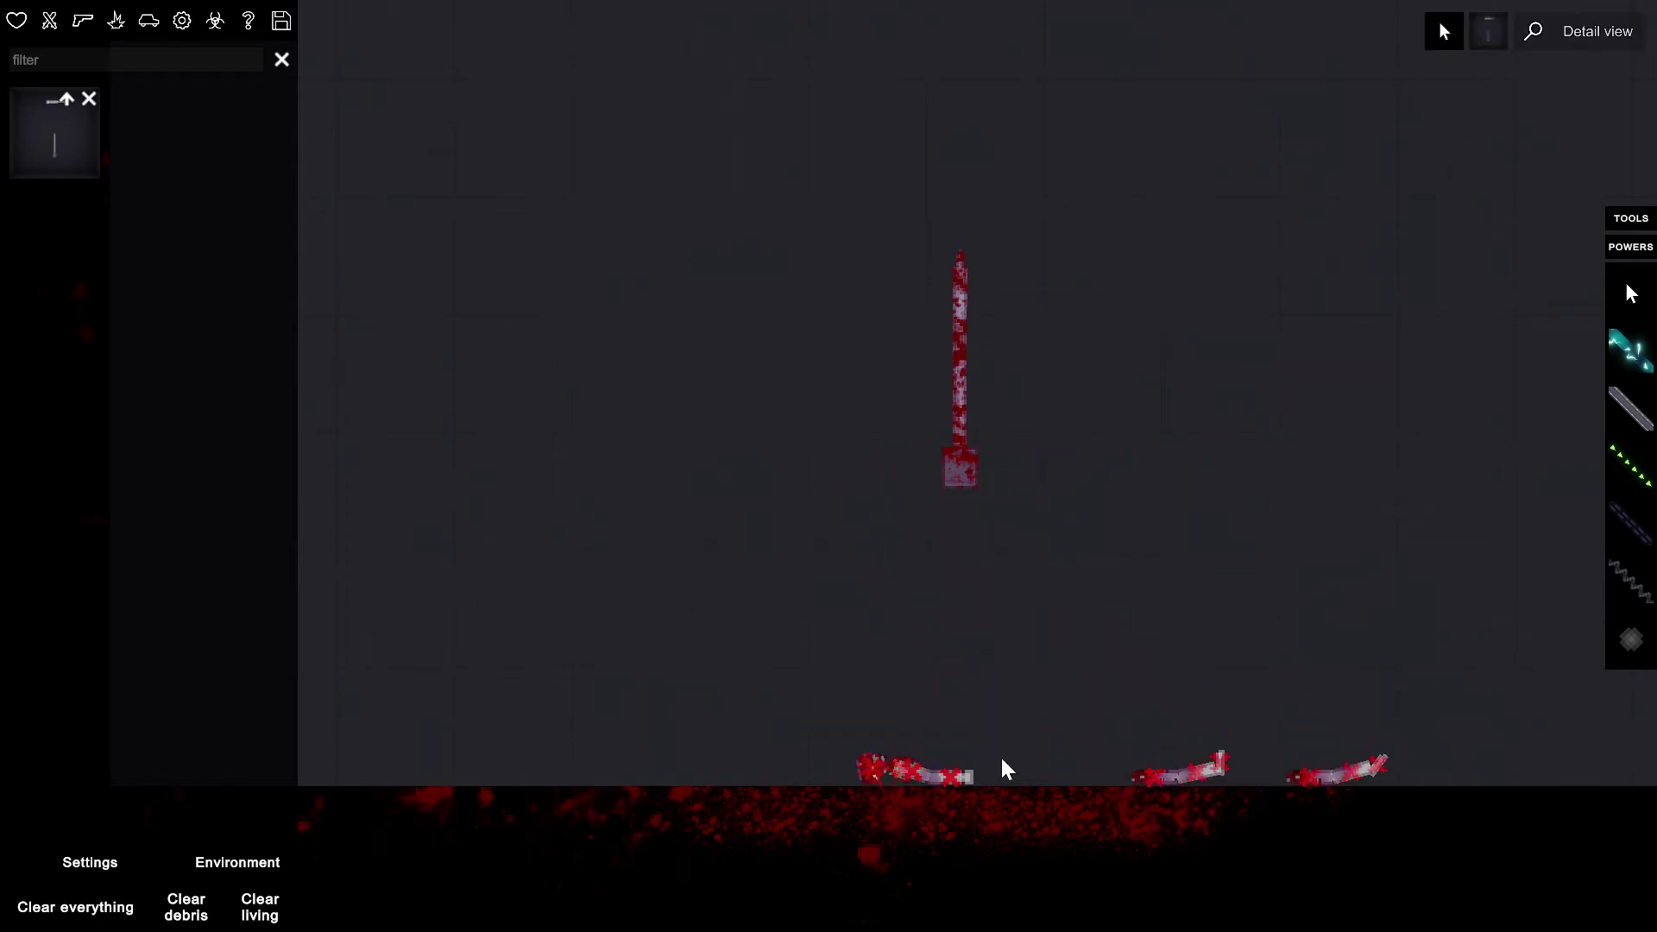
- Spawn a Life Syringe beside the pole and let it drop
left_click(215, 20)
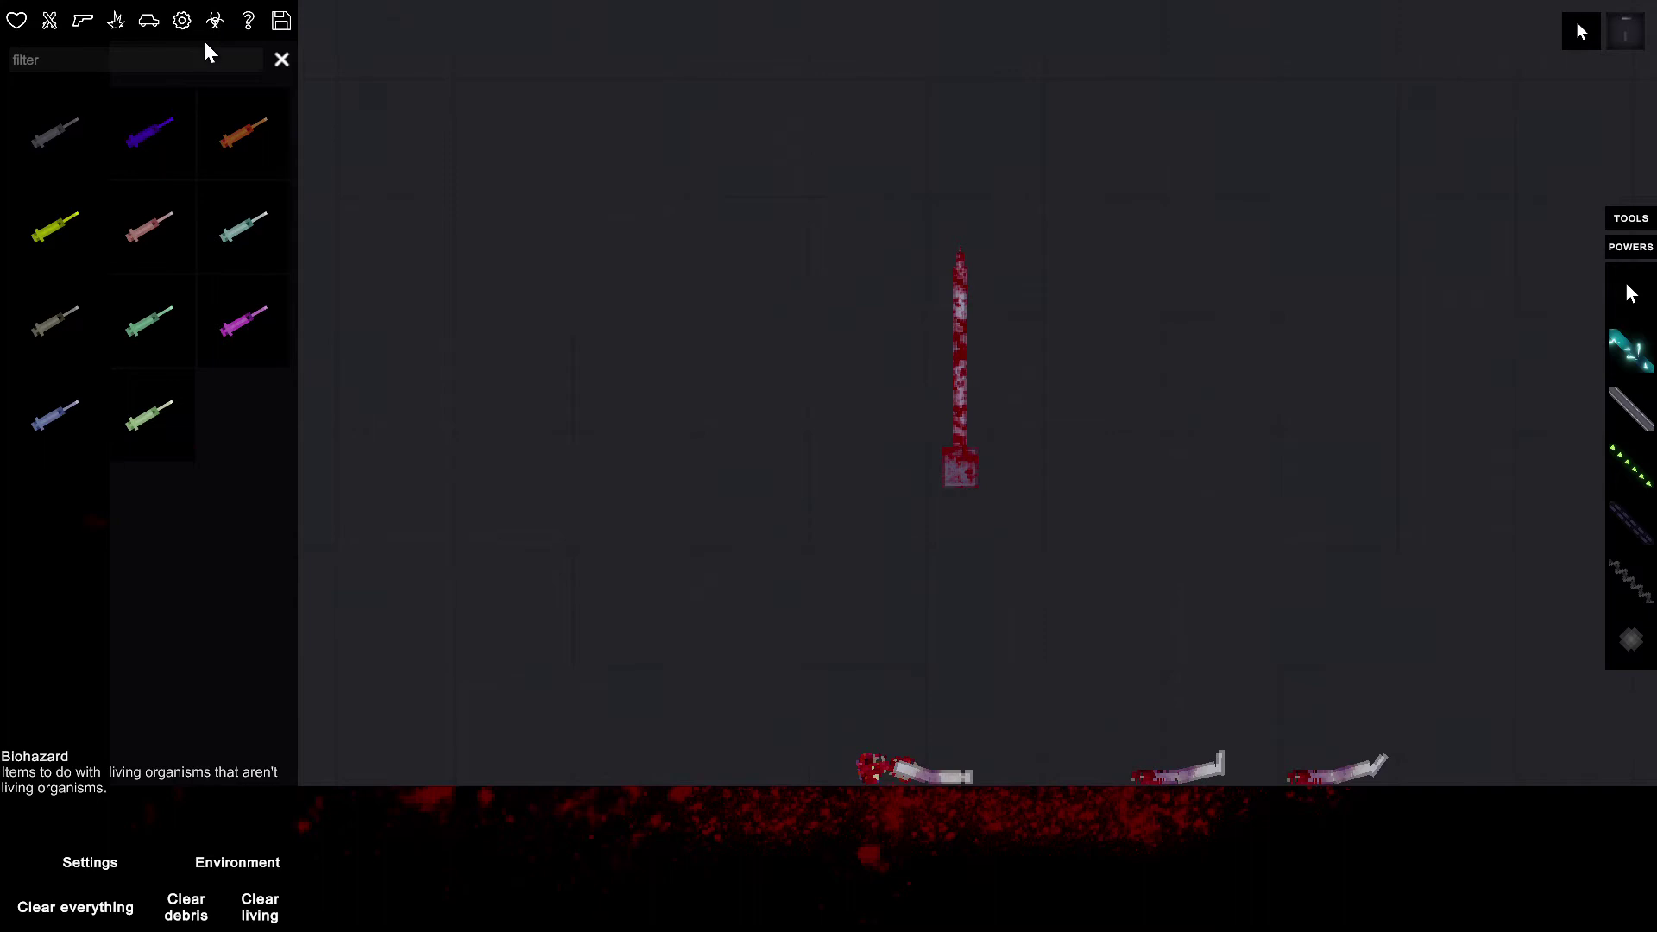
left_click(150, 322)
left_click(1119, 450)
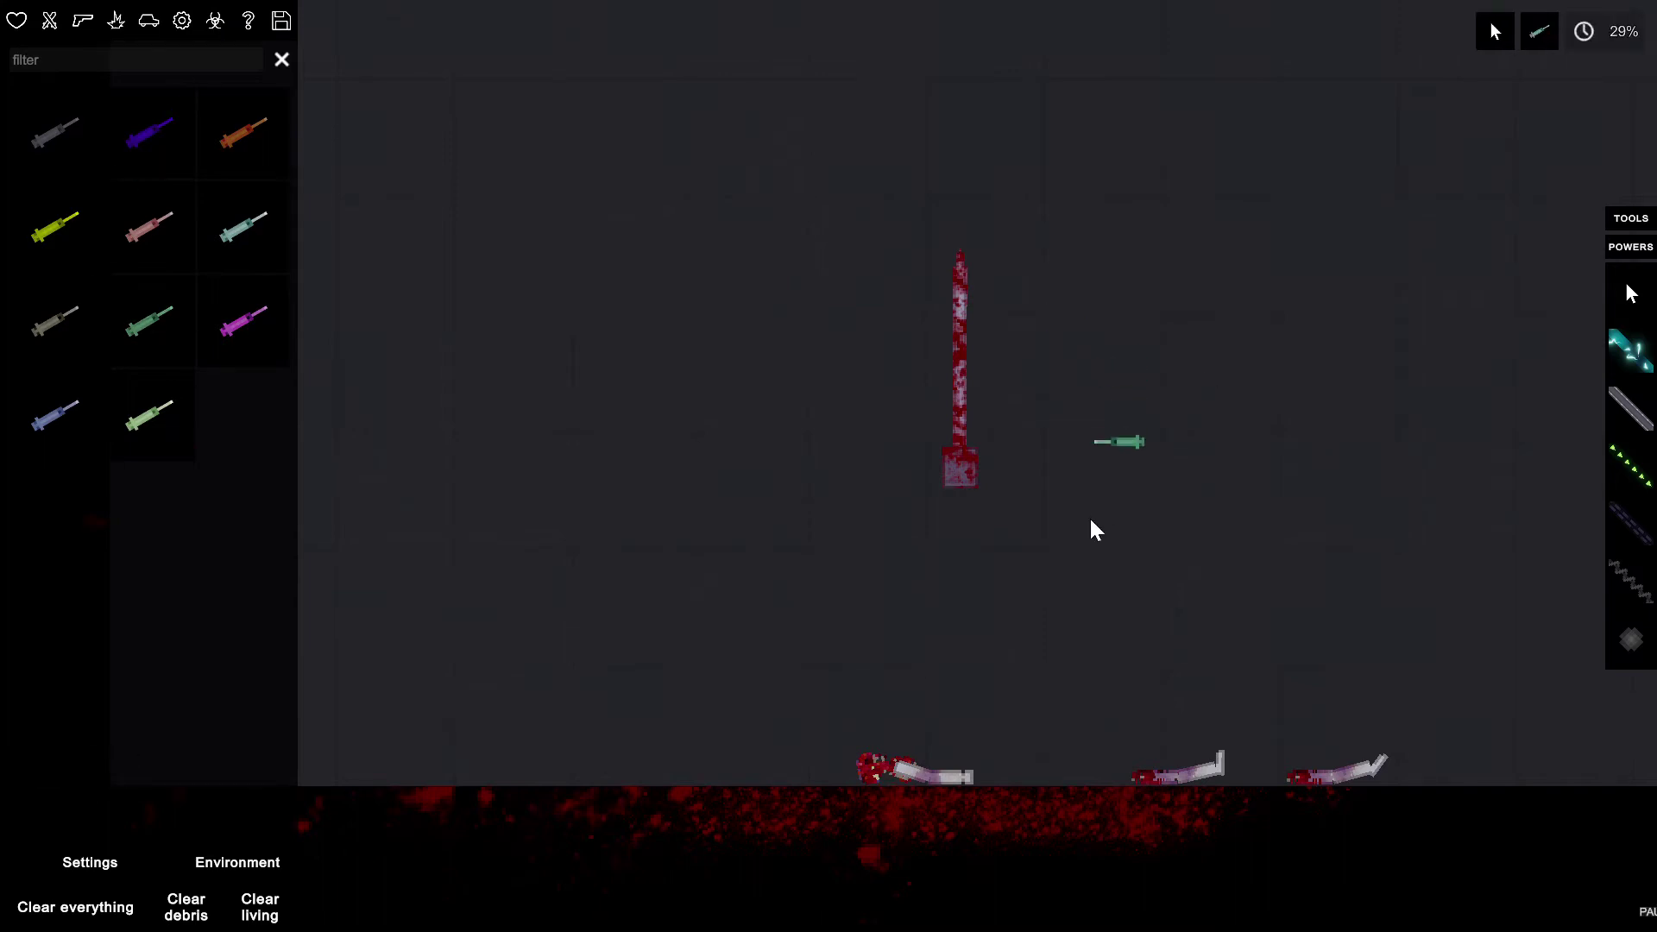
key("space")
key("space")
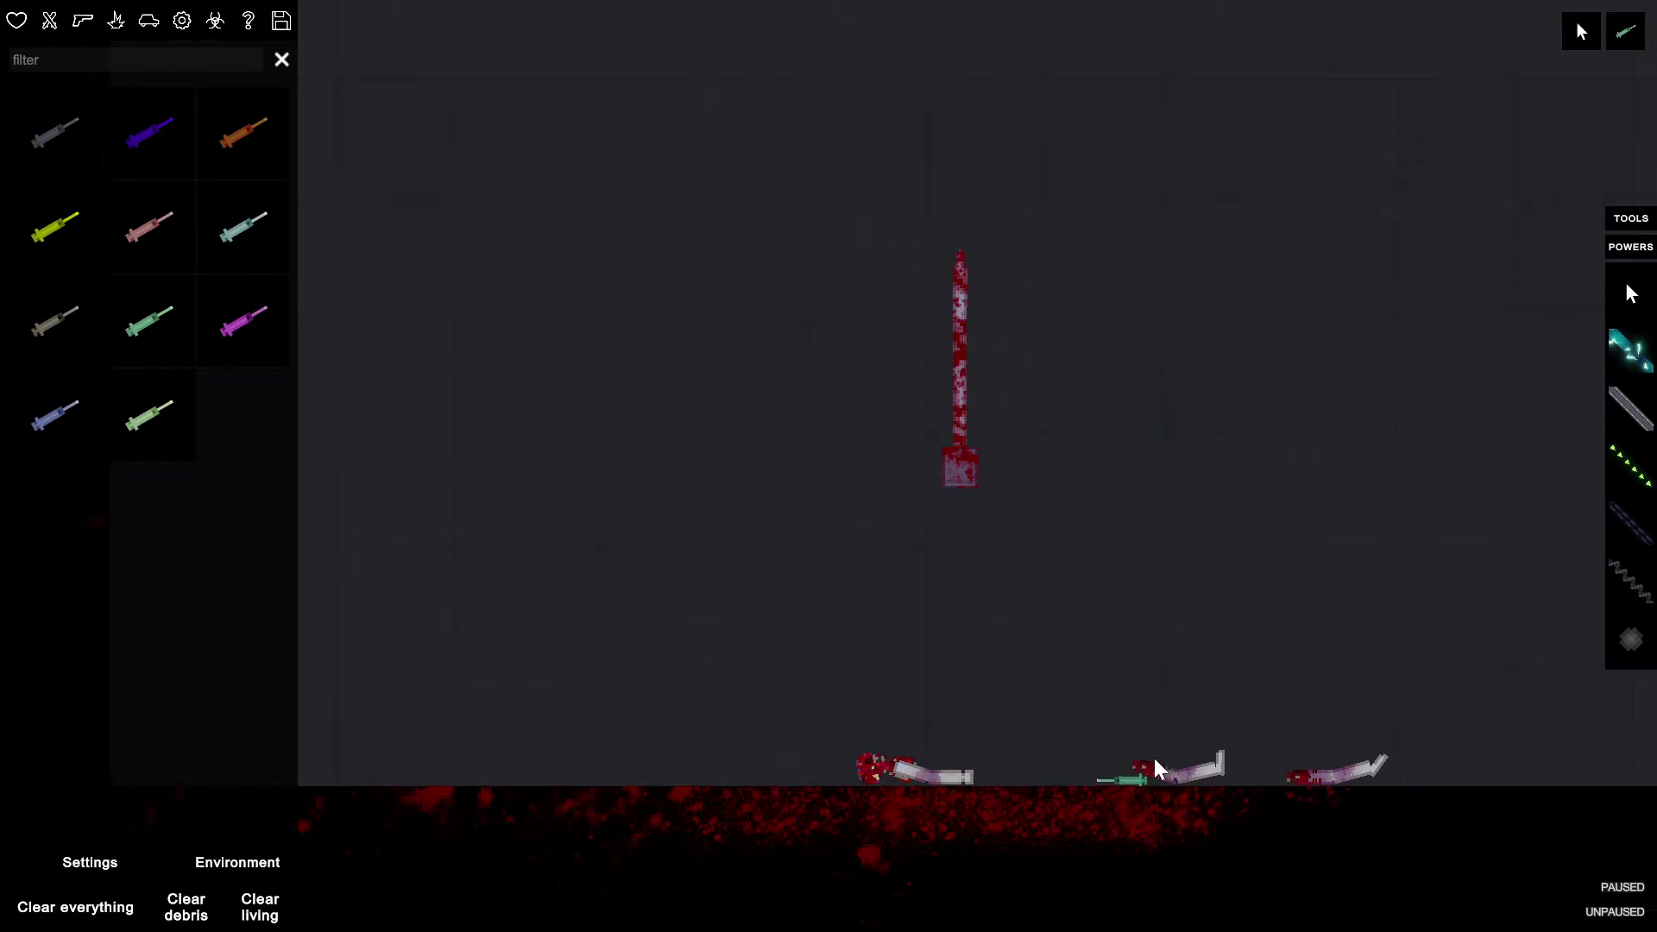
- Stab the green syringe into the lying remains and release it
mouse_move(1121, 778)
left_mouse_down()
mouse_move(1086, 668)
mouse_move(1006, 686)
left_mouse_up()
left_click_drag(942, 741, 928, 688)
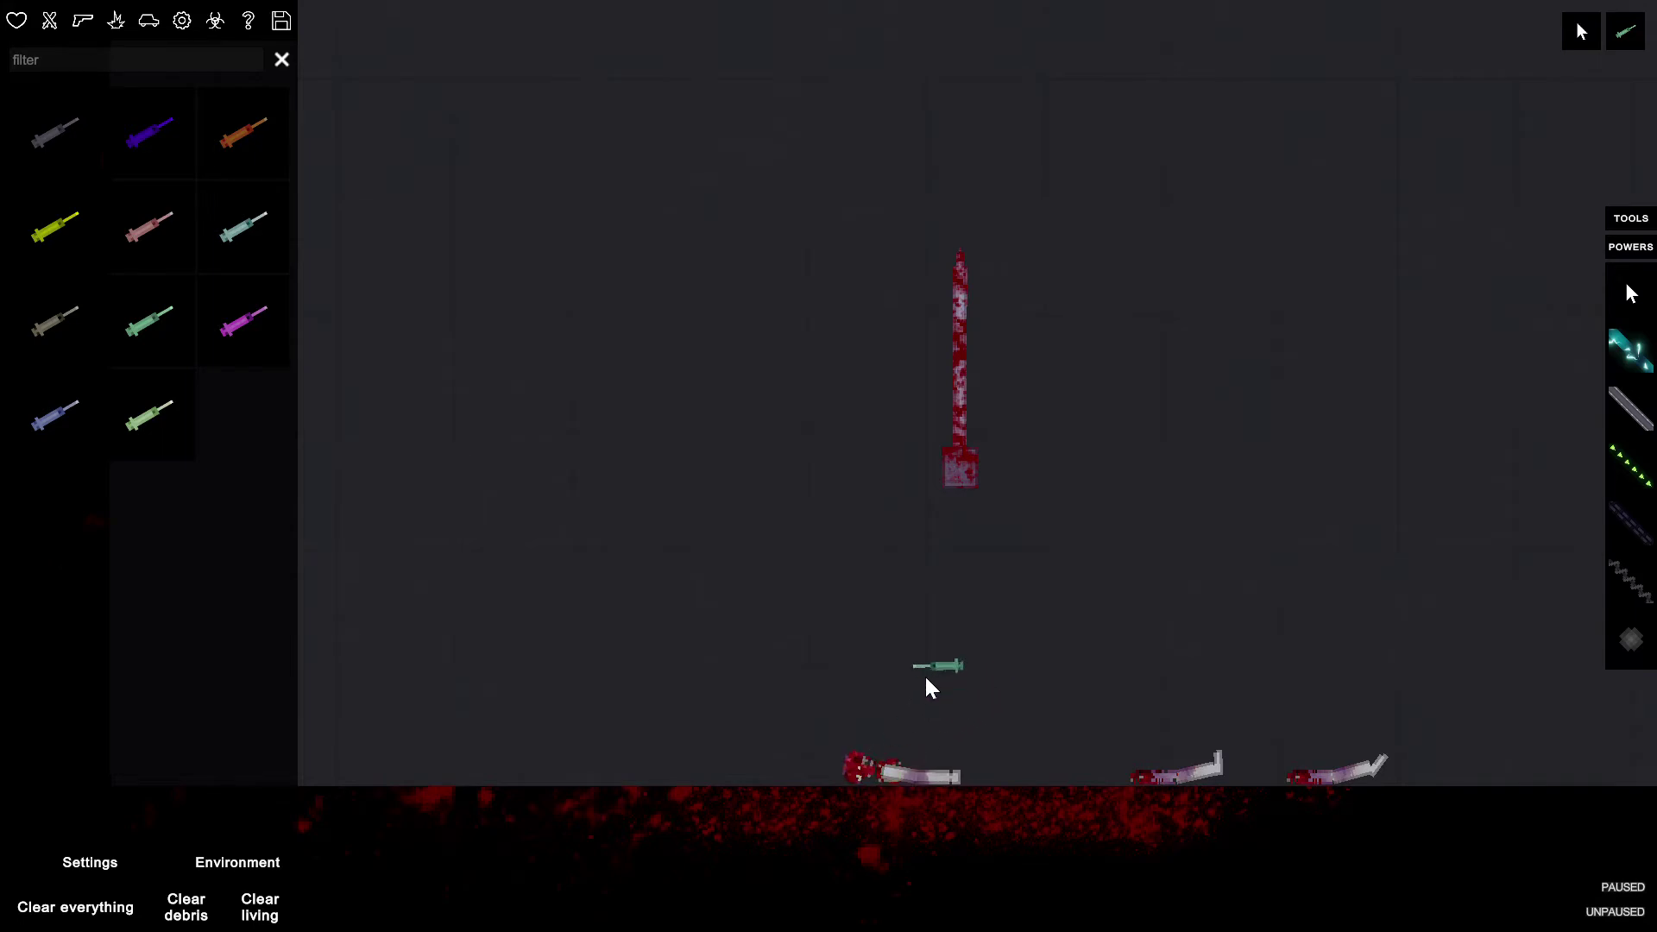
mouse_move(891, 681)
left_mouse_down()
mouse_move(877, 787)
mouse_move(853, 559)
mouse_move(767, 475)
left_mouse_up()
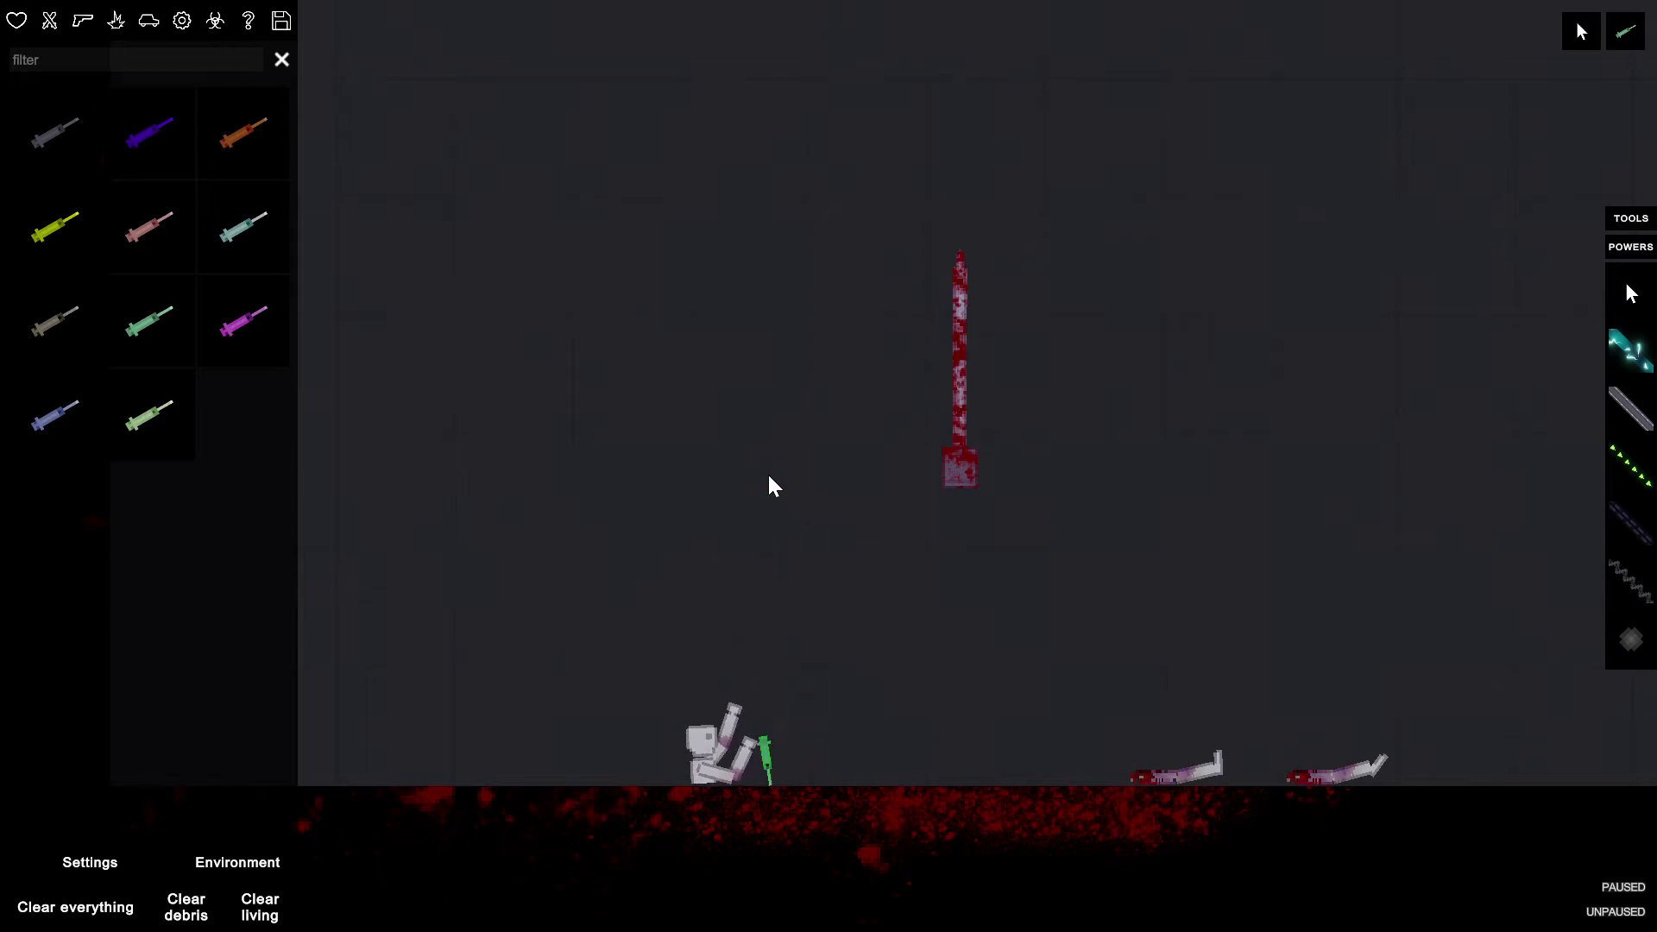
left_click(708, 751)
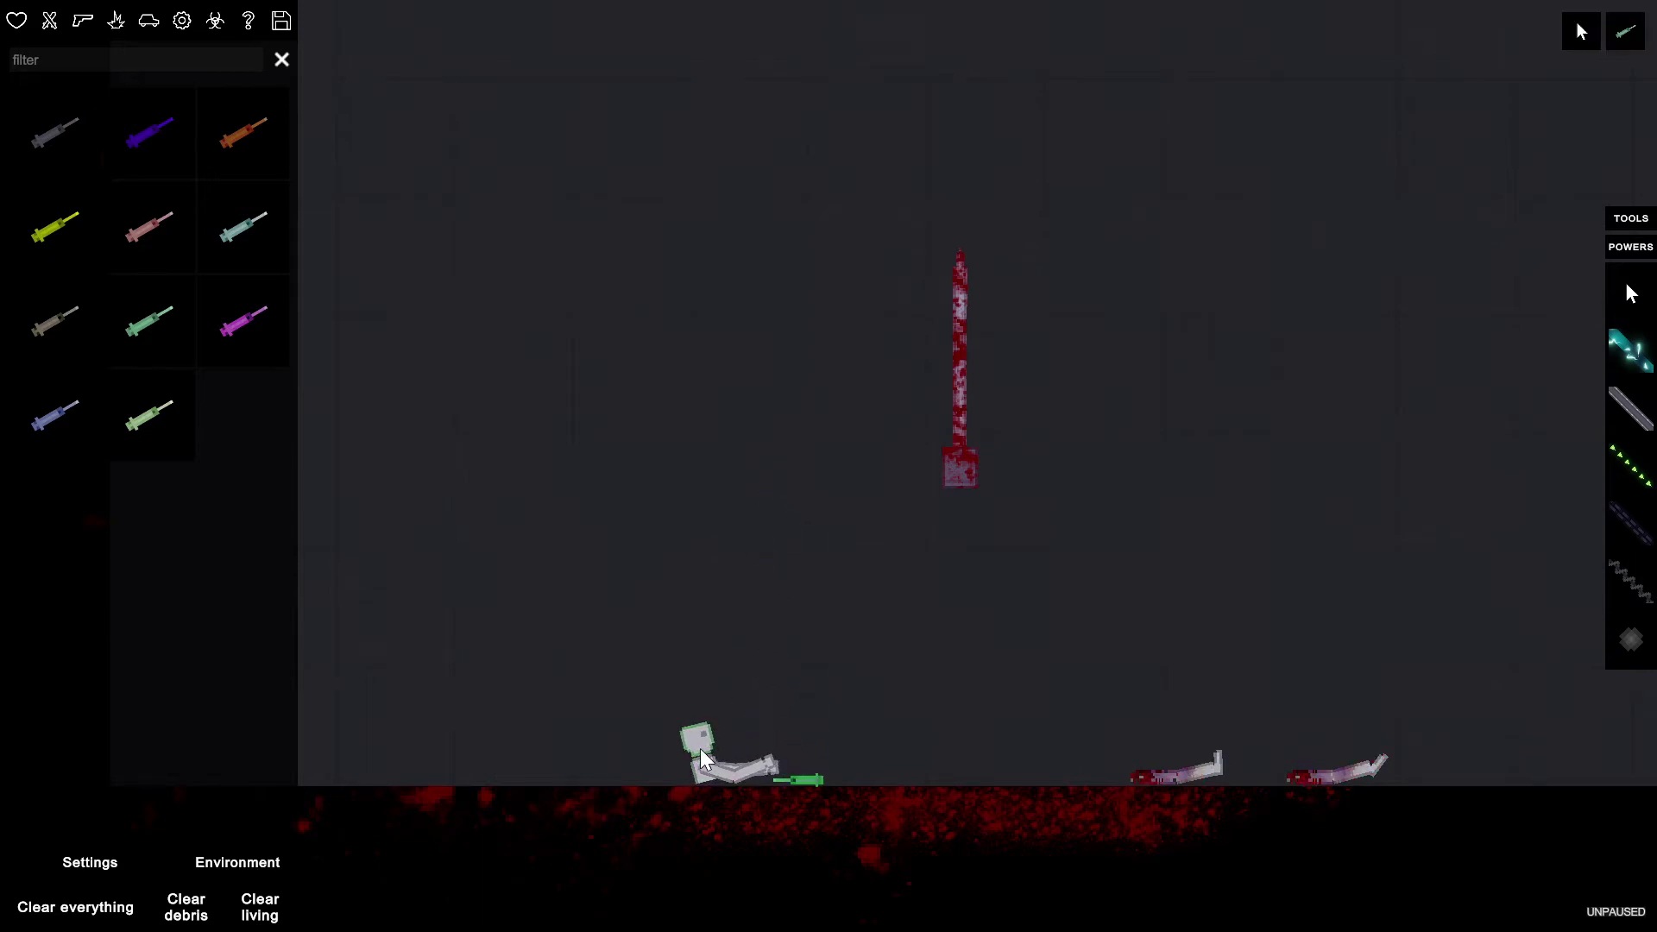
- Spawn an AK-47 from Firearms and let it drop to the floor
left_click(83, 19)
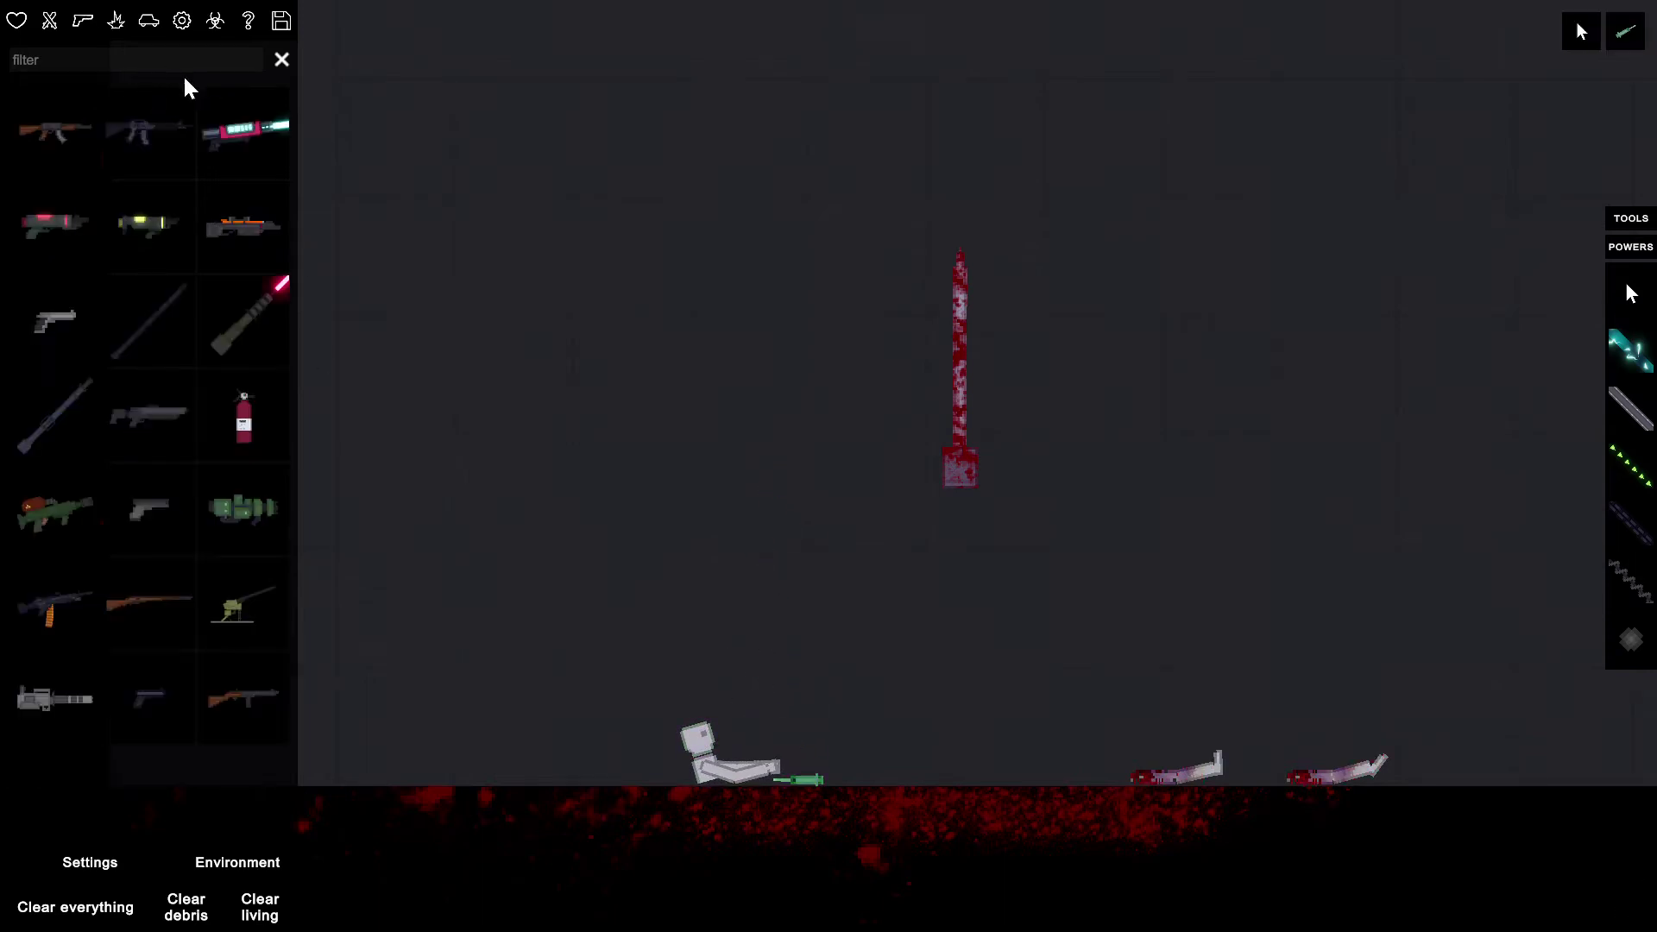
left_click(58, 130)
key("space")
left_click(943, 717)
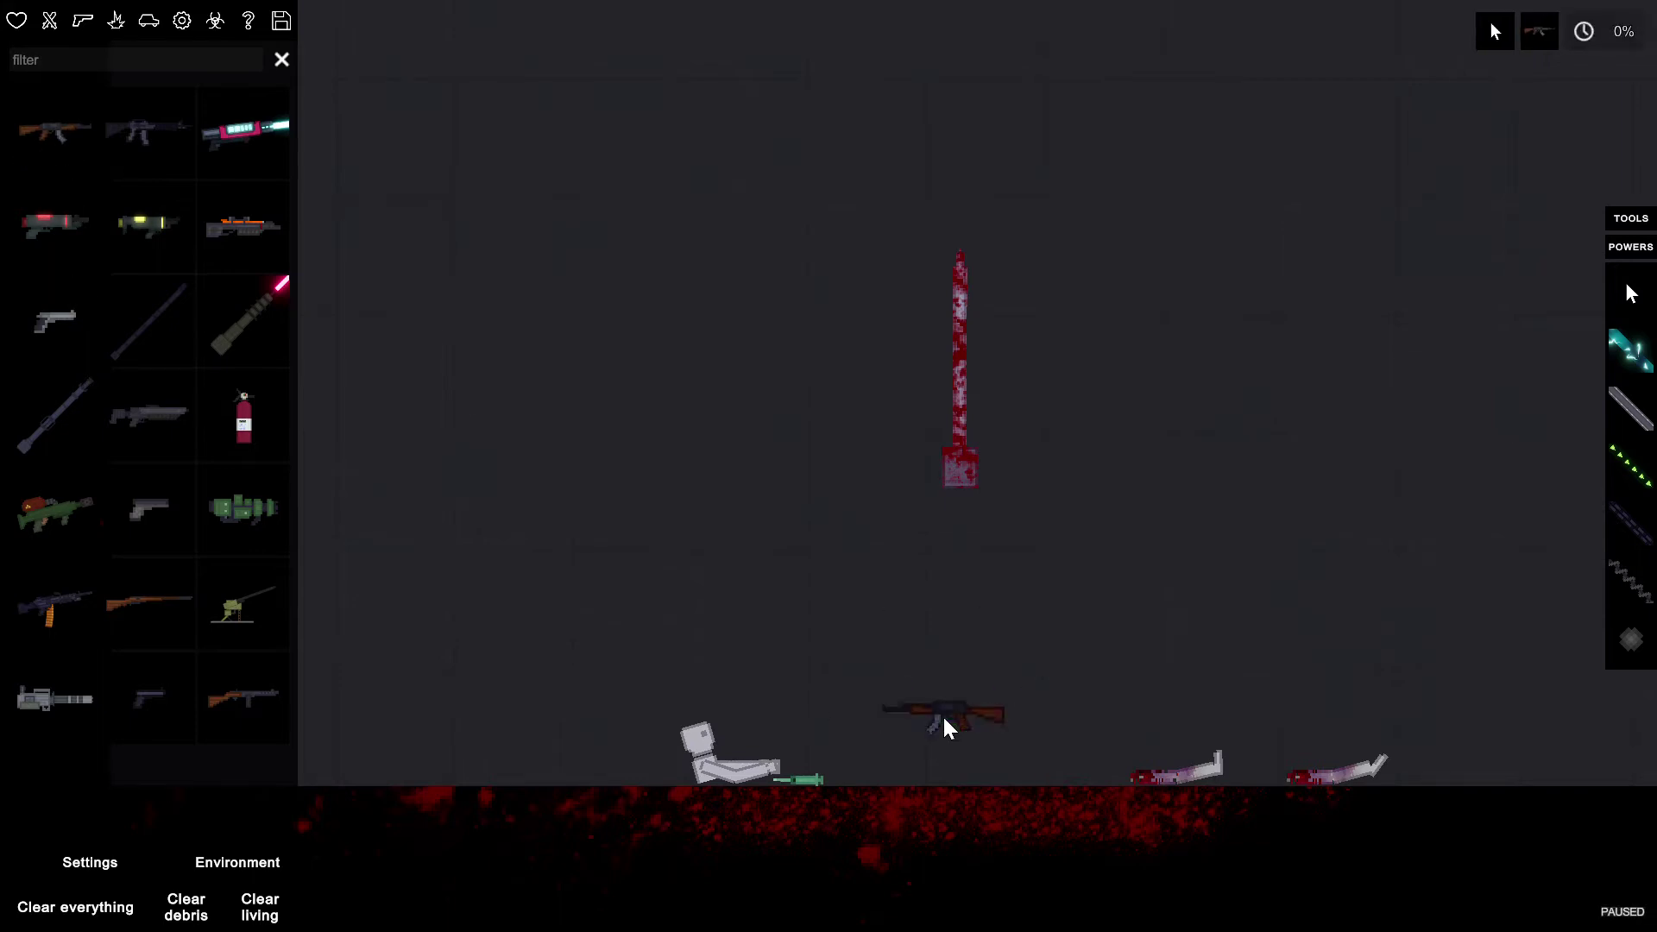
key("space")
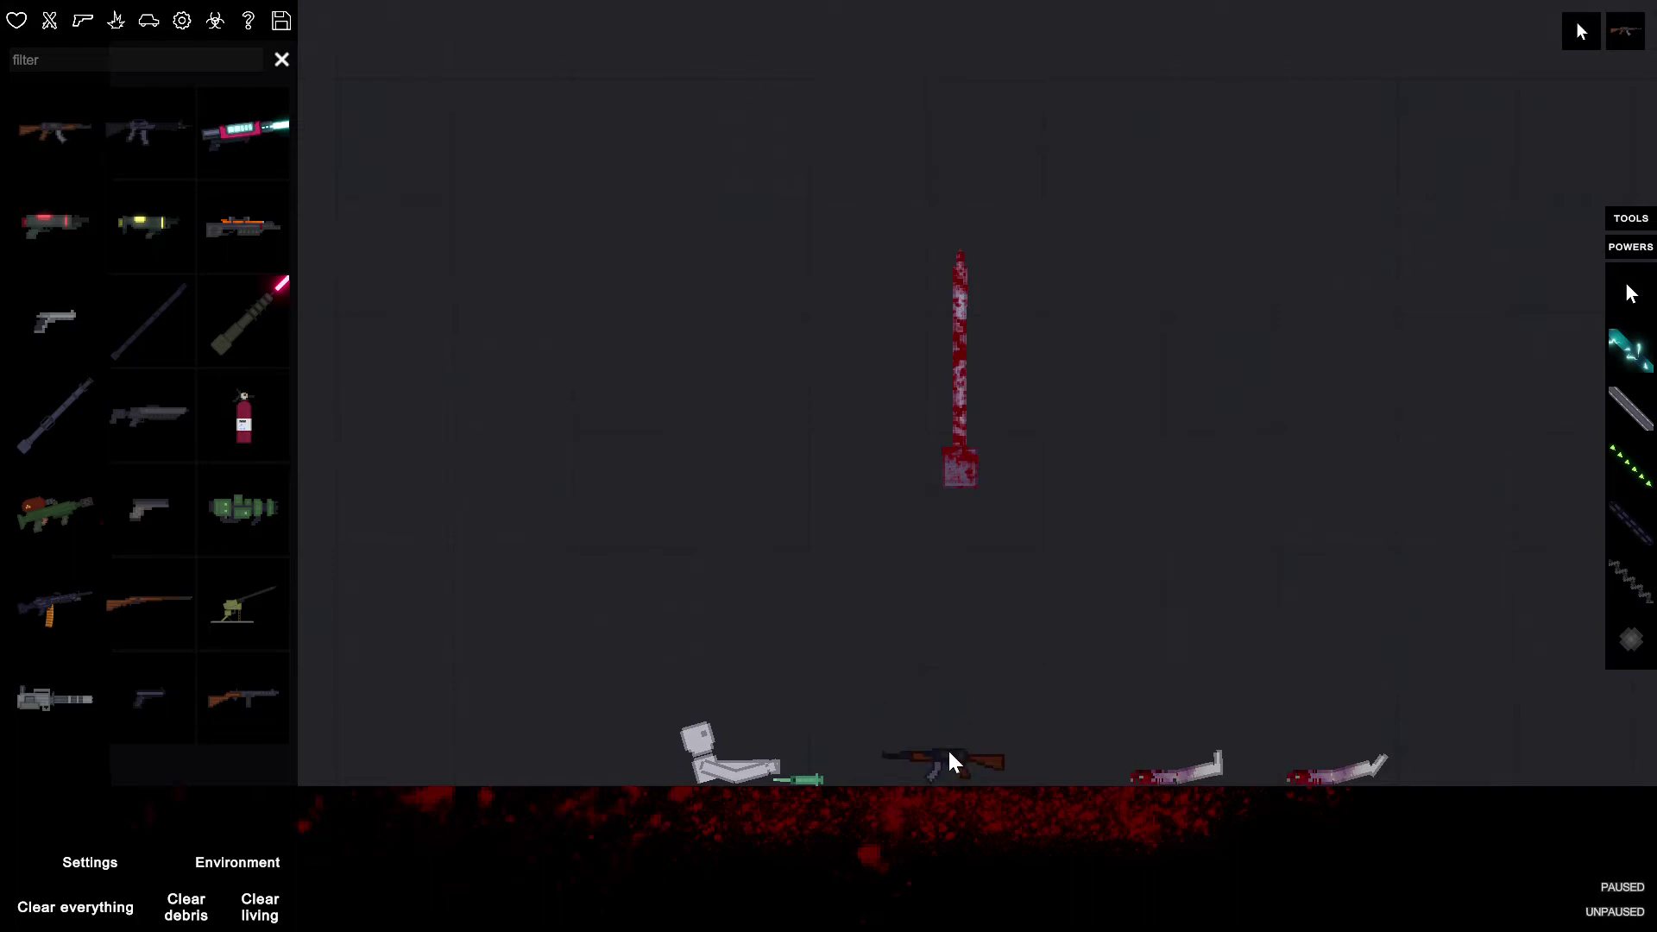
- Aim the AK-47 and fire at the ragdoll until it is shot to bloody scraps
mouse_move(938, 726)
left_mouse_down()
mouse_move(805, 691)
mouse_move(771, 729)
left_mouse_up()
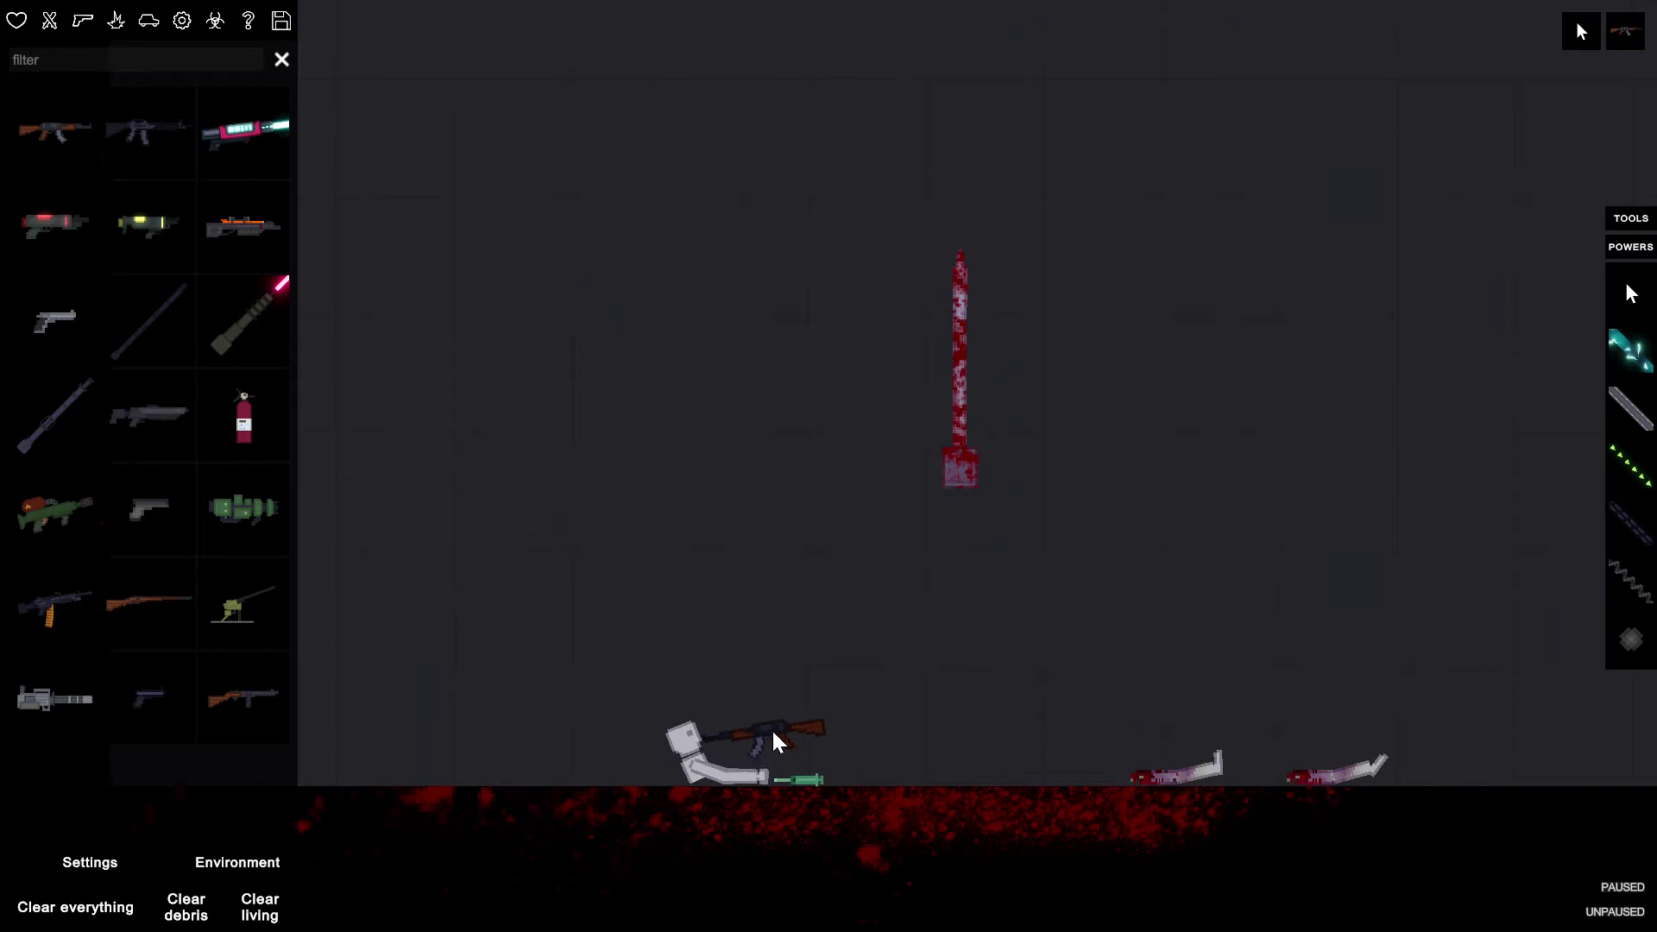
key("f")
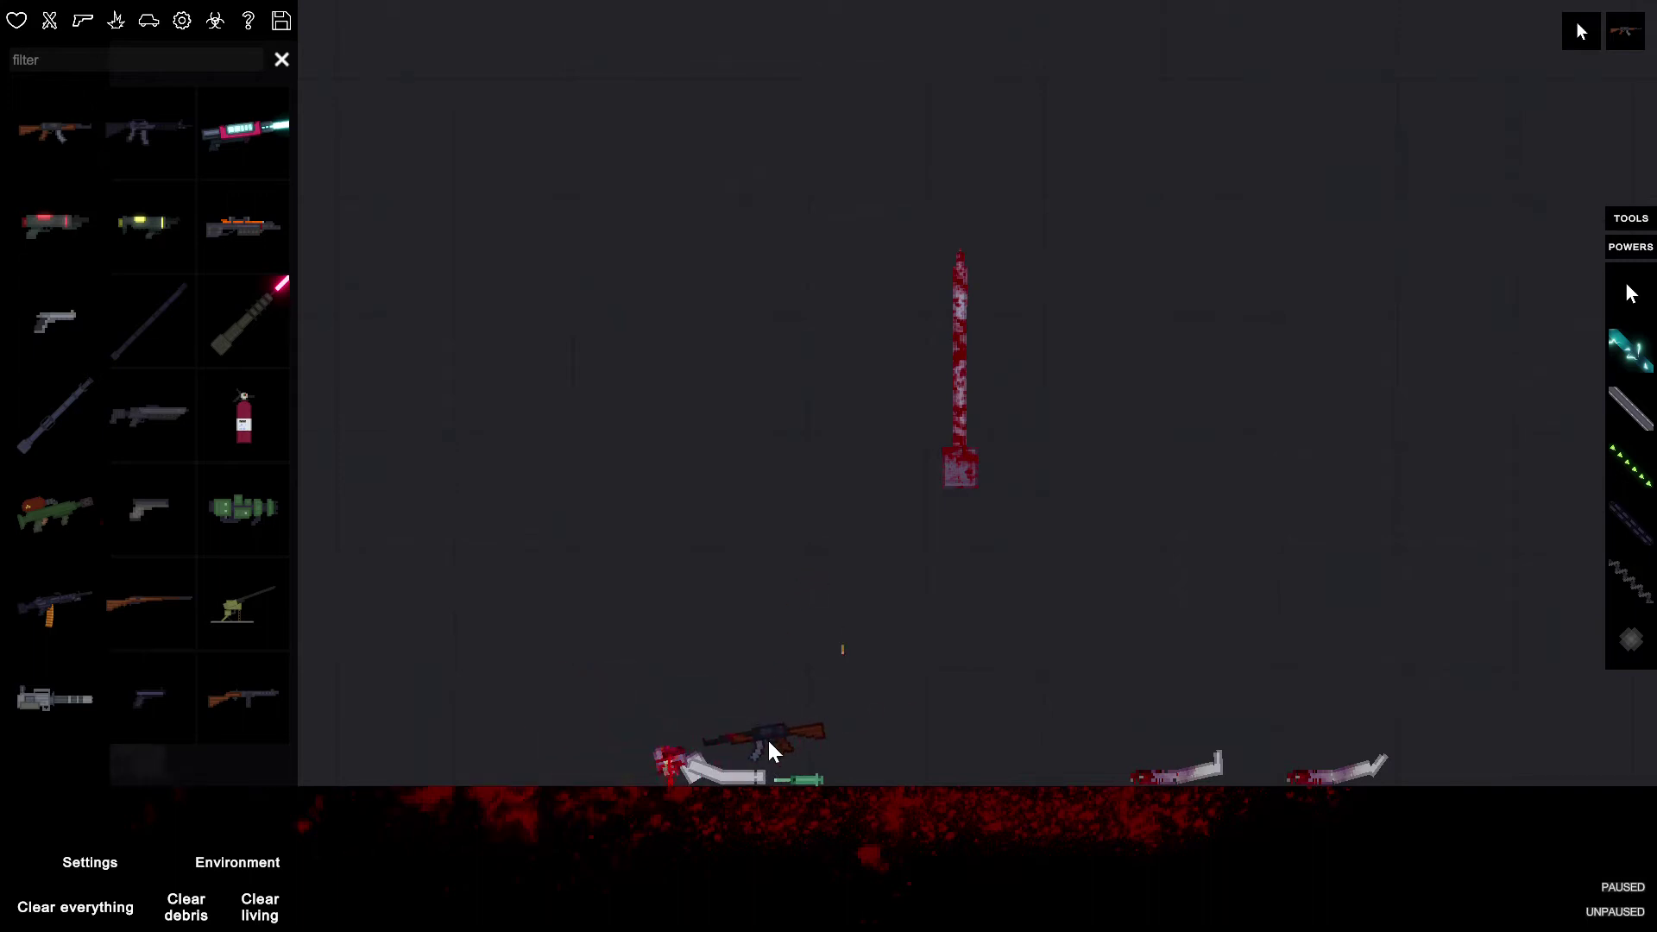
key("f")
left_click_drag(778, 764, 773, 636)
key("f")
key("f")
key("f")
key("f")
key("f")
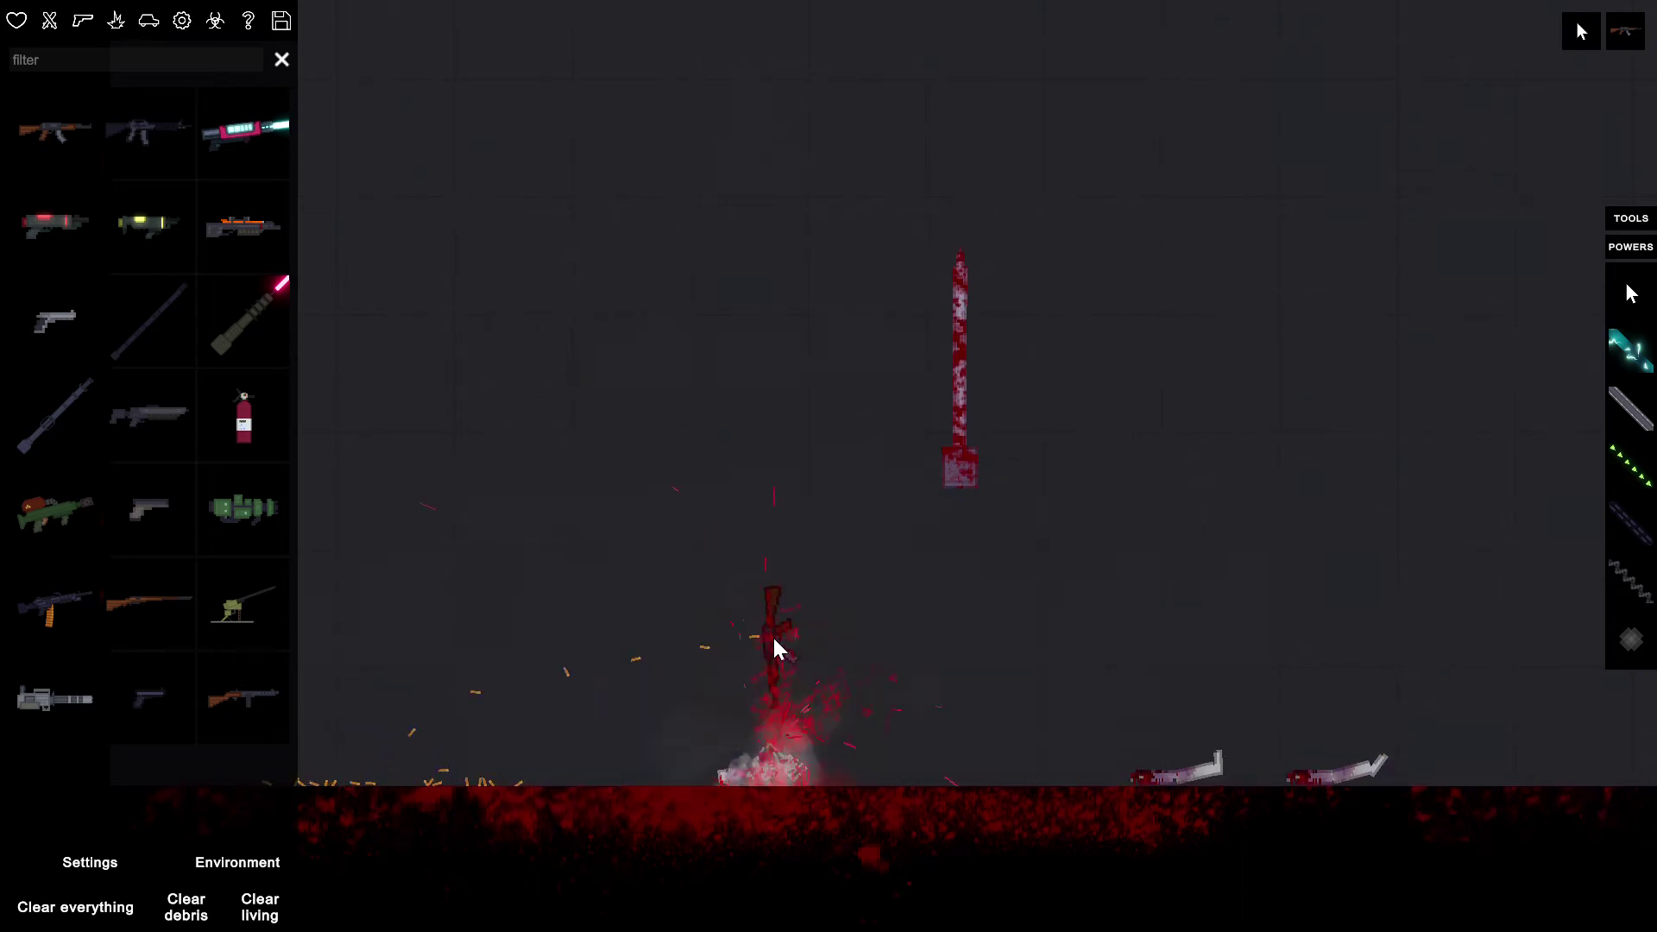
mouse_move(773, 635)
left_mouse_down()
mouse_move(822, 433)
mouse_move(447, 667)
left_mouse_up()
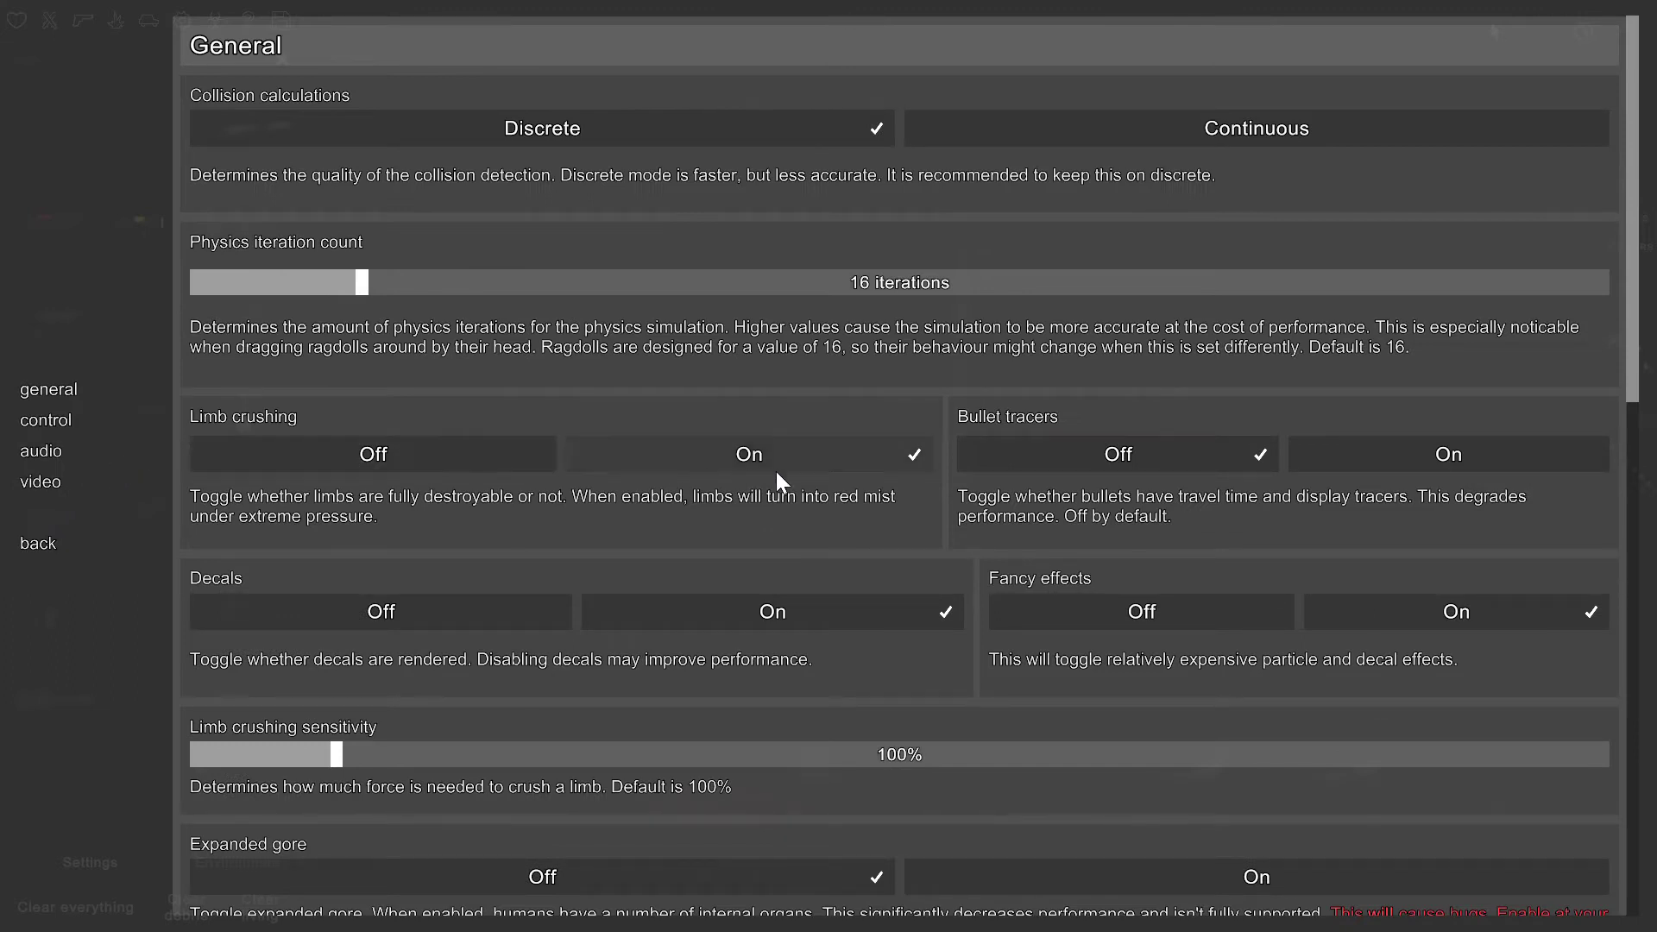
scroll(826, 488, "down", 3)
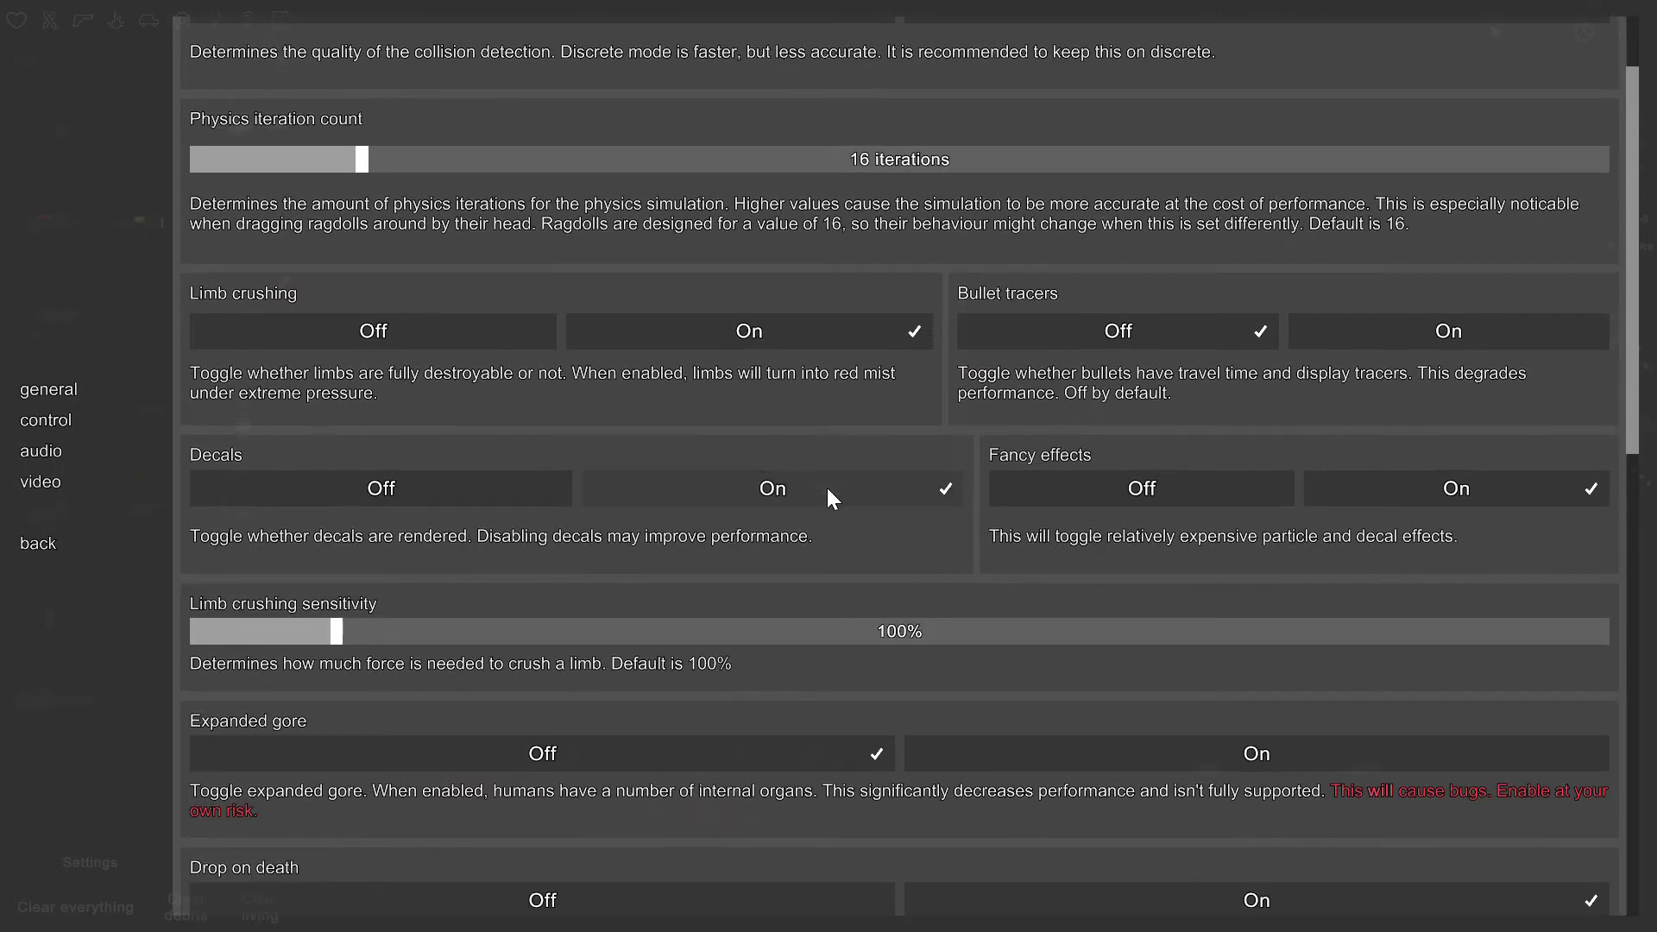
scroll(827, 488, "down", 2)
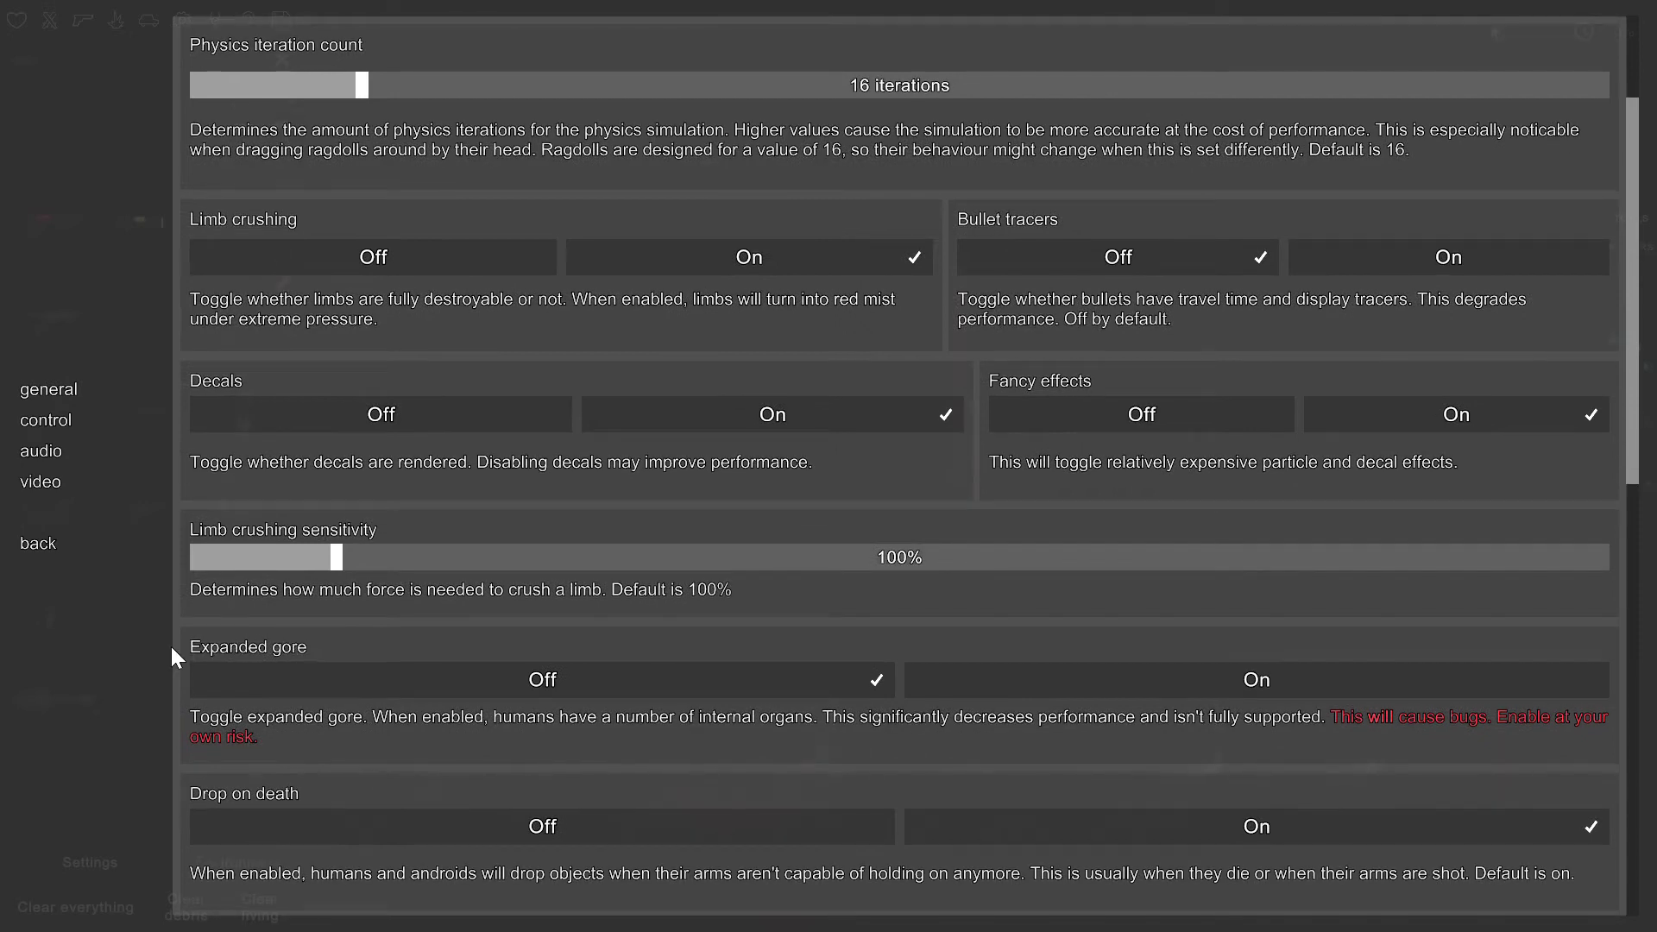
scroll(196, 640, "down", 1)
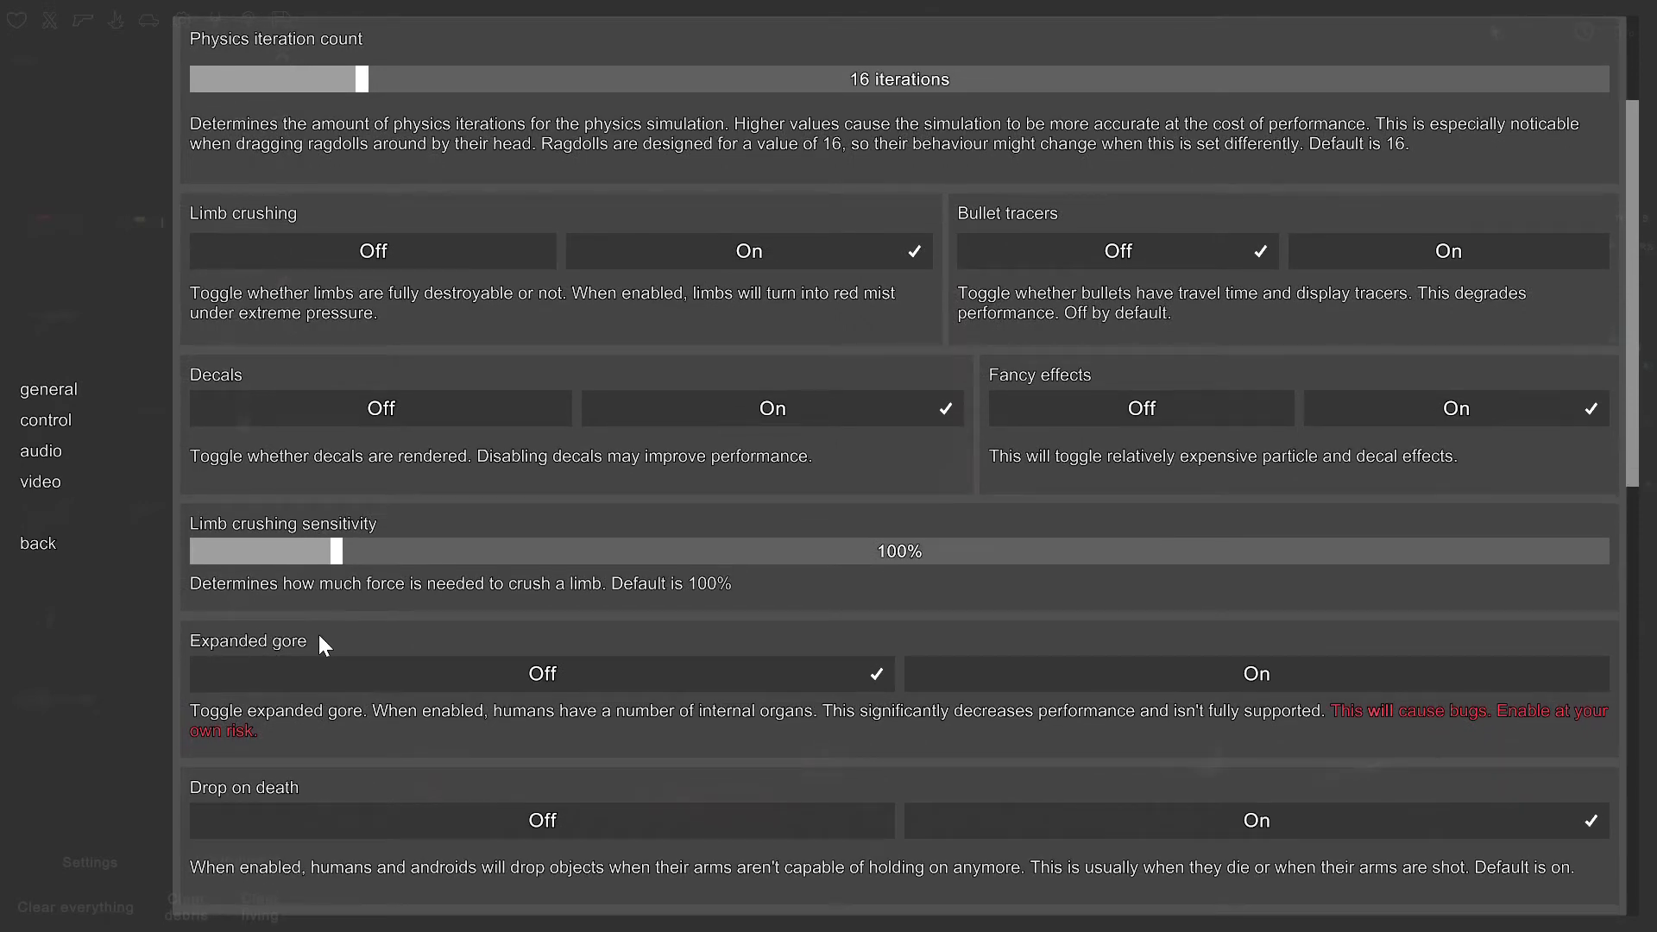
- Switch Expanded gore to On in the General settings
left_click(931, 664)
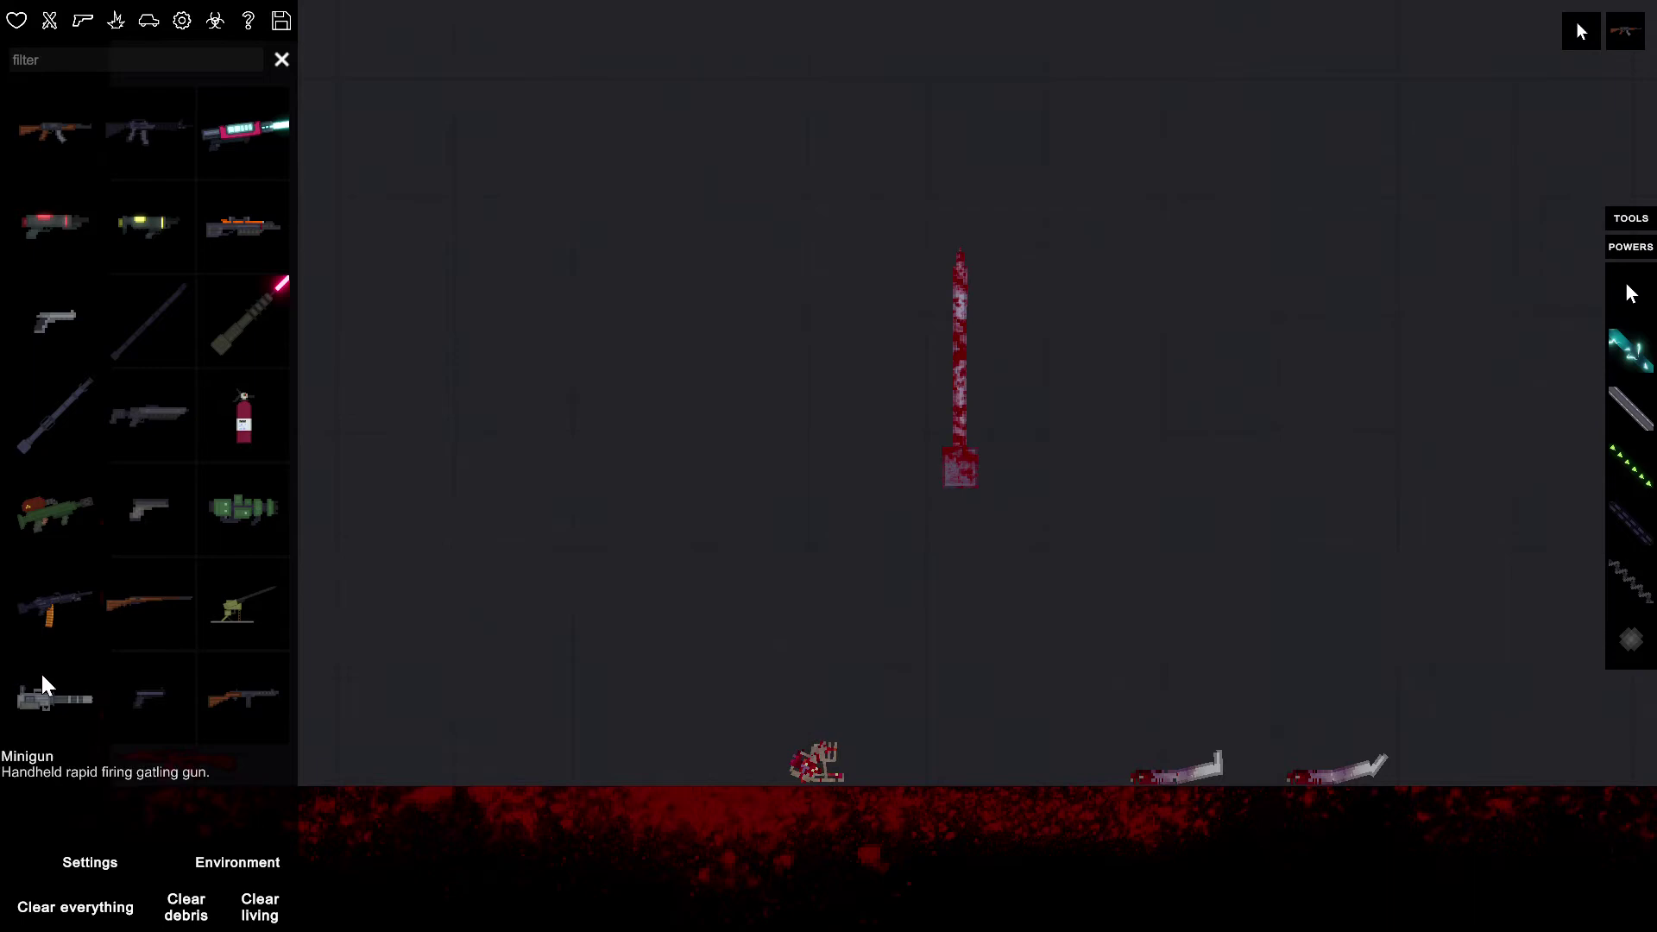
- Spawn two humans to the left of the spike pole
left_click(17, 20)
left_click(59, 131)
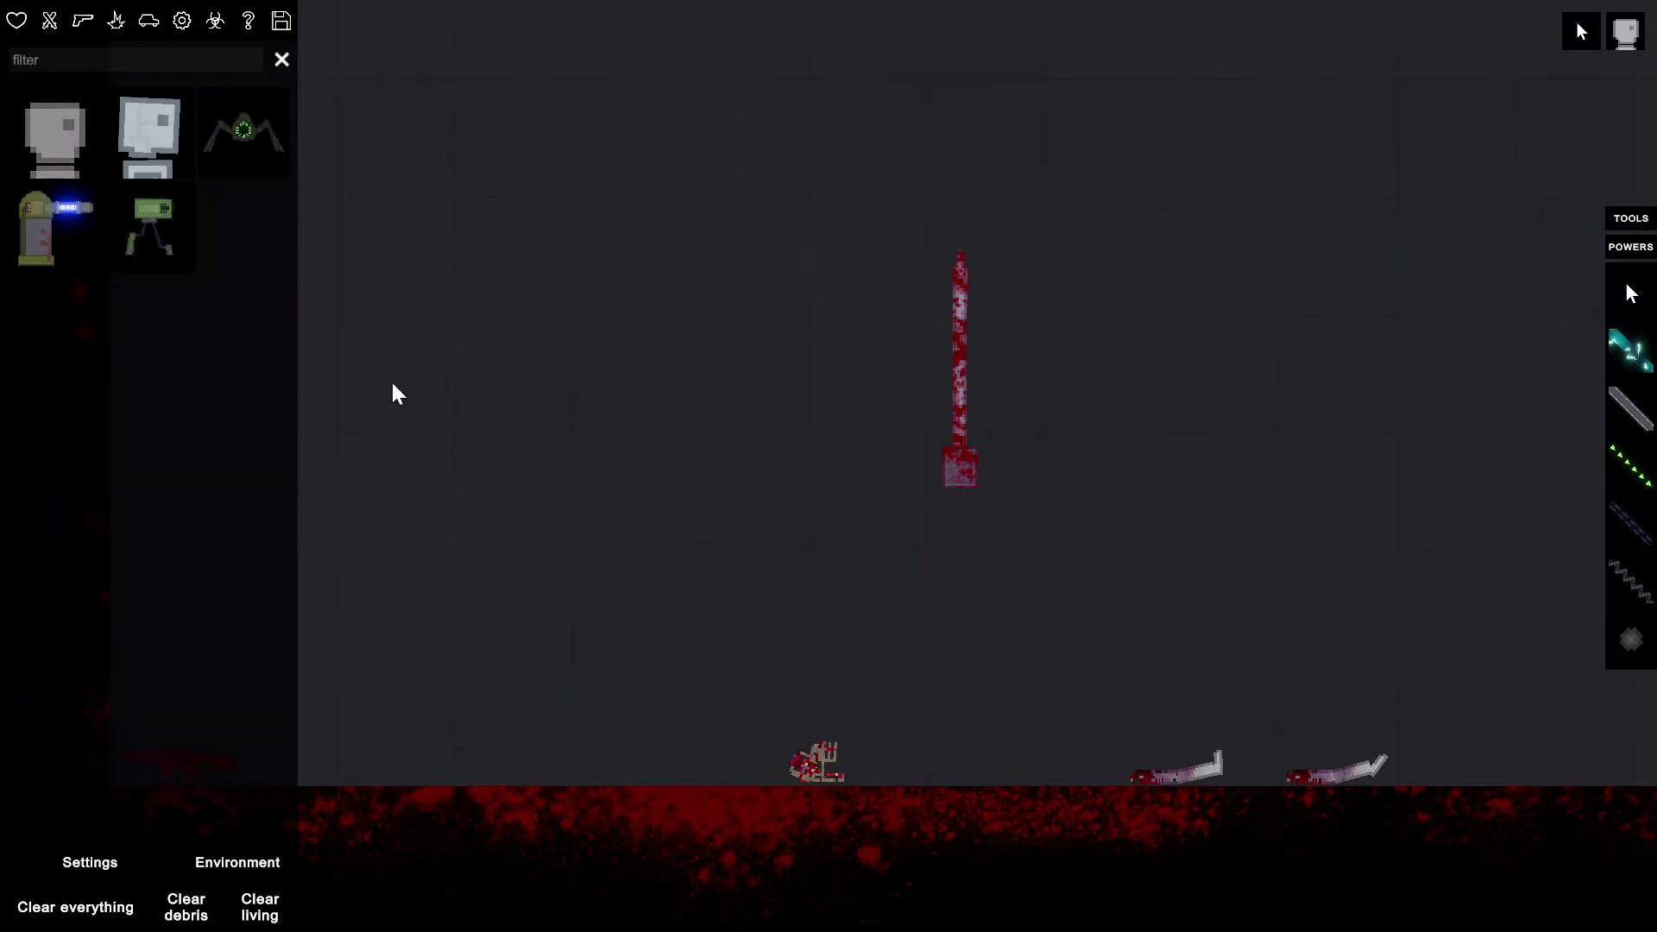
left_click(481, 467)
left_click(648, 584)
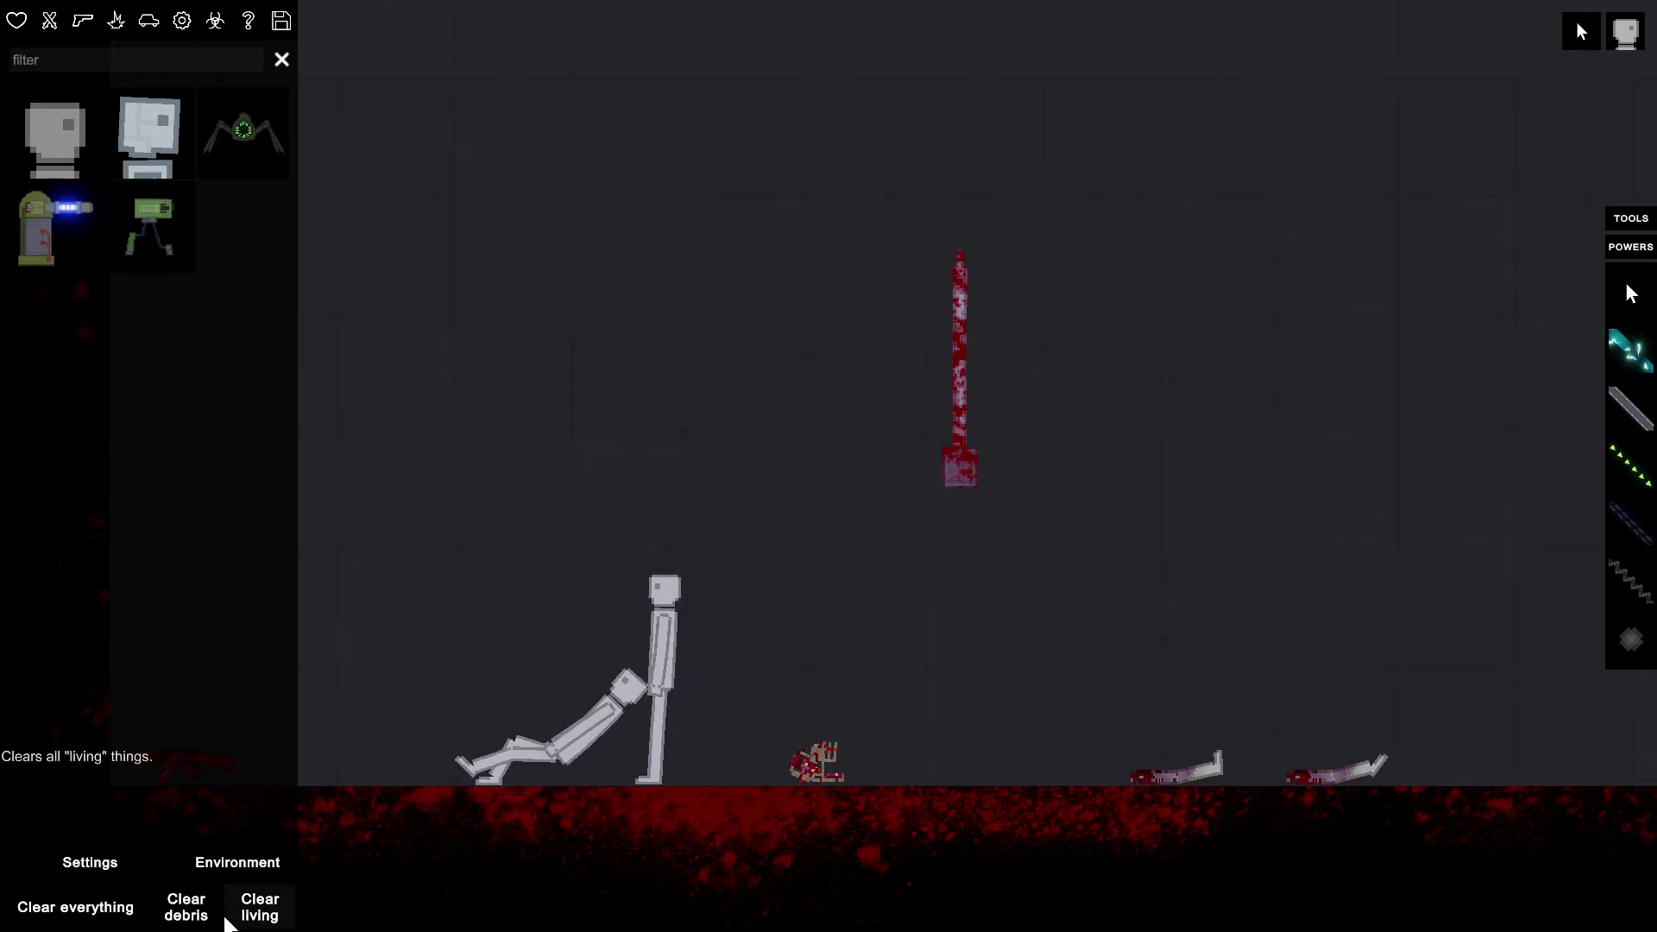
- Clear the blood and debris, then add a third and fourth human
left_click(185, 906)
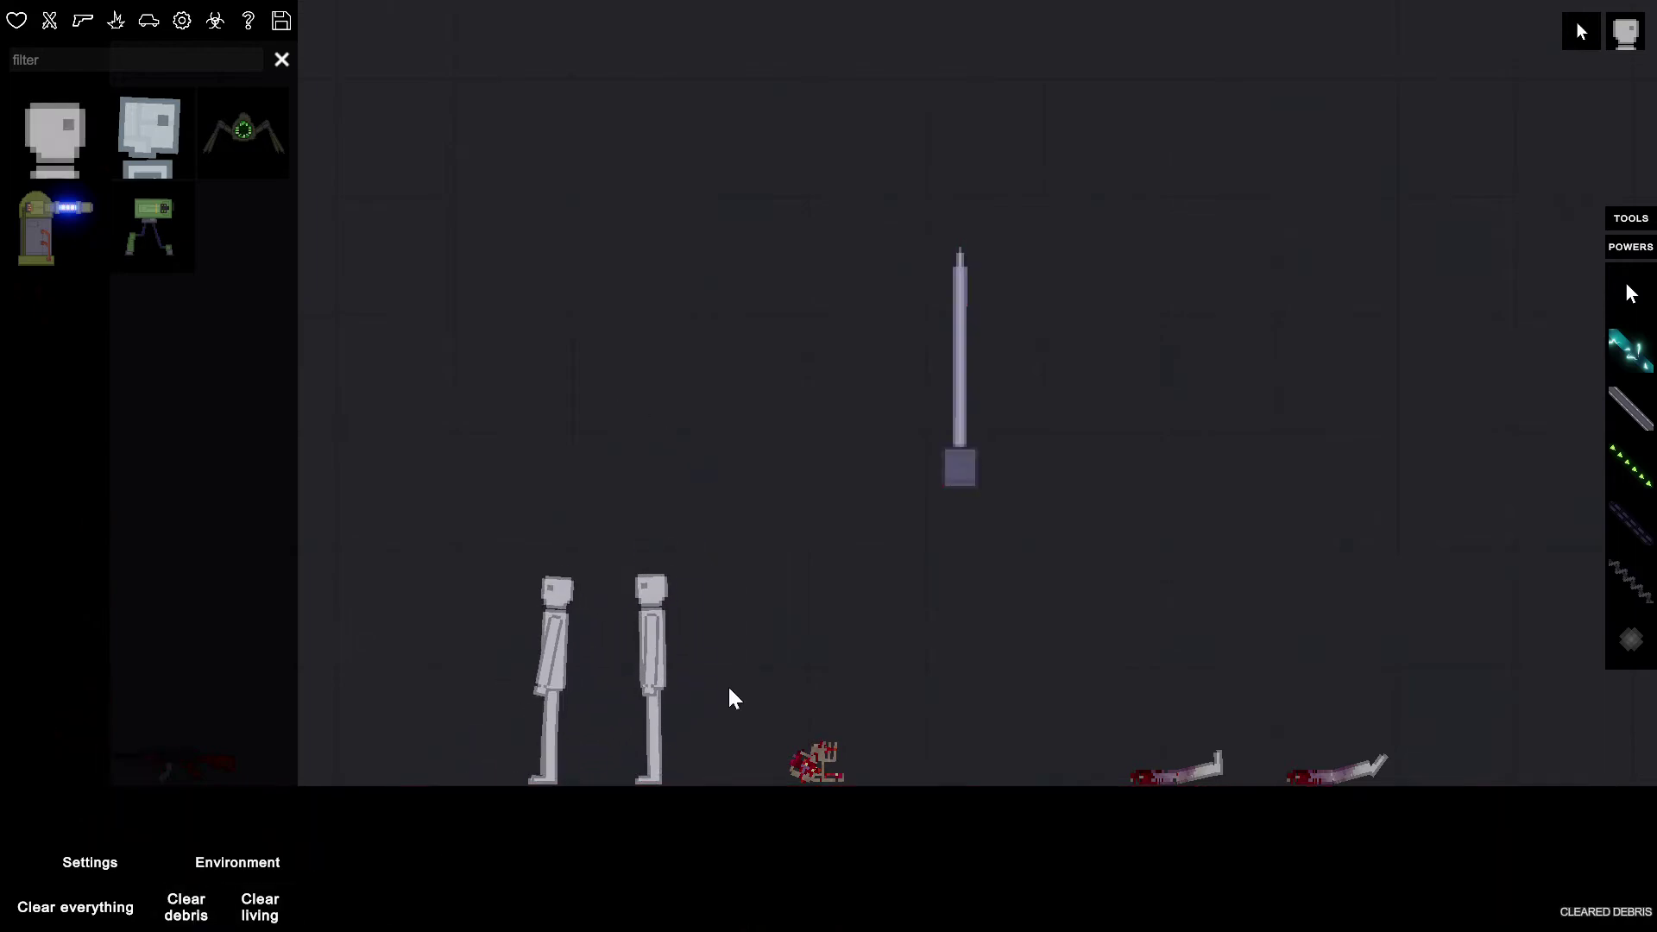
left_click(735, 639)
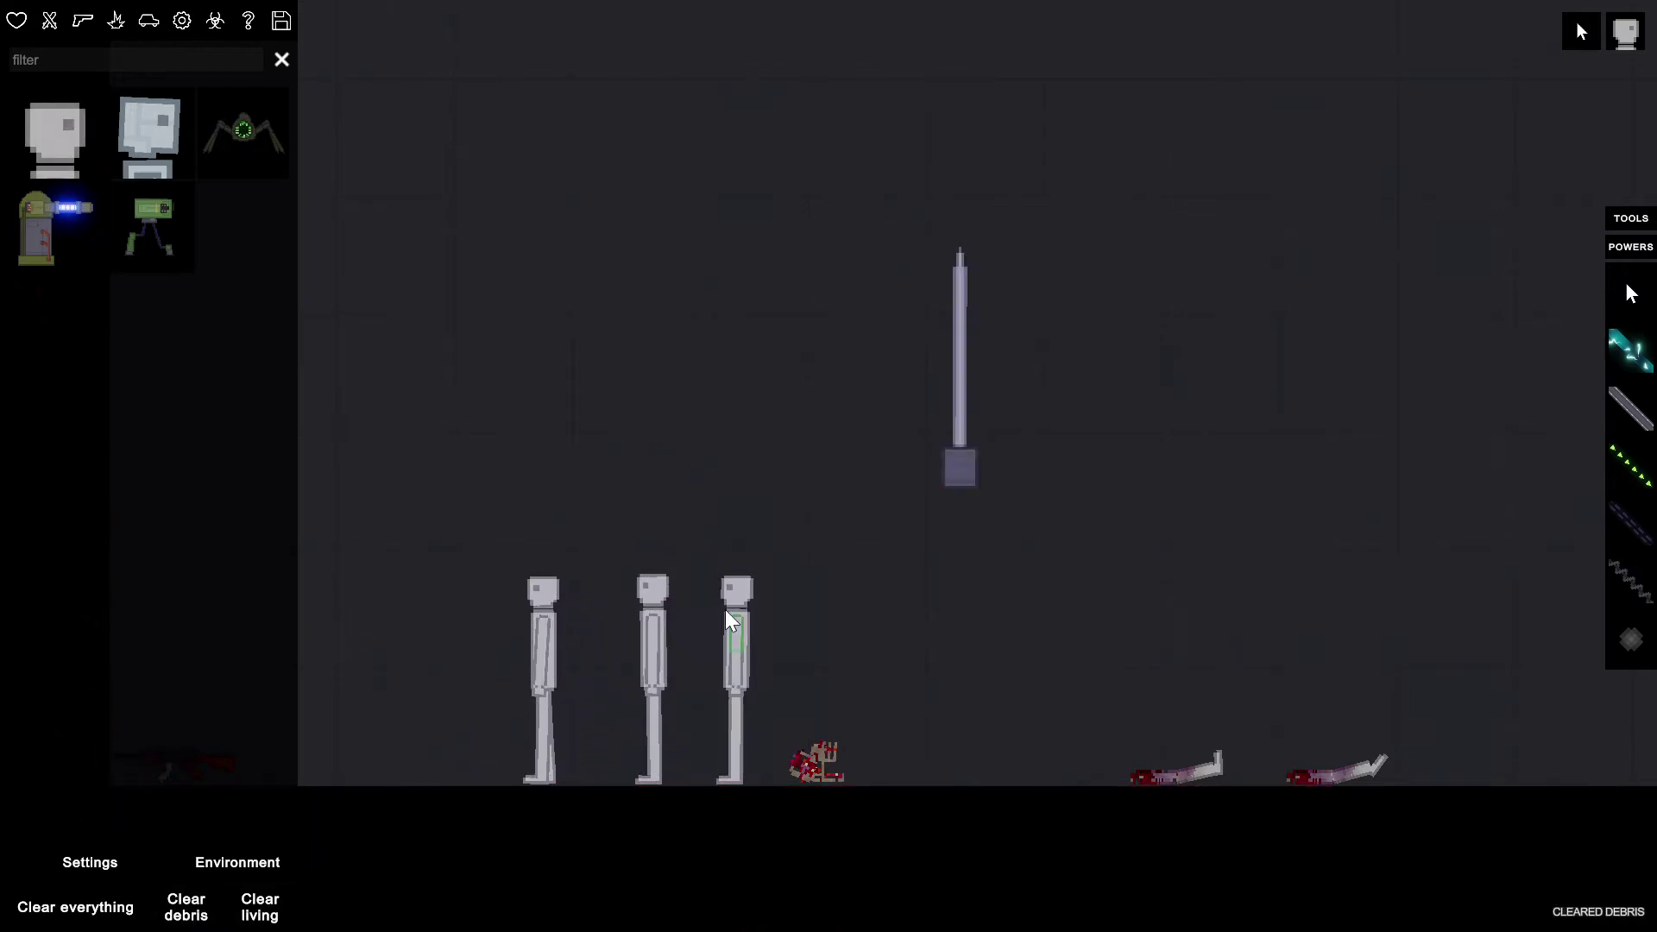
left_click(484, 634)
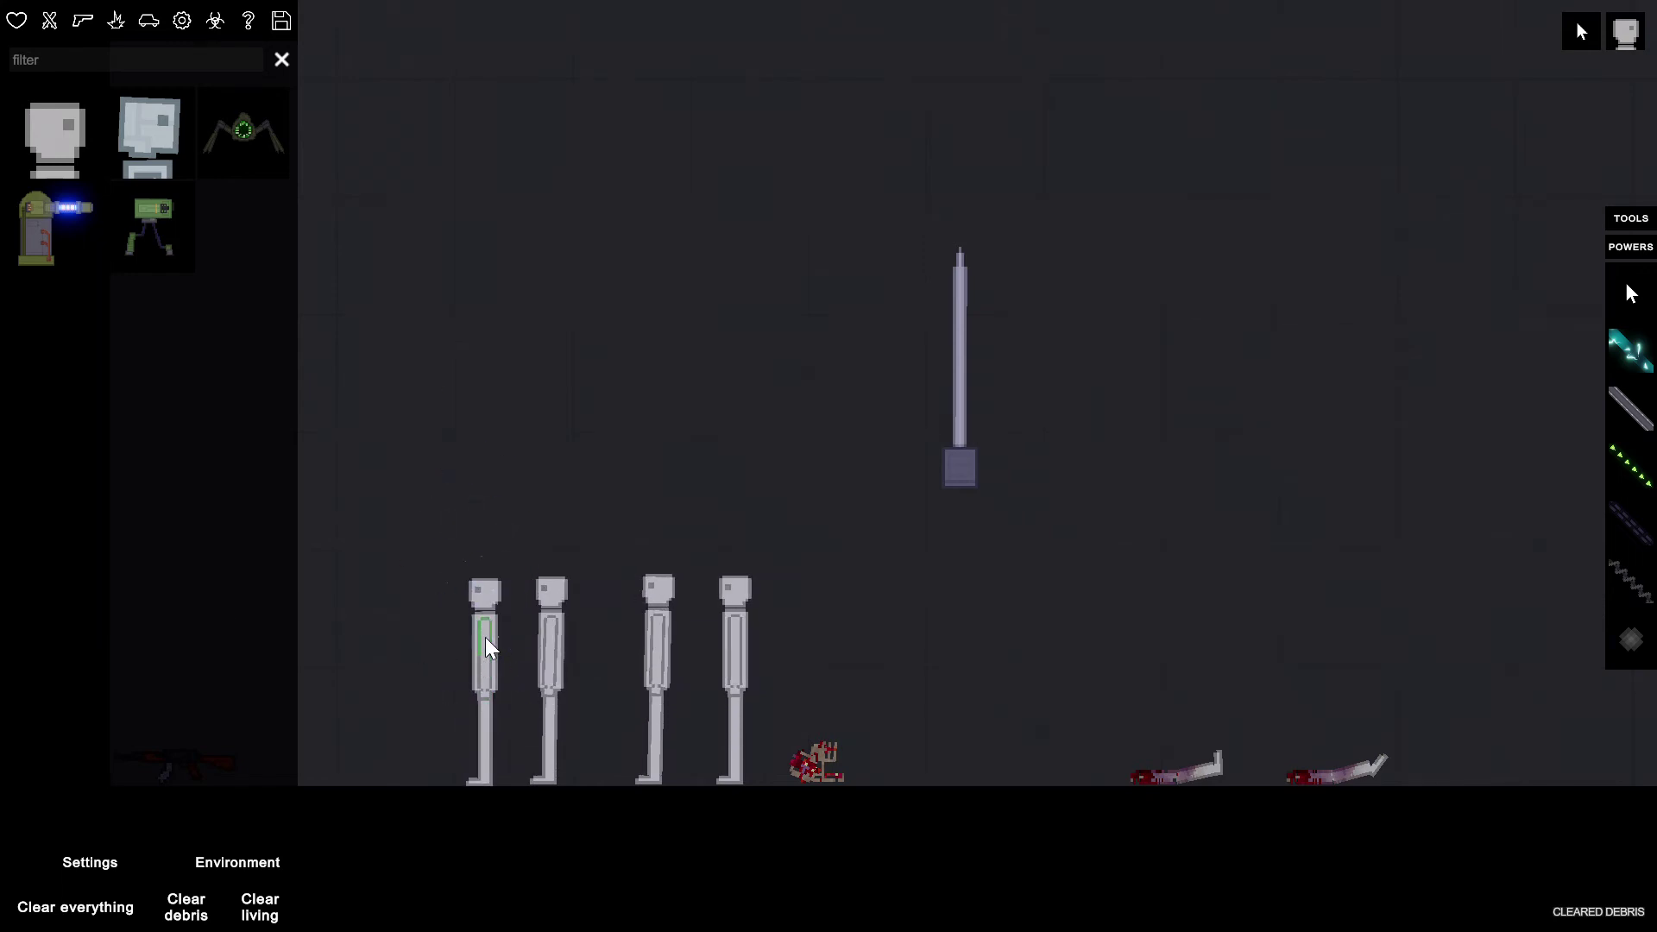
- Spawn a minigun from Firearms and tilt it upright
left_click(80, 19)
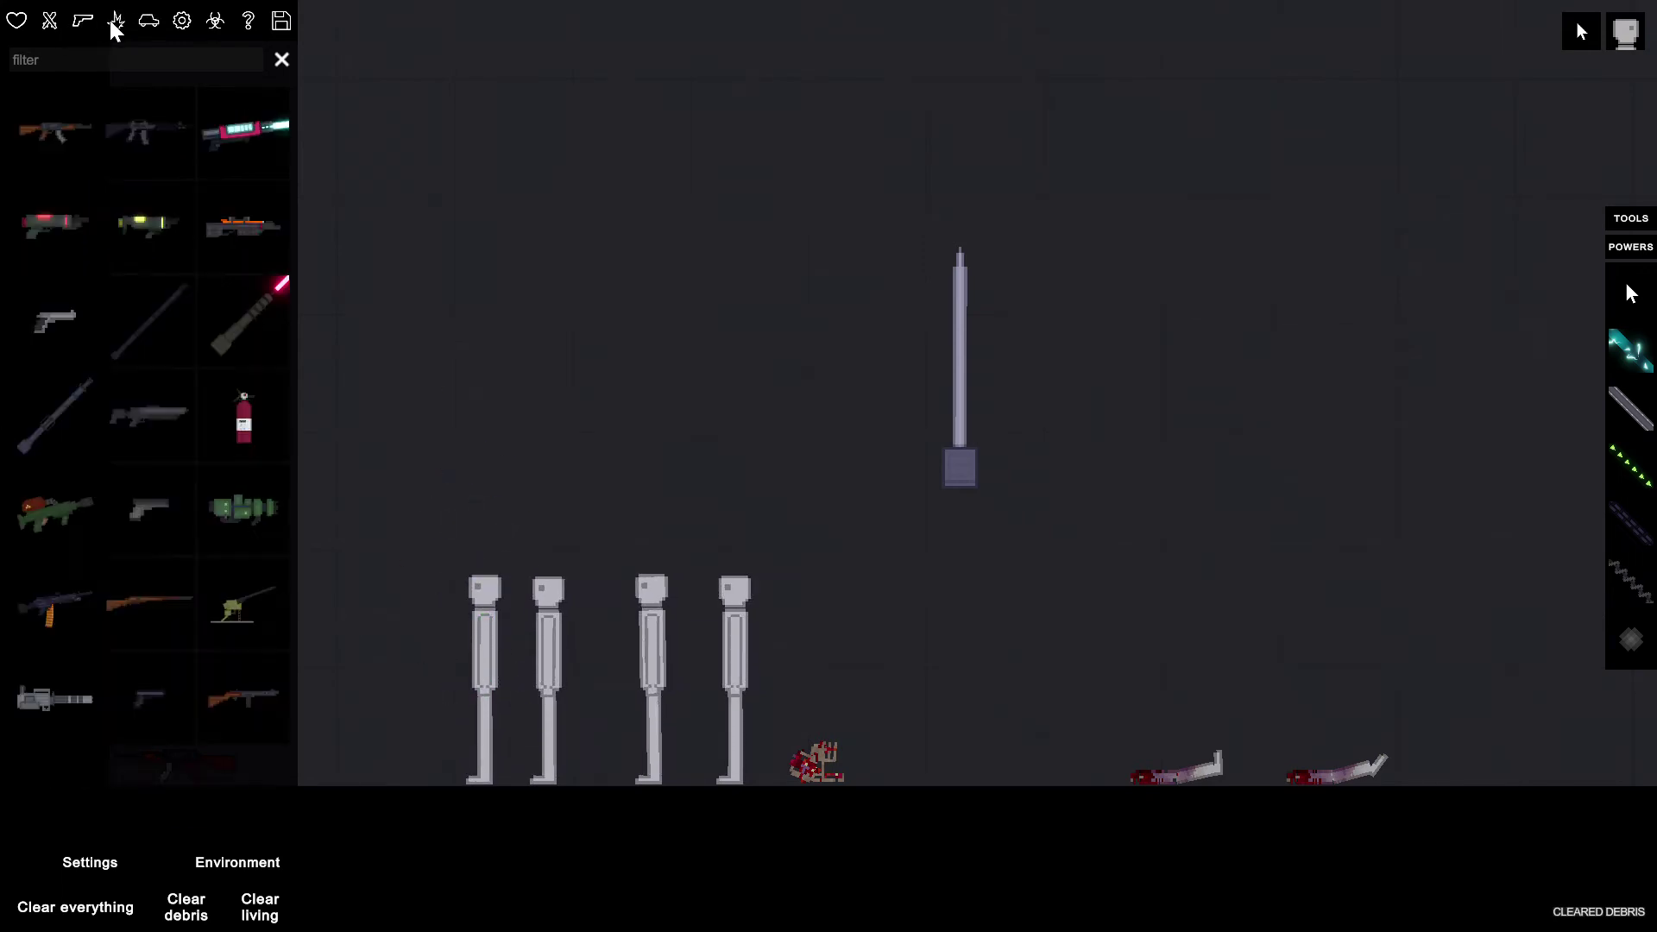
left_click(32, 699)
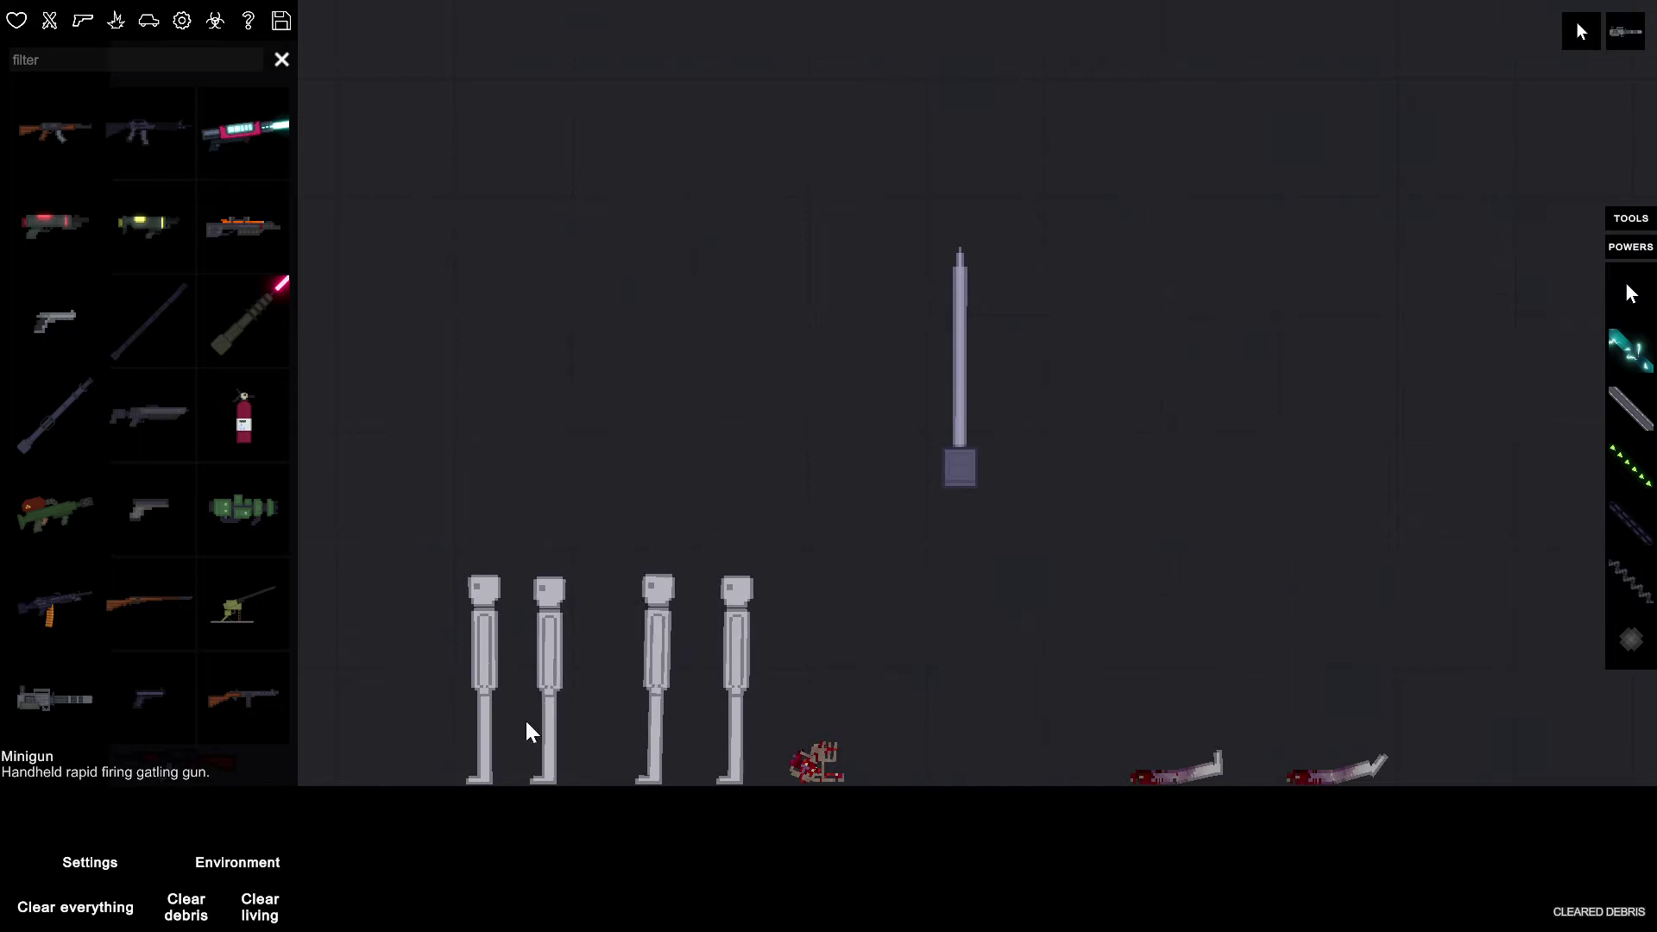
left_click(985, 634)
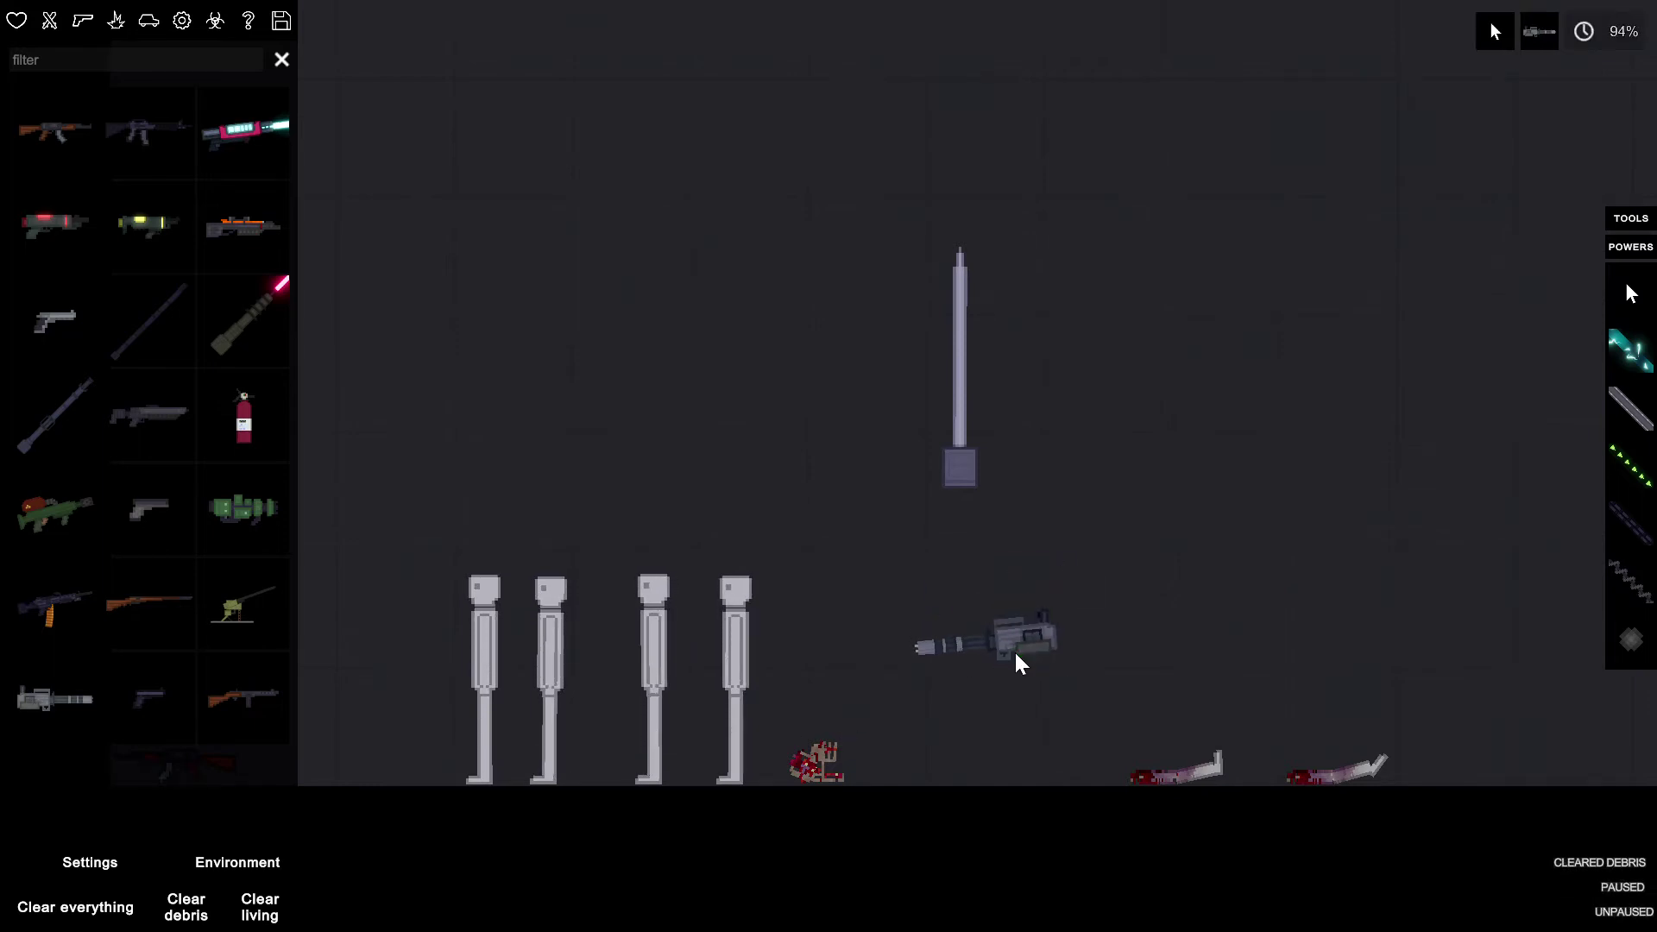
left_click_drag(1013, 650, 1015, 647)
scroll(1016, 647, "up", 4)
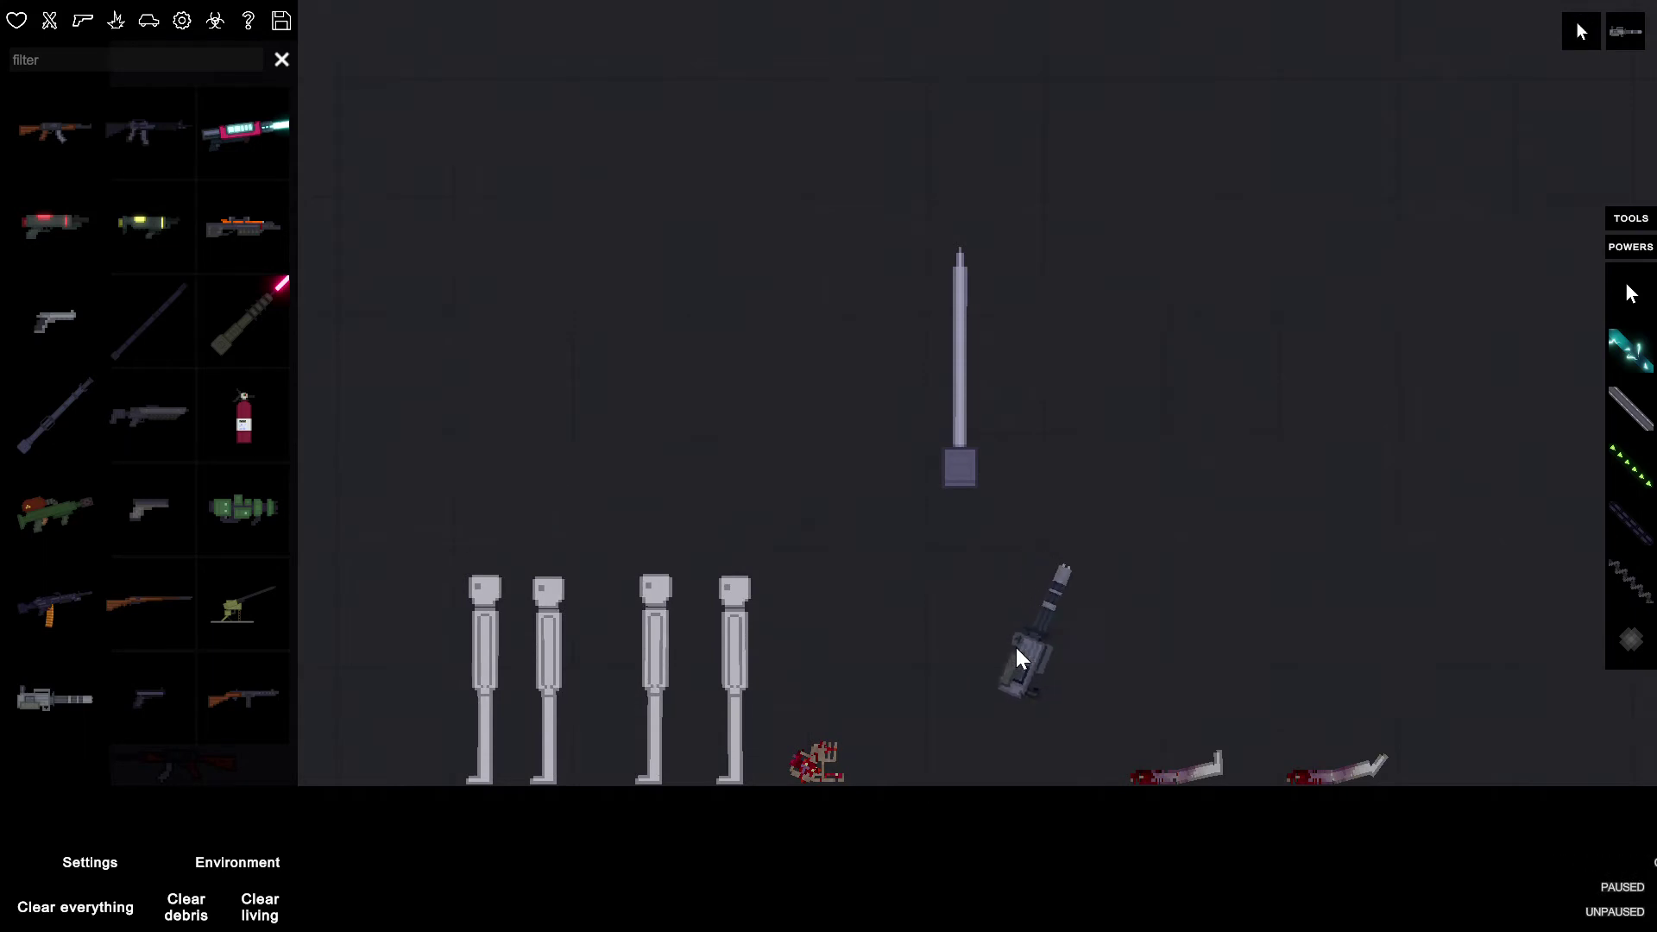
scroll(1016, 648, "up", 4)
- Aim the minigun left and fire it into the four humans
mouse_move(1016, 648)
left_mouse_down()
mouse_move(937, 665)
mouse_move(804, 657)
left_mouse_up()
key("f")
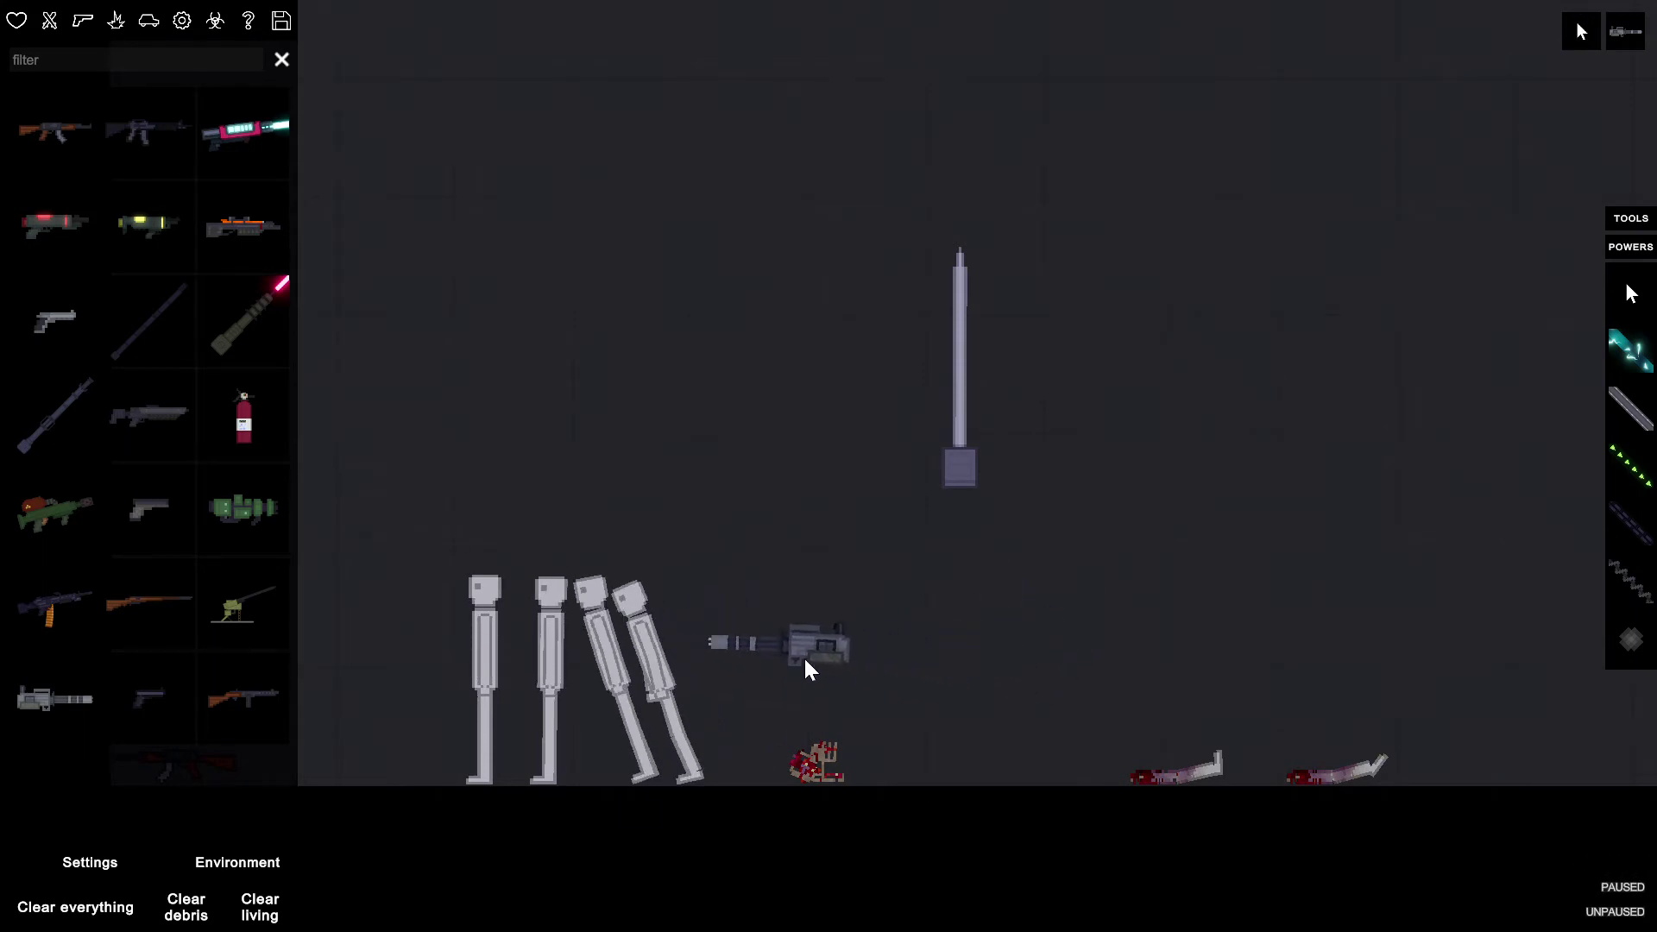
key("f")
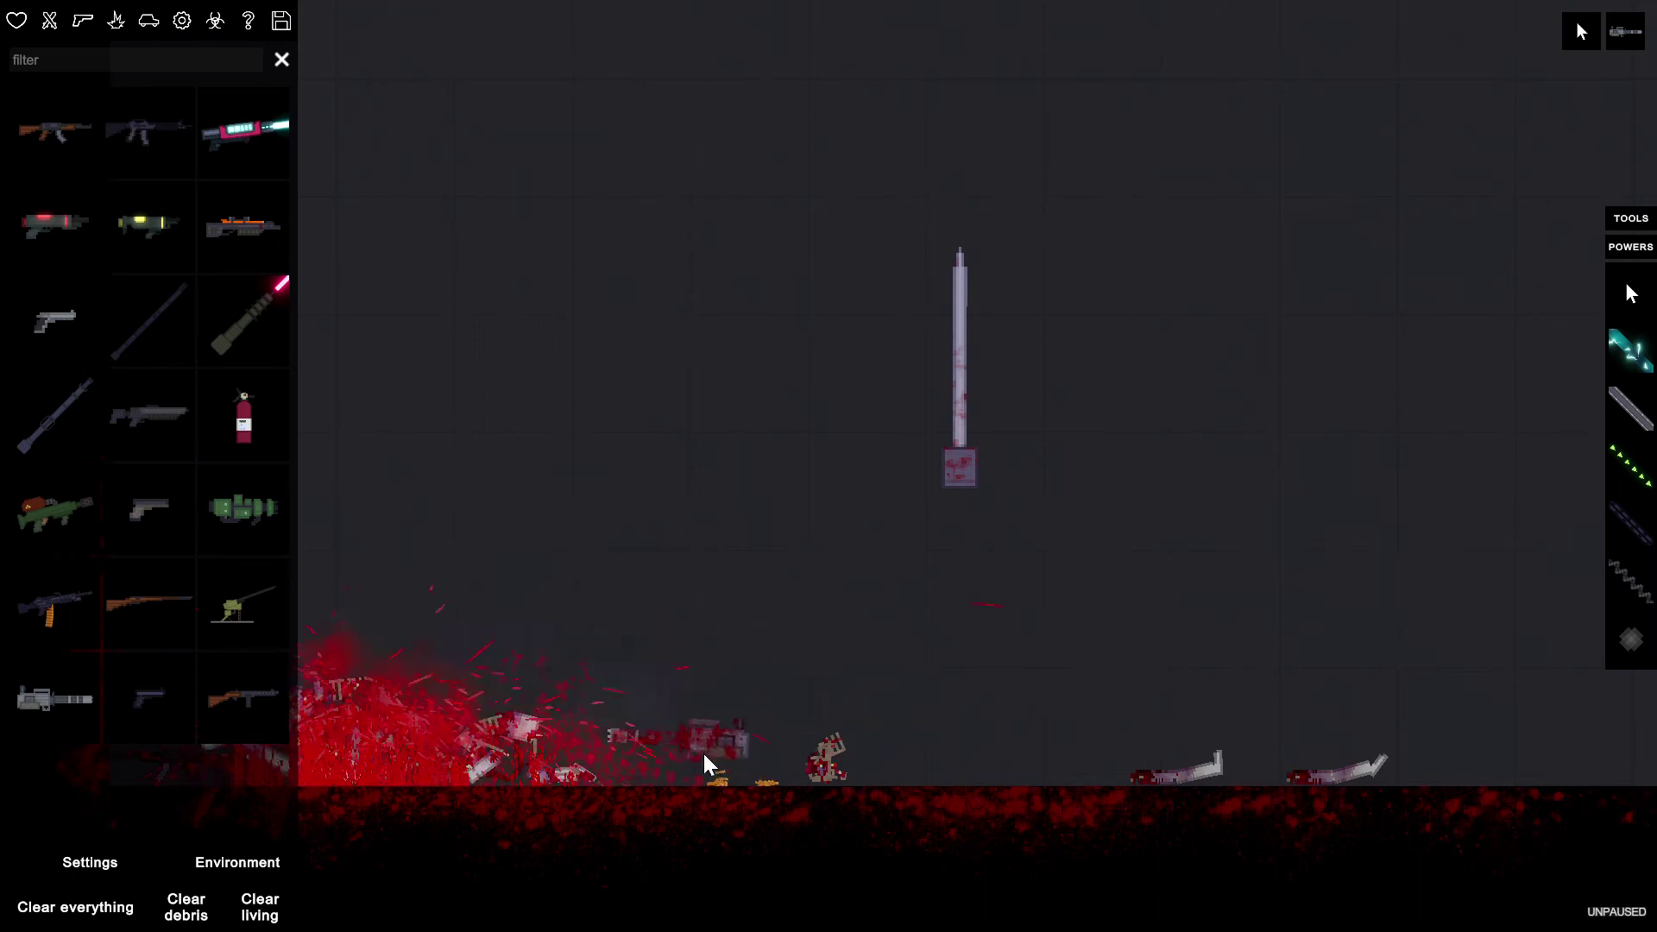
- Drag the minigun and a ragdoll out of the pile, then clear everything
left_click_drag(703, 750, 618, 458)
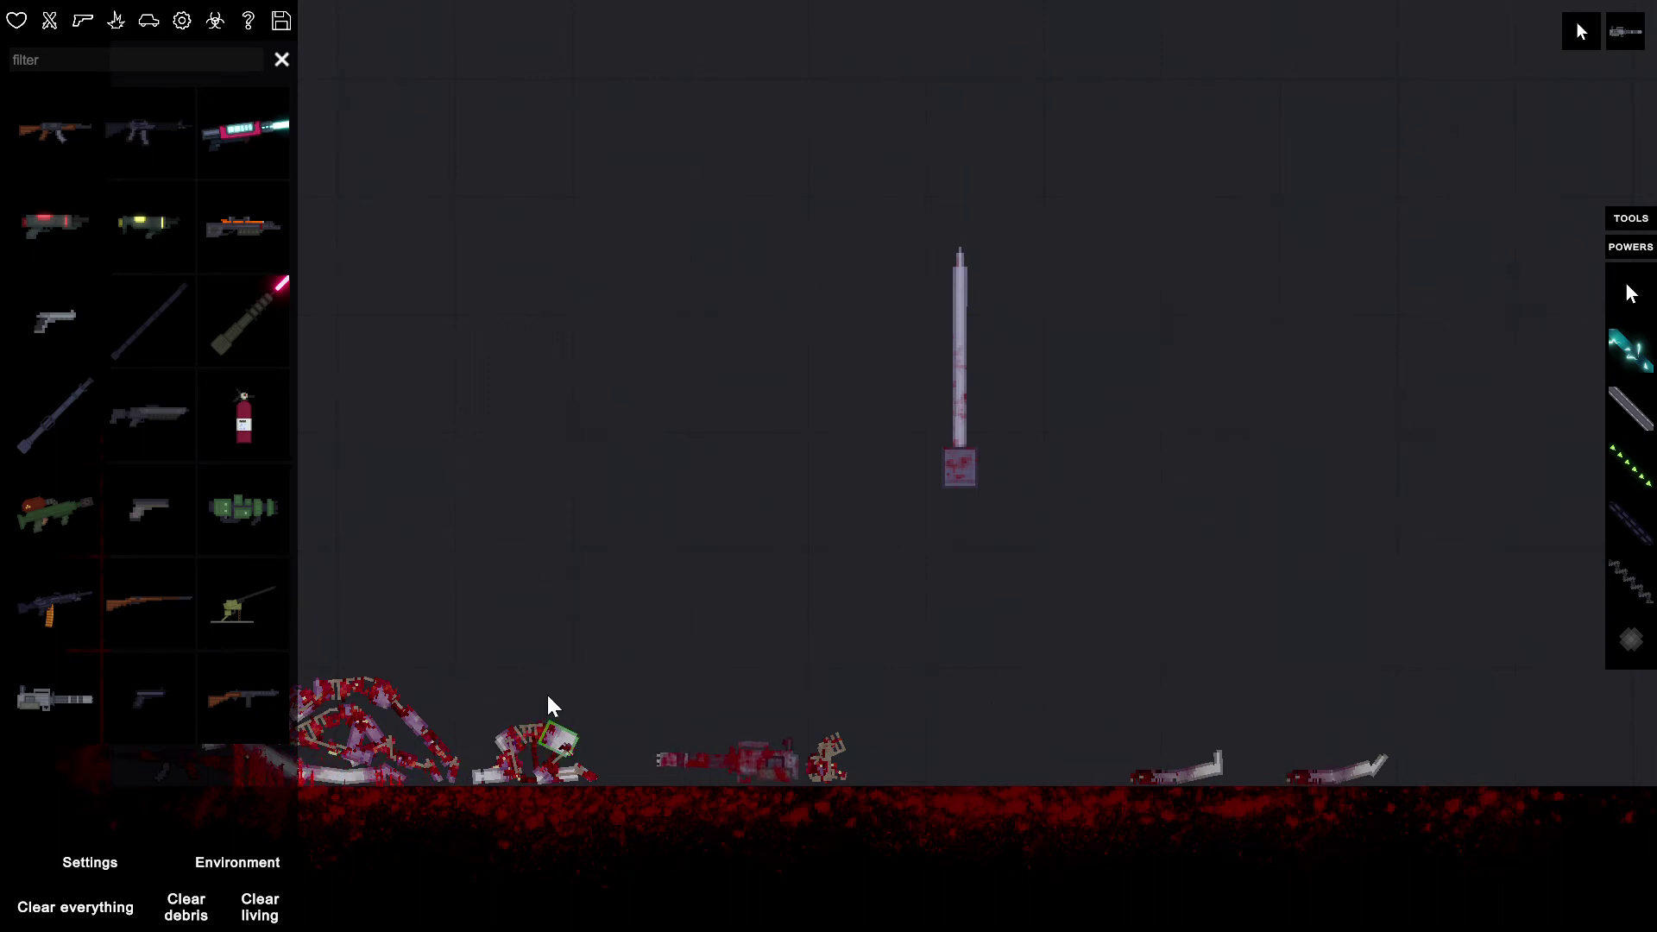
left_click_drag(547, 706, 608, 467)
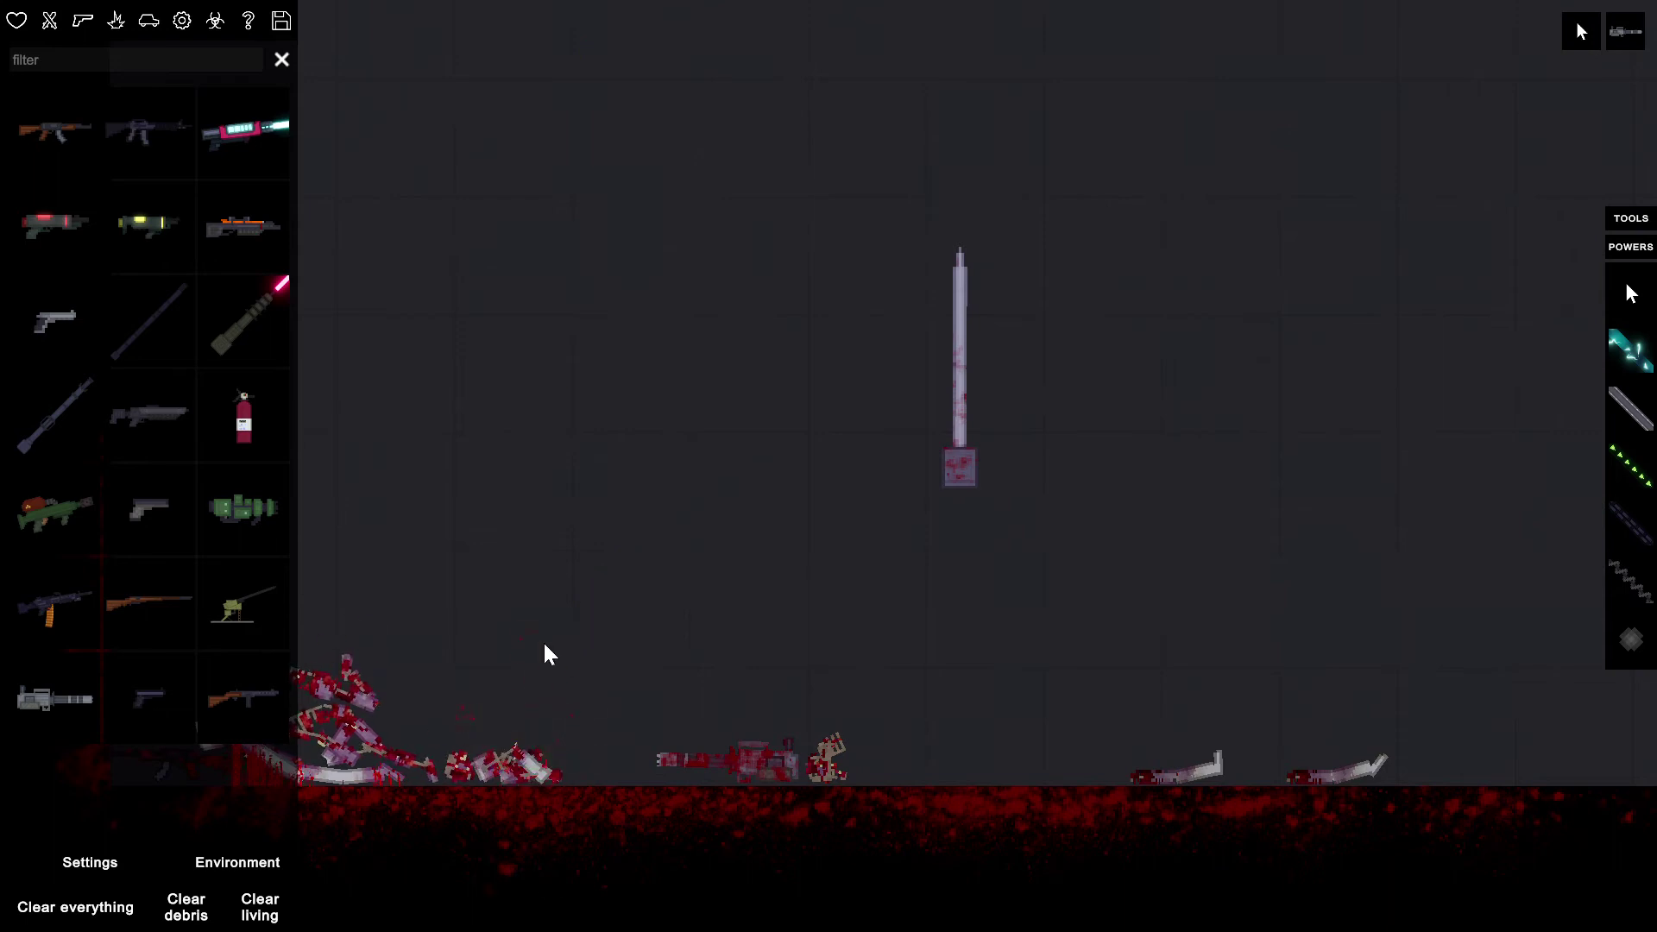
left_click(76, 910)
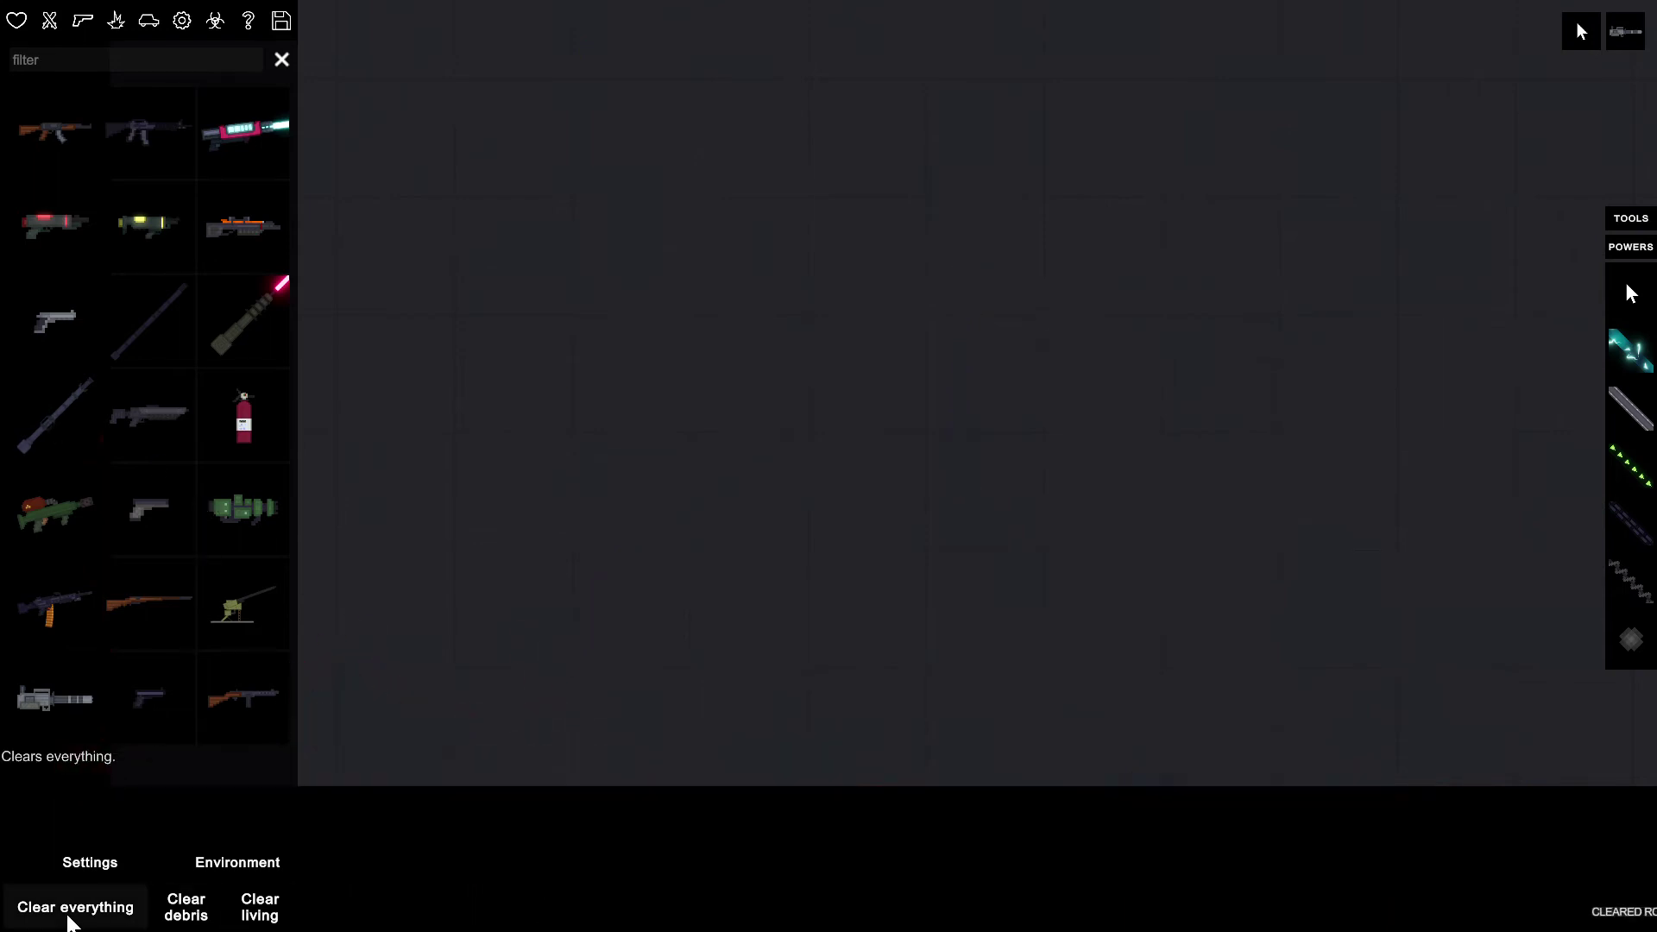
- Spawn a human in the empty room and freeze the physics
left_click(18, 21)
left_click(54, 136)
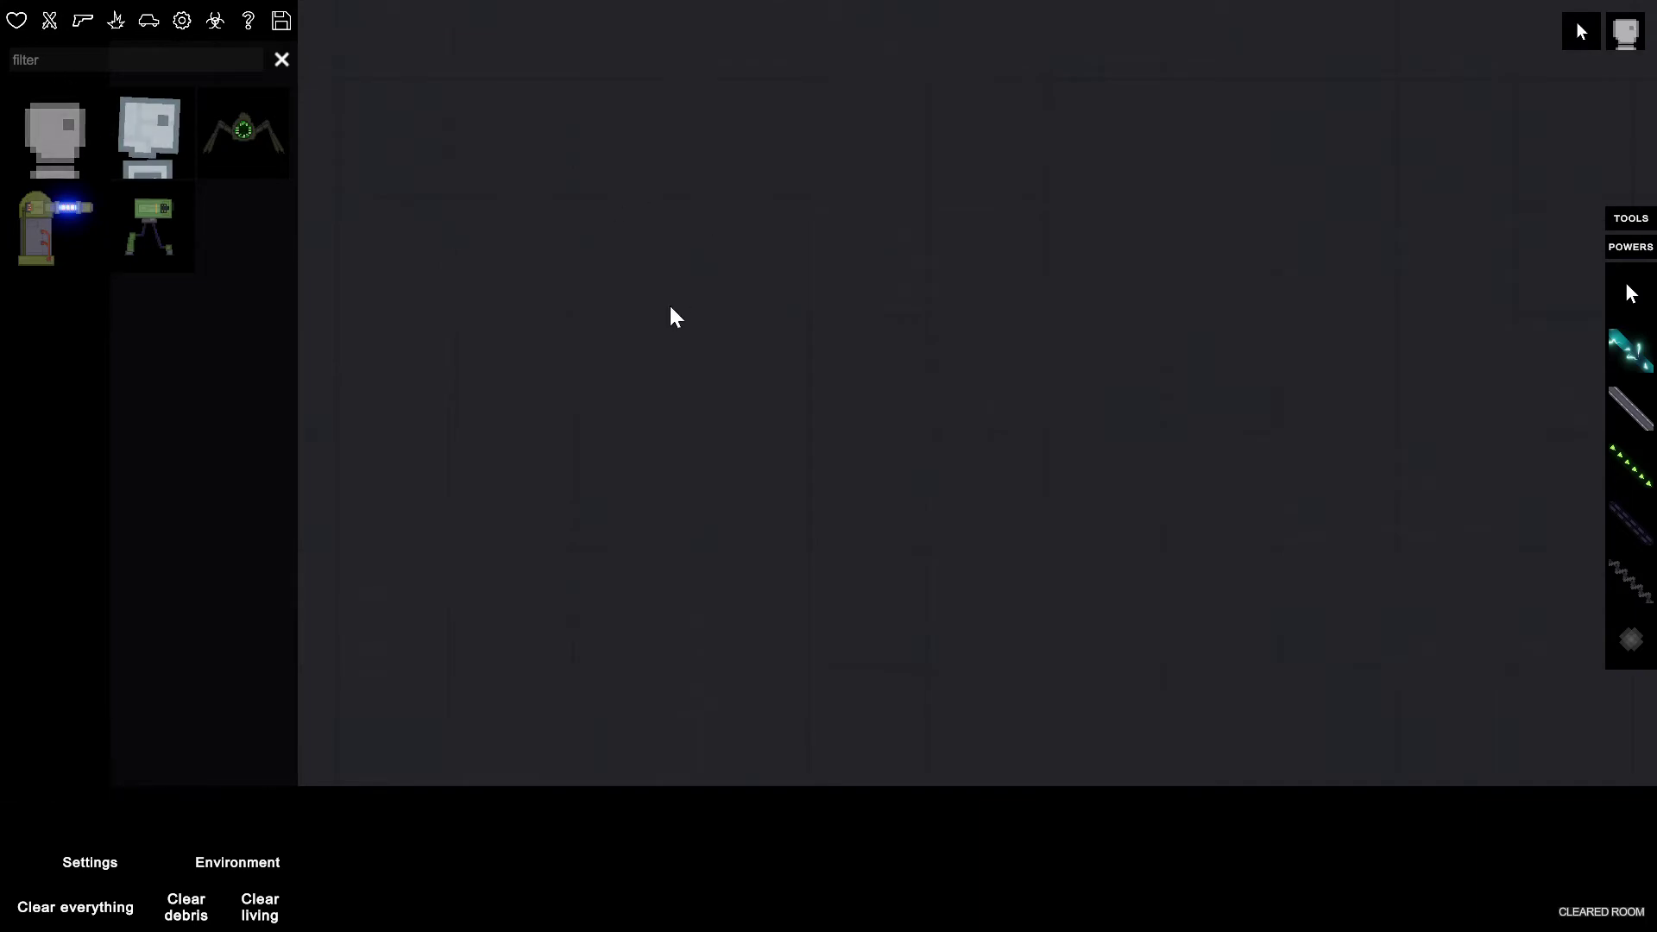
left_click(657, 326)
key("space")
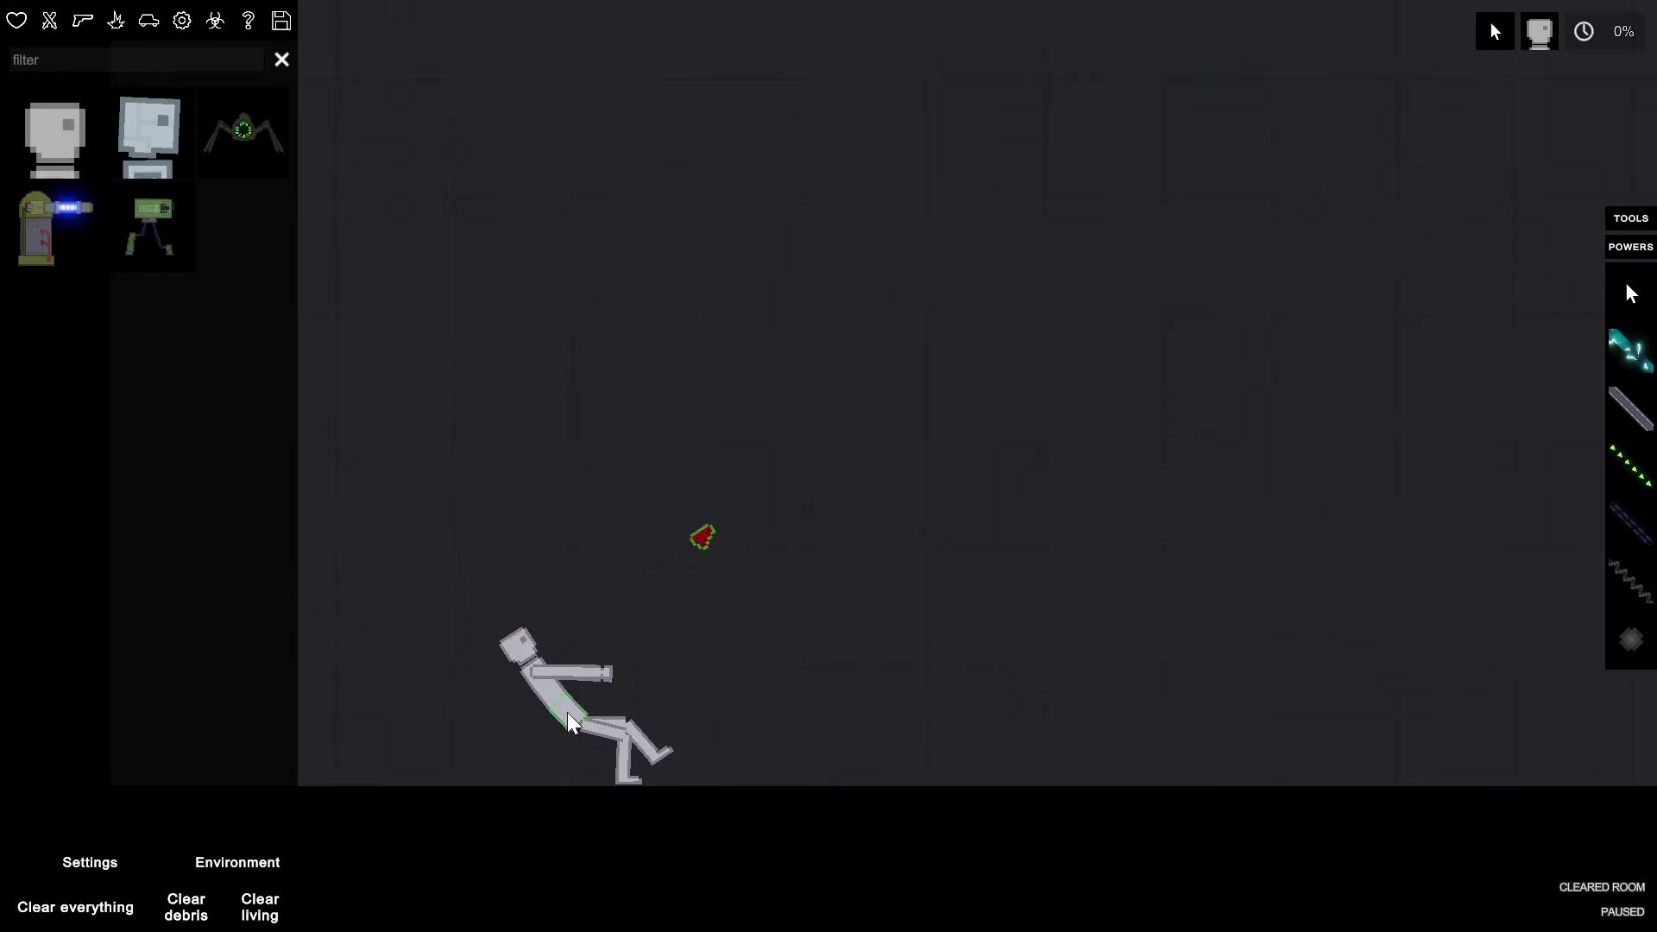
- Tear the human's arm and legs off, resume physics, and spawn a second human on the right
left_click_drag(568, 712, 709, 646)
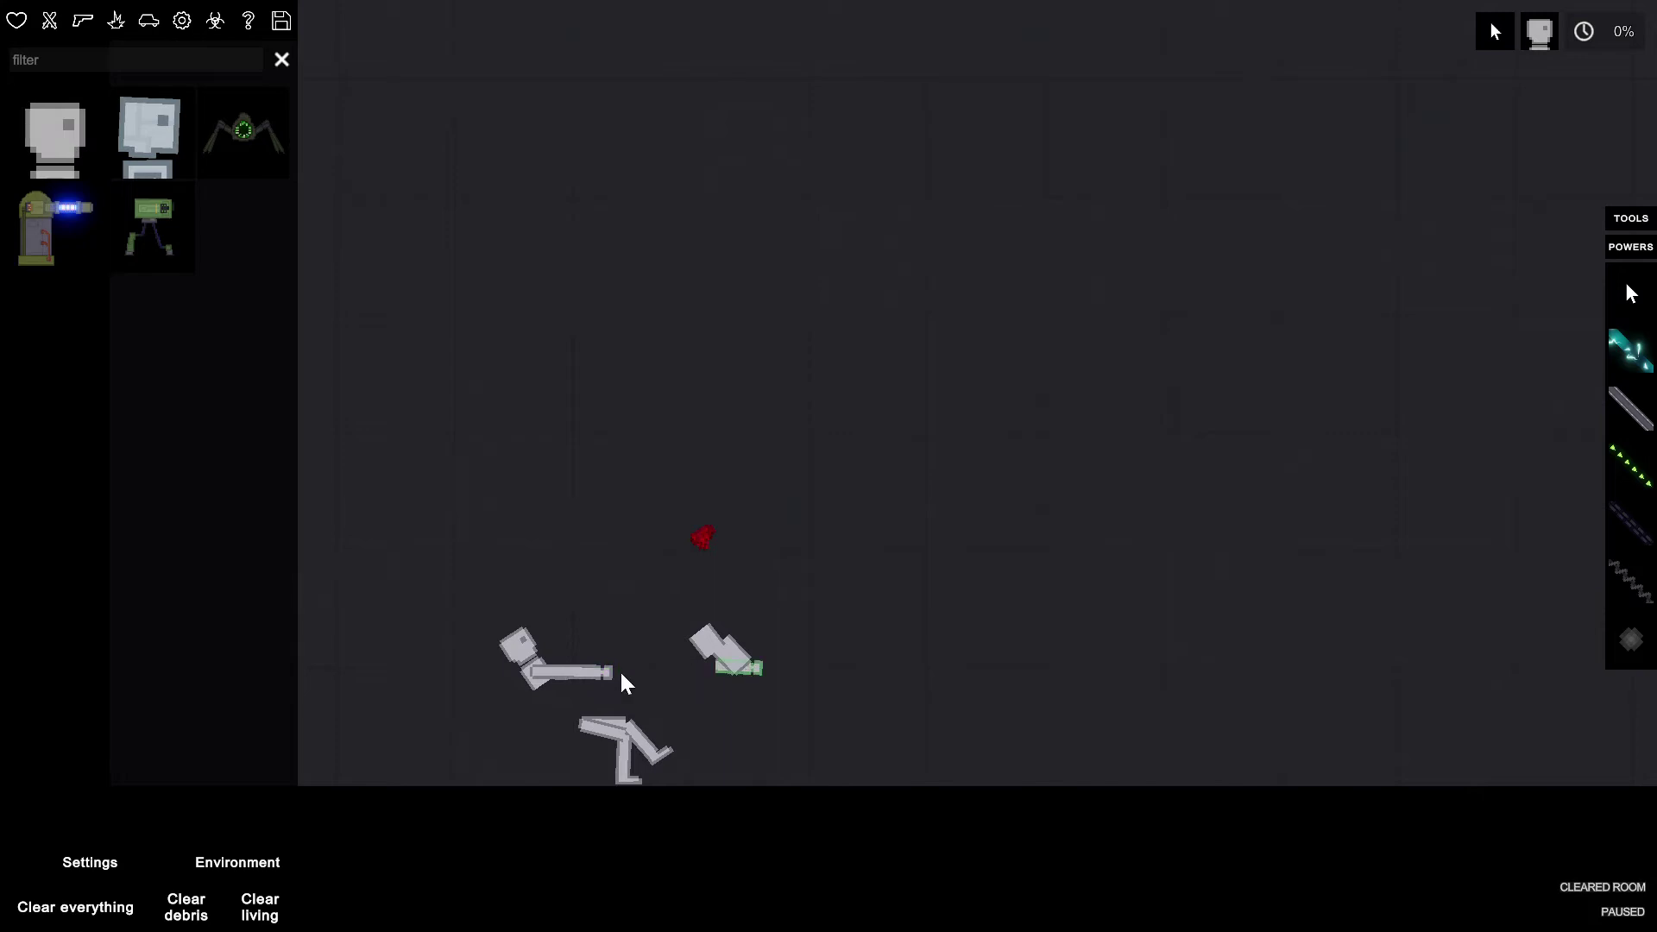
left_click_drag(590, 671, 845, 647)
left_click_drag(648, 739, 608, 667)
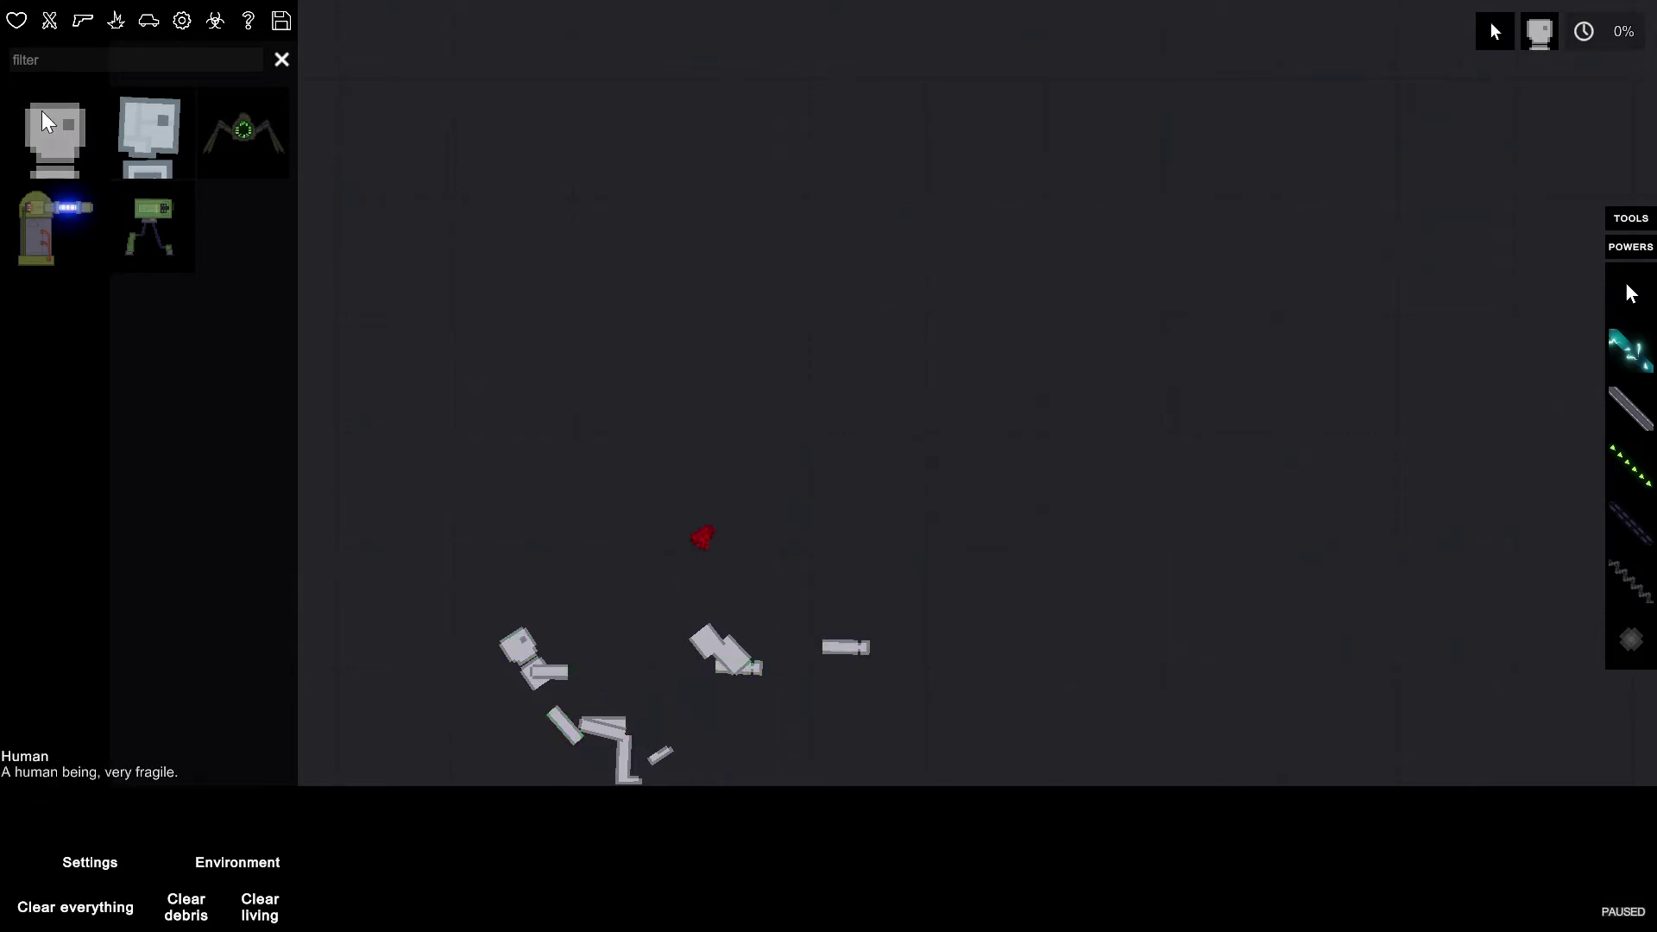
key("space")
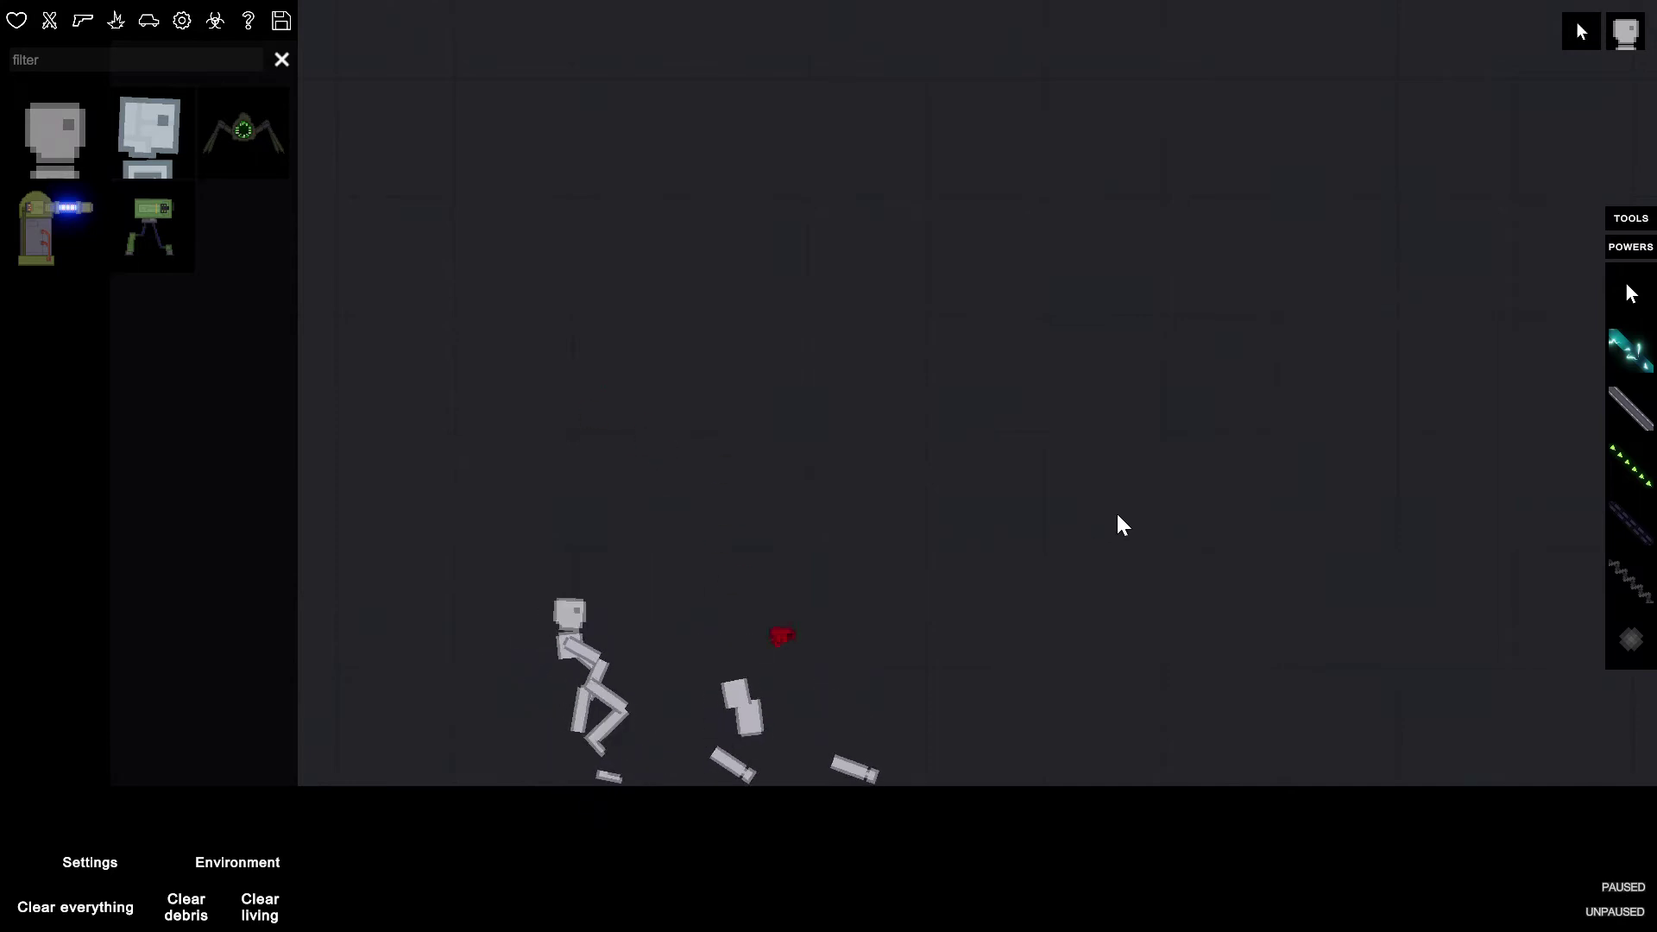
left_click(1117, 508)
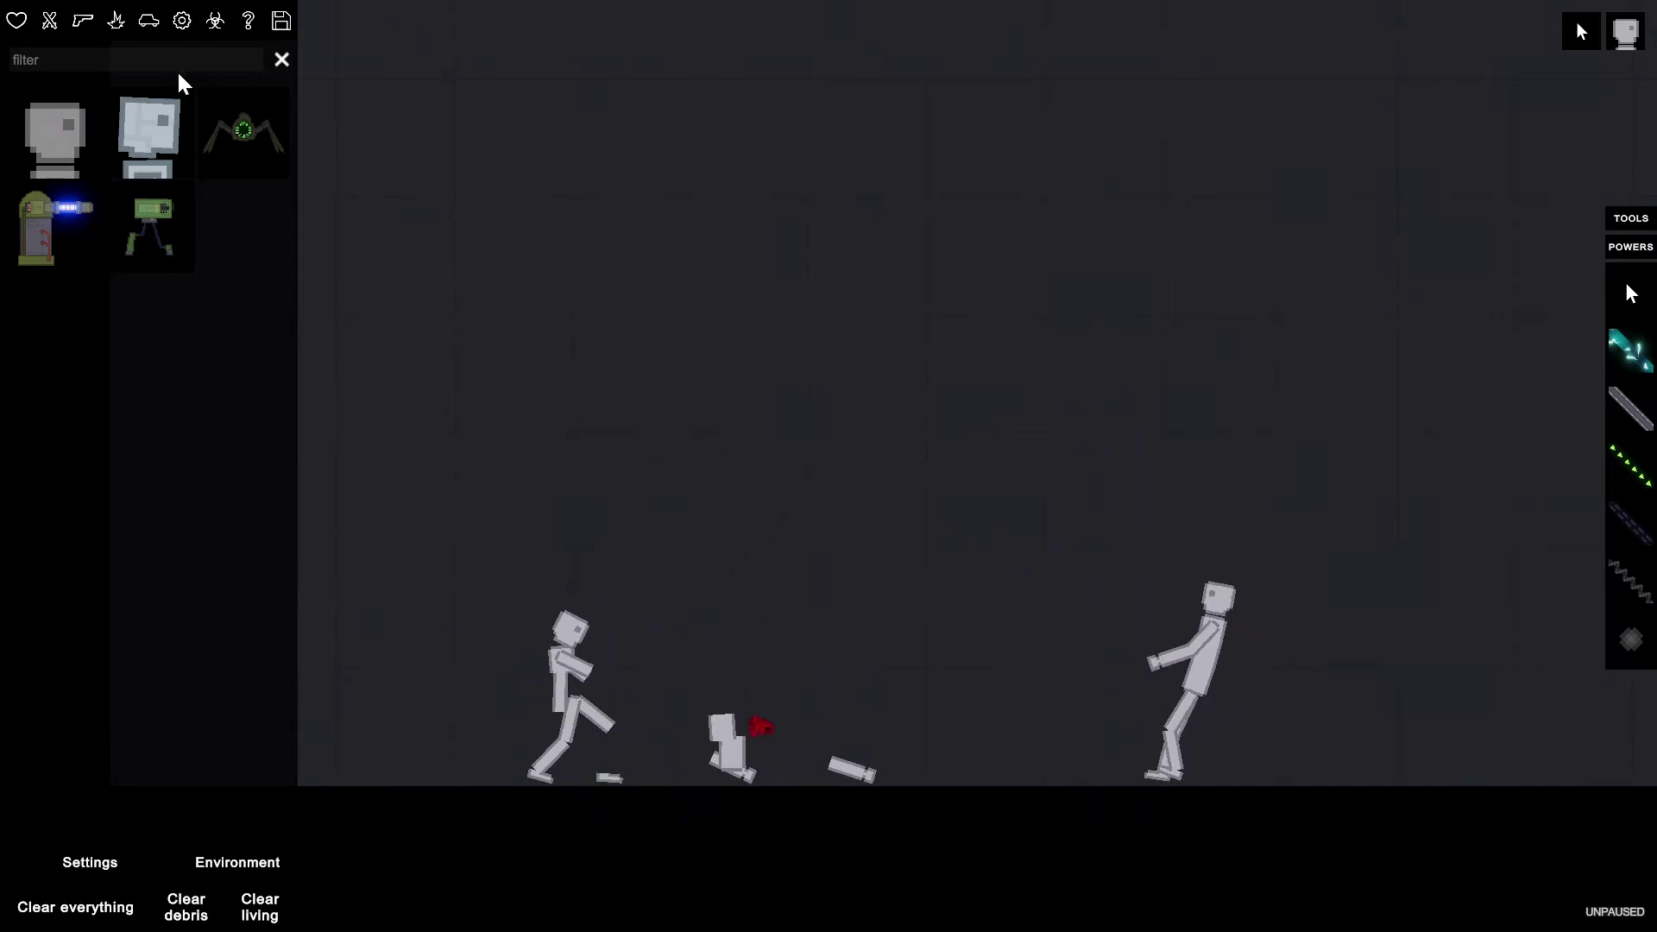
left_click(81, 19)
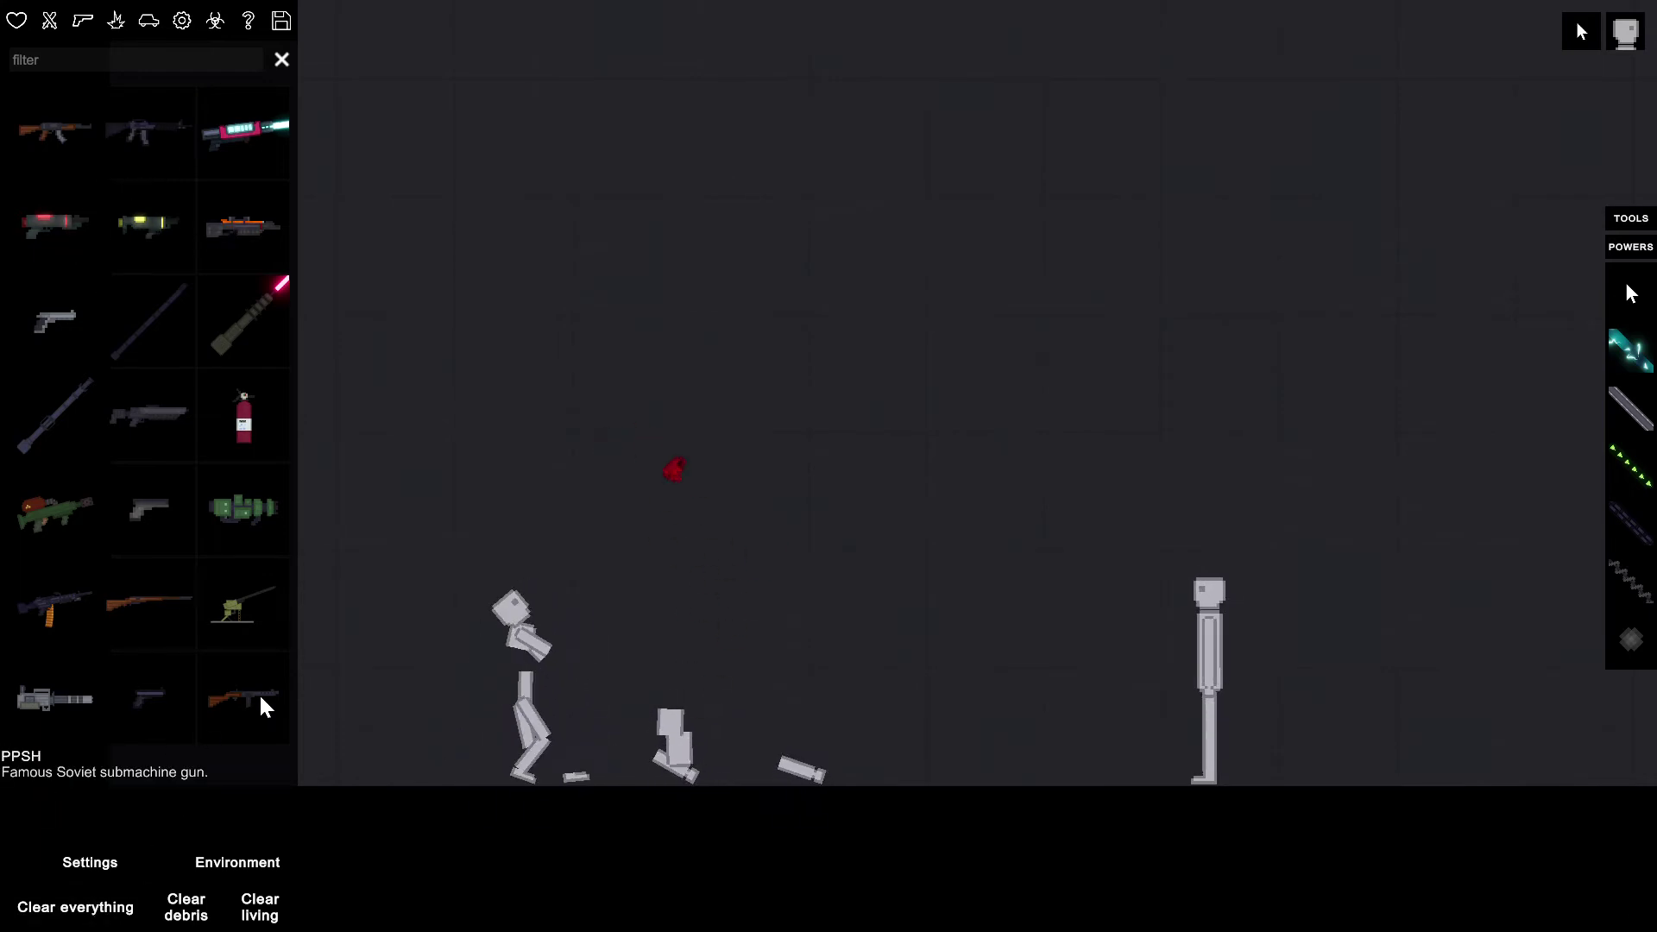
scroll(258, 692, "down", 1)
scroll(159, 664, "down", 2)
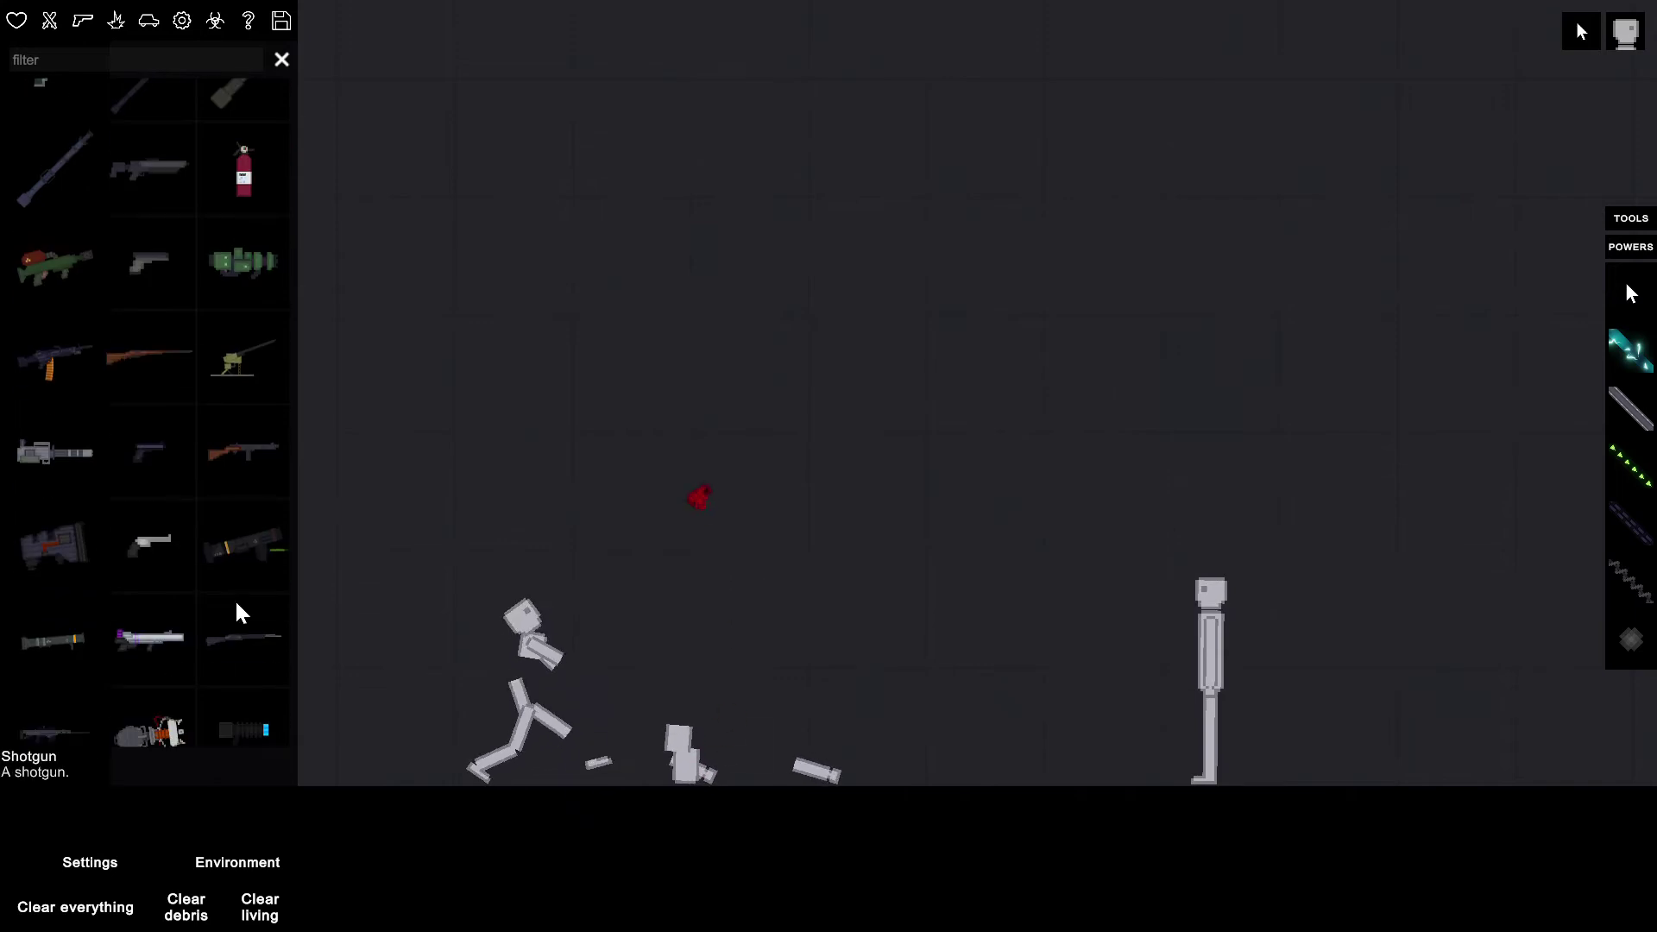
- Spawn a shotgun and blast the human repeatedly, spraying blood
left_click(248, 651)
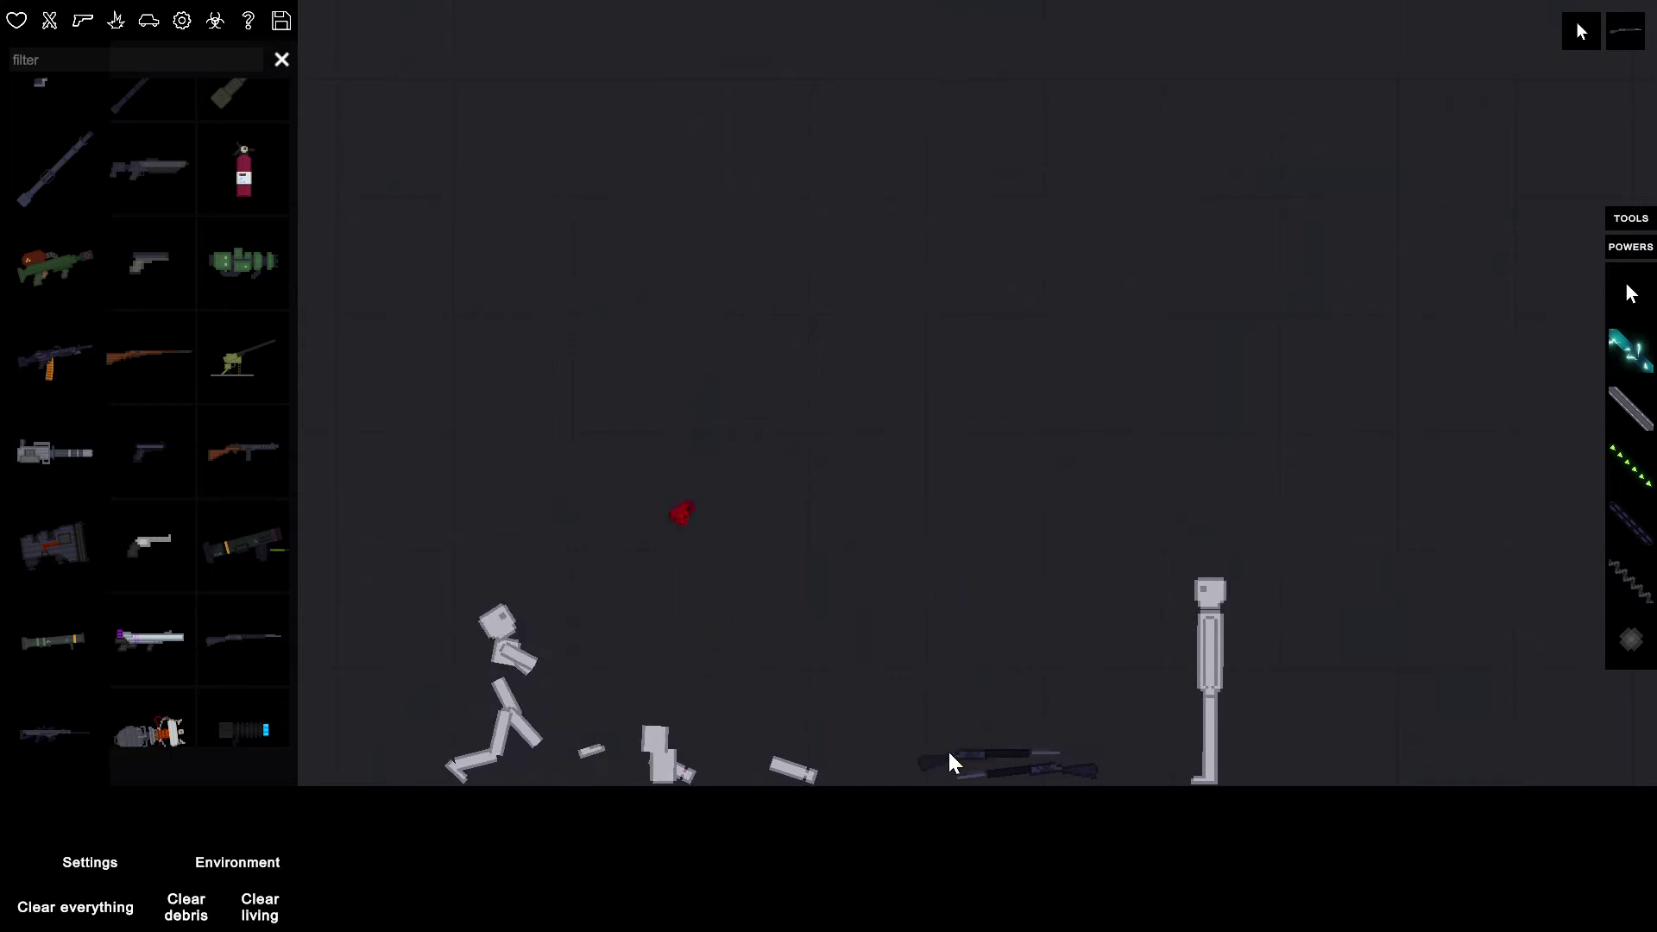
left_click_drag(945, 753, 965, 660)
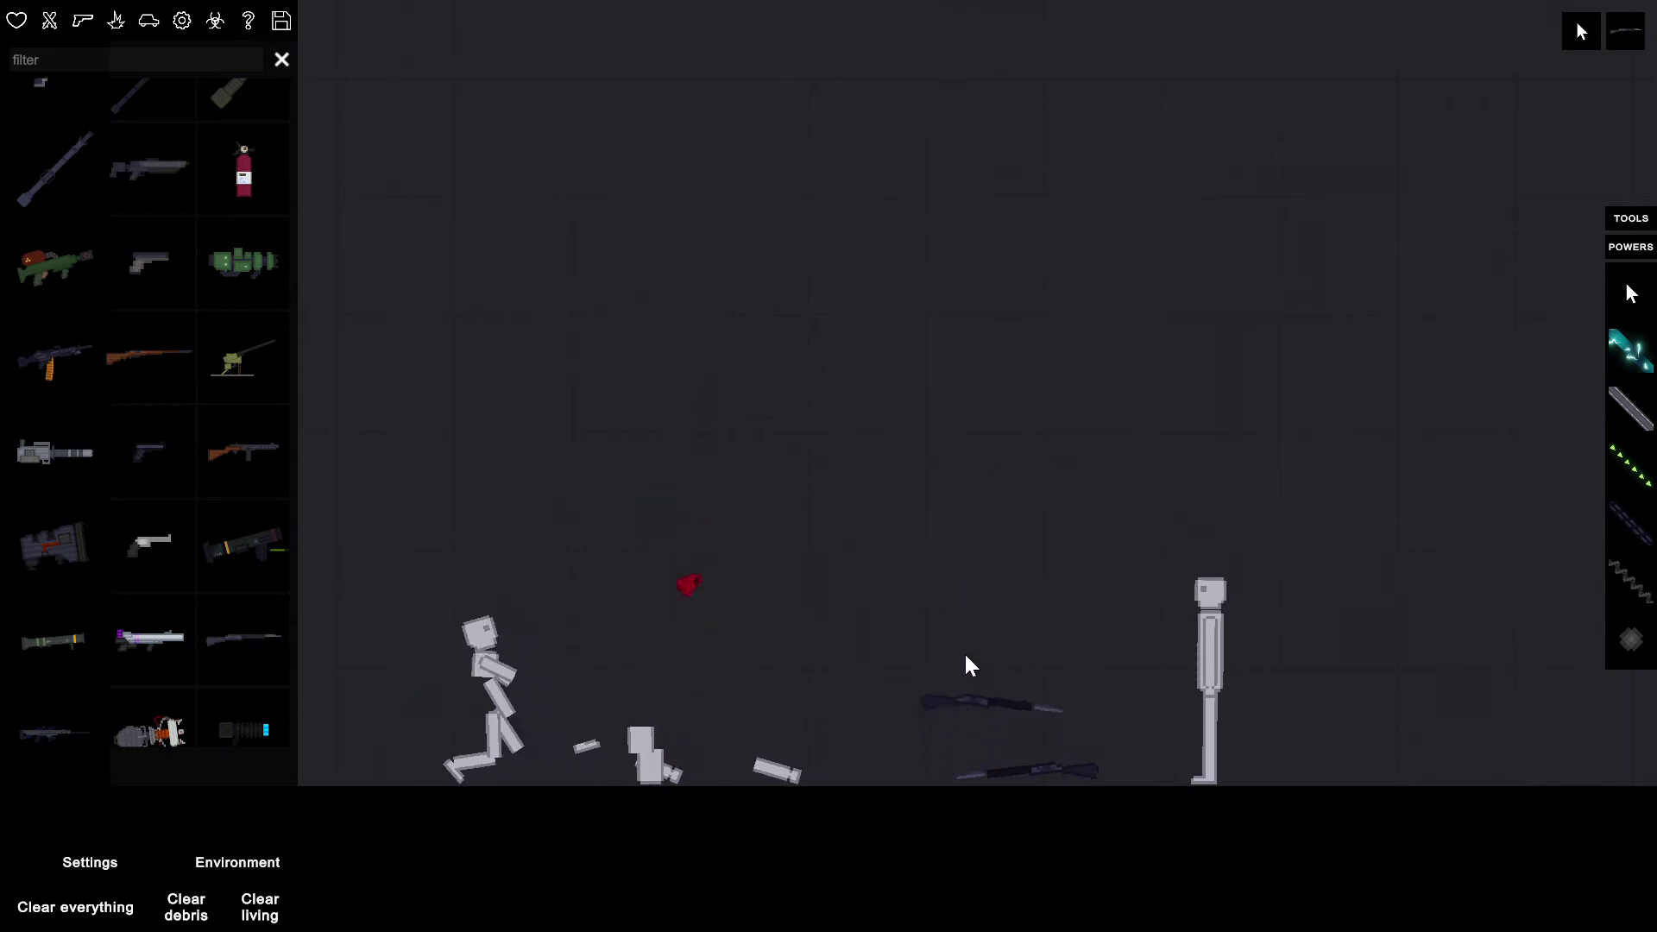
key("f")
mouse_move(1095, 632)
left_mouse_down()
mouse_move(1149, 566)
mouse_move(1293, 639)
left_mouse_up()
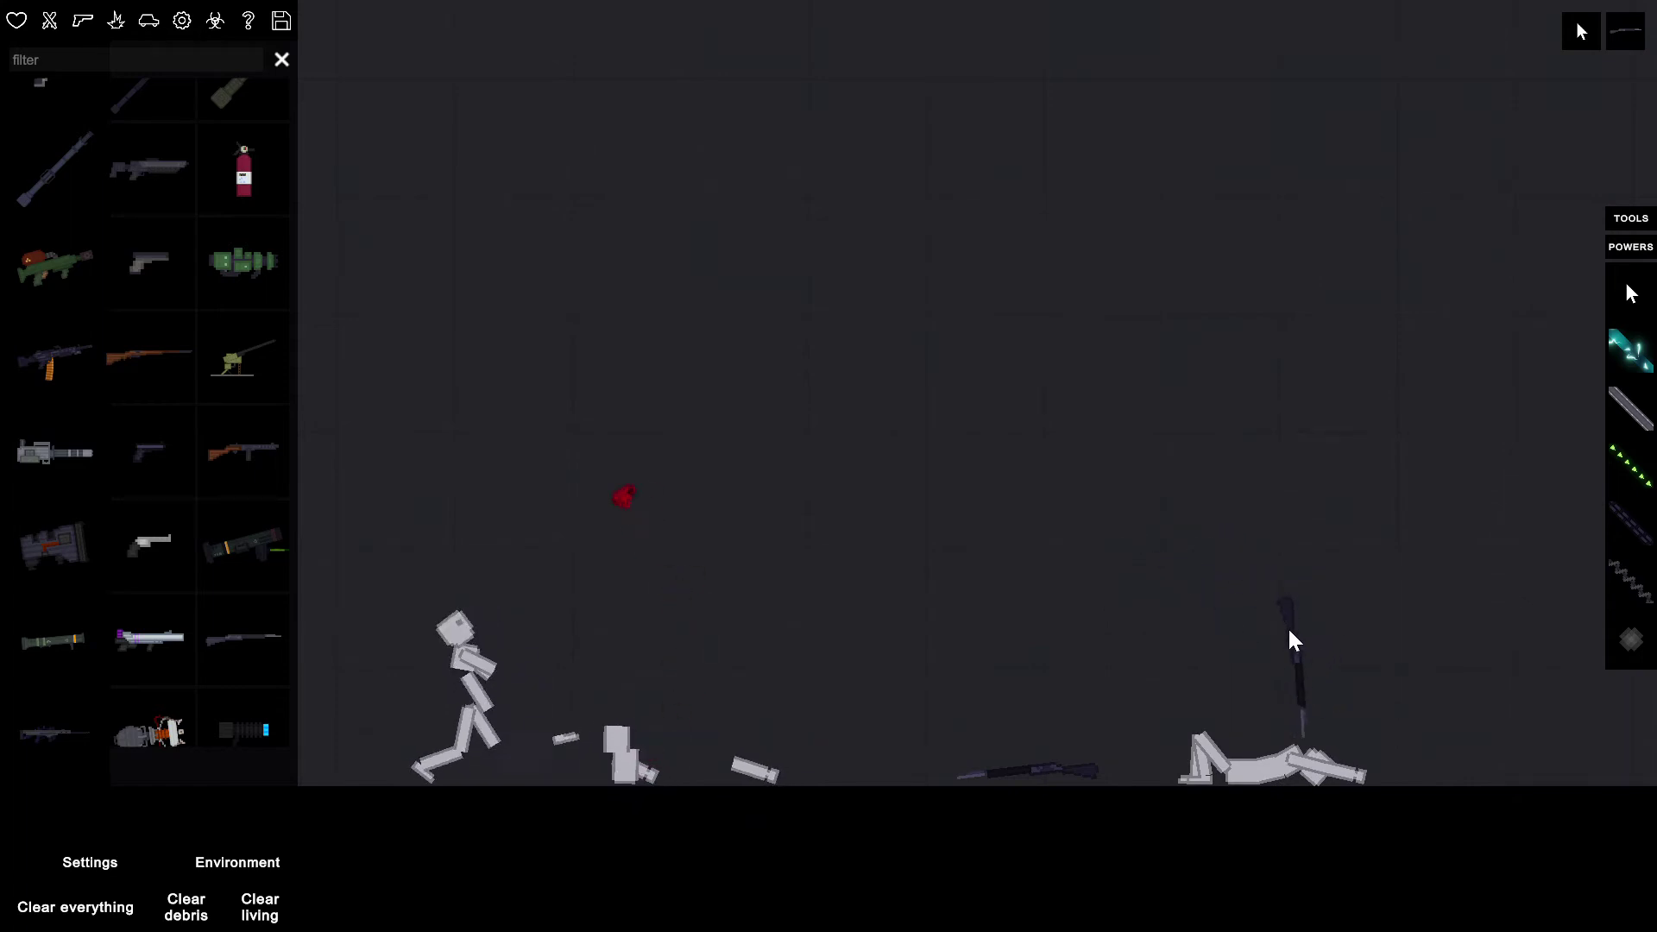
key("f")
mouse_move(1293, 639)
left_mouse_down()
mouse_move(1269, 573)
mouse_move(1243, 585)
mouse_move(1272, 522)
left_mouse_up()
key("f")
key("f")
key("f")
key("f")
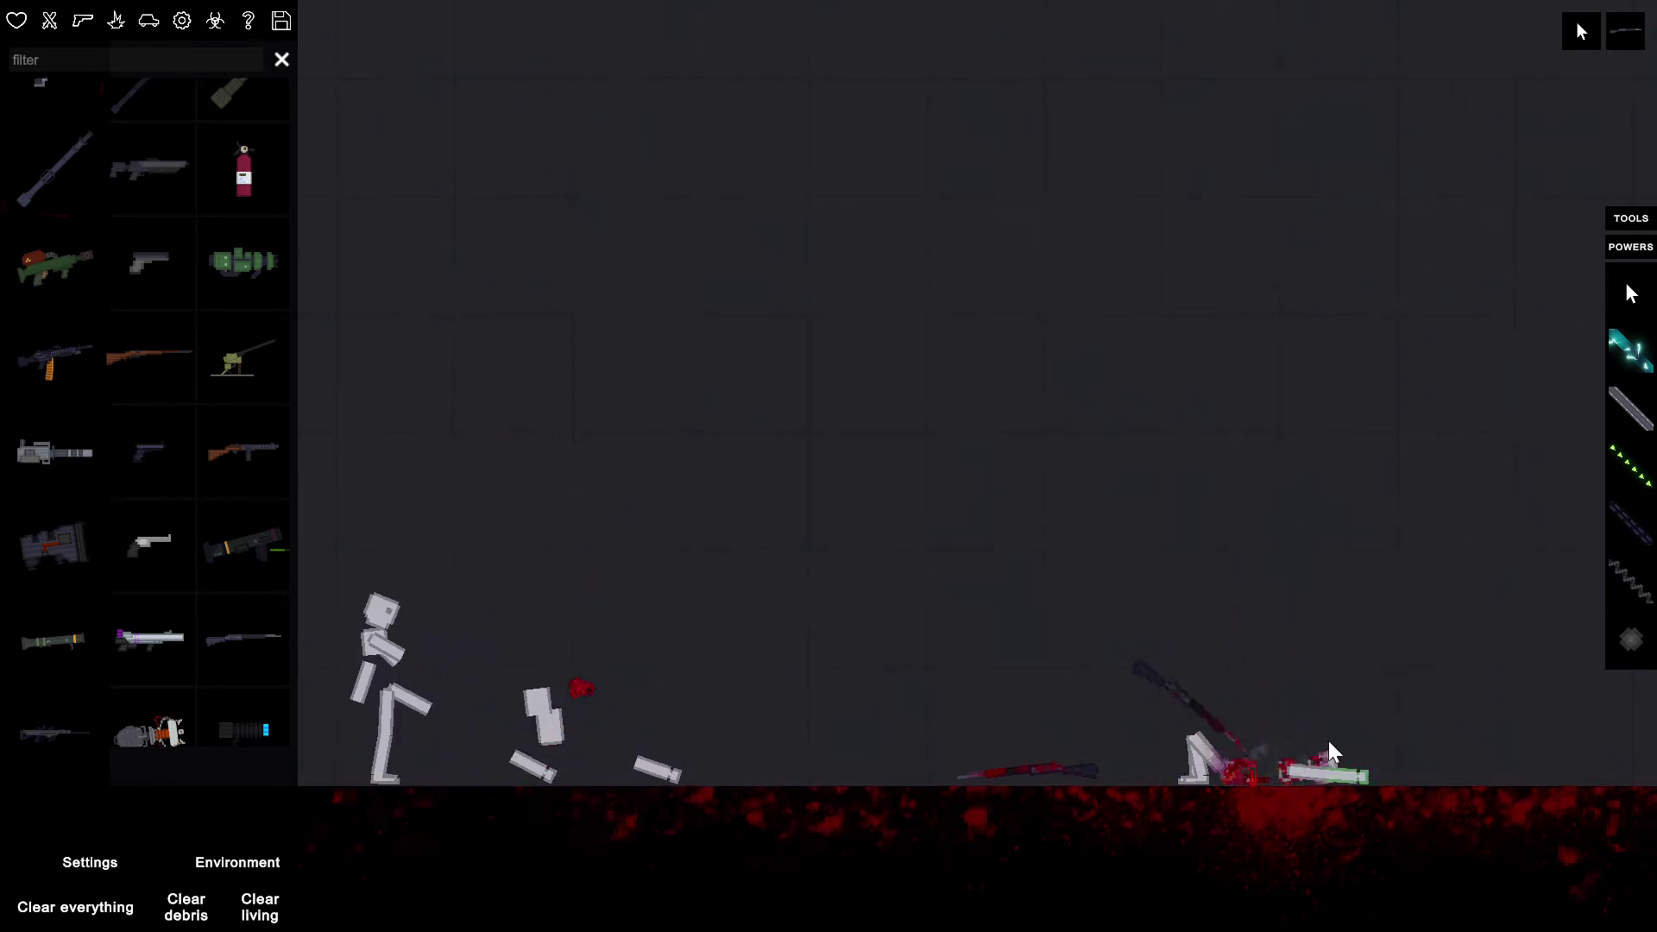
- Drag the shot body right and lift the severed bloody leg high
left_click_drag(1350, 744, 1383, 702)
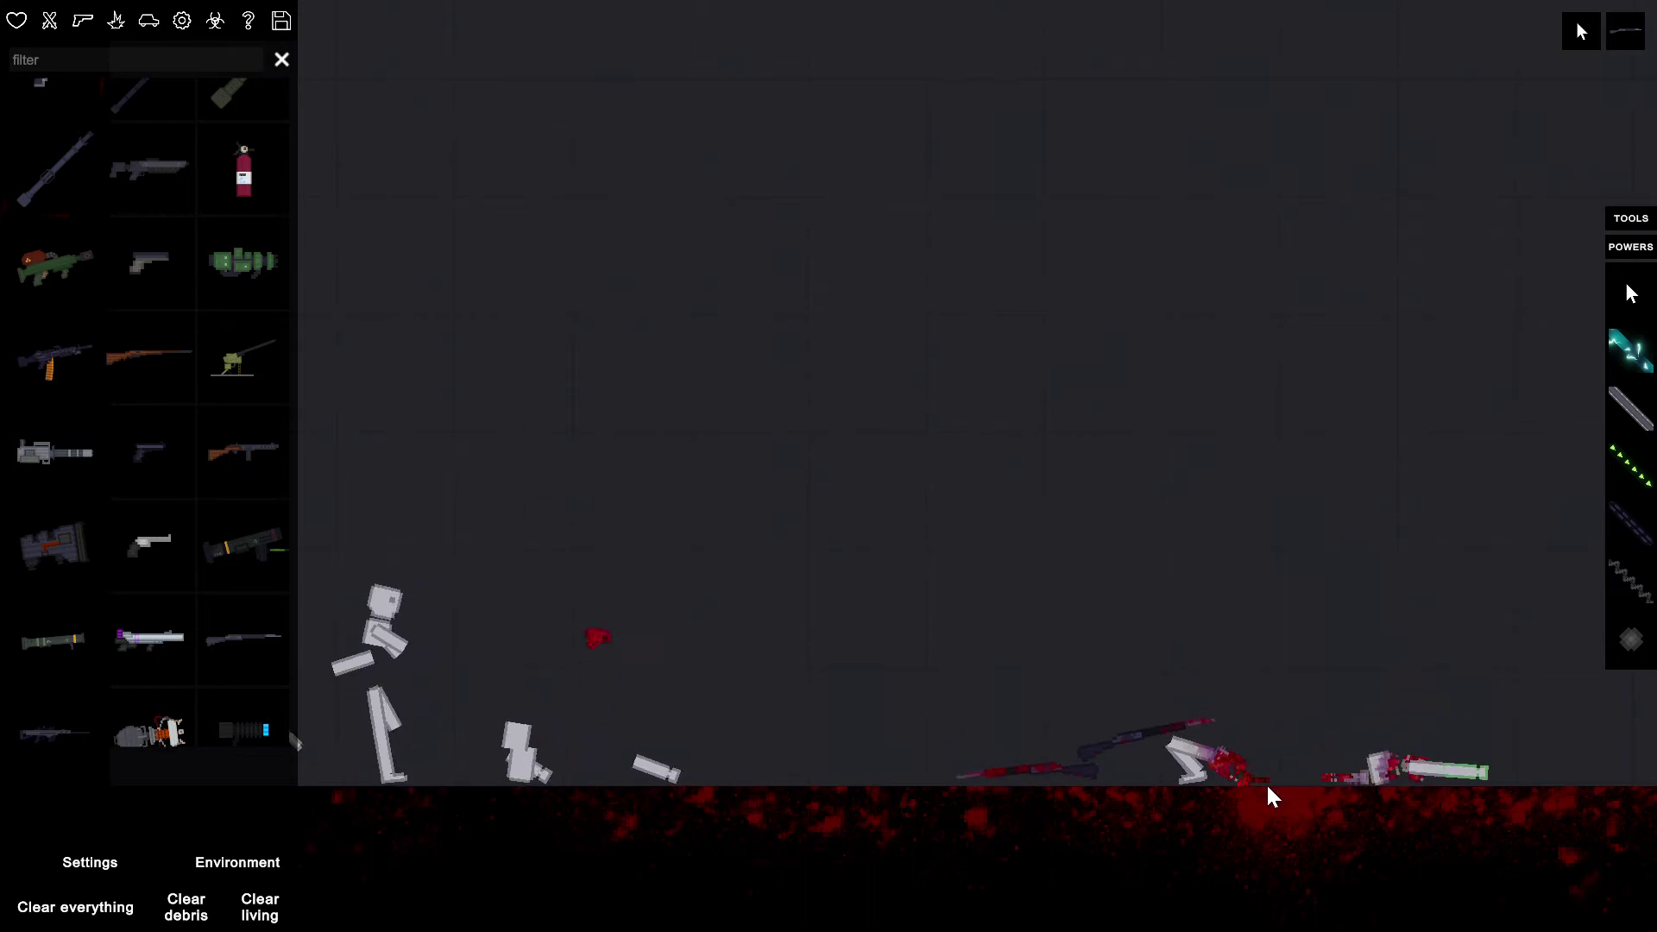
left_click_drag(1238, 772, 1202, 555)
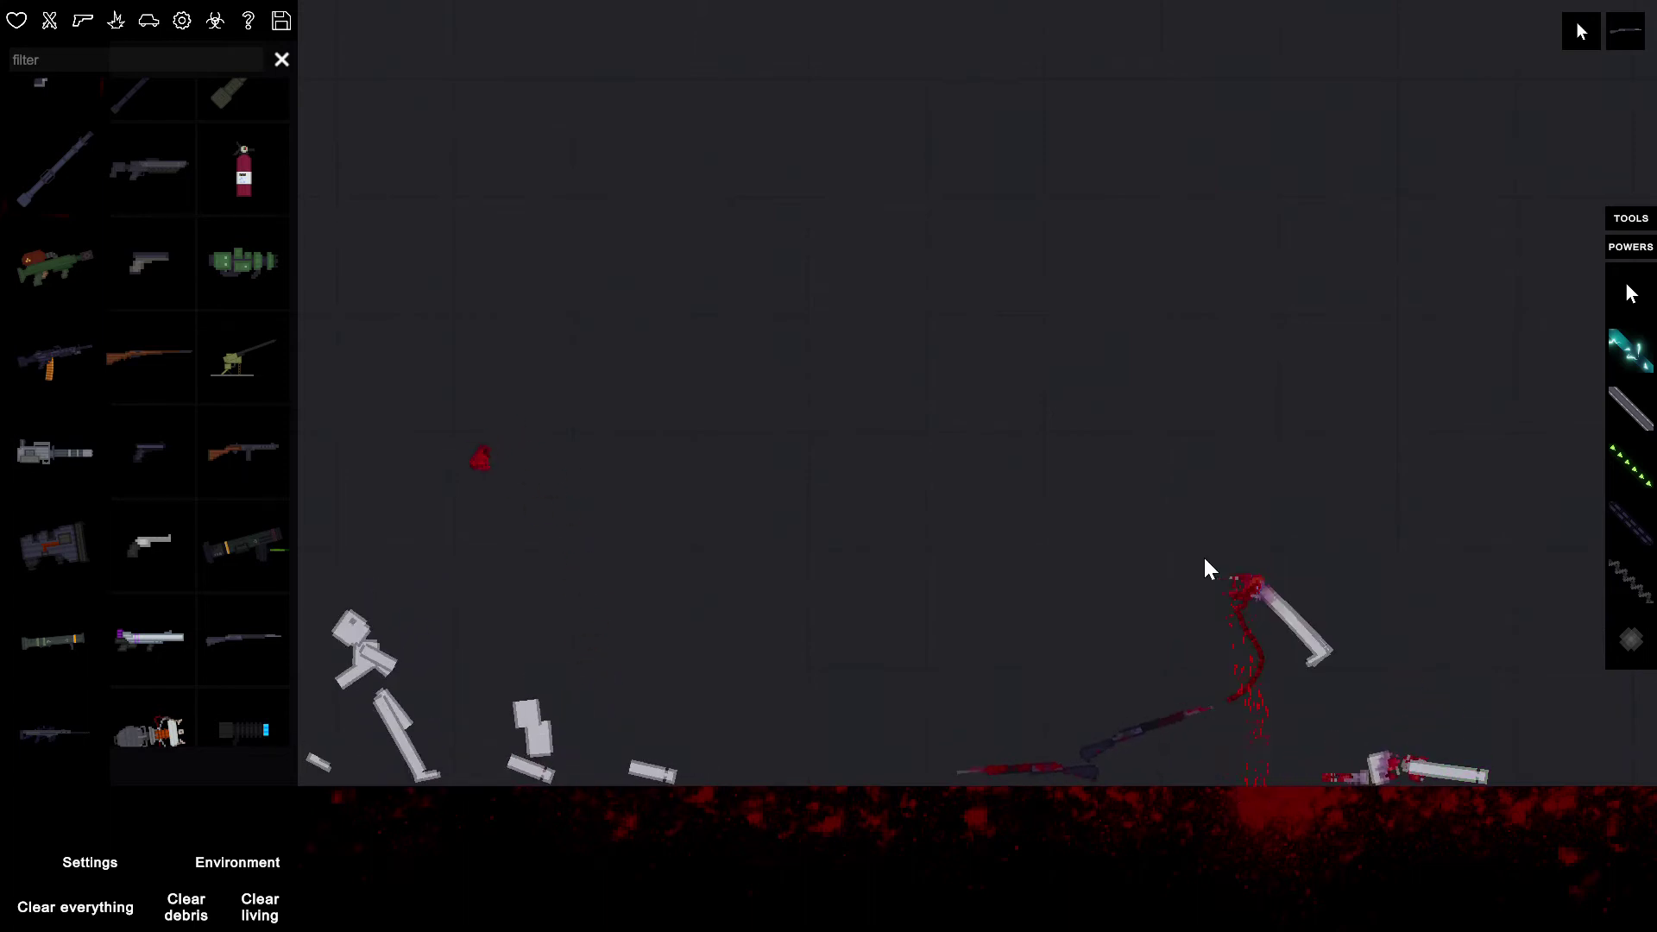
left_click_drag(1202, 555, 1155, 250)
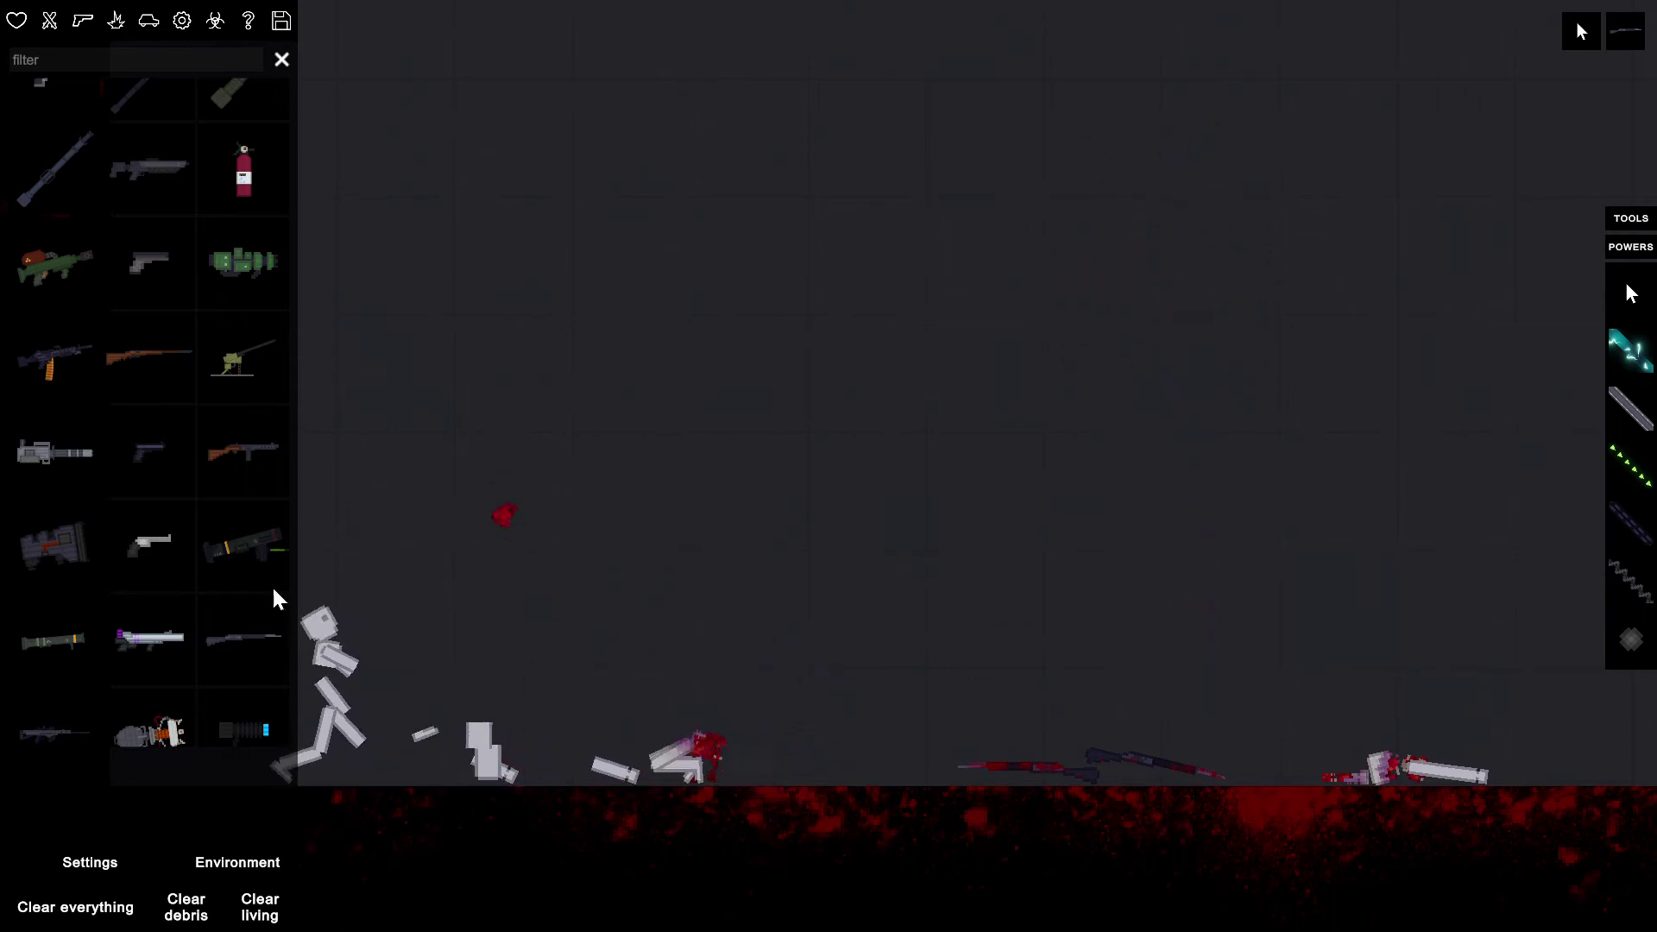
scroll(204, 518, "down", 1)
scroll(205, 515, "down", 2)
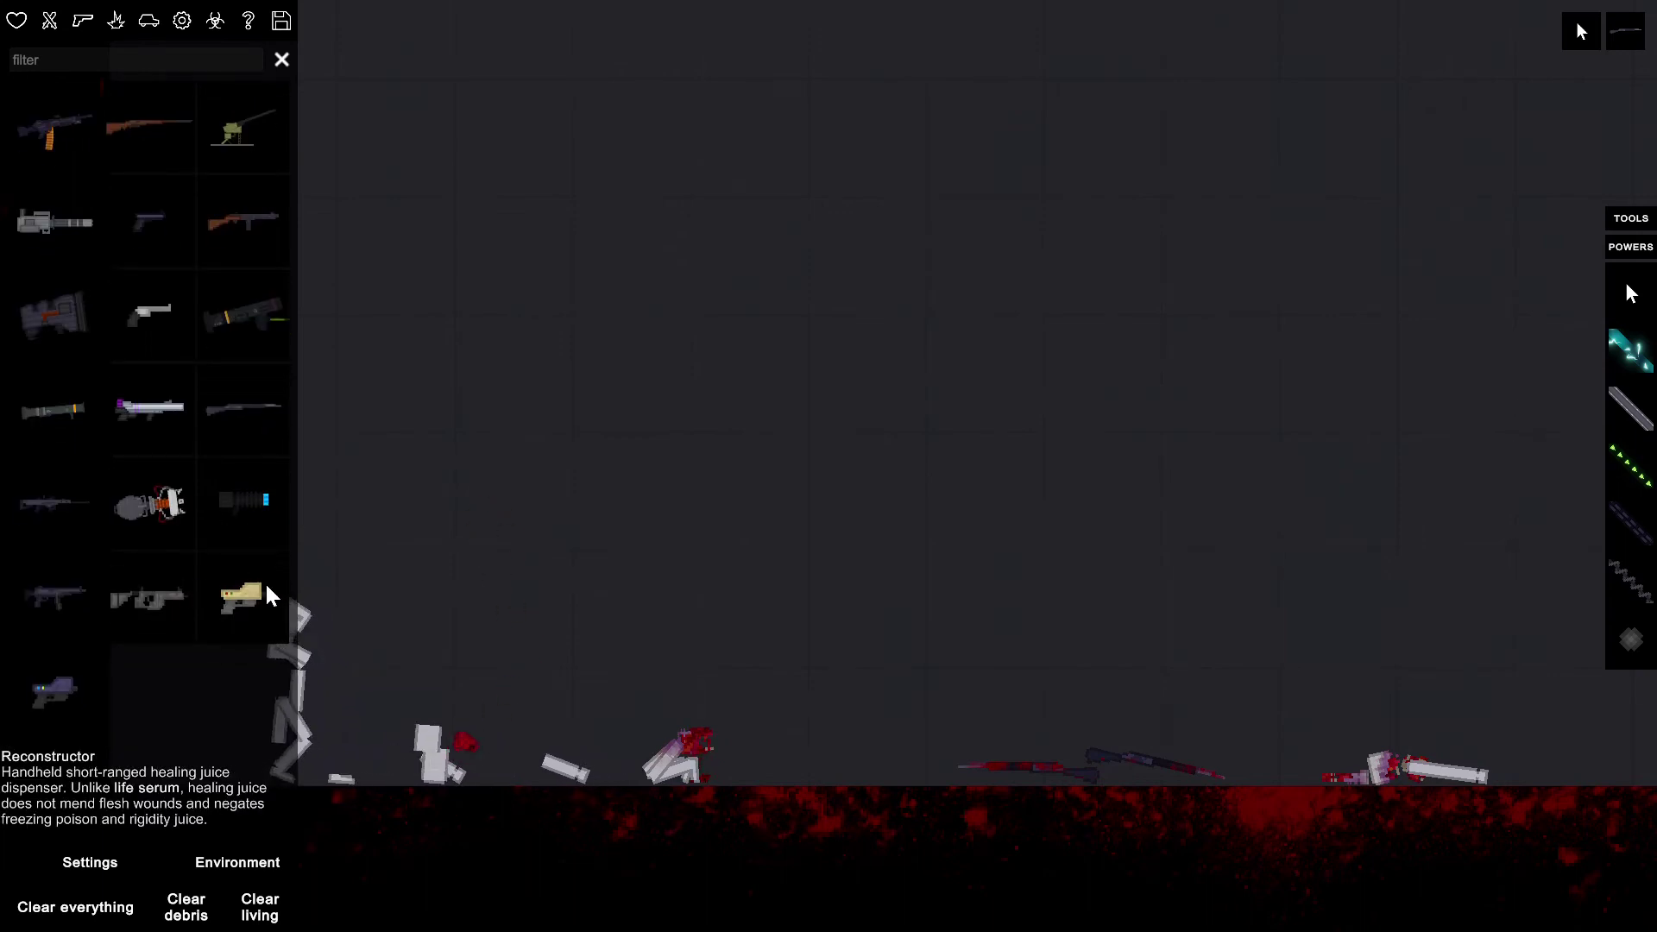
- Browse the Machinery and Firearms catalogues, end on Humans, and pan the map
left_click(189, 22)
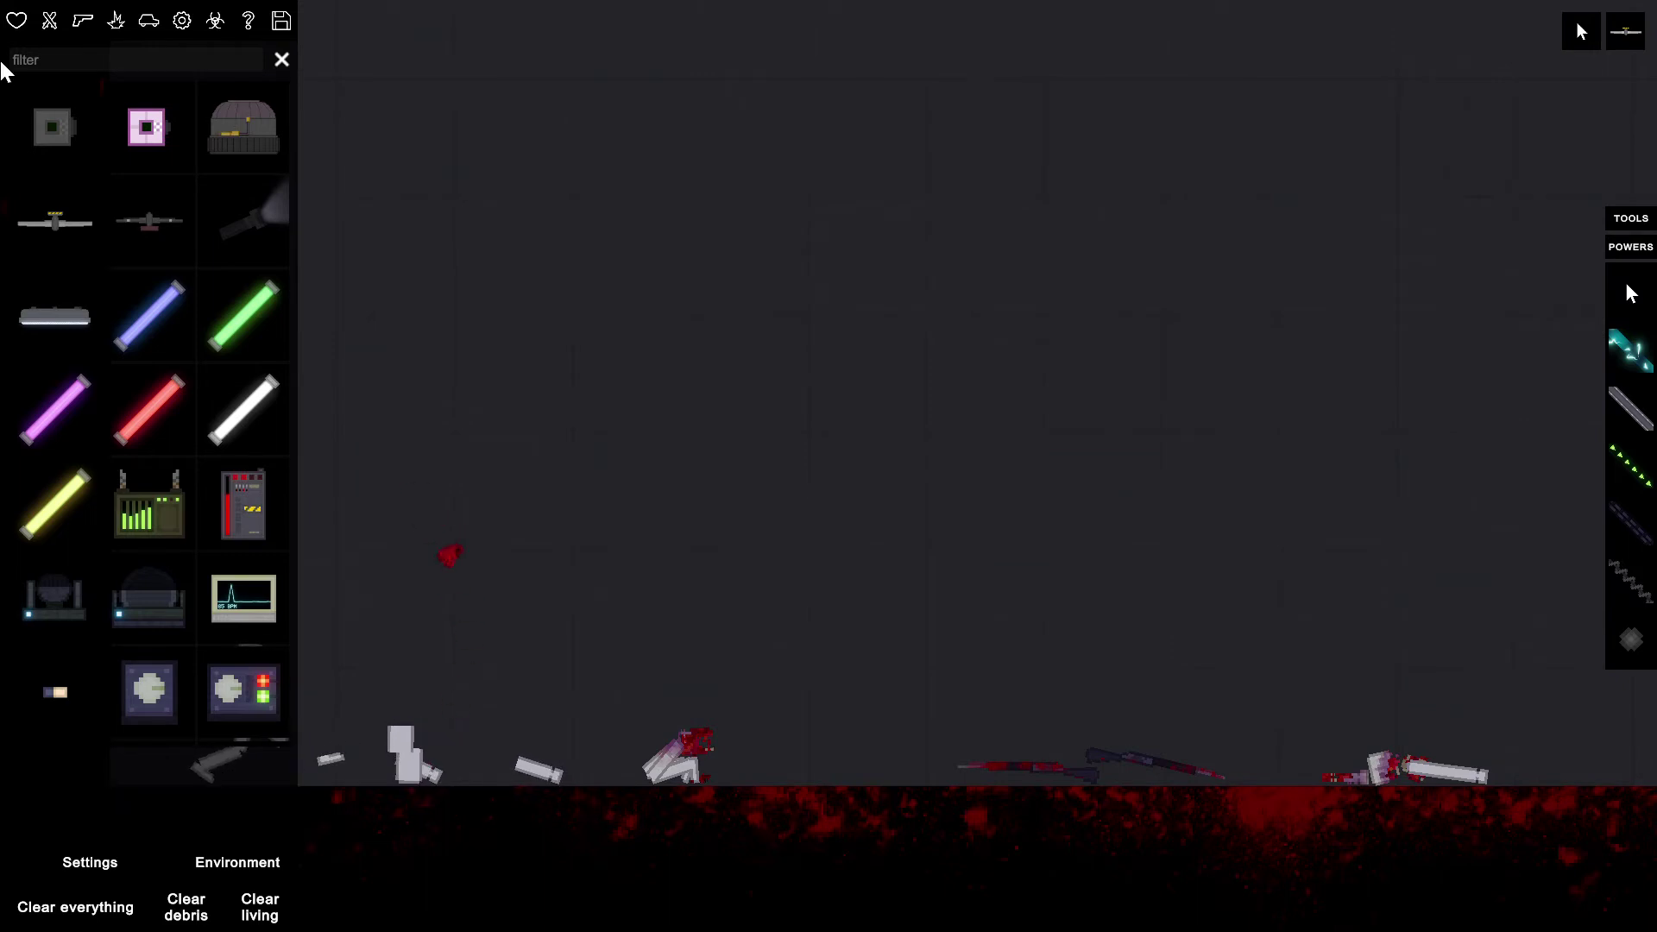
left_click(20, 23)
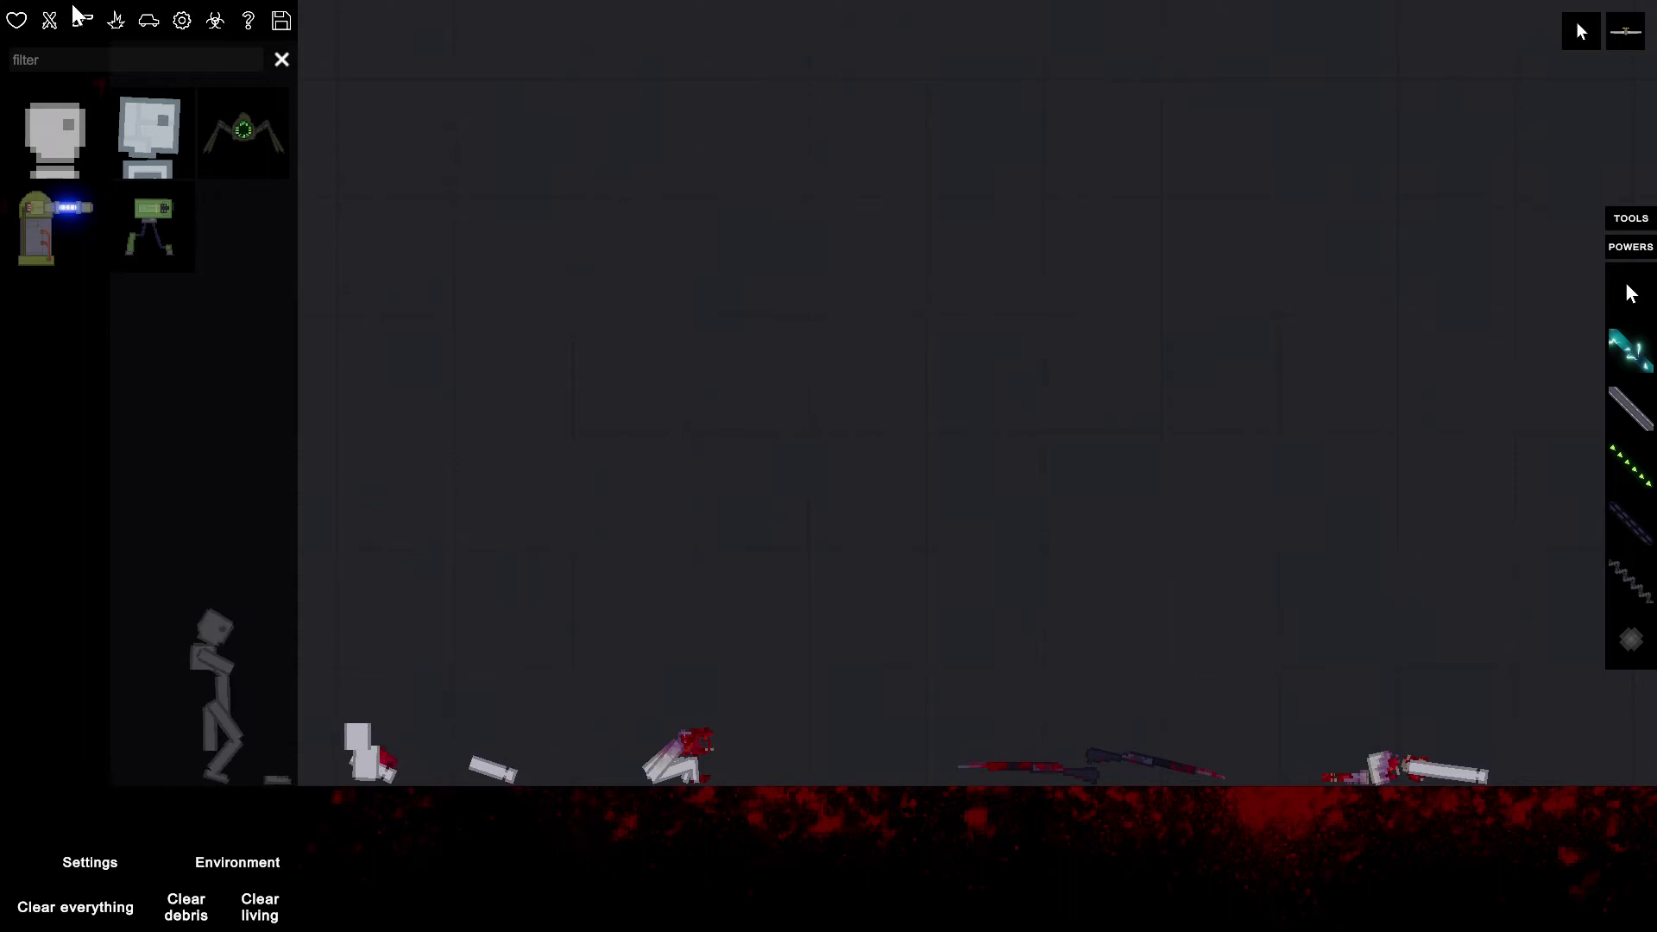
left_click(83, 20)
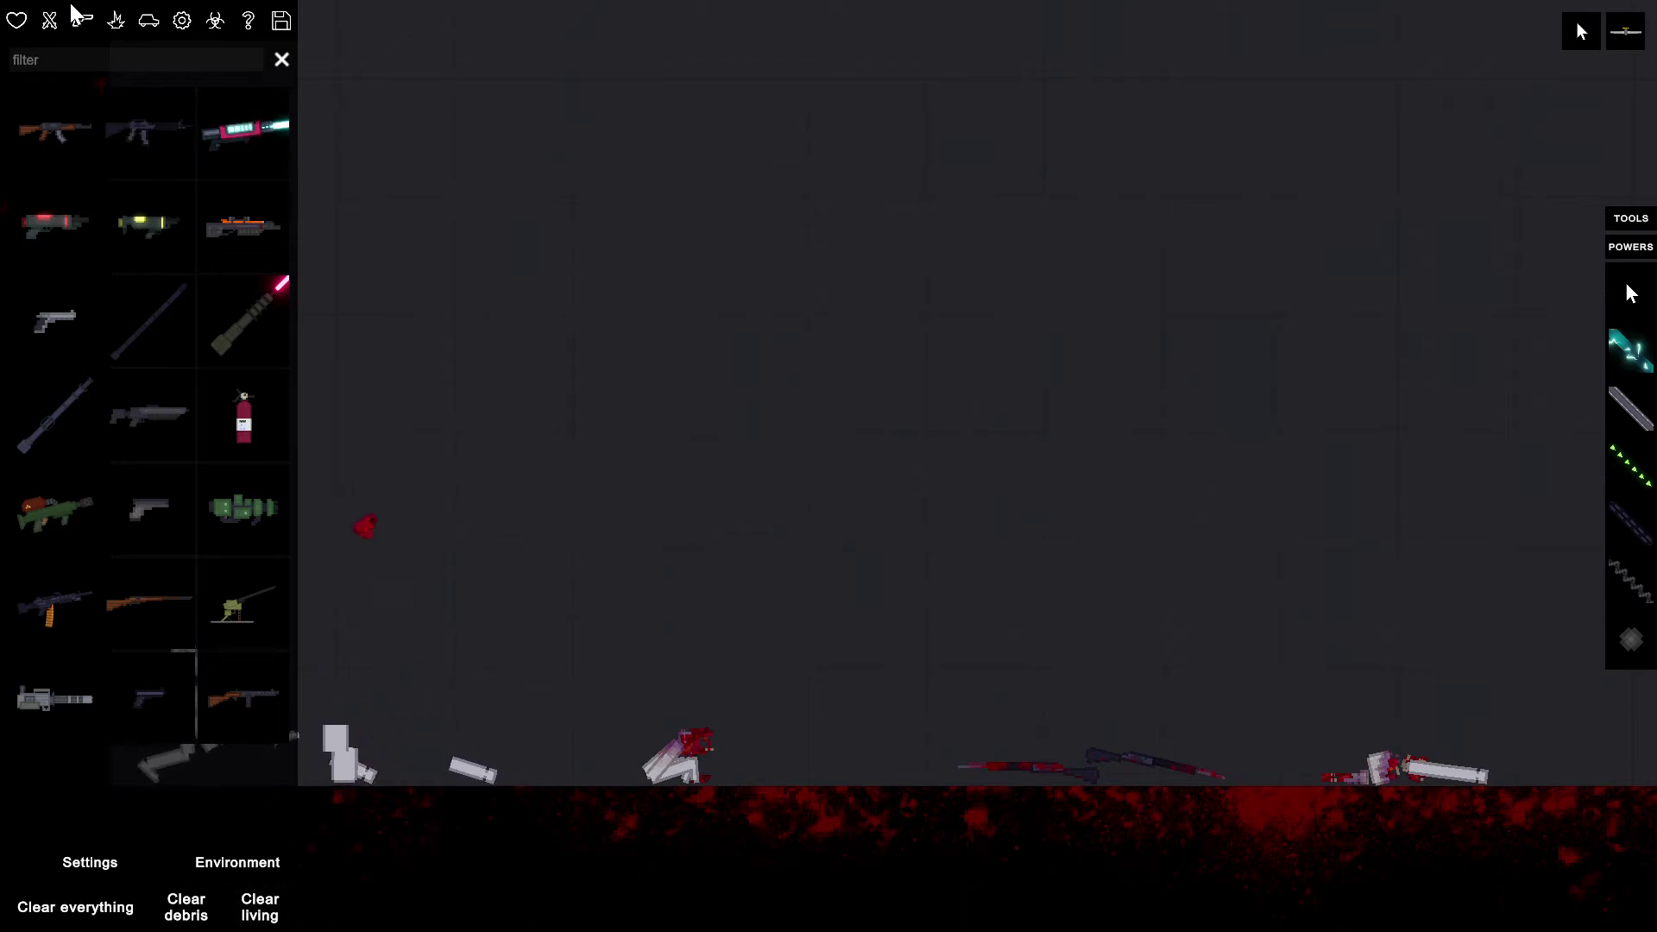
left_click(16, 20)
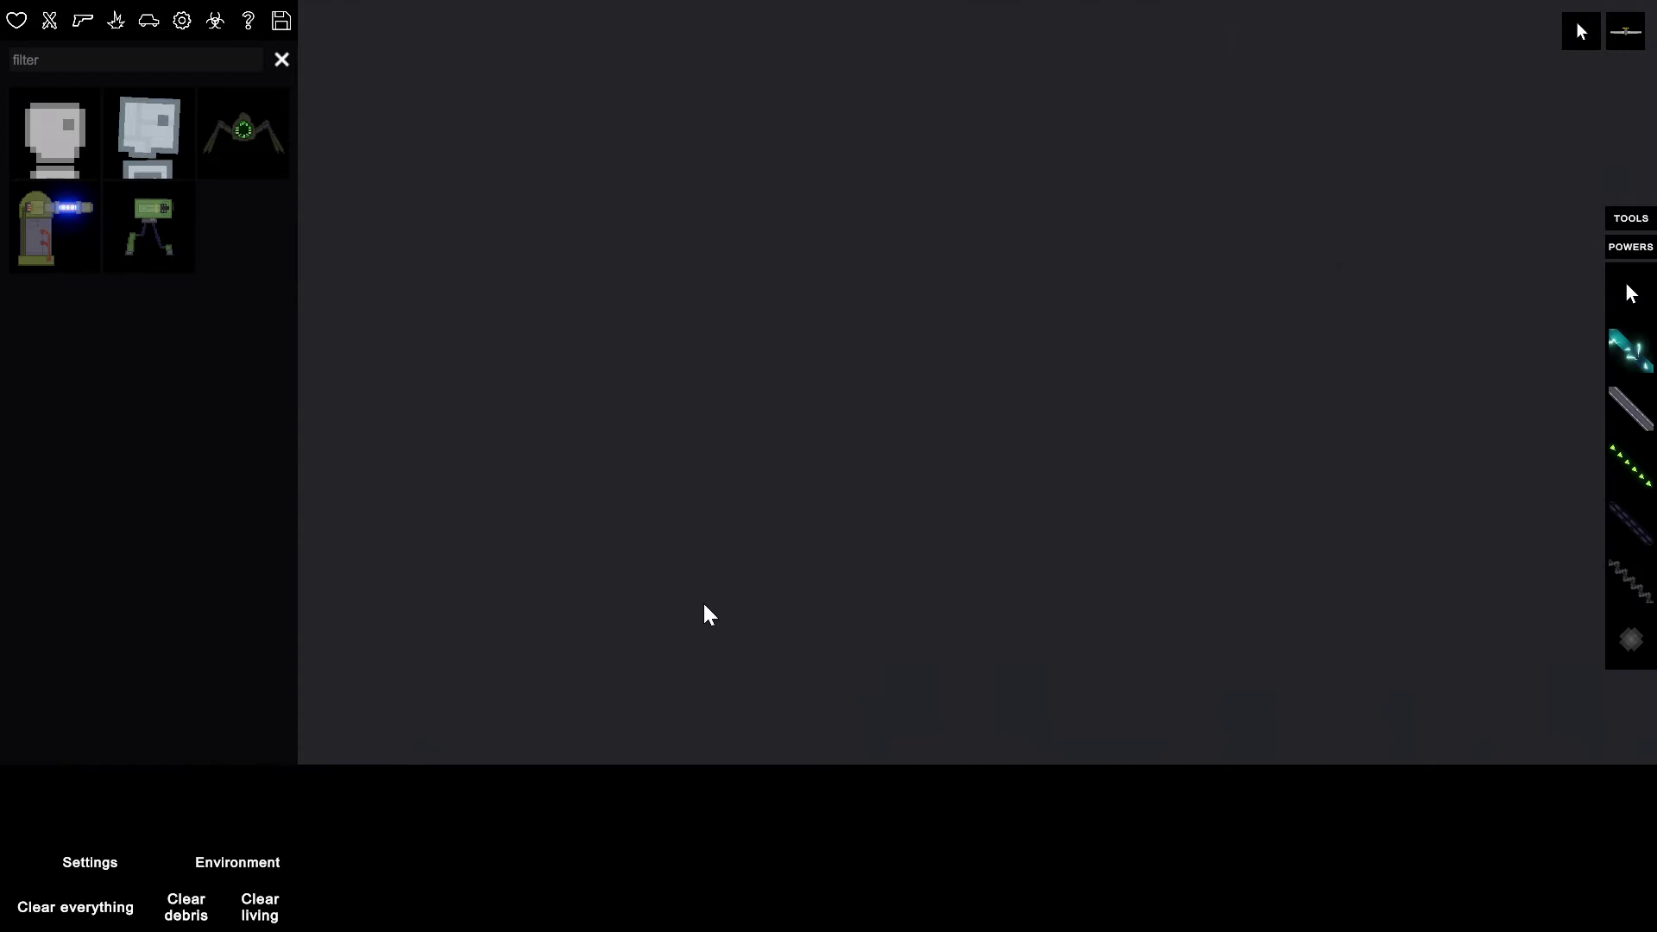
mouse_move(702, 600)
left_mouse_down()
mouse_move(713, 792)
mouse_move(932, 13)
mouse_move(711, 528)
left_mouse_up()
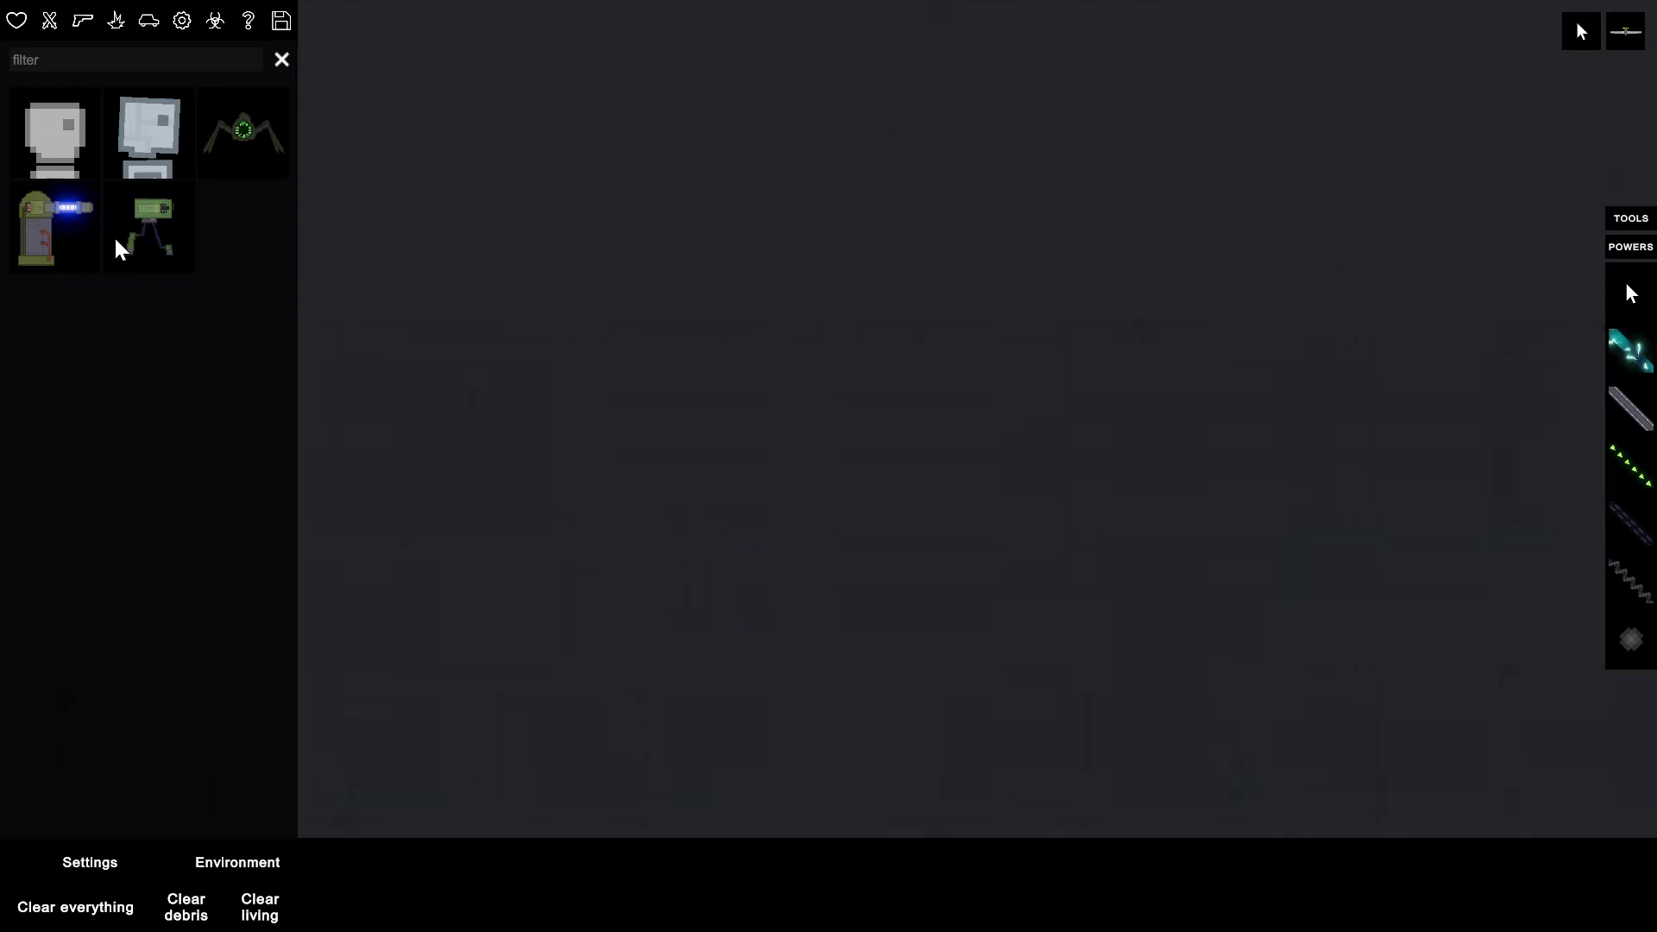
- Spawn a human on the right and drop a Melee axe on the floor nearby
left_click(65, 116)
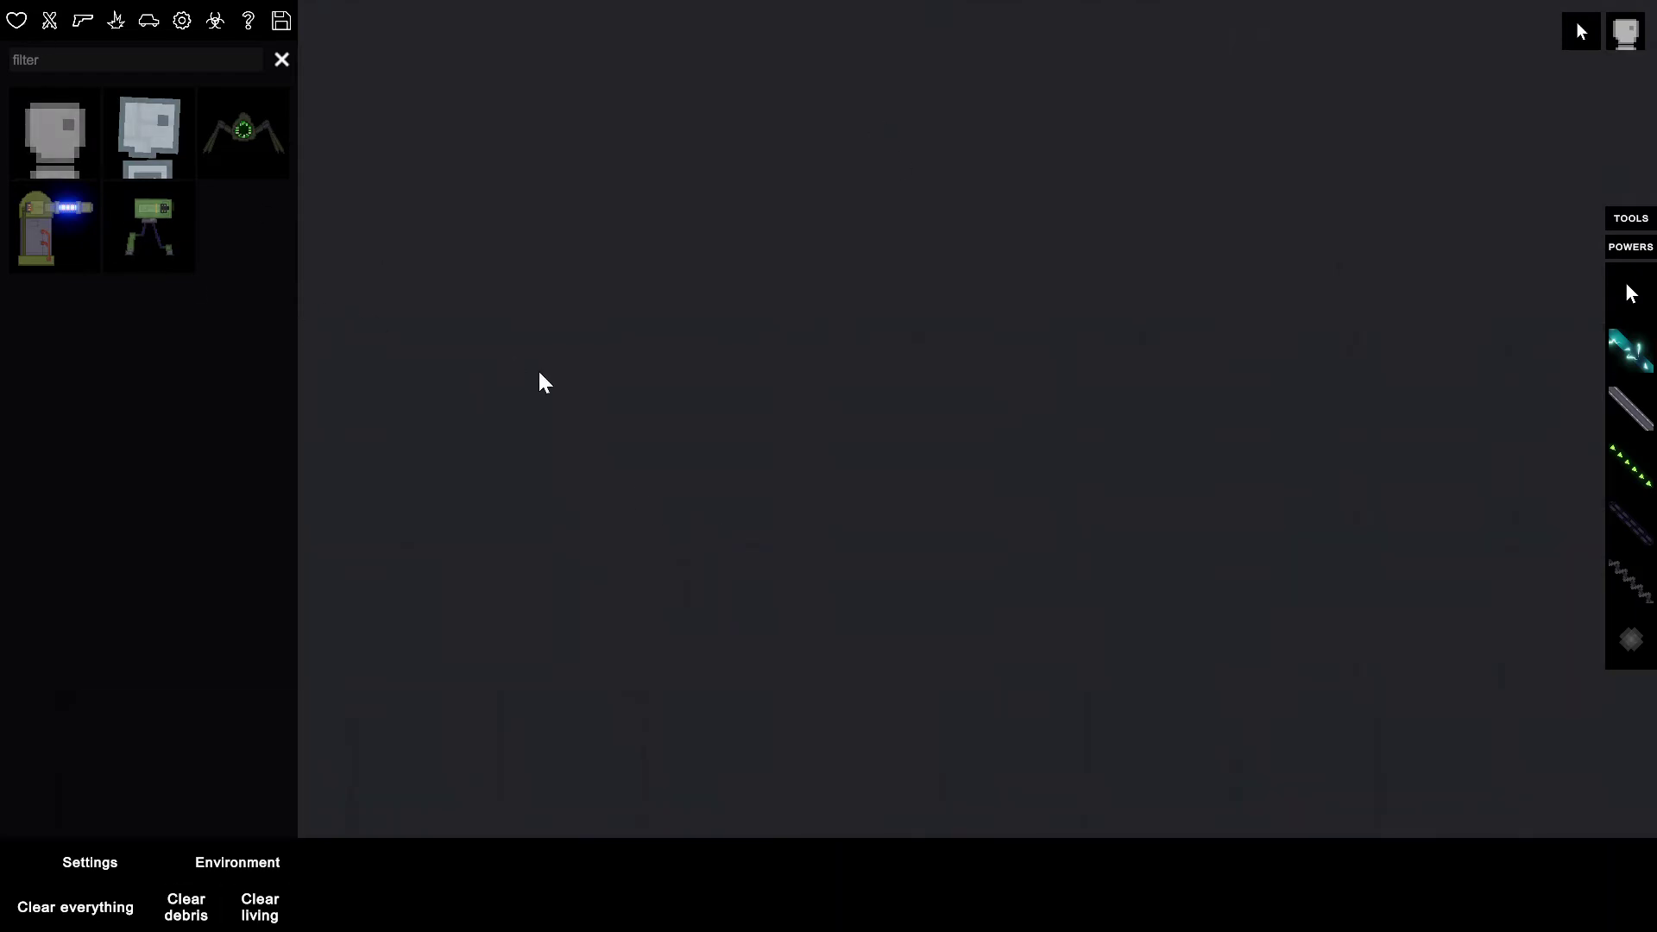
left_click(1109, 532)
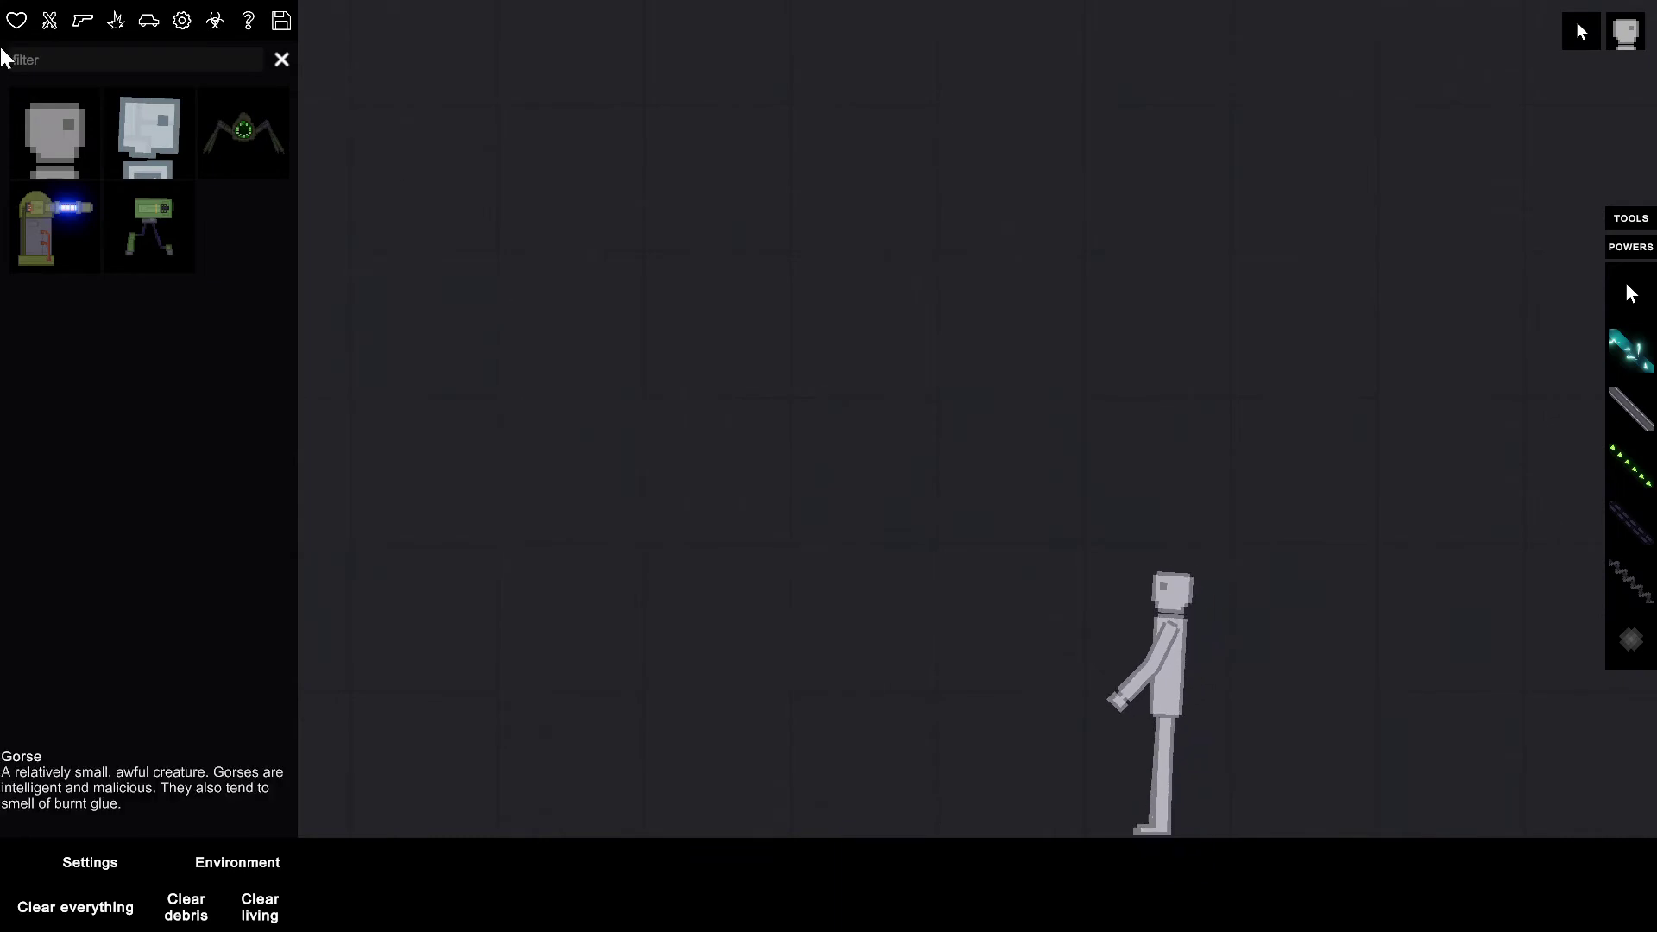
left_click(50, 20)
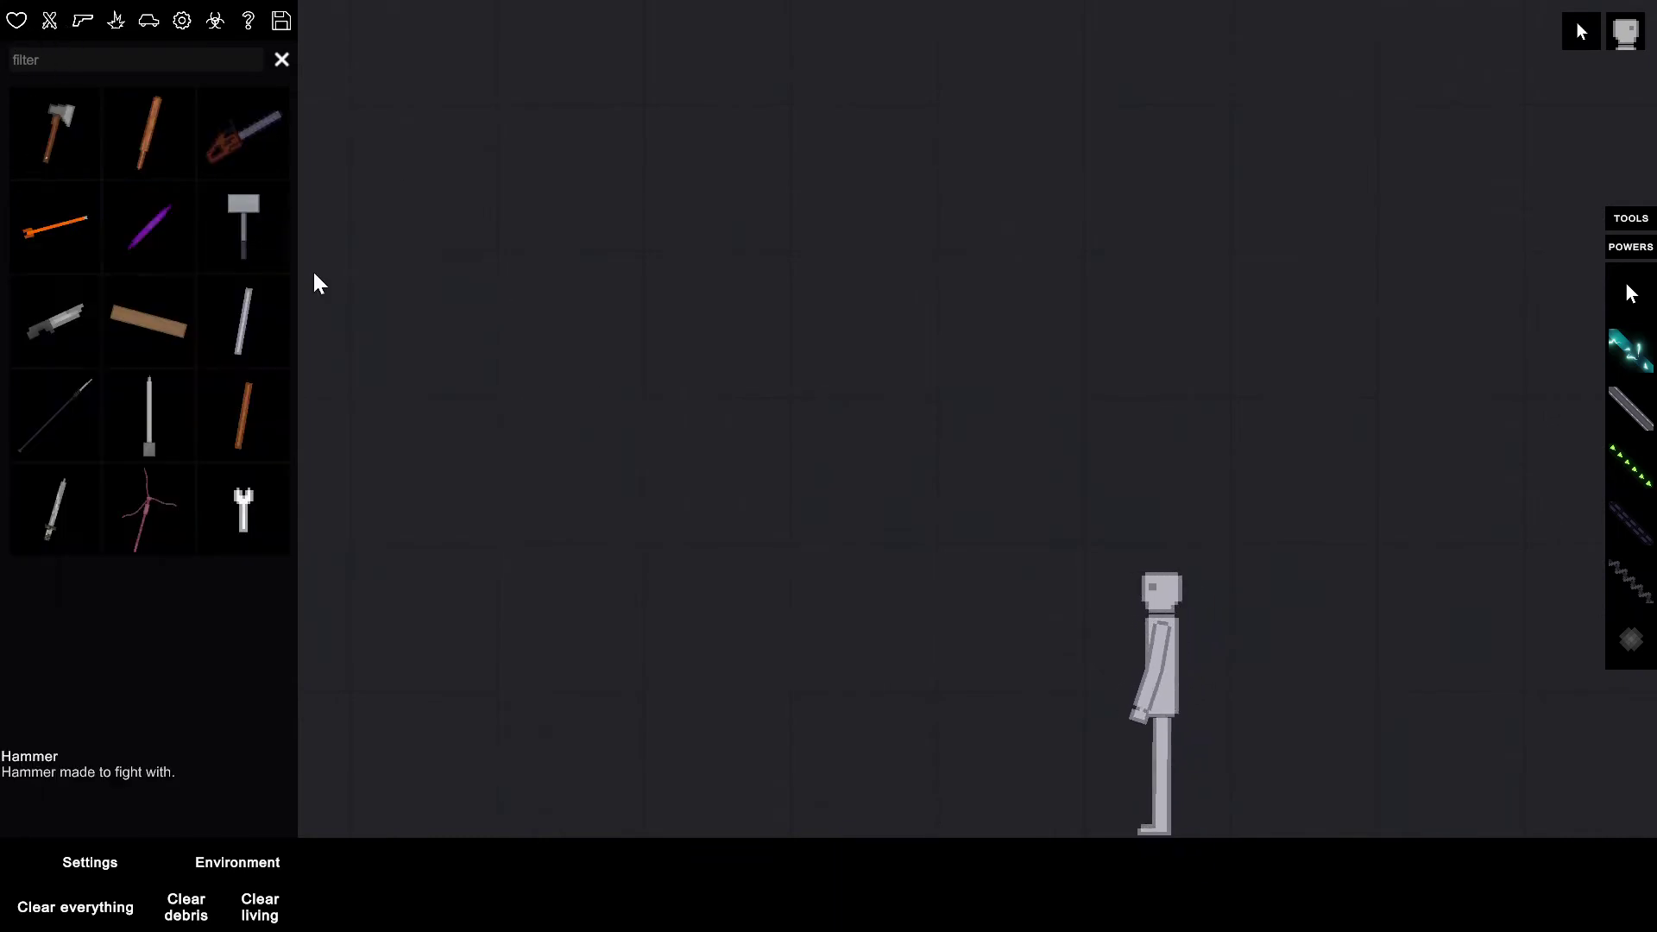
left_click(81, 121)
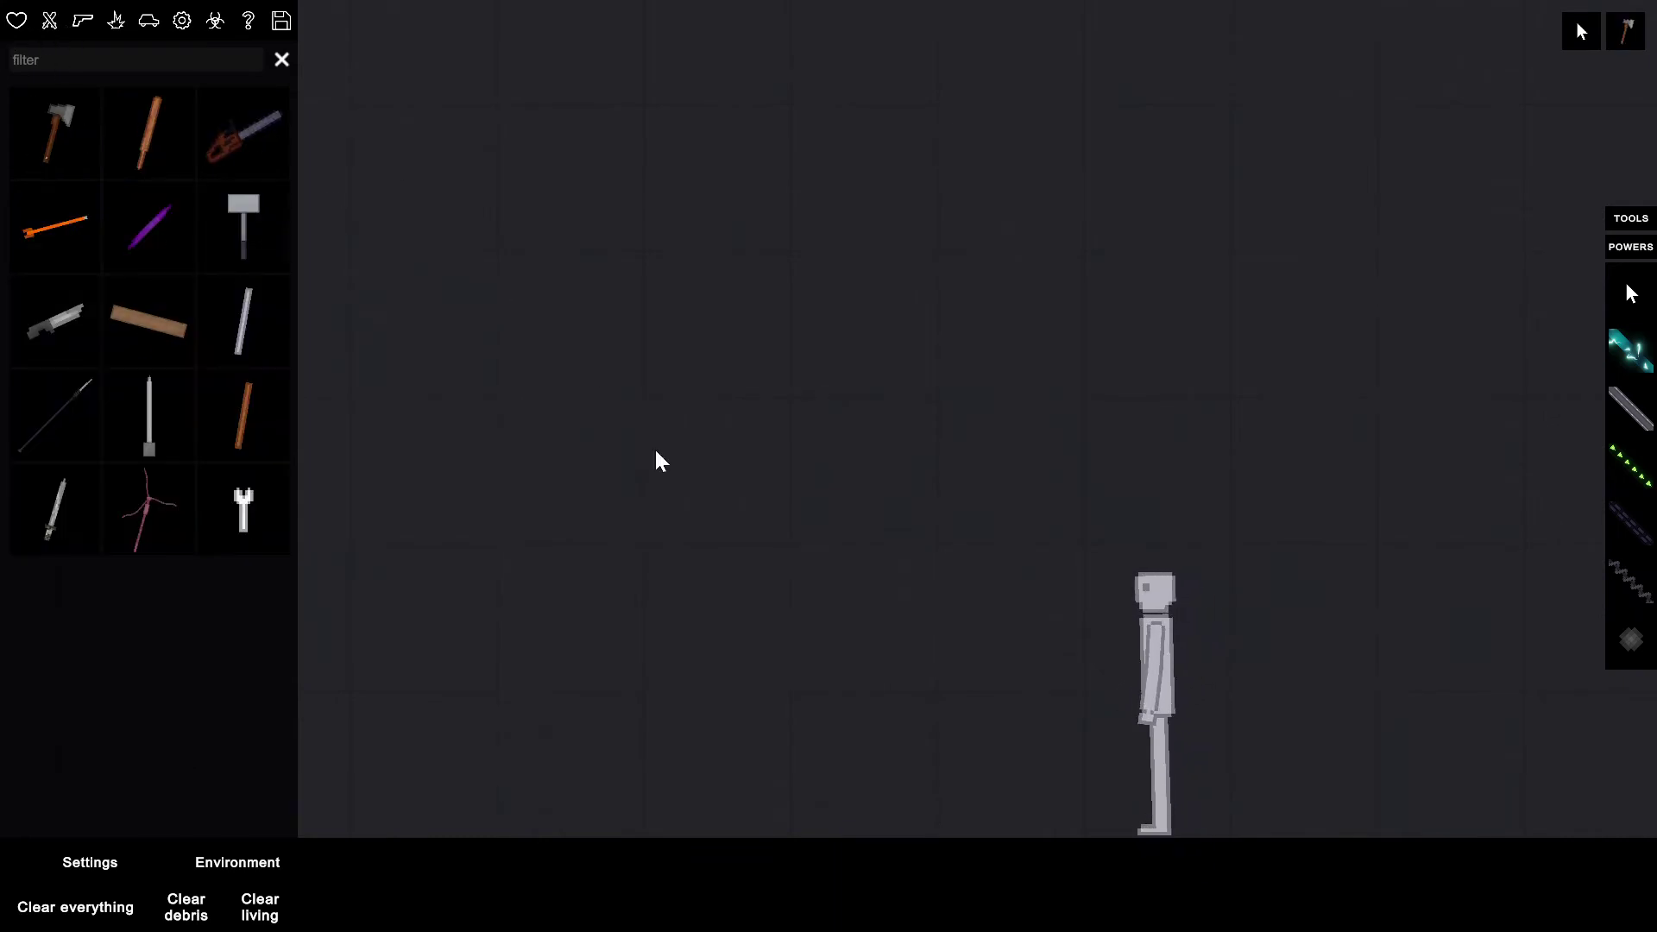
left_click(654, 519)
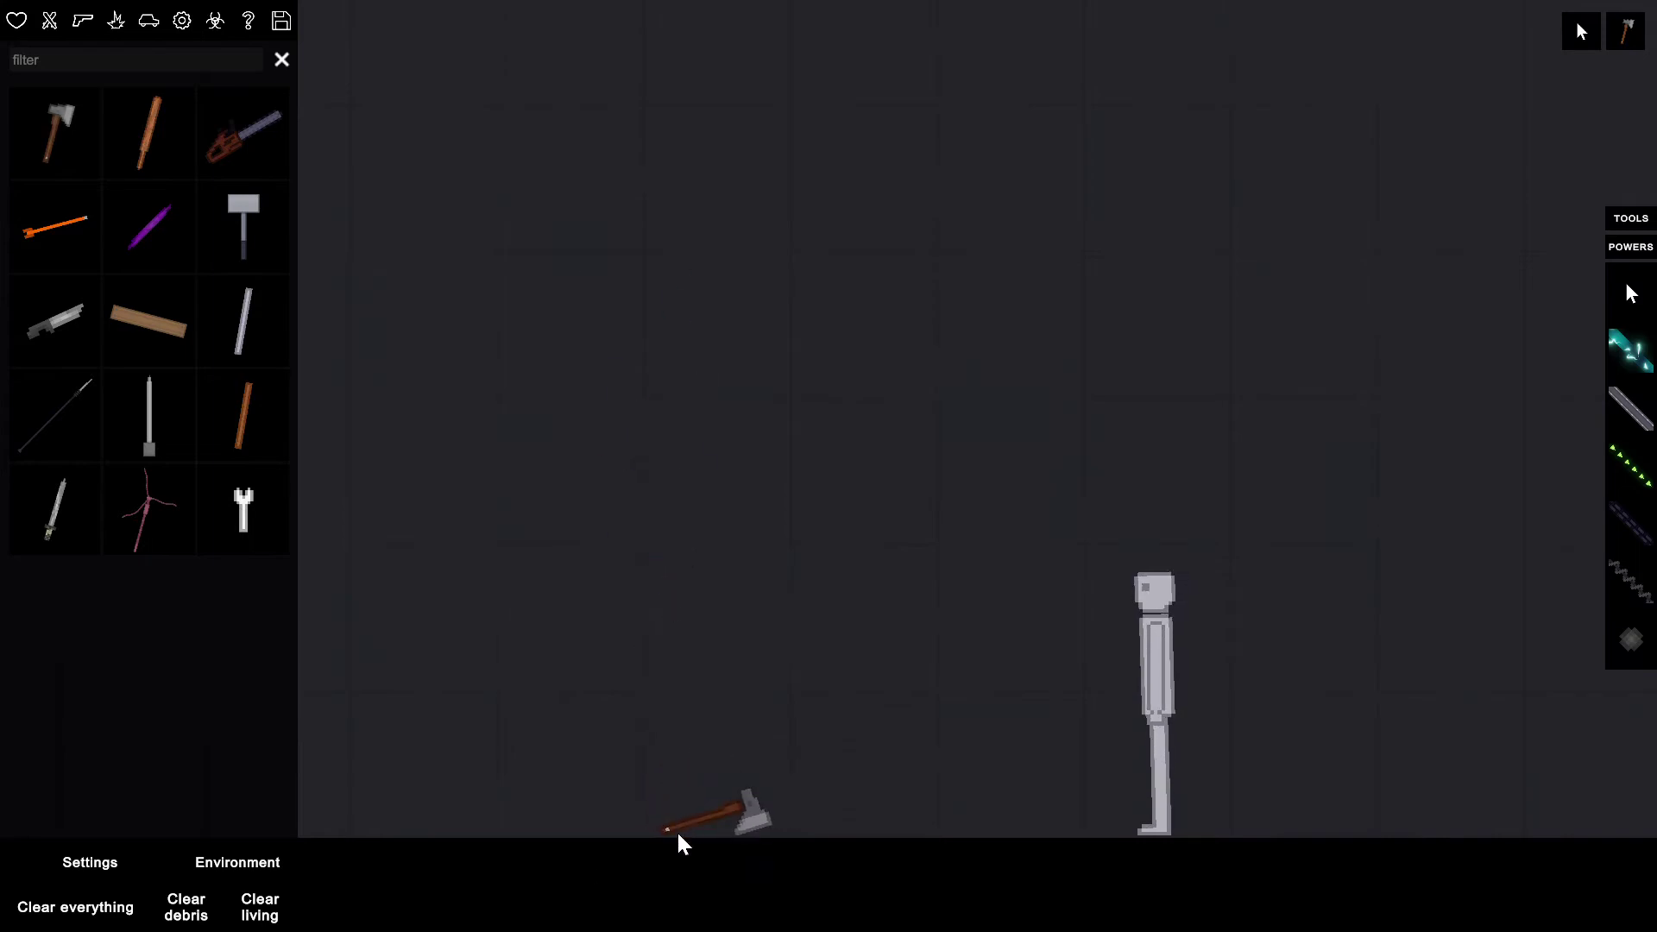
- Swing the axe into the human, pull it out, and haul the body rightward
mouse_move(683, 825)
left_mouse_down()
mouse_move(1088, 553)
mouse_move(1117, 560)
mouse_move(1007, 504)
mouse_move(1018, 528)
left_mouse_up()
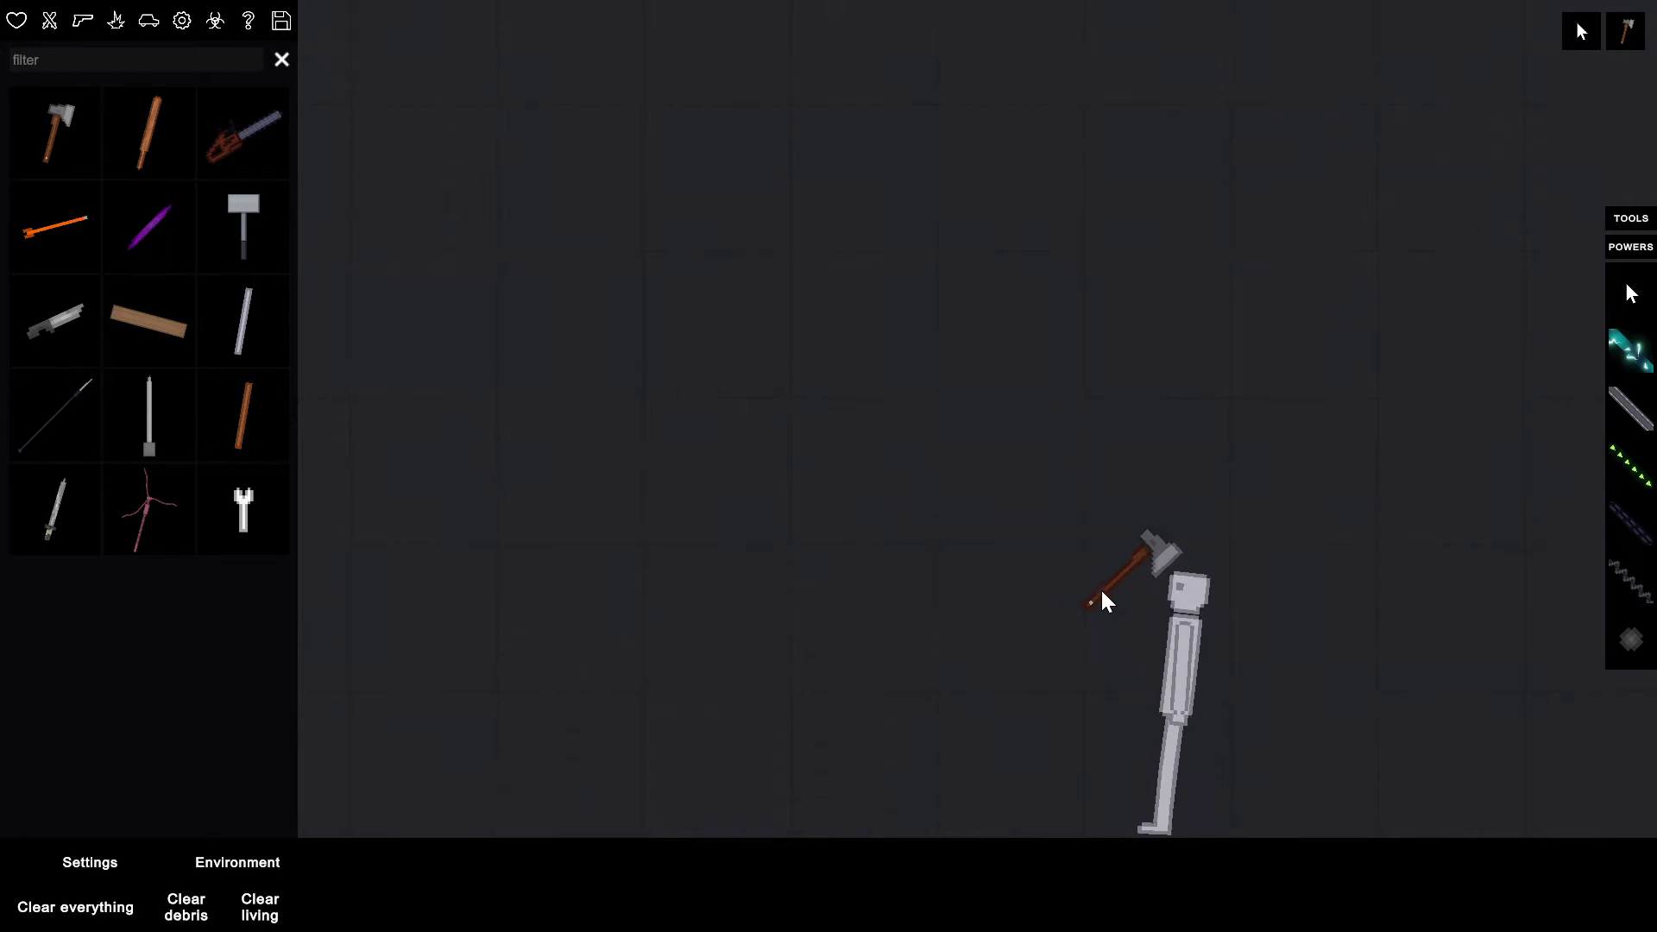
mouse_move(1018, 530)
left_mouse_down()
mouse_move(1180, 600)
mouse_move(1092, 502)
mouse_move(1103, 391)
left_mouse_up()
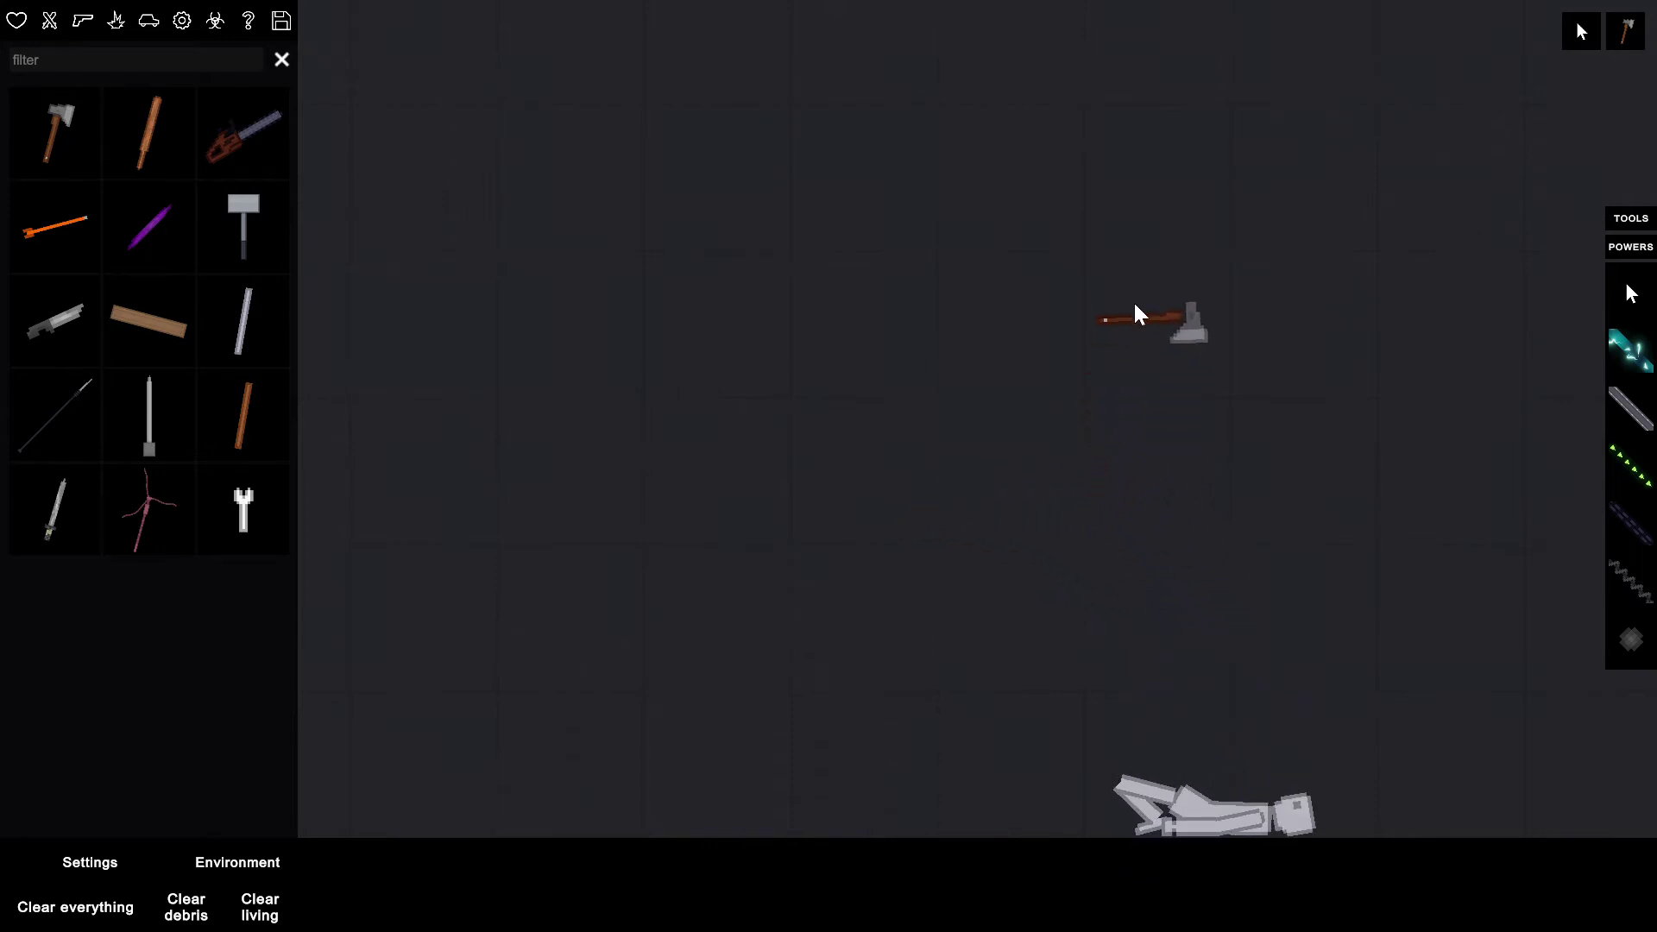
left_click_drag(1134, 315, 1136, 315)
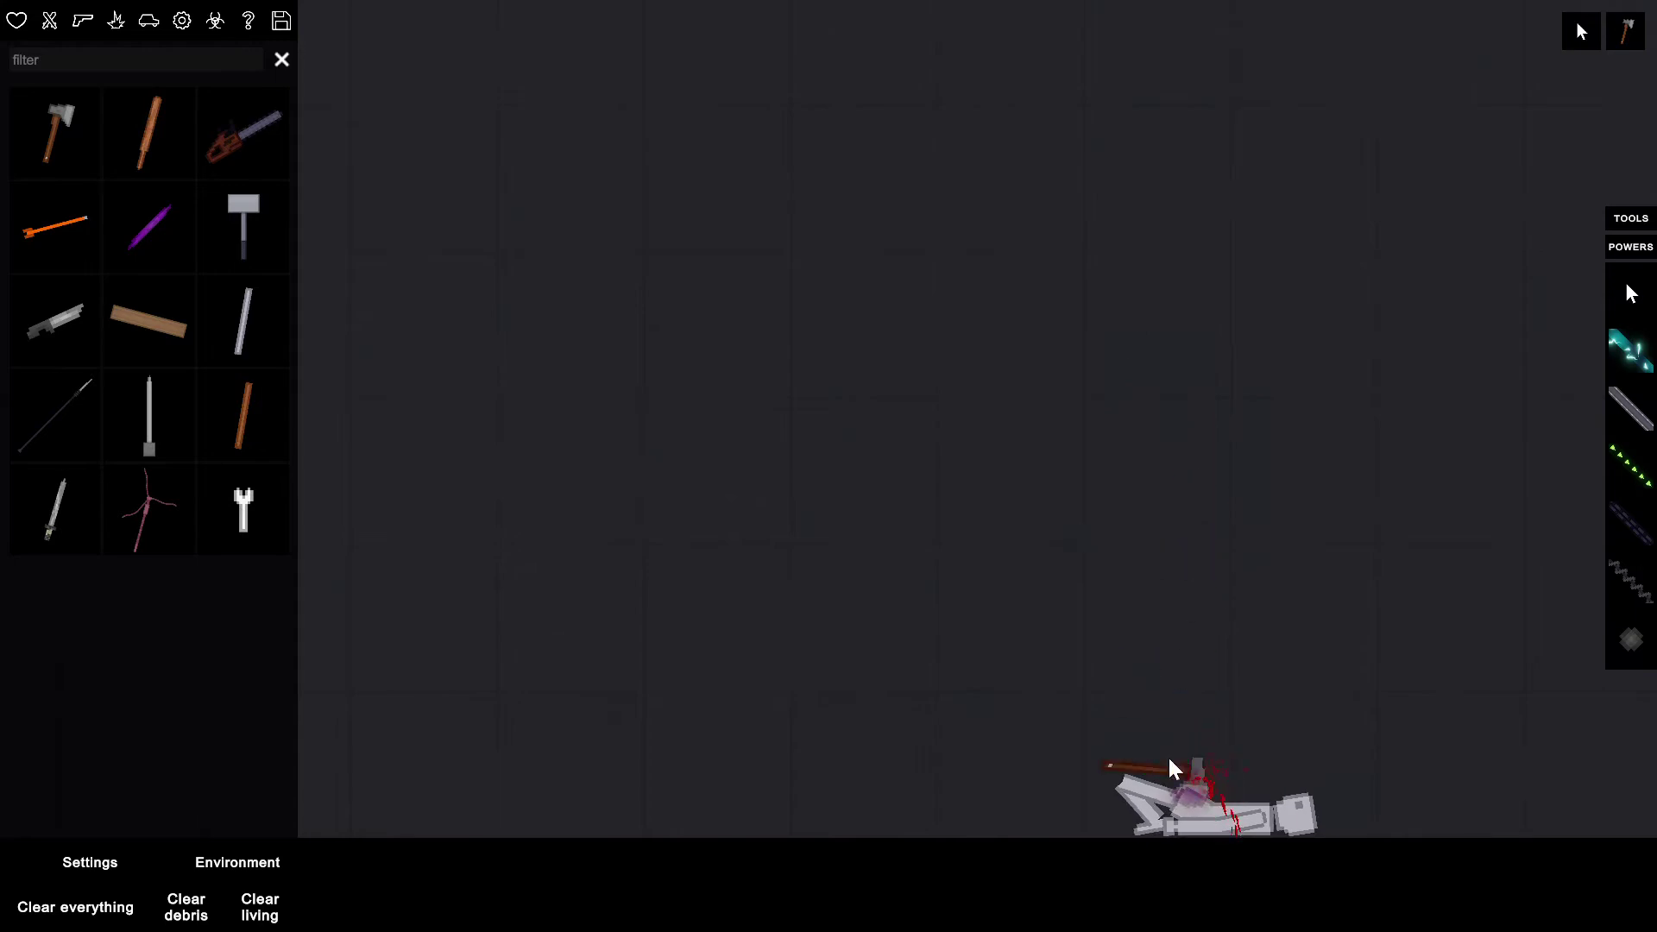
left_click(1199, 769)
mouse_move(1201, 774)
left_mouse_down()
mouse_move(1201, 730)
mouse_move(1148, 611)
mouse_move(1122, 700)
mouse_move(963, 736)
mouse_move(1032, 769)
mouse_move(1005, 611)
mouse_move(1070, 591)
mouse_move(1159, 630)
left_mouse_up()
mouse_move(1350, 650)
left_mouse_down()
mouse_move(1381, 589)
mouse_move(1250, 609)
mouse_move(1324, 634)
mouse_move(1151, 577)
mouse_move(1374, 755)
mouse_move(1307, 629)
mouse_move(1280, 621)
mouse_move(1373, 658)
left_mouse_up()
- Embed the axe in the human's head and drag the ragdoll right, then upright
left_click(1411, 625)
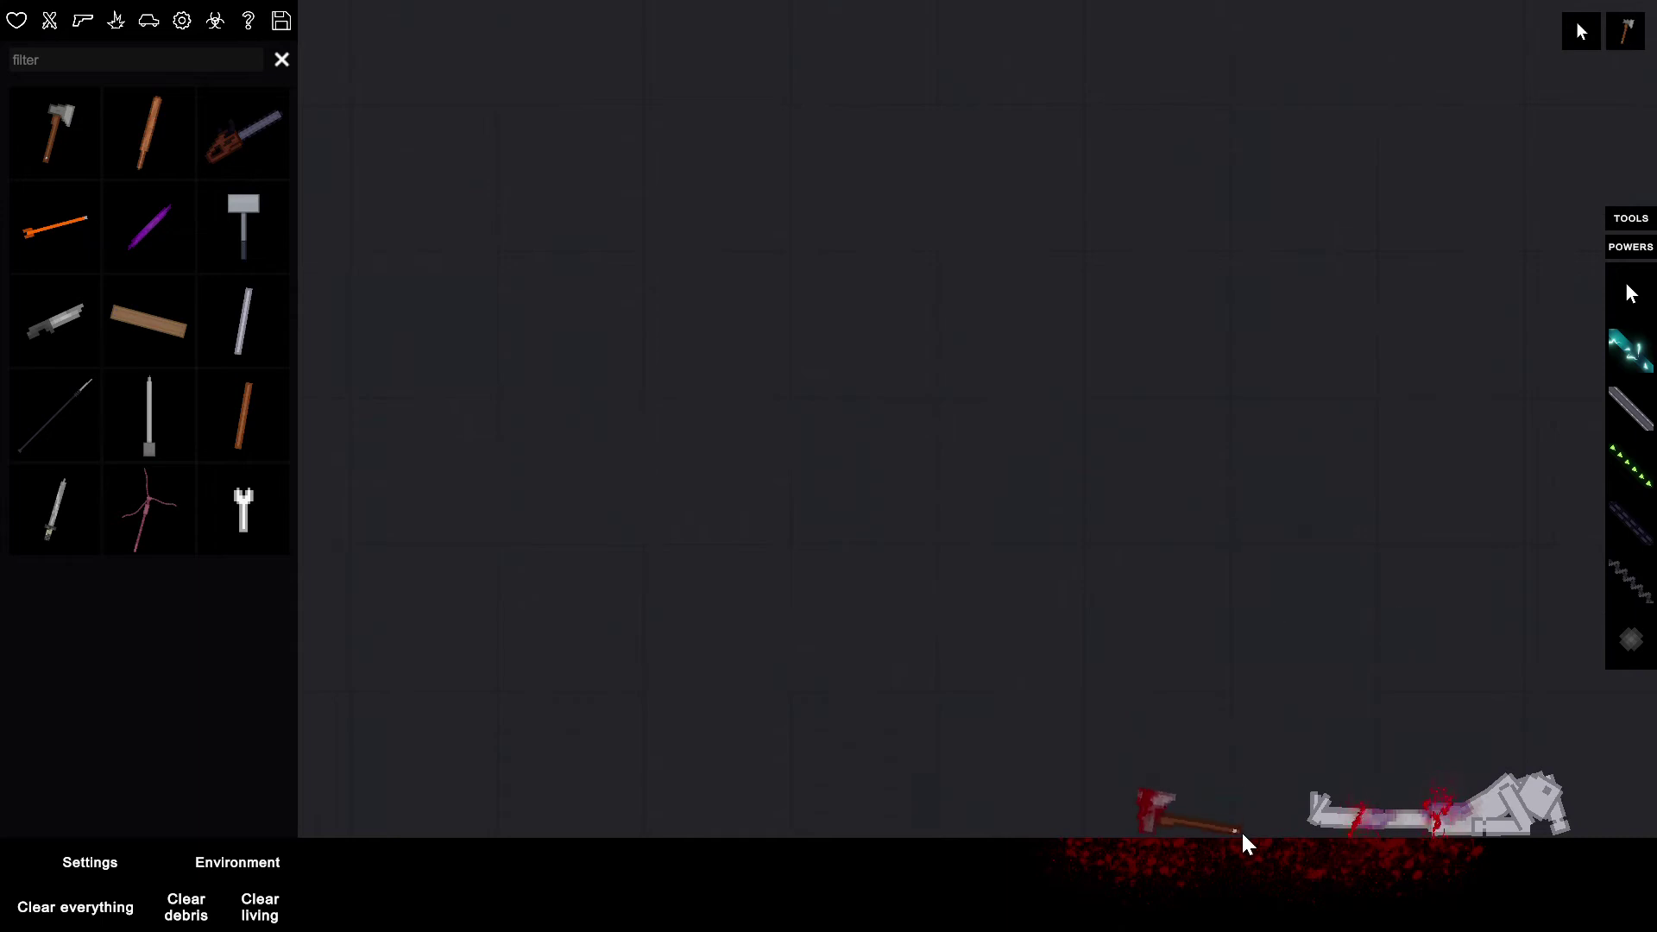
mouse_move(1238, 826)
left_mouse_down()
mouse_move(1223, 667)
mouse_move(1340, 667)
left_mouse_up()
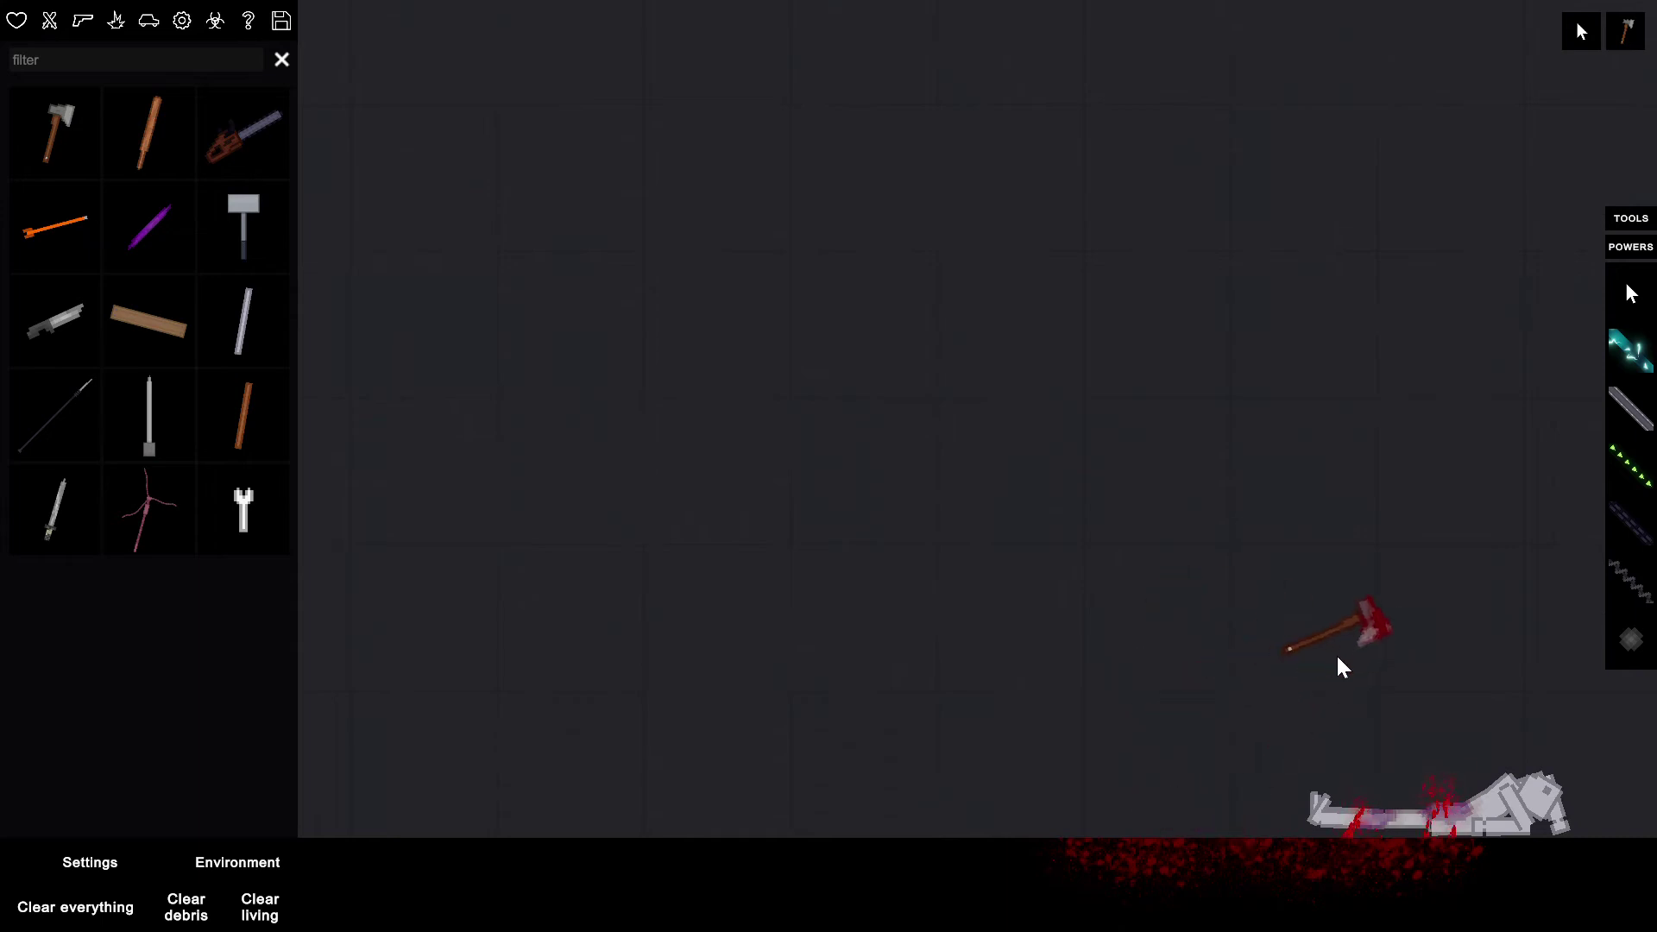
mouse_move(1482, 744)
left_mouse_down()
mouse_move(1495, 647)
mouse_move(1408, 537)
mouse_move(1361, 632)
mouse_move(1383, 696)
mouse_move(1353, 600)
mouse_move(1382, 594)
mouse_move(1310, 671)
mouse_move(1327, 647)
mouse_move(1249, 535)
mouse_move(1460, 705)
mouse_move(1459, 726)
mouse_move(1444, 645)
mouse_move(1351, 592)
left_mouse_up()
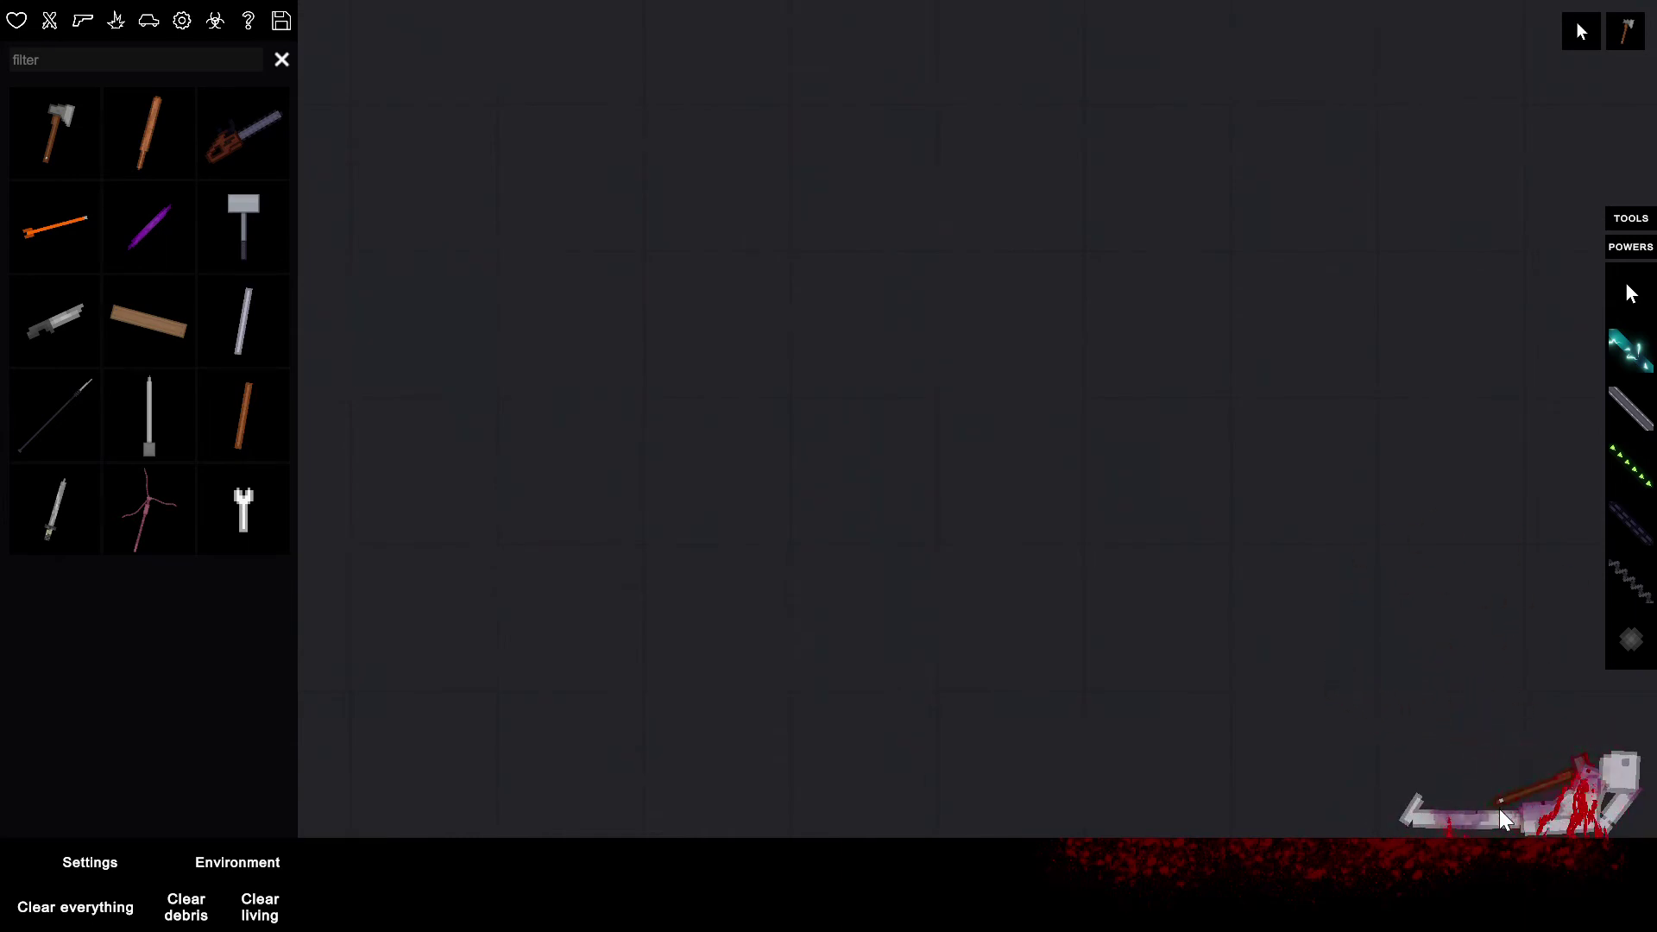
mouse_move(1499, 808)
left_mouse_down()
mouse_move(1586, 731)
mouse_move(1586, 768)
mouse_move(1633, 828)
left_mouse_up()
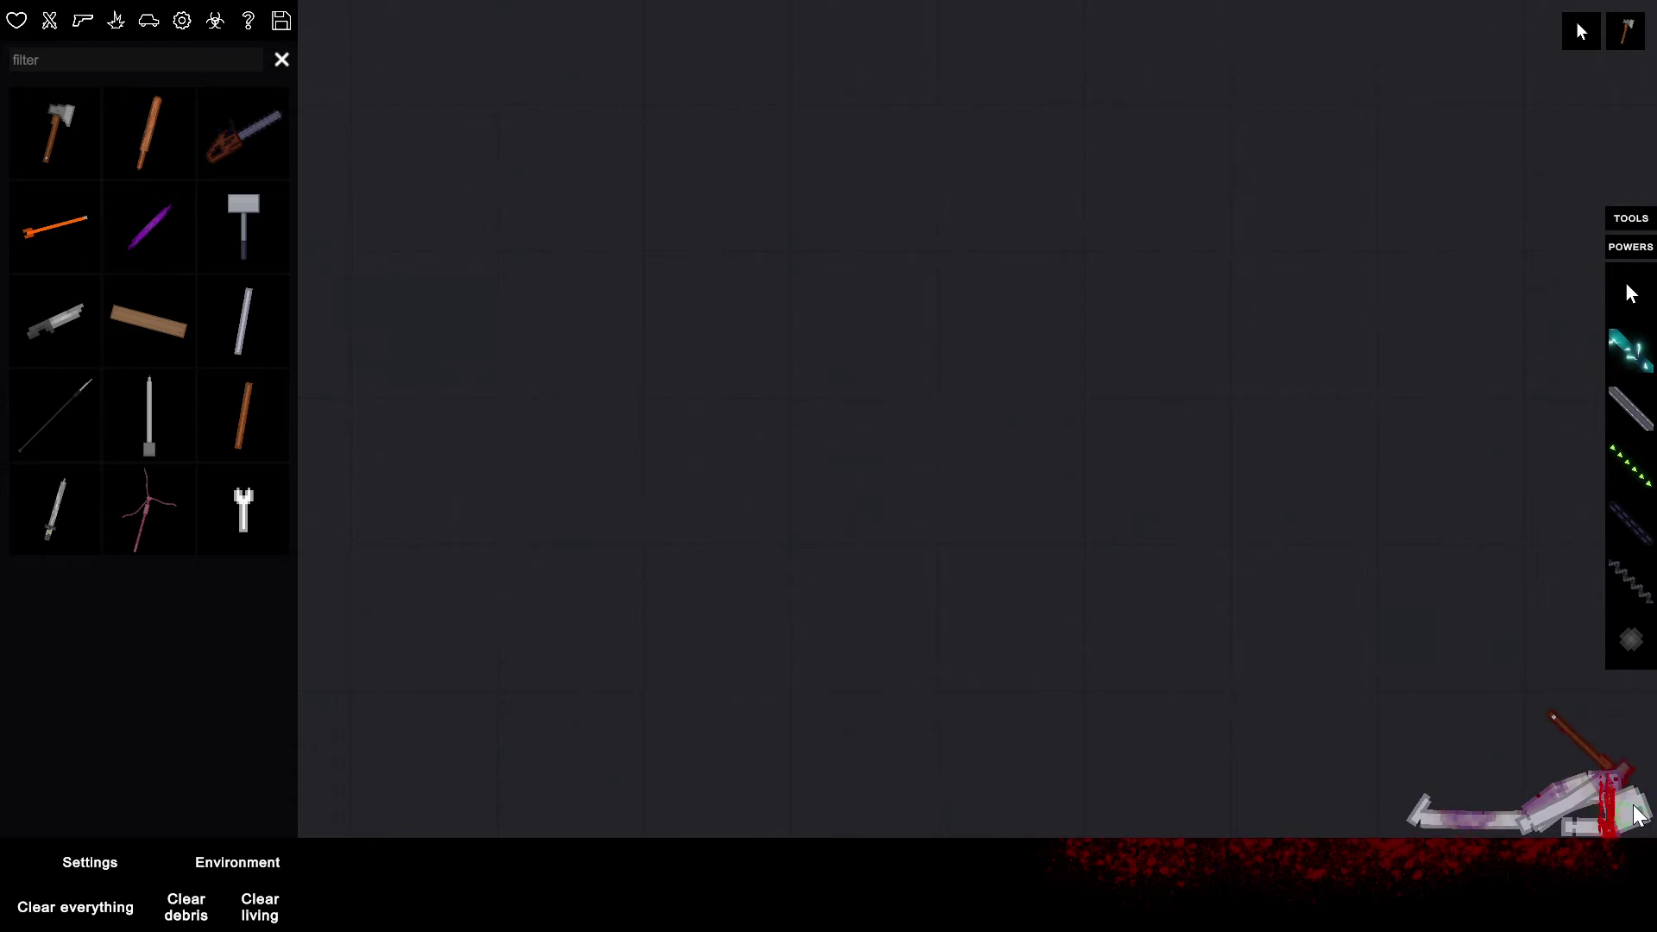
left_click_drag(1647, 768, 1429, 532)
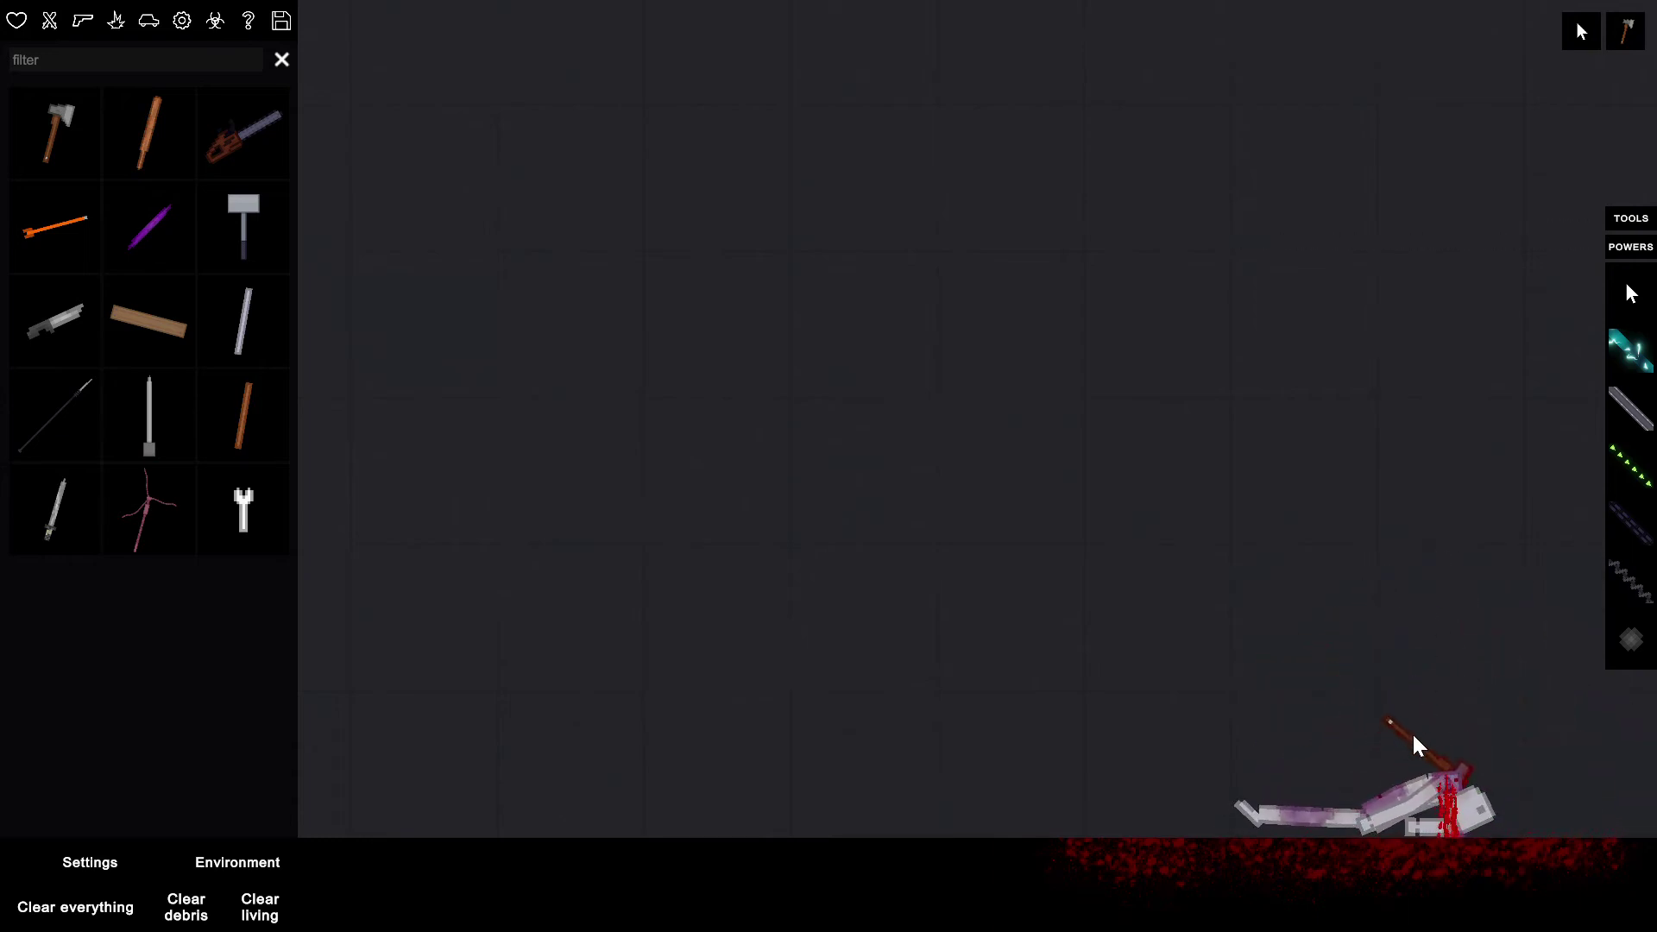
- Lift and fling the axed ragdoll, then hurl it across the map by the axe
left_click_drag(1413, 745, 1165, 428)
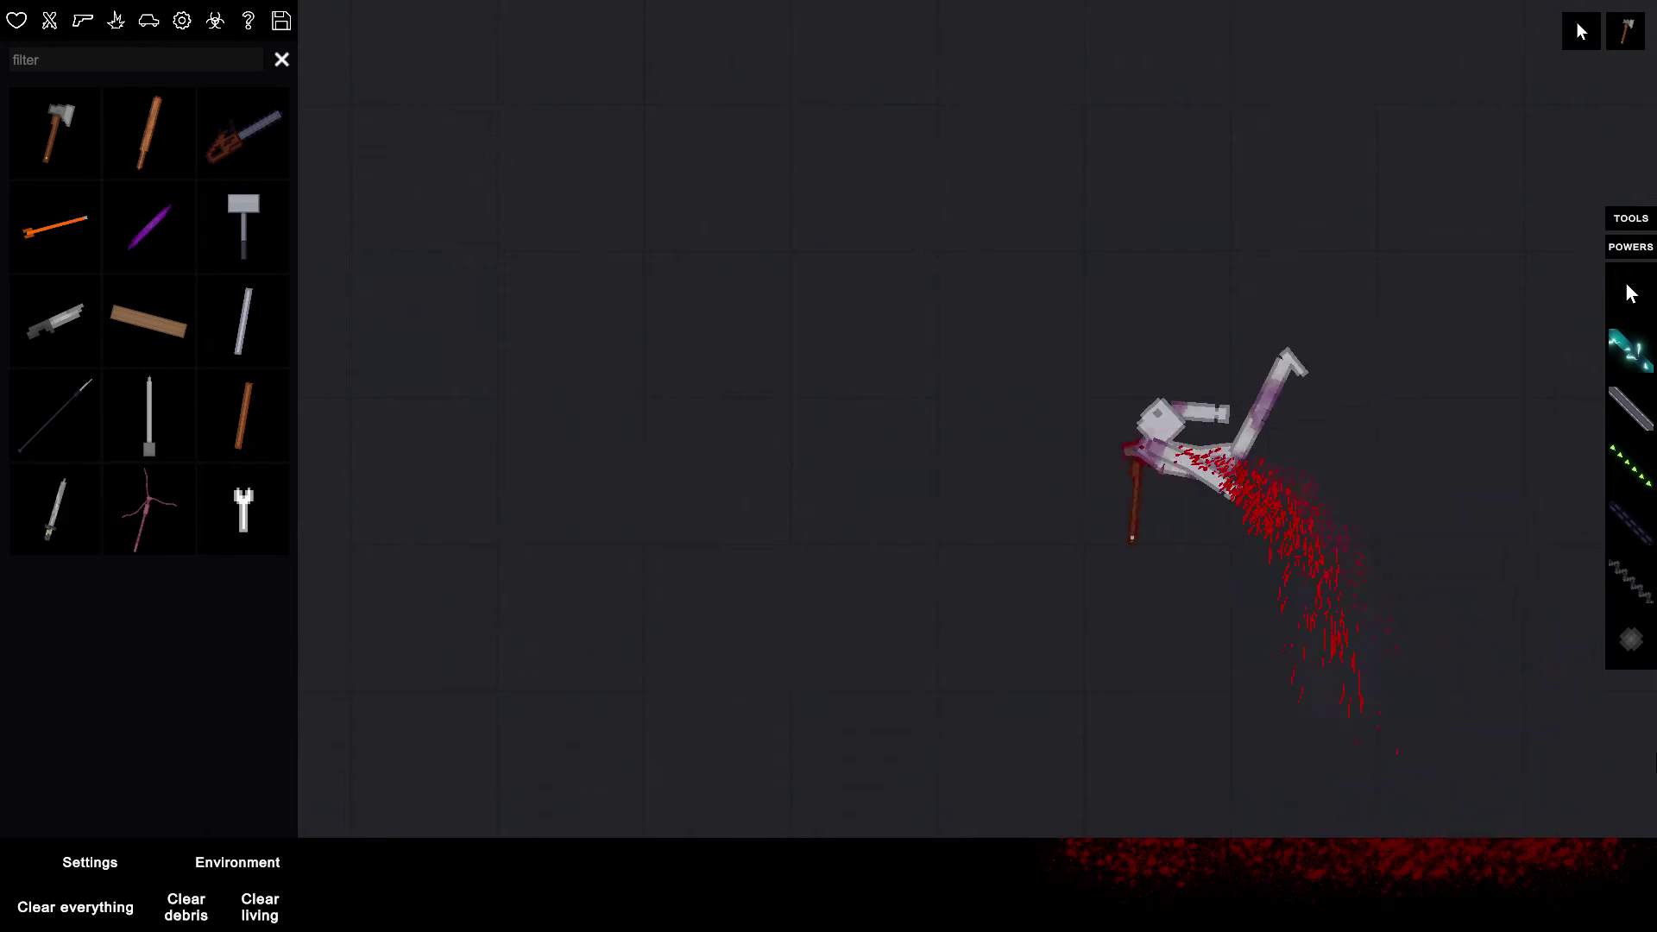
mouse_move(1001, 587)
left_mouse_down()
mouse_move(758, 581)
mouse_move(810, 646)
left_mouse_up()
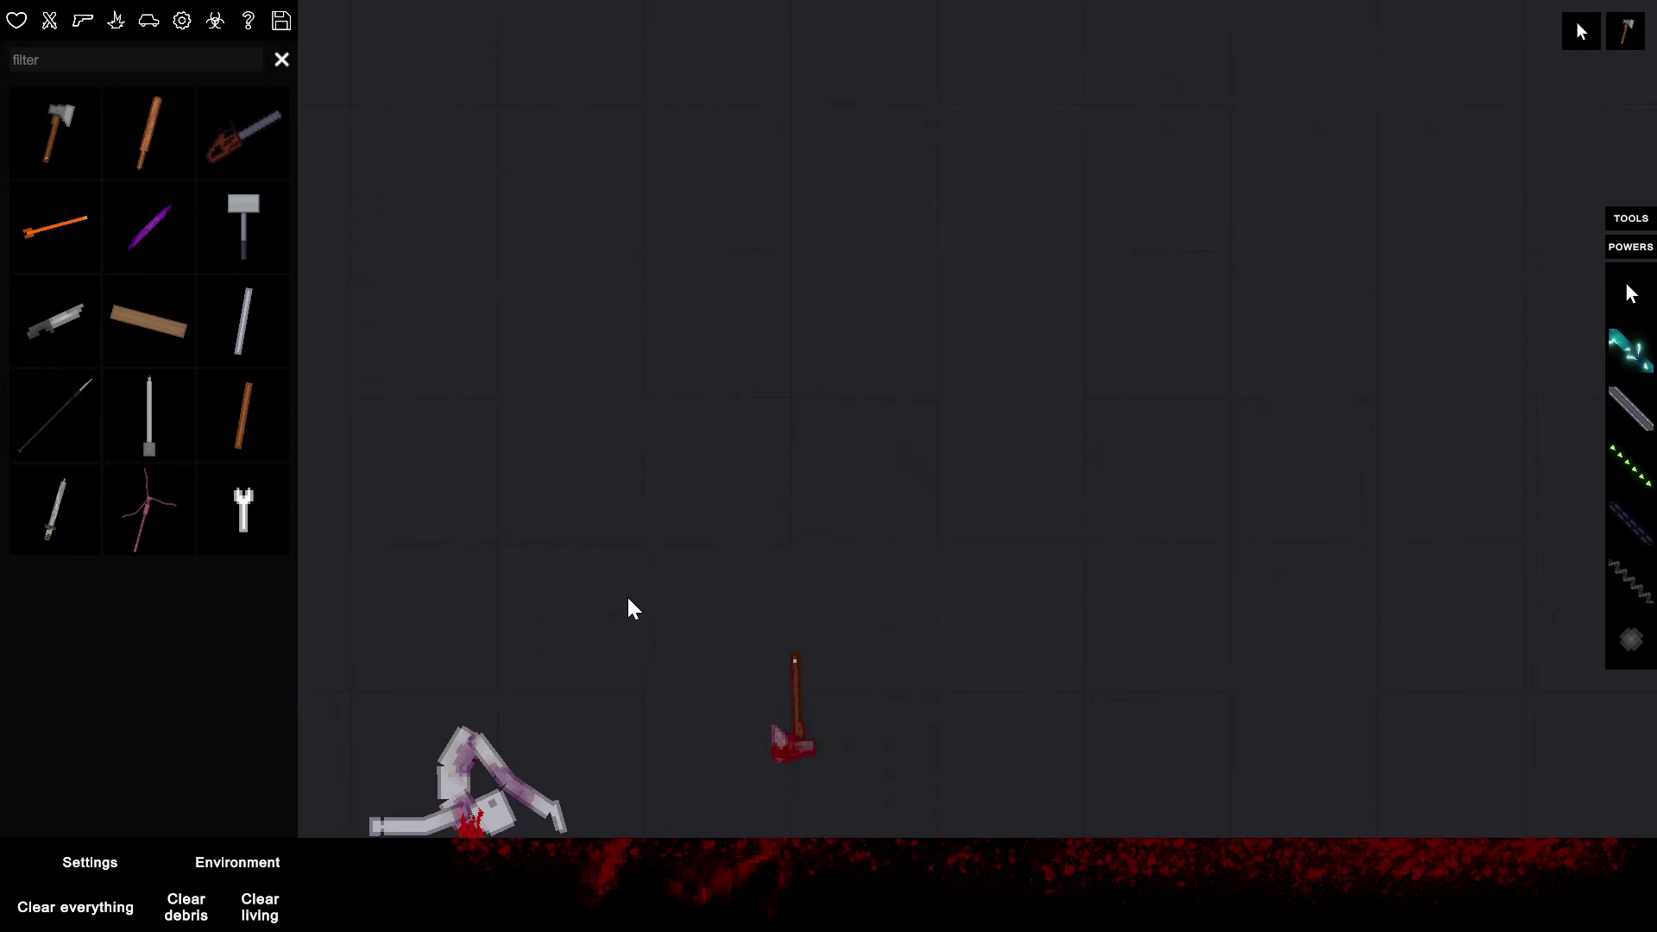
left_click_drag(401, 738, 717, 659)
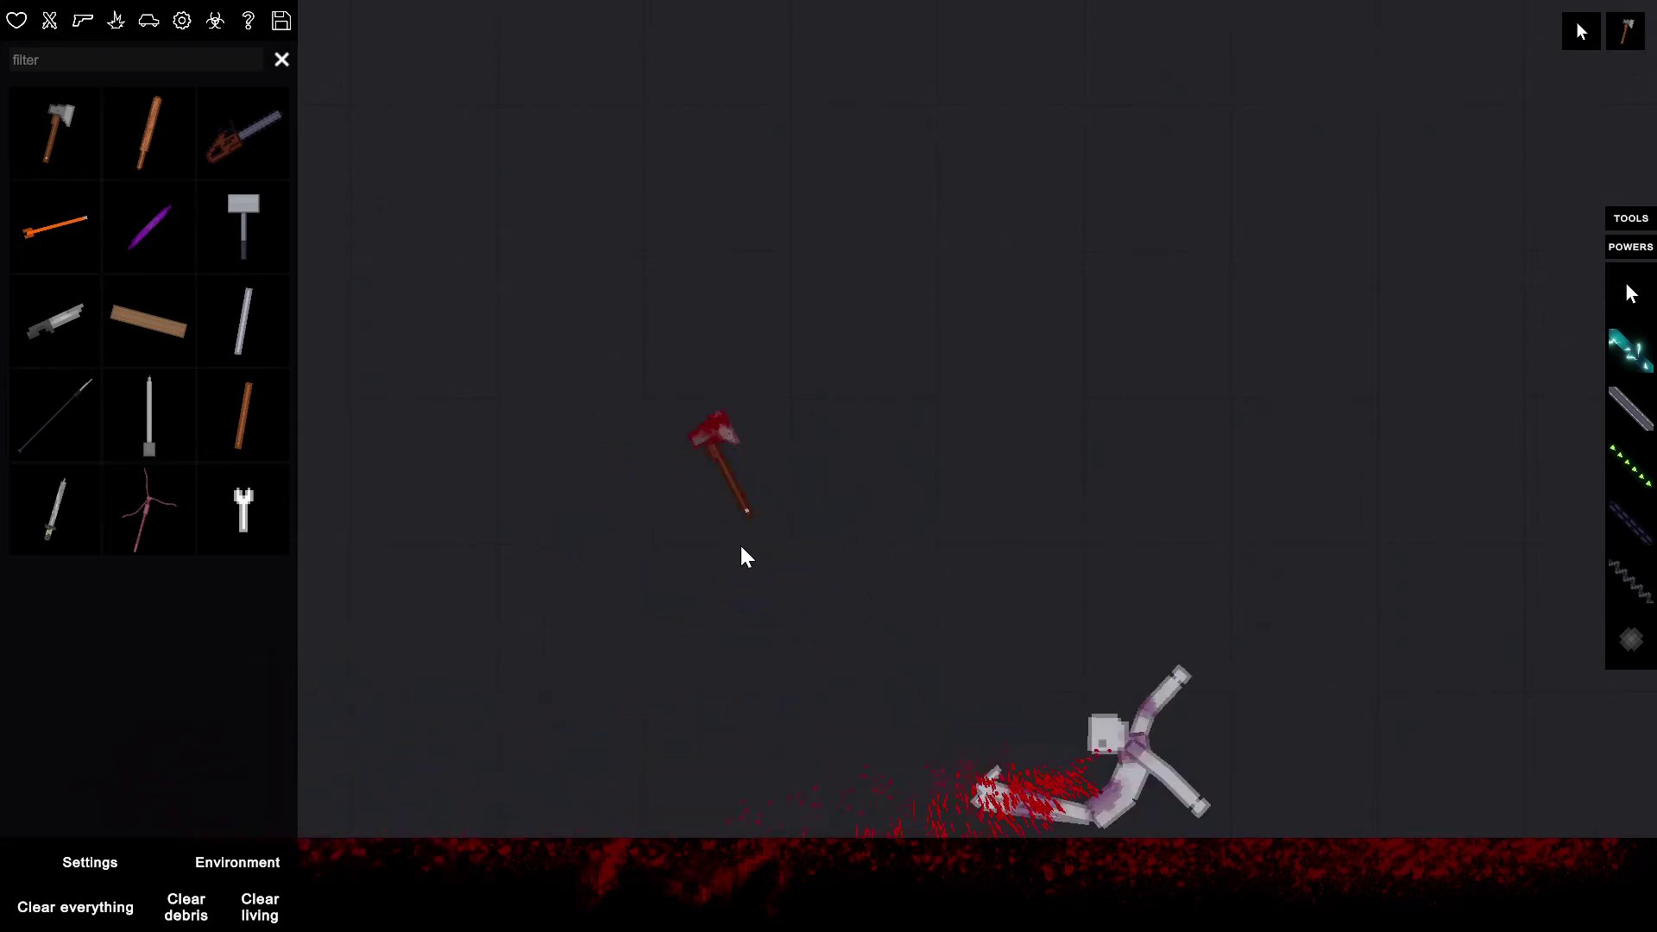
left_click_drag(739, 542, 869, 651)
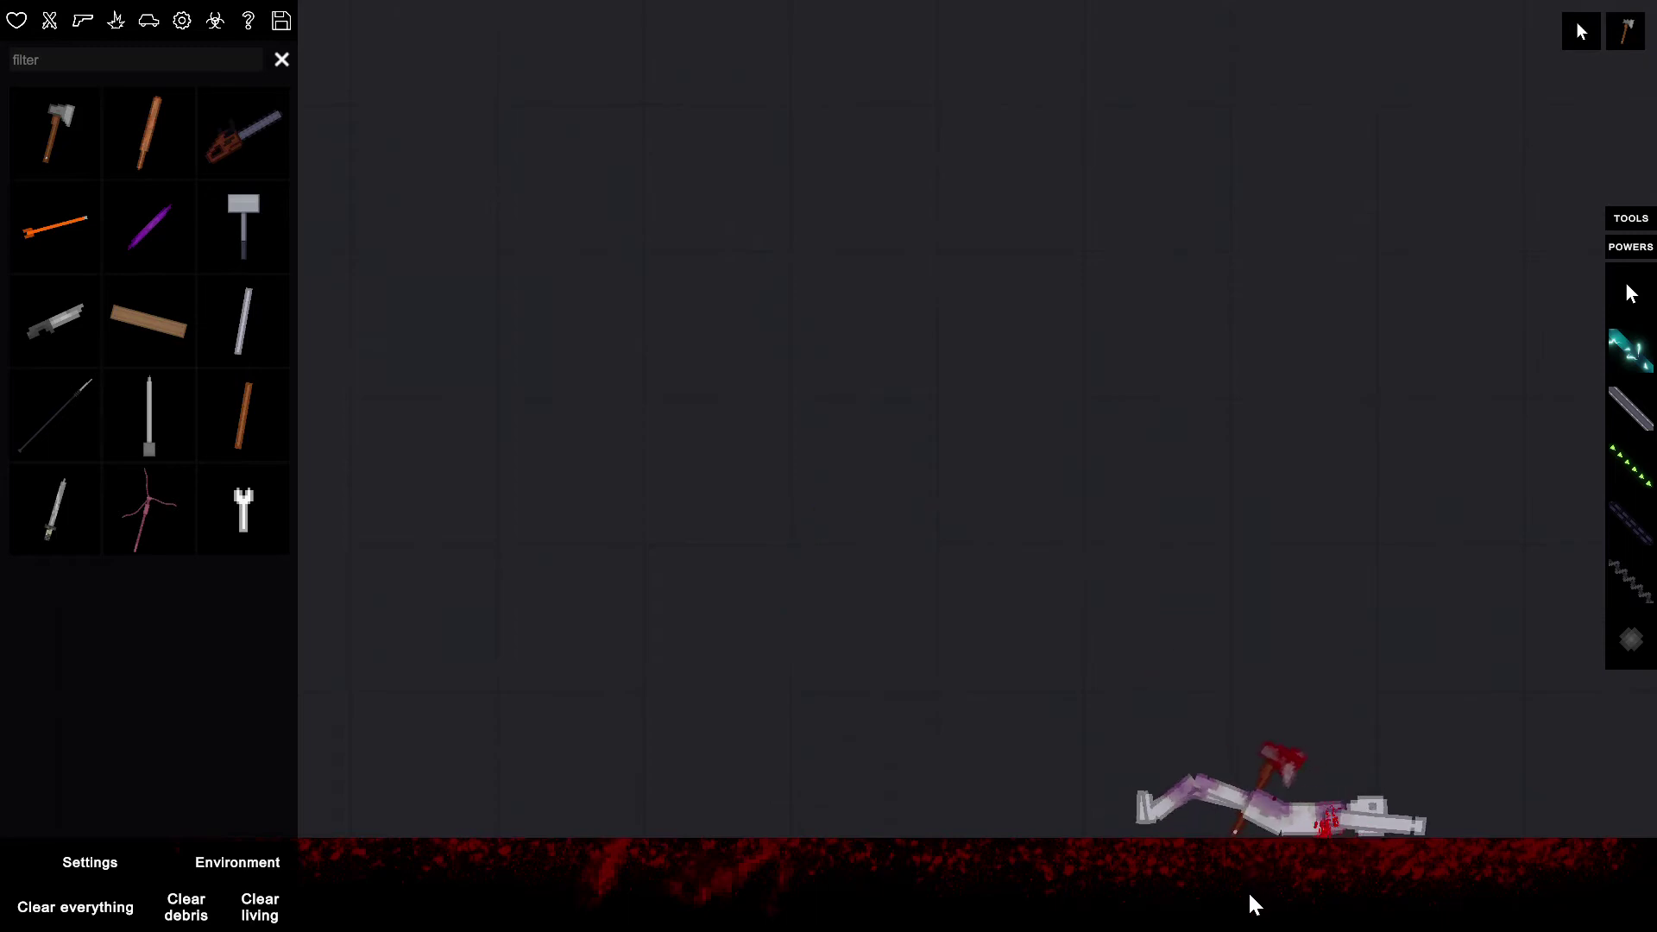
left_click_drag(1263, 736, 1307, 713)
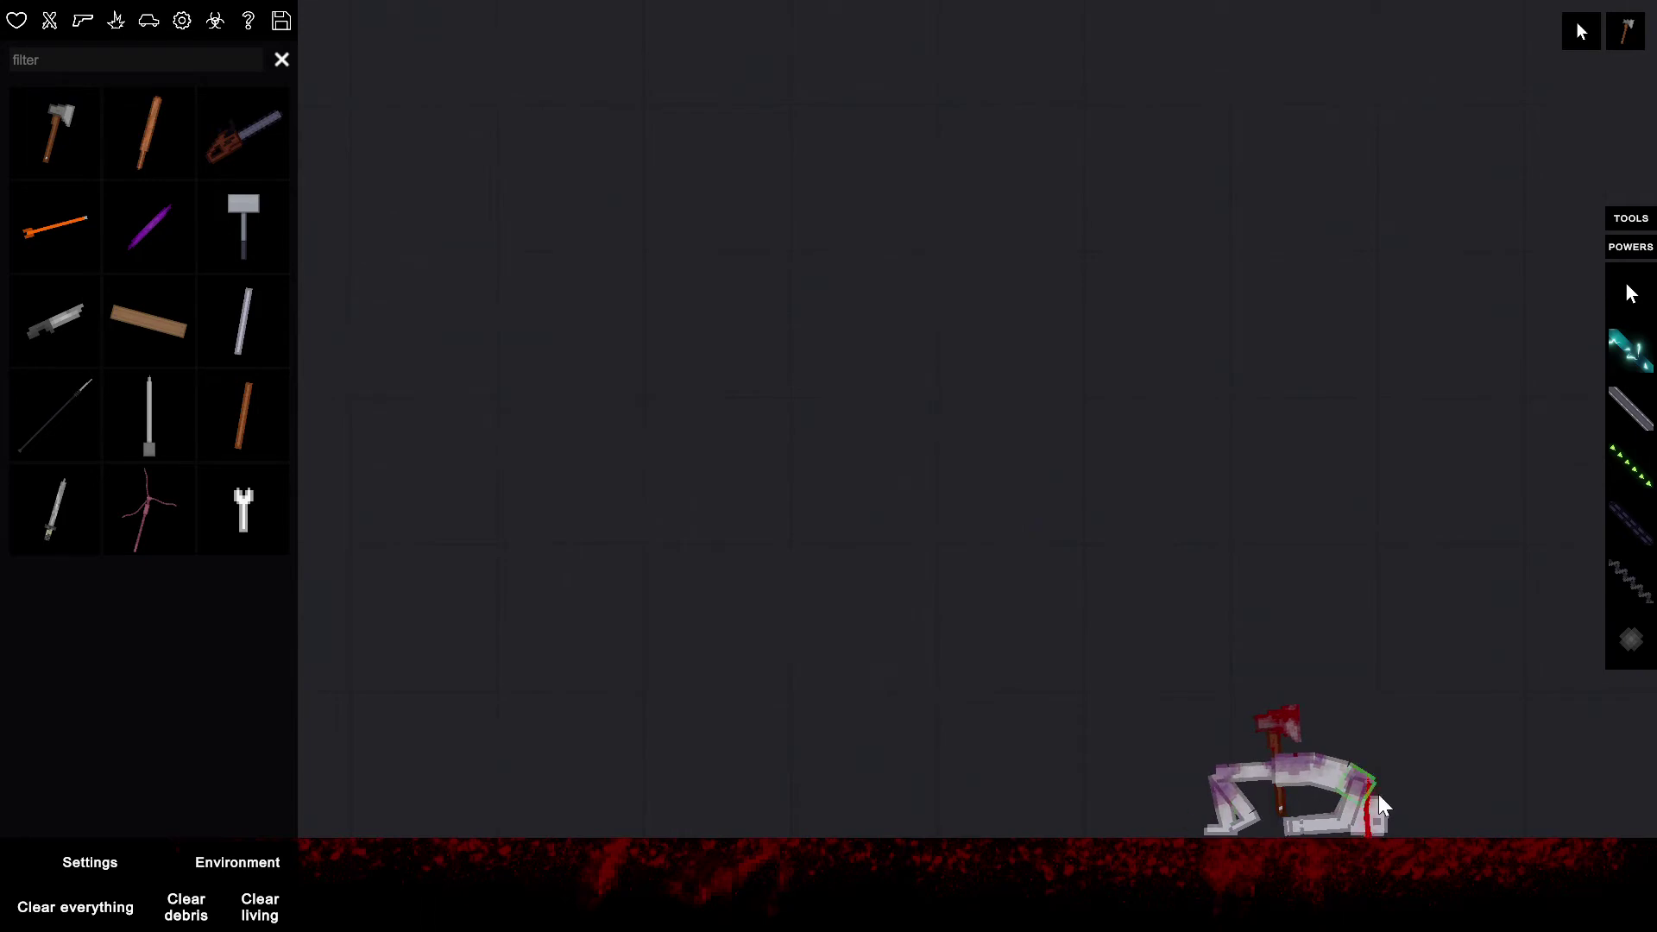
left_click_drag(1275, 720, 591, 455)
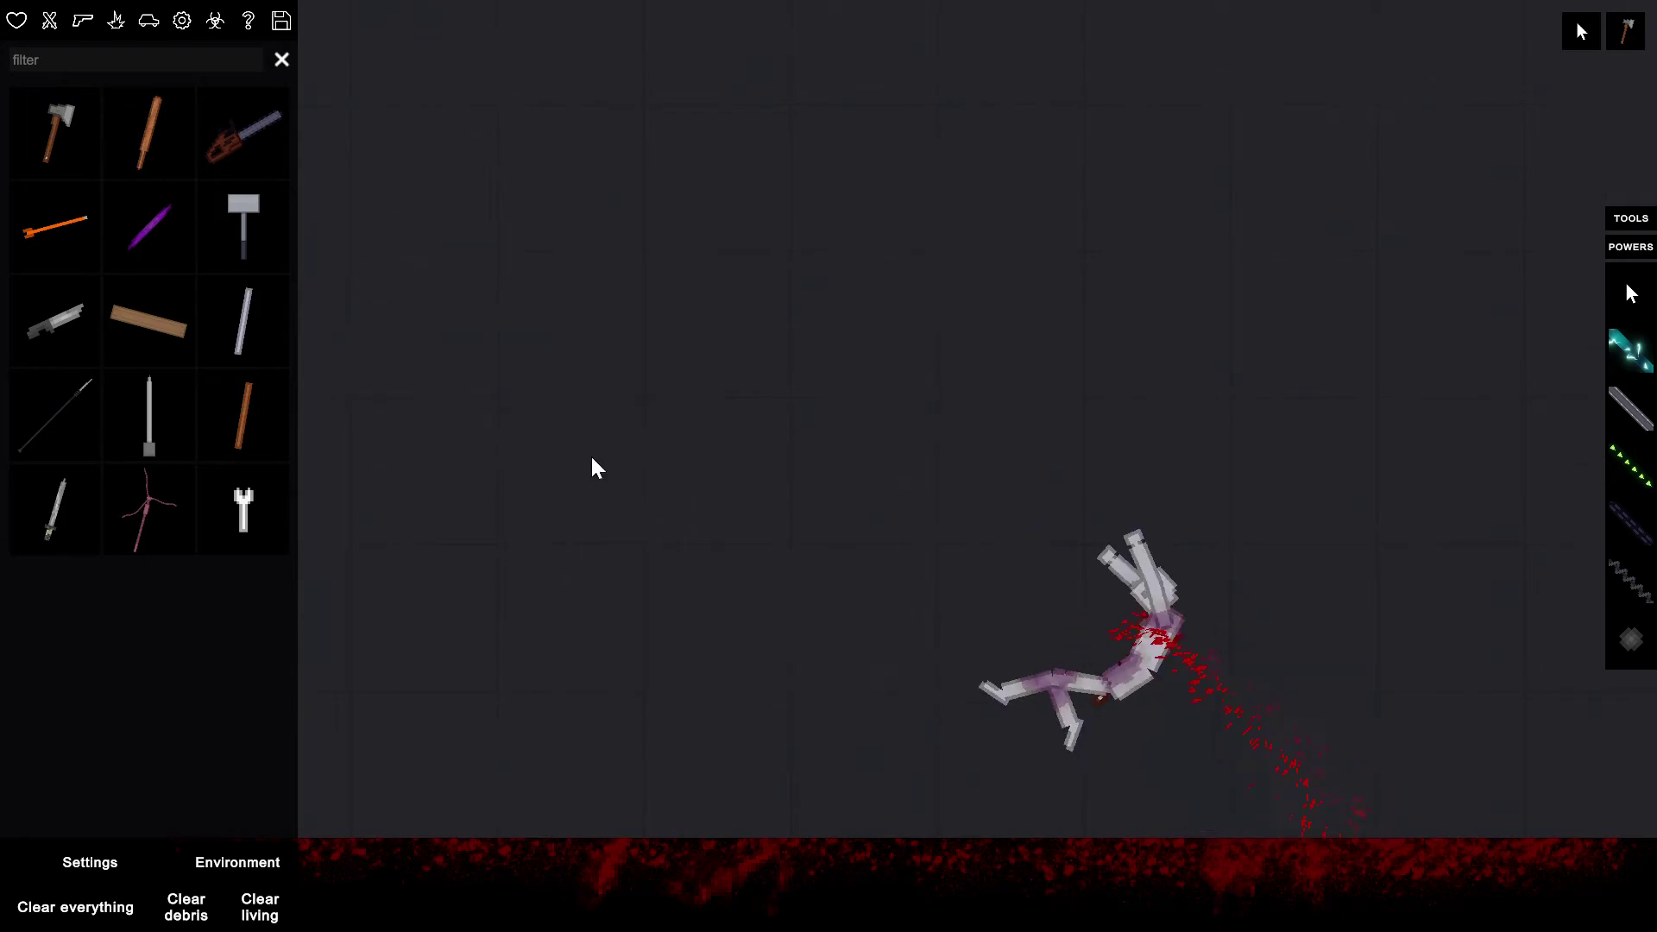
- Pull the axe out, drive it back into the ragdoll, then drop it on the floor
left_click_drag(800, 491, 785, 563)
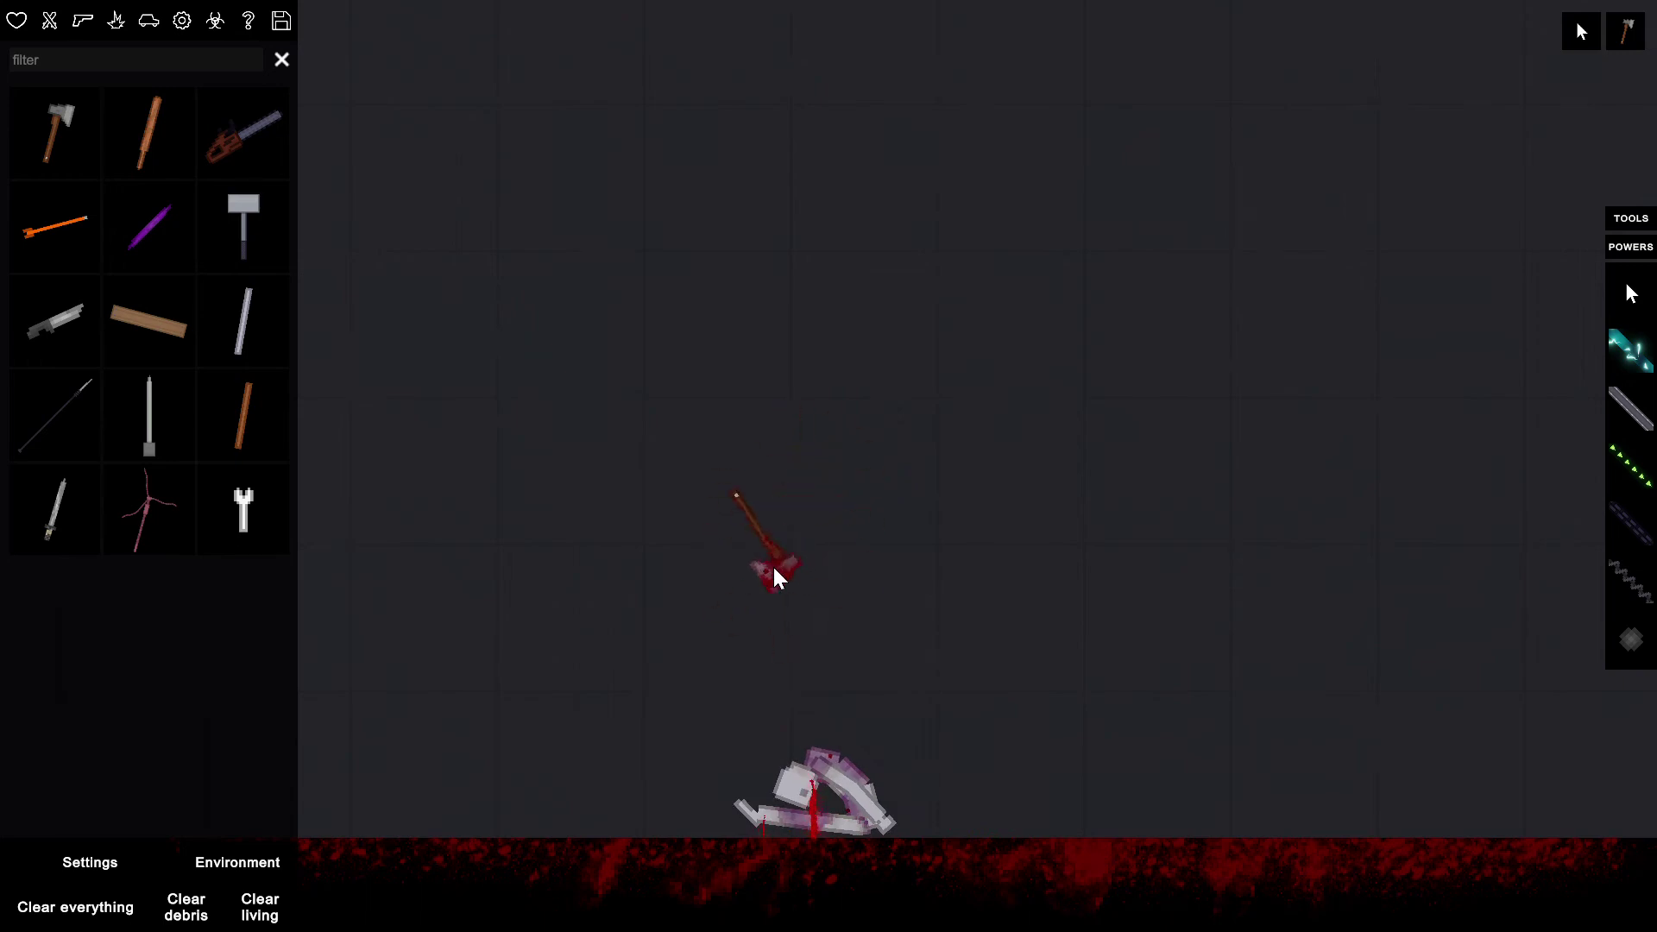
mouse_move(786, 564)
left_mouse_down()
mouse_move(814, 788)
mouse_move(822, 678)
left_mouse_up()
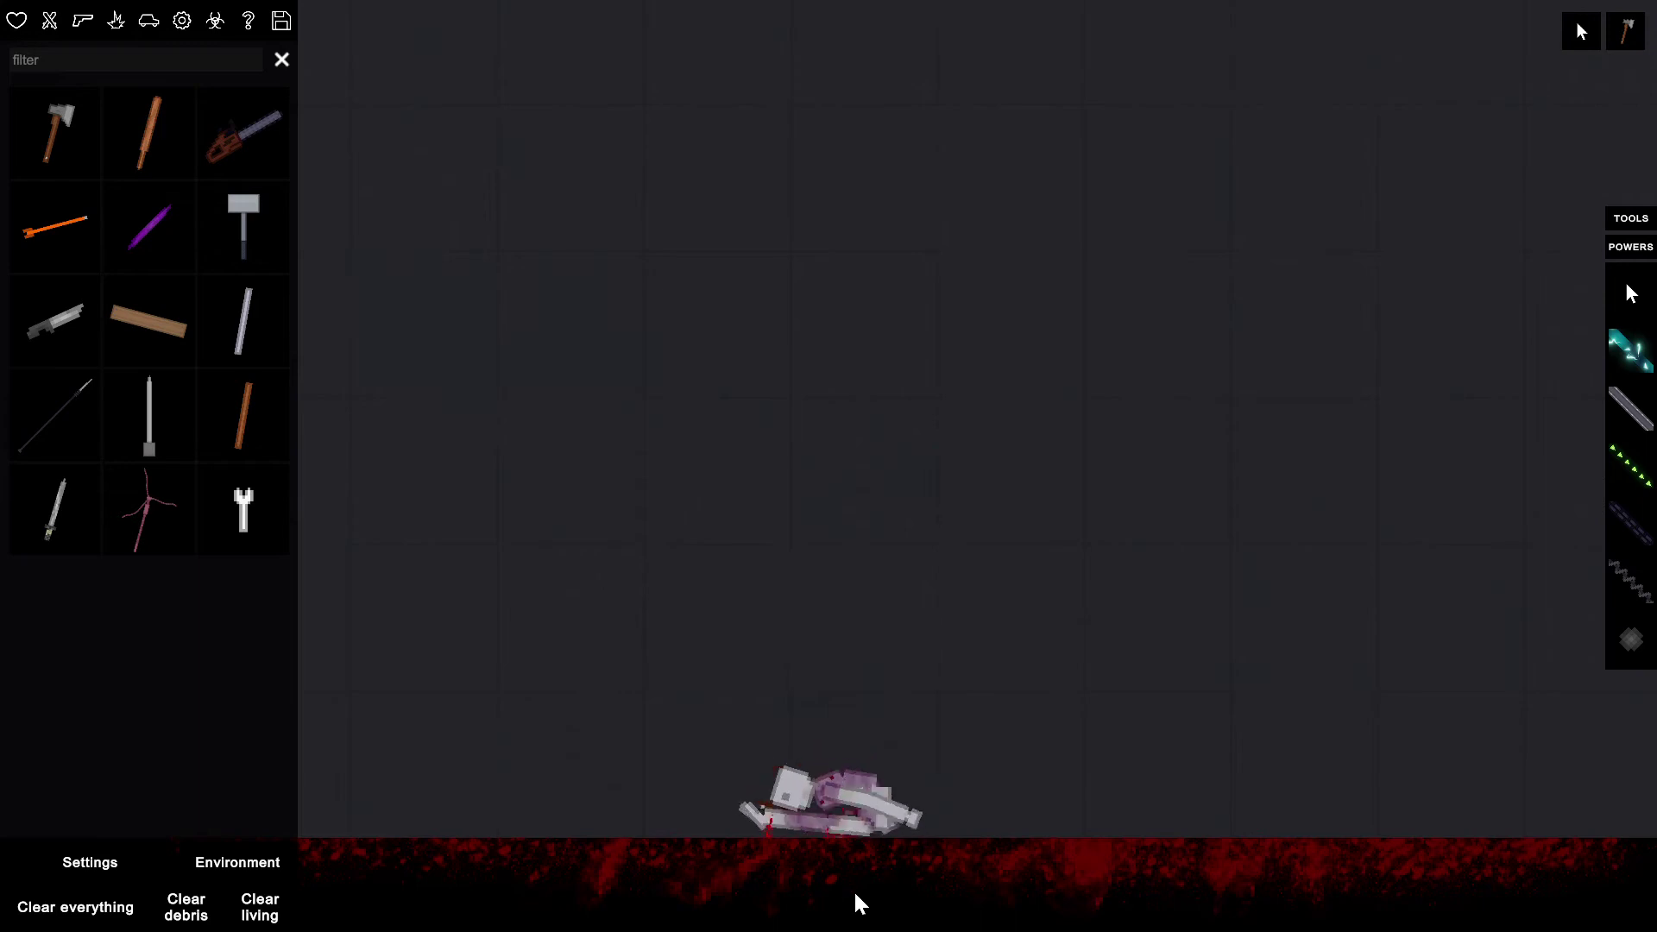
left_click_drag(826, 824, 734, 602)
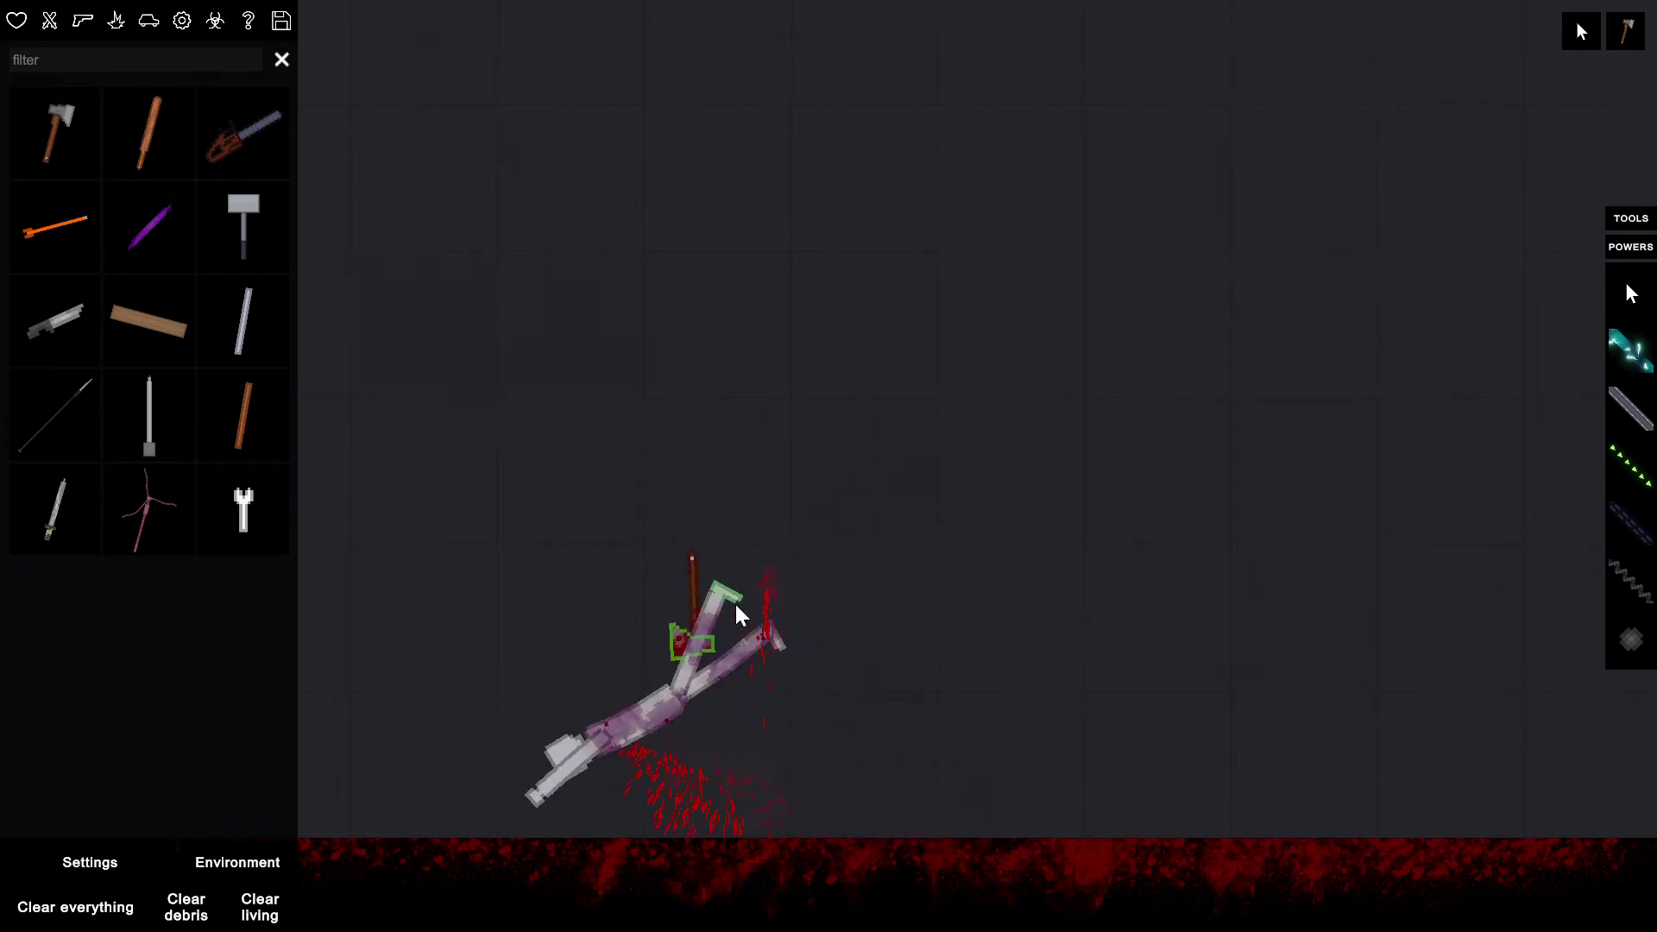
left_click_drag(732, 777, 1334, 783)
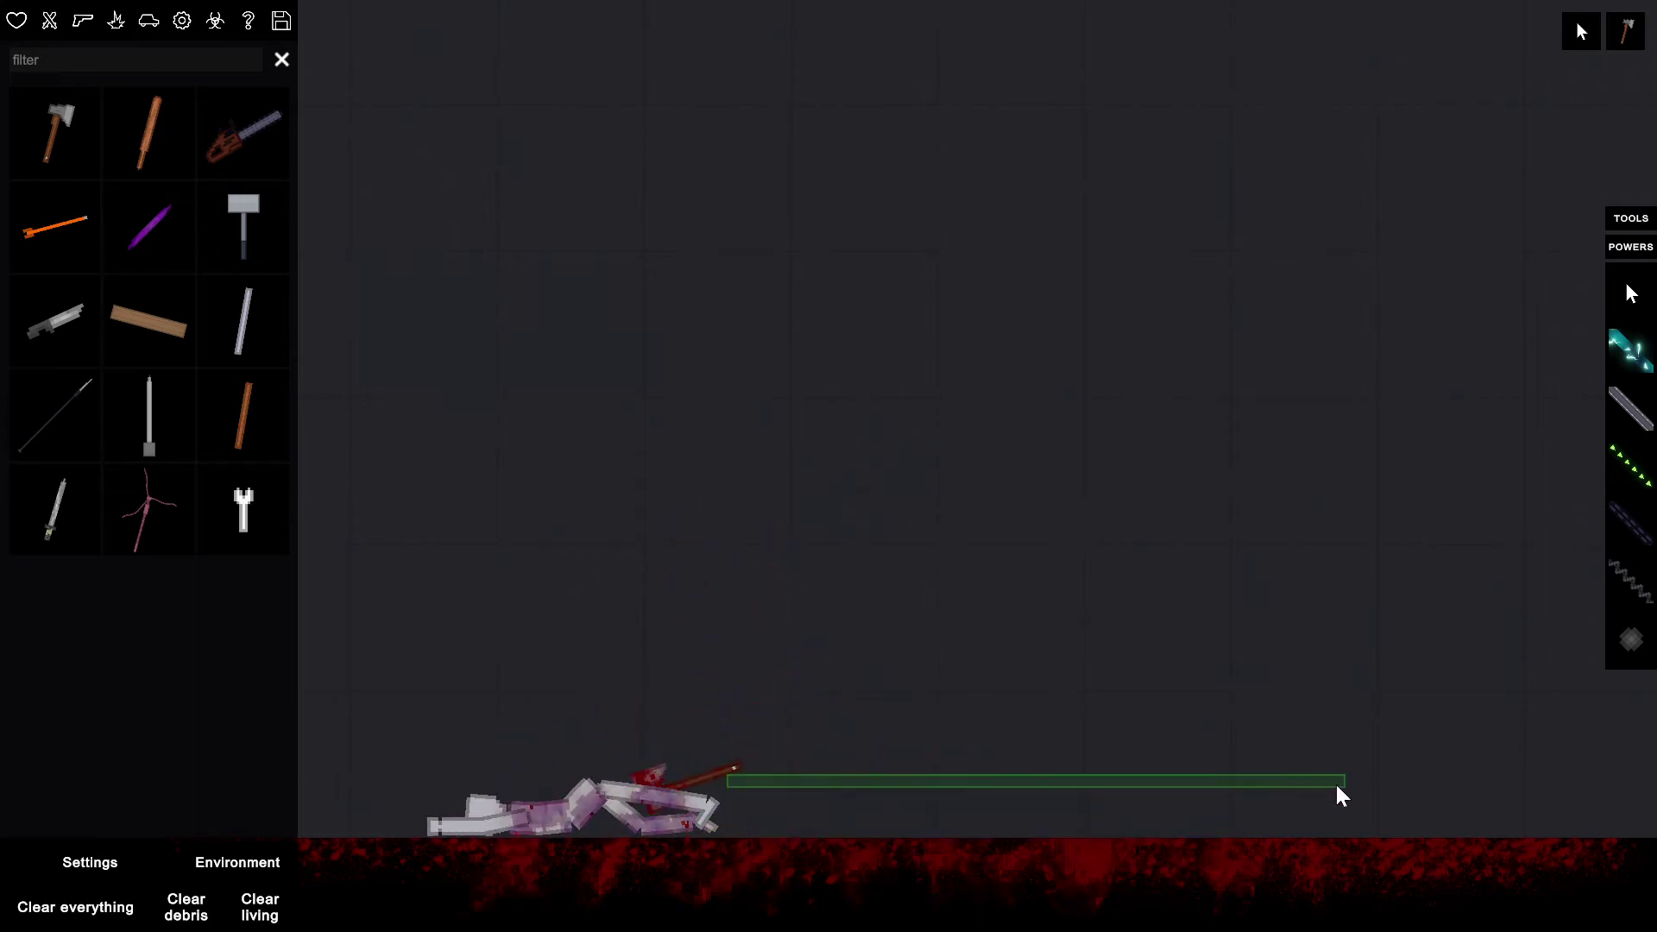
mouse_move(723, 769)
left_mouse_down()
mouse_move(1383, 771)
mouse_move(728, 626)
left_mouse_up()
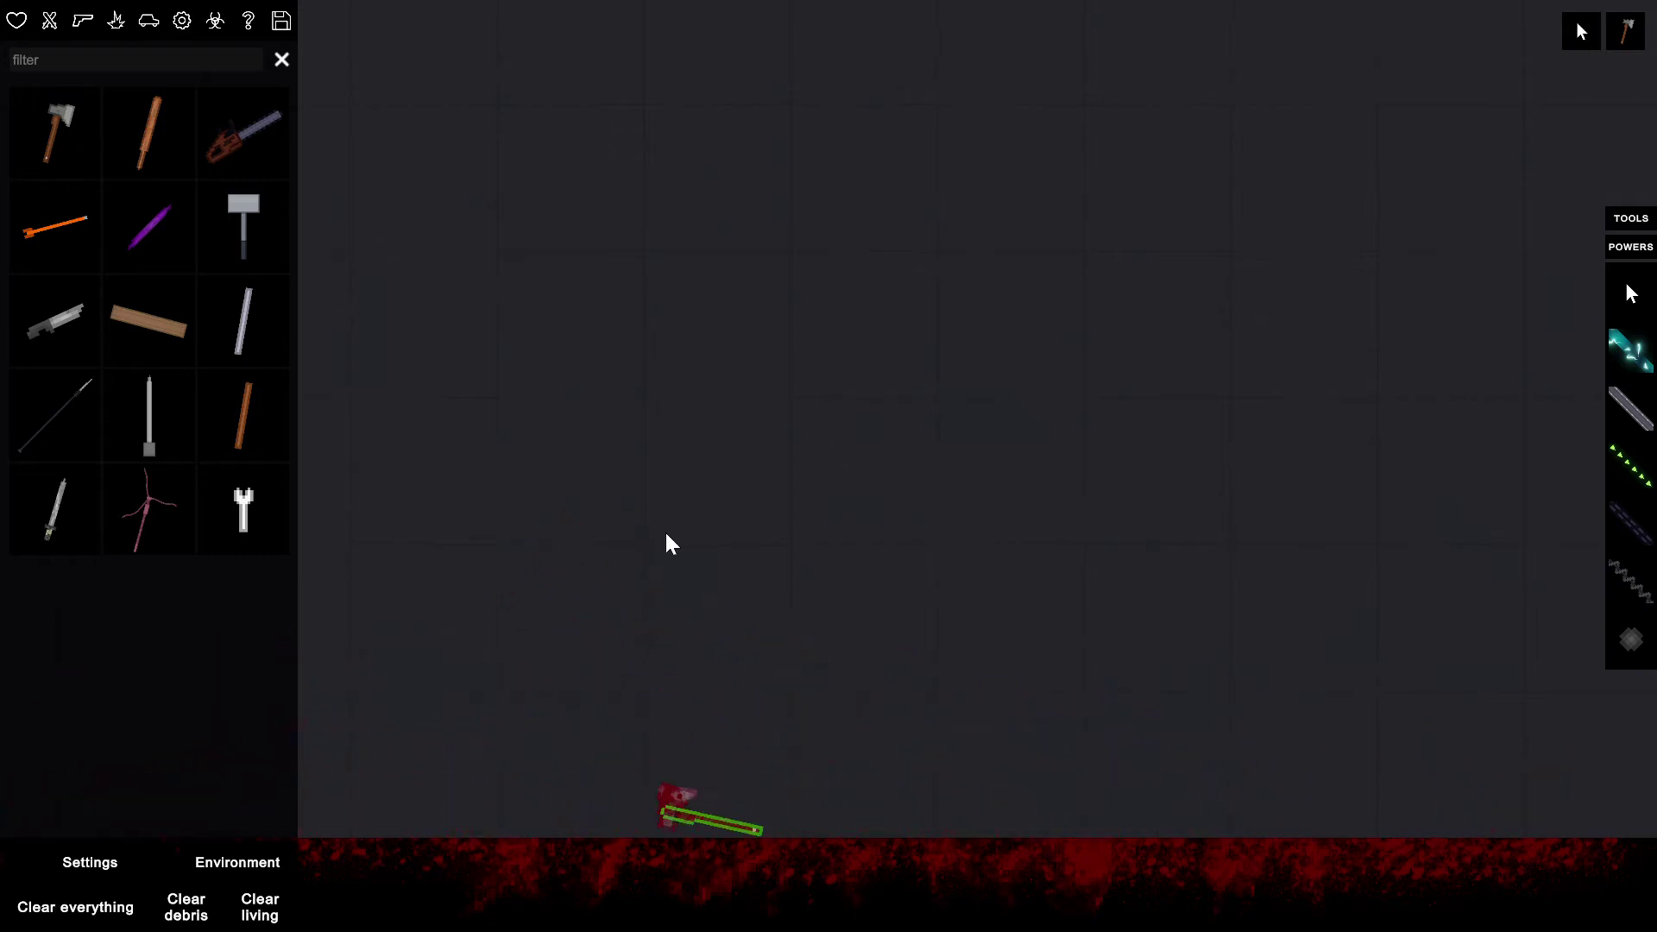
left_click_drag(665, 529, 1242, 373)
scroll(564, 505, "up", 1)
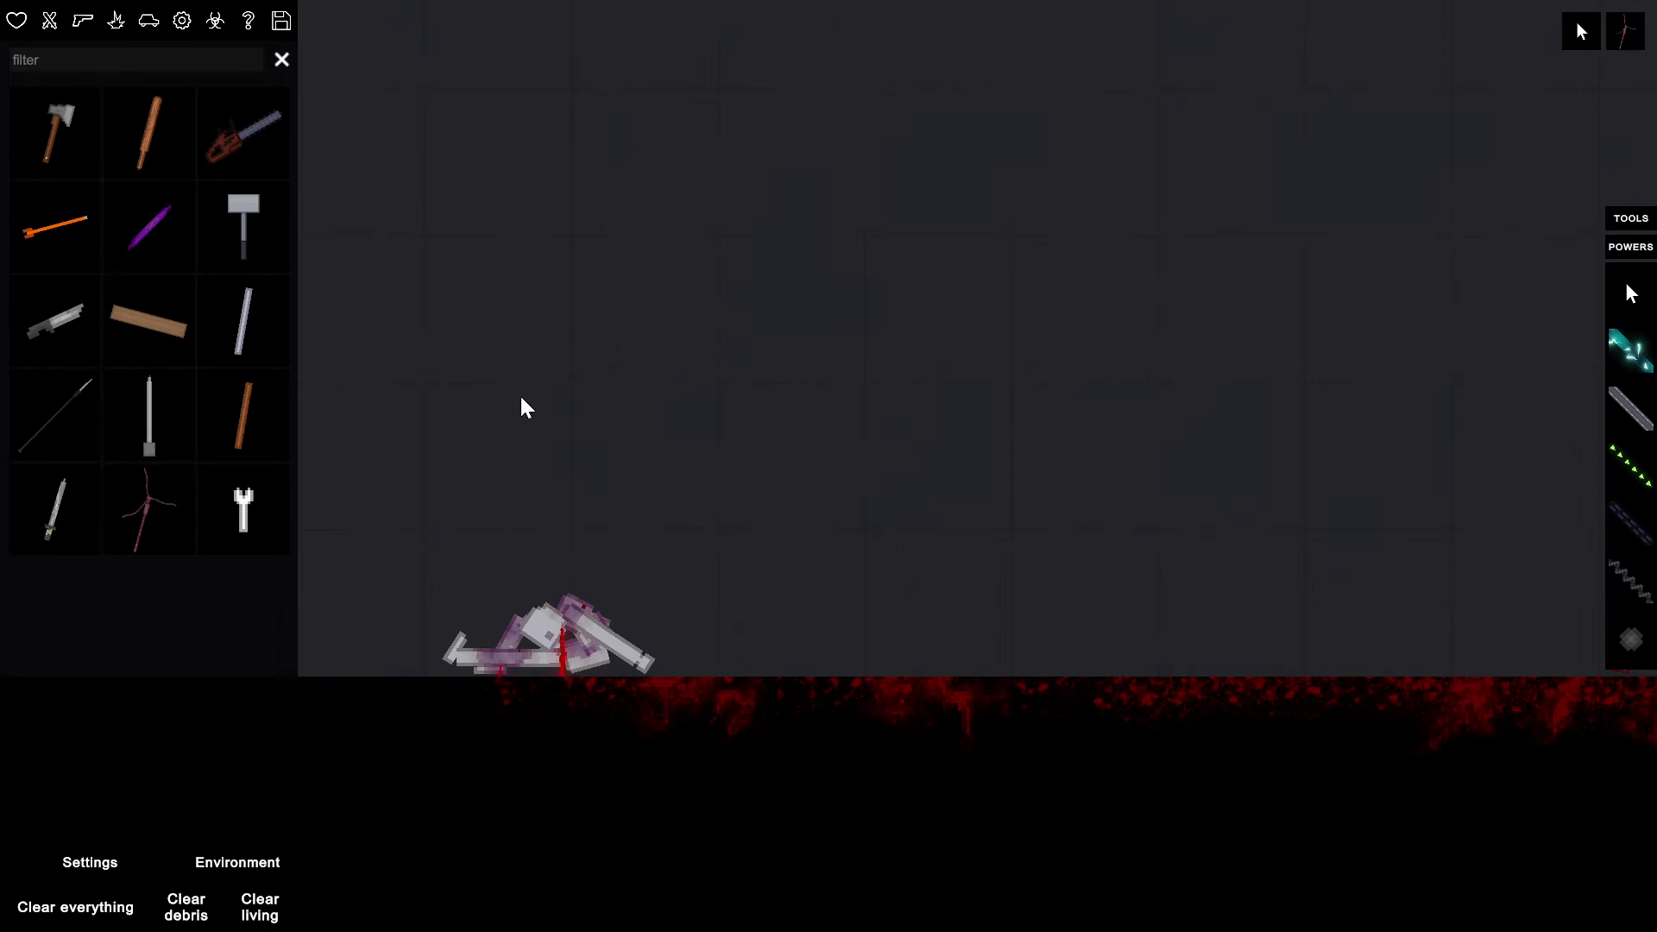
- Spawn a pink worm staff and knock the ragdoll into it, leaving it sitting
left_click(998, 330)
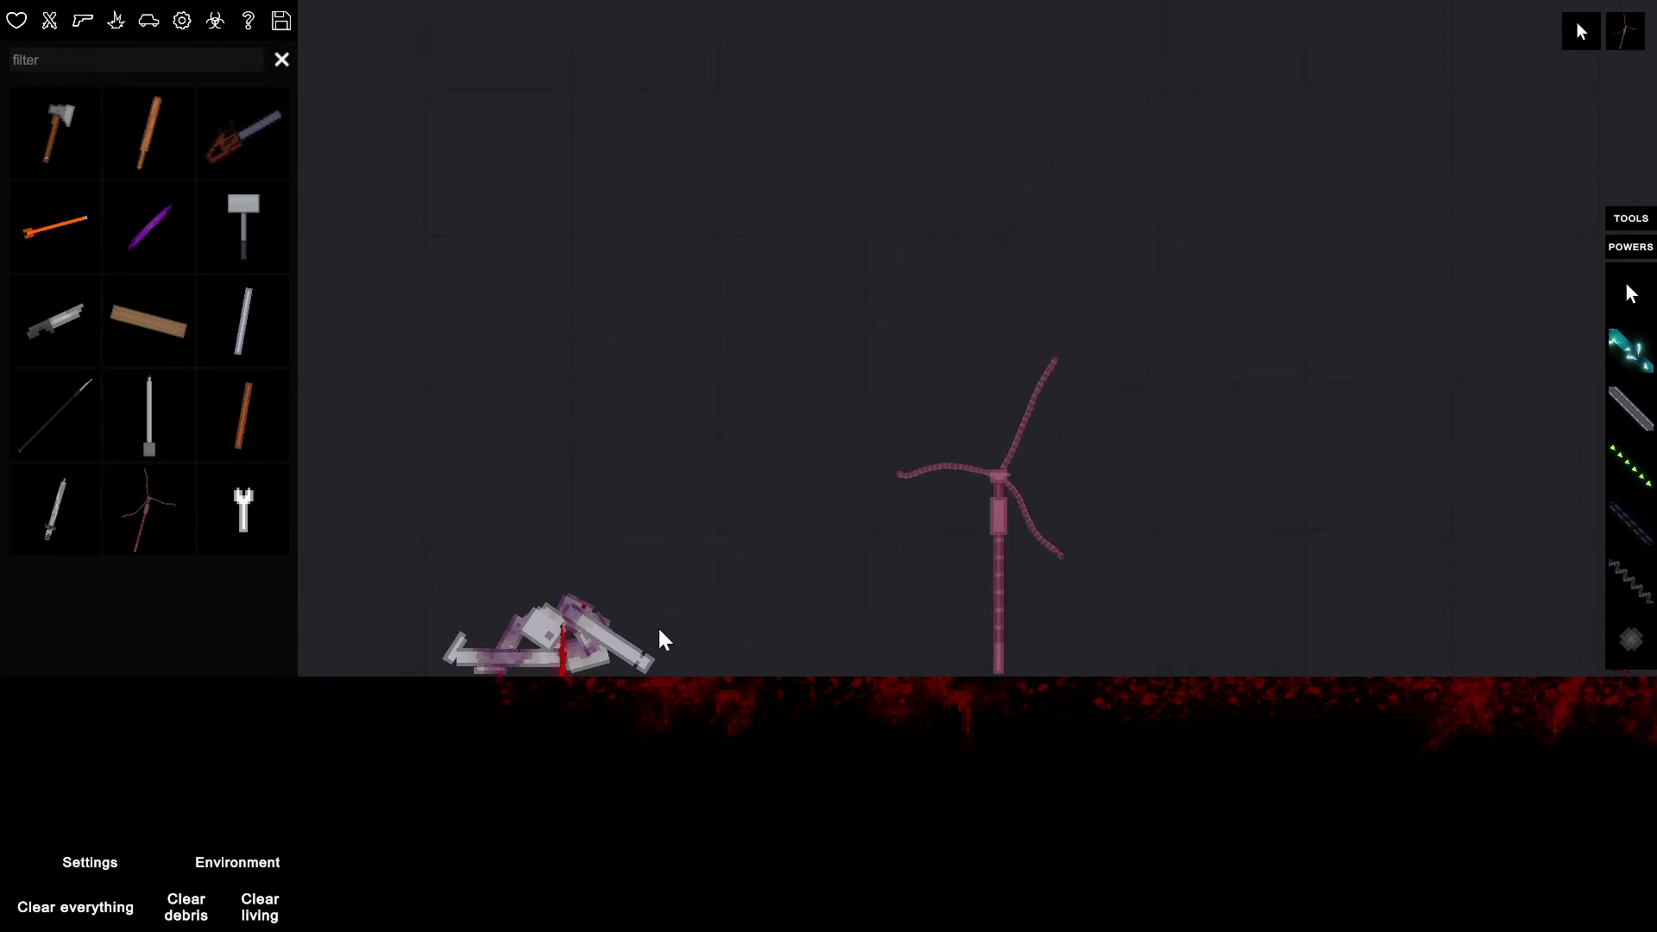
left_click_drag(593, 618, 765, 479)
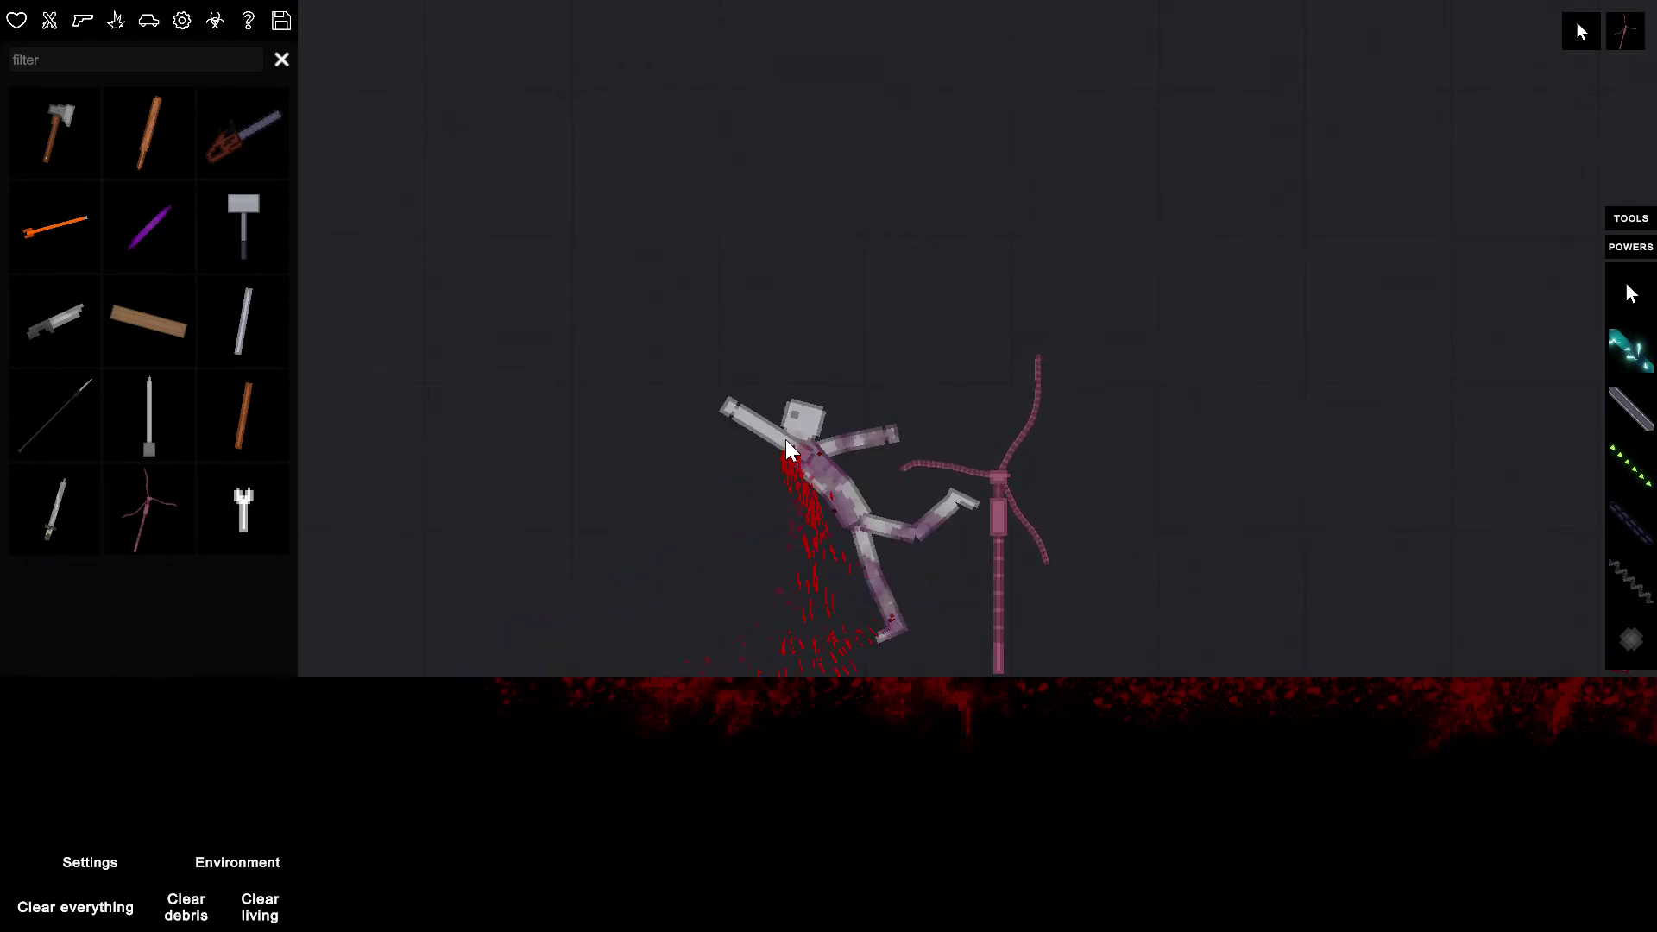
mouse_move(786, 439)
left_mouse_down()
mouse_move(1032, 433)
mouse_move(1206, 363)
left_mouse_up()
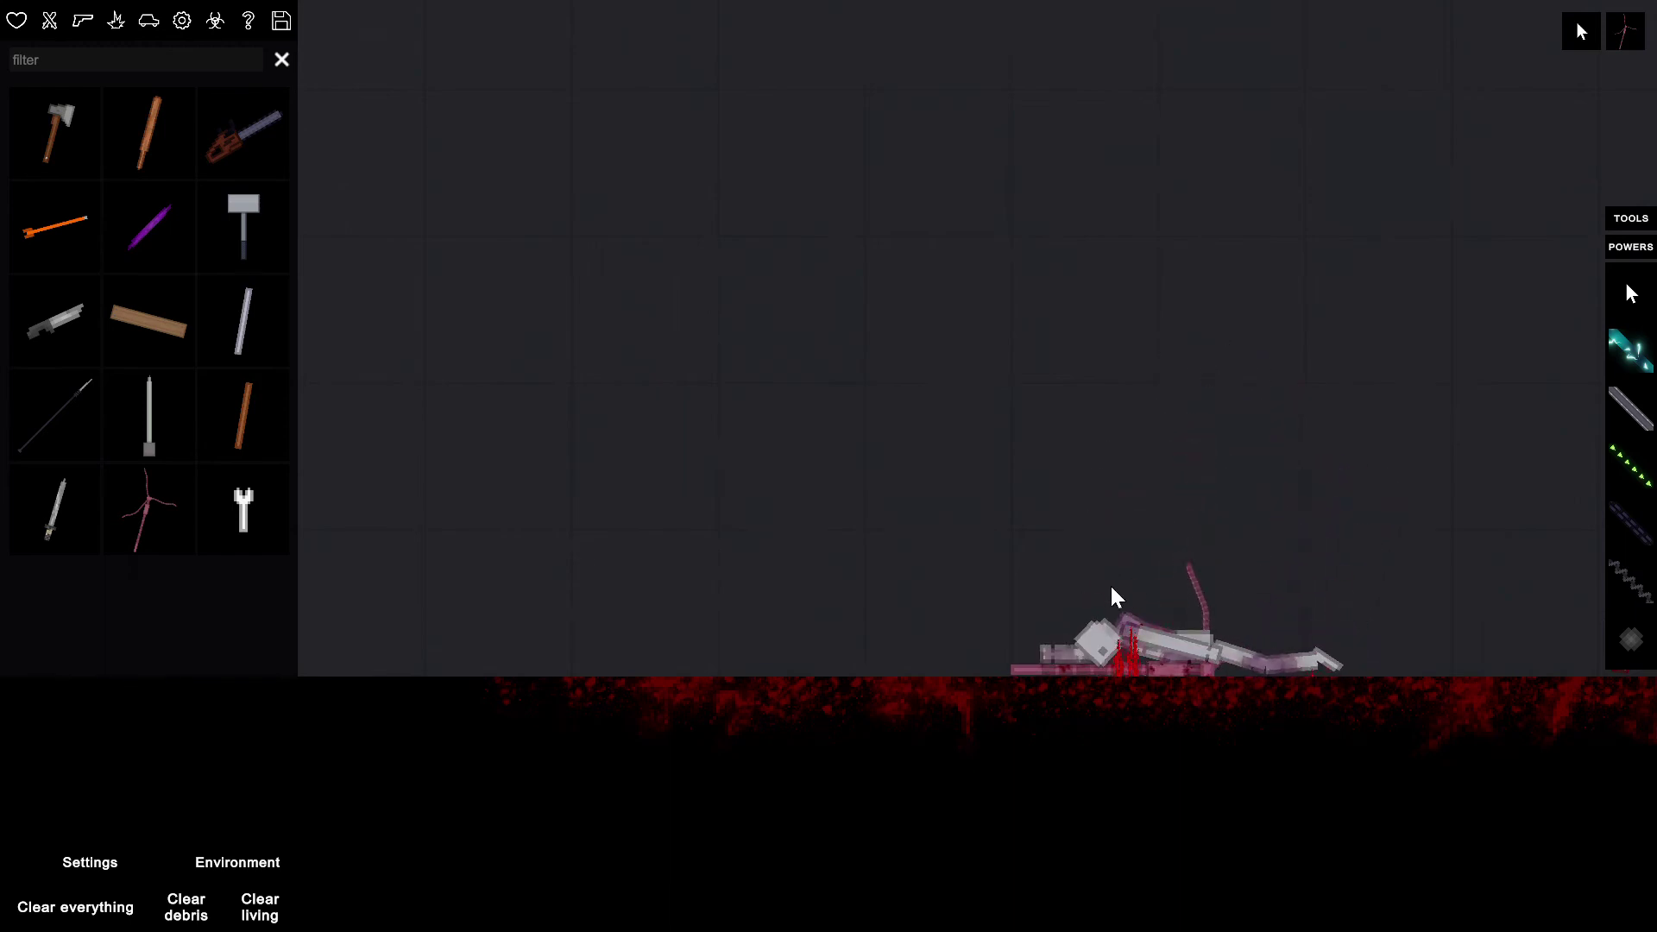
mouse_move(1108, 632)
left_mouse_down()
mouse_move(1182, 551)
mouse_move(1196, 428)
left_mouse_up()
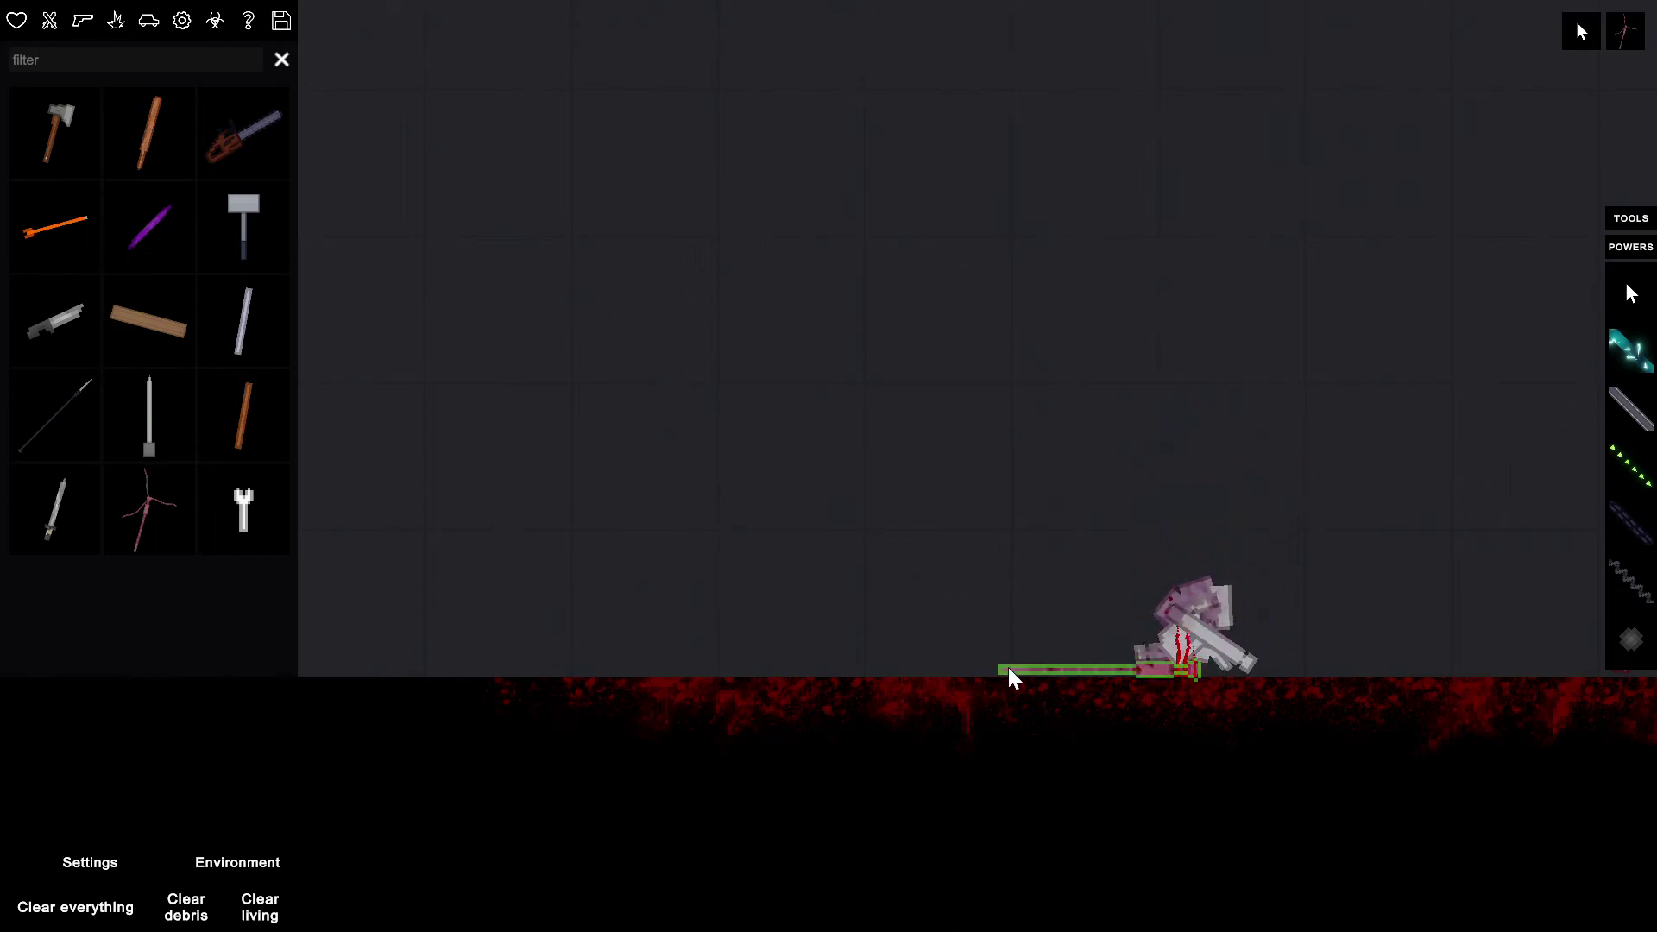
- Pick up and delete the worm staff, then spawn a spear on the floor
mouse_move(1008, 666)
left_mouse_down()
mouse_move(1071, 399)
mouse_move(1183, 364)
mouse_move(1179, 349)
left_mouse_up()
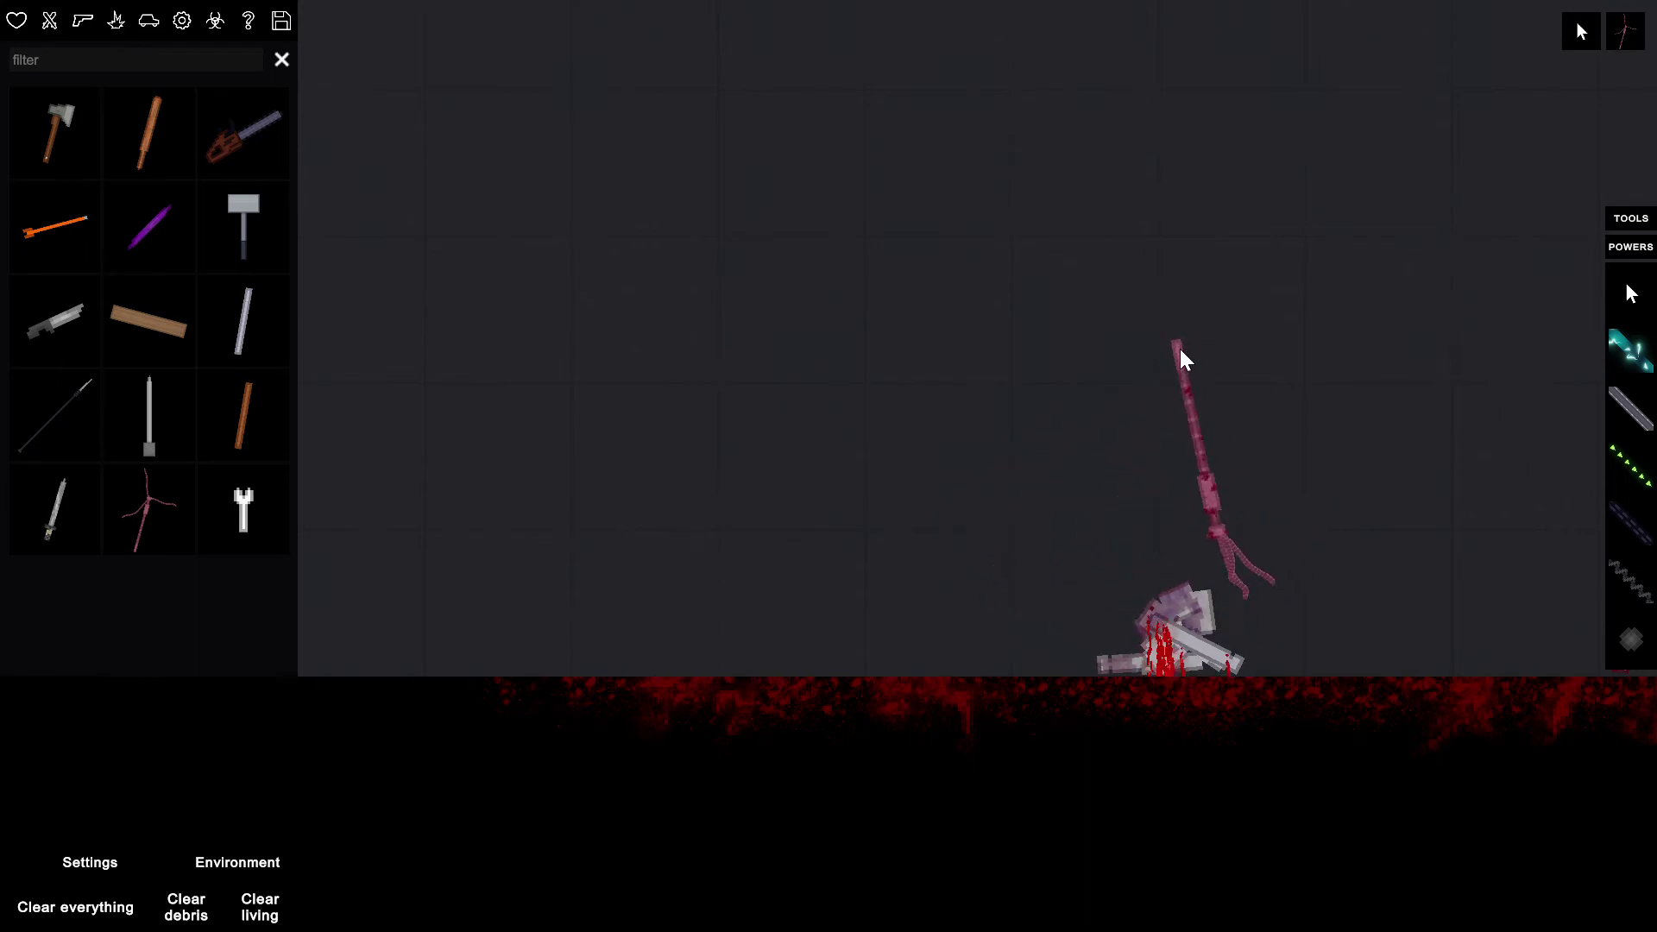
left_click_drag(1179, 348, 1135, 300)
key("Delete")
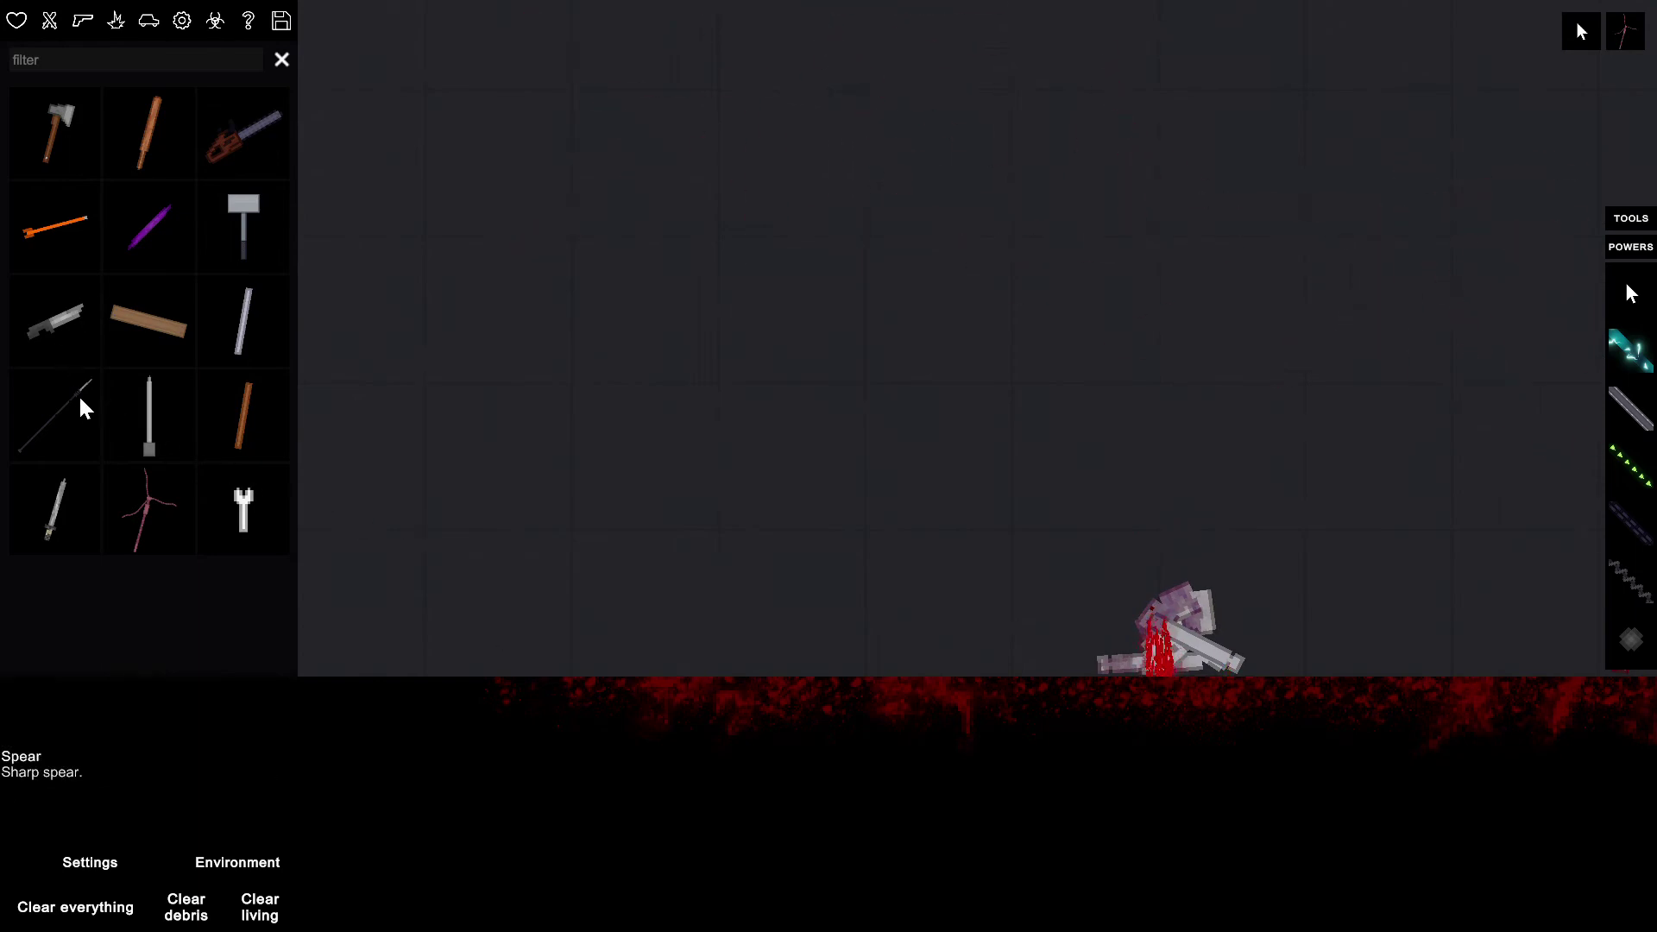
left_click(806, 271)
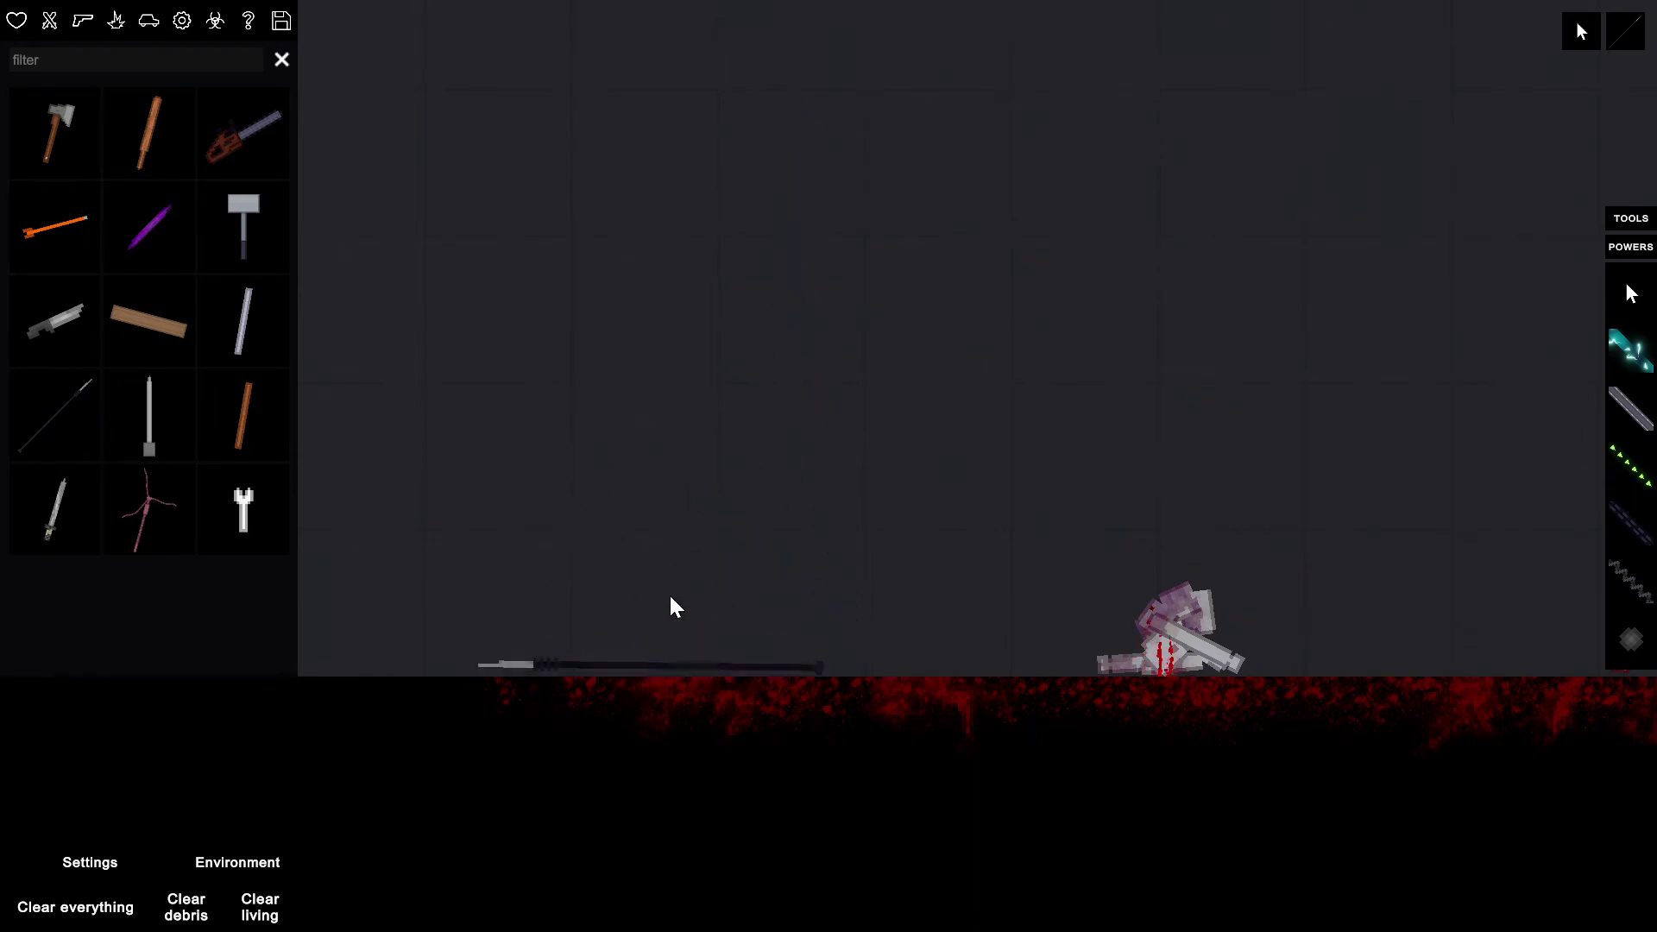
- Lift the spear and stand it upright on the floor
left_click_drag(669, 593, 682, 409)
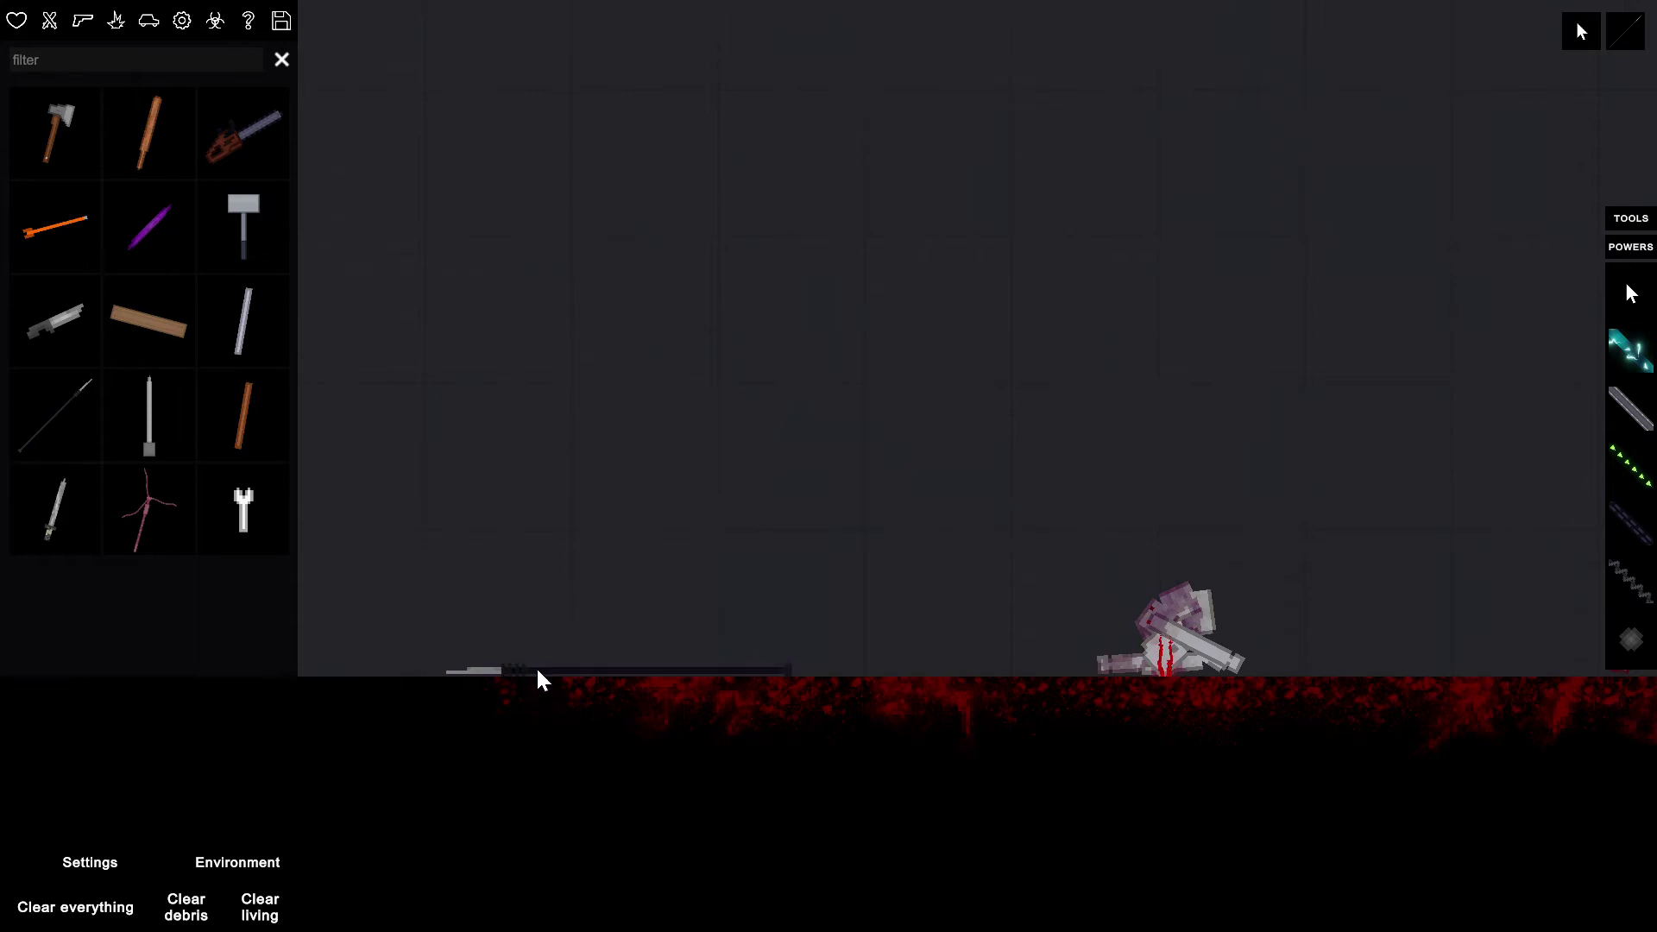
mouse_move(530, 674)
left_mouse_down()
mouse_move(558, 505)
mouse_move(600, 403)
left_mouse_up()
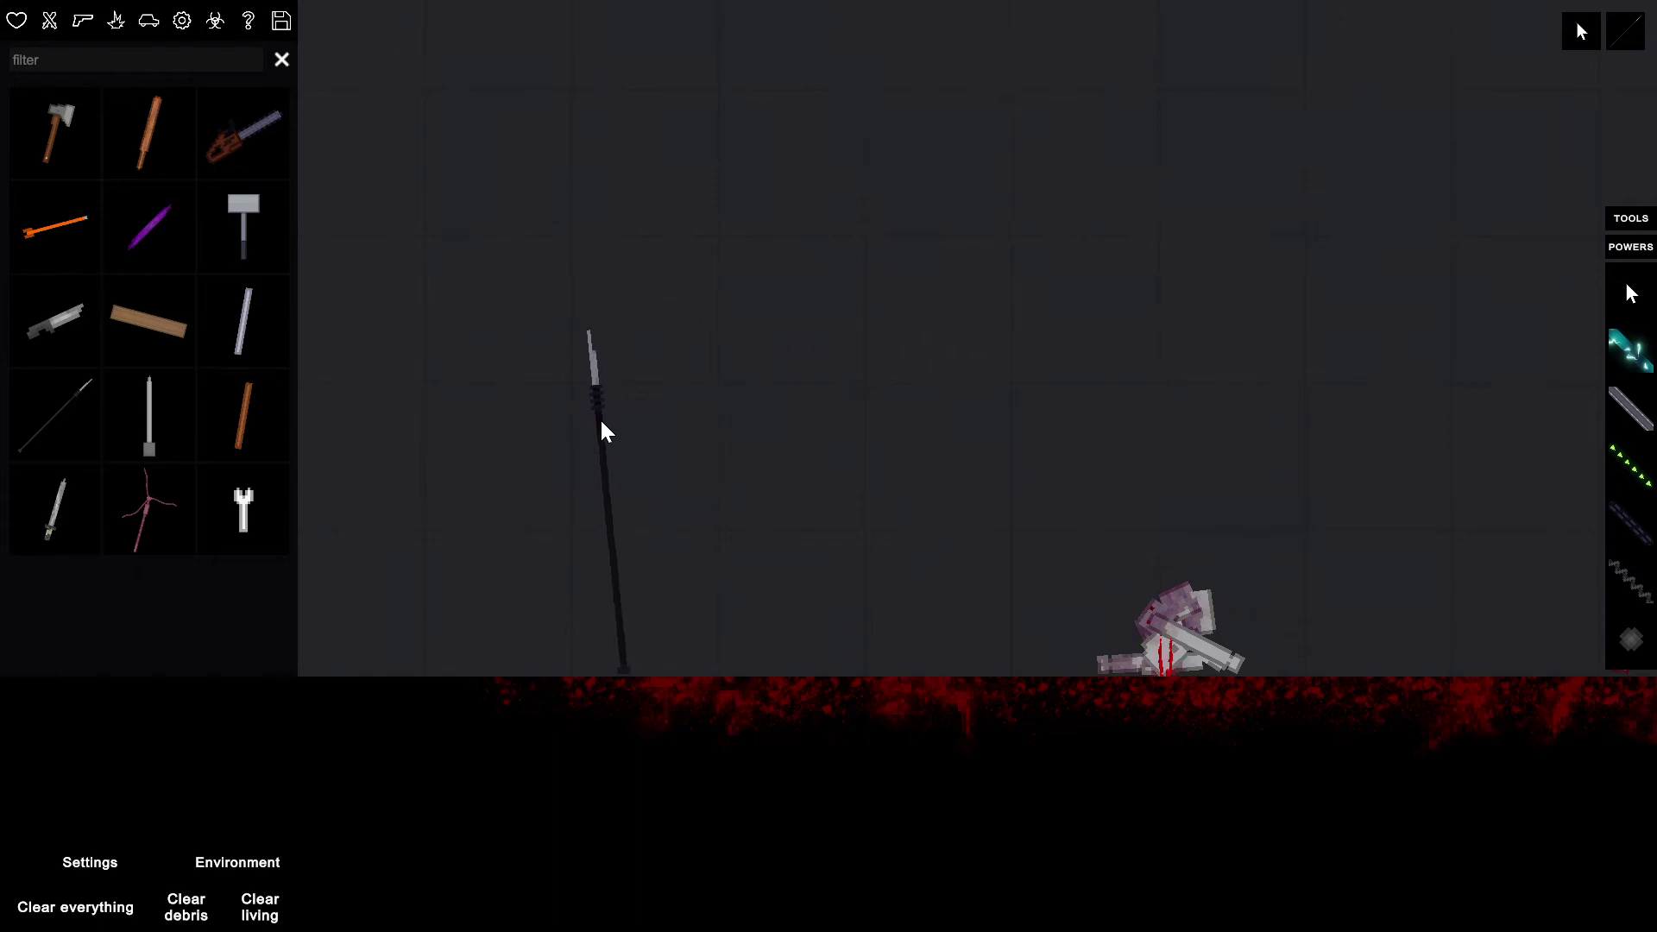
mouse_move(599, 412)
left_mouse_down()
mouse_move(598, 472)
mouse_move(682, 430)
left_mouse_up()
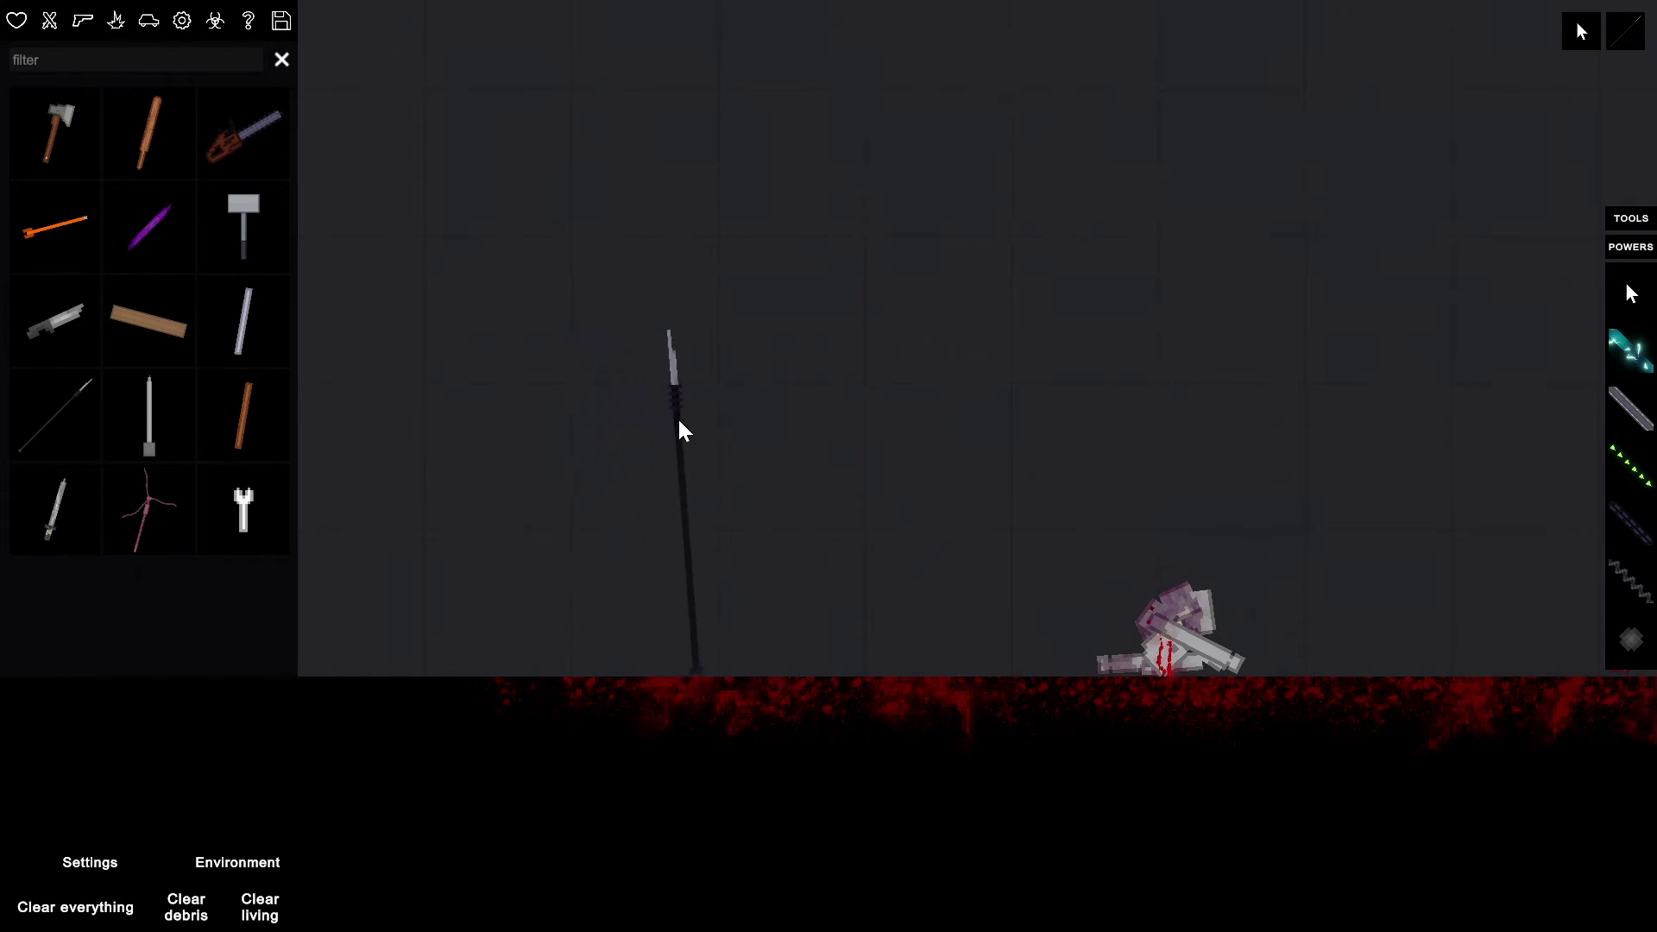
- Pause the simulation and freeze the upright spear from its context menu
key("space")
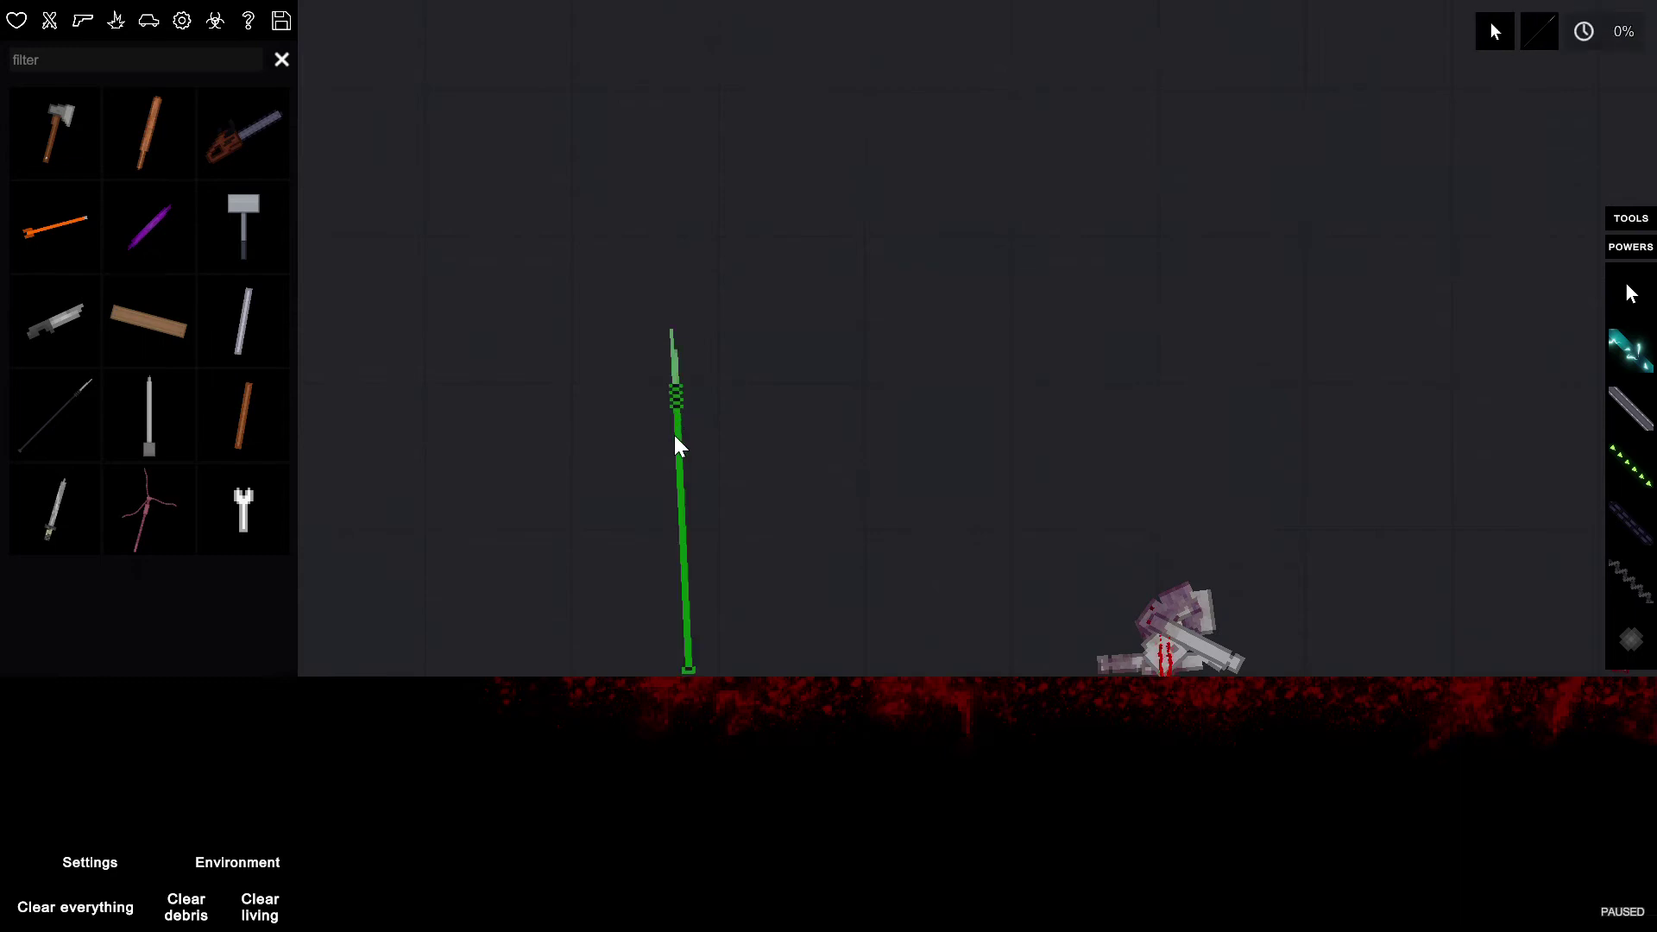
right_click(676, 435)
left_click(703, 672)
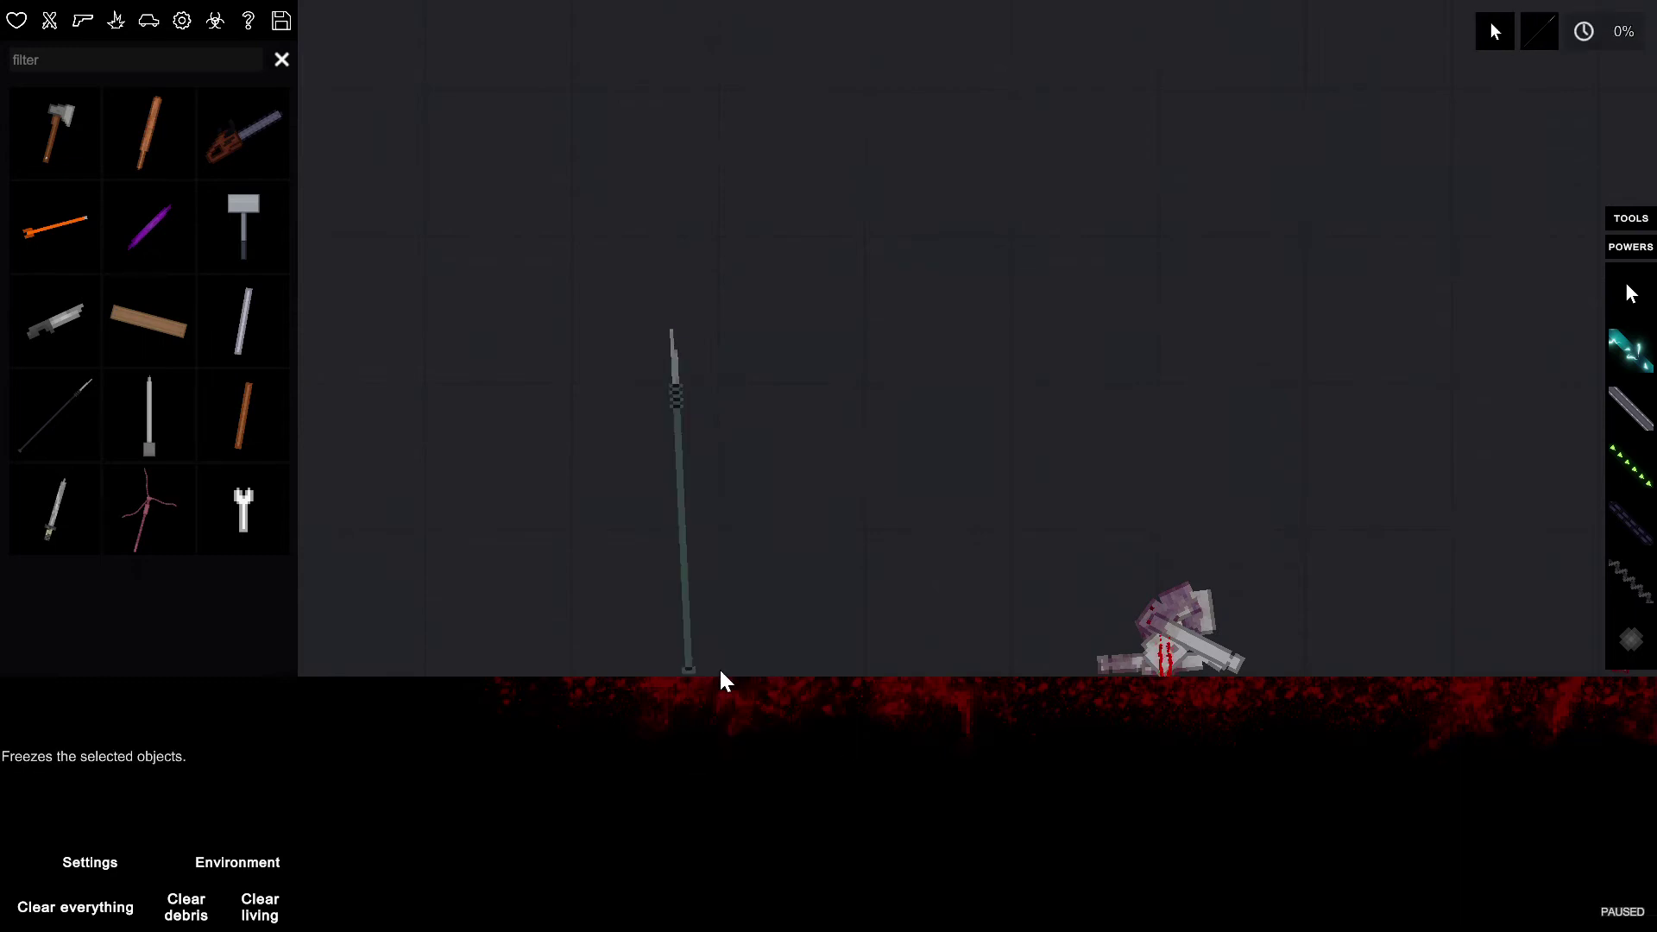
left_click(17, 22)
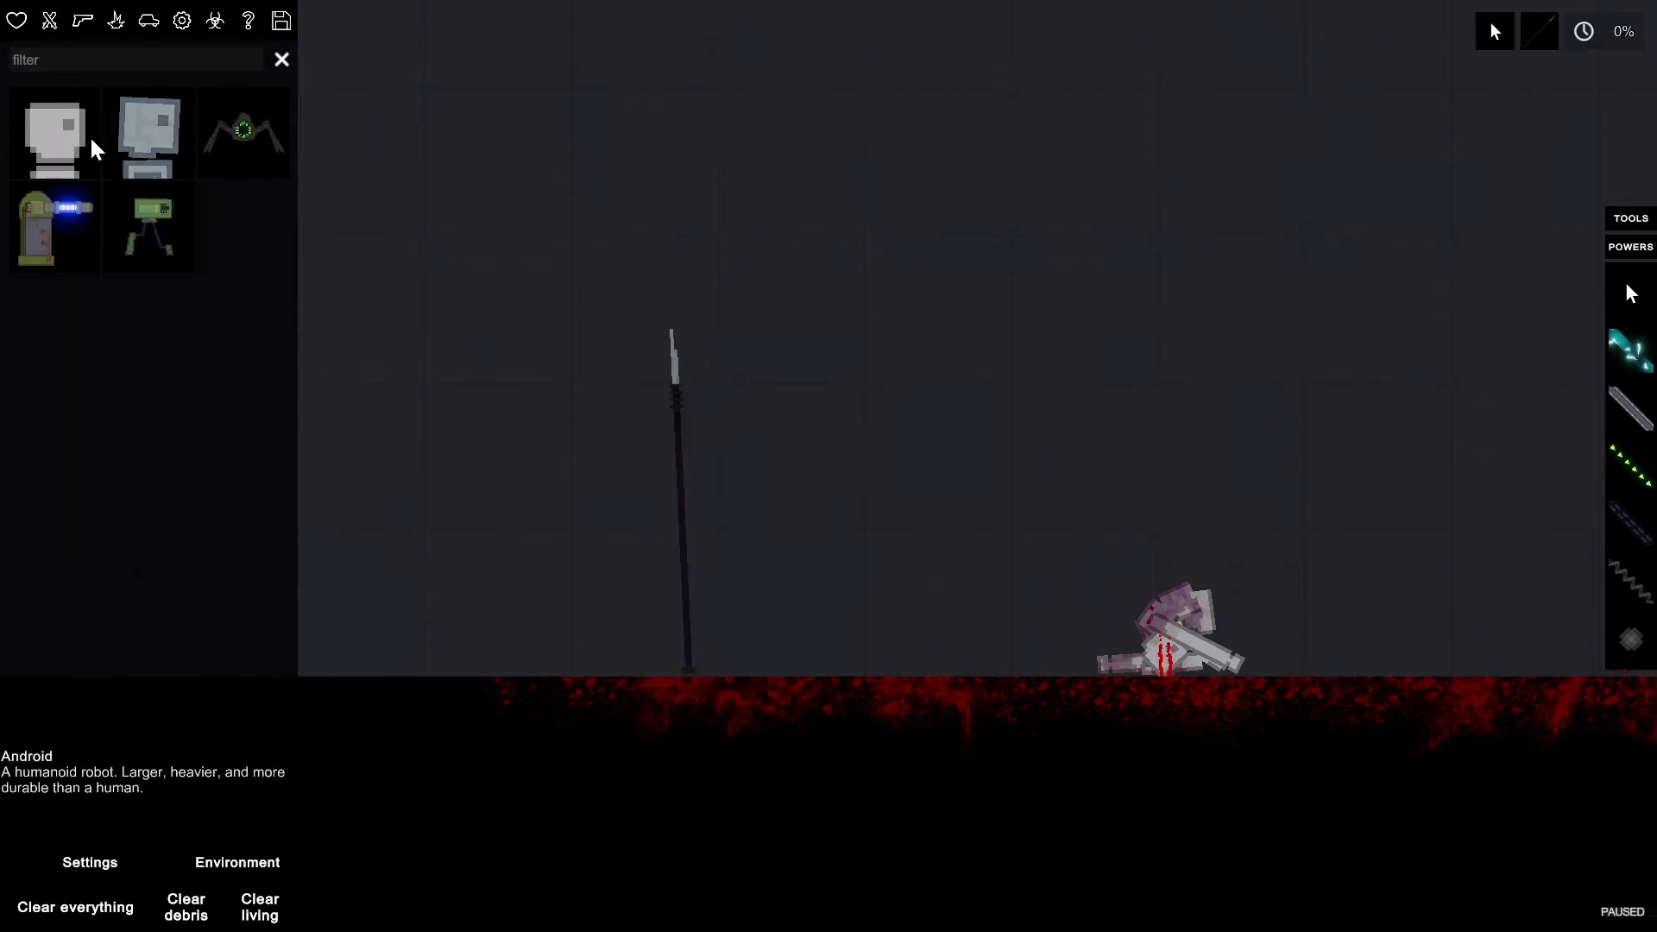
- Drop a new human onto the frozen spear and pull the impaled ragdoll's leg
left_click(149, 135)
key("space")
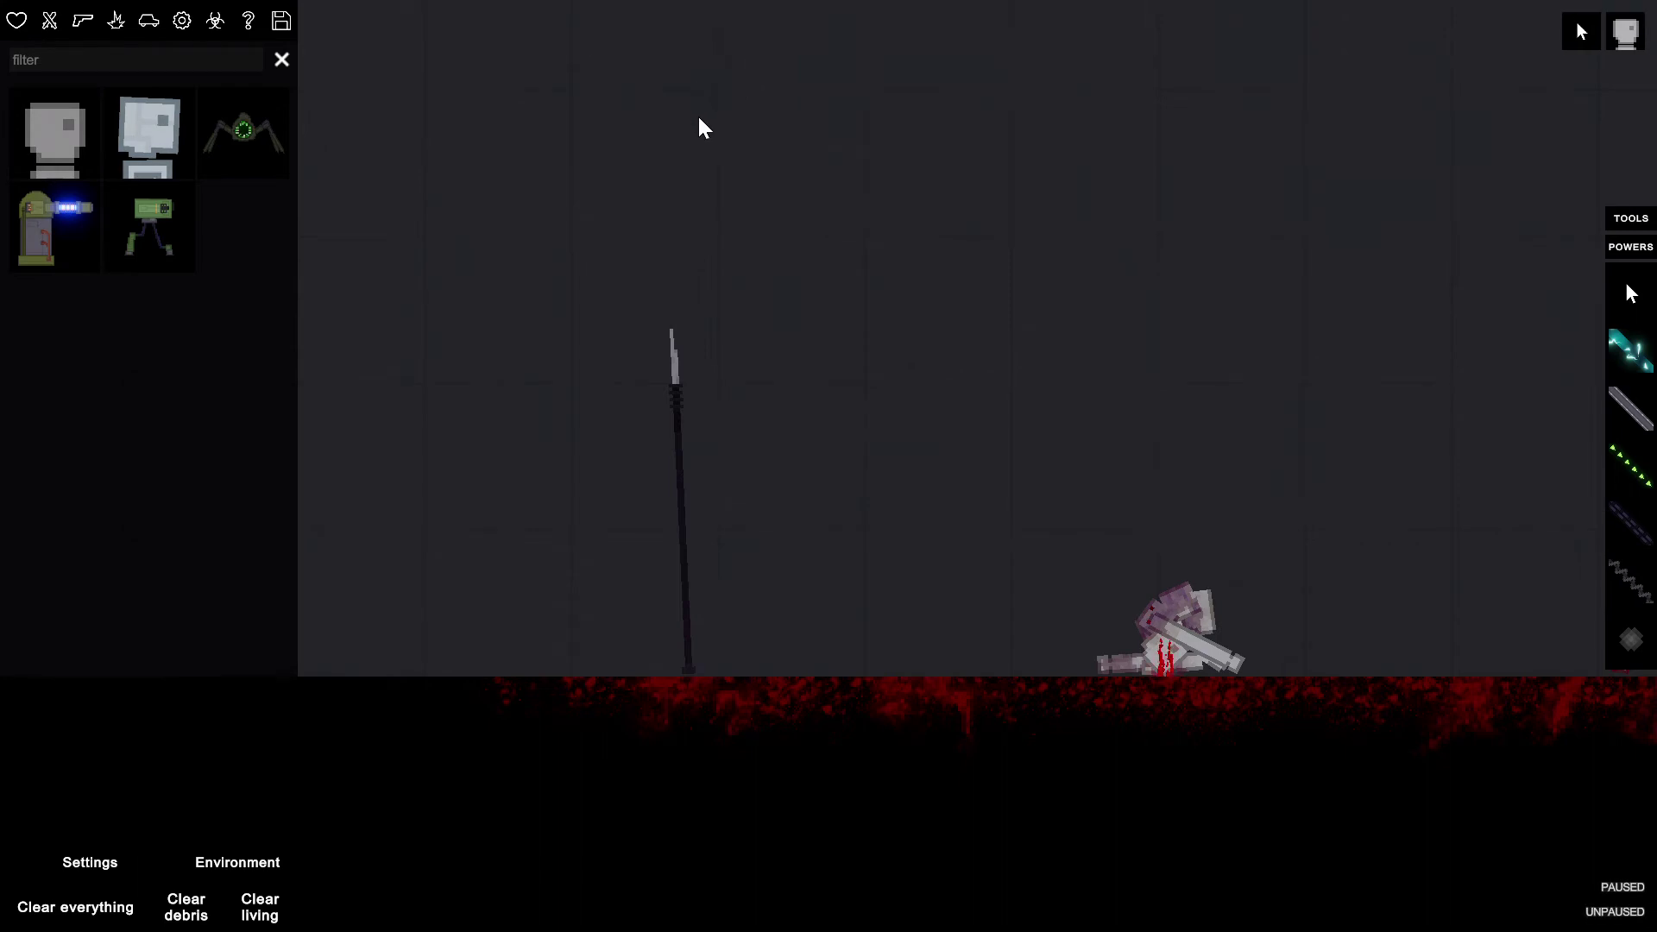
left_click(675, 56)
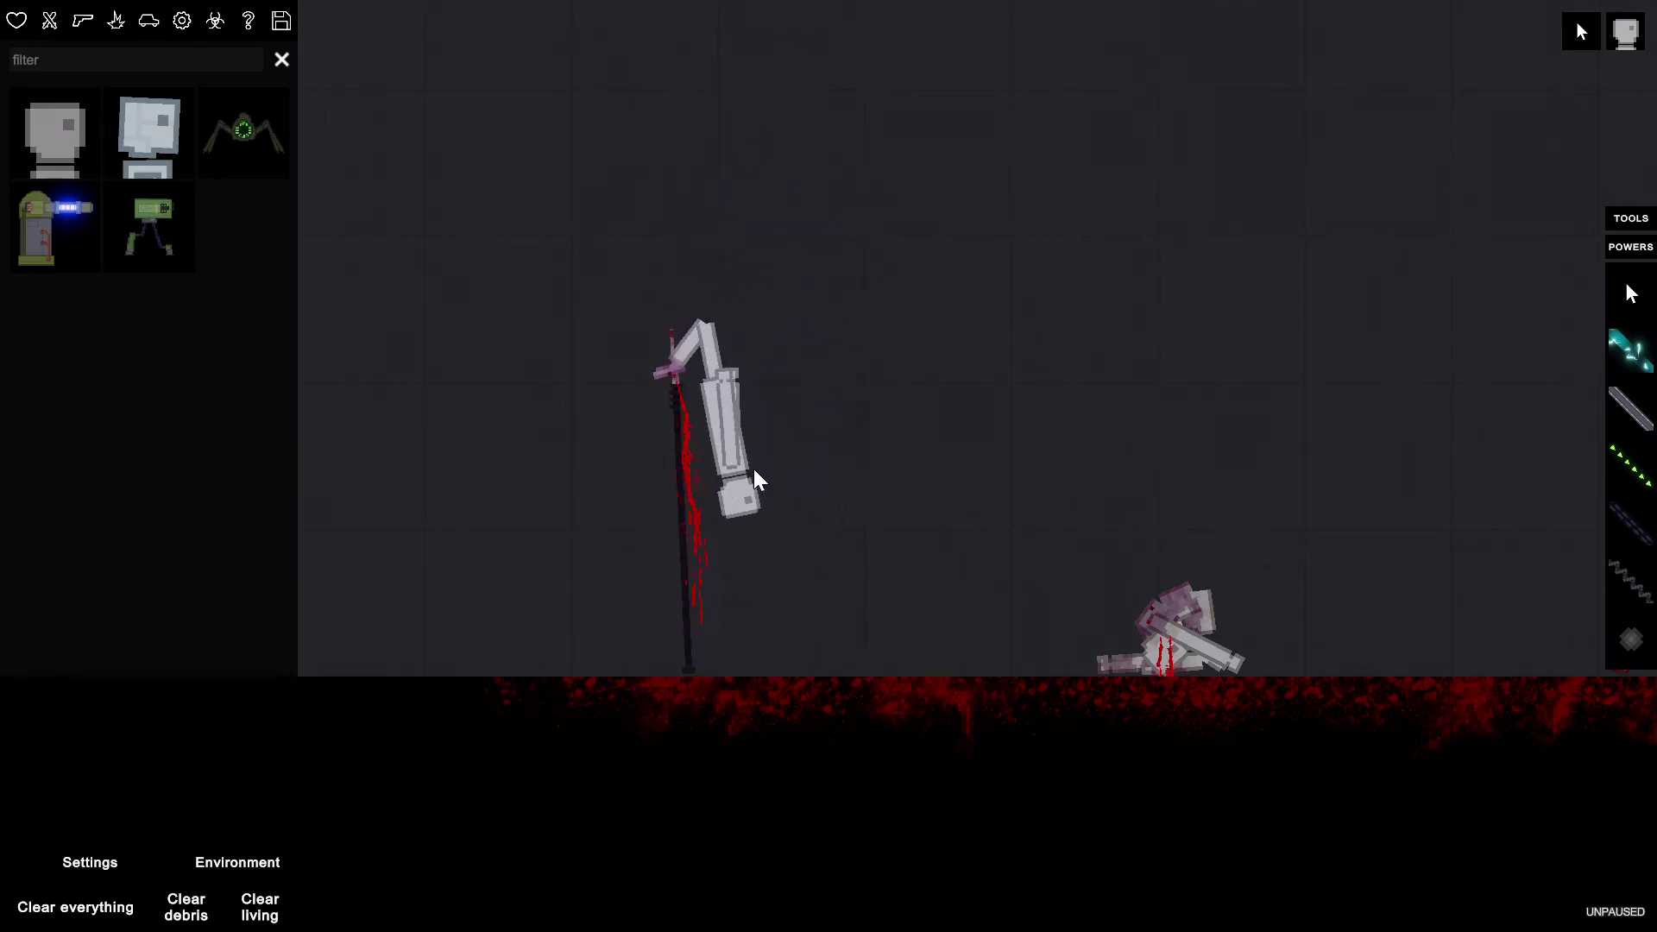
left_click_drag(746, 419, 815, 413)
key("space")
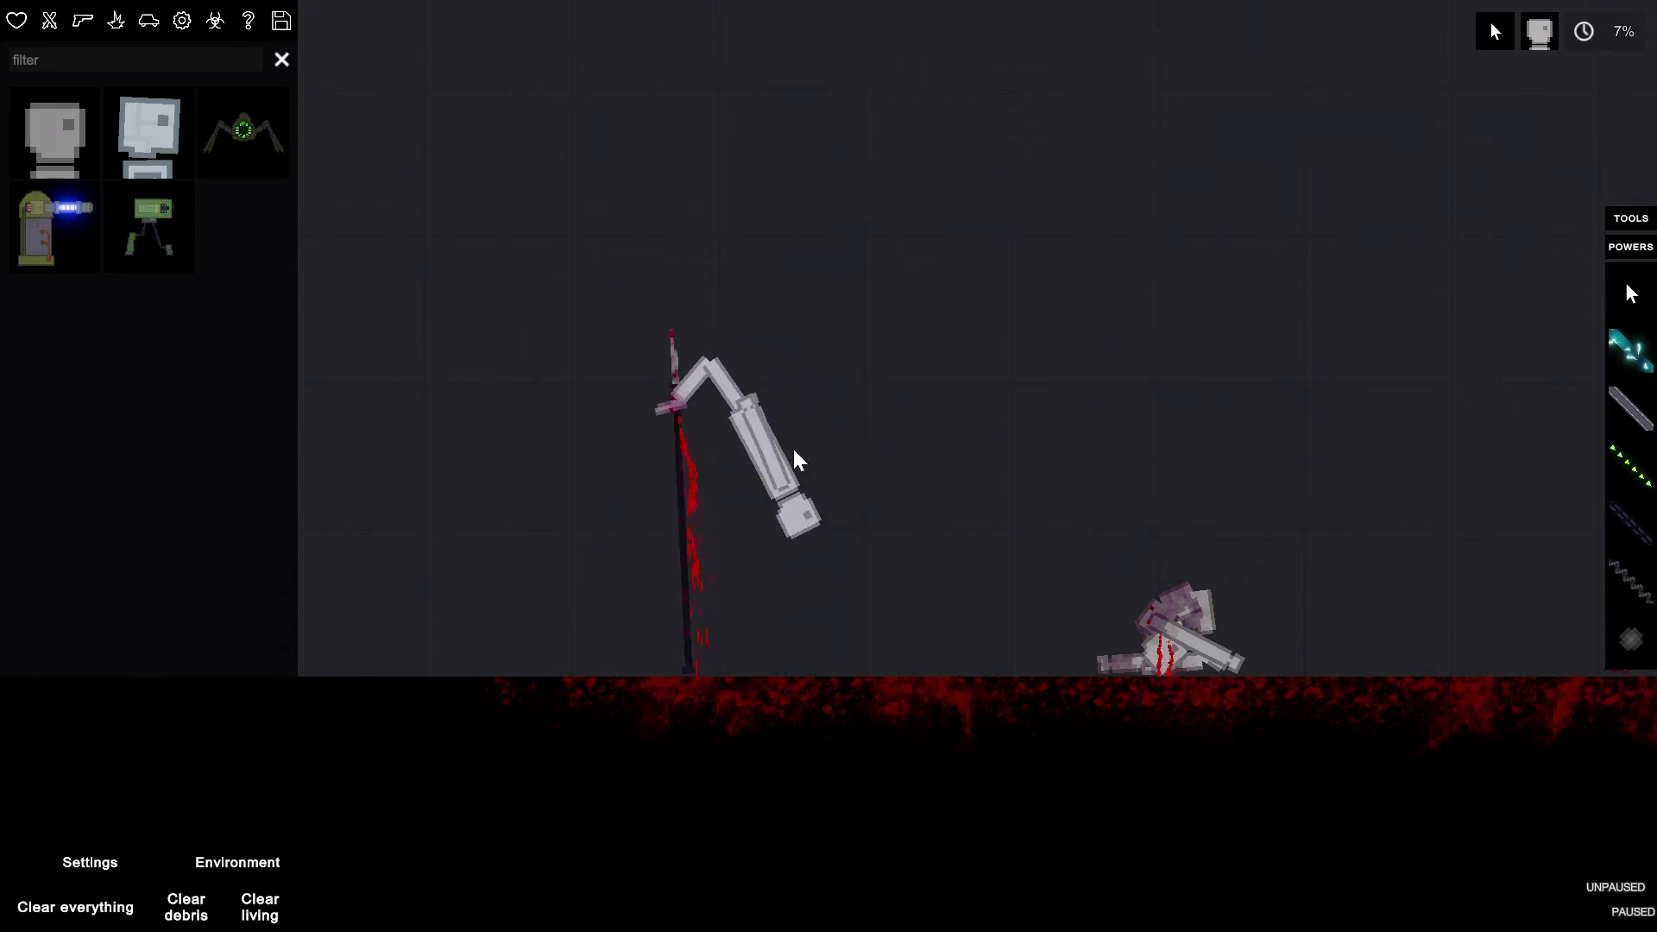
key("space")
- Swing the ragdoll around the bloody pole and hold it high above it
mouse_move(725, 493)
left_mouse_down()
mouse_move(791, 444)
mouse_move(777, 435)
left_mouse_up()
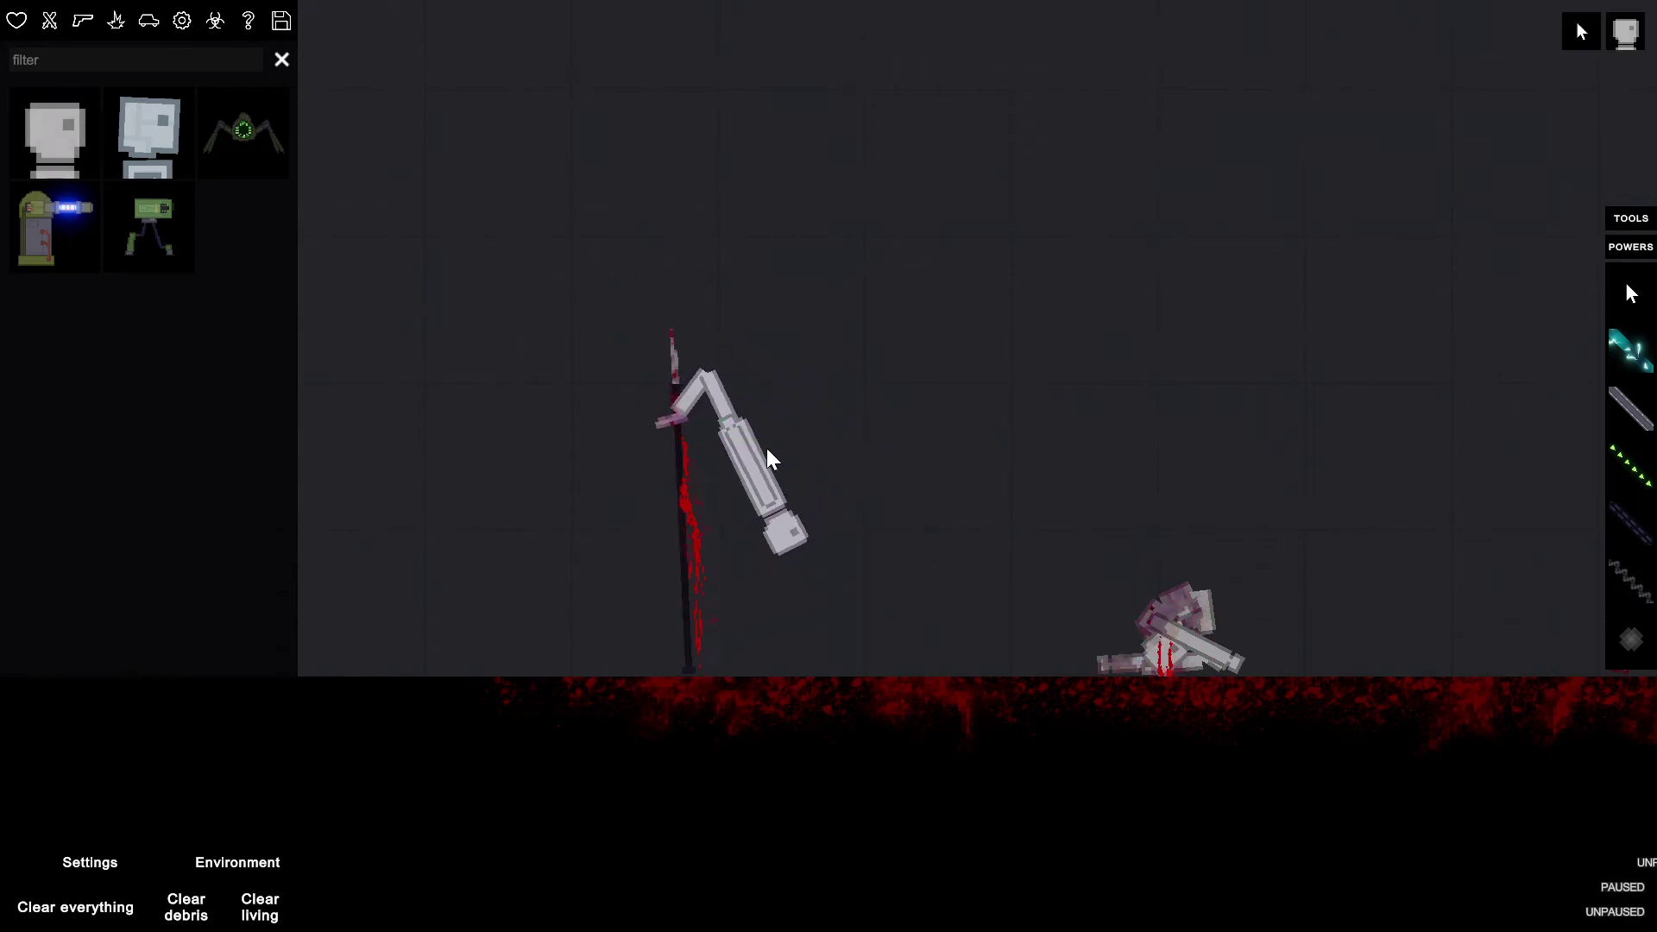
left_click_drag(780, 338, 690, 299)
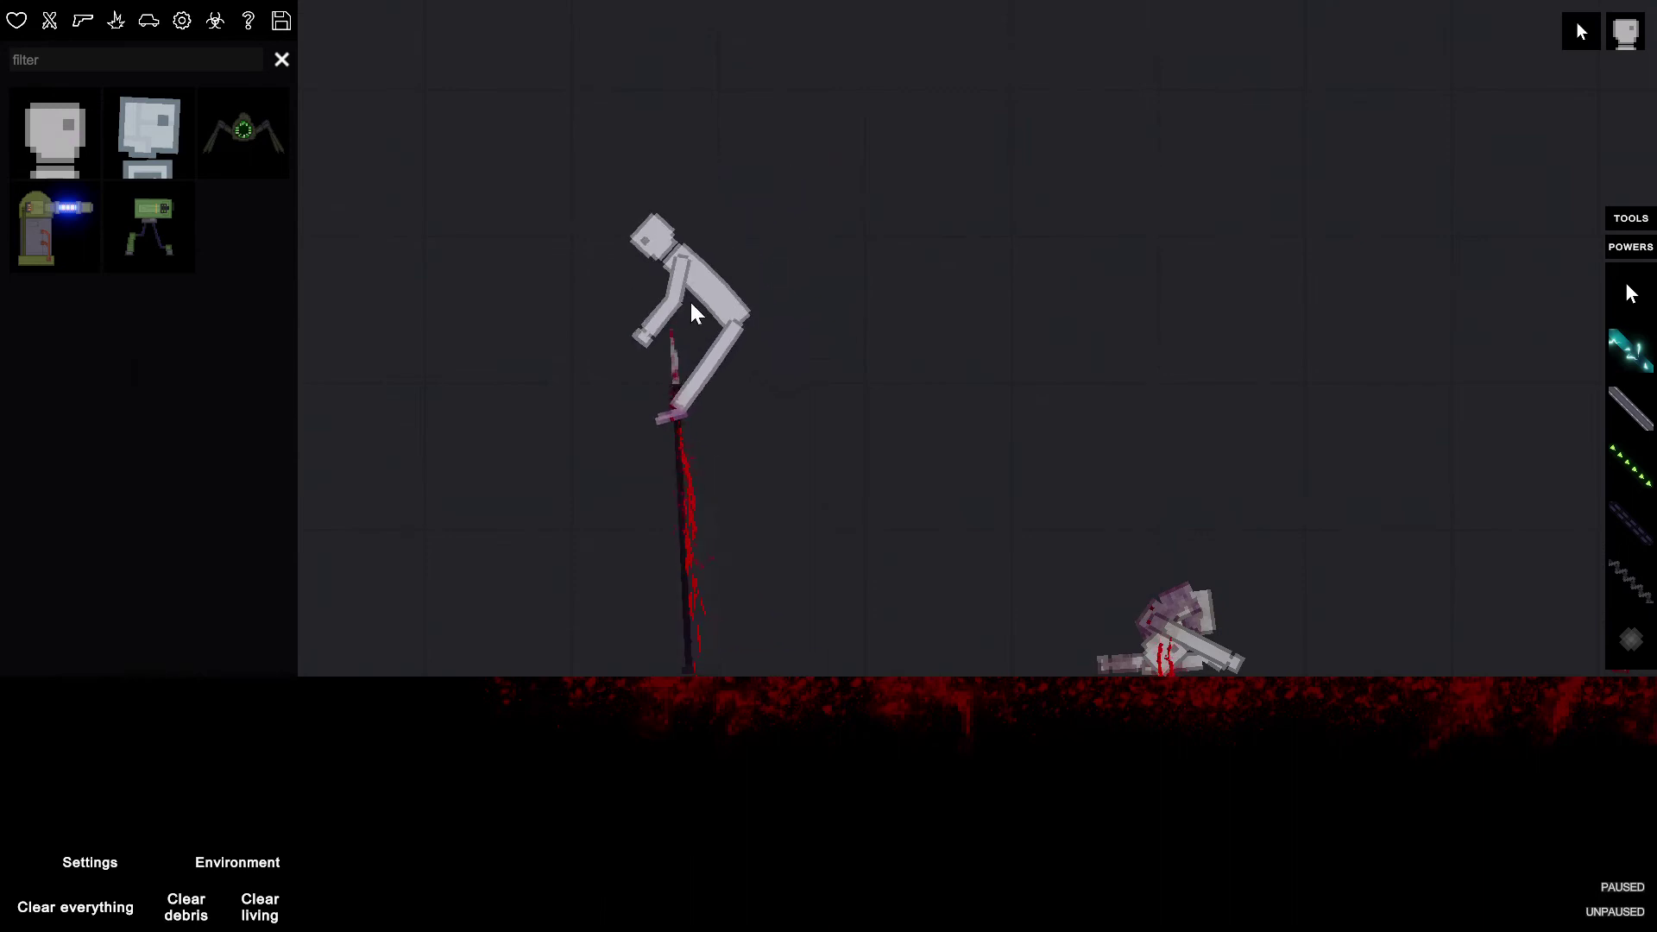
left_click(667, 361)
mouse_move(666, 388)
left_mouse_down()
mouse_move(559, 493)
mouse_move(558, 529)
left_mouse_up()
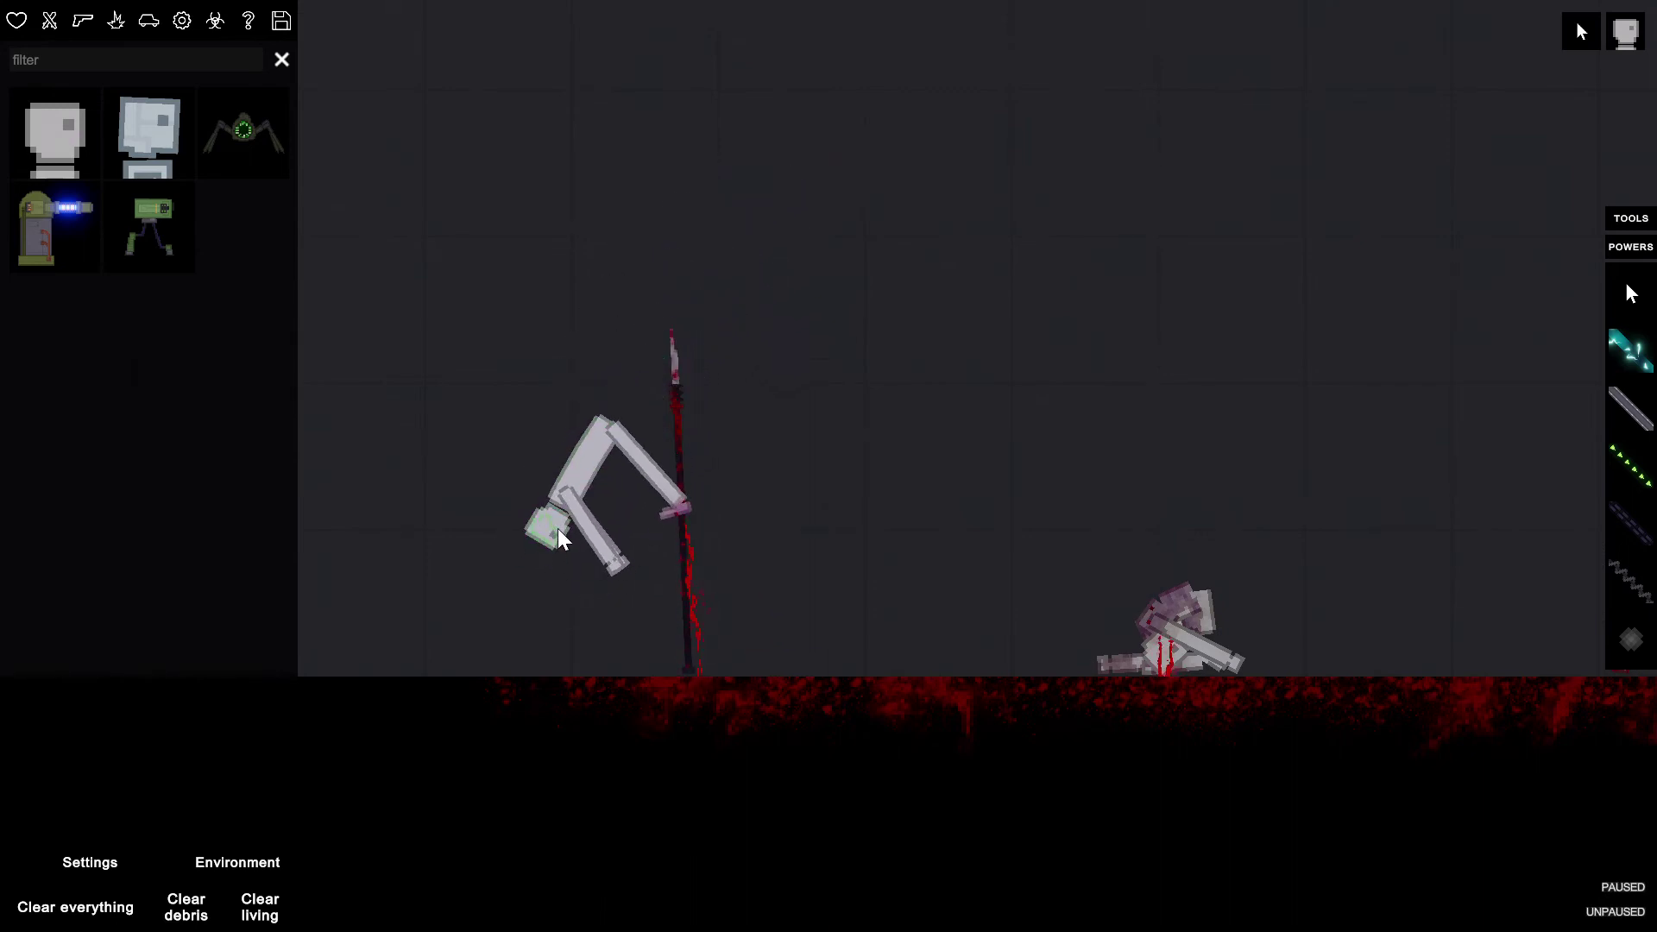
mouse_move(552, 535)
left_mouse_down()
mouse_move(525, 324)
mouse_move(648, 110)
mouse_move(780, 100)
left_mouse_up()
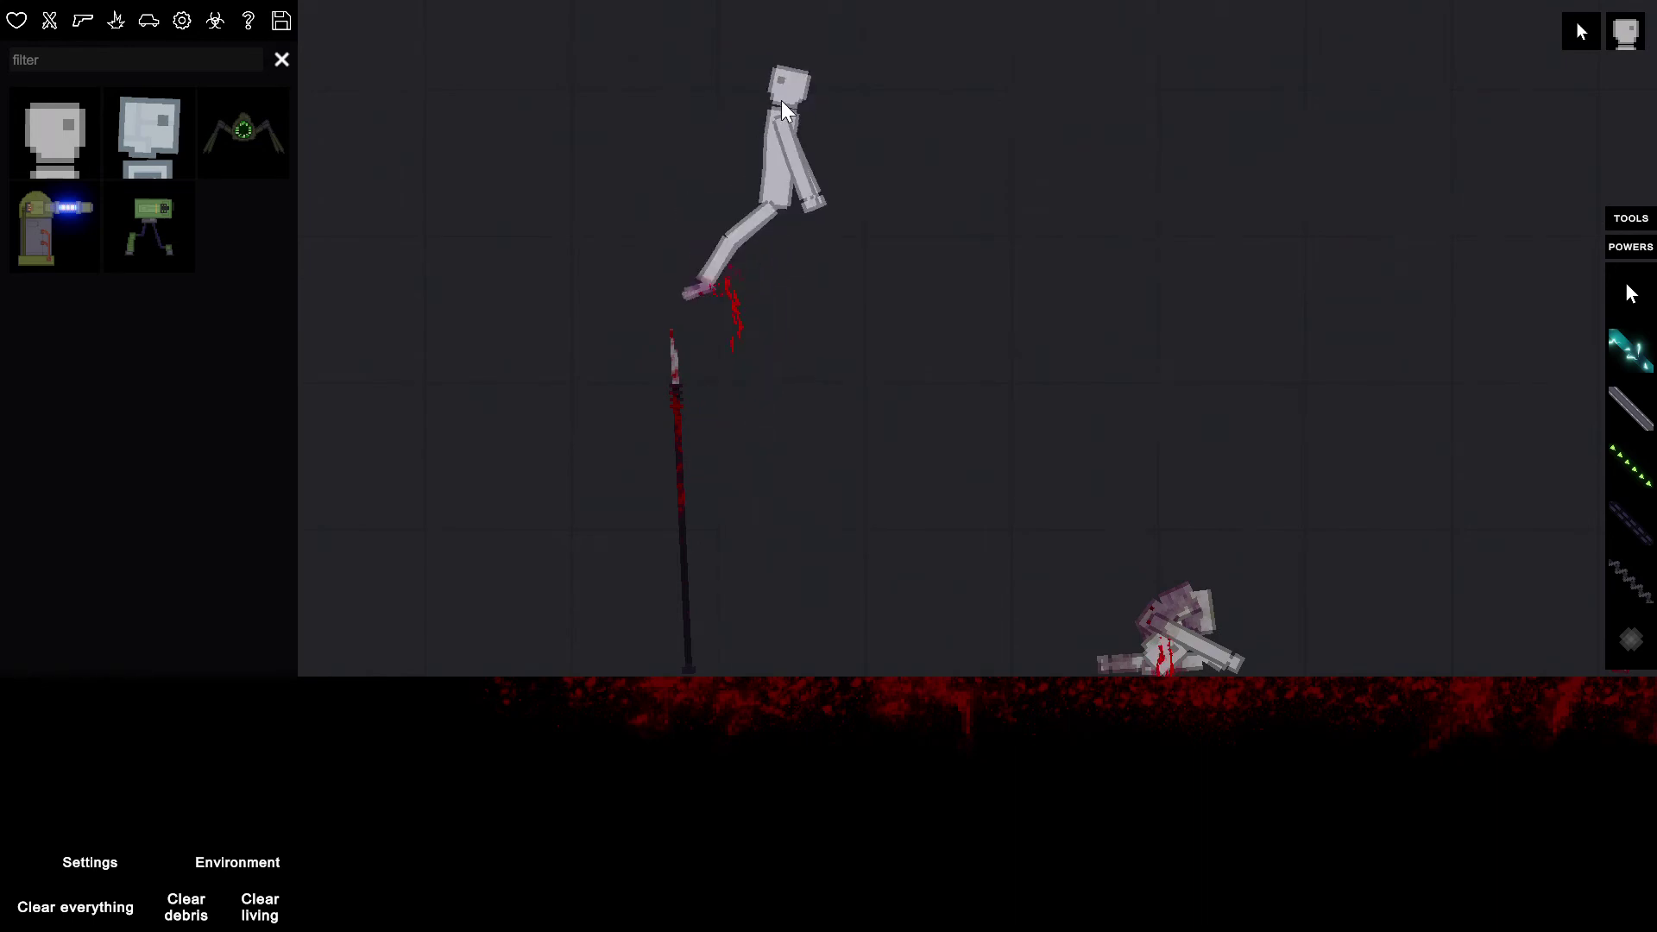
mouse_move(718, 158)
left_mouse_down()
mouse_move(592, 438)
mouse_move(570, 307)
mouse_move(603, 271)
mouse_move(667, 263)
mouse_move(715, 282)
mouse_move(725, 349)
mouse_move(664, 314)
mouse_move(659, 327)
mouse_move(658, 266)
mouse_move(704, 335)
mouse_move(703, 388)
mouse_move(657, 257)
mouse_move(658, 206)
mouse_move(690, 412)
mouse_move(675, 277)
mouse_move(807, 356)
left_mouse_up()
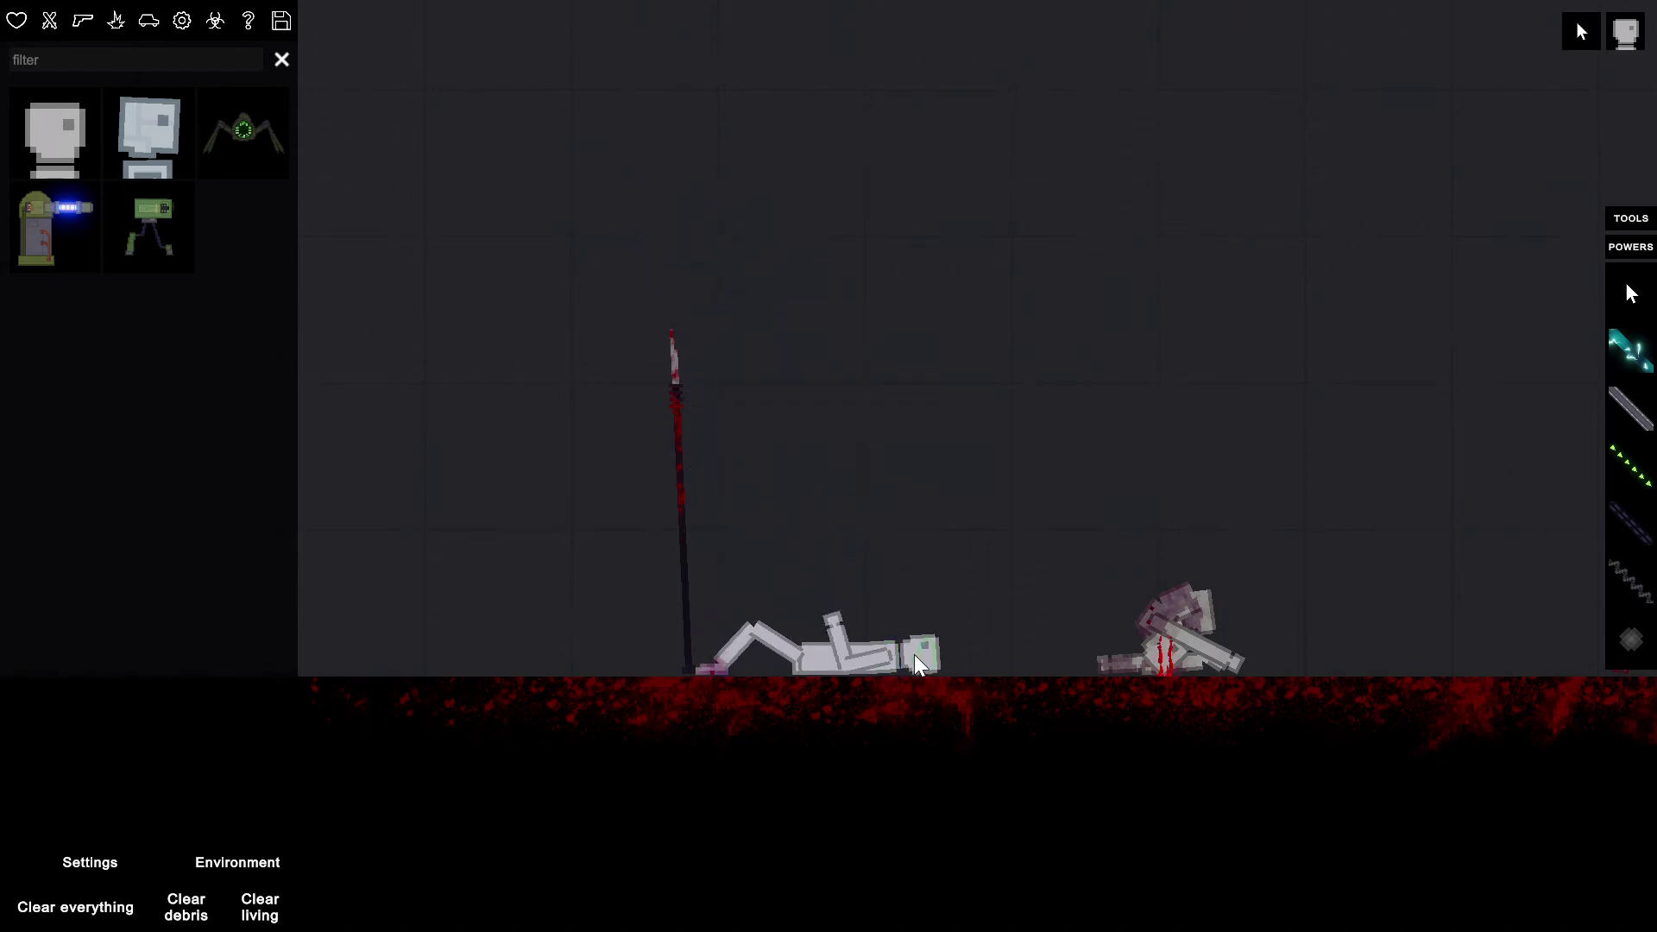
mouse_move(879, 644)
left_mouse_down()
mouse_move(811, 512)
mouse_move(712, 151)
mouse_move(689, 132)
mouse_move(696, 100)
mouse_move(649, 83)
left_mouse_up()
- Pause, select the ragdoll, turn it sideways, and resume so it drops onto the spear
key("space")
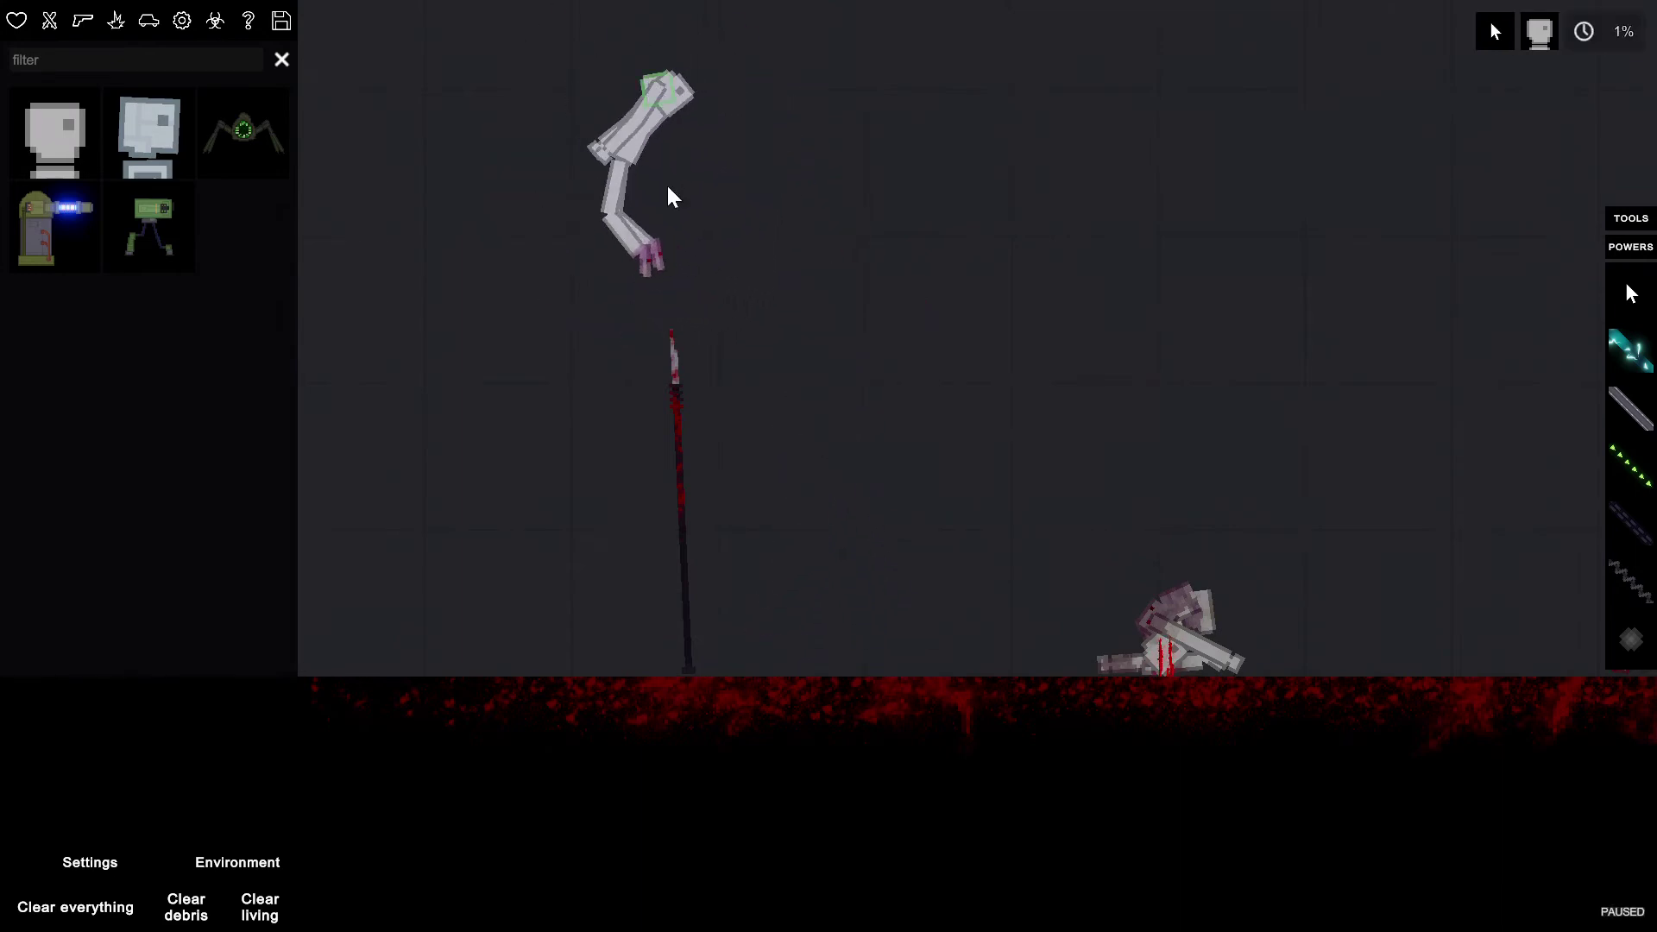
left_click_drag(732, 269, 465, 19)
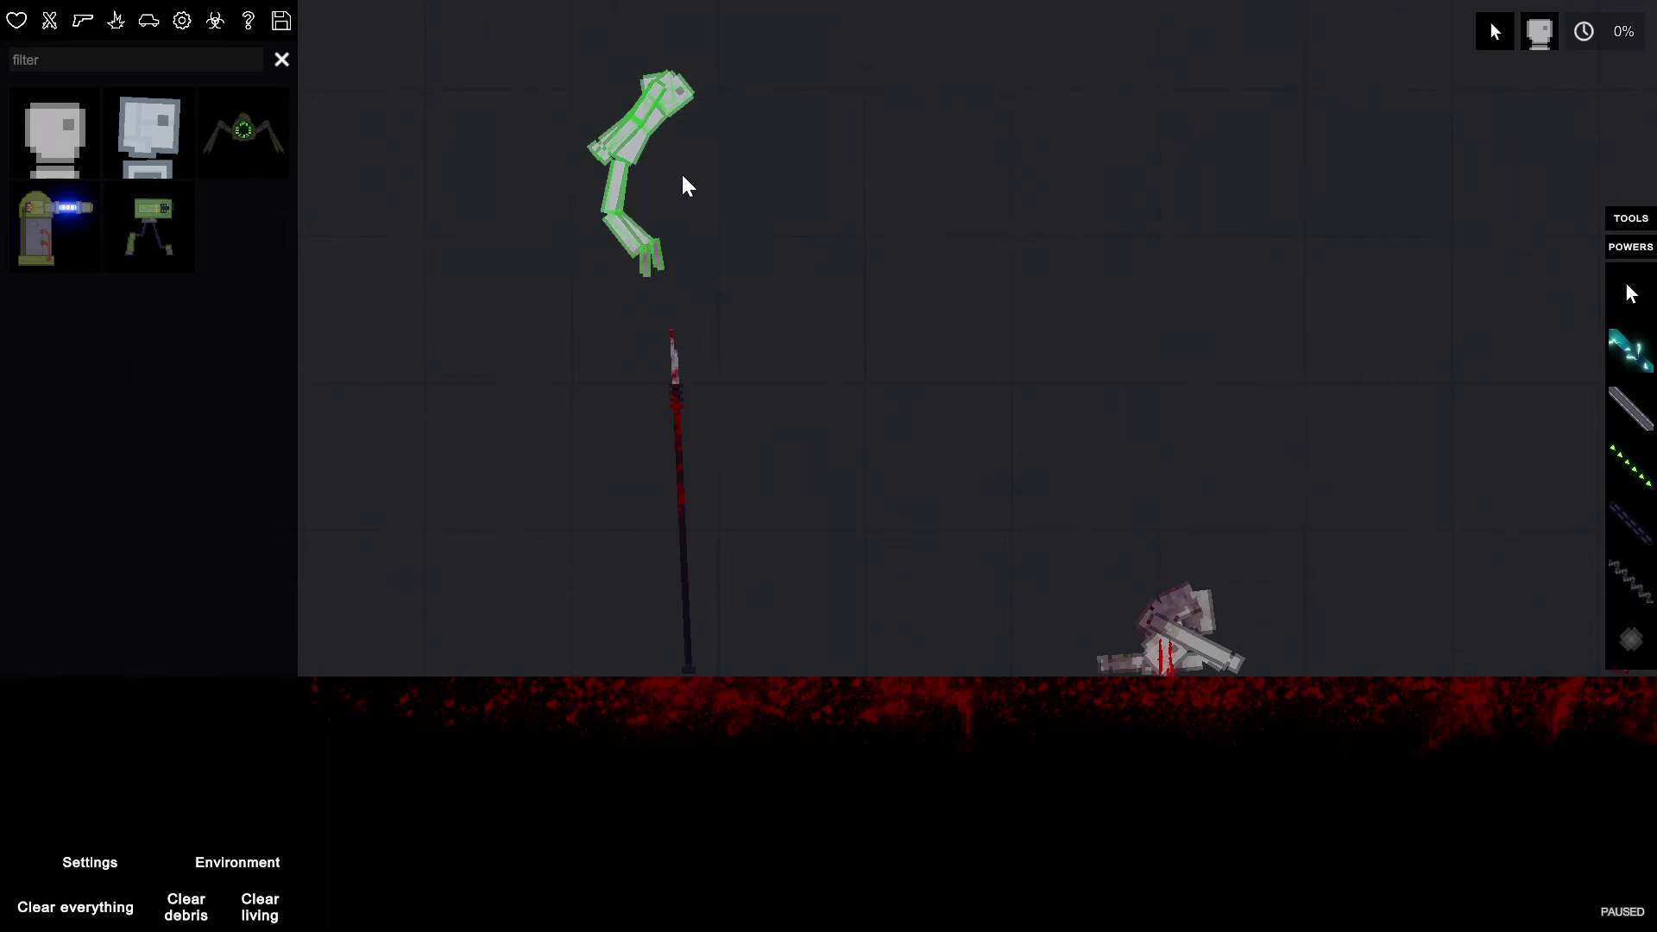
mouse_move(630, 137)
left_mouse_down()
mouse_move(670, 140)
mouse_move(680, 211)
left_mouse_up()
key("d")
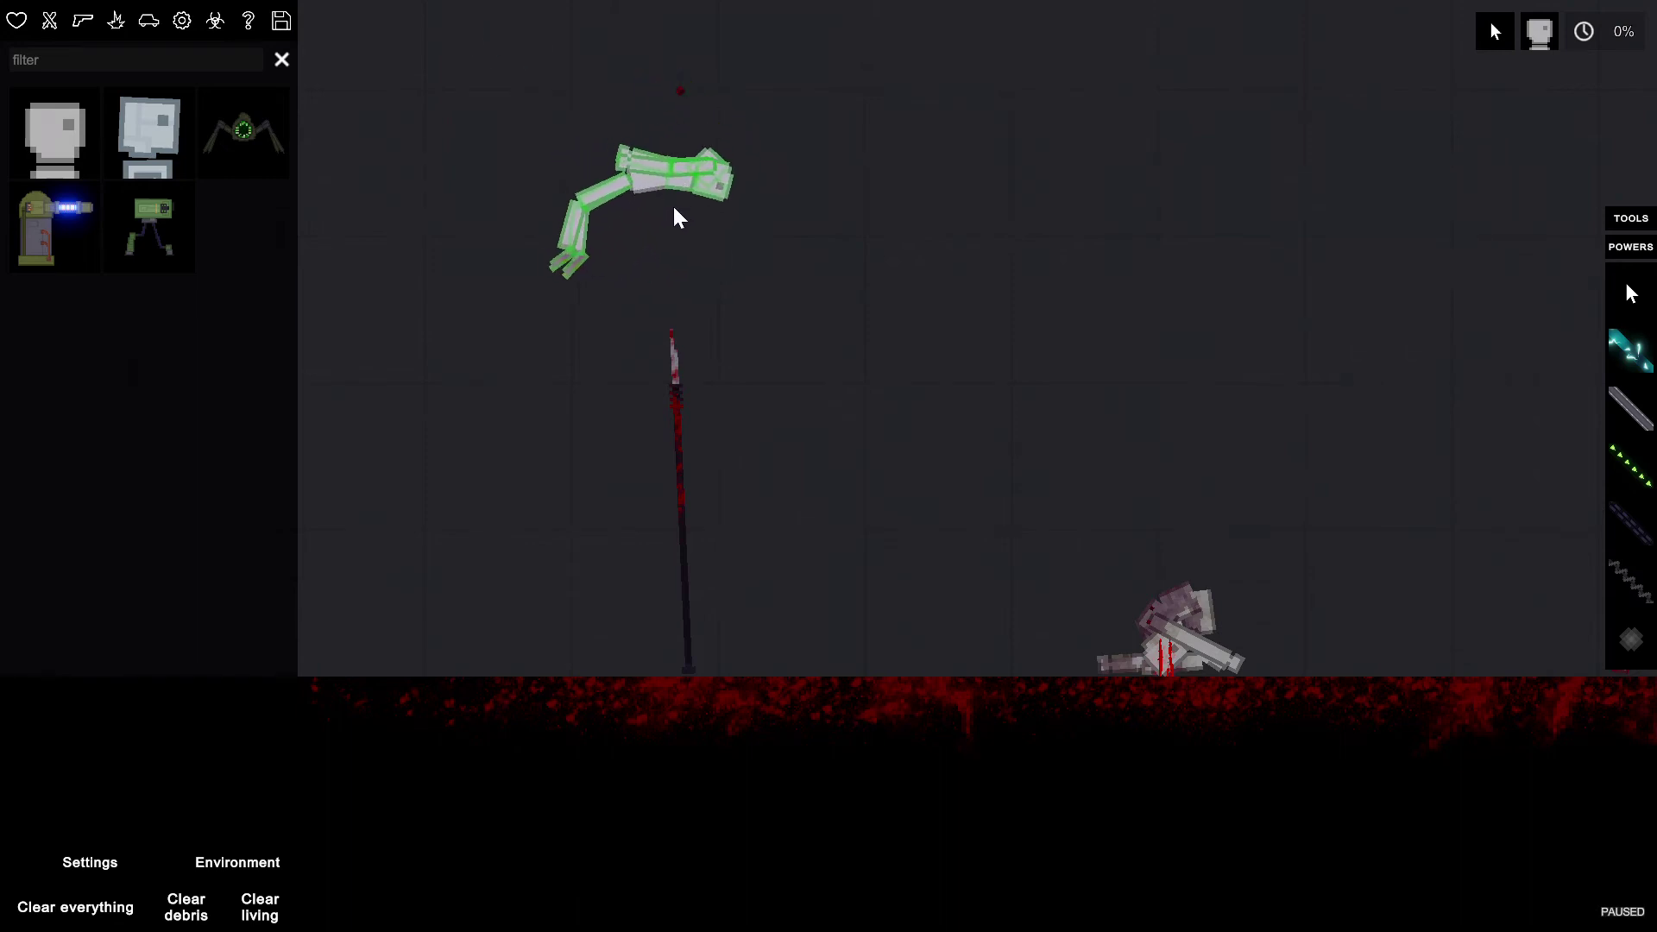
key("space")
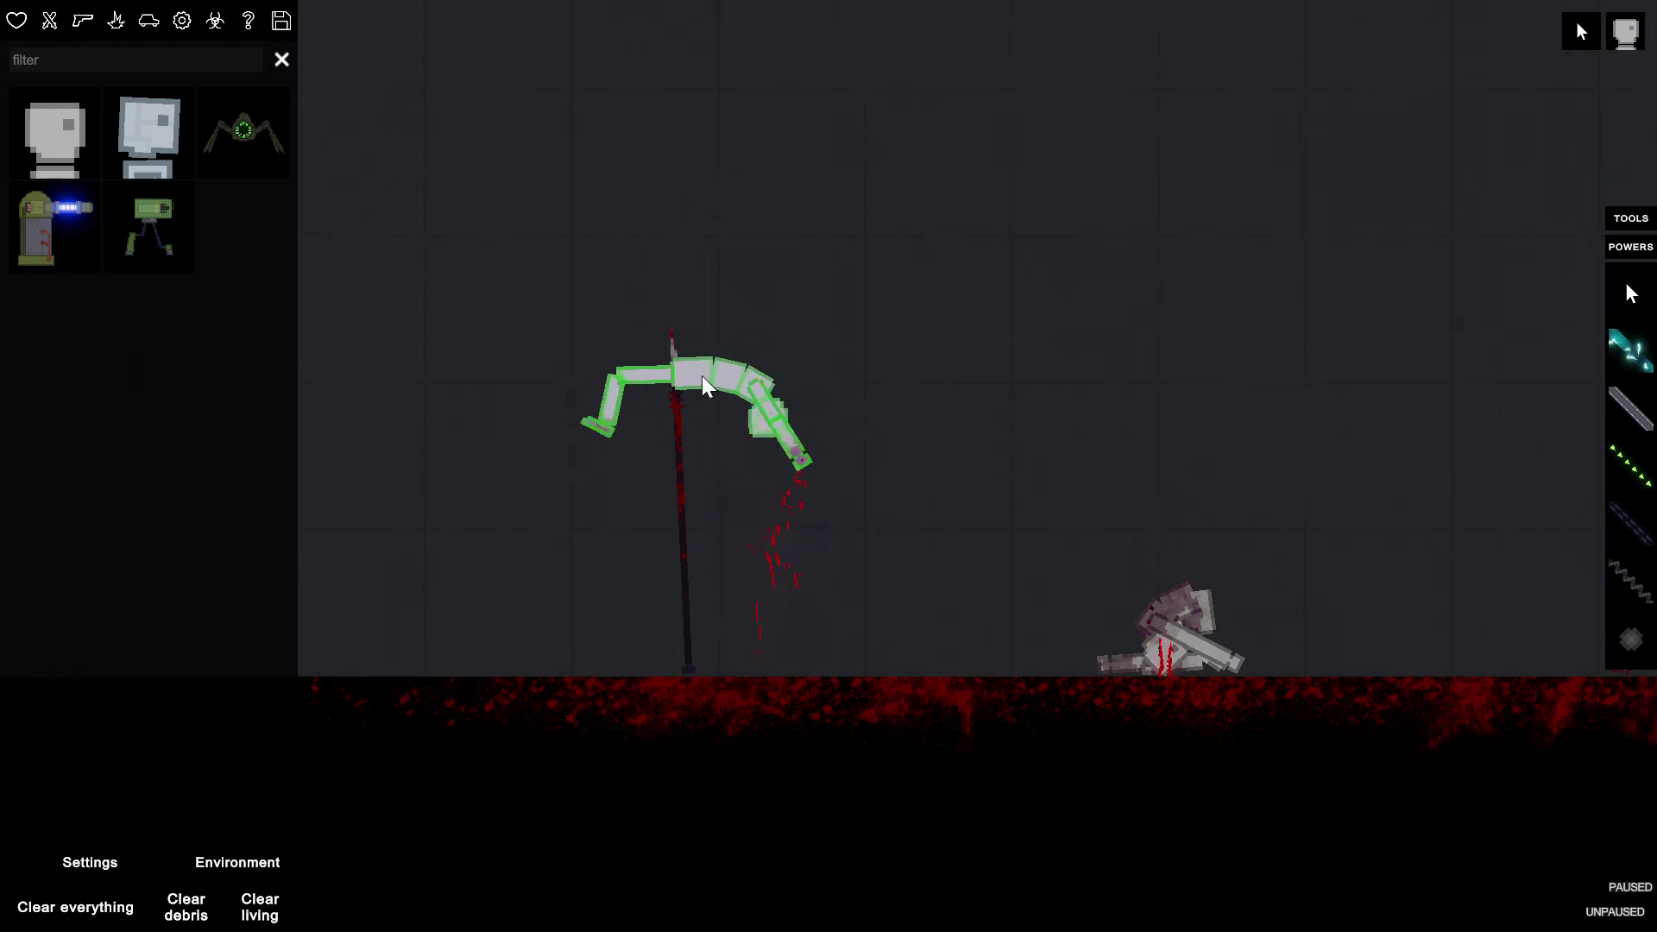
- Pull the impaled ragdoll upright and slide it down the pole
left_click_drag(777, 389, 701, 266)
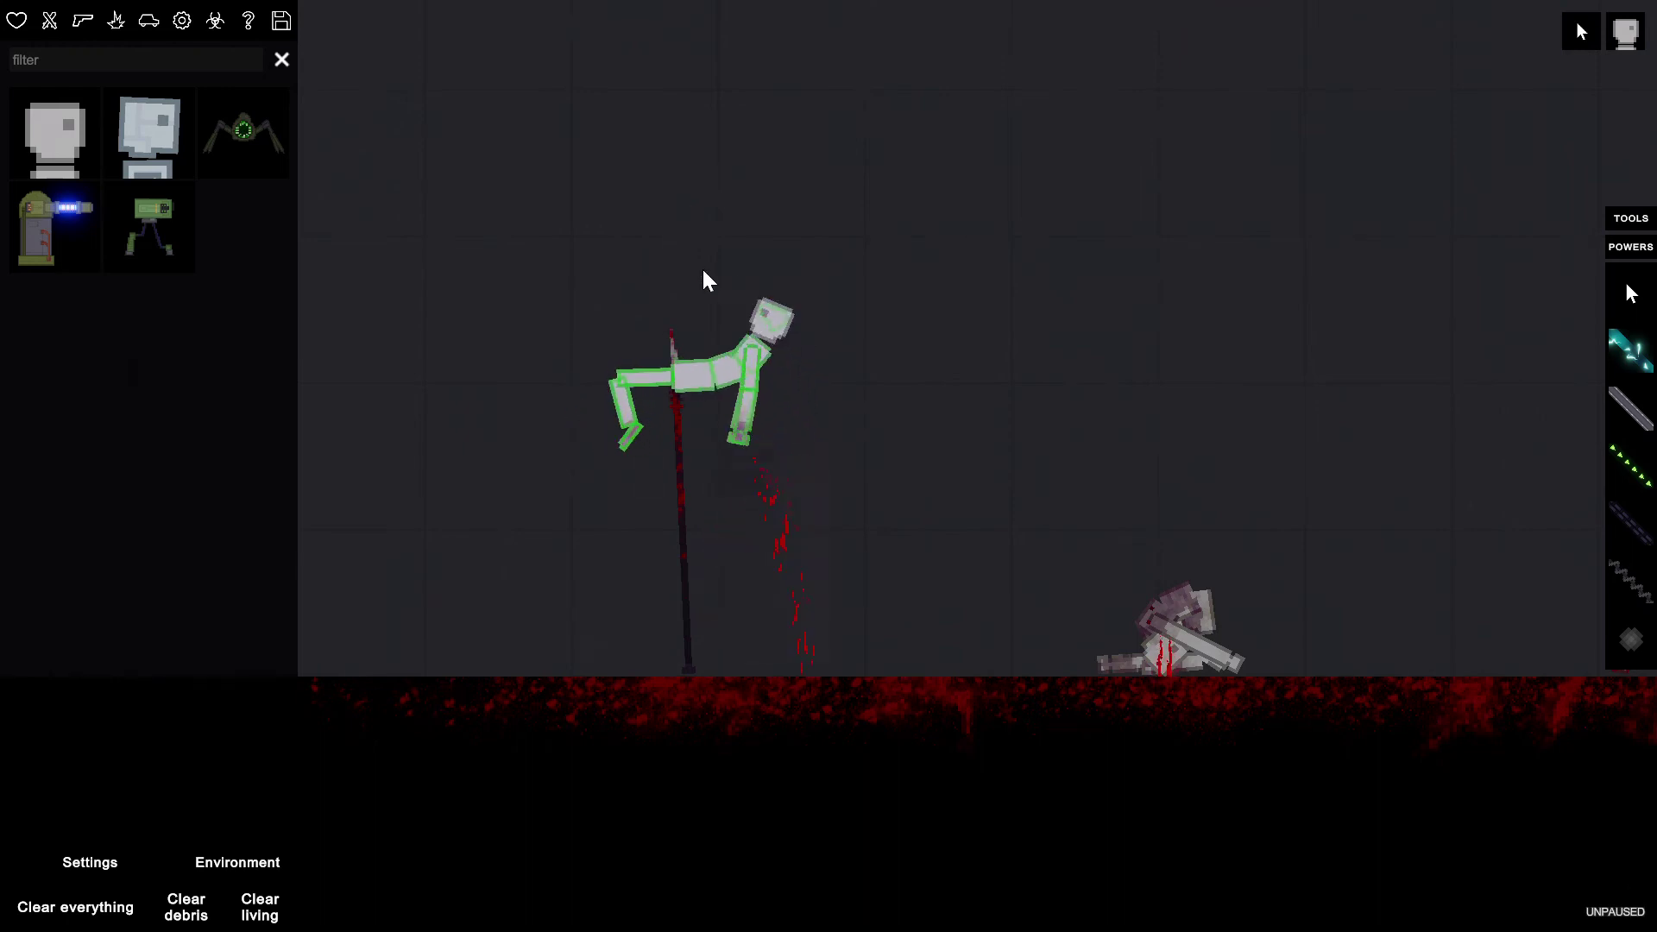
left_click(678, 331)
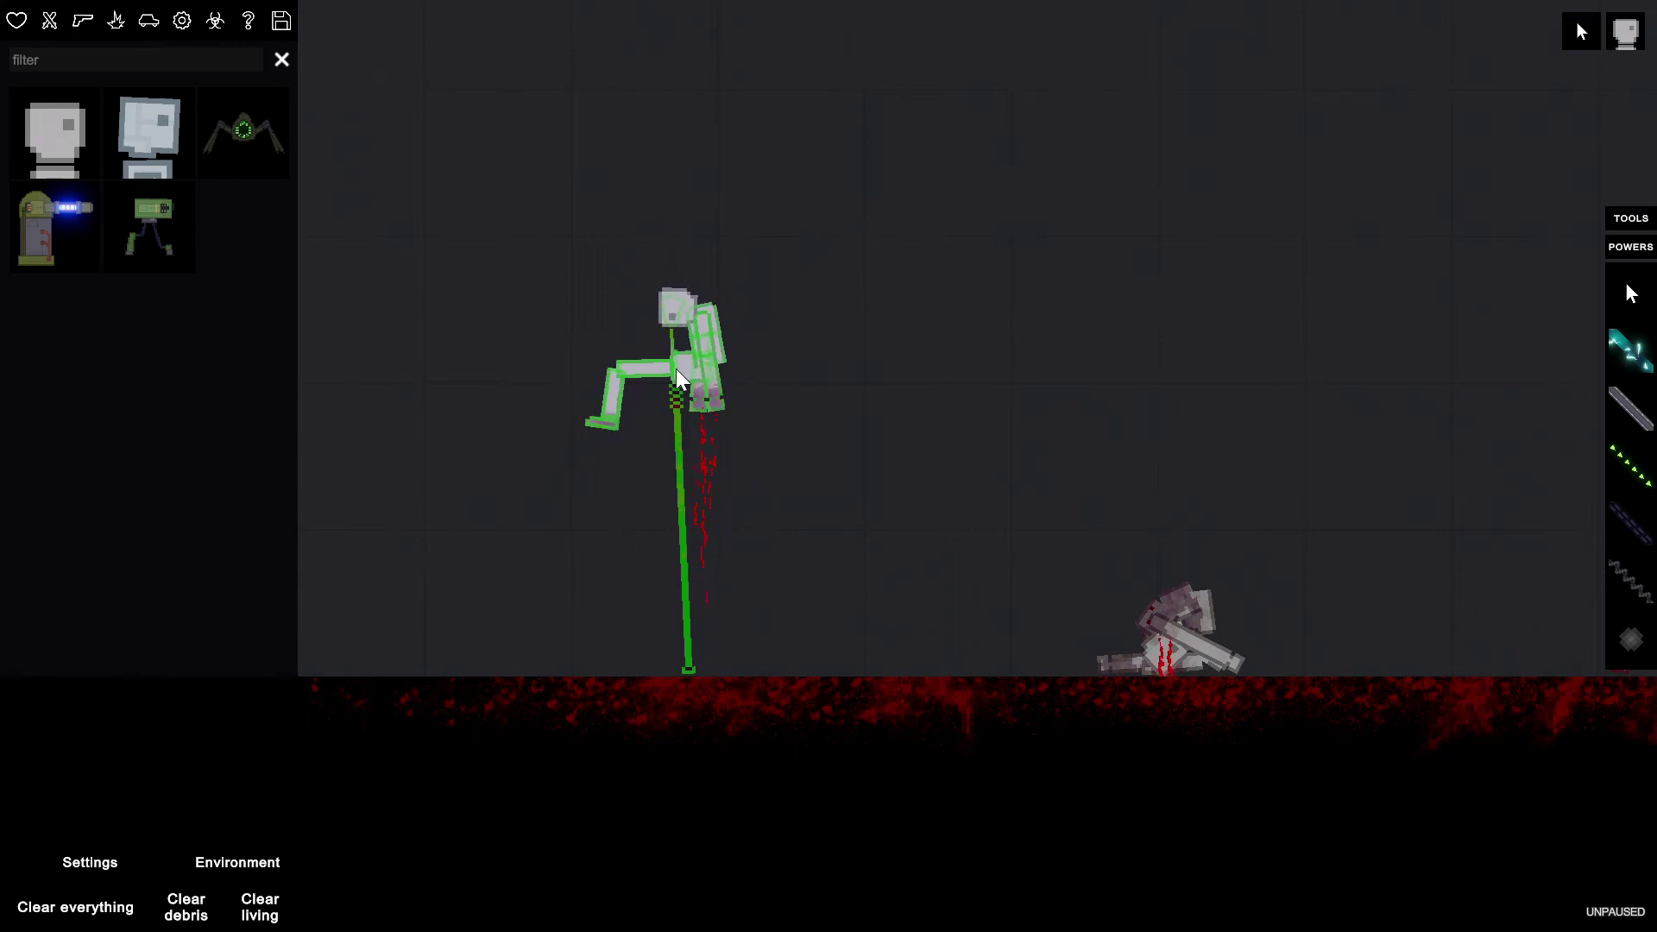
left_click_drag(677, 331, 691, 499)
left_click(696, 505)
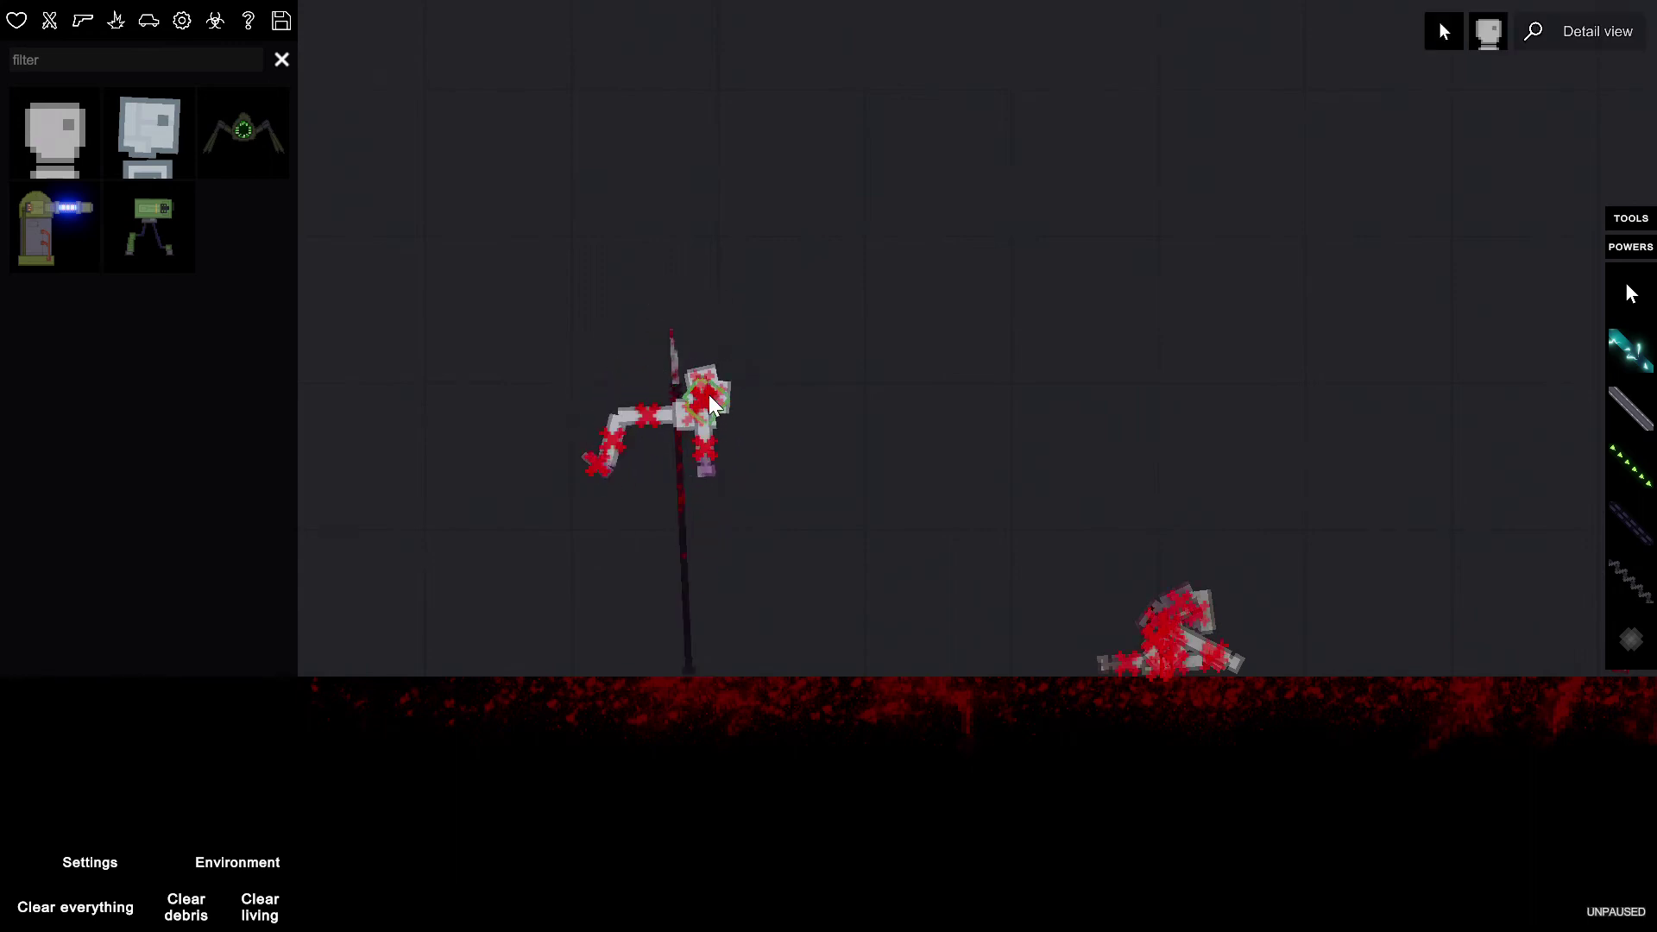
- Spawn the green Biohazard syringe onto the ragdoll and pull it back out
left_click(115, 21)
left_click(217, 21)
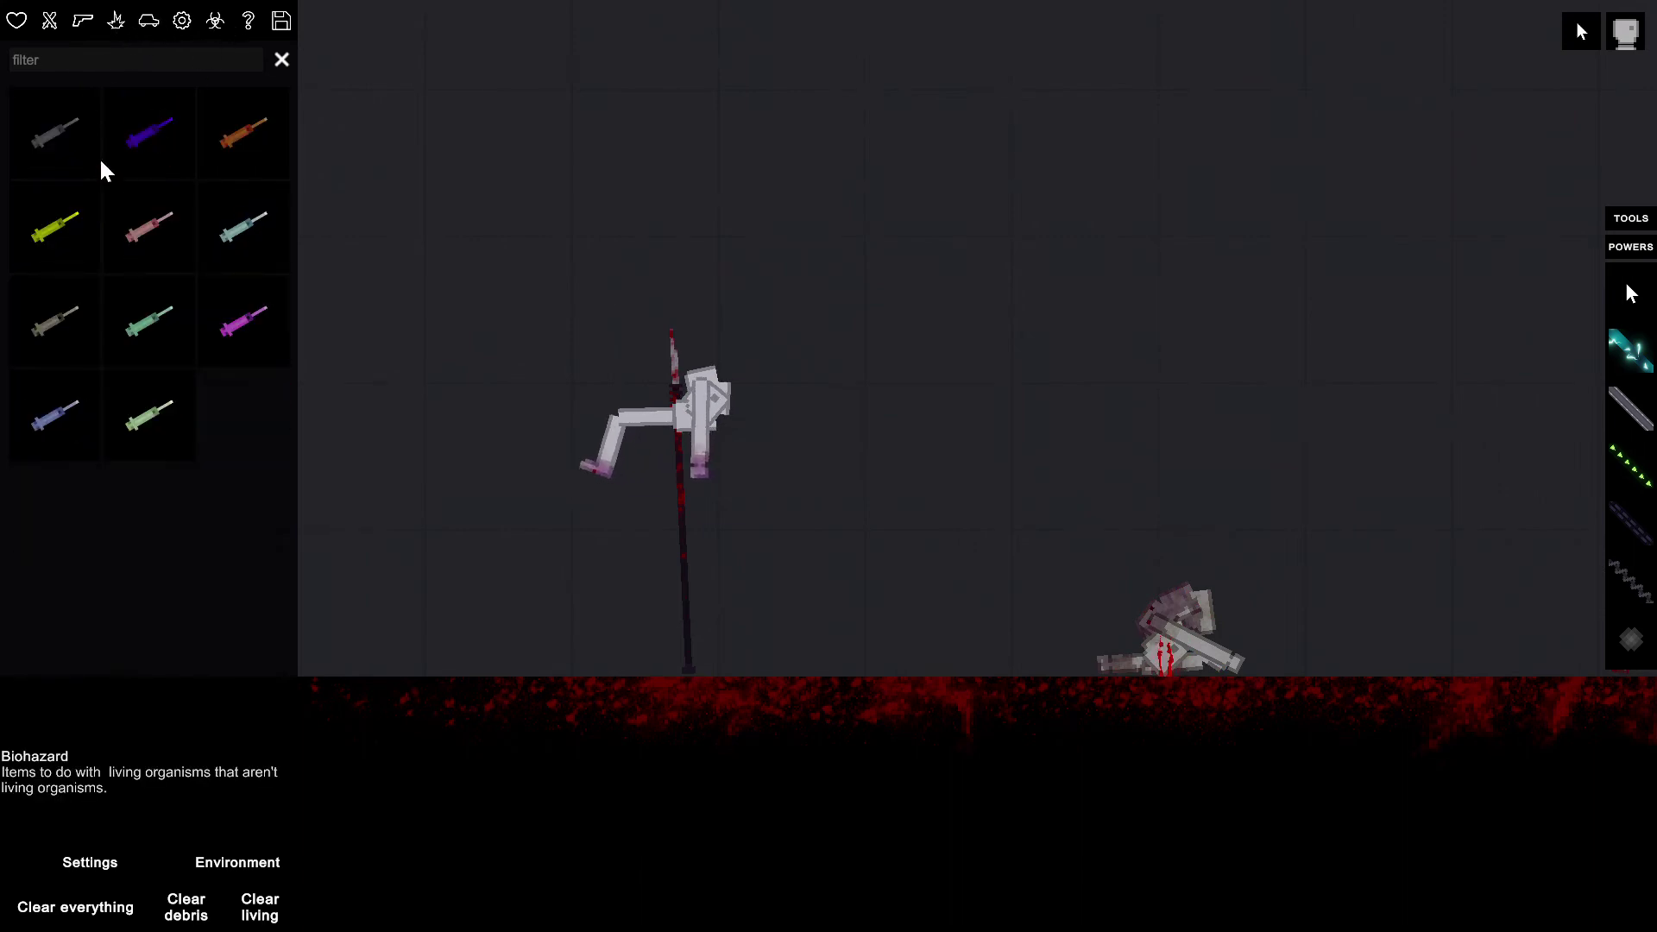
left_click(145, 321)
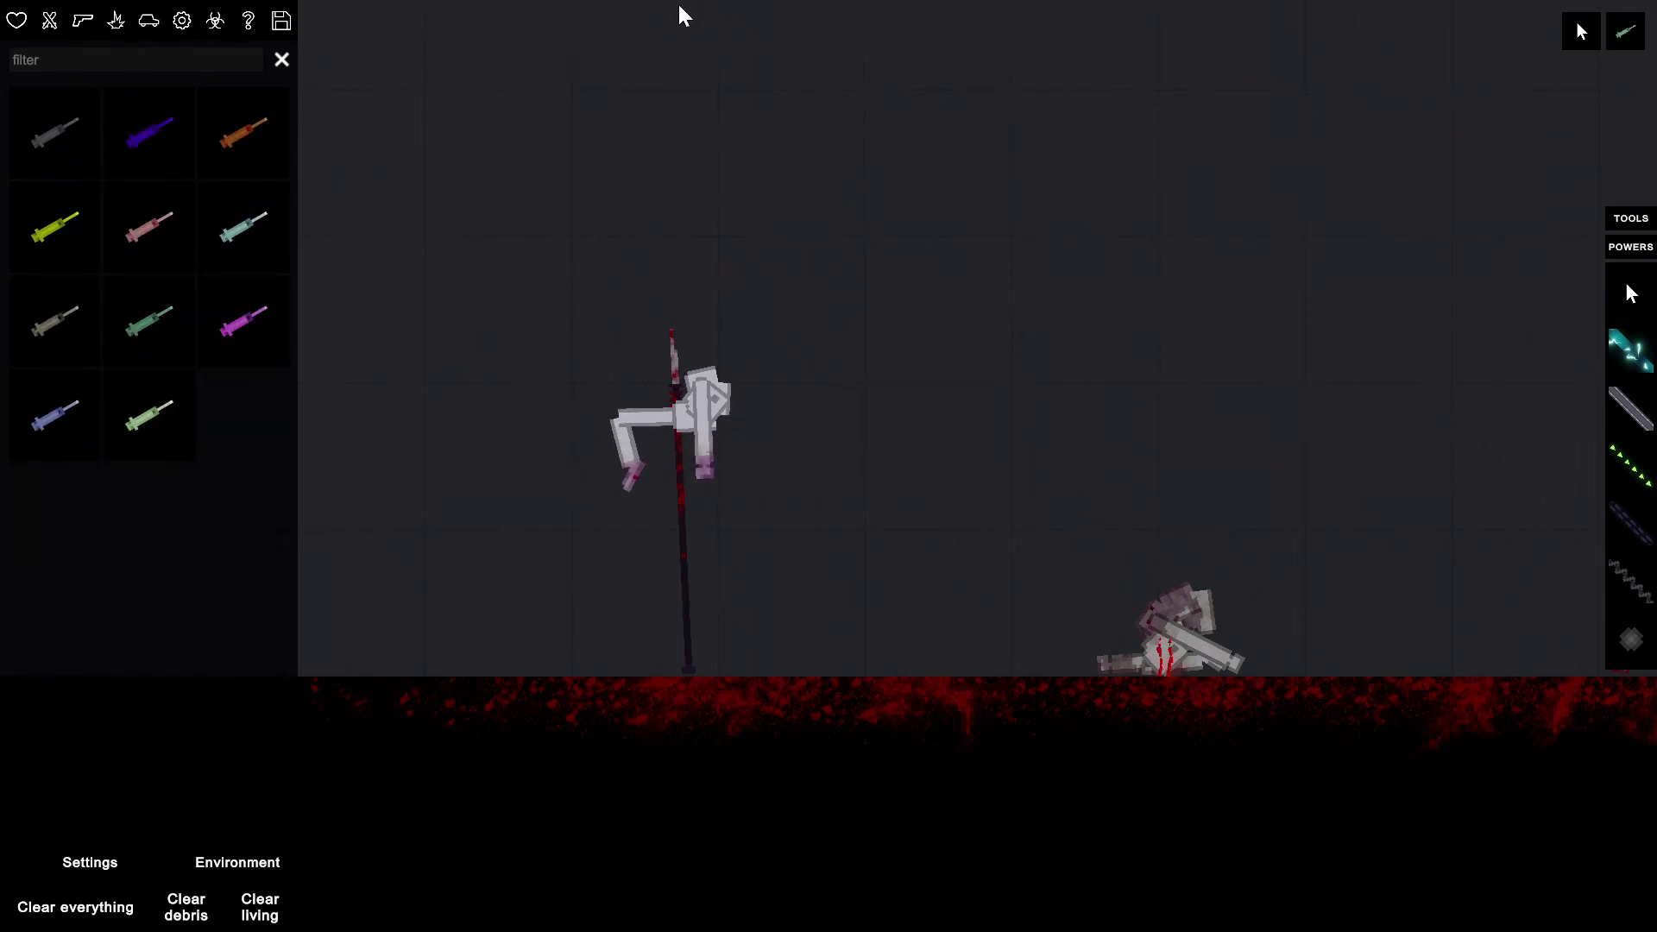
left_click(633, 18)
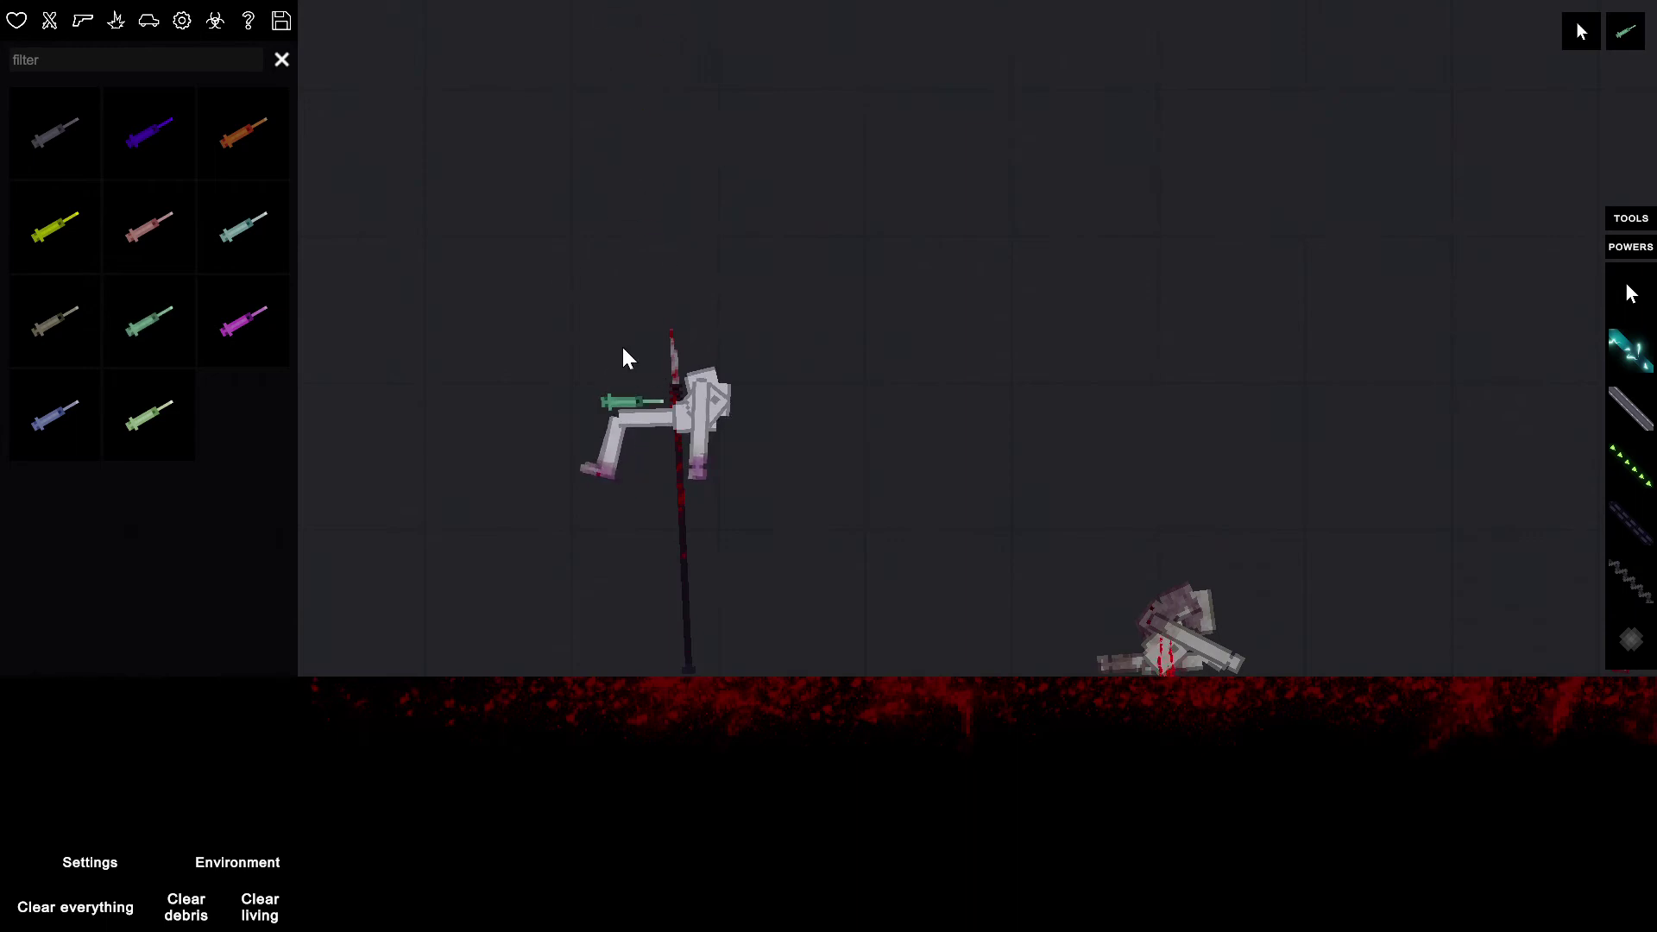
mouse_move(615, 383)
left_mouse_down()
mouse_move(624, 315)
mouse_move(697, 259)
left_mouse_up()
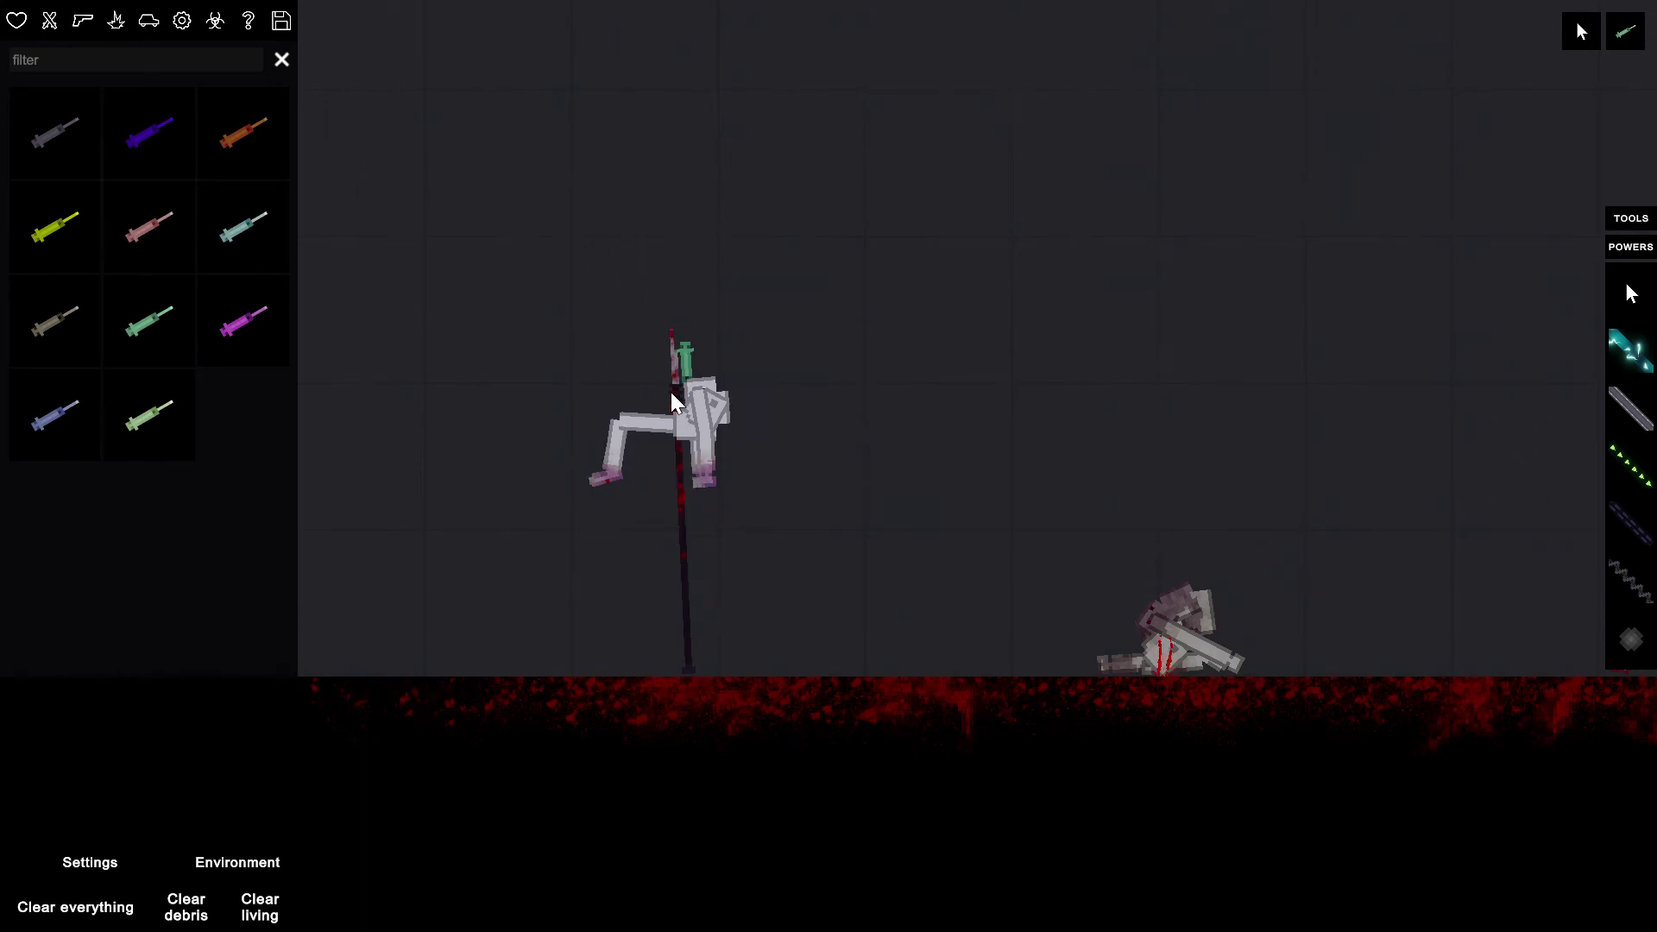
- Lift and tilt the ragdoll's torso to tear it off the spear
mouse_move(672, 392)
left_mouse_down()
mouse_move(688, 194)
mouse_move(903, 249)
left_mouse_up()
left_click_drag(677, 433, 705, 419)
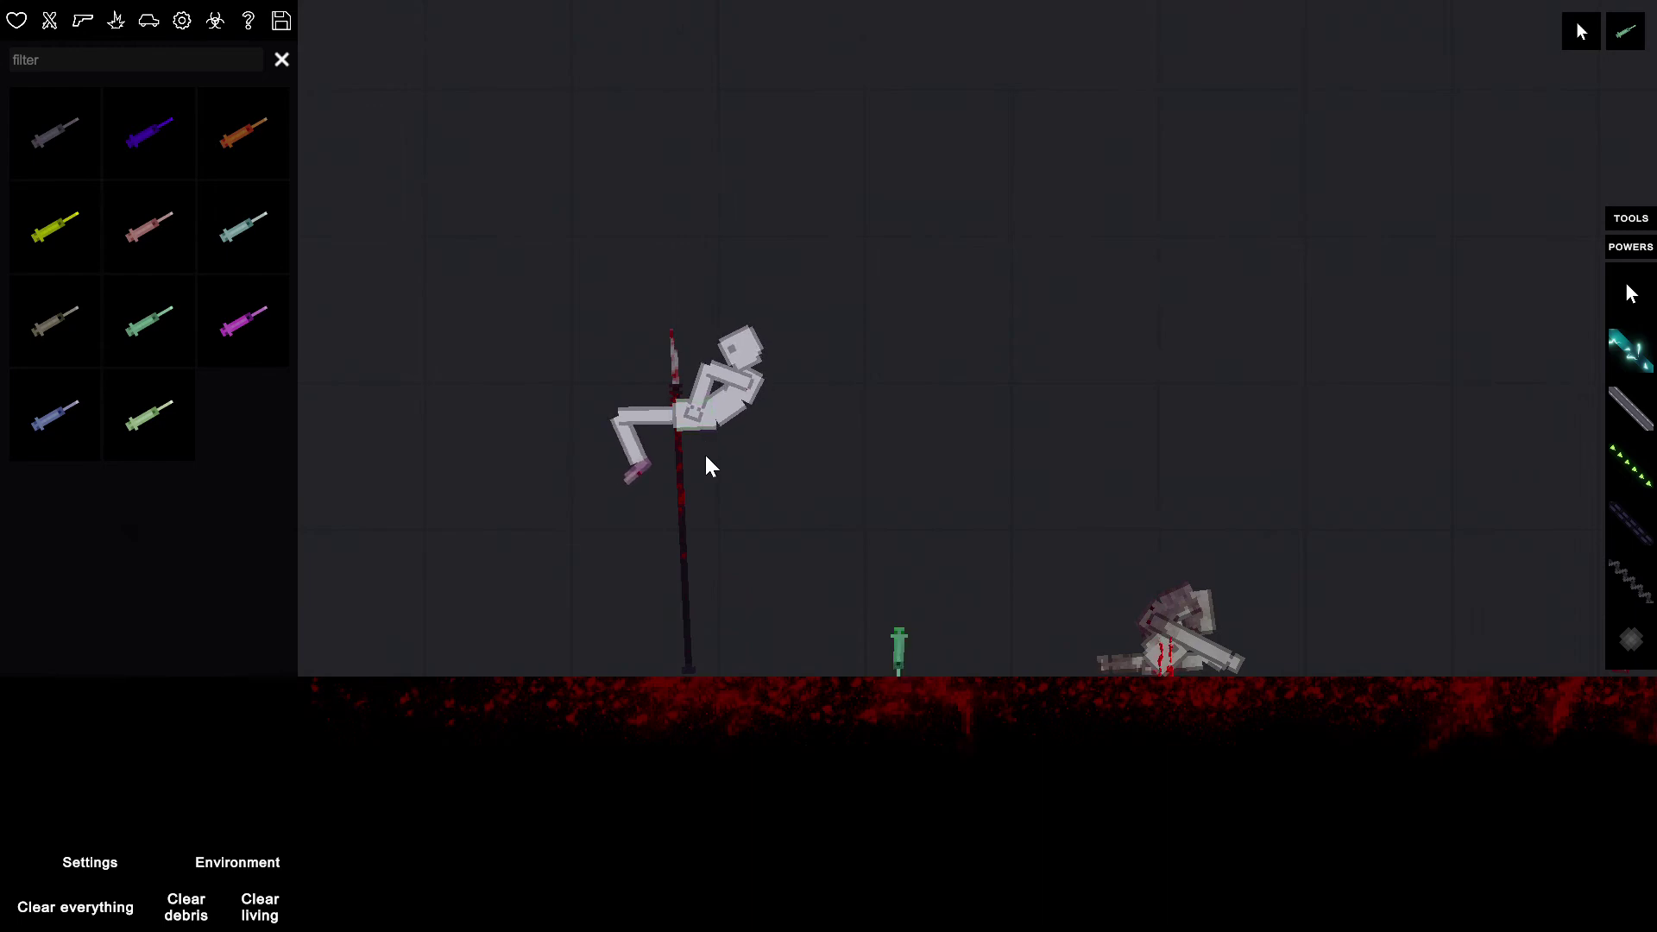
left_click_drag(704, 418, 725, 734)
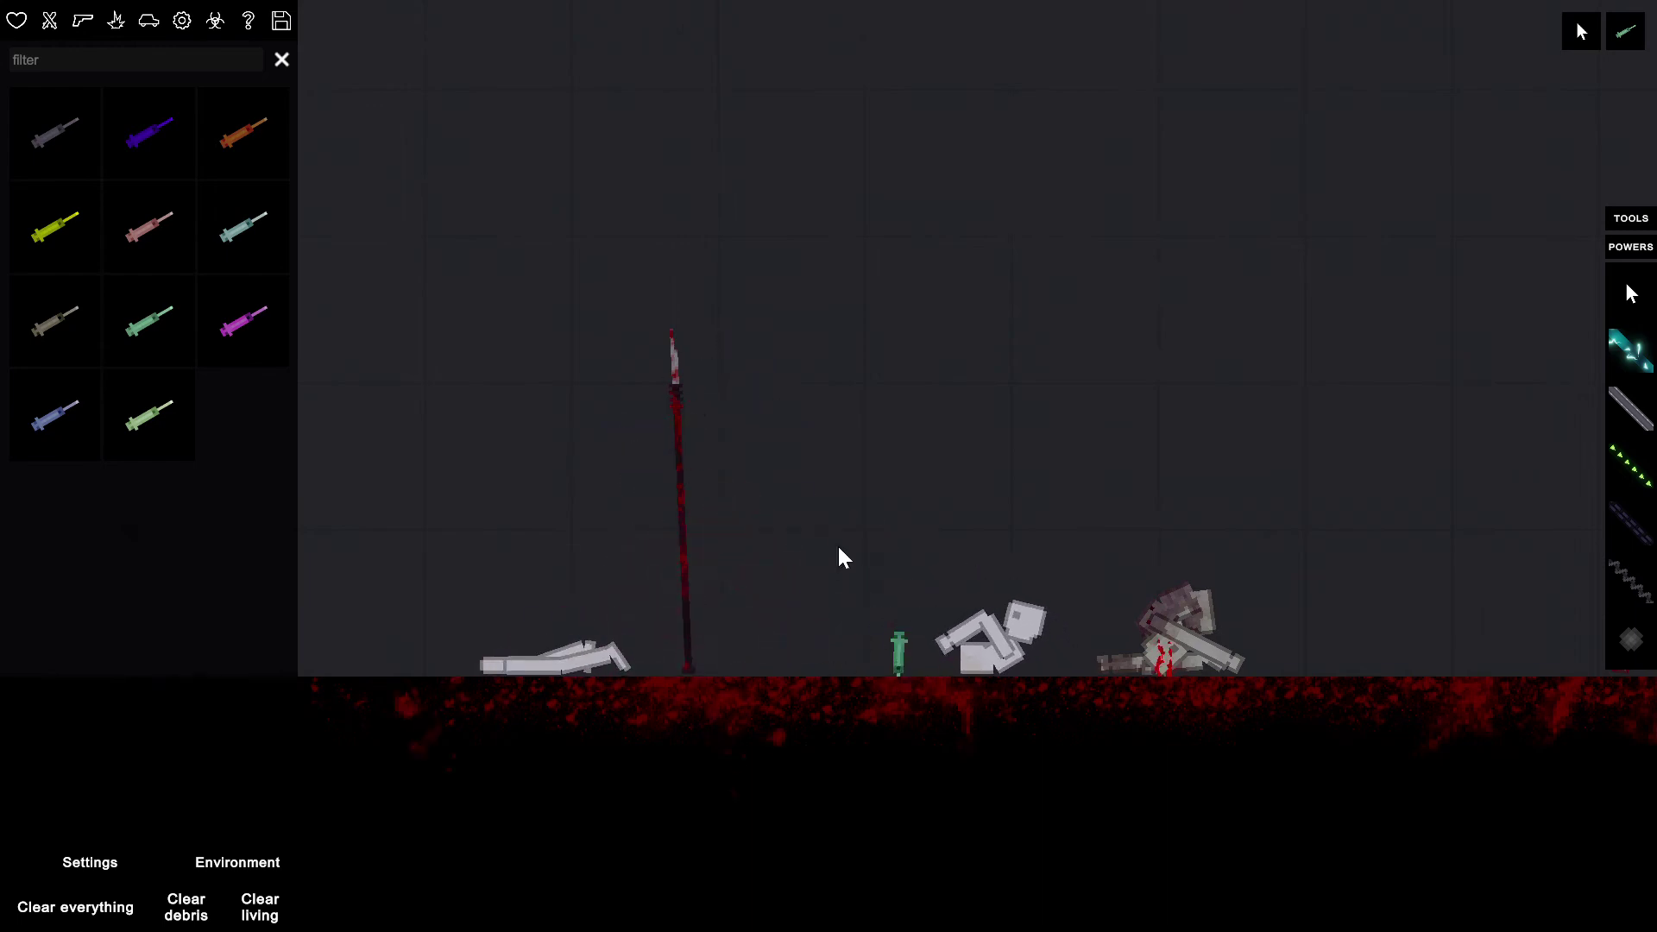
- With health details shown, inject the green syringe and lift the healed ragdoll upright
key("Tab")
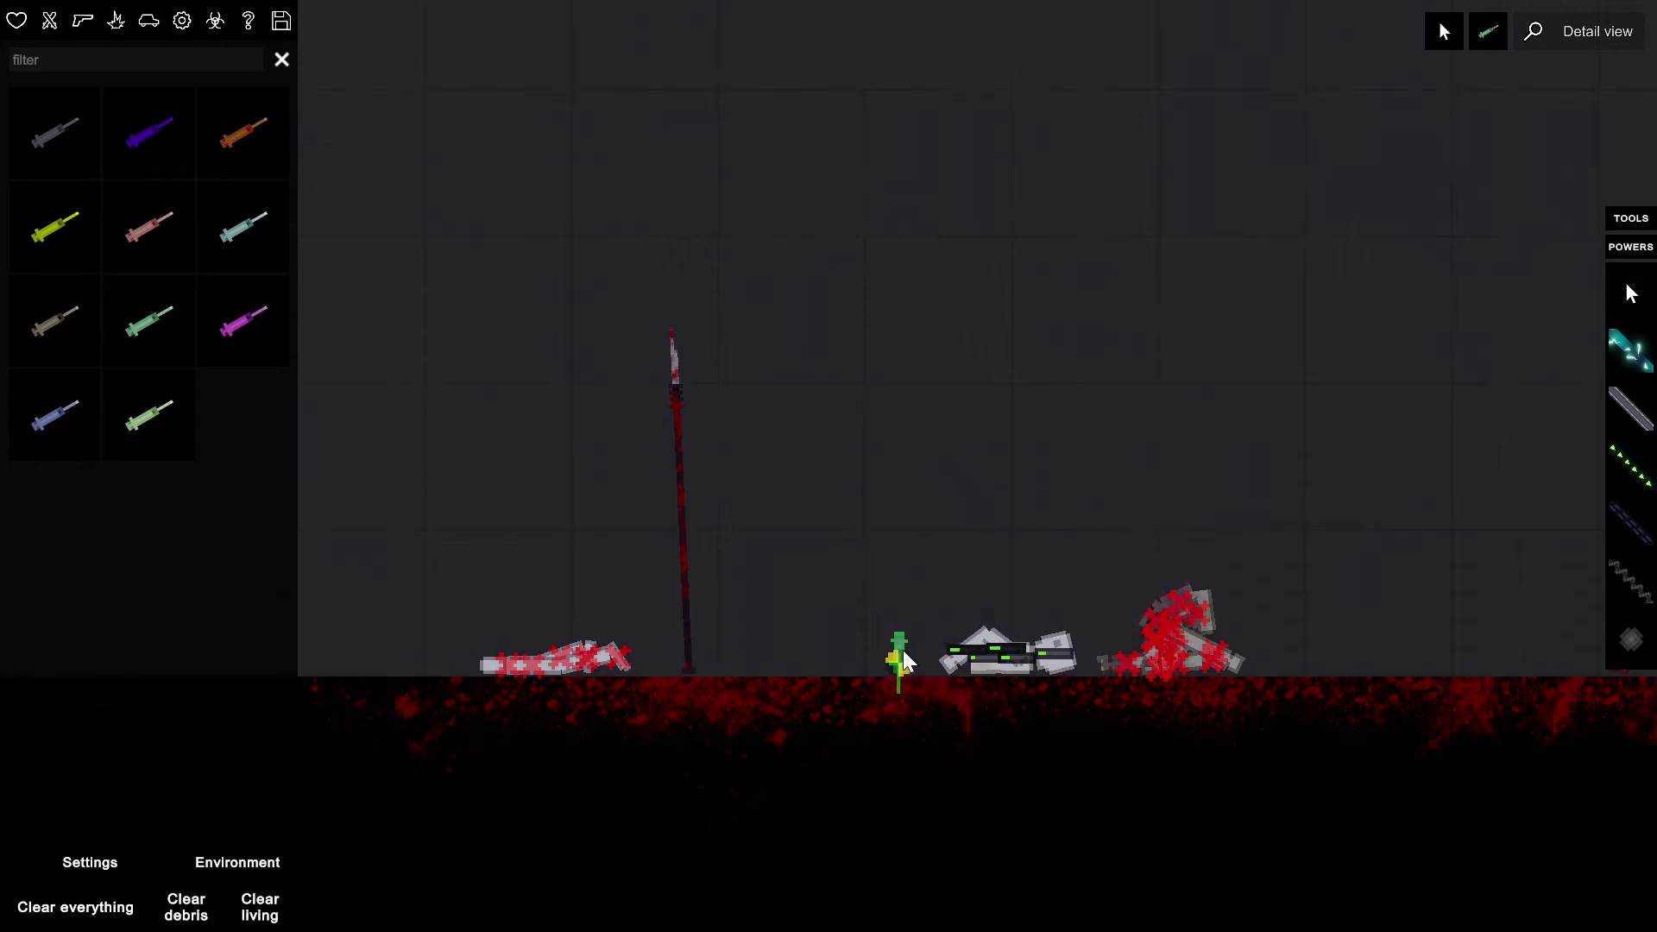
mouse_move(898, 651)
left_mouse_down()
mouse_move(951, 570)
mouse_move(974, 479)
mouse_move(954, 415)
left_mouse_up()
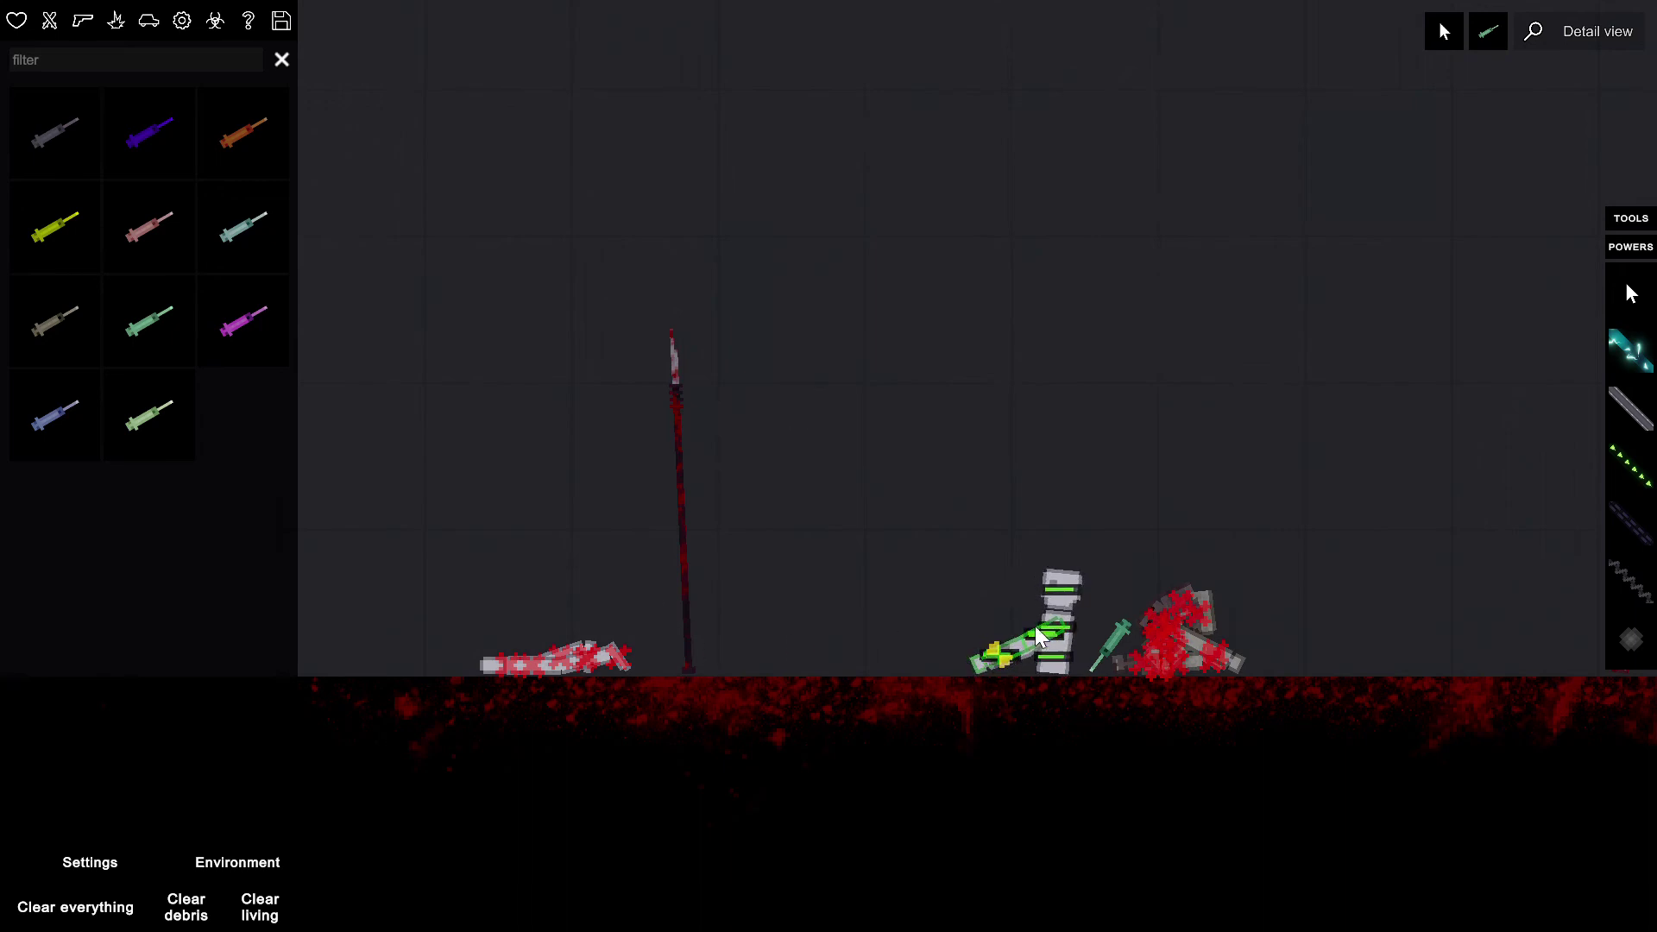
key("Delete")
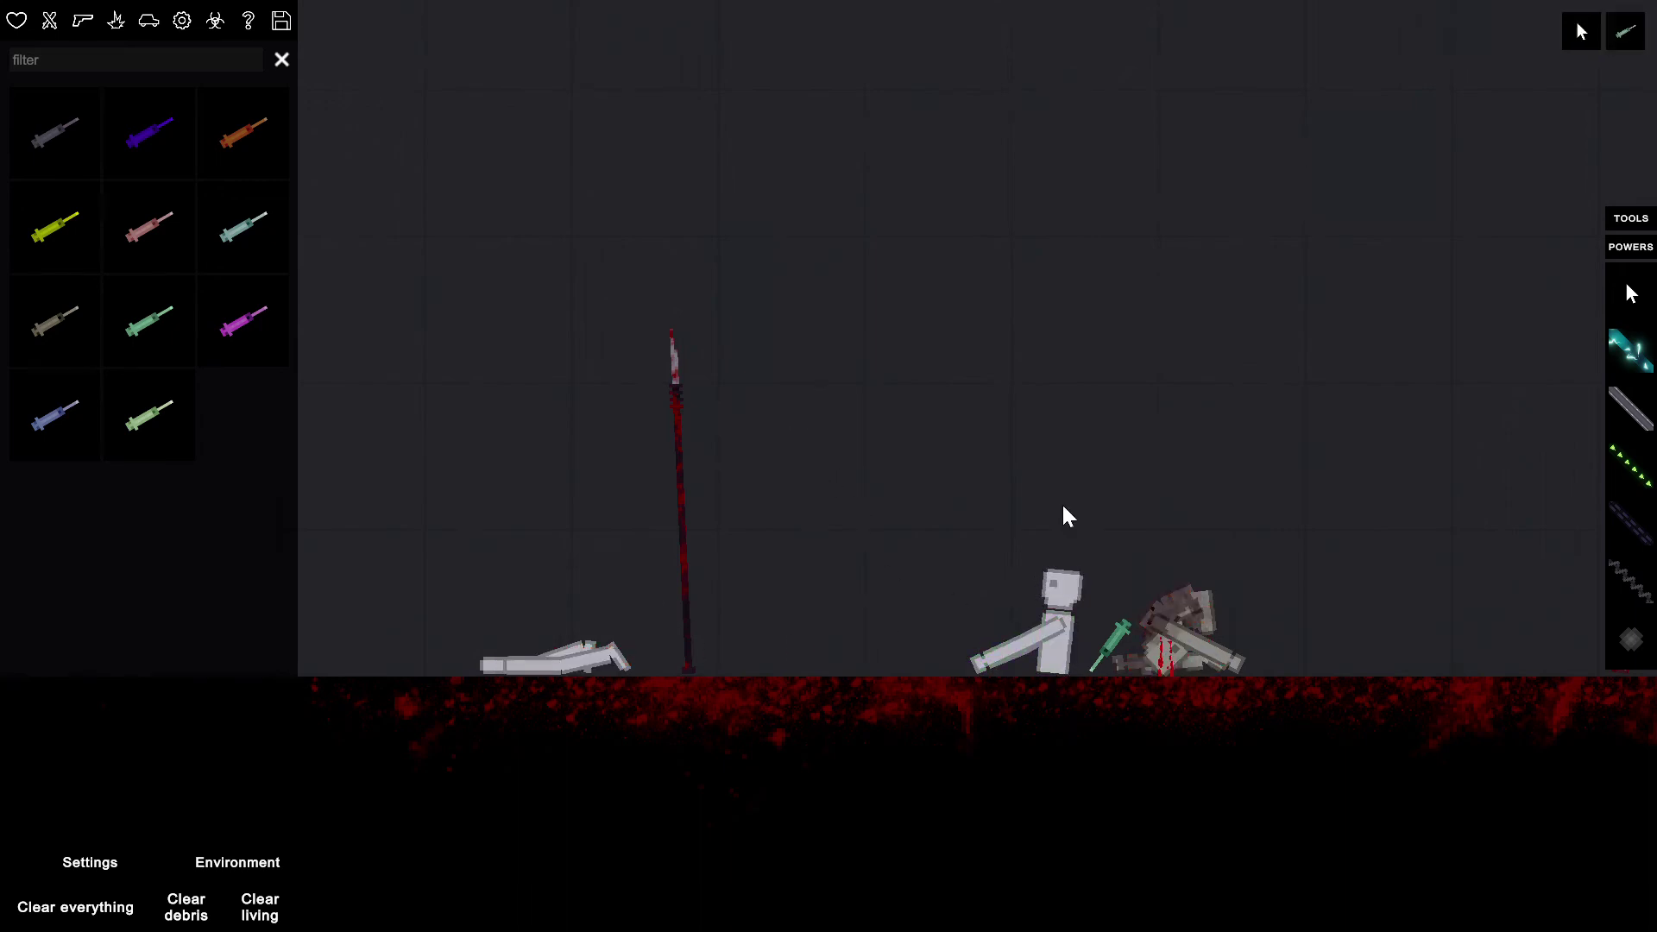
mouse_move(1060, 643)
left_mouse_down()
mouse_move(1060, 412)
mouse_move(1067, 566)
mouse_move(998, 526)
mouse_move(970, 597)
mouse_move(1000, 620)
mouse_move(981, 566)
left_mouse_up()
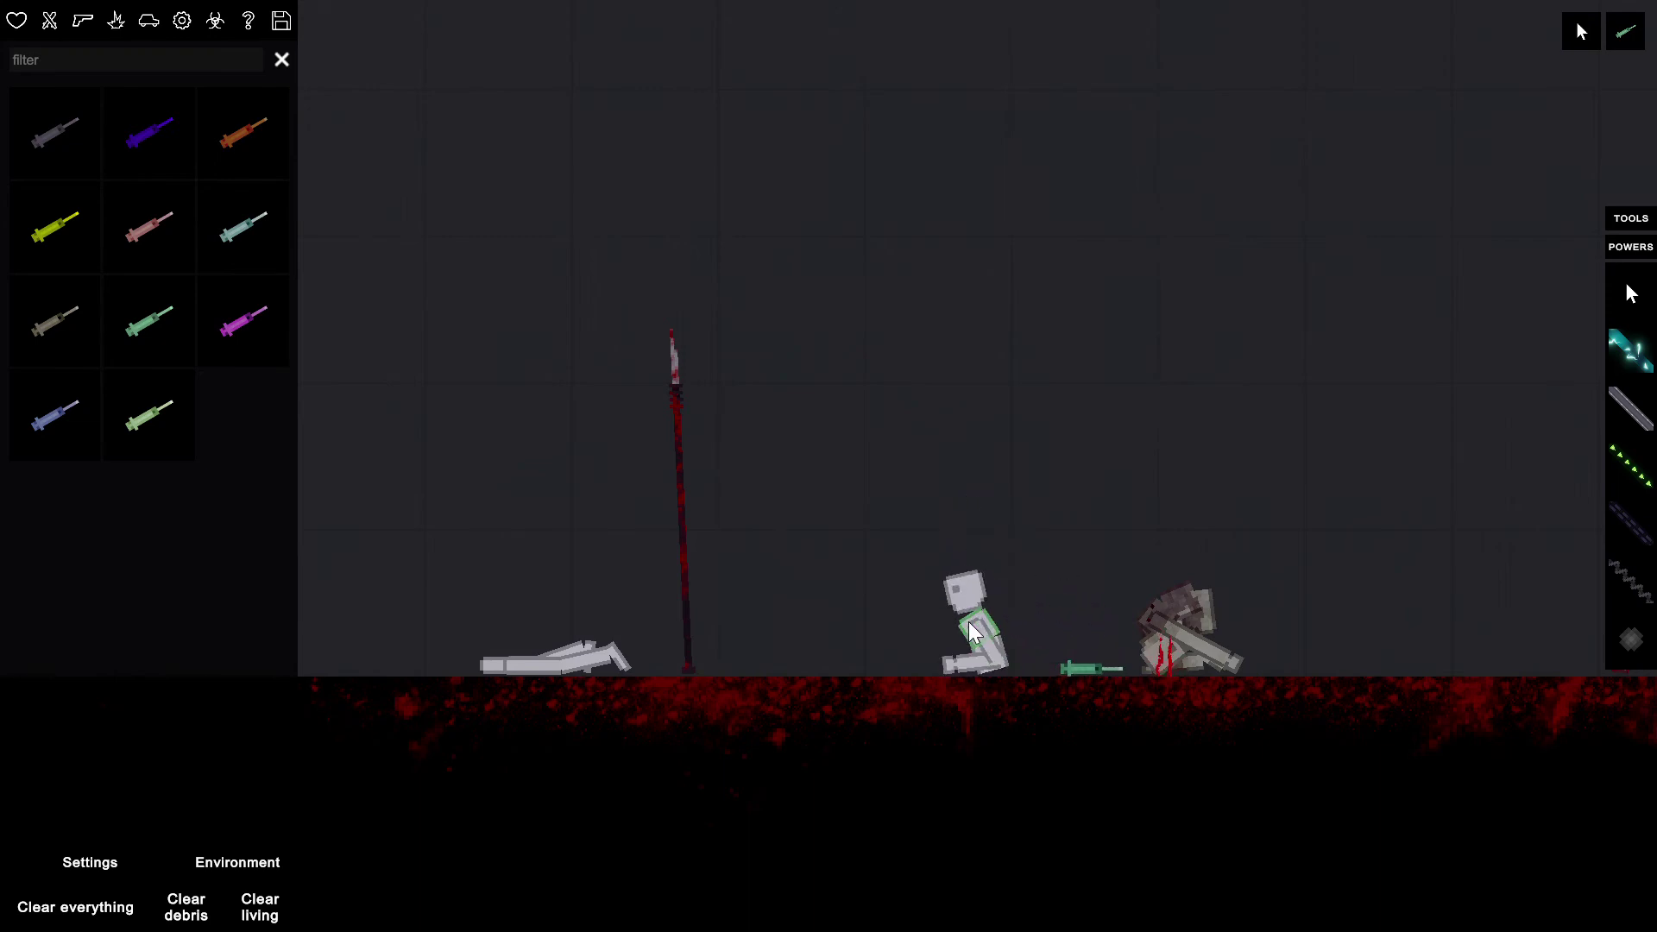
- Box-select the revived ragdoll and save it as the contraption 'Bill'
mouse_move(868, 427)
left_mouse_down()
mouse_move(1030, 671)
mouse_move(1032, 652)
left_mouse_up()
right_click(1034, 651)
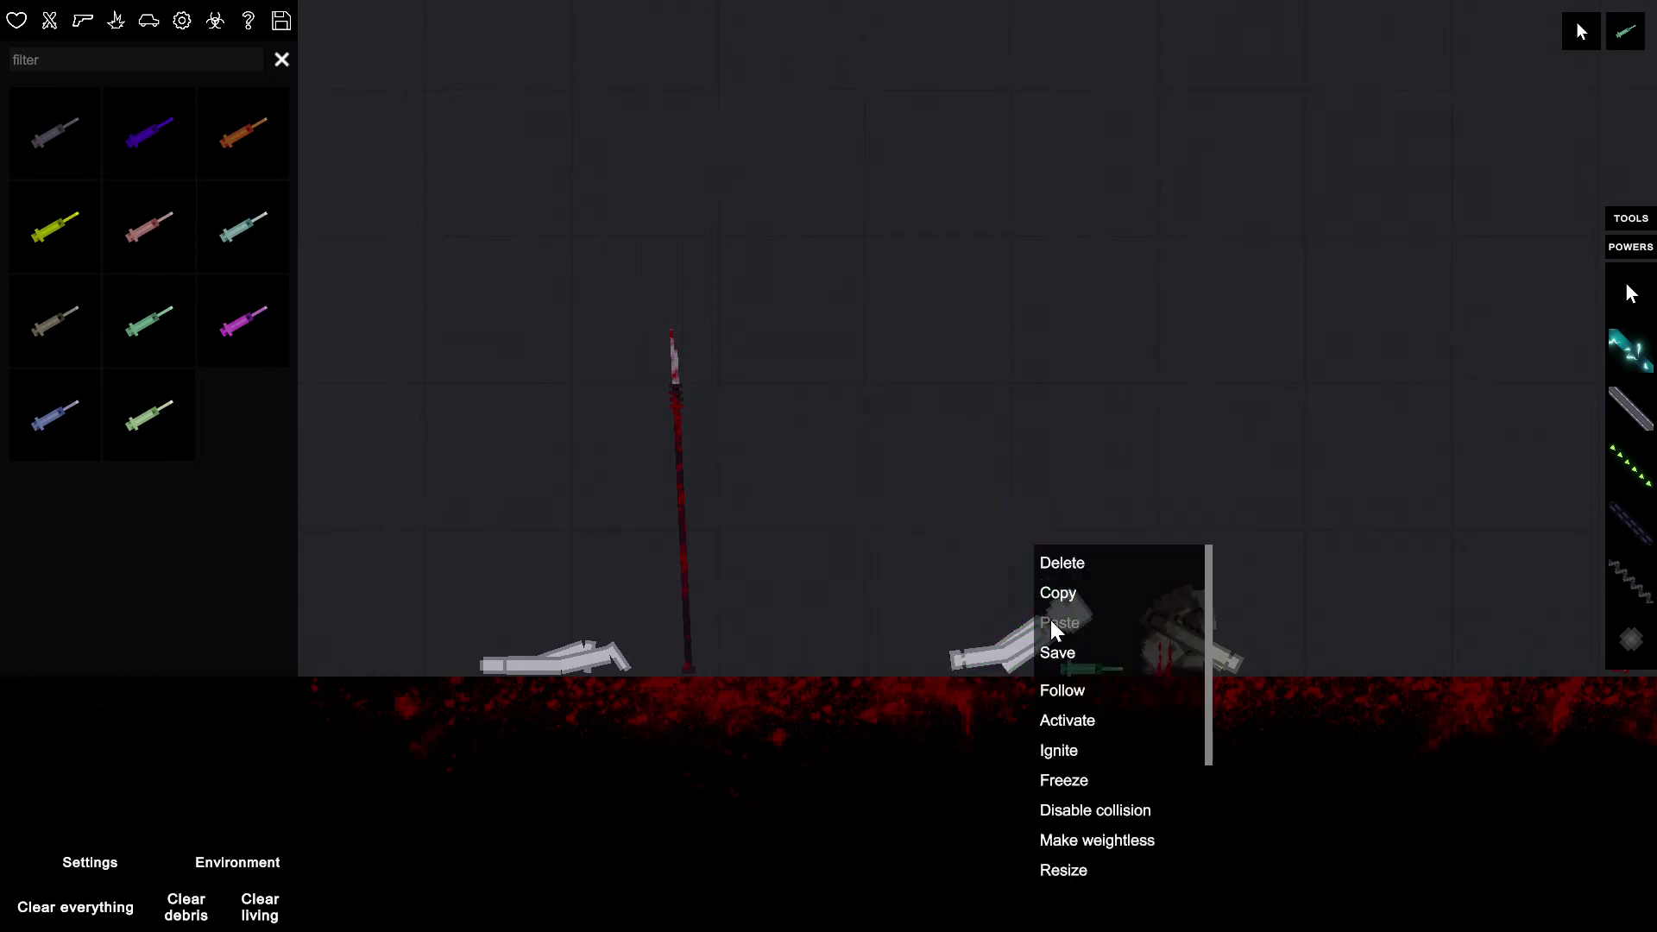
left_click(1069, 651)
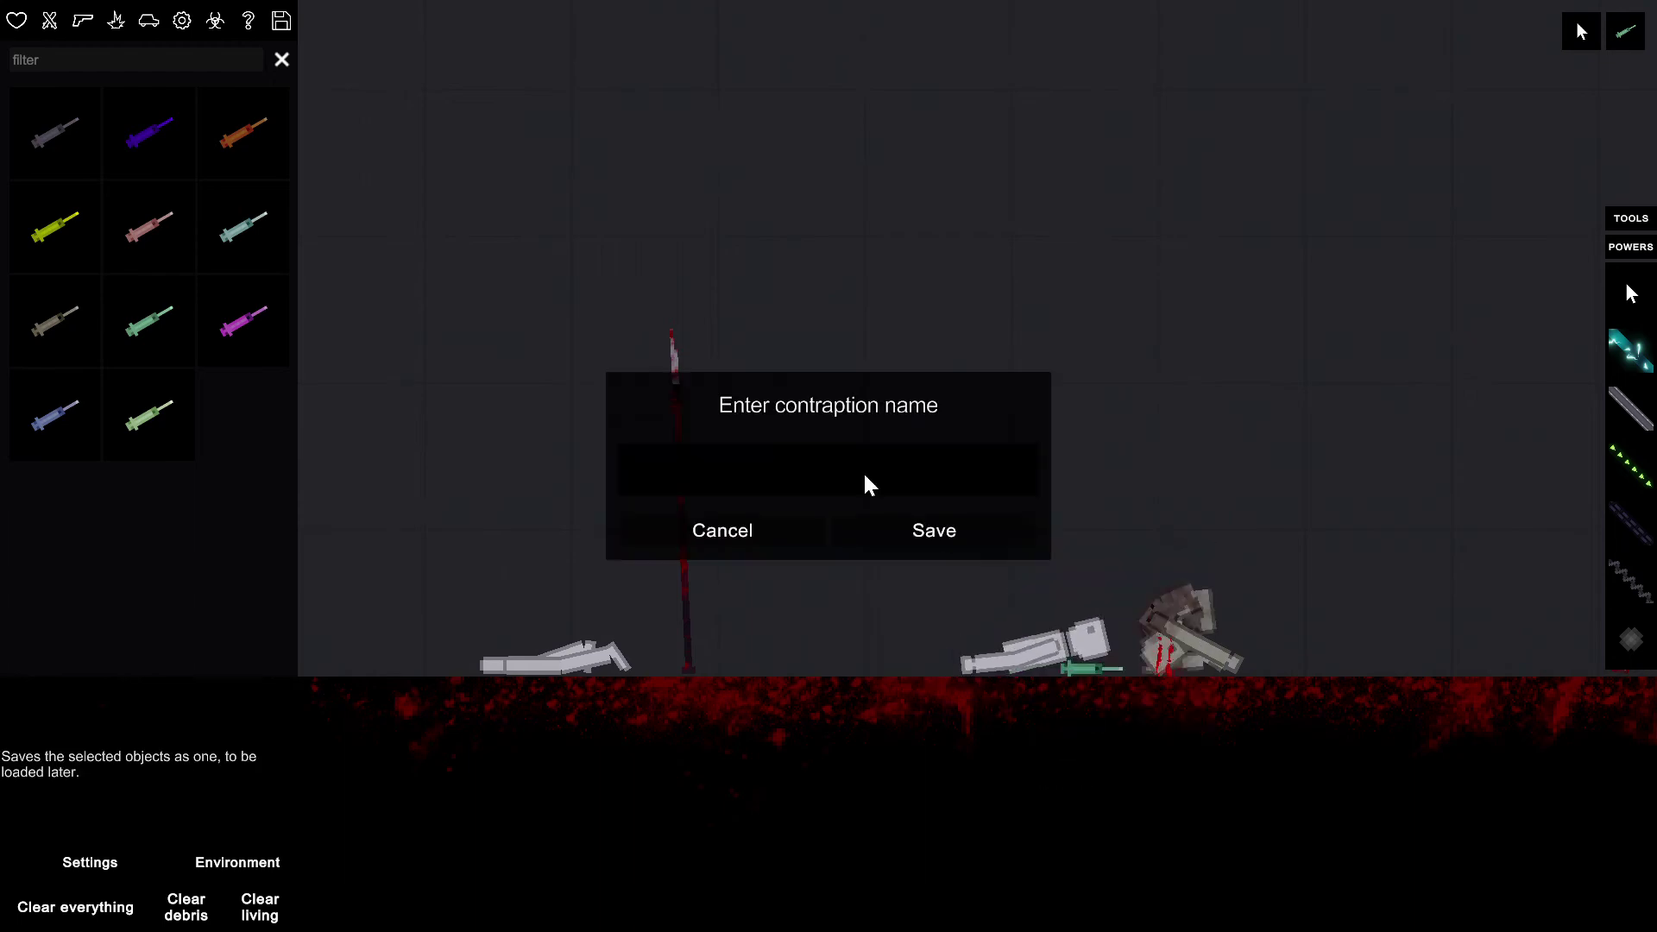
left_click(763, 462)
type("Bill")
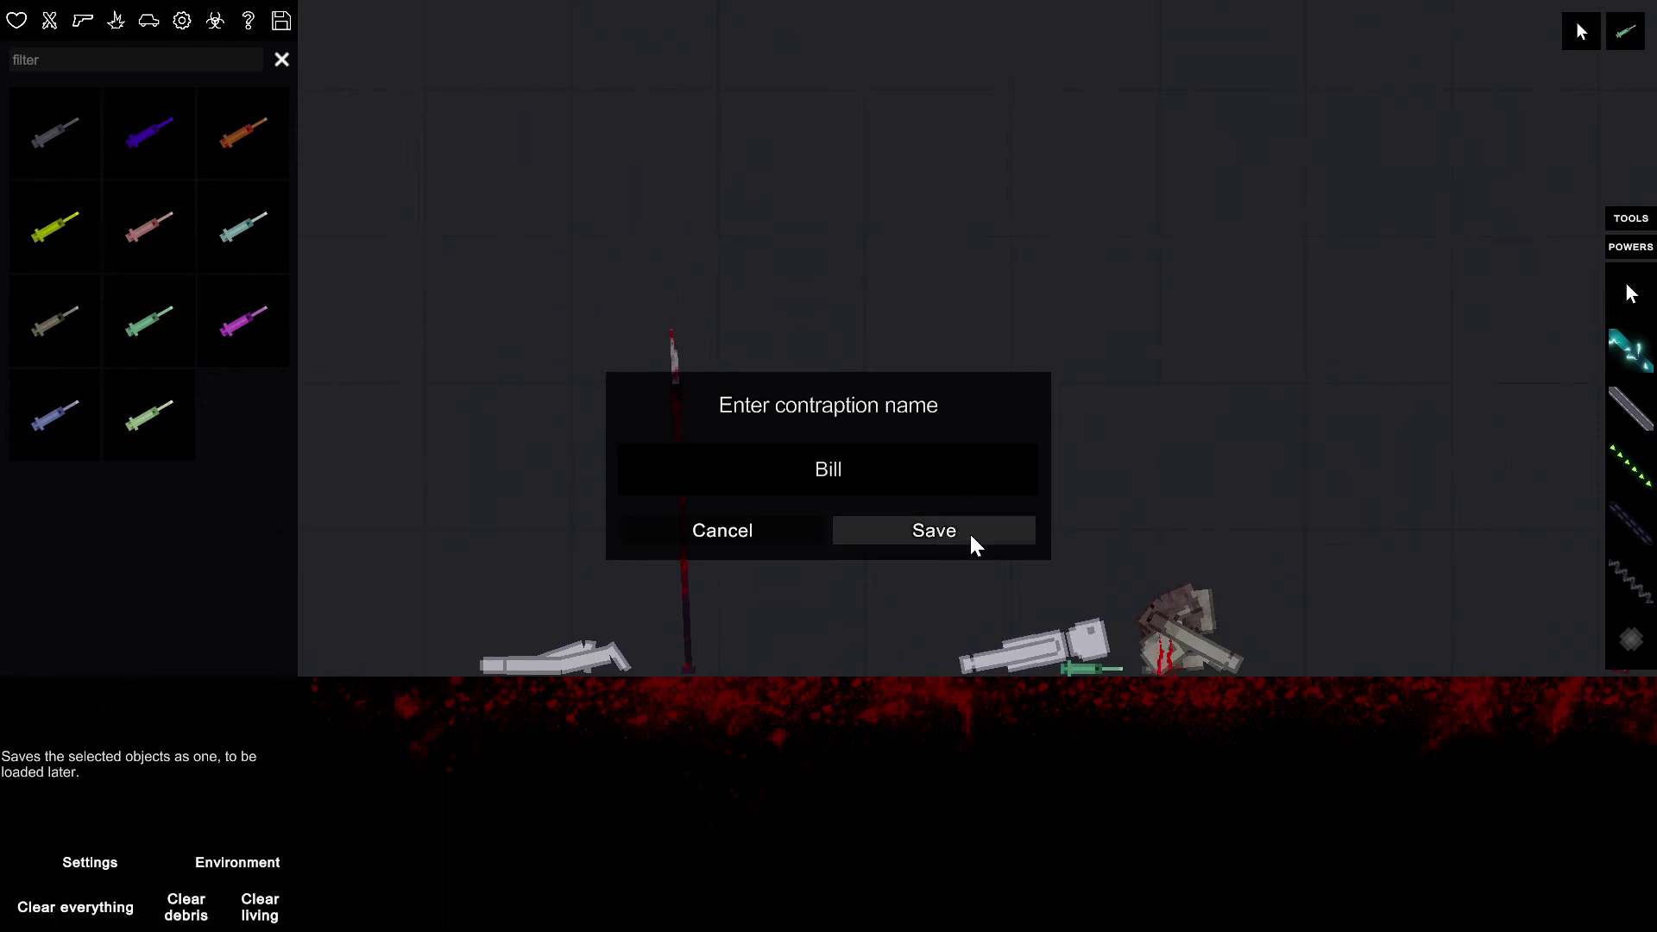
left_click(969, 531)
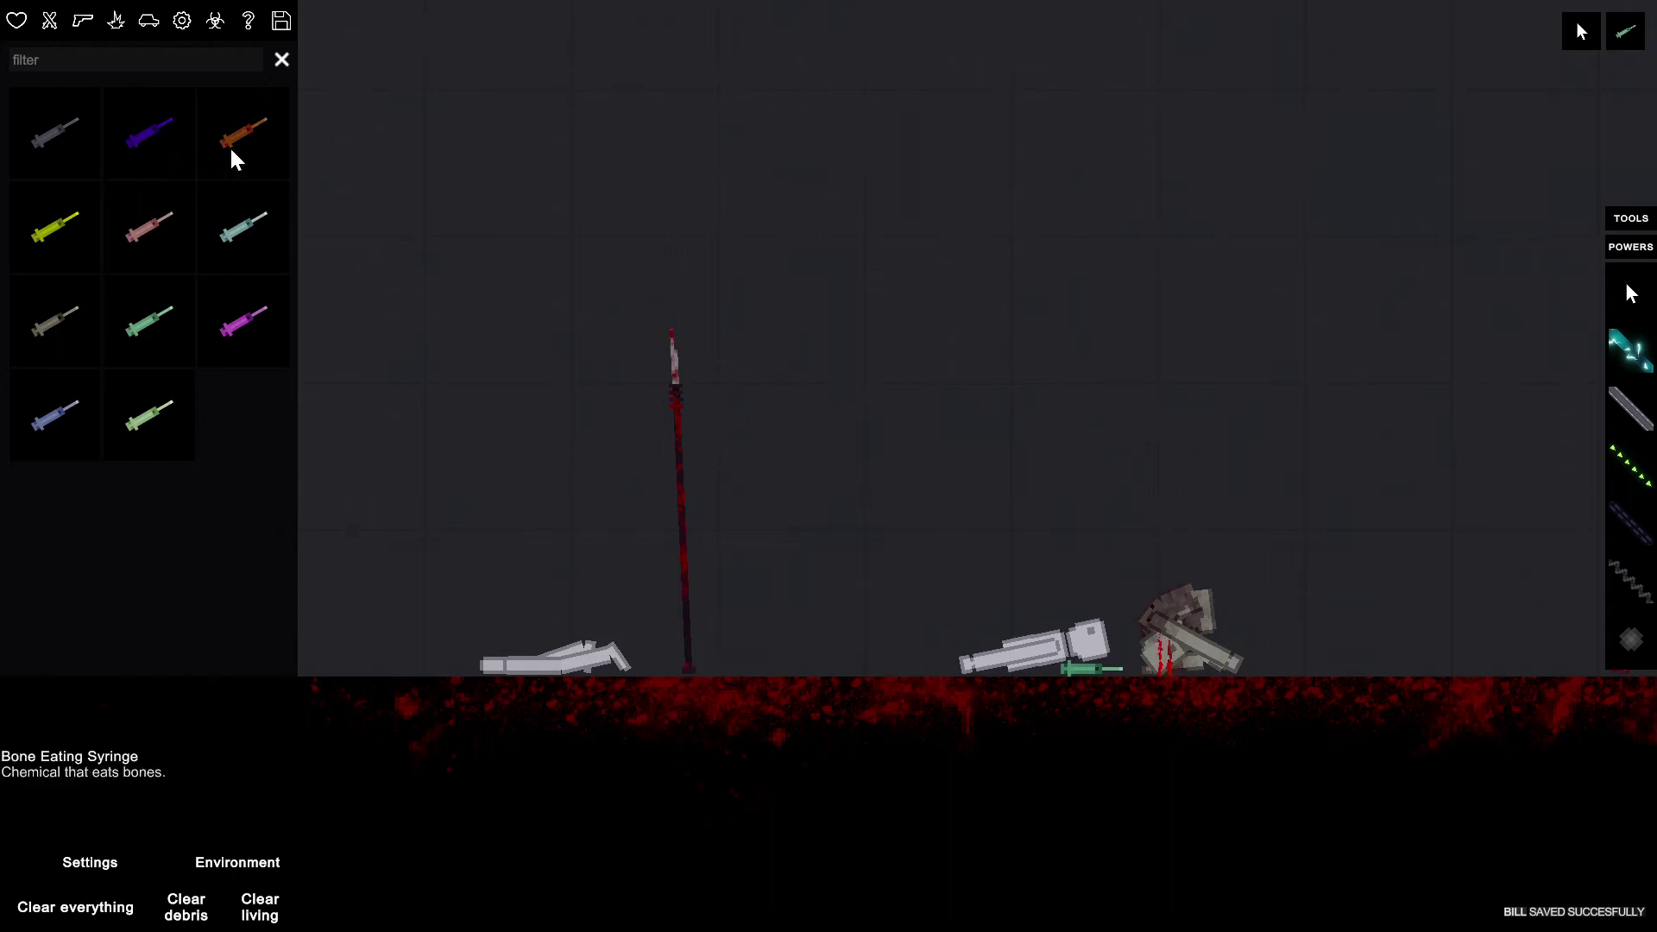
- Pick the red car from Vehicles and lift the lying ragdoll into the air
left_click(181, 21)
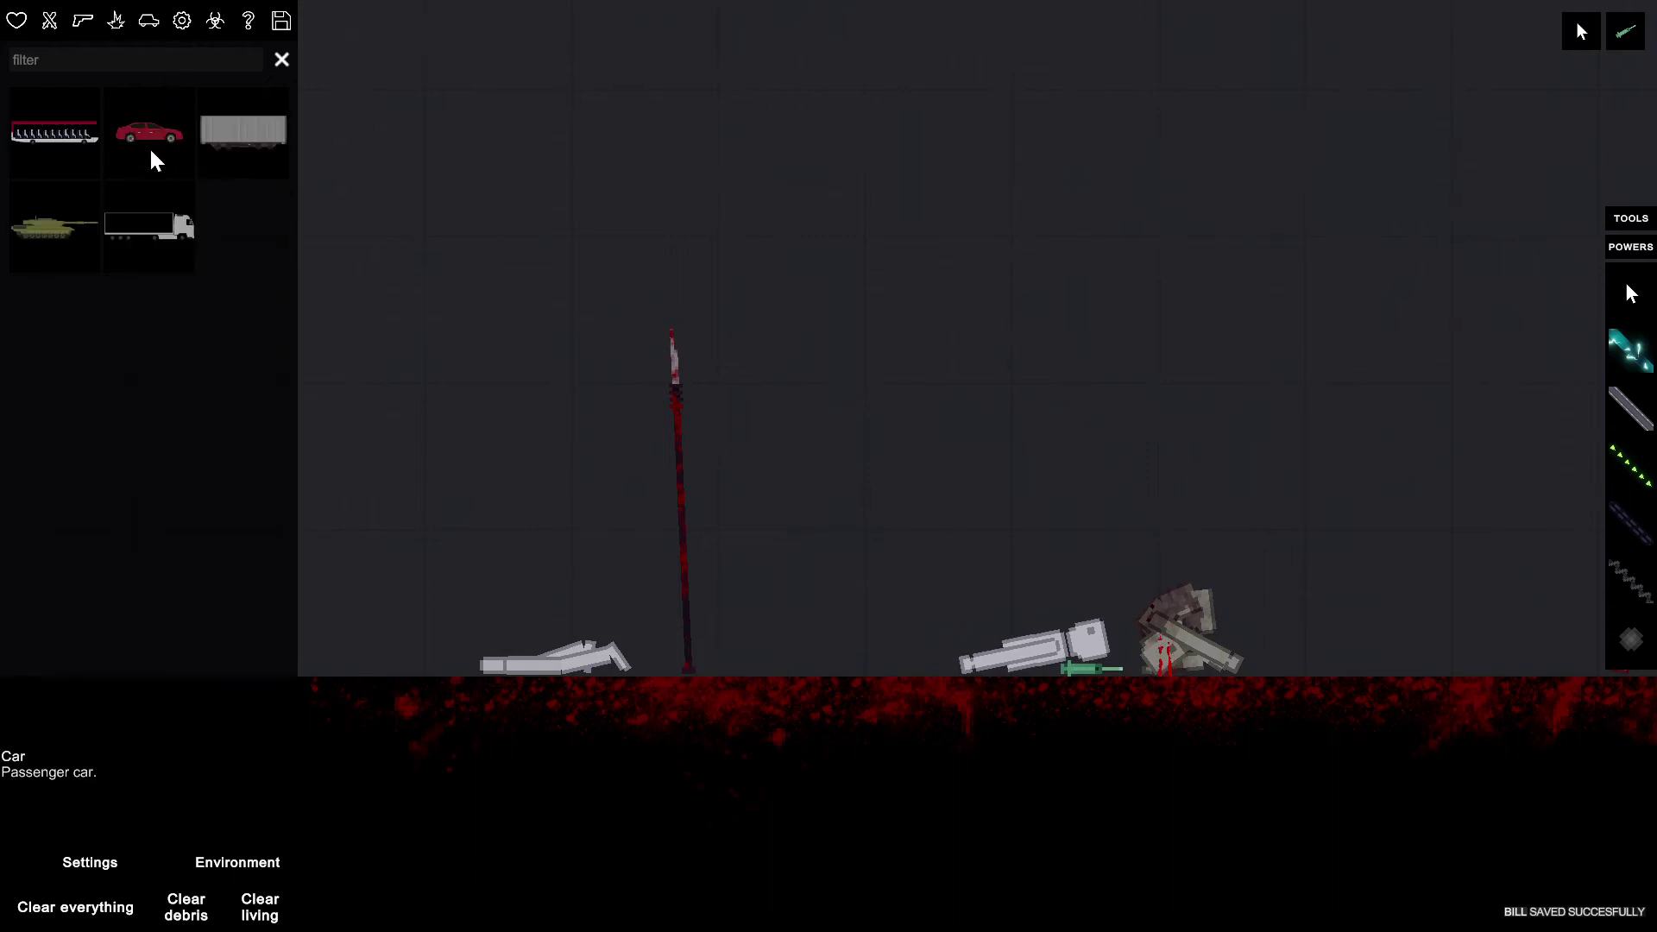
left_click(149, 134)
scroll(1358, 403, "down", 3)
scroll(1358, 417, "down", 2)
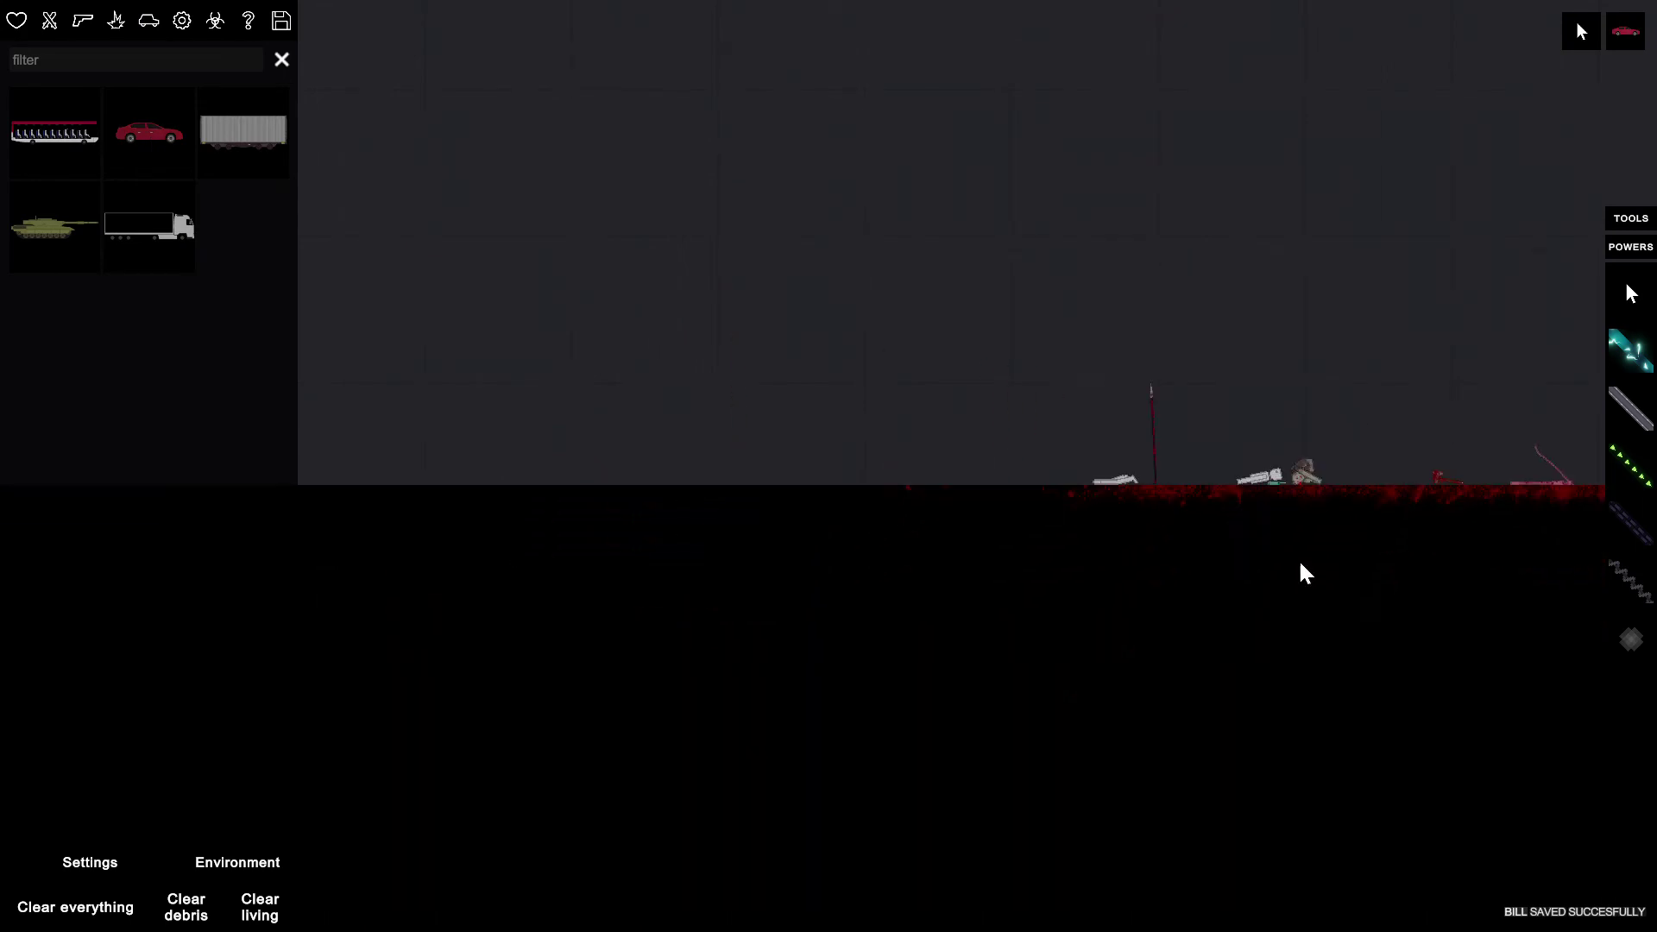
scroll(1379, 410, "up", 2)
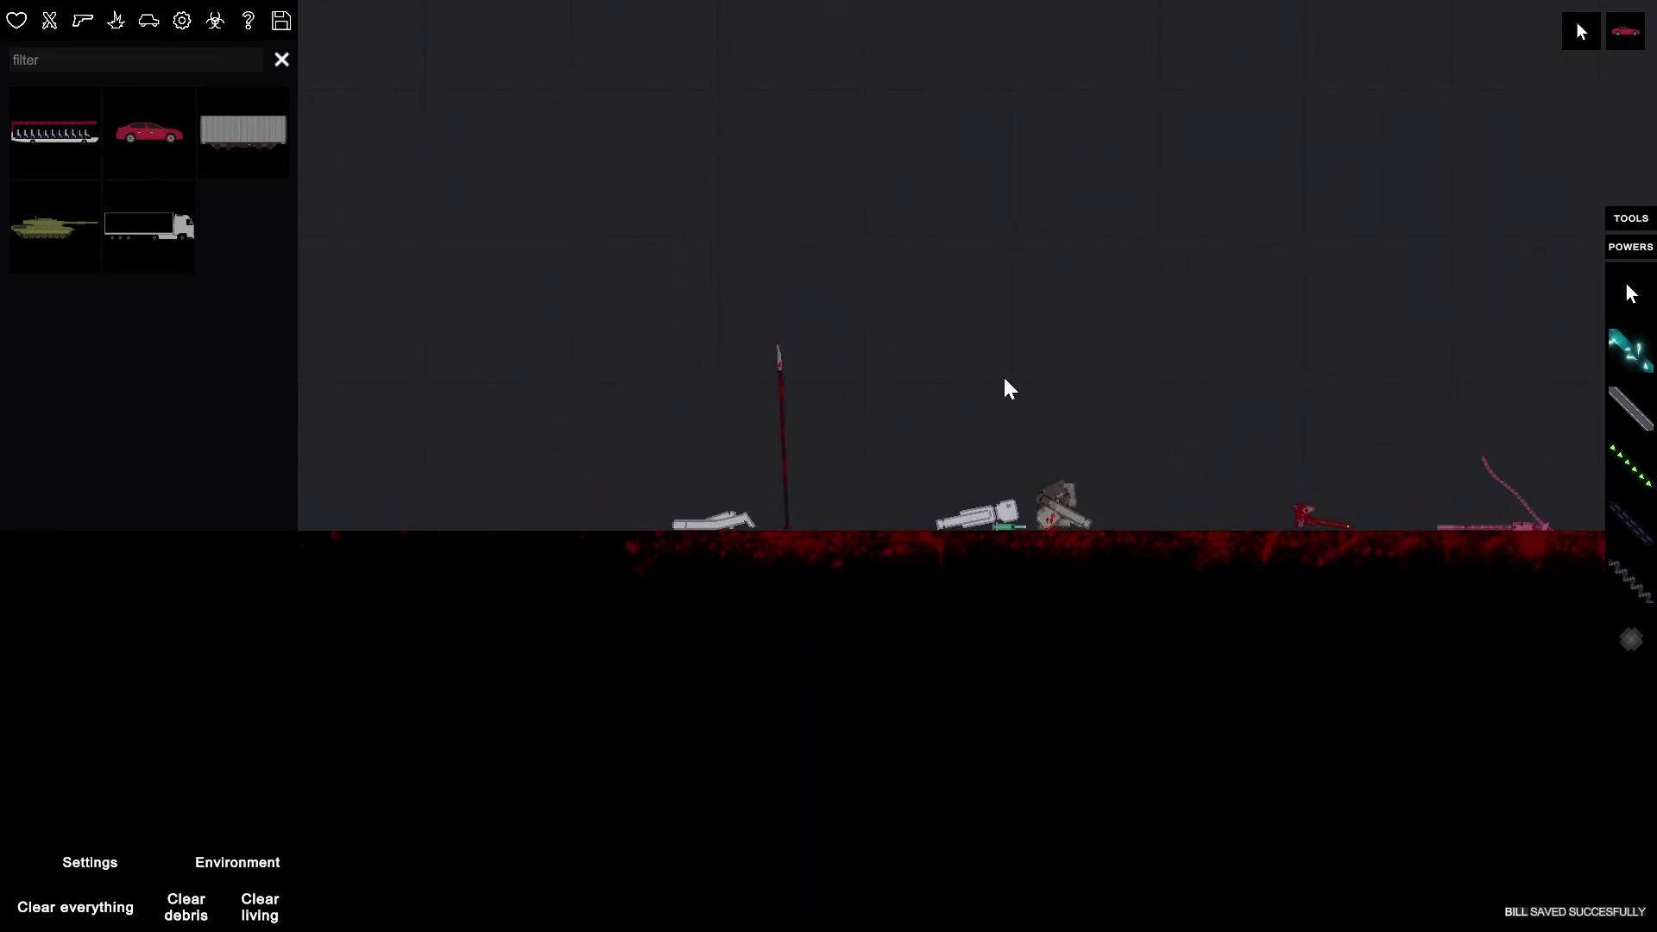
key("d")
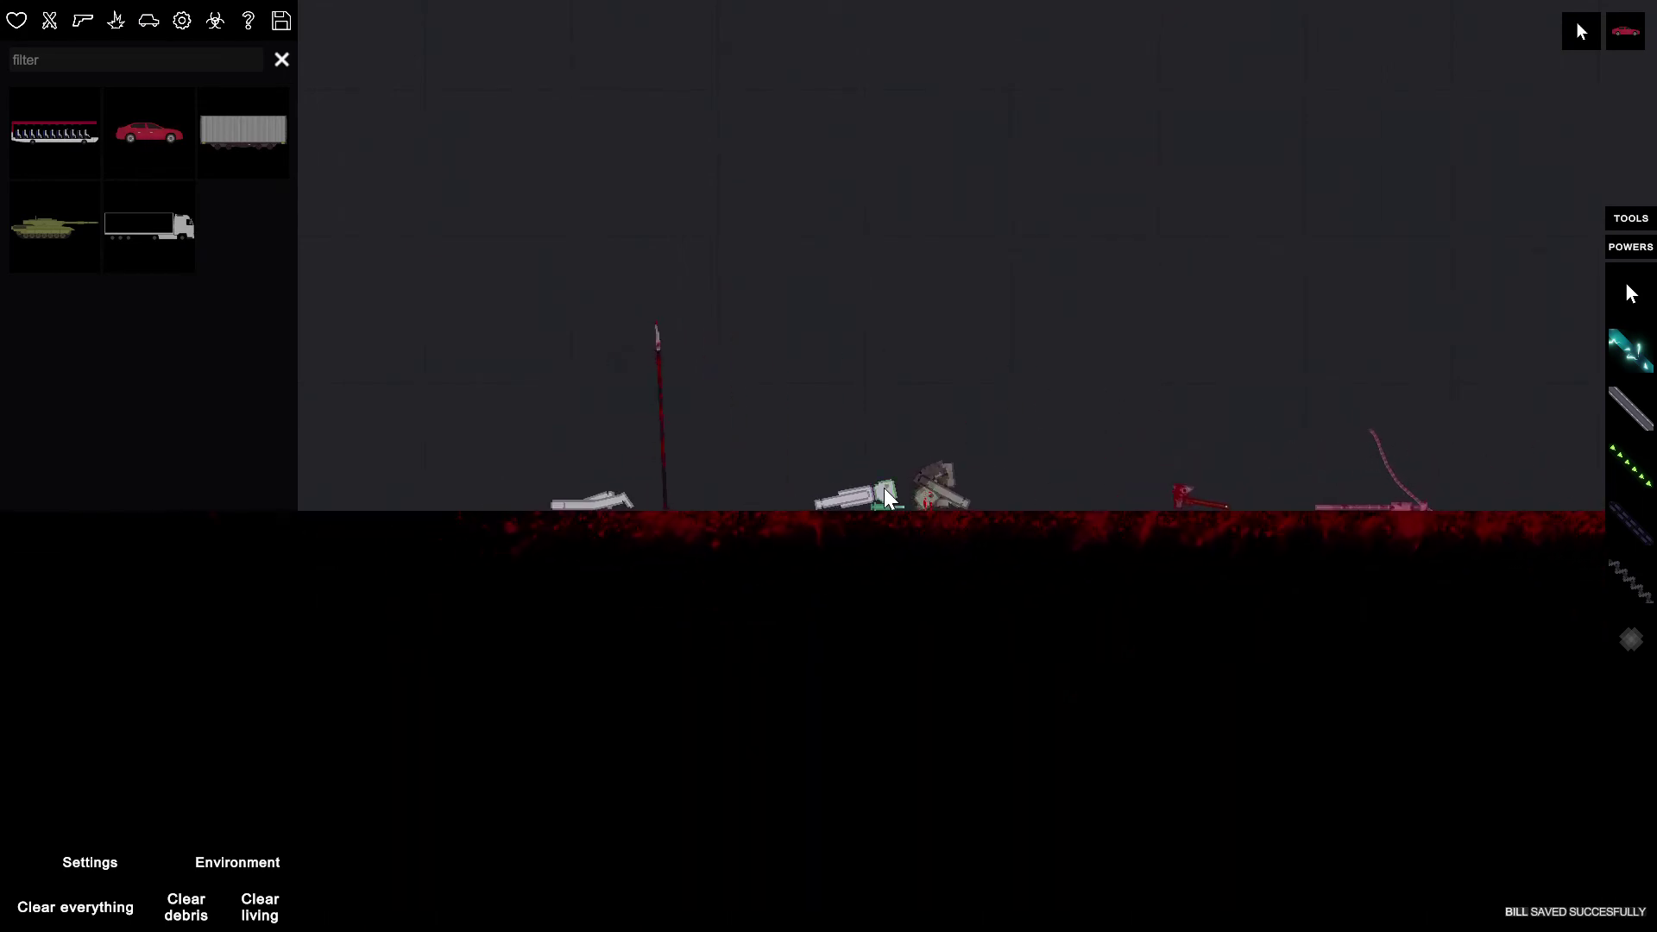
mouse_move(884, 489)
left_mouse_down()
mouse_move(749, 198)
mouse_move(906, 194)
left_mouse_up()
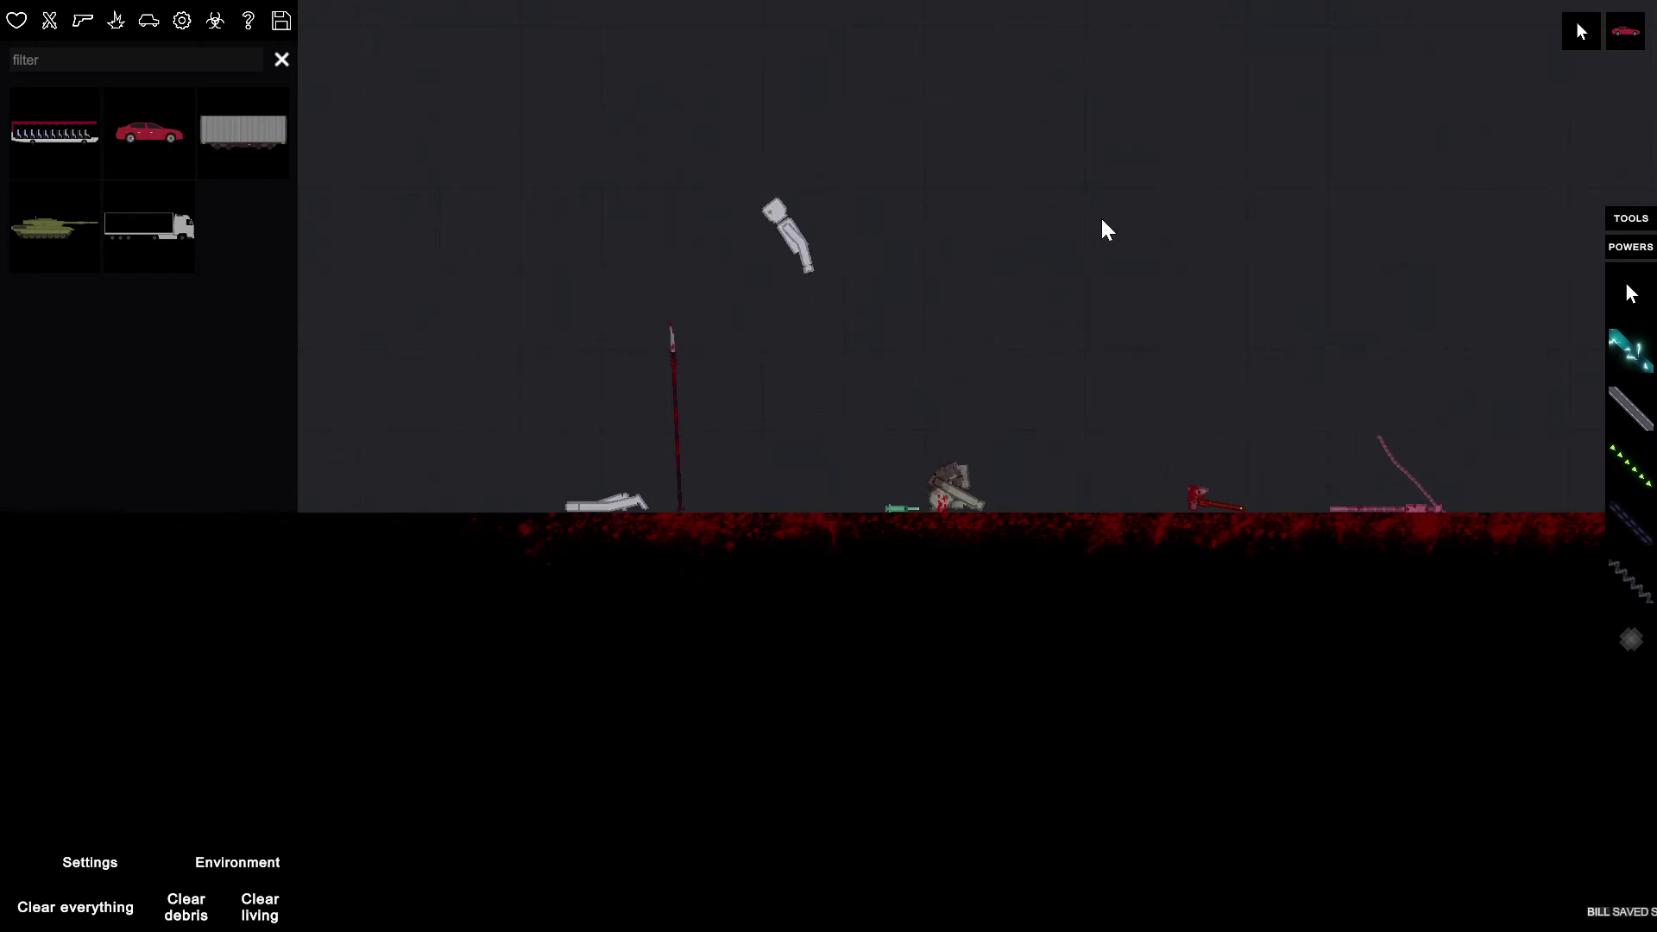
- Fling the ragdoll, let it crash back to the floor, and select it
key("a")
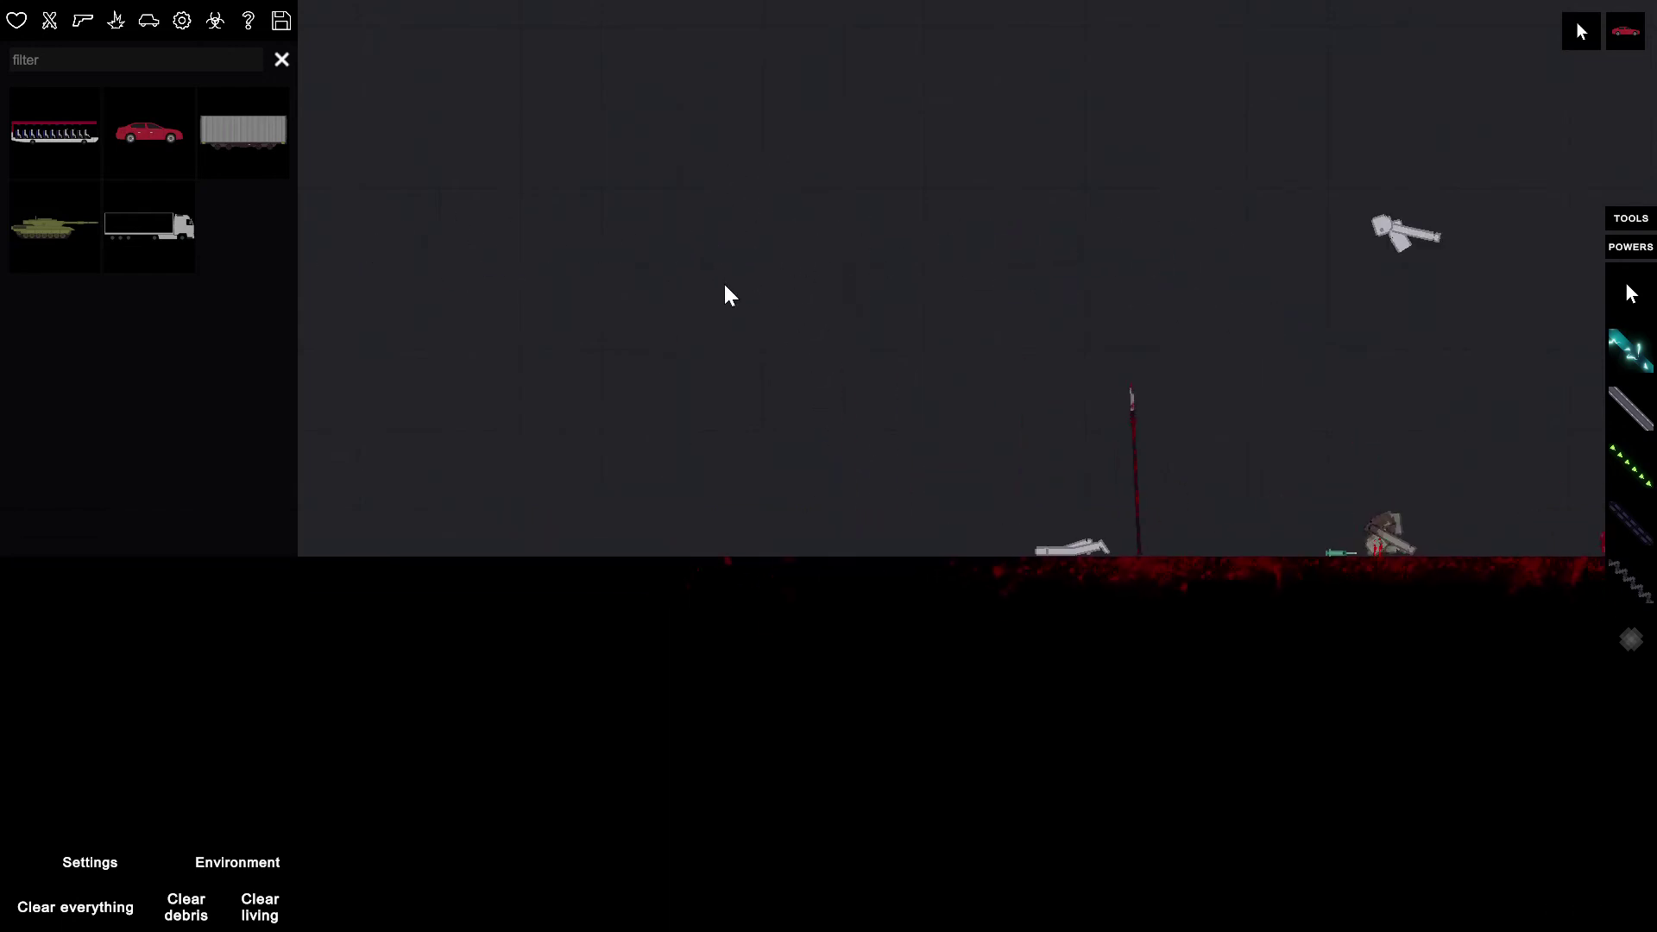
key("s")
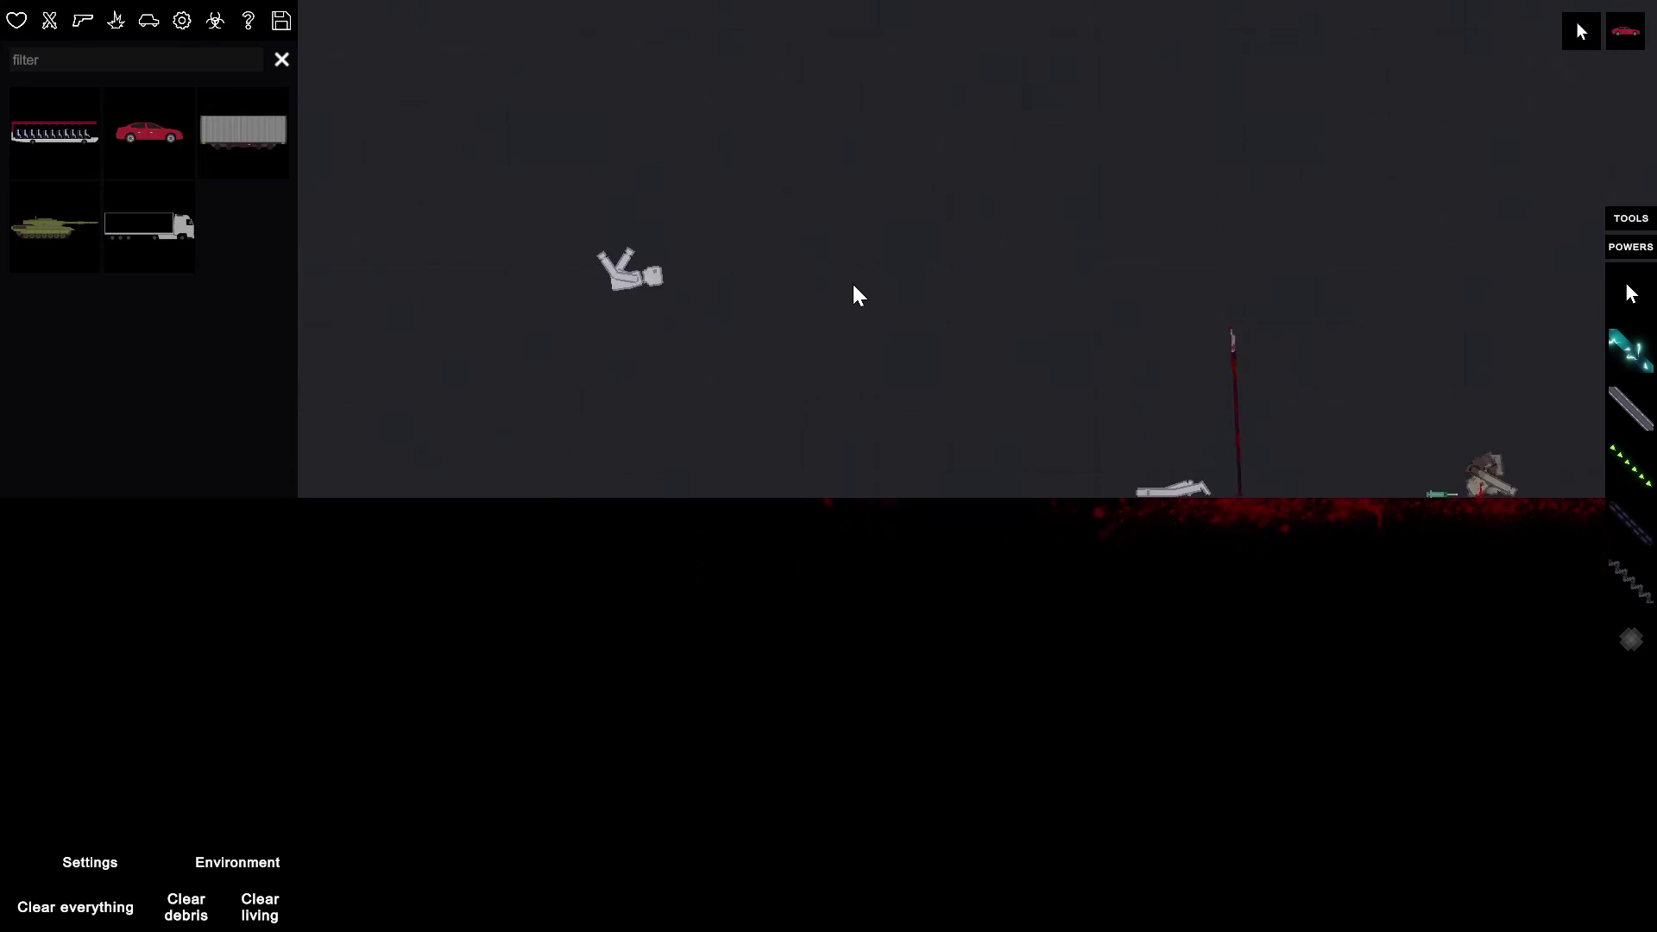
left_click_drag(851, 296, 866, 319)
scroll(844, 347, "down", 3)
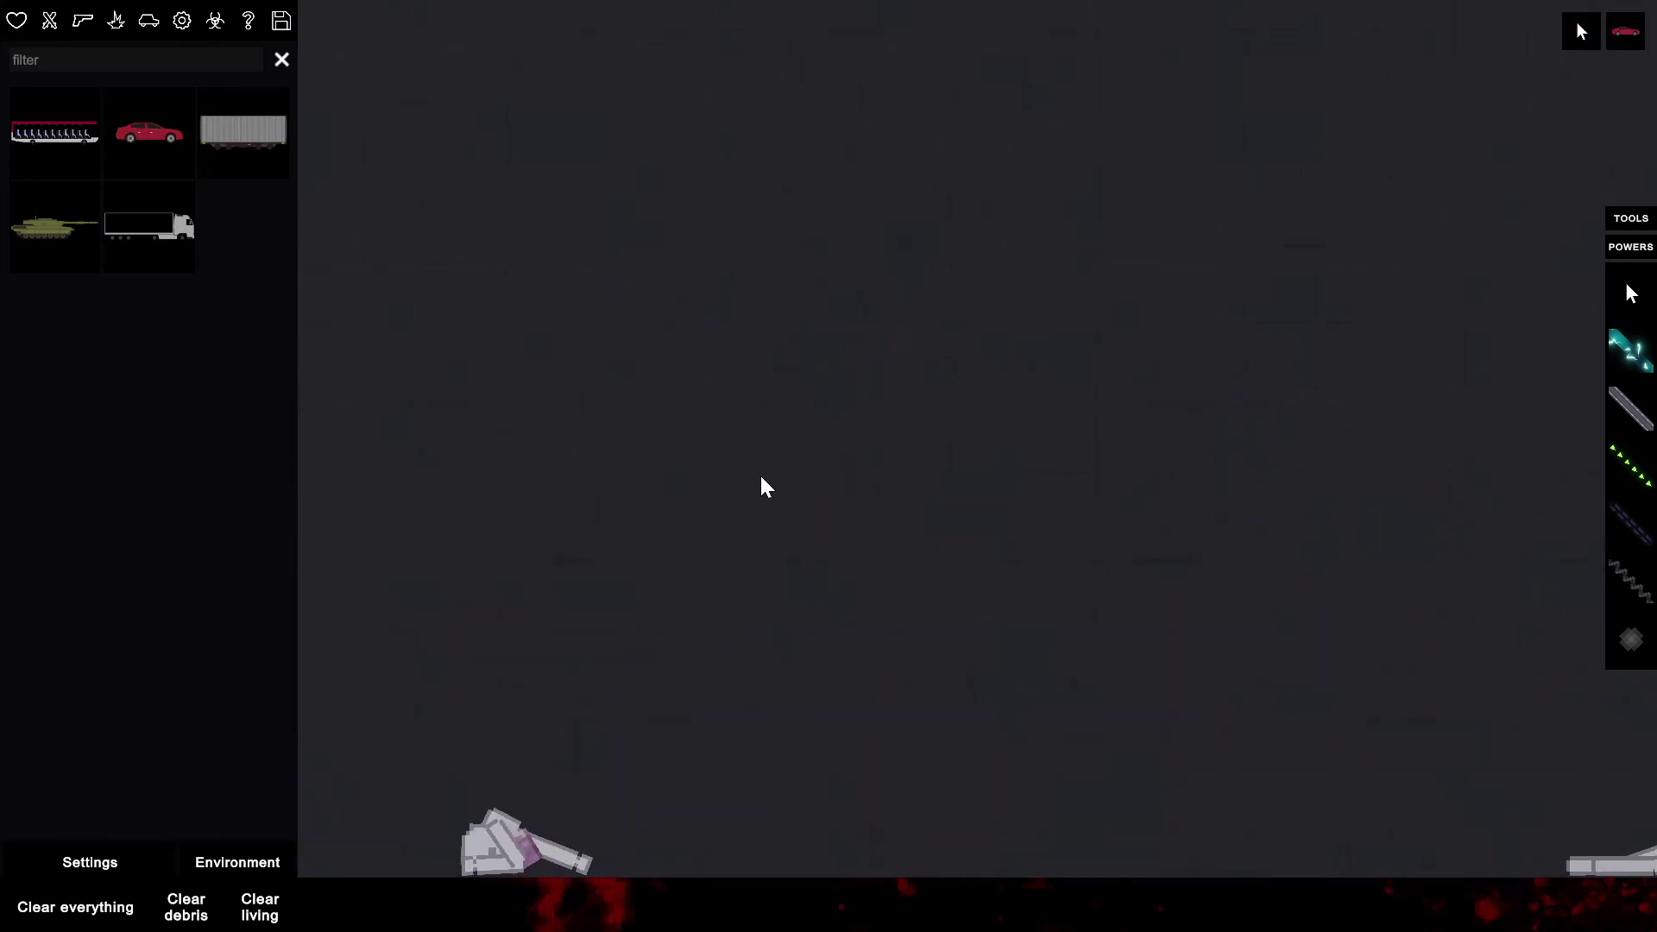
left_click_drag(759, 473, 1011, 377)
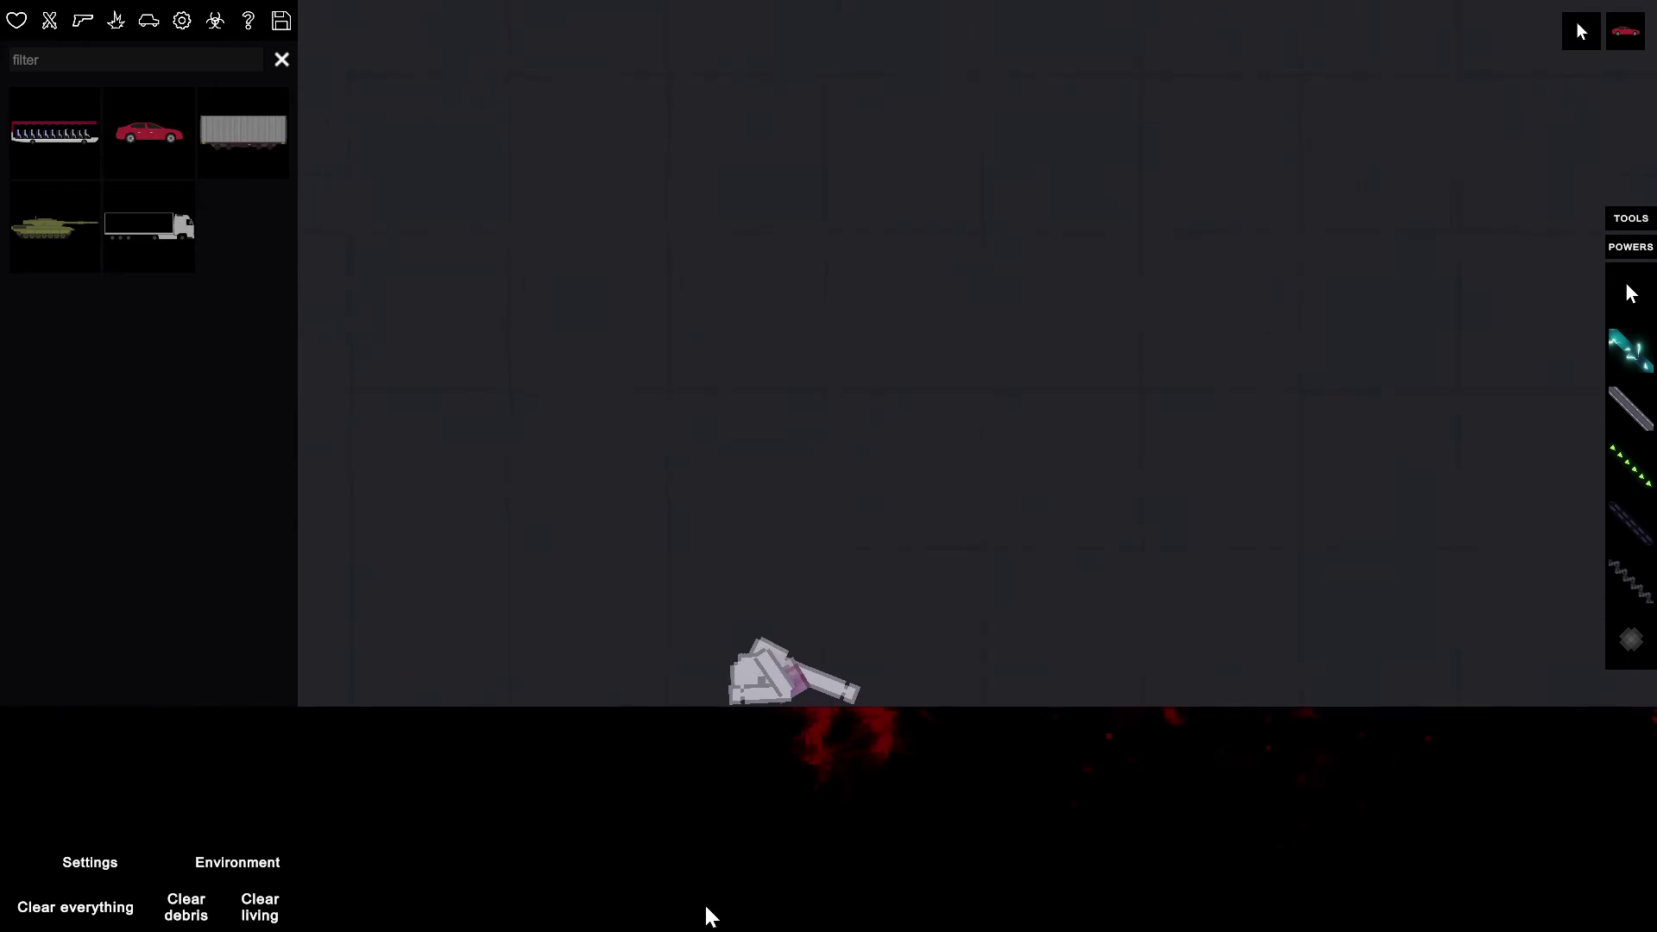
left_click_drag(1126, 466, 647, 926)
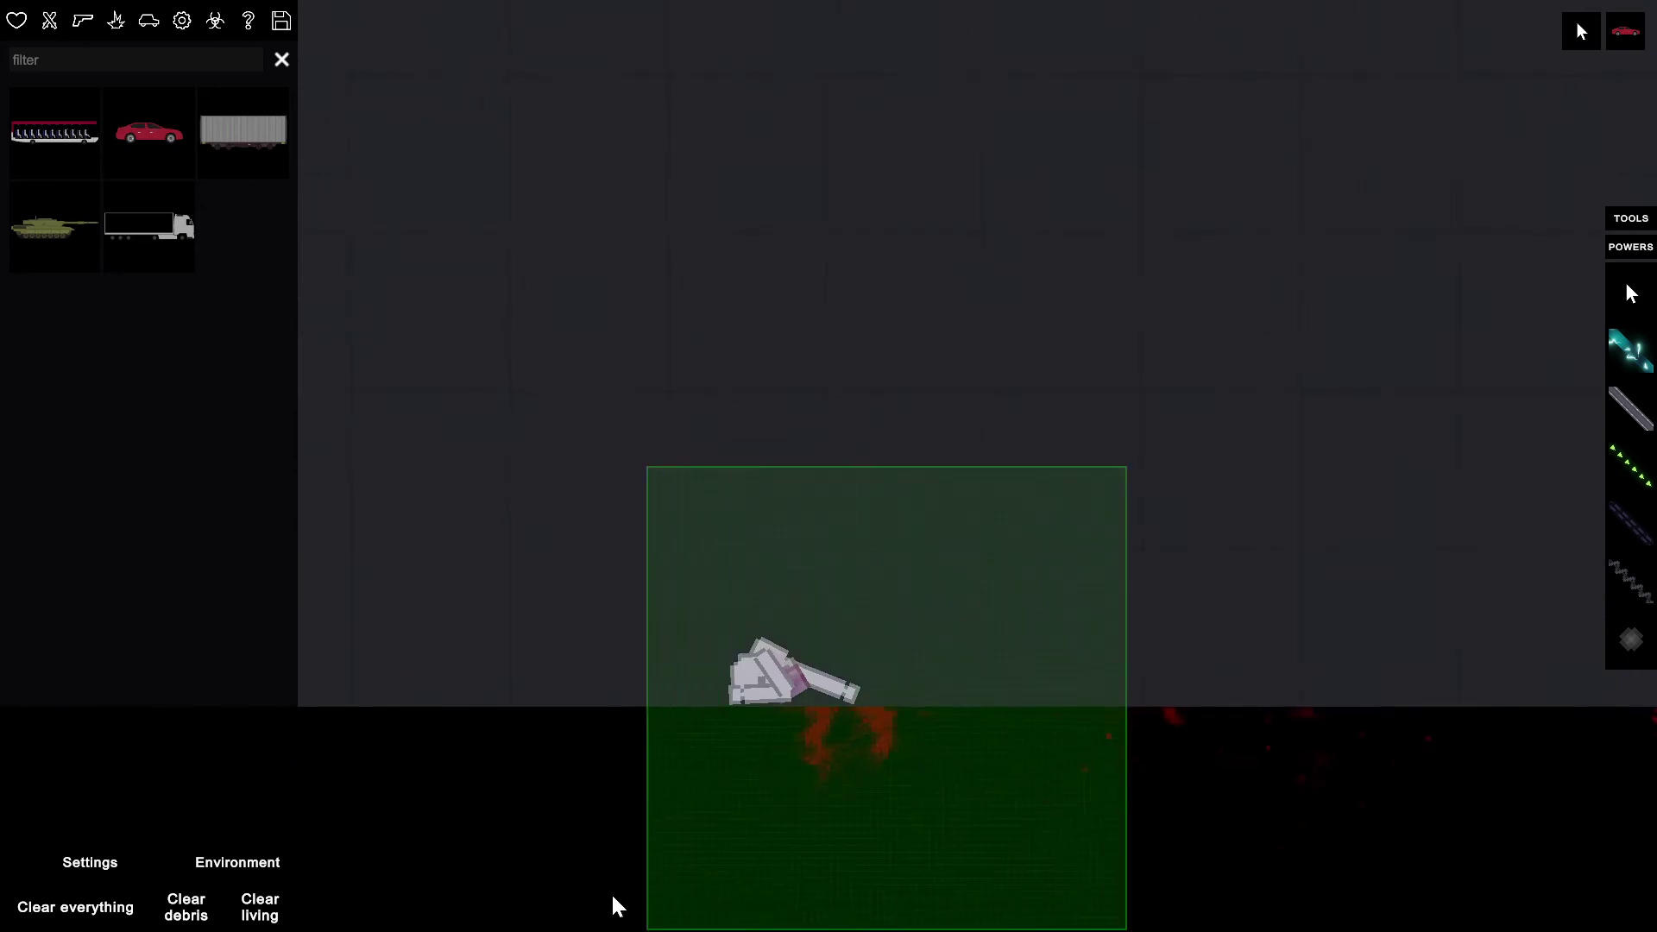
- Delete the selected ragdoll and spawn the saved Bill contraption from the Local tab
right_click(788, 679)
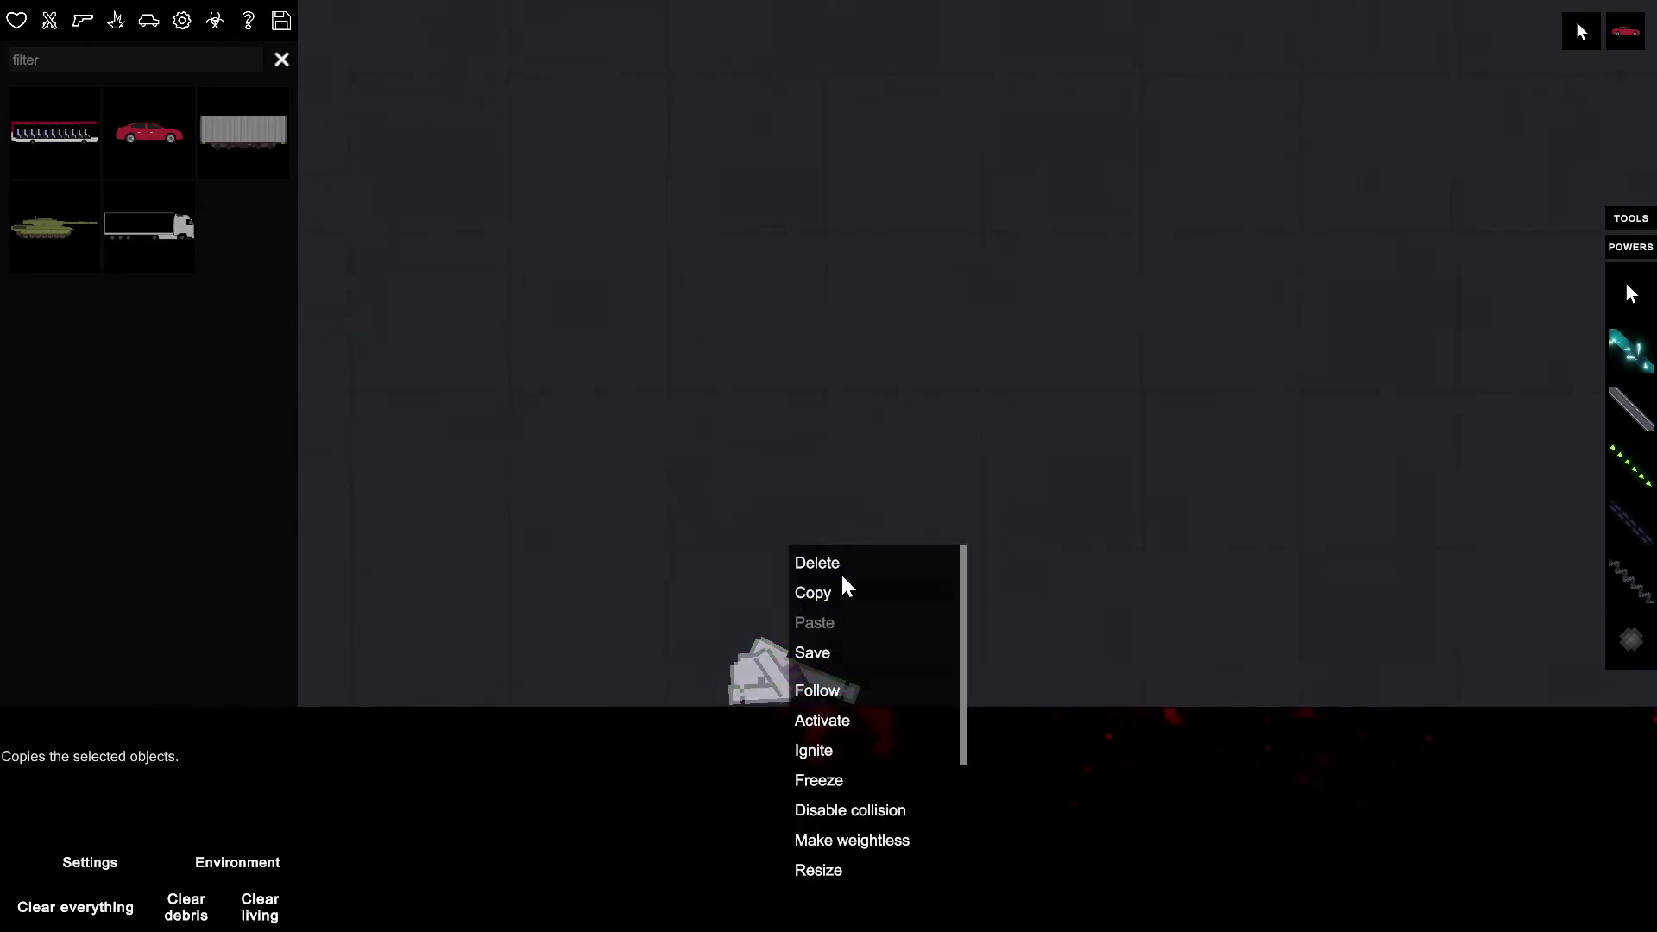
left_click(817, 563)
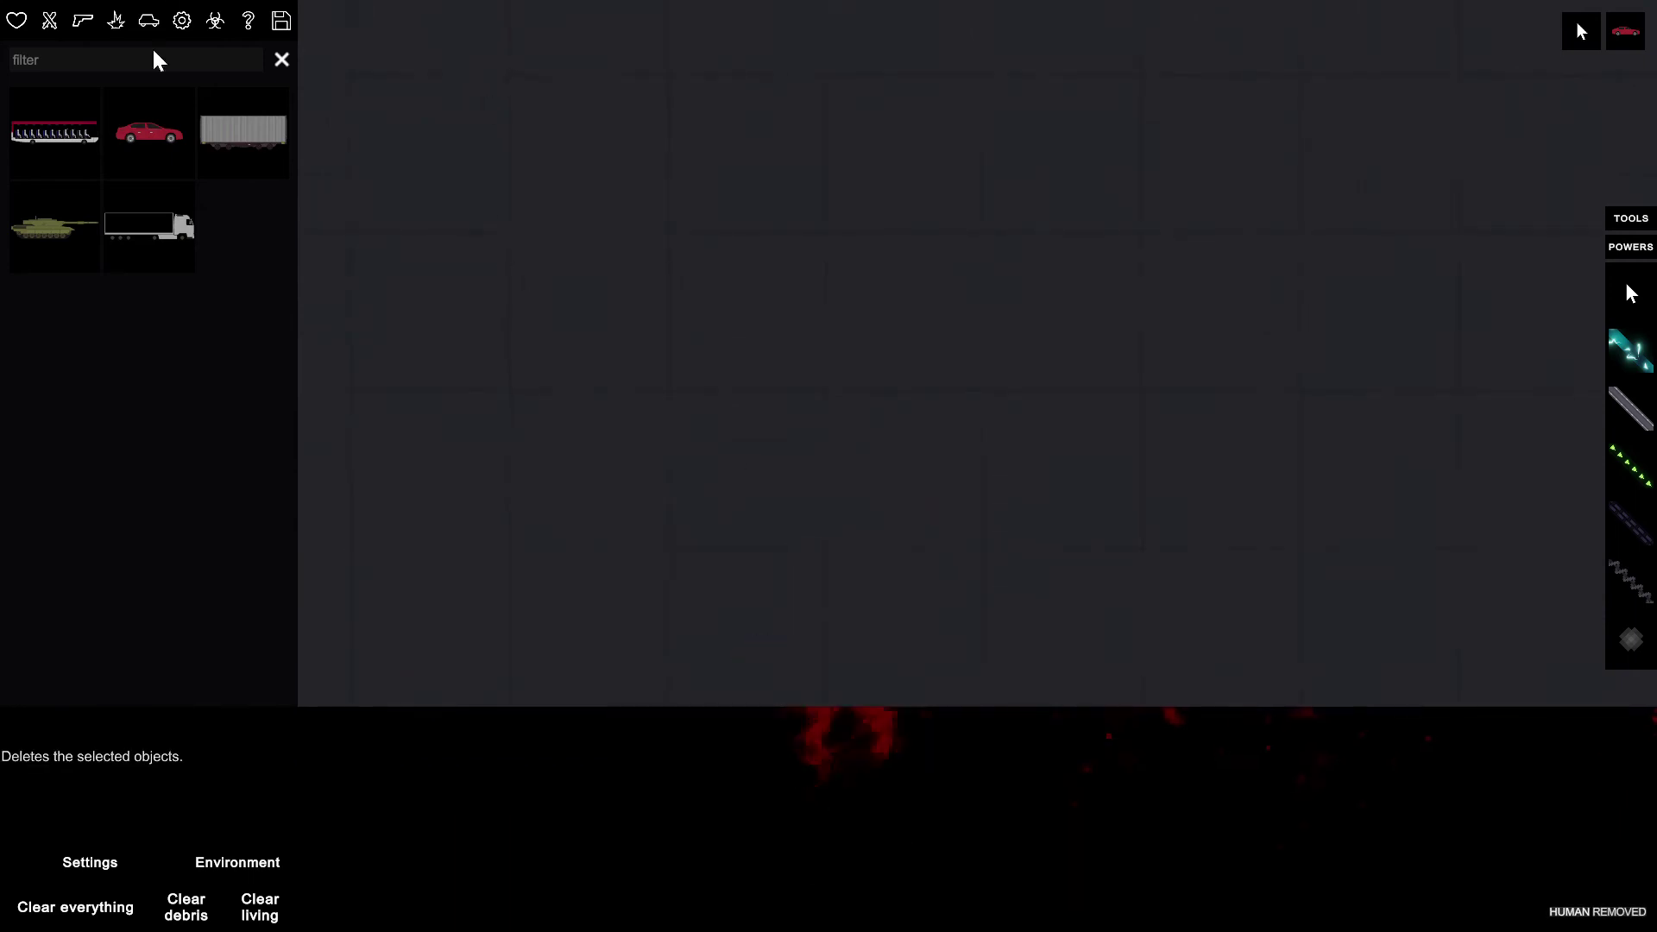
left_click(280, 21)
left_click(54, 144)
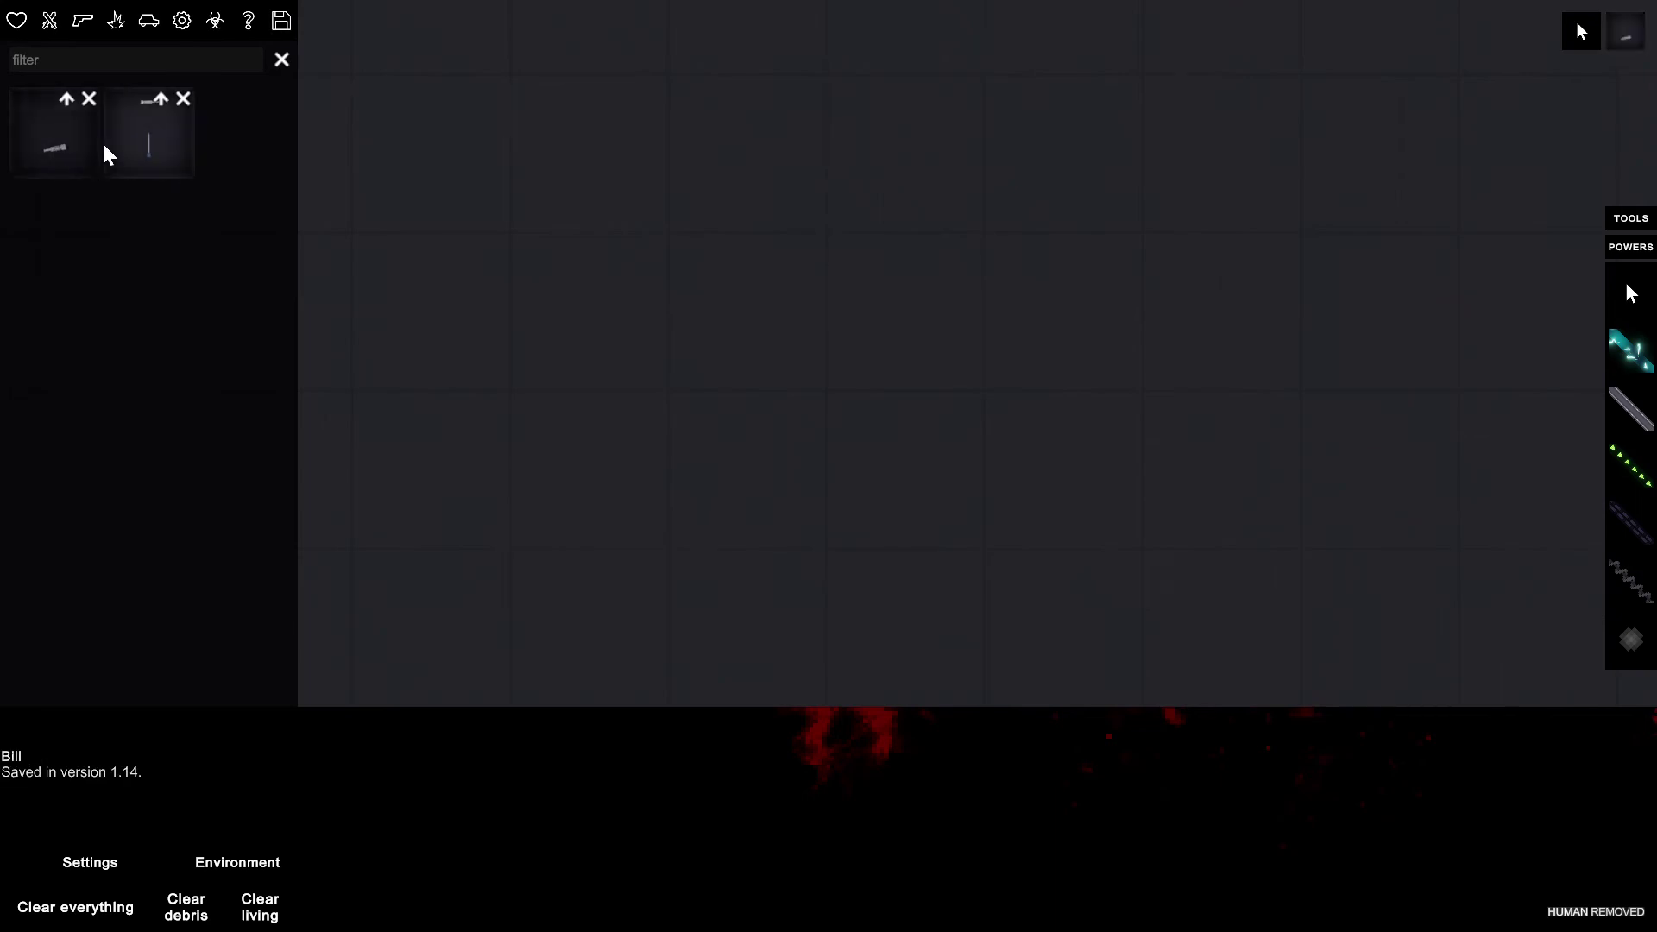
left_click(1107, 268)
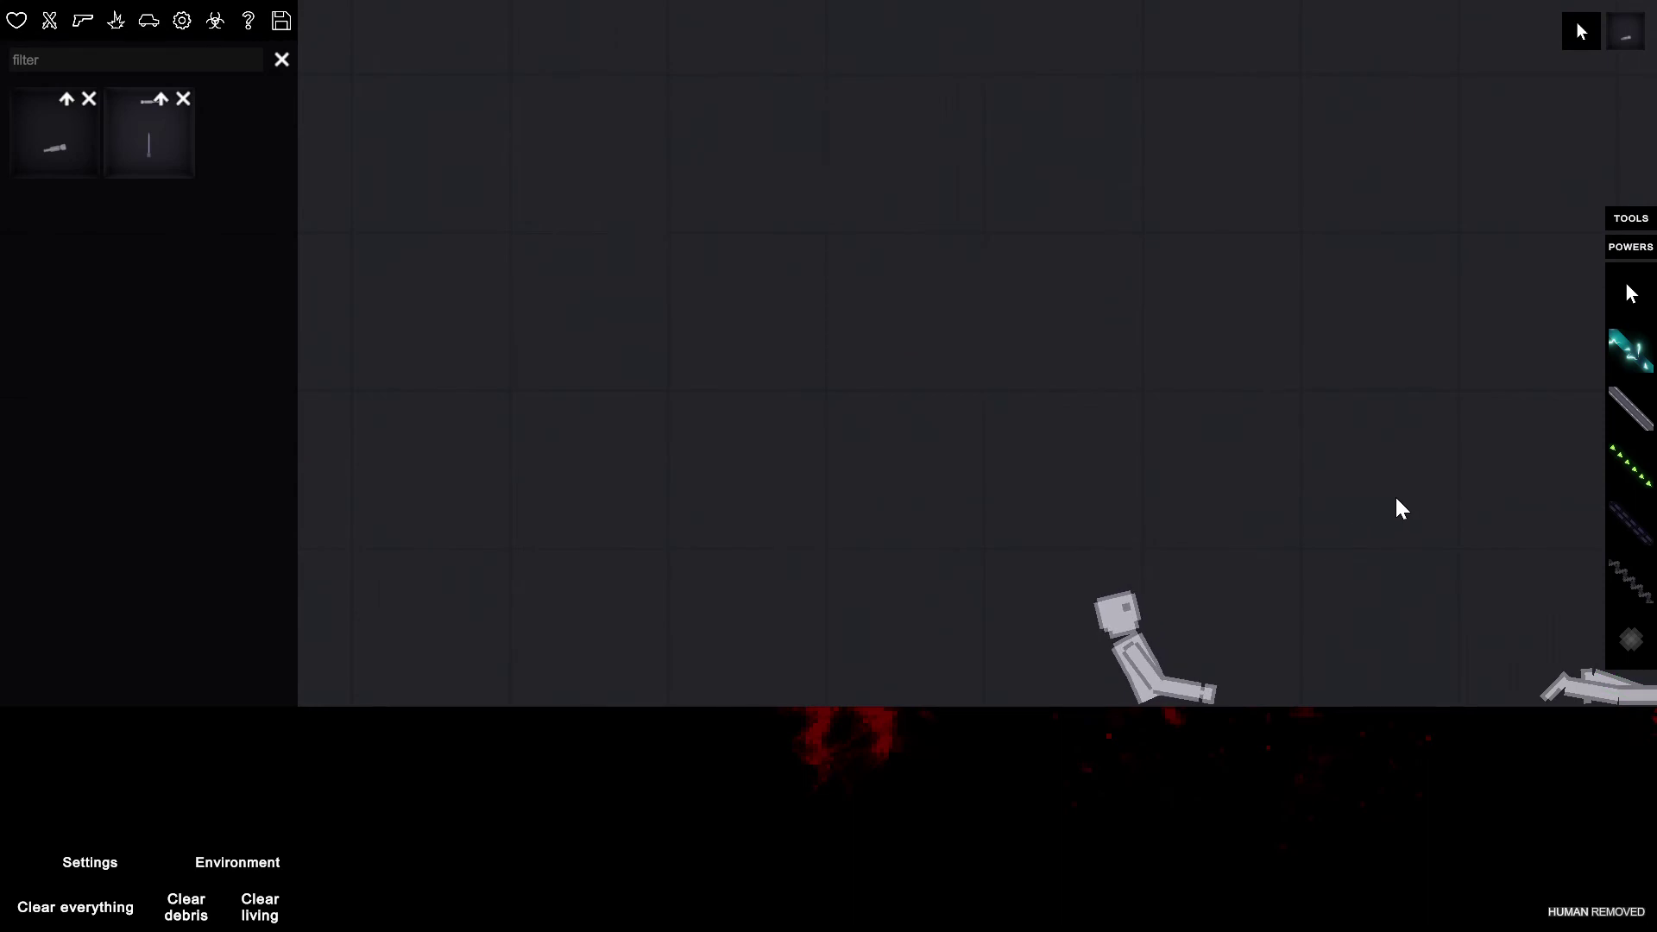
- Delete both ragdolls and spawn more copies of the saved ragdoll
mouse_move(1394, 495)
left_mouse_down()
mouse_move(1064, 452)
mouse_move(1423, 673)
left_mouse_up()
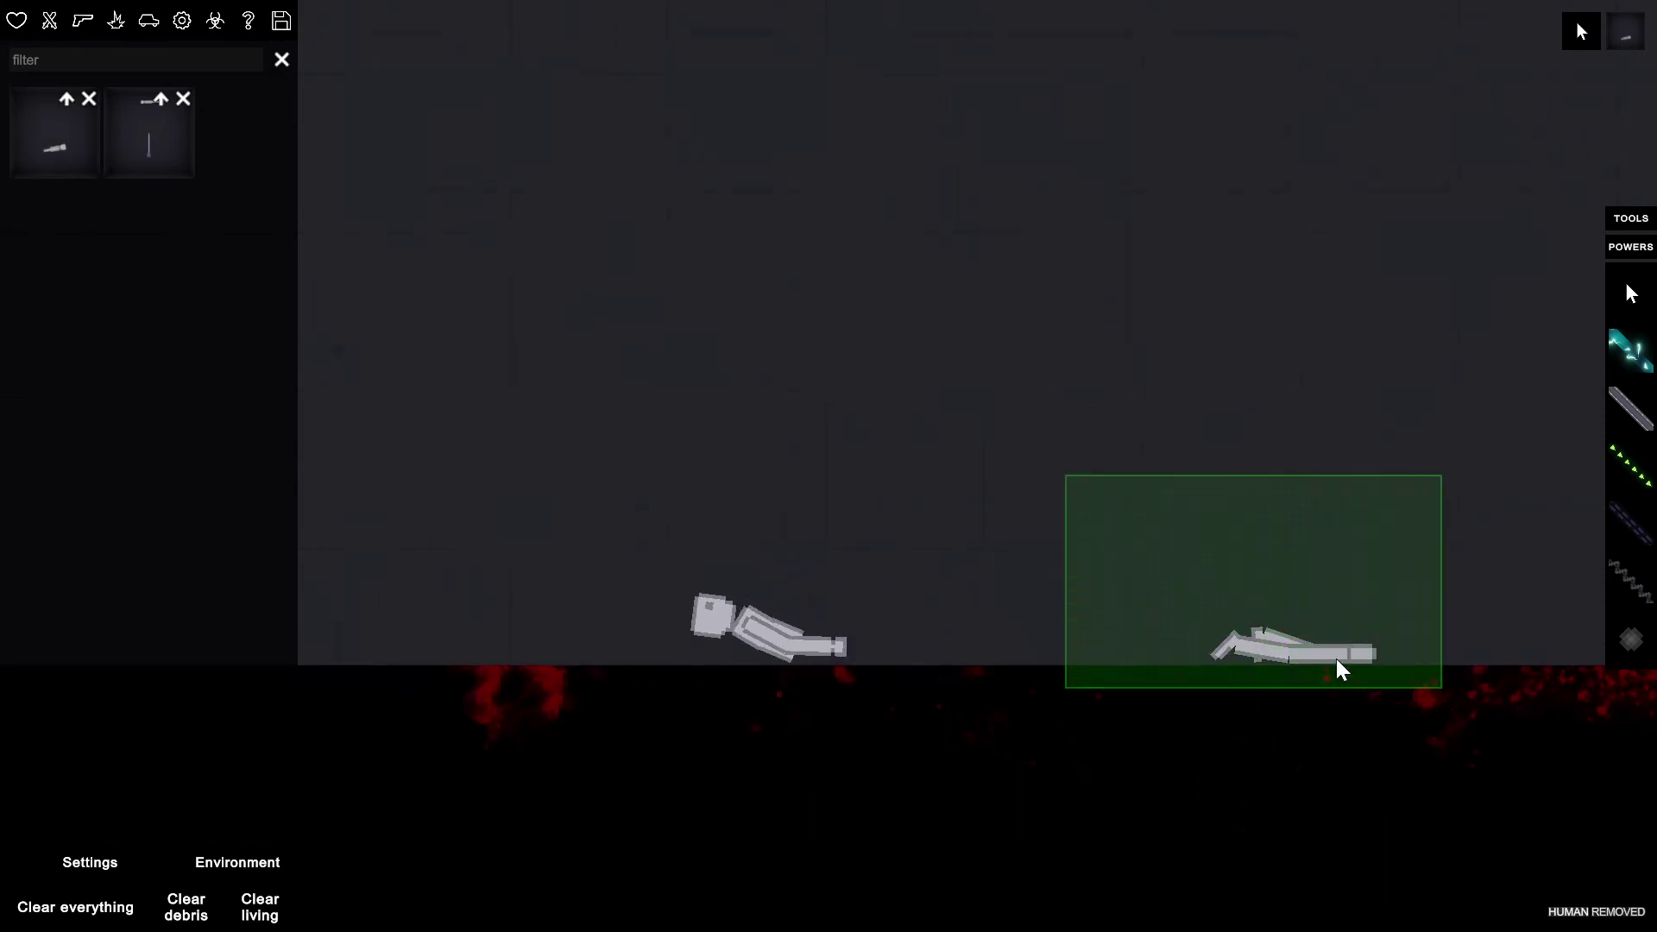
right_click(1310, 651)
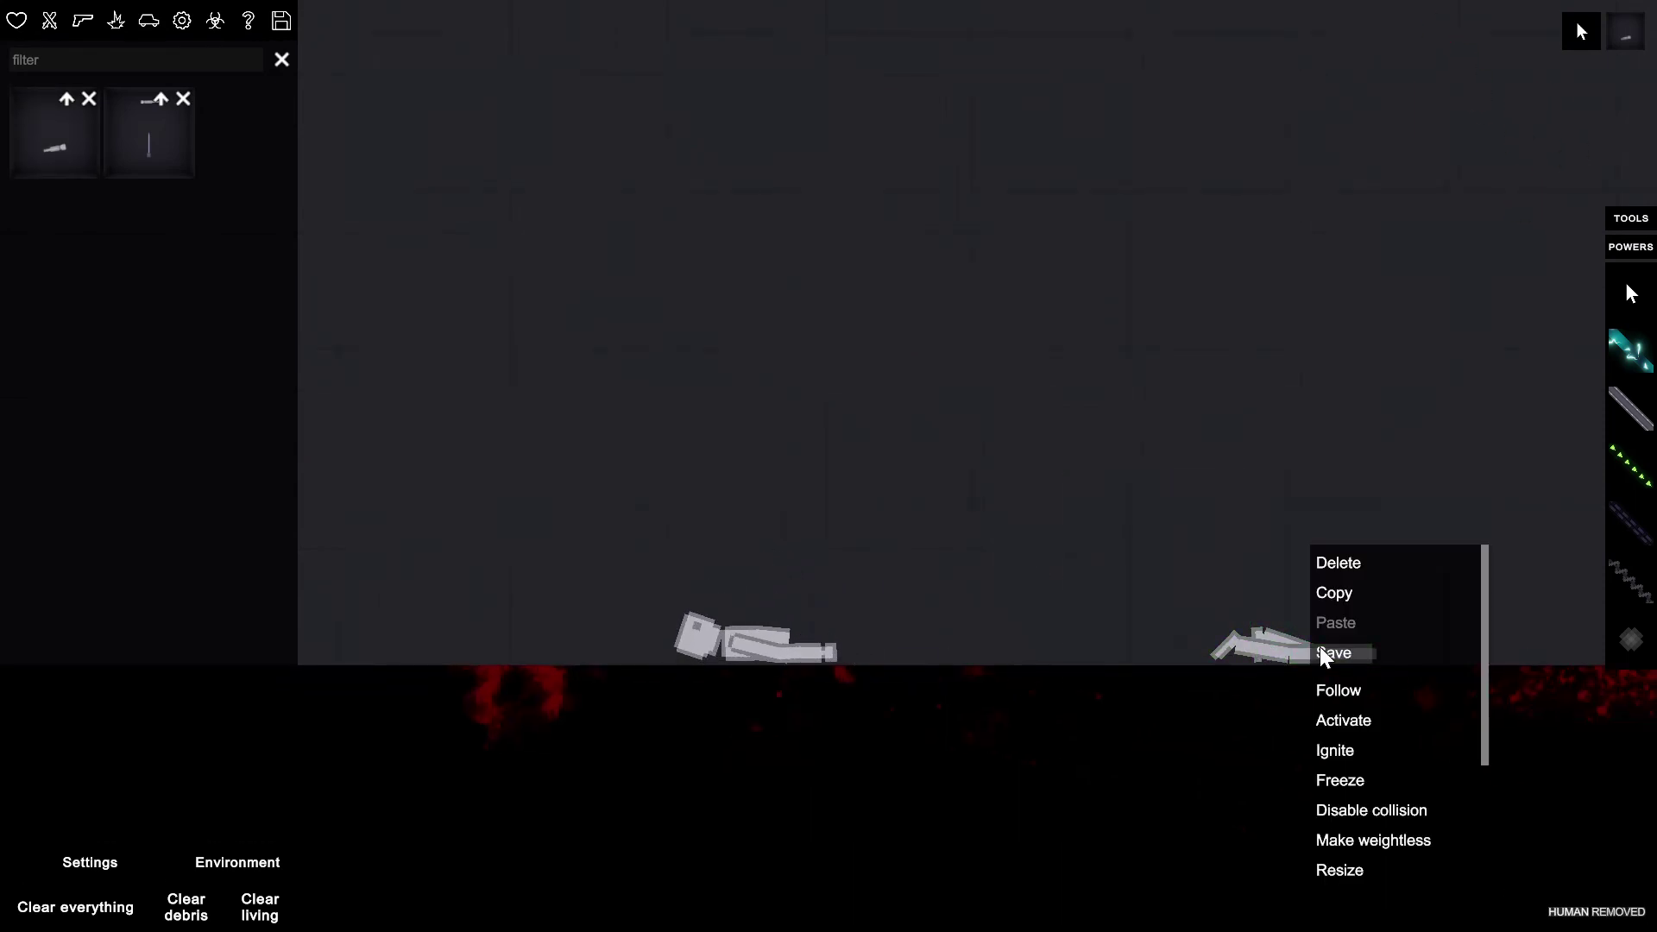
left_click(1343, 559)
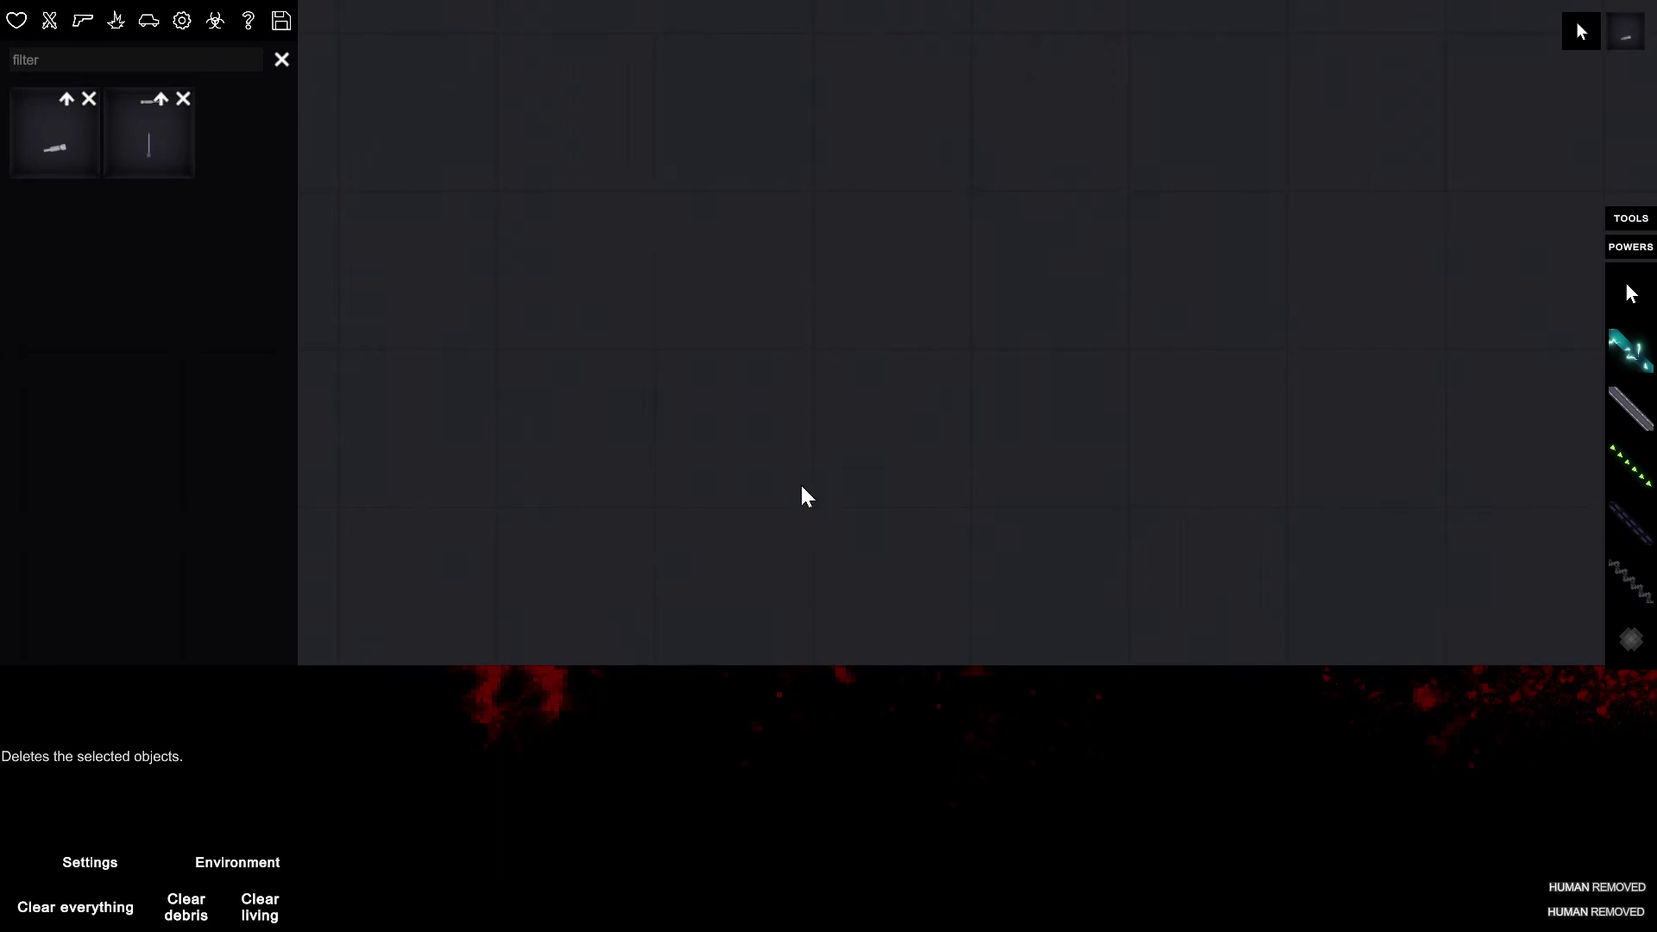
left_click(828, 232)
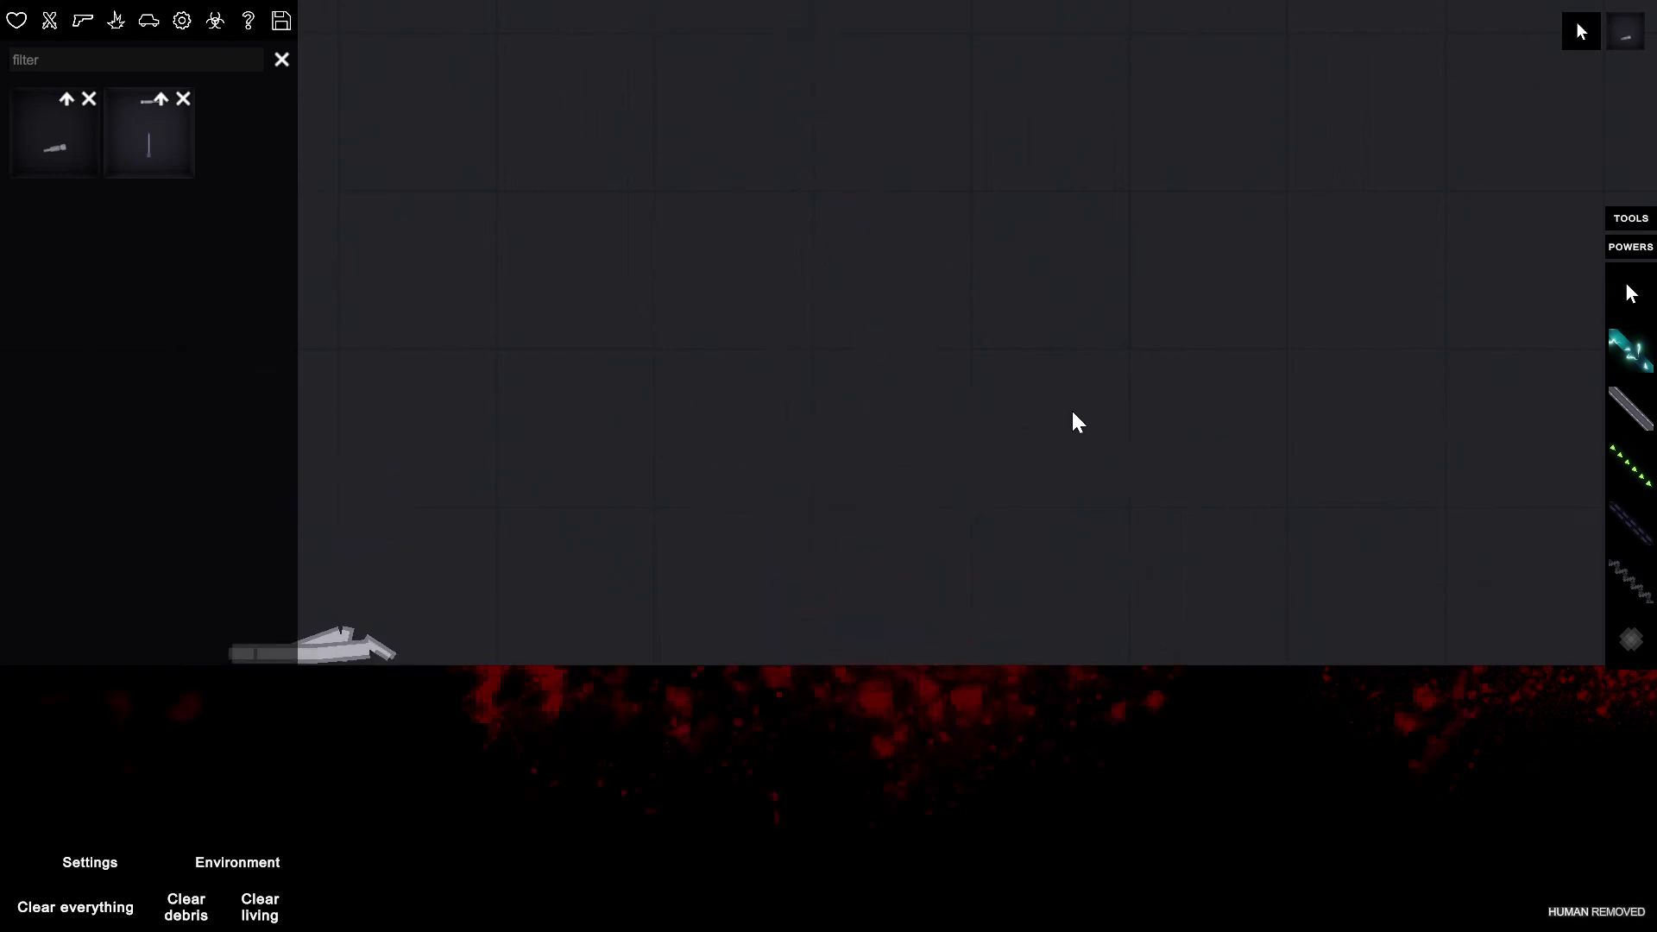
- Clear the whole map, paste back a ragdoll and rifle, and fling the ragdoll away
left_click(75, 906)
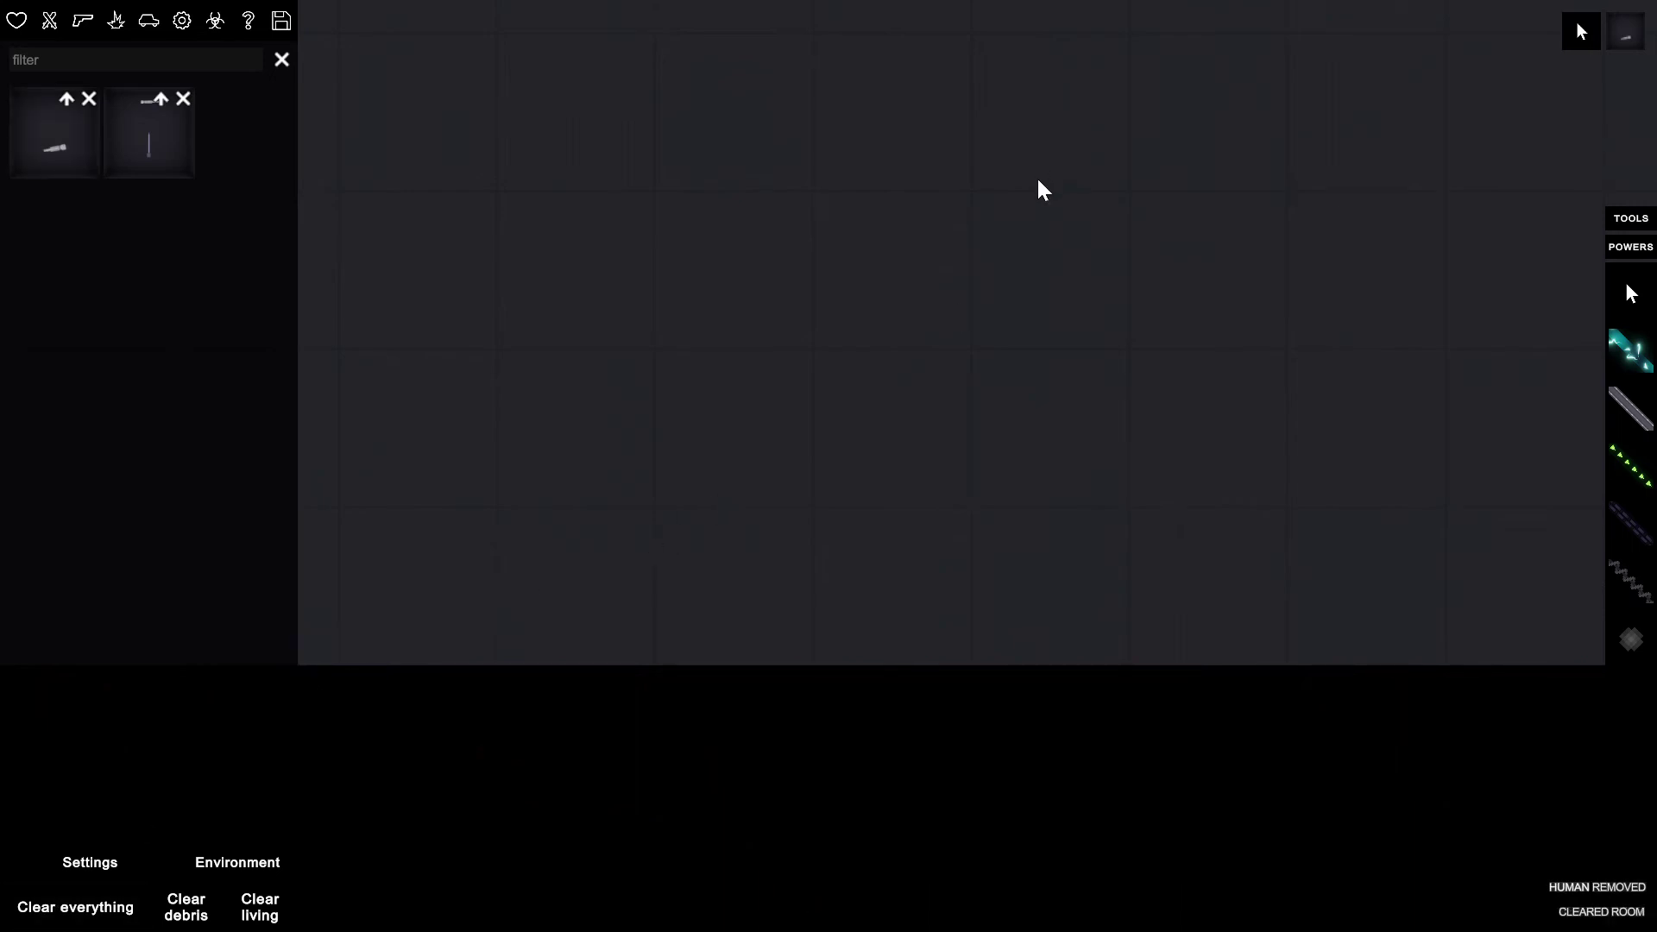
key("ctrl+v")
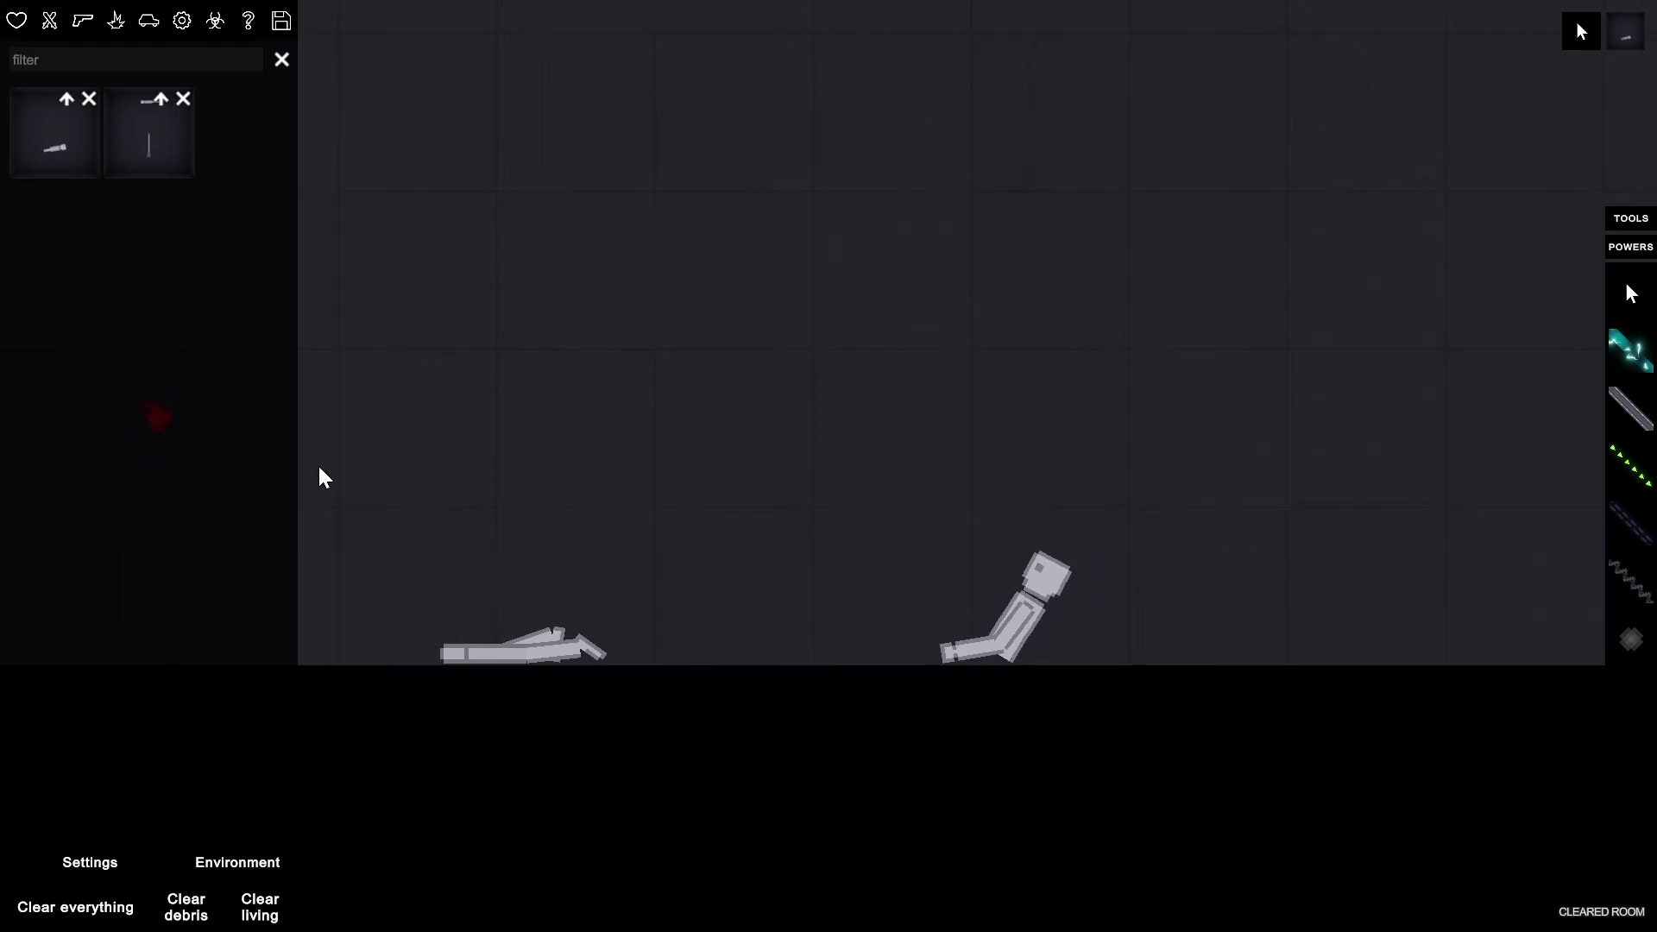
left_click_drag(1038, 569, 1138, 615)
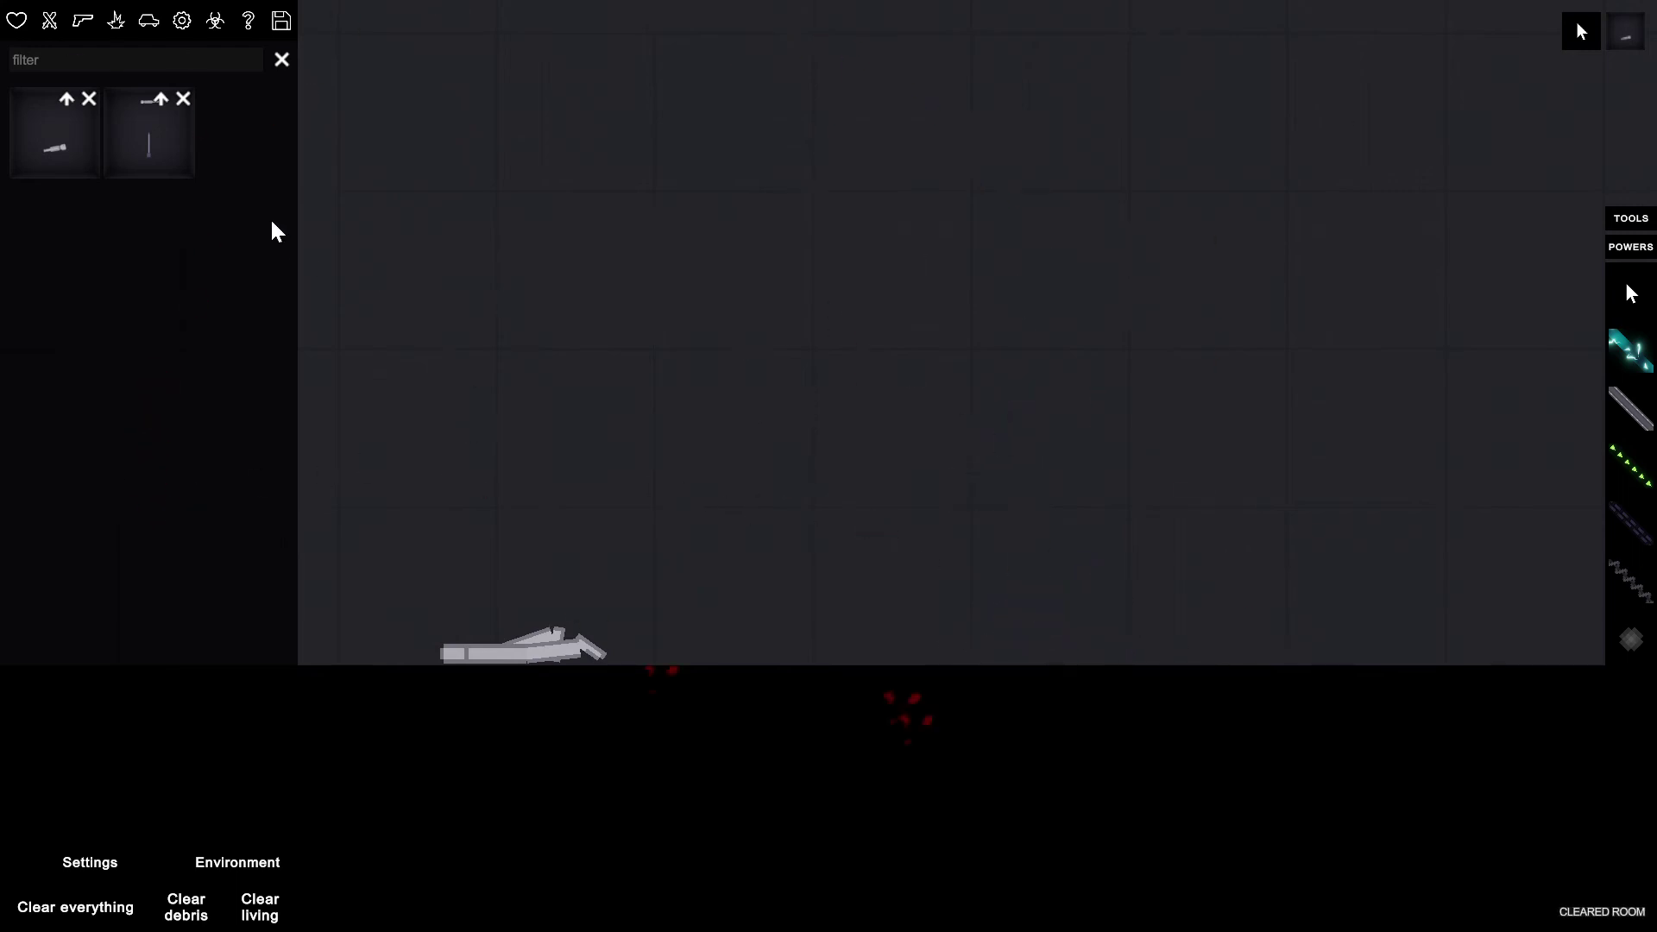
left_click(18, 21)
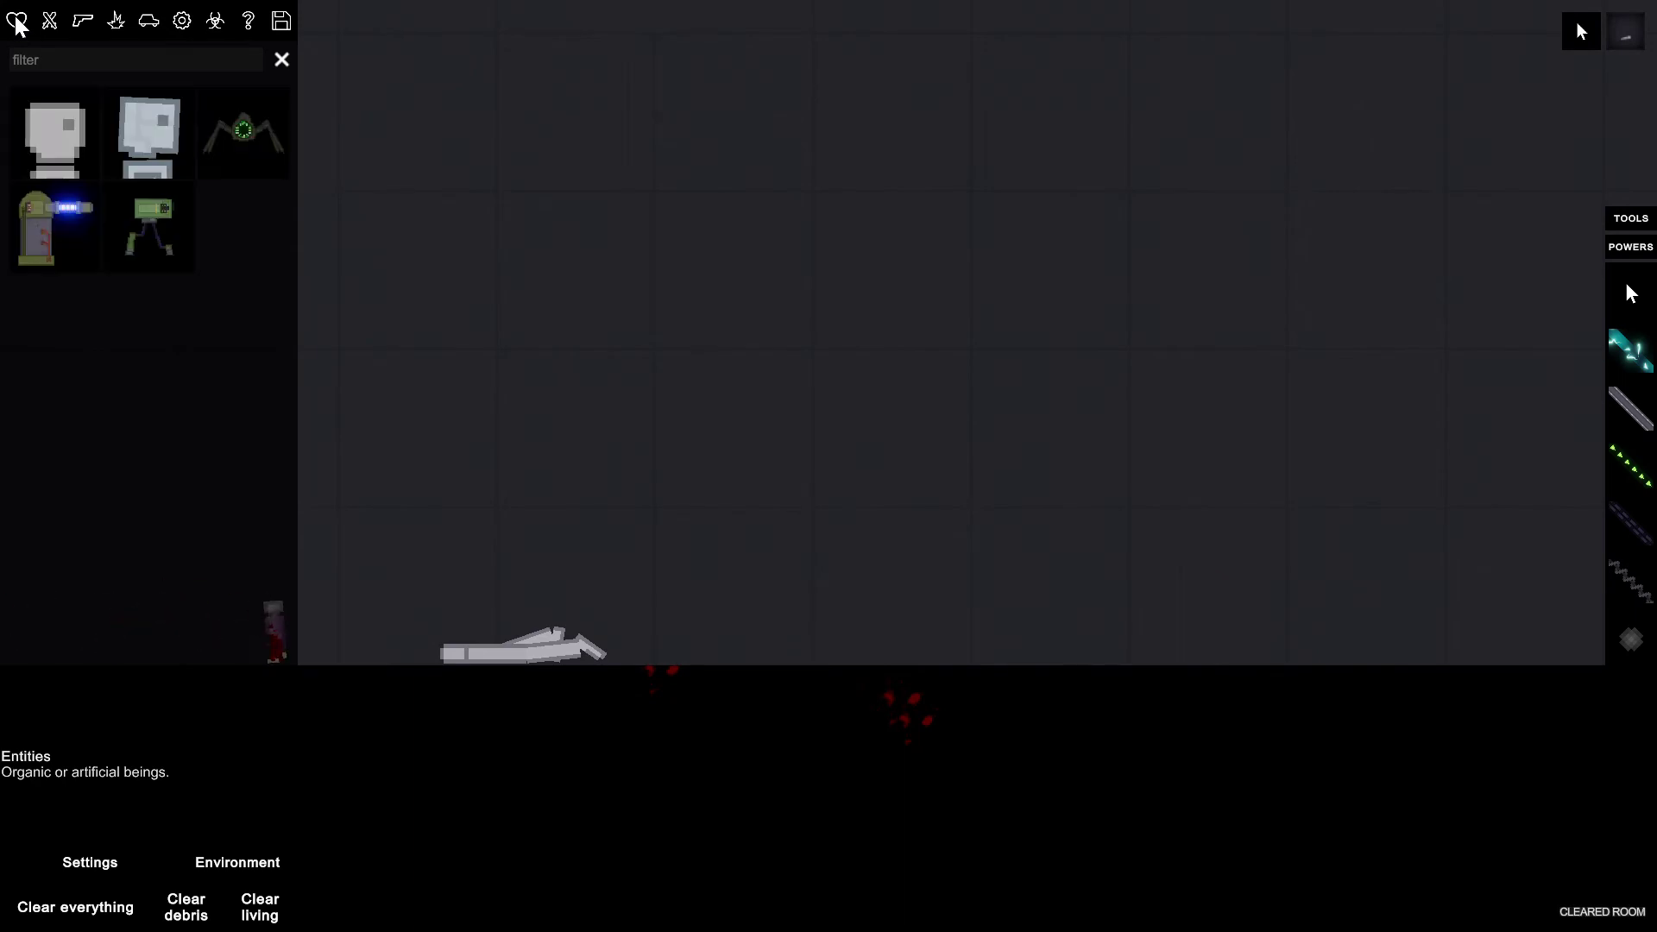
- Spawn a human and a laser cannon, aim the cannon at the human and fire
left_click(55, 134)
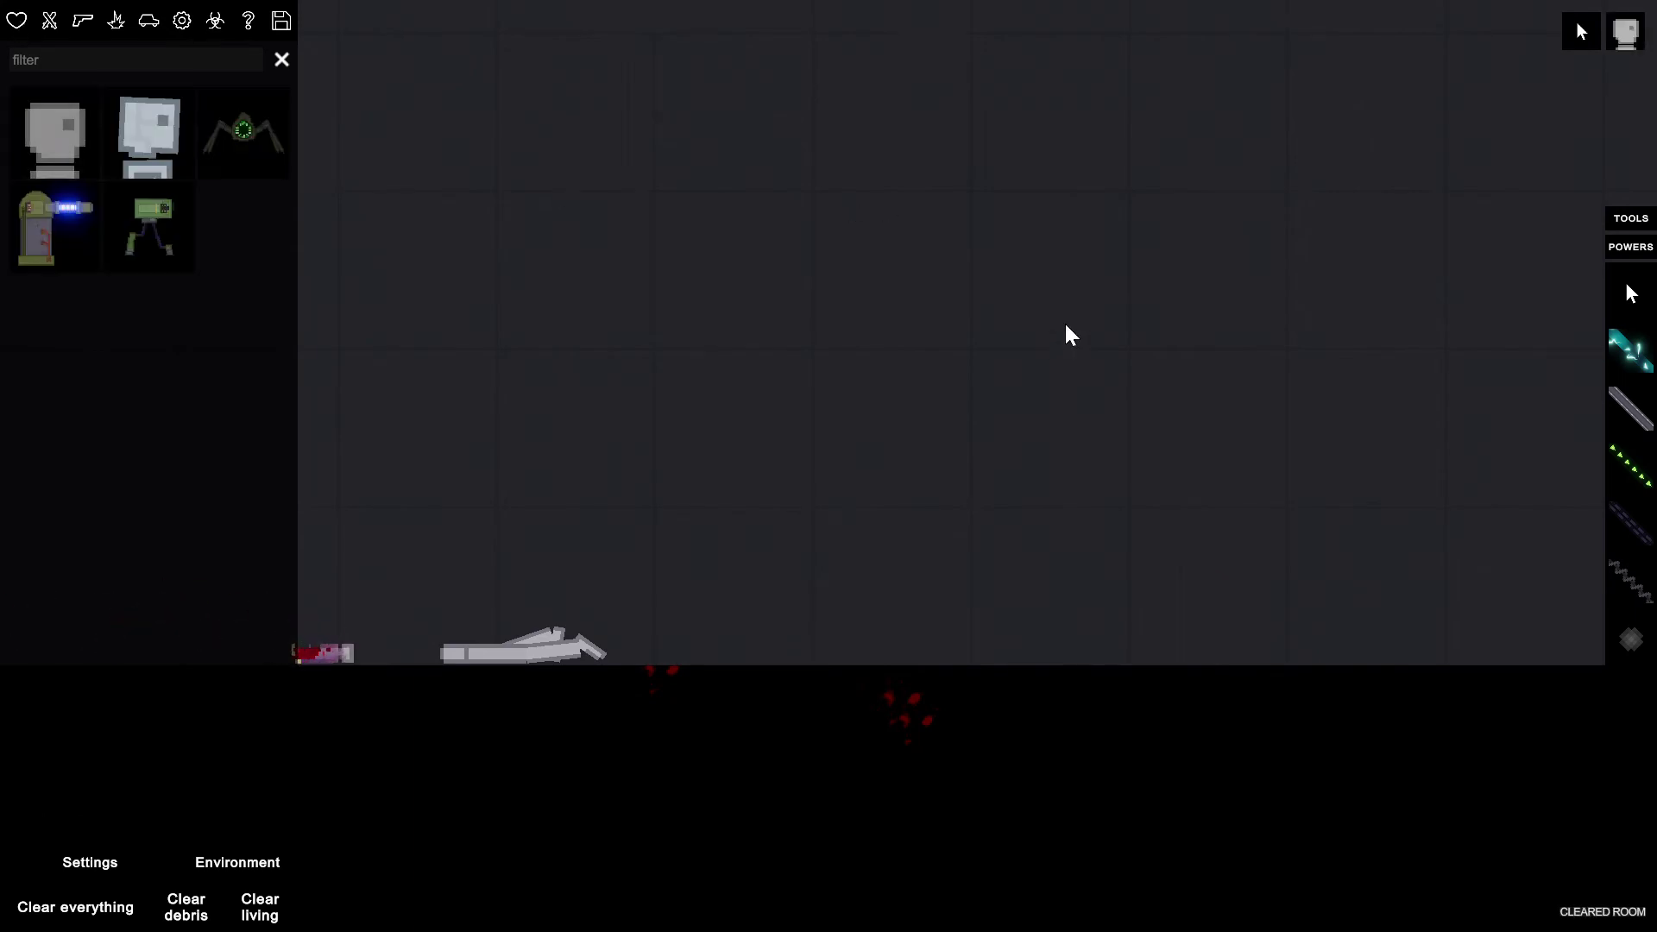
left_click(1162, 298)
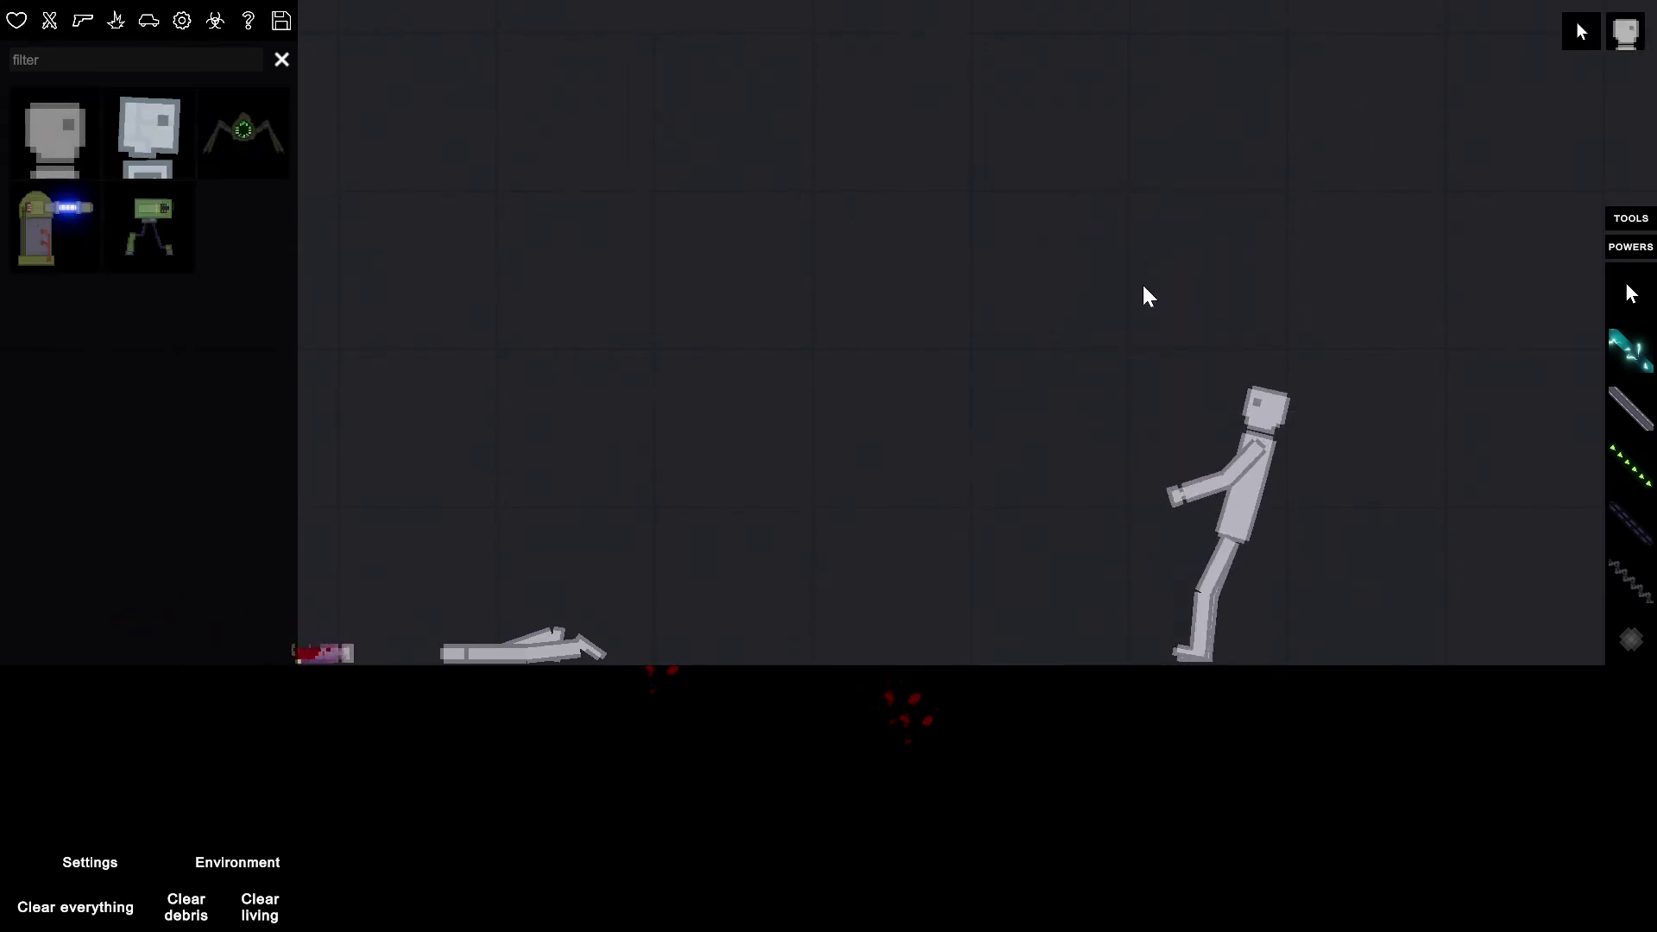
left_click(81, 17)
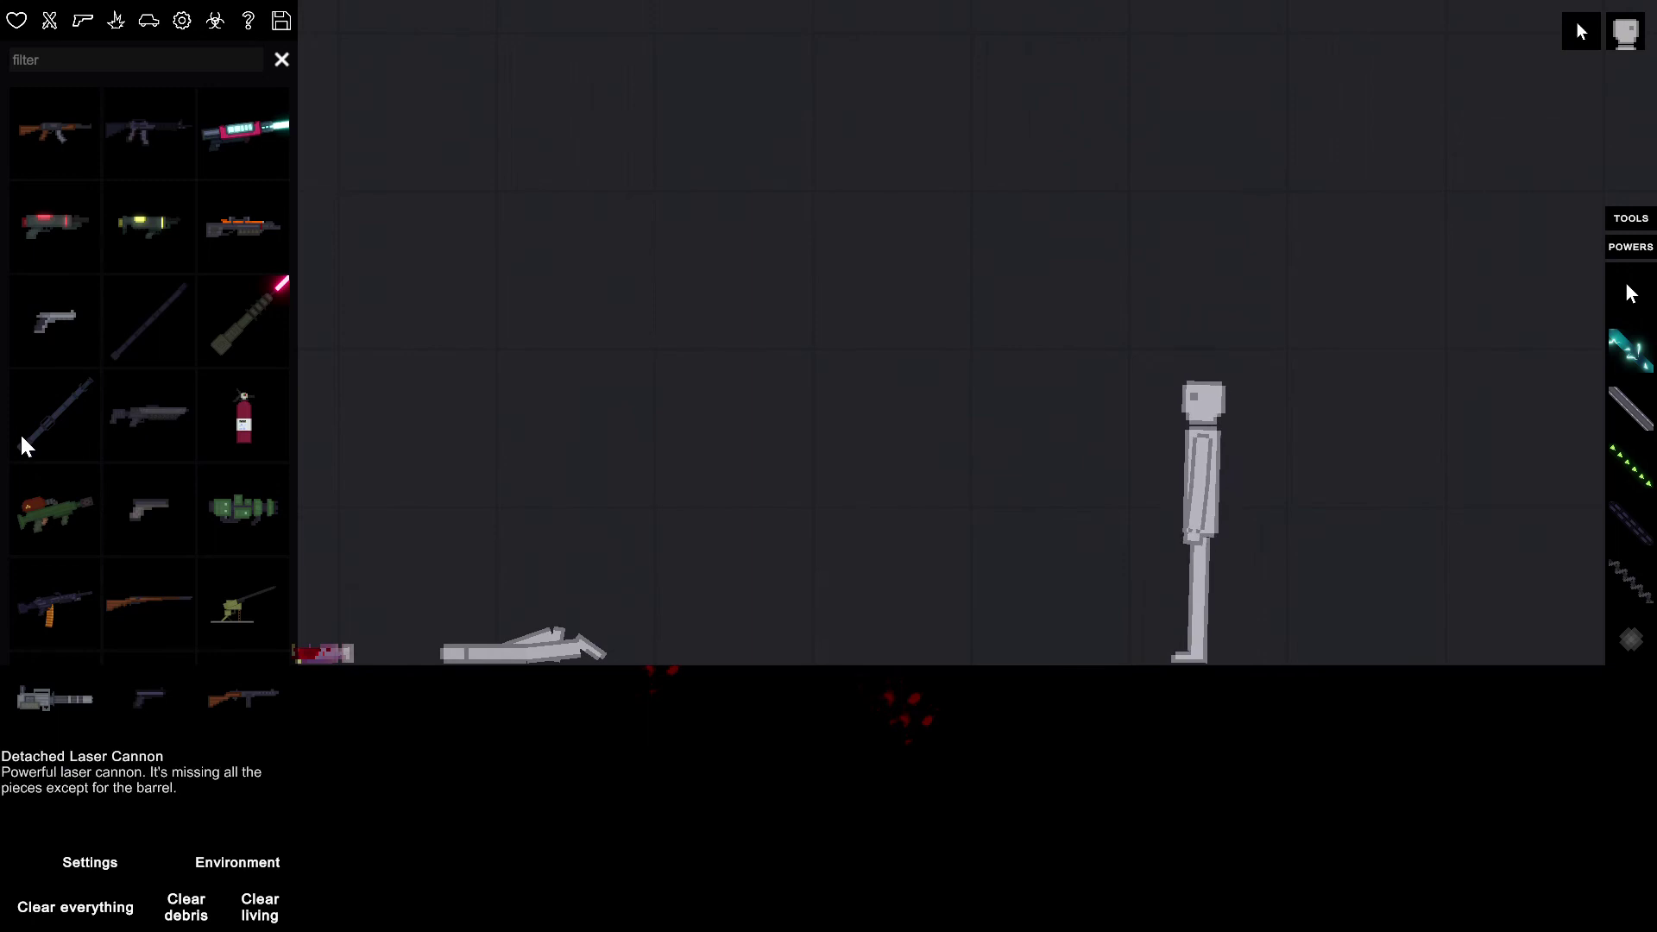
left_click(393, 363)
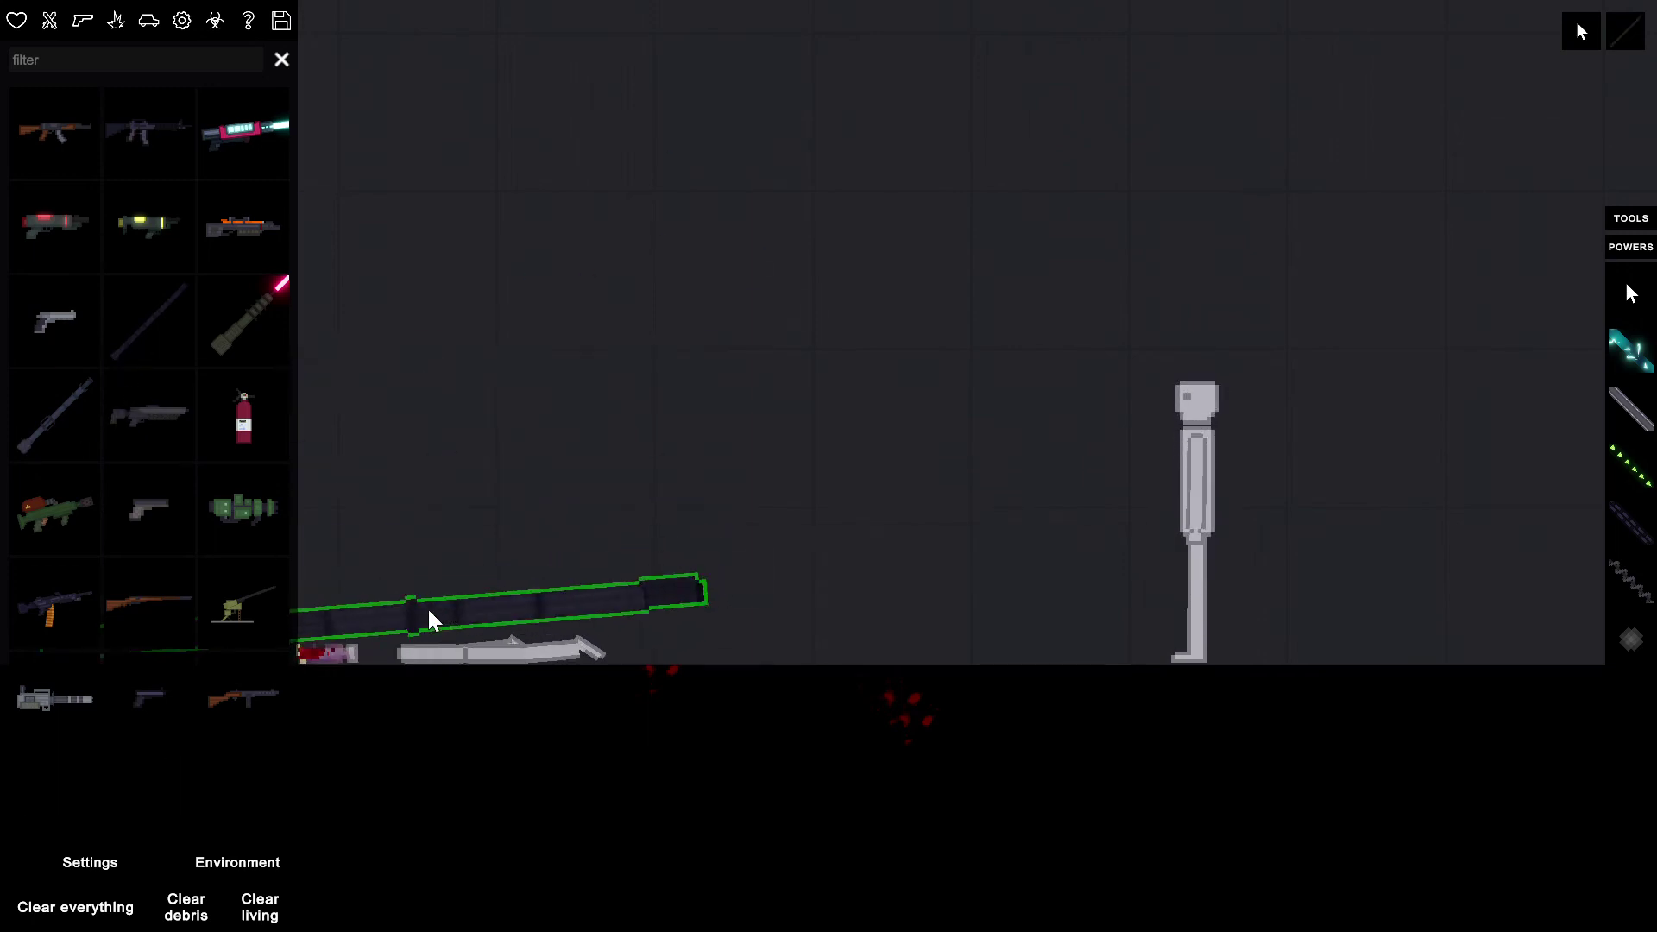
mouse_move(428, 620)
left_mouse_down()
mouse_move(639, 570)
mouse_move(736, 584)
left_mouse_up()
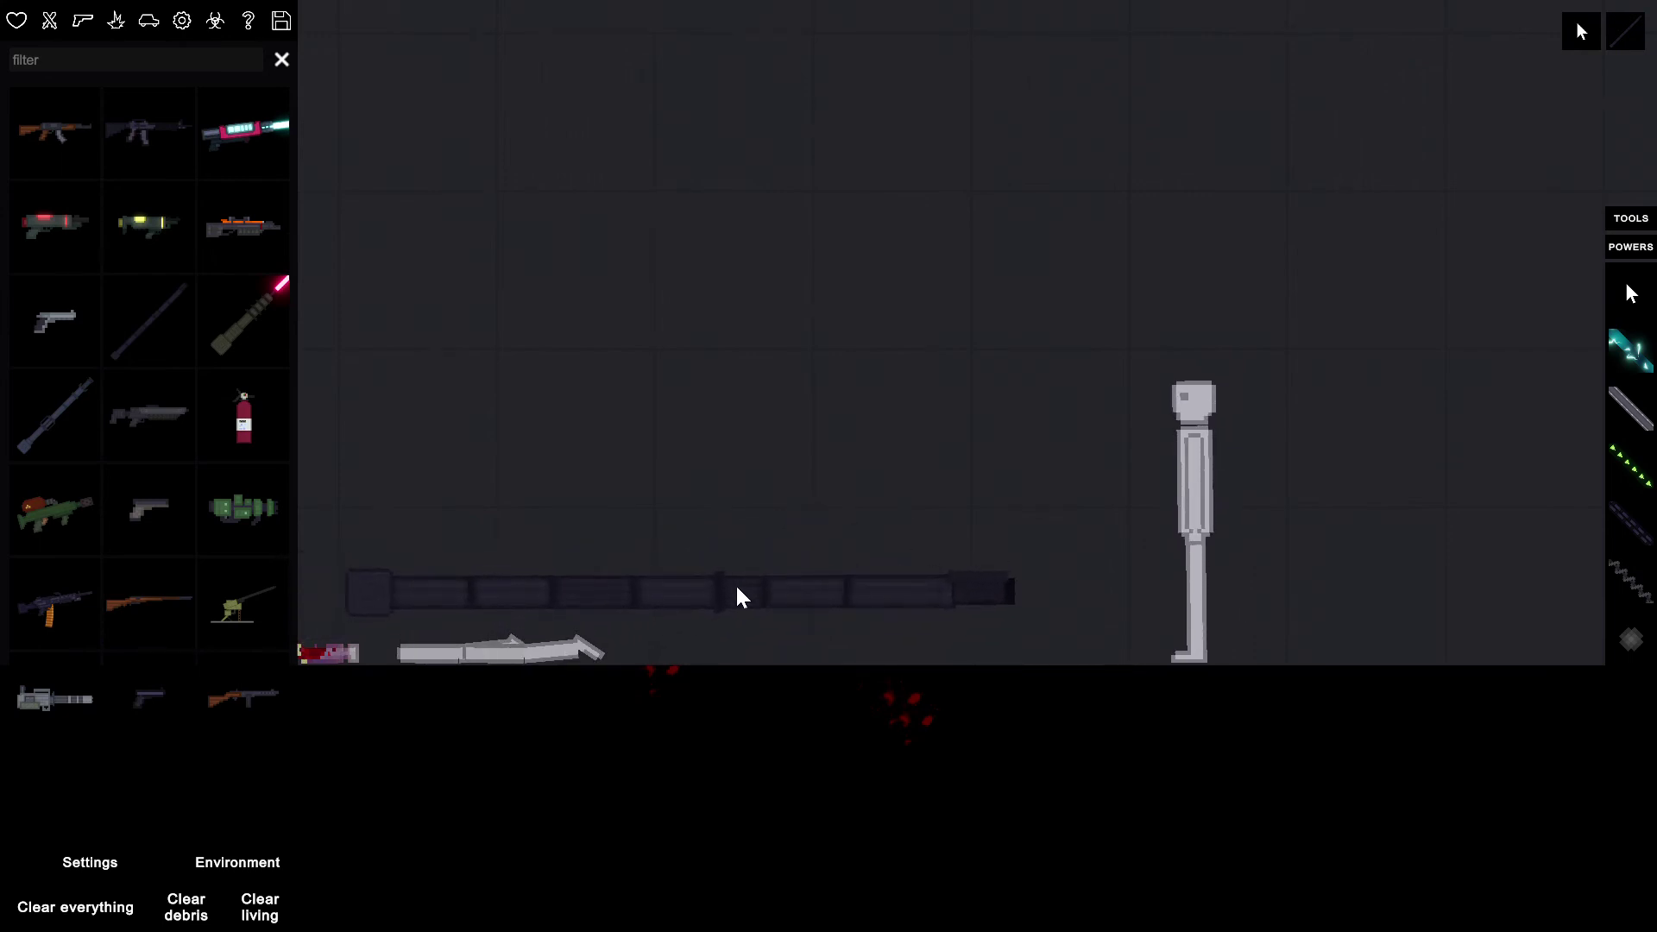
key("f")
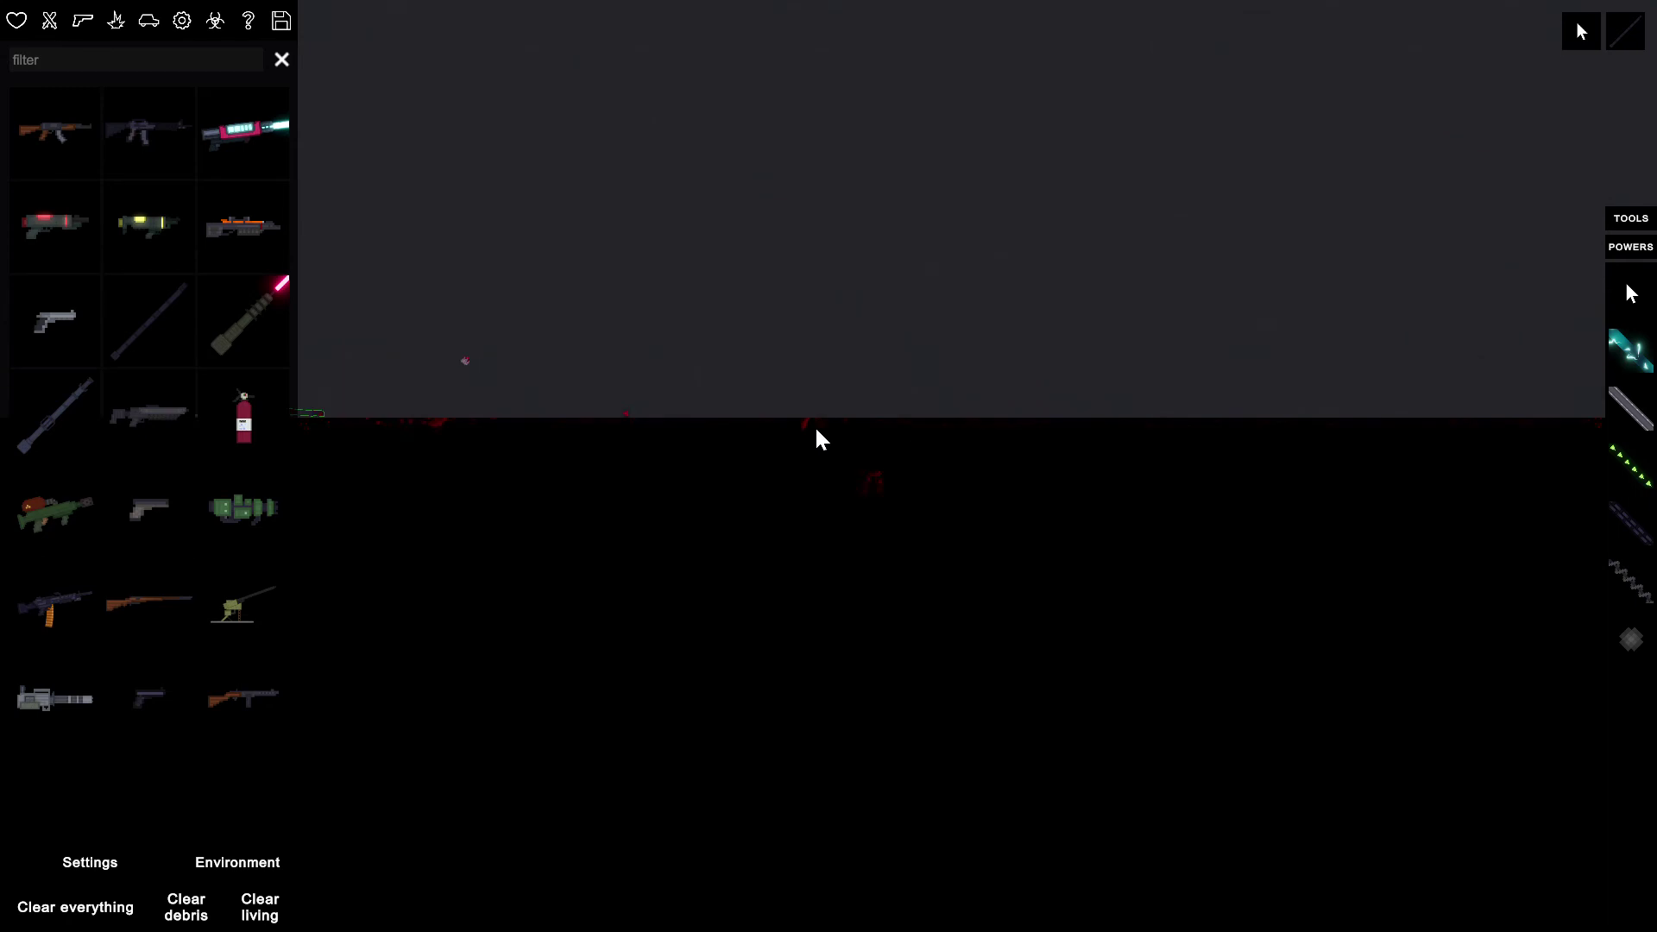
scroll(814, 424, "up", 3)
scroll(744, 490, "up", 2)
scroll(915, 441, "up", 2)
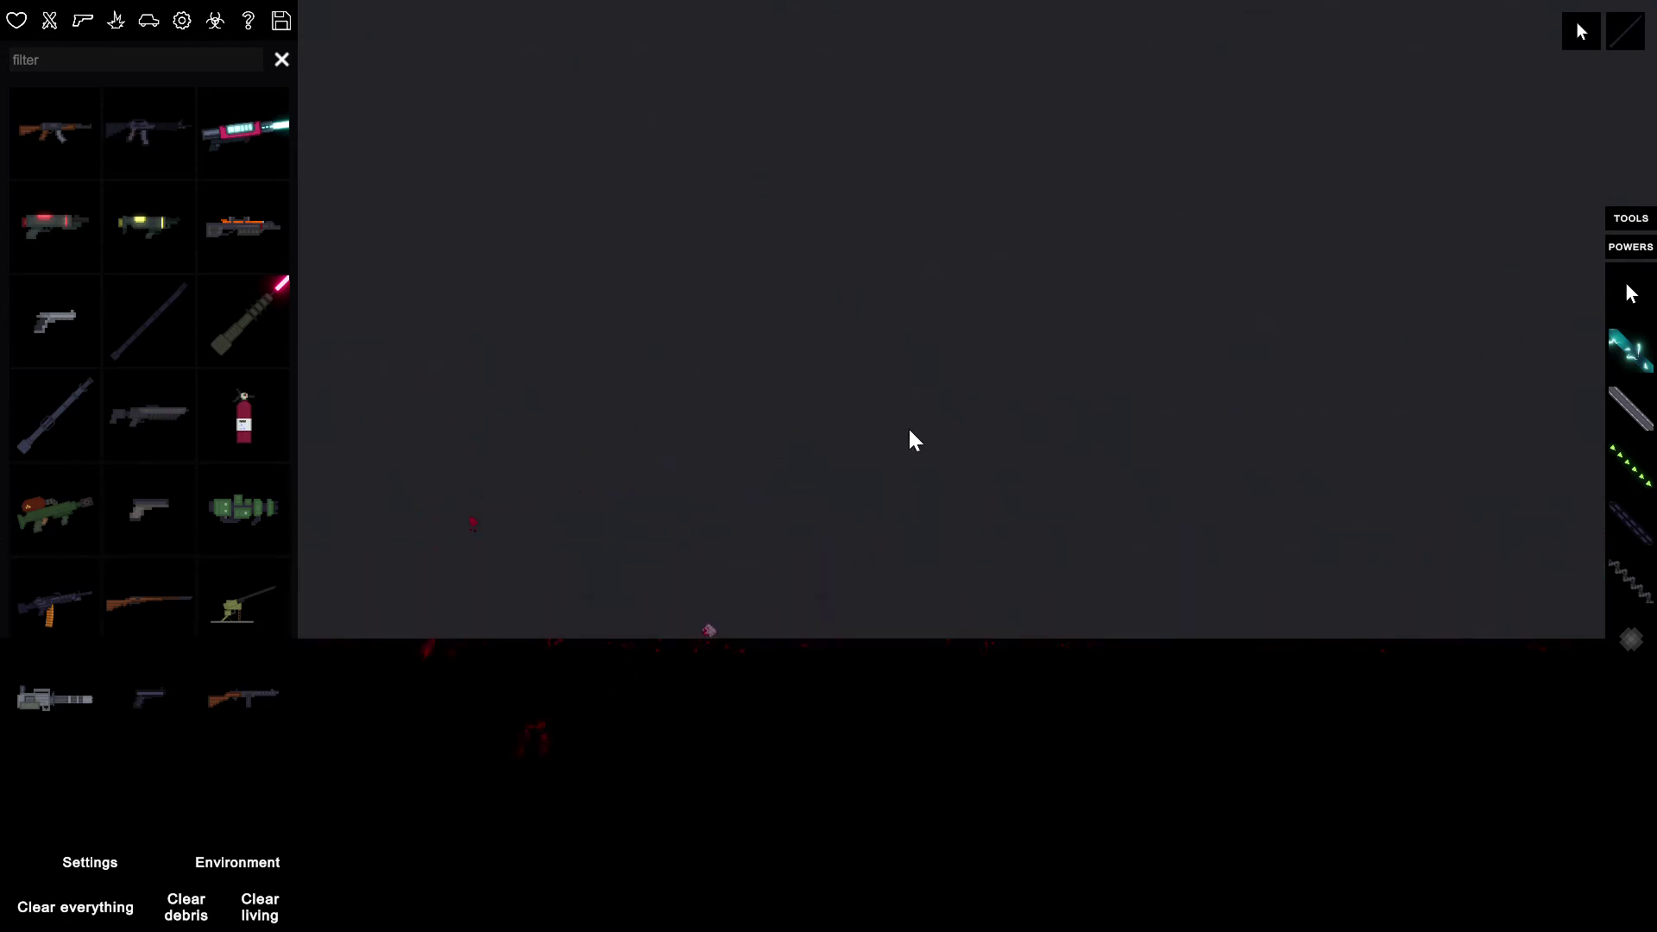
scroll(851, 527, "up", 2)
scroll(837, 623, "up", 2)
scroll(838, 622, "up", 1)
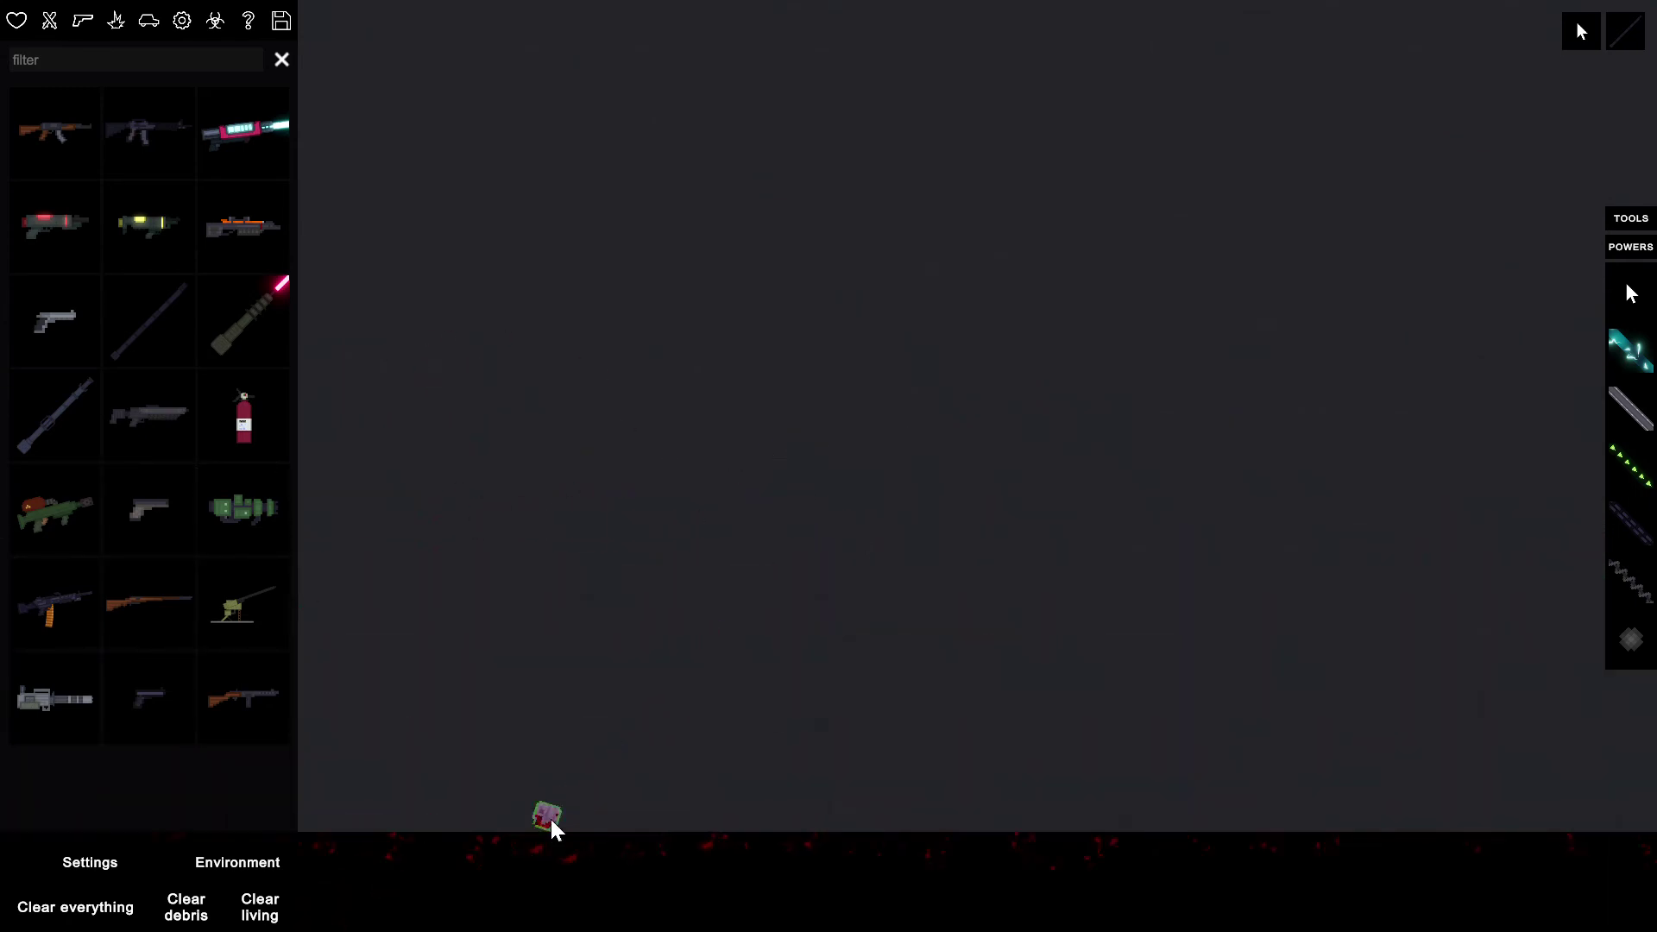
scroll(436, 636, "down", 2)
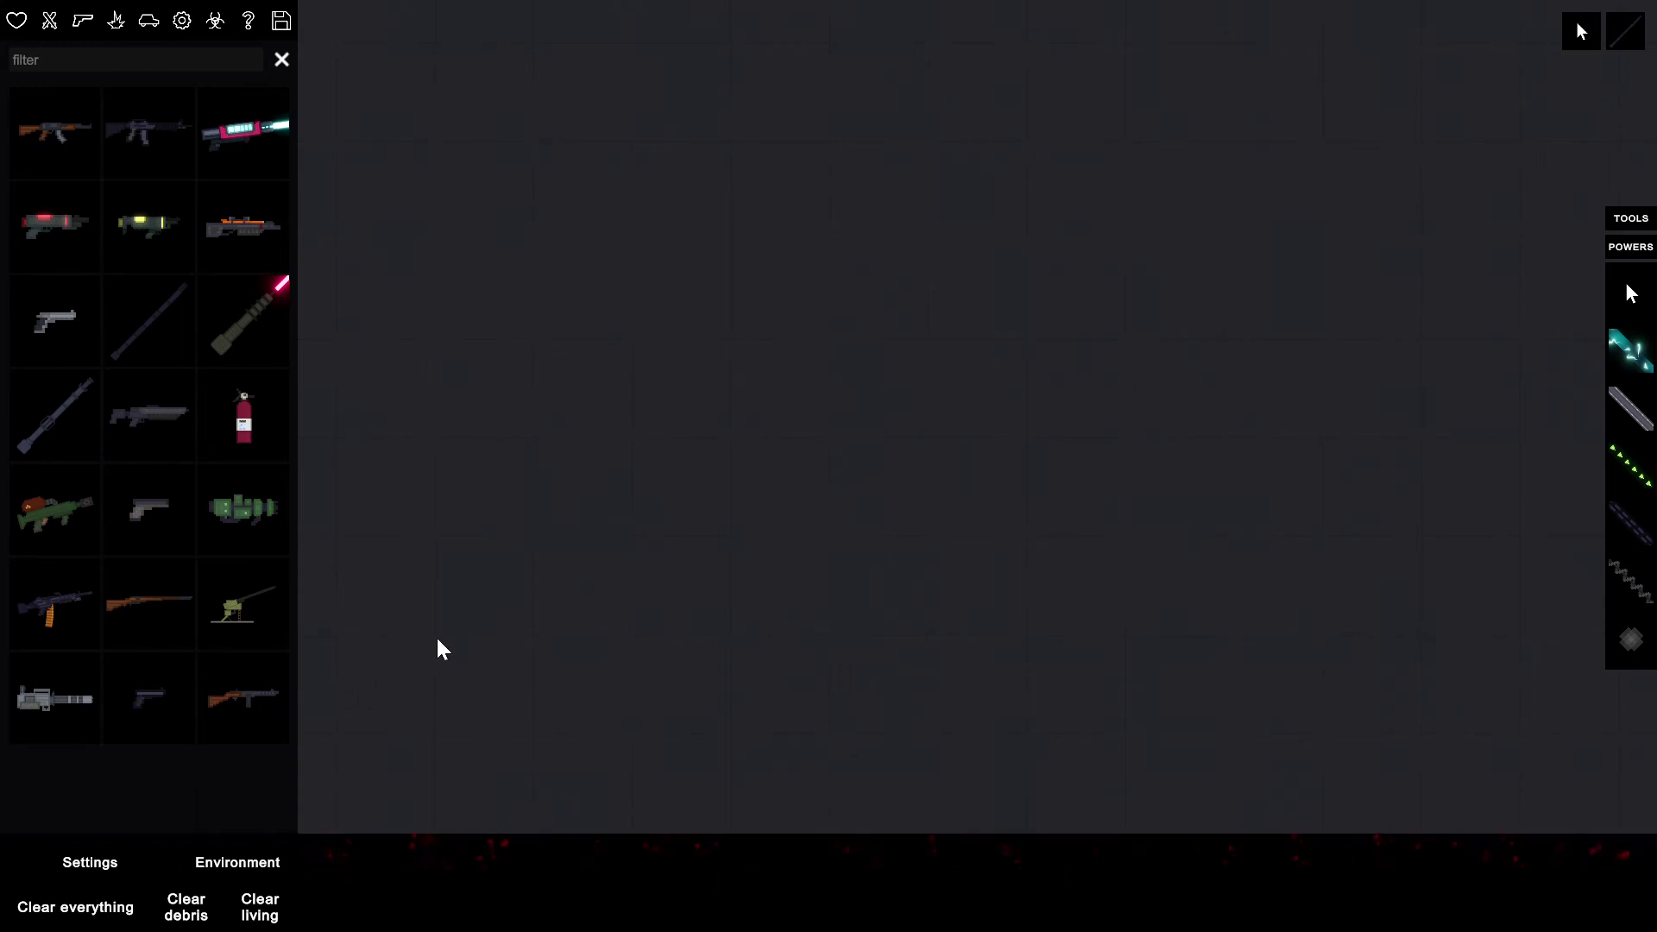
scroll(1041, 458, "down", 3)
scroll(1046, 473, "down", 3)
scroll(1042, 460, "down", 2)
scroll(833, 519, "up", 3)
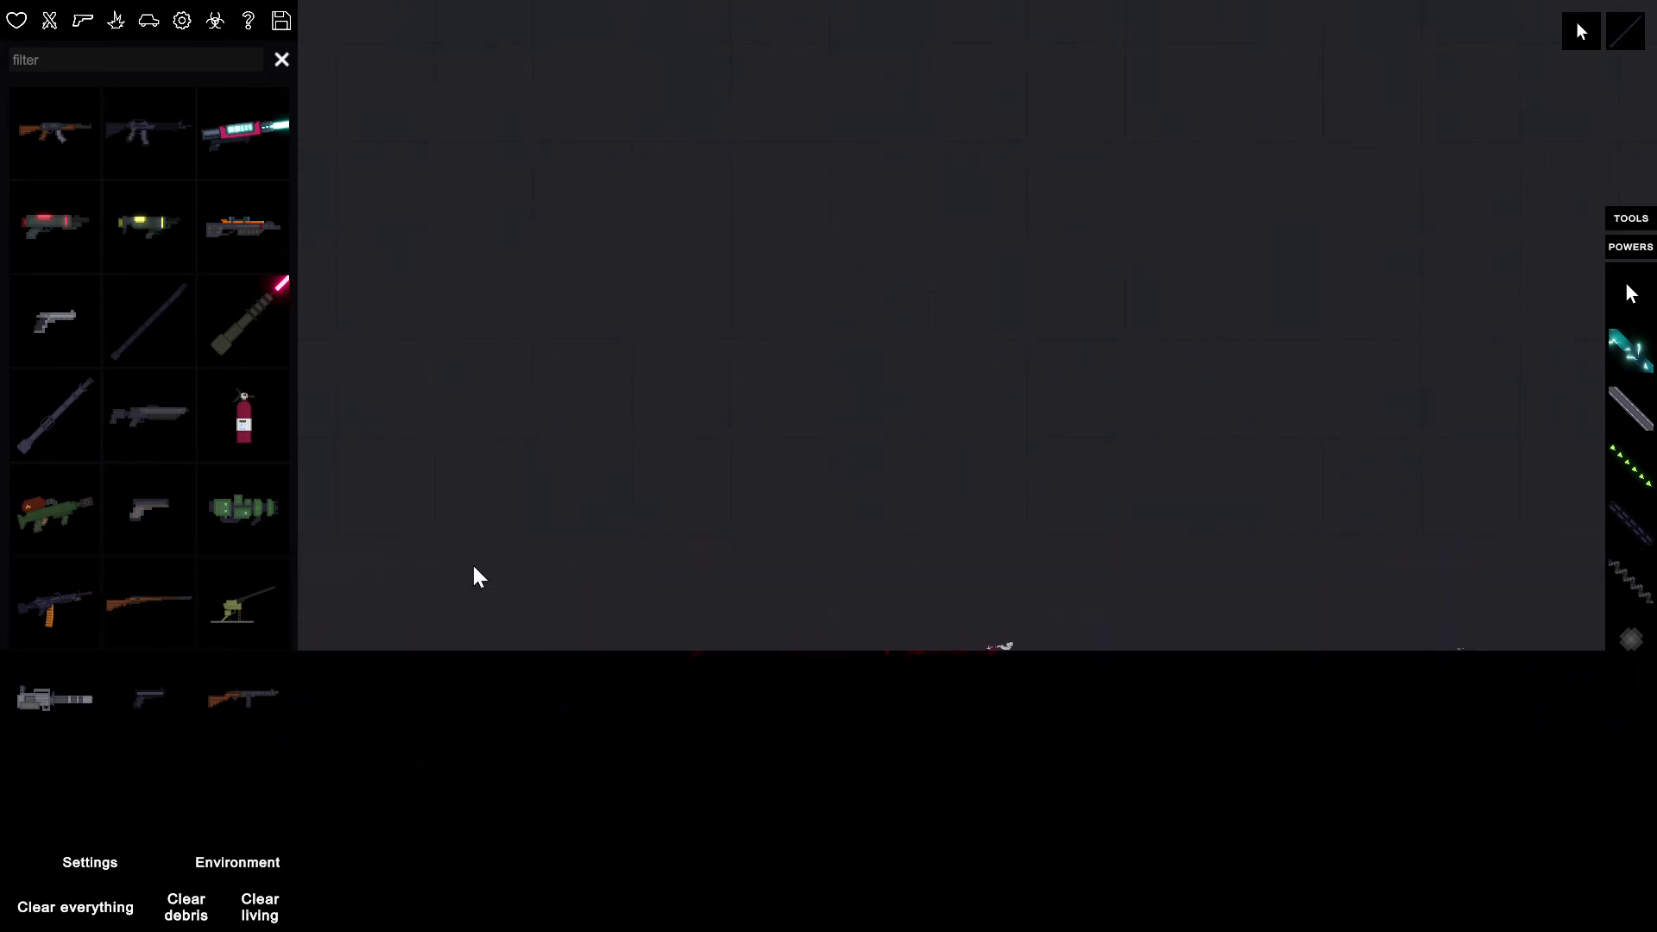
scroll(473, 562, "up", 2)
scroll(810, 622, "up", 2)
scroll(873, 577, "up", 2)
scroll(731, 628, "down", 4)
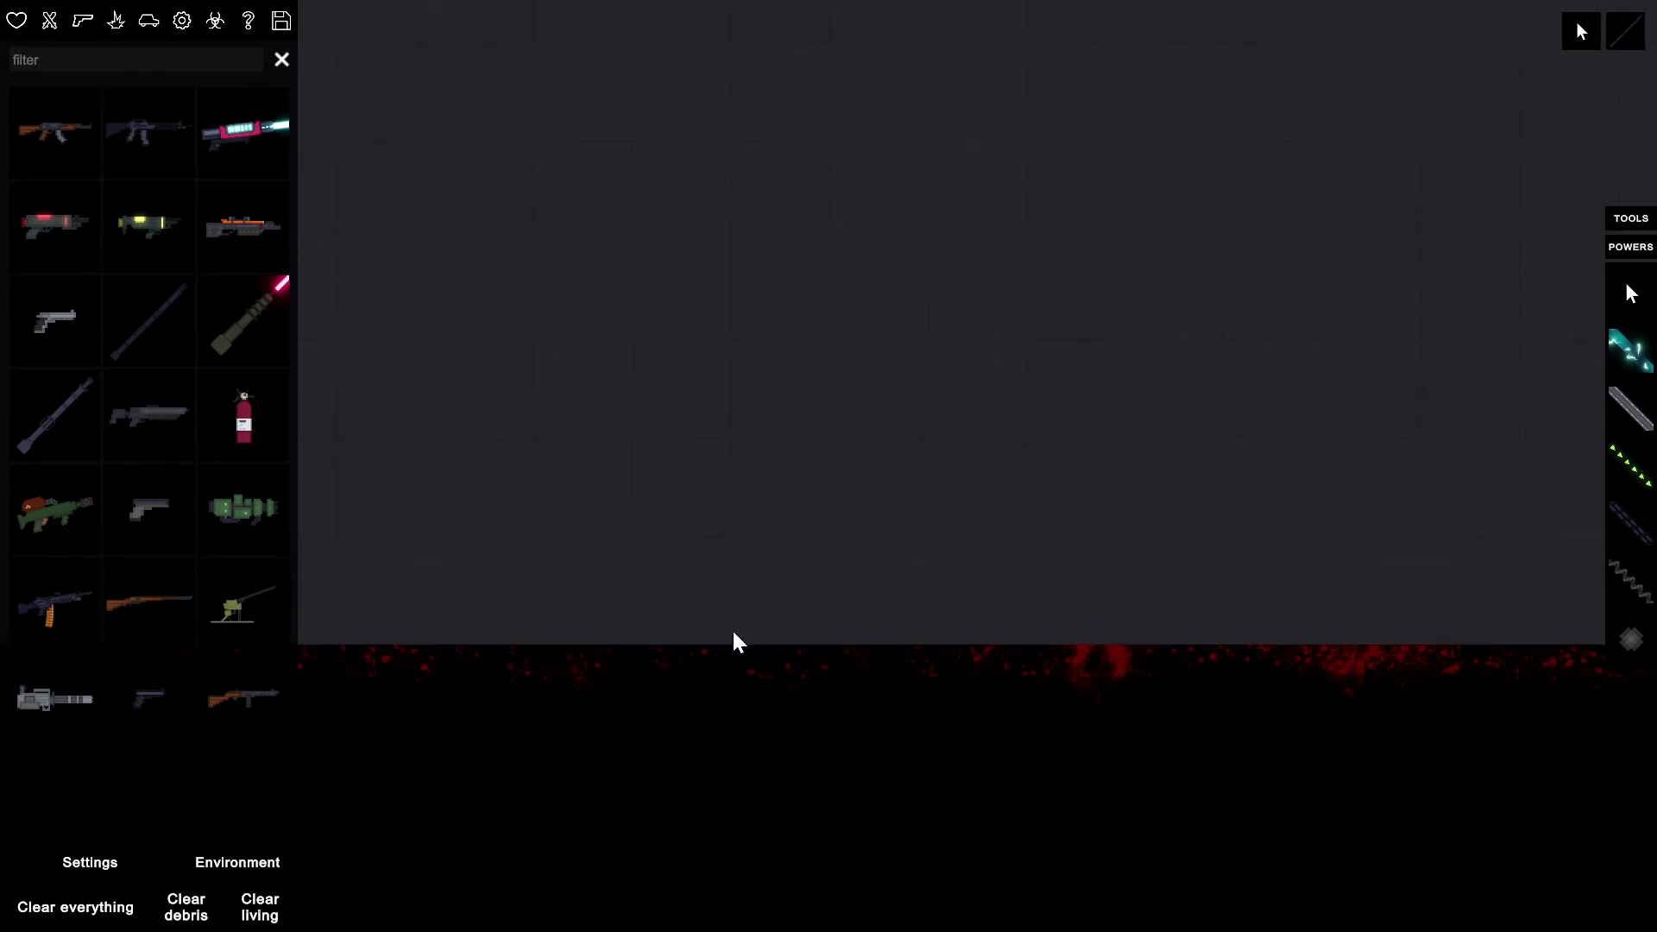
scroll(526, 413, "down", 4)
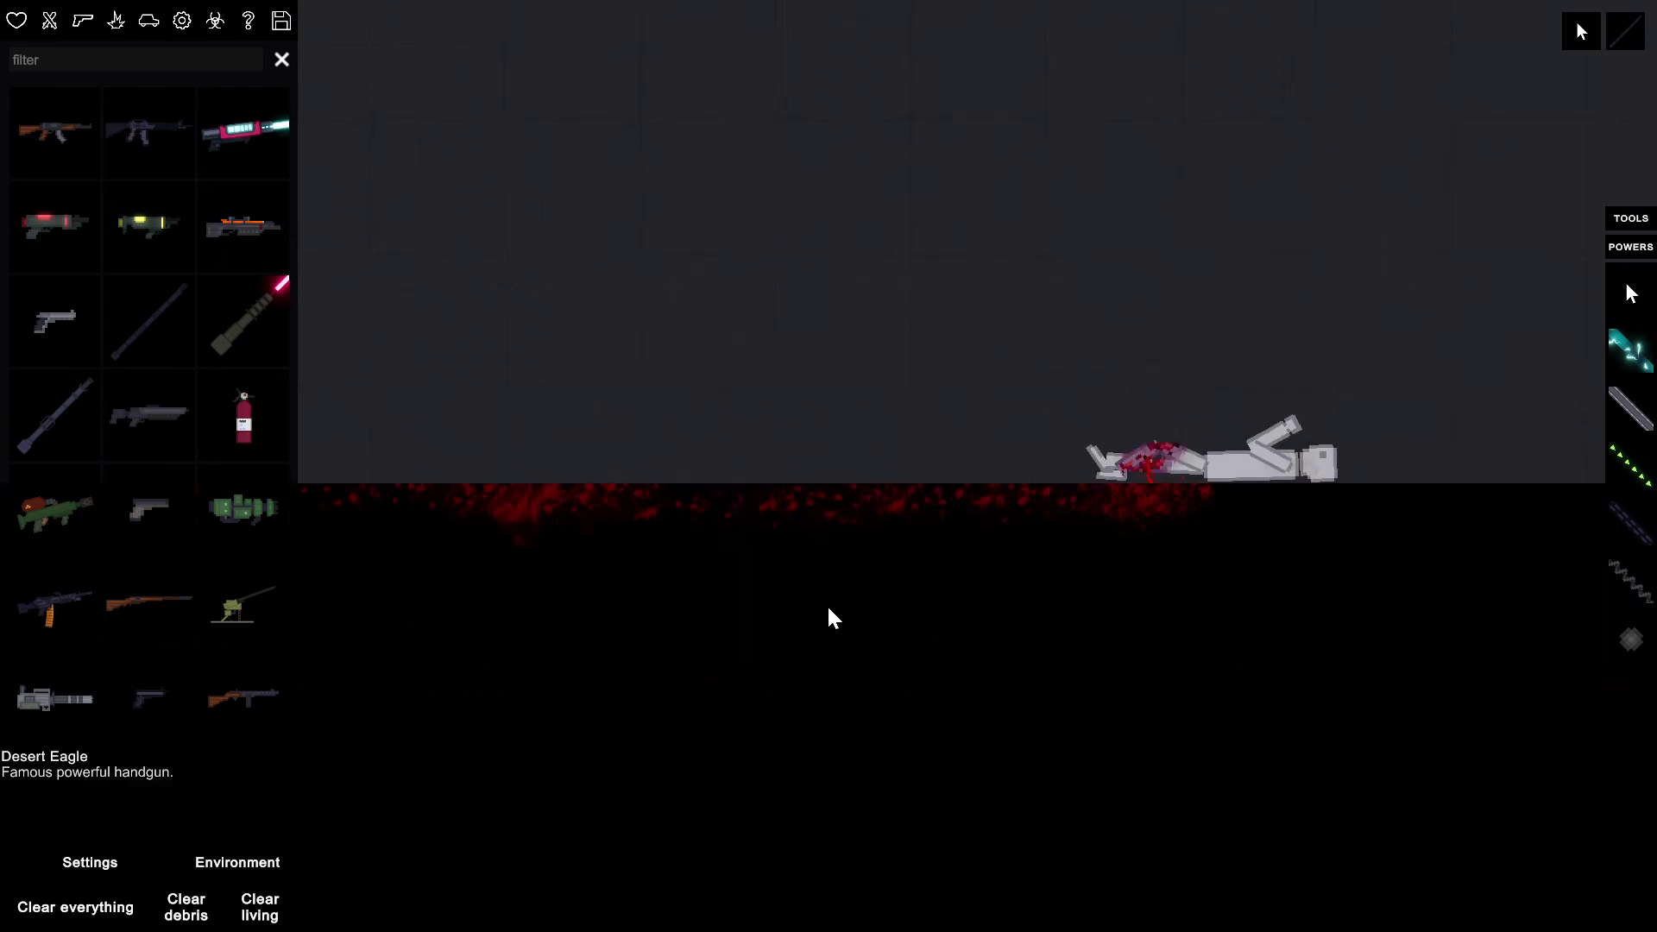
scroll(1046, 528, "up", 2)
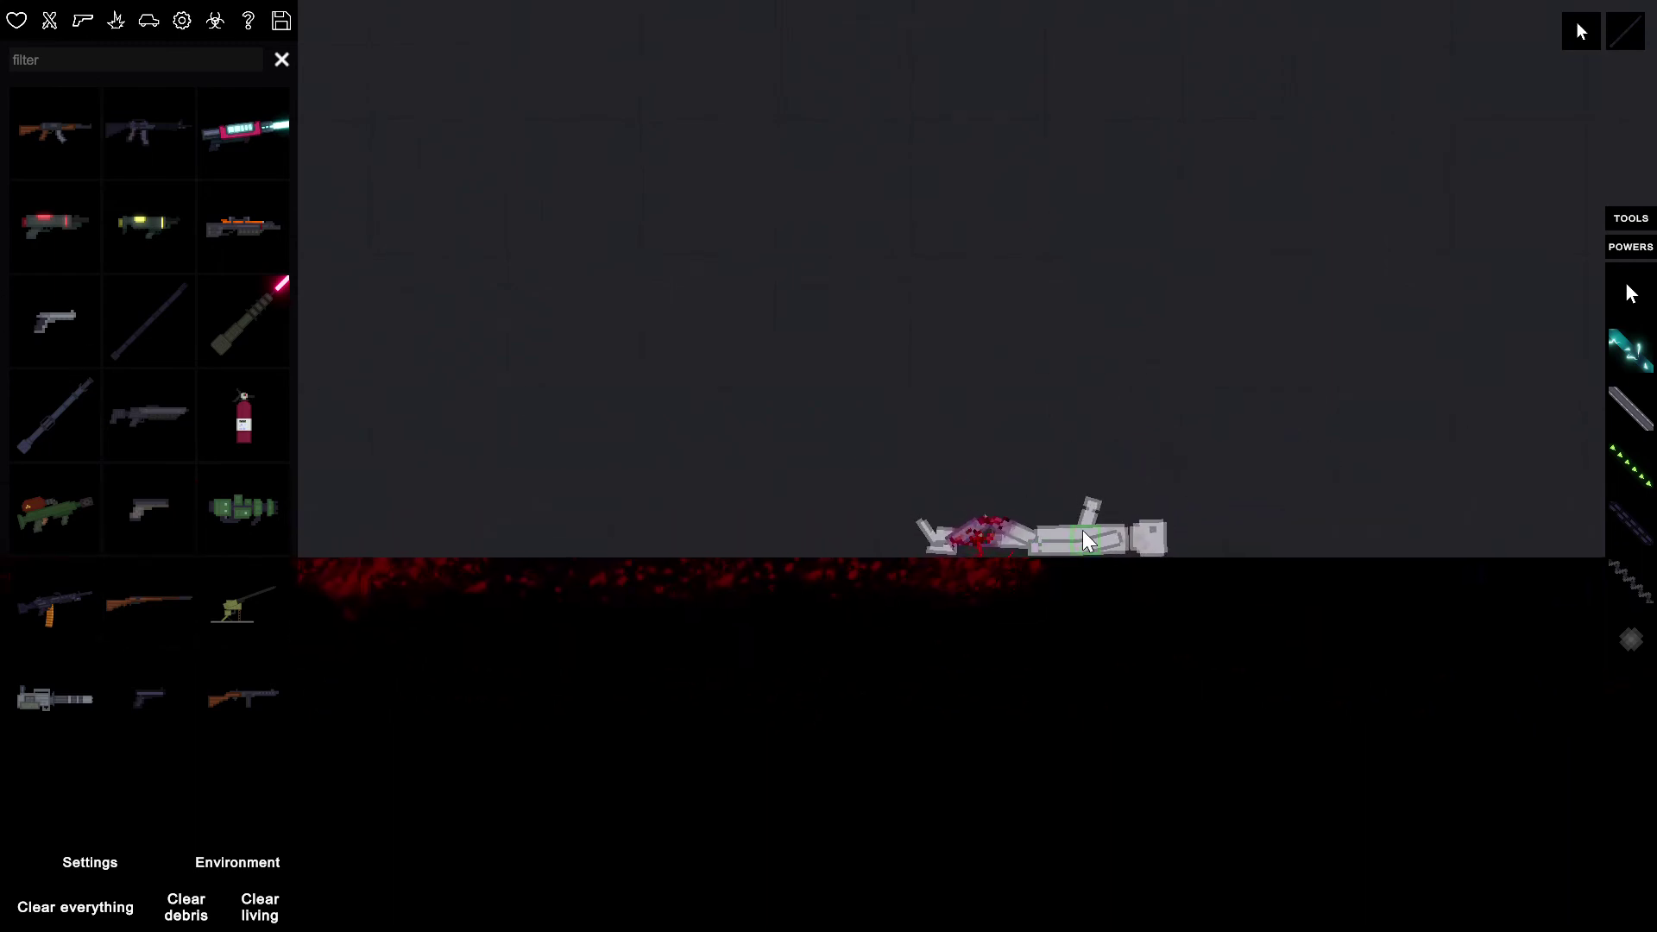
- Shift the ragdoll, spawn a shotgun above it, and fire down into the body
left_click_drag(1097, 530, 1026, 447)
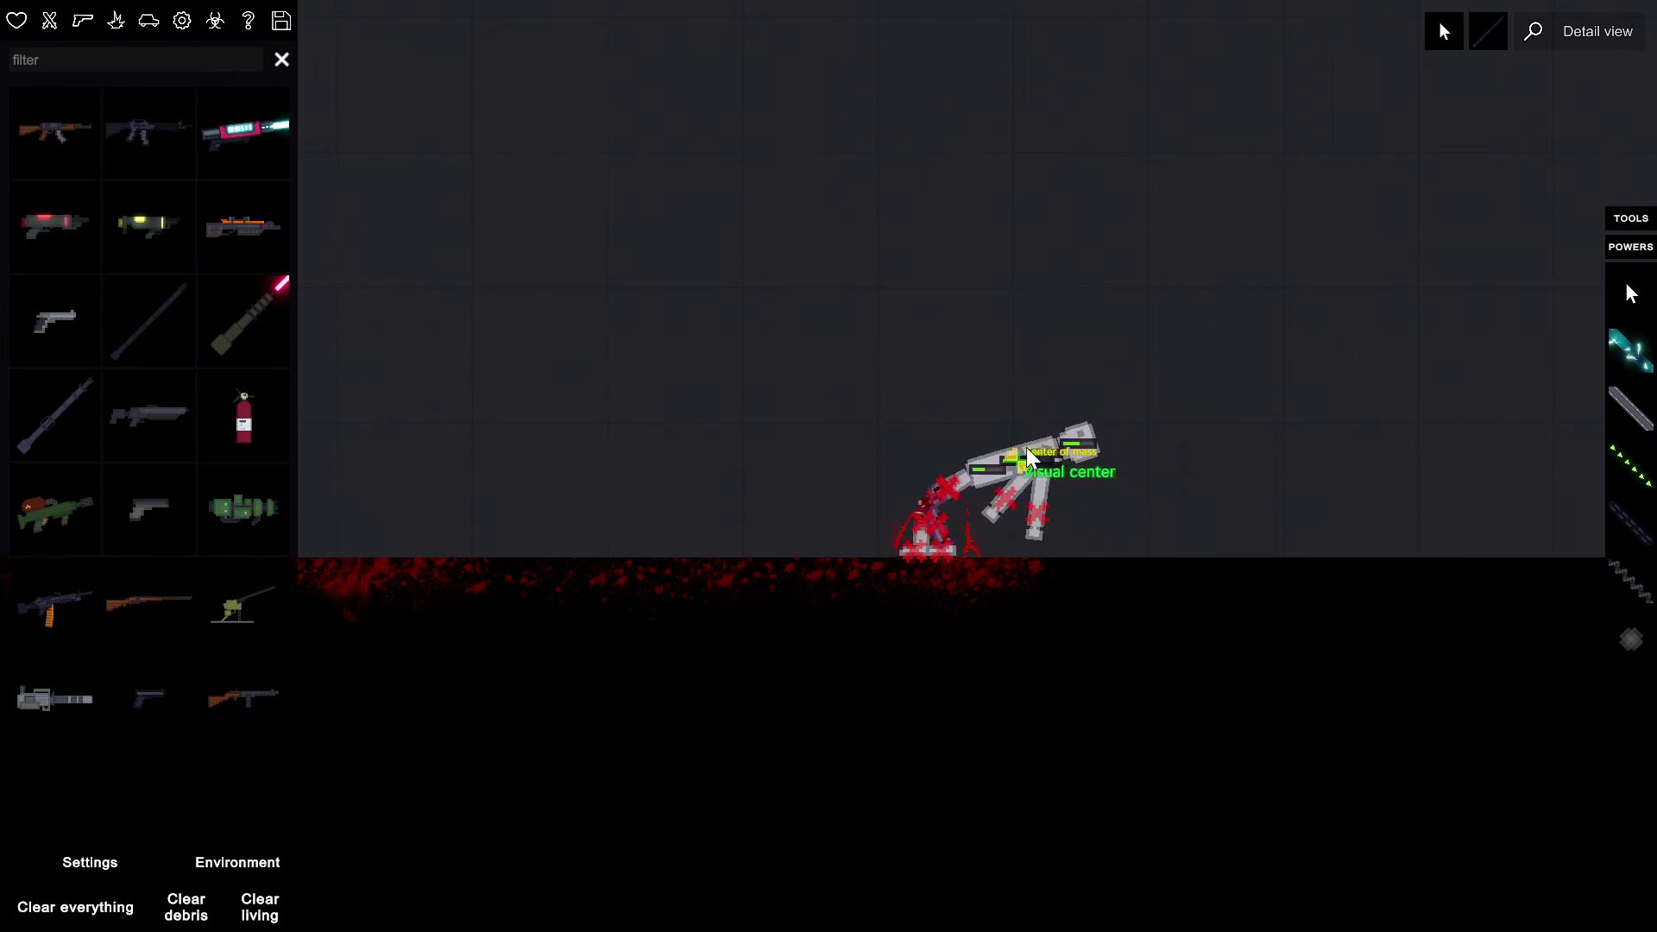
left_click_drag(1027, 447, 1042, 439)
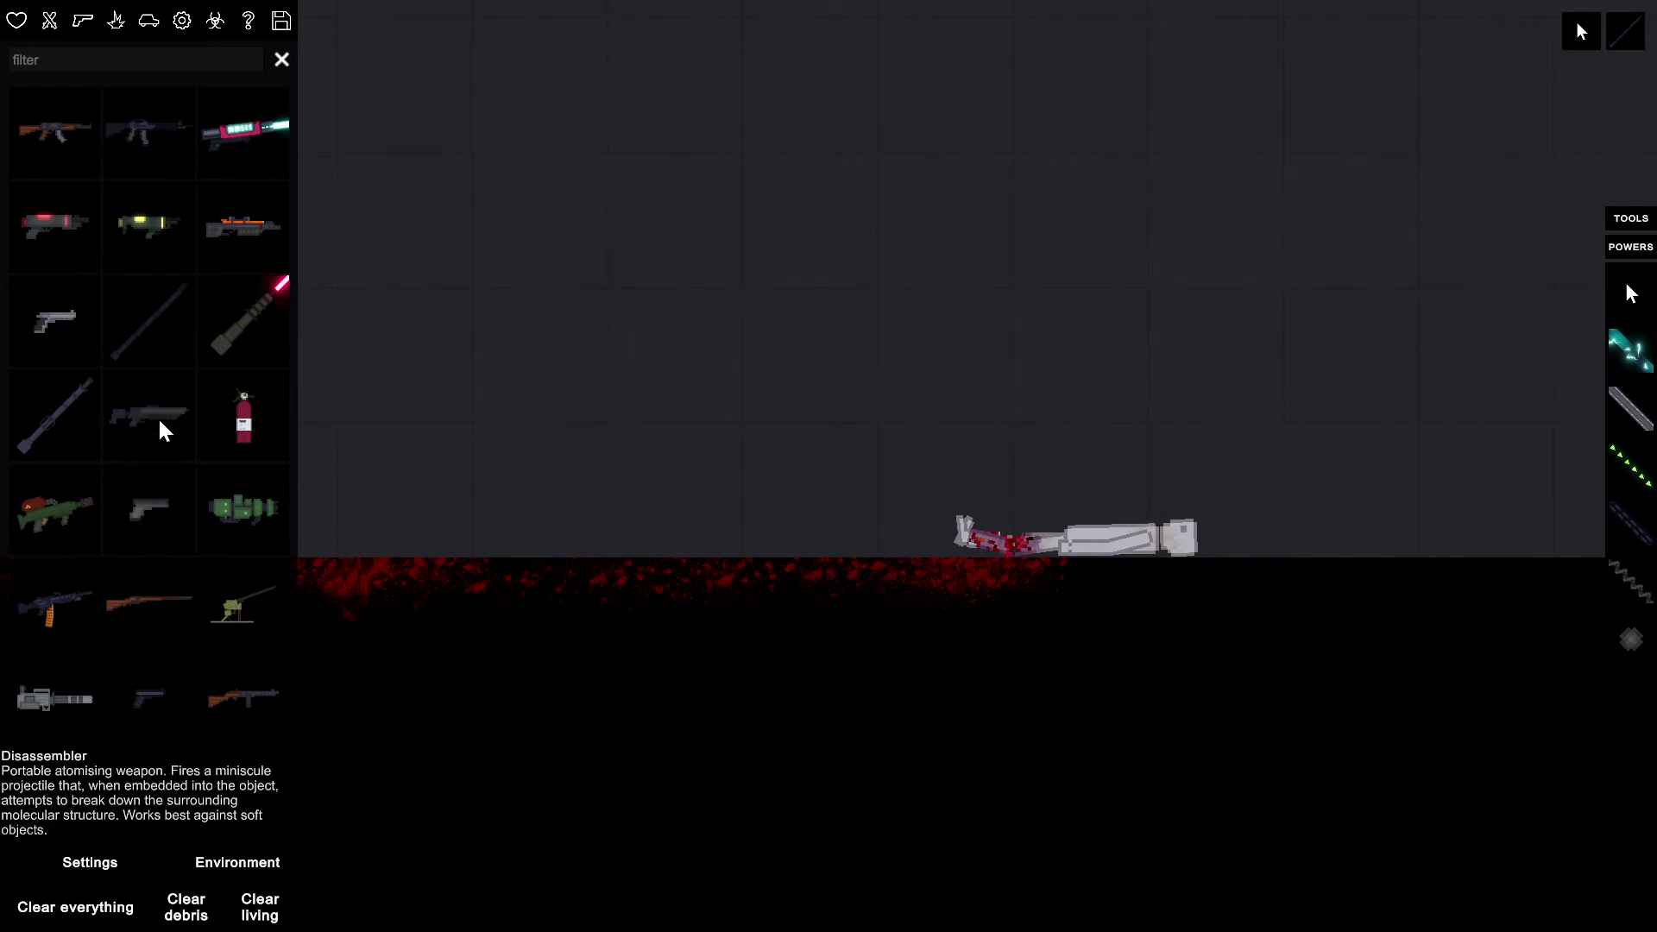
scroll(148, 660, "down", 1)
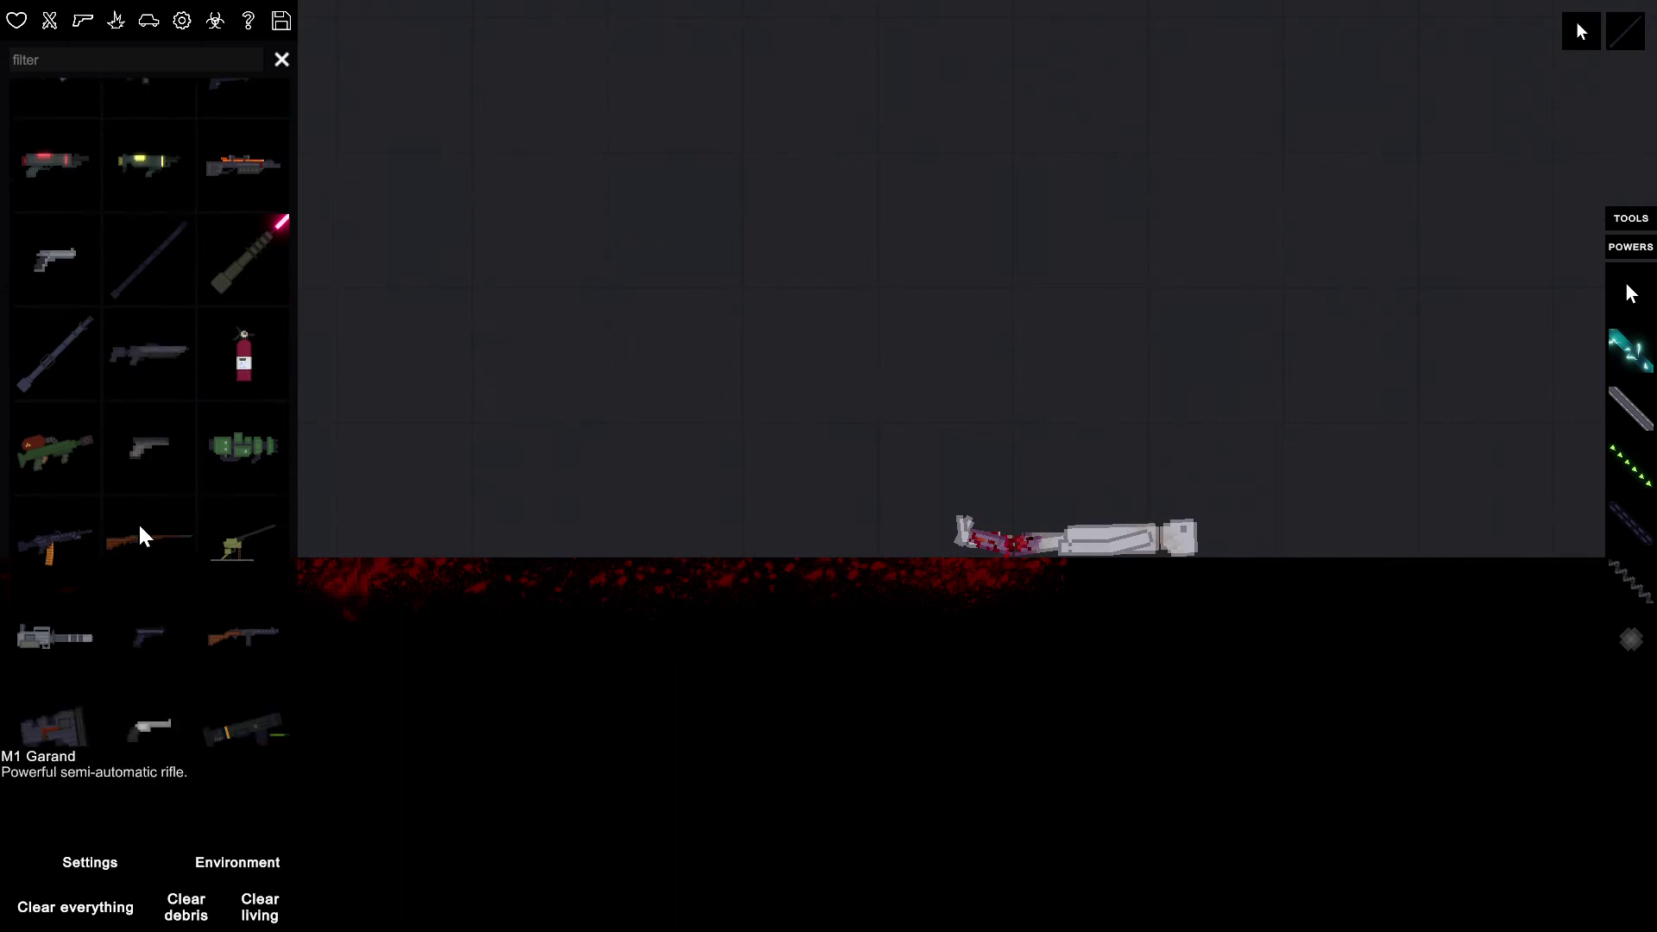
scroll(138, 541, "down", 2)
scroll(138, 541, "down", 2)
scroll(139, 541, "down", 1)
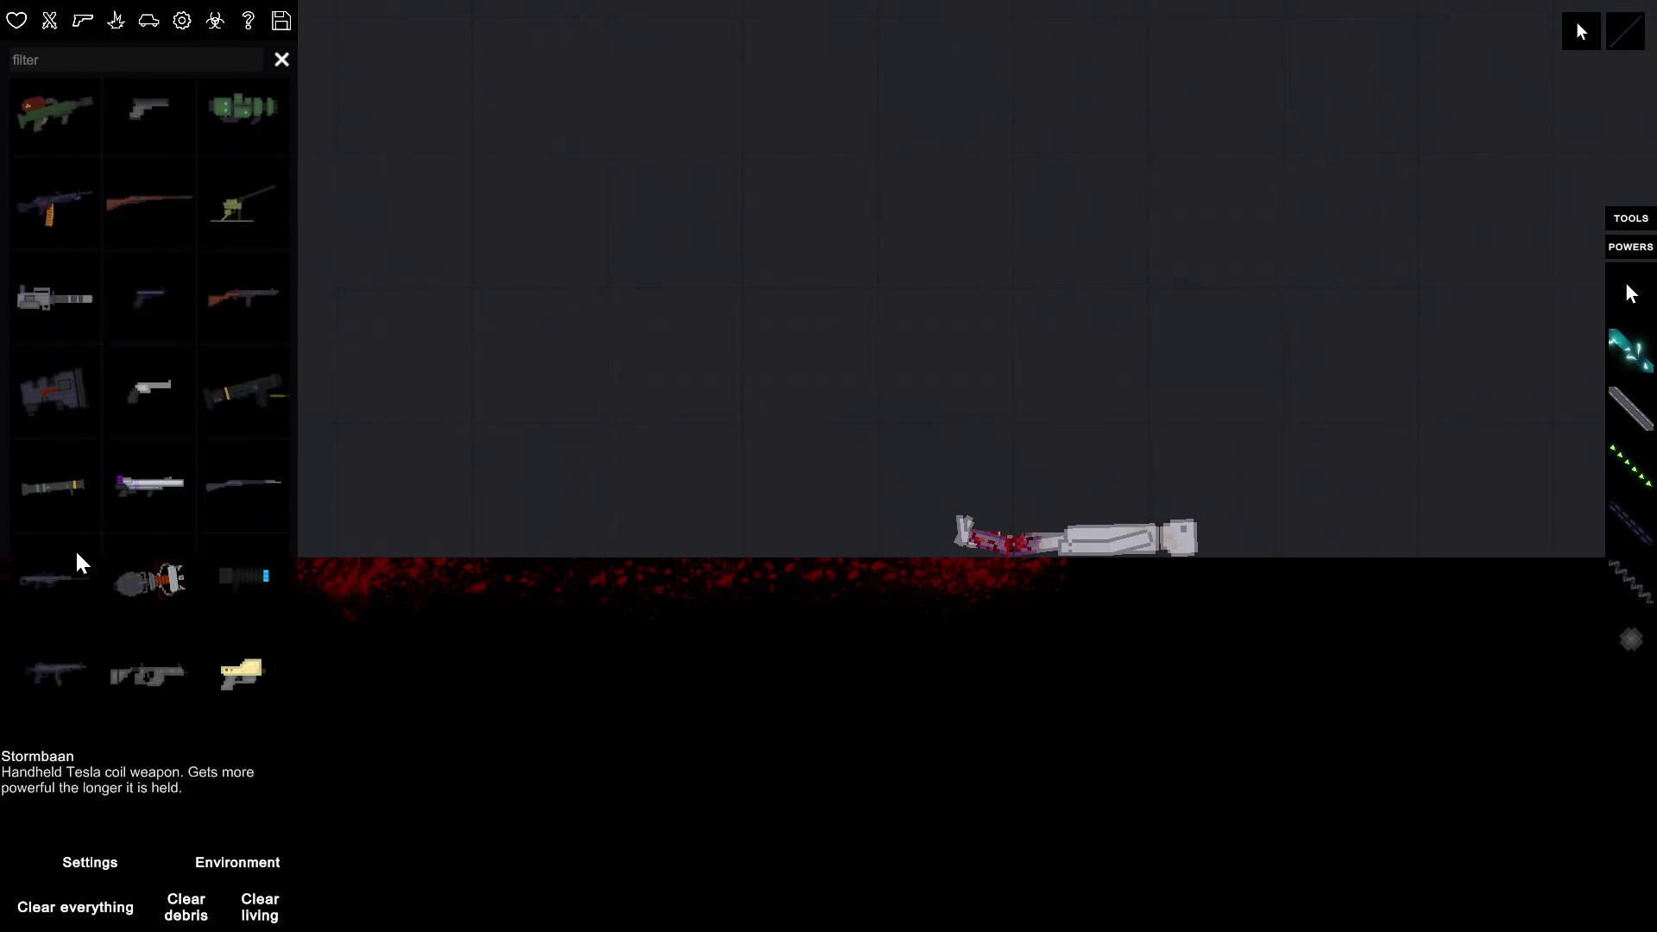
scroll(61, 589, "down", 1)
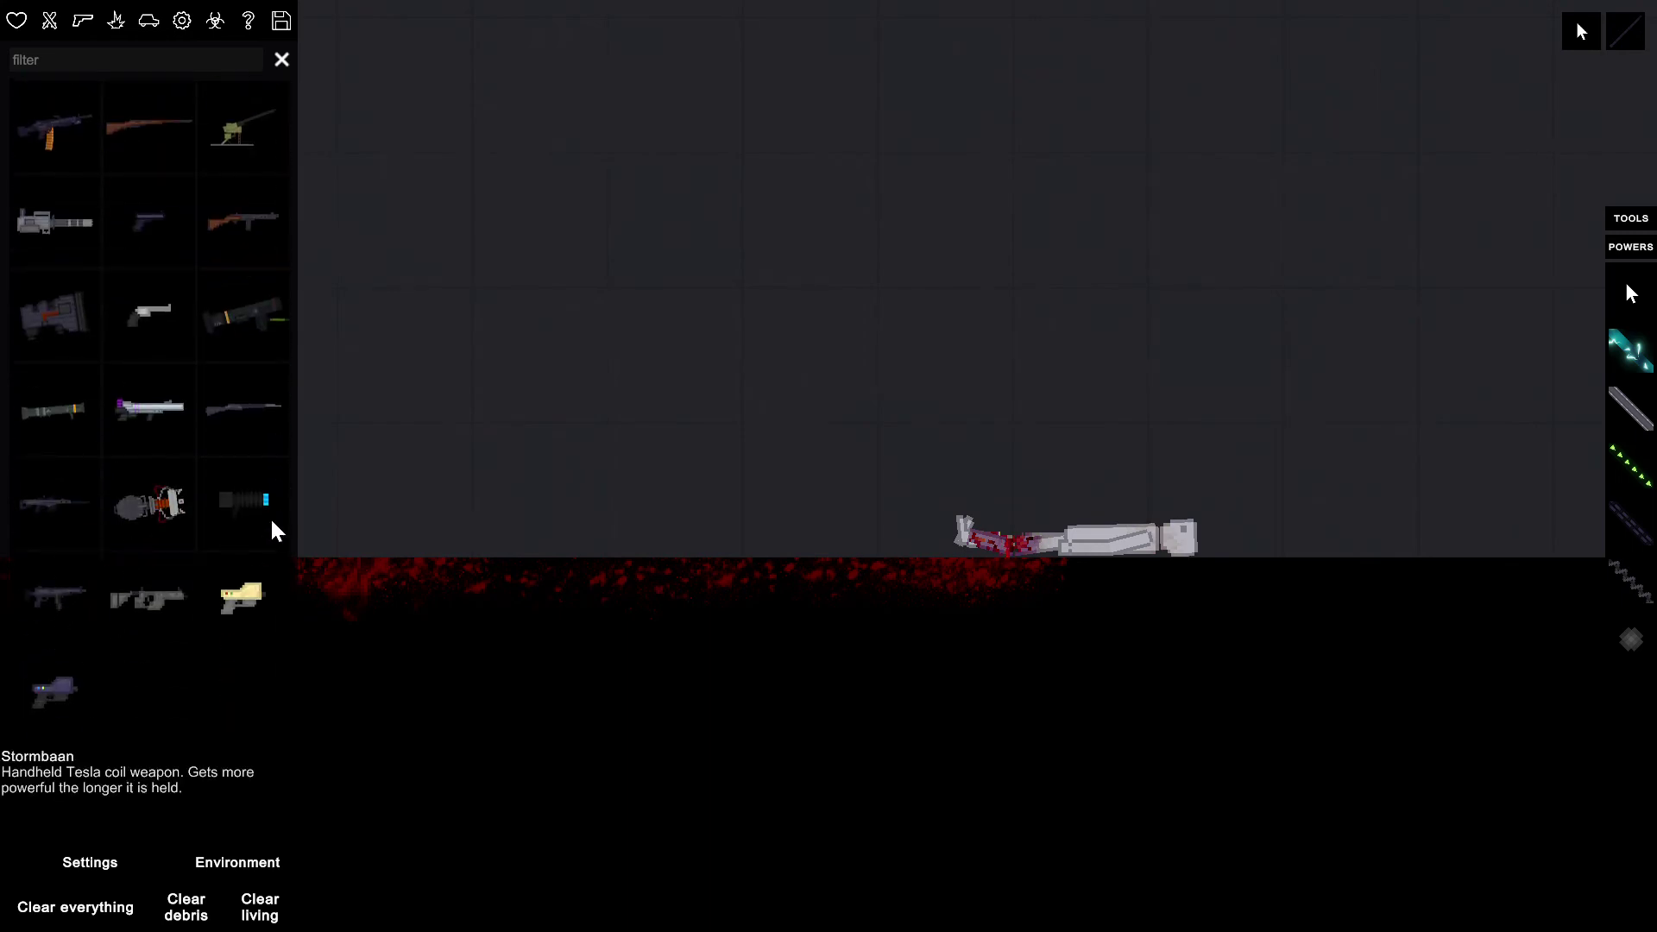
left_click(228, 411)
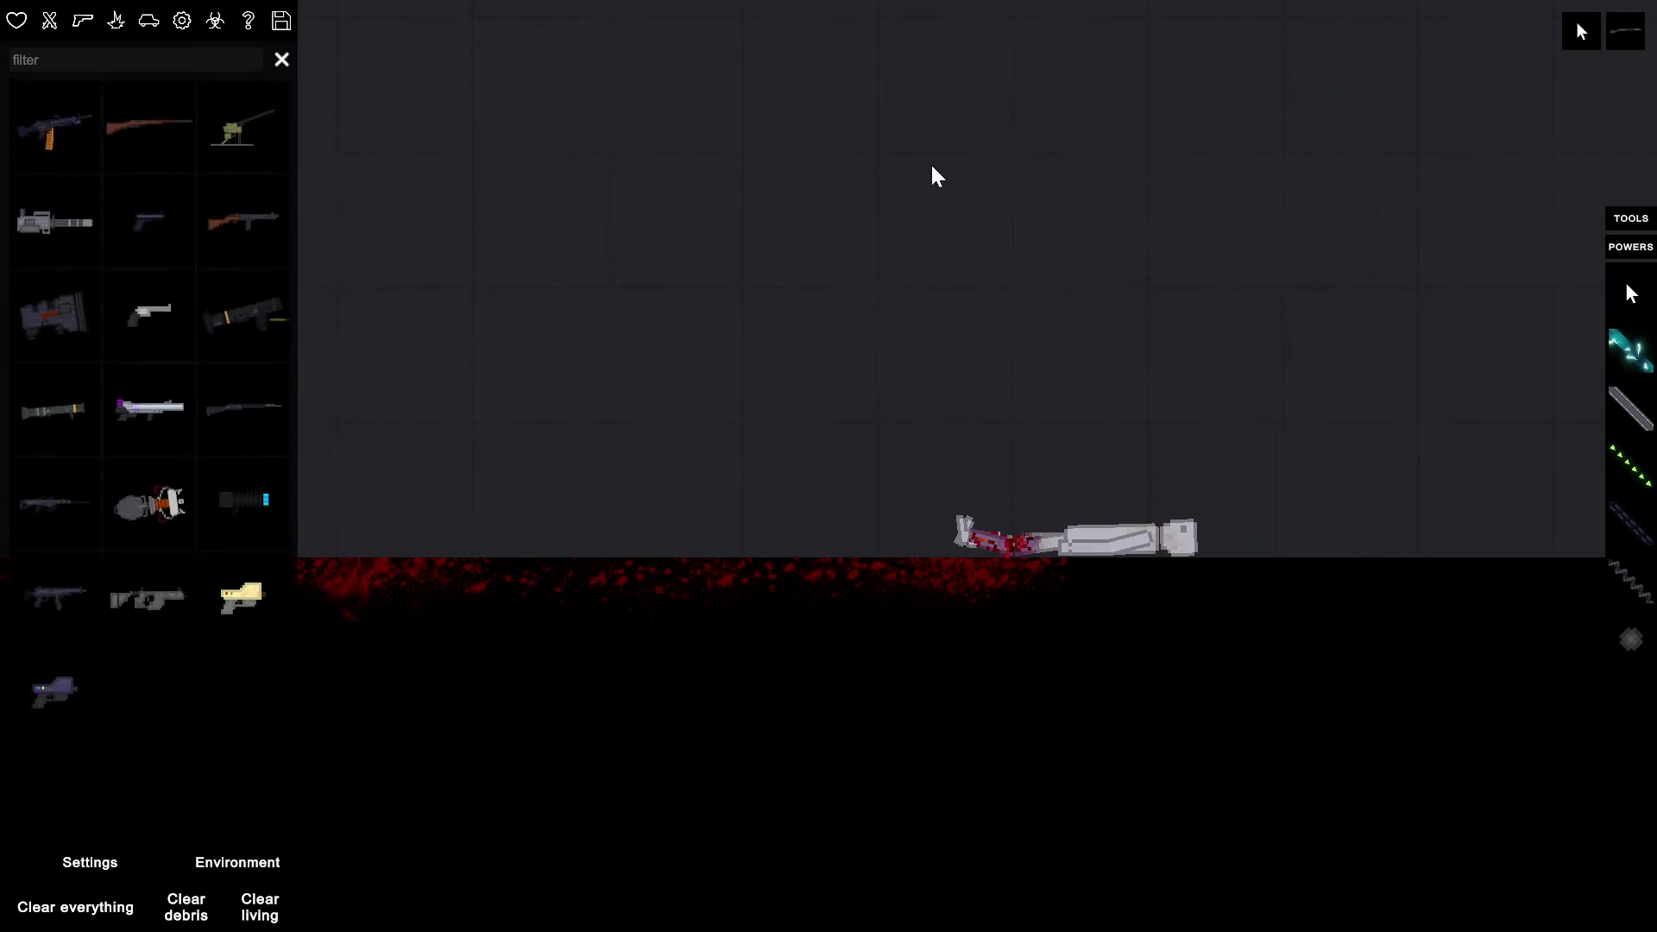
left_click(796, 240)
left_click_drag(789, 541, 991, 344)
key("f")
key("f")
key("f")
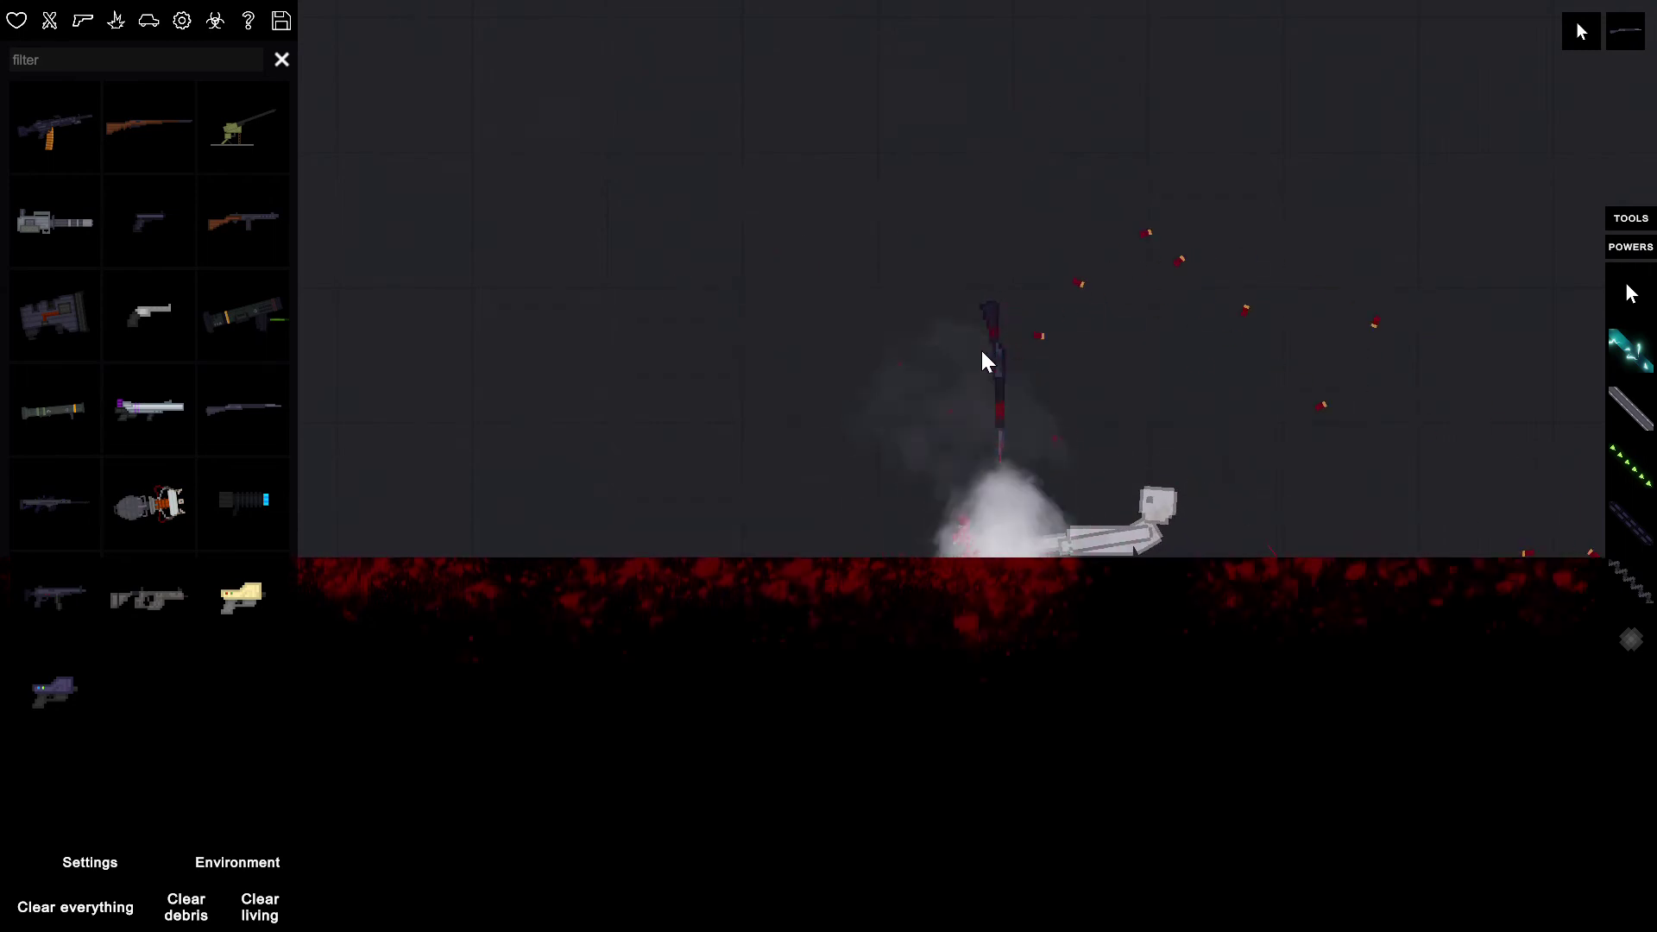
- Keep the shotgun over the body while firing repeated blasts into the ragdoll
left_click_drag(988, 354, 1021, 357)
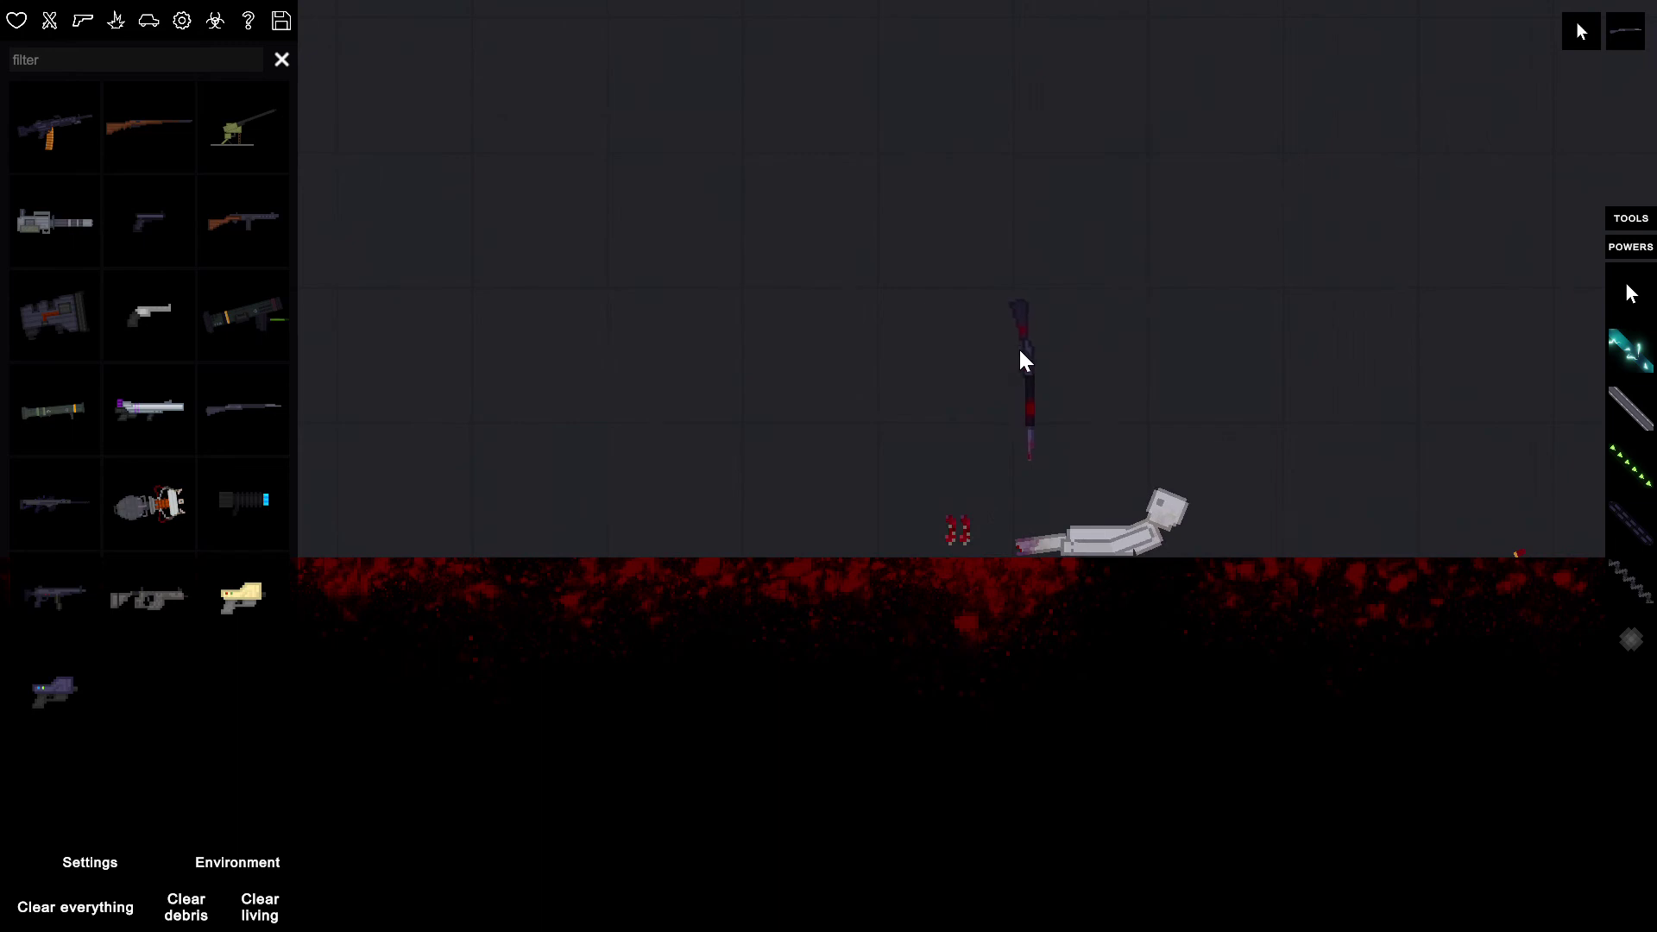
key("f")
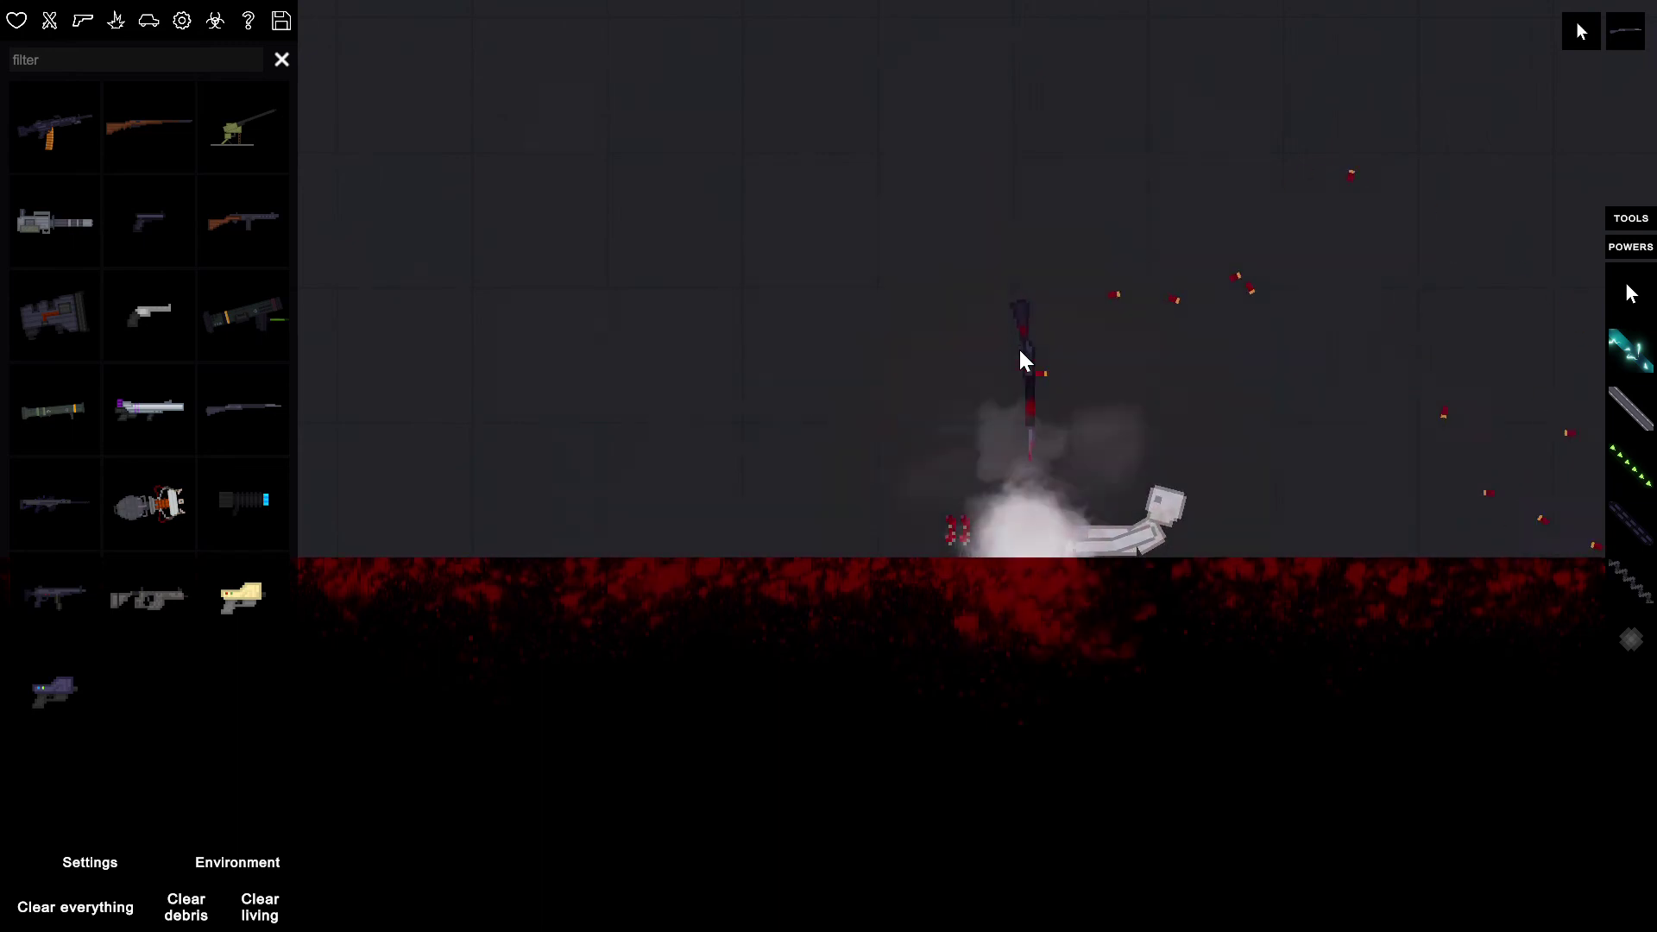
mouse_move(1020, 357)
left_mouse_down()
mouse_move(989, 410)
mouse_move(951, 398)
left_mouse_up()
key("f")
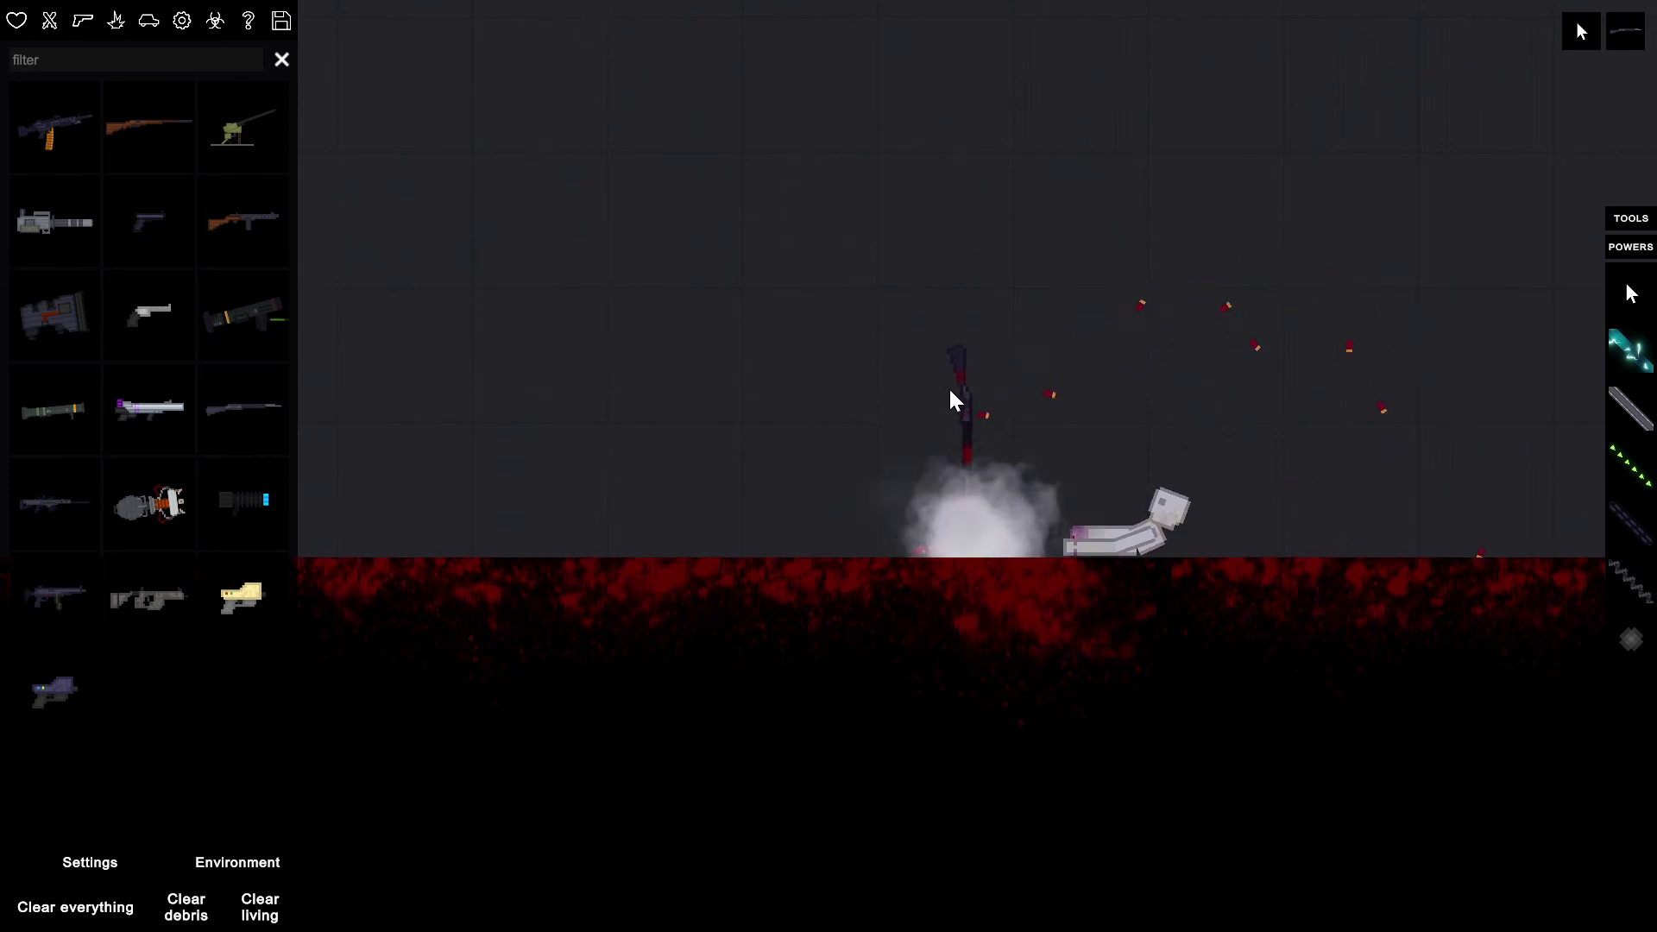
key("f")
mouse_move(951, 399)
left_mouse_down()
mouse_move(949, 377)
mouse_move(978, 359)
mouse_move(524, 472)
left_mouse_up()
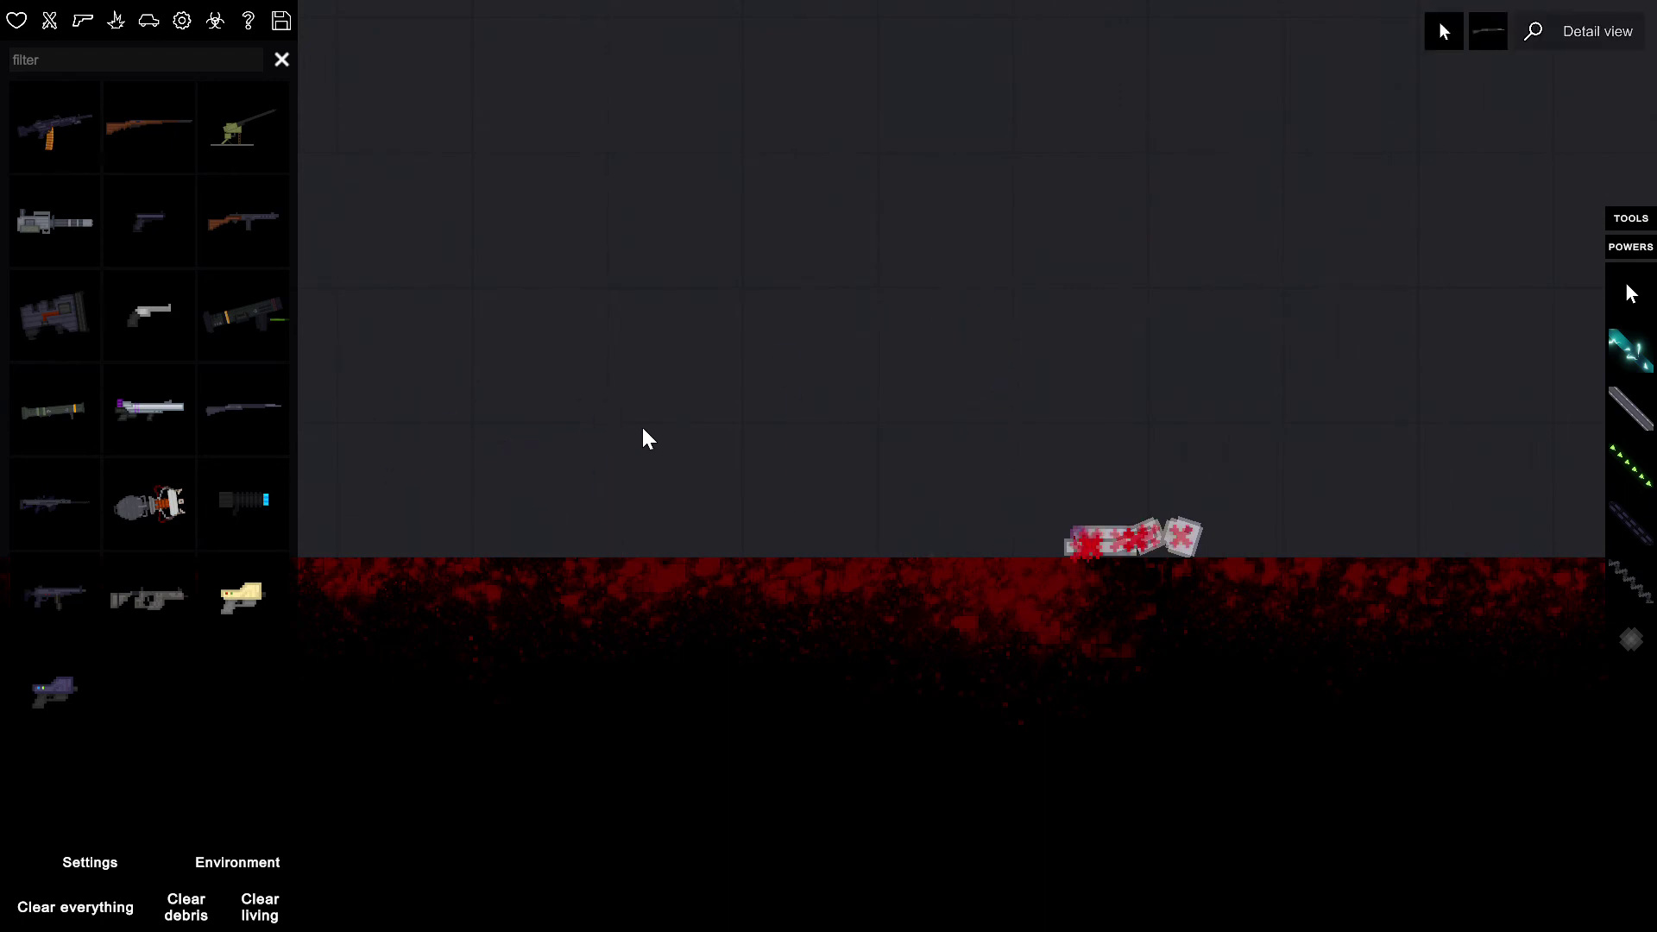
- Select the mangled body, spawn the Life Syringe and stab it into the ragdoll
left_click_drag(986, 385, 1229, 560)
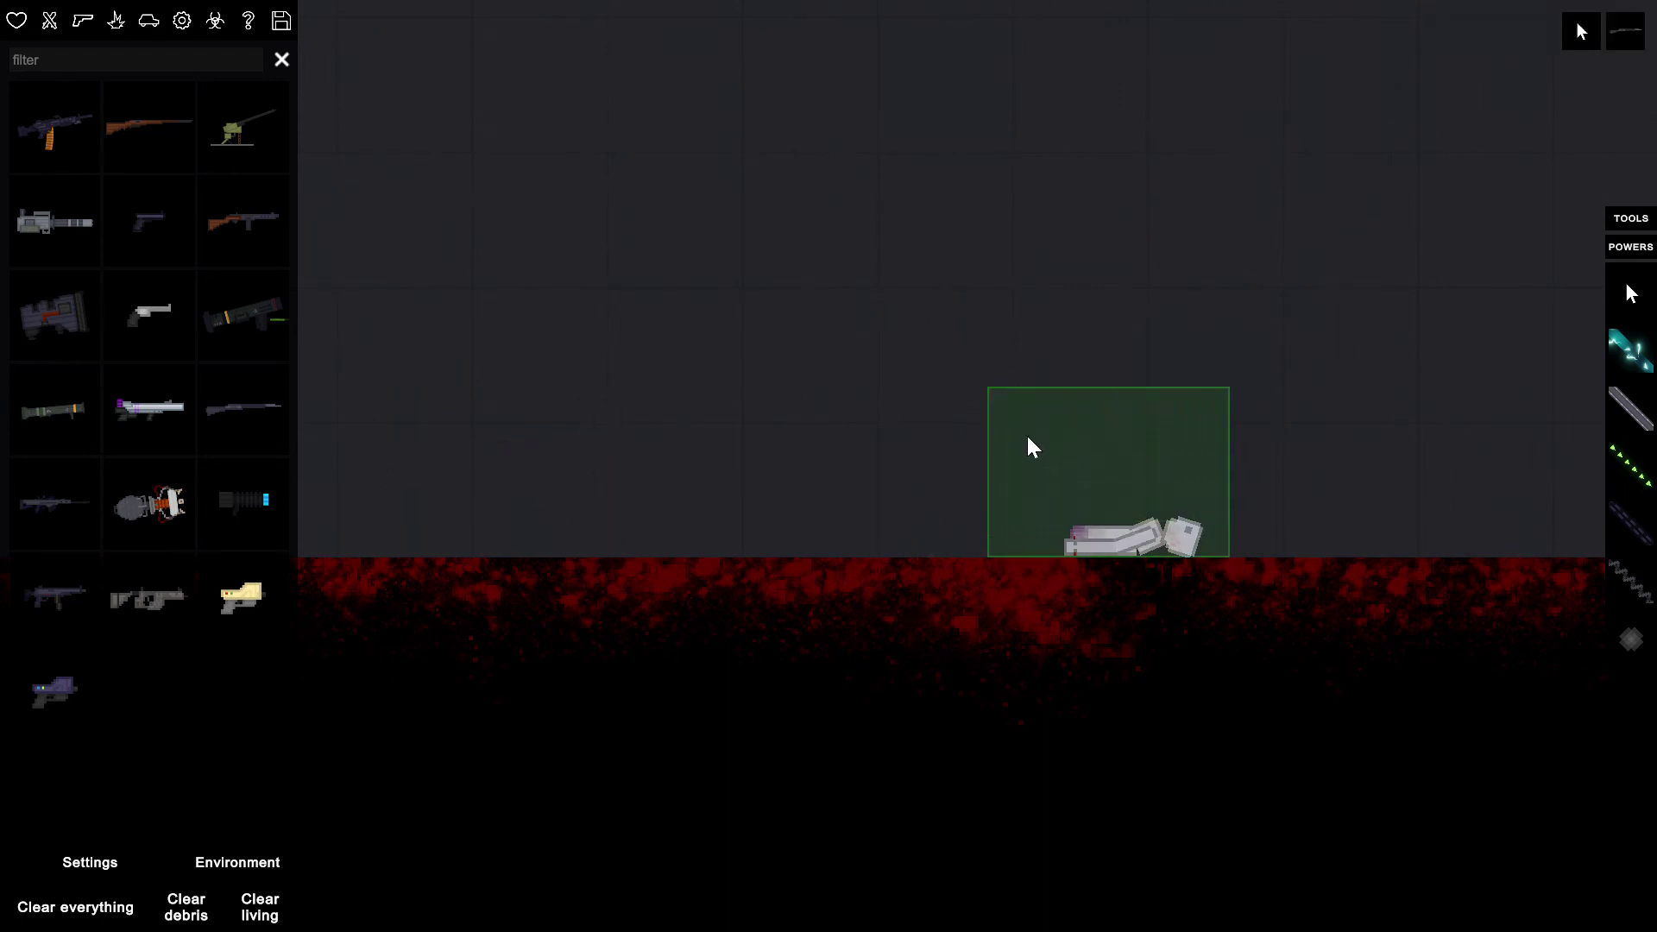
left_click(216, 19)
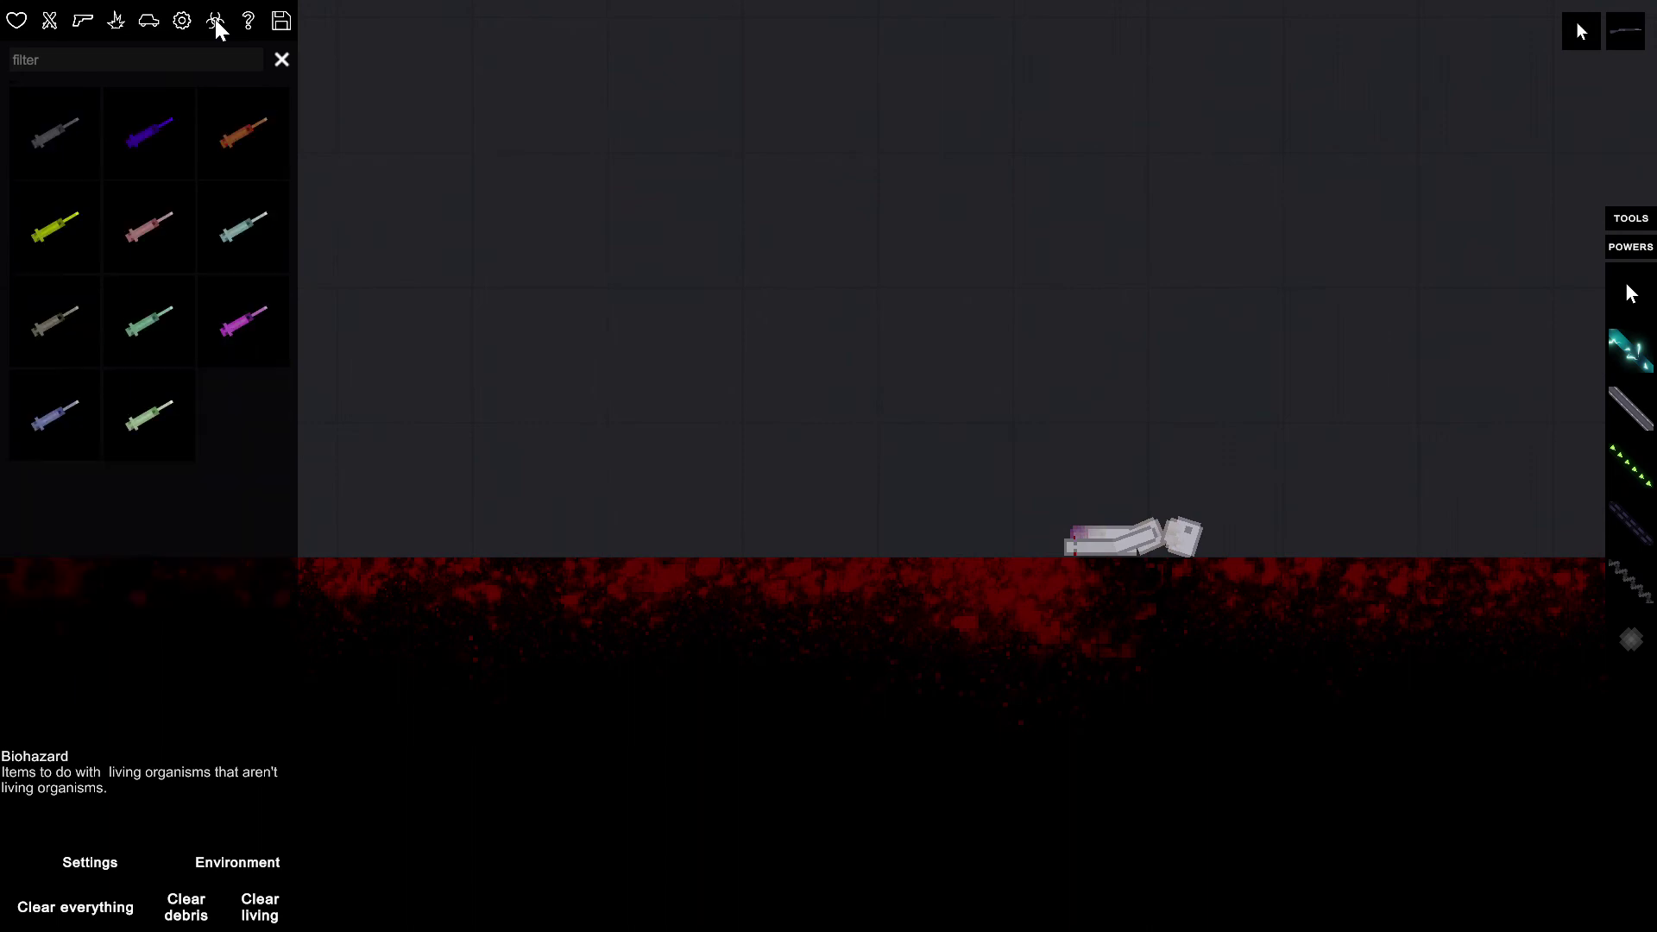
left_click(135, 313)
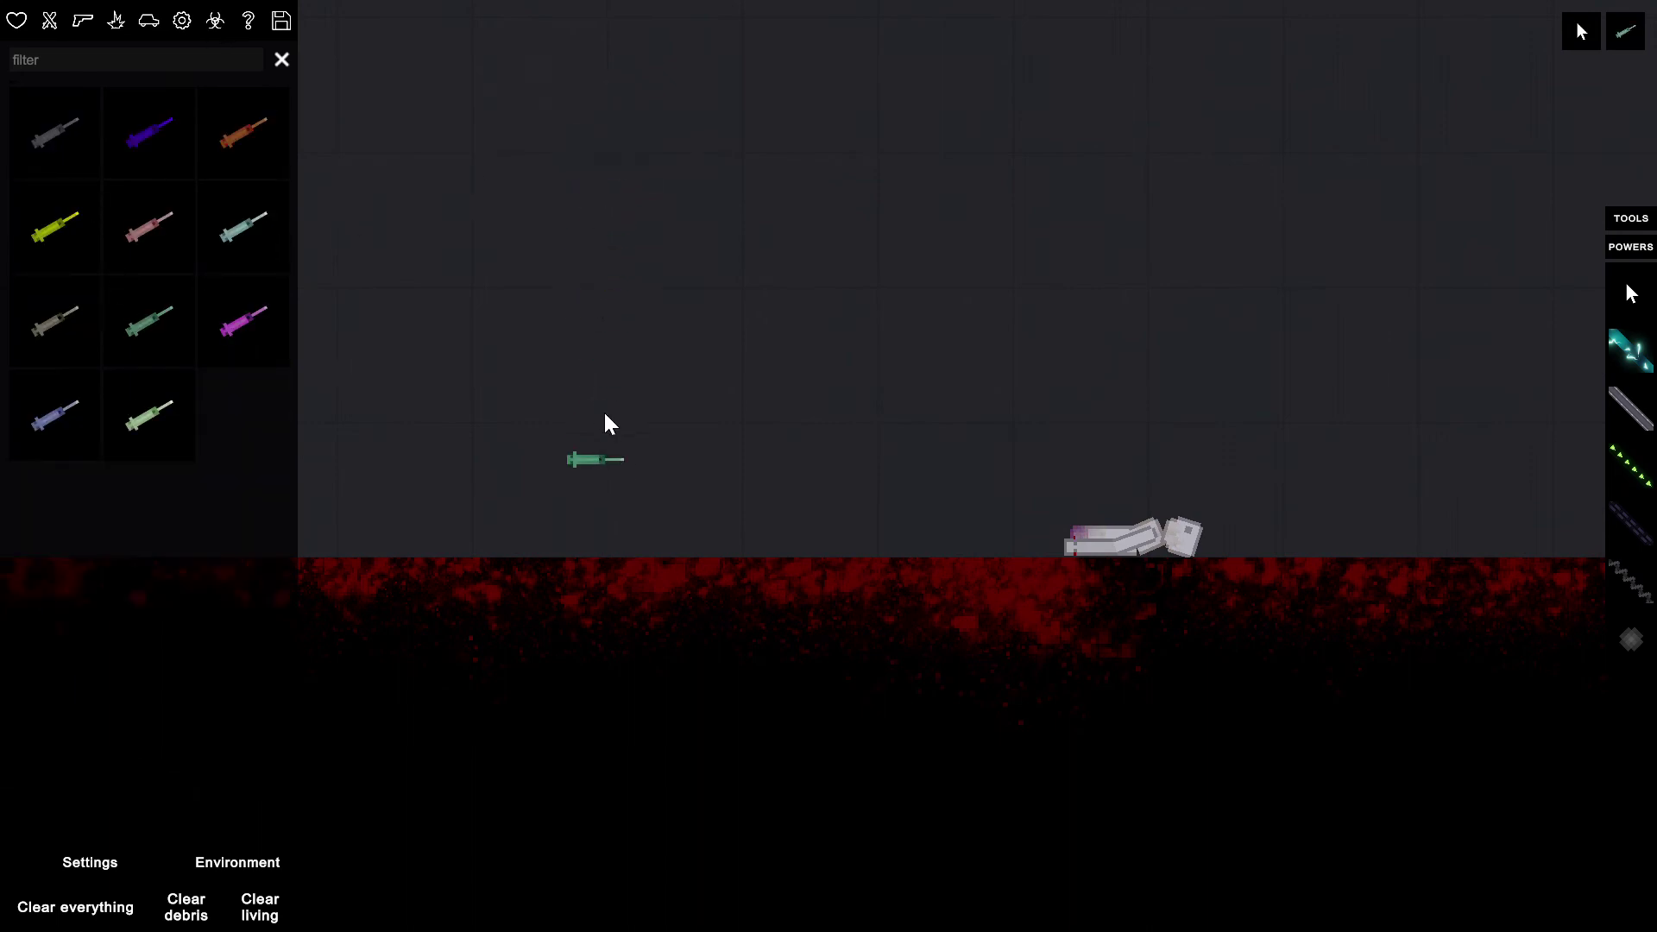
mouse_move(597, 550)
left_mouse_down()
mouse_move(681, 473)
mouse_move(1126, 479)
left_mouse_up()
left_click_drag(1126, 480, 1143, 530)
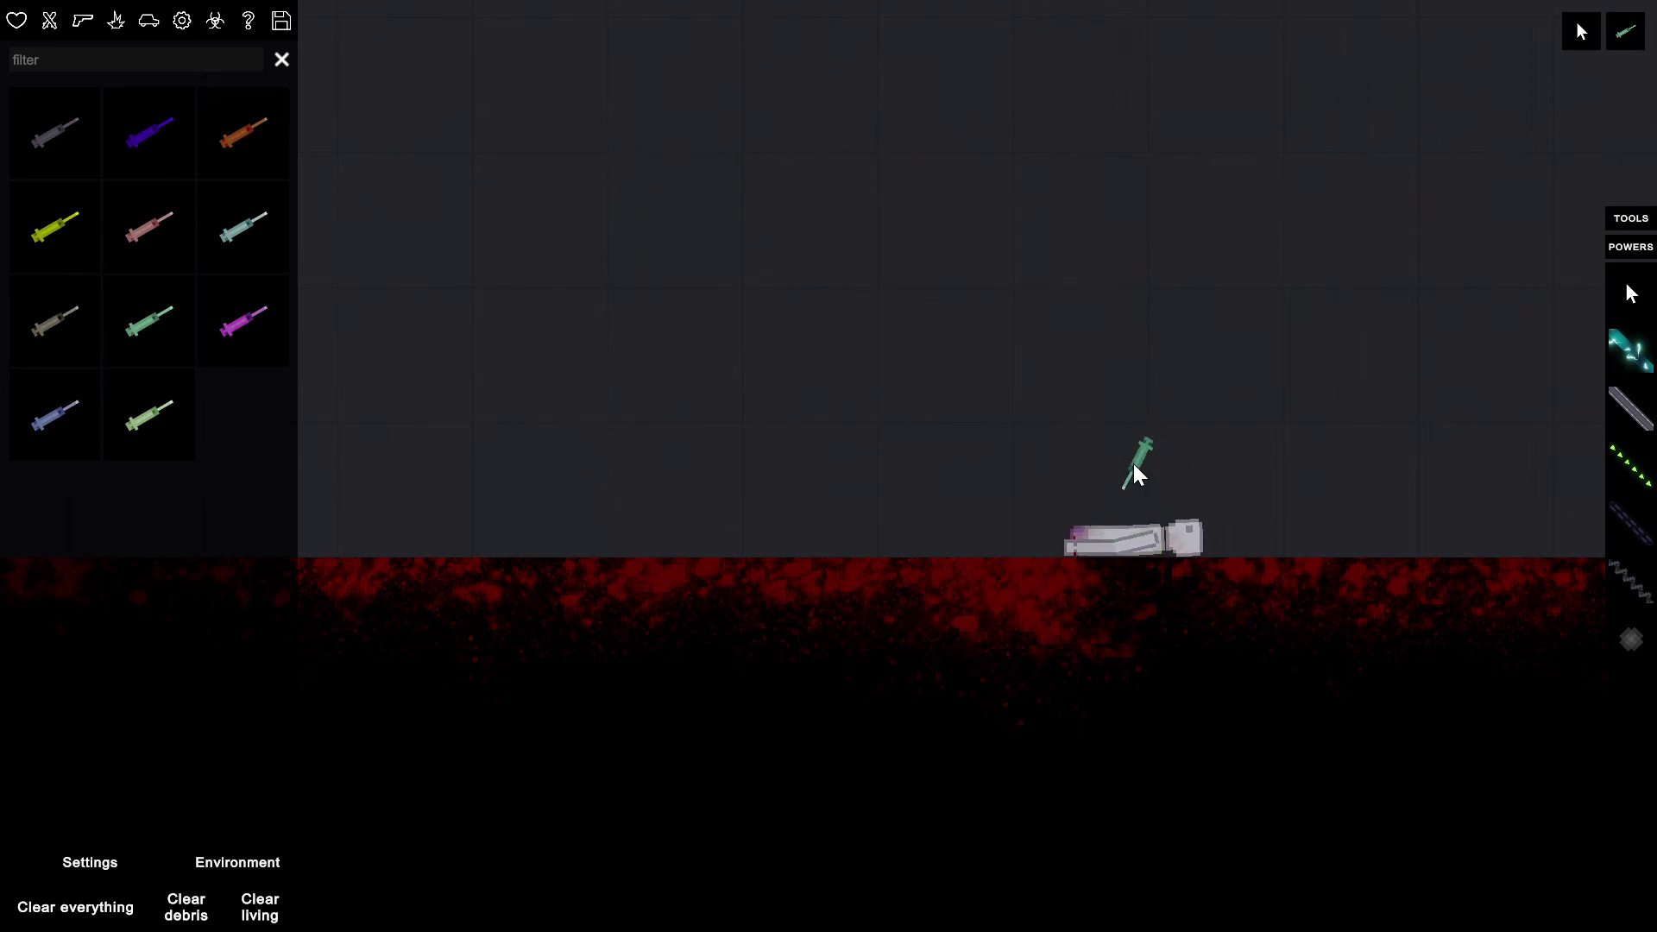
left_click_drag(1133, 464, 1106, 553)
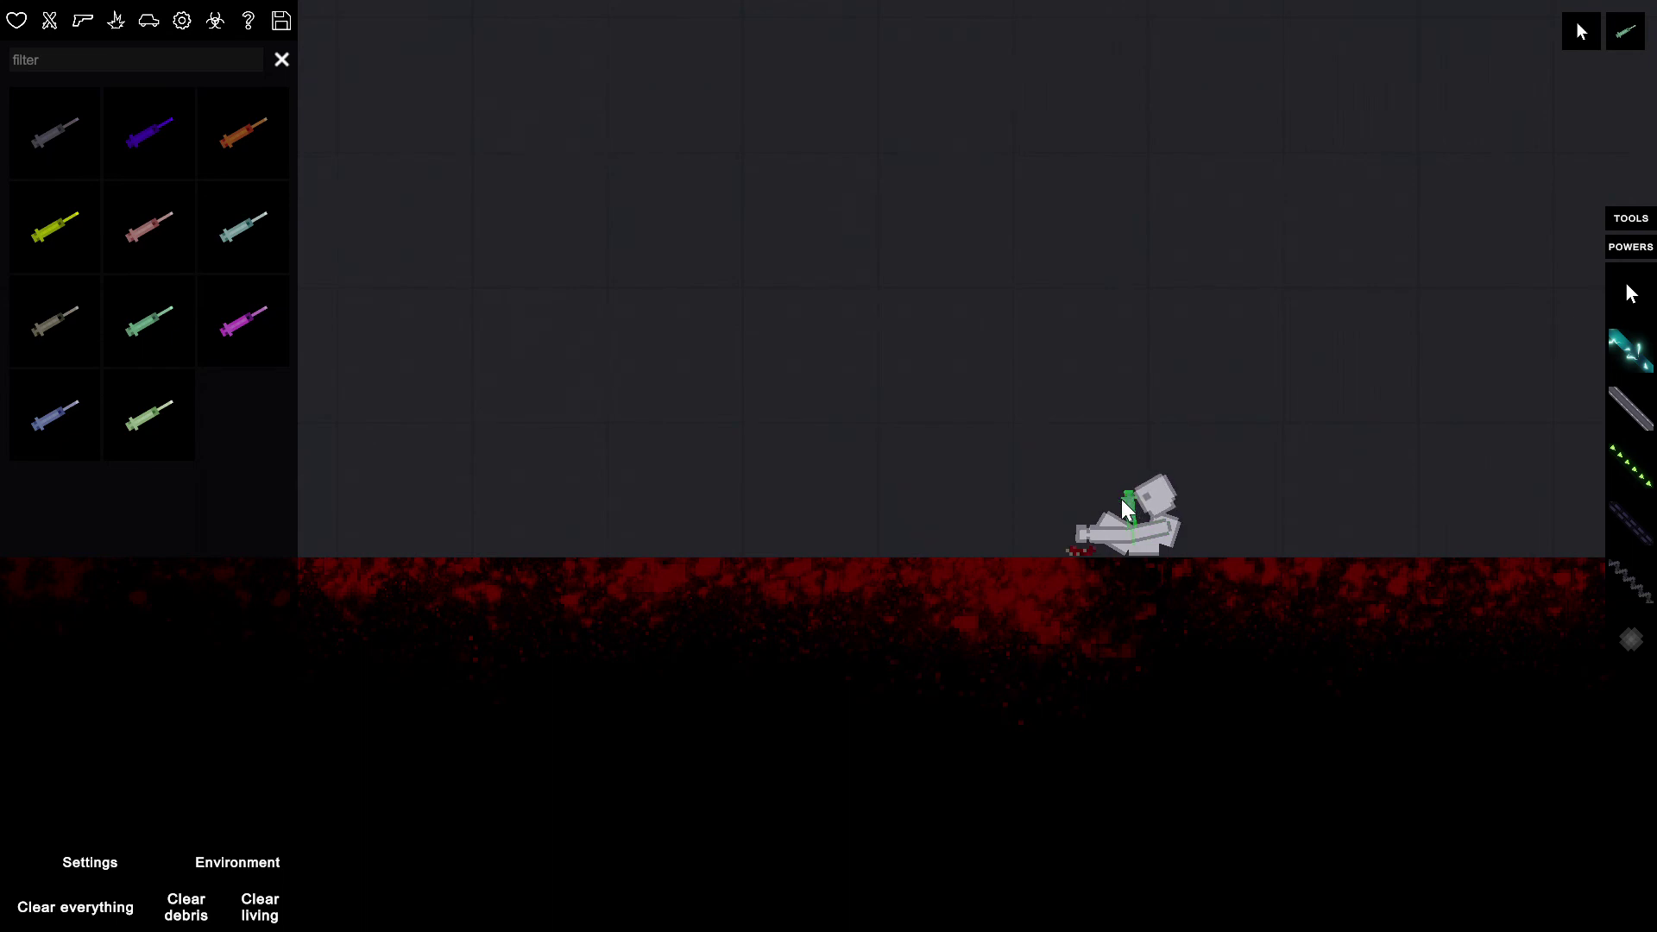
- Lift the revived ragdoll upright, pause, and pull the syringe out
left_click_drag(1124, 509, 1116, 356)
key("space")
key("space")
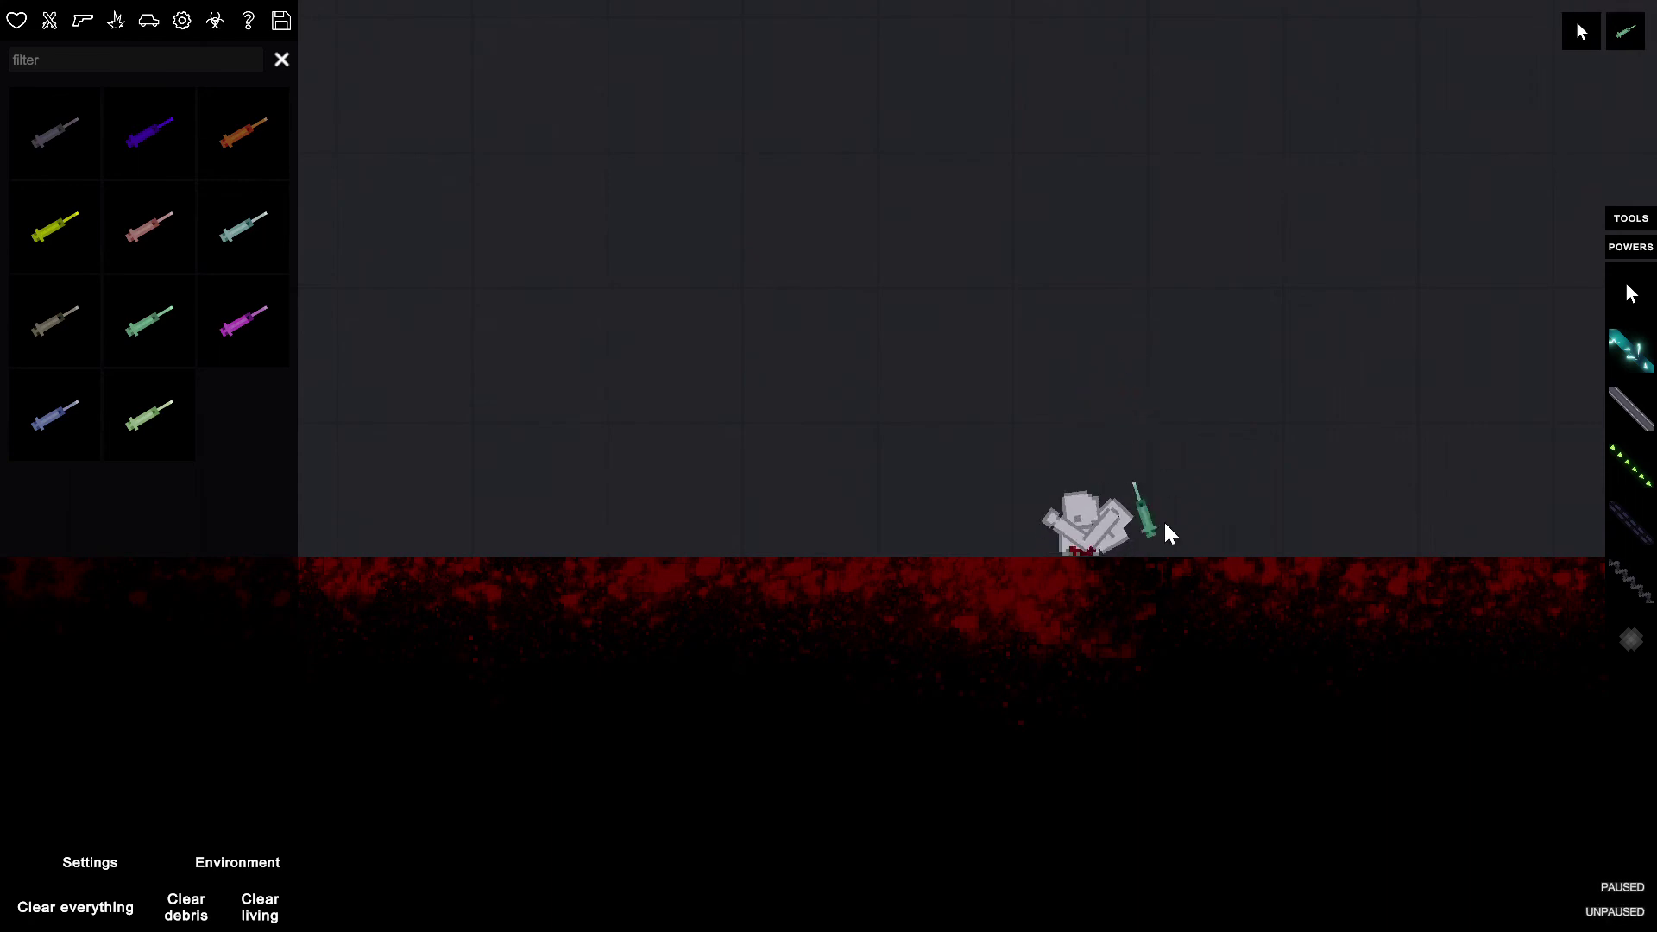
mouse_move(1163, 519)
left_mouse_down()
mouse_move(1192, 550)
mouse_move(1088, 439)
left_mouse_up()
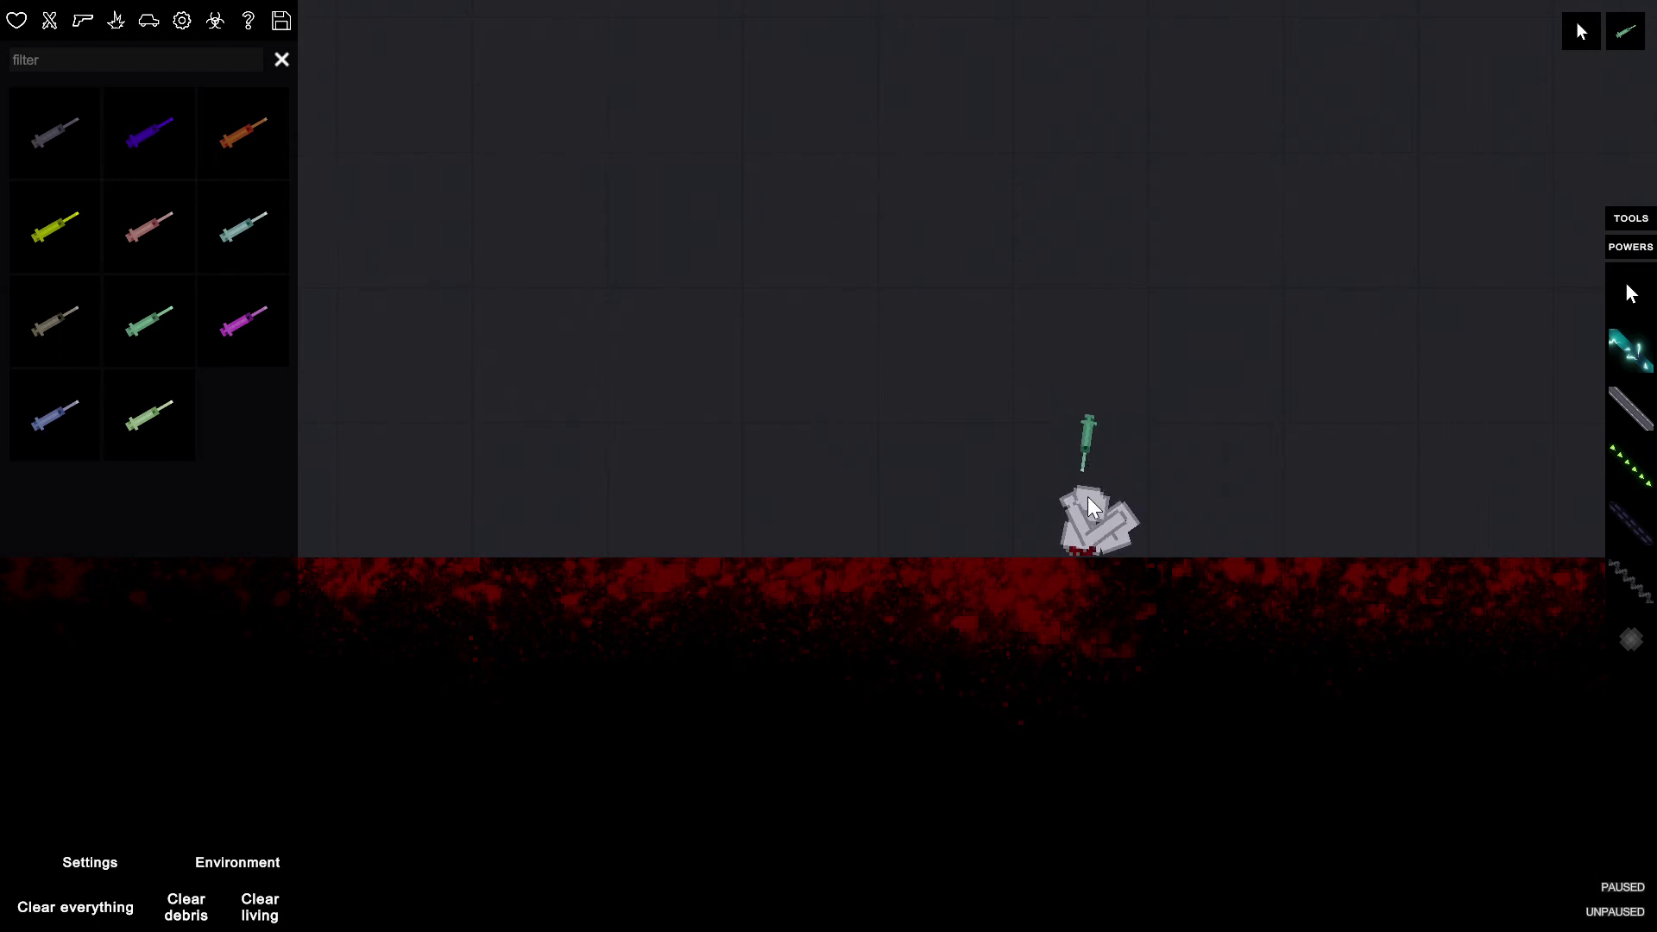
left_click_drag(1093, 467, 850, 326)
key("Tab")
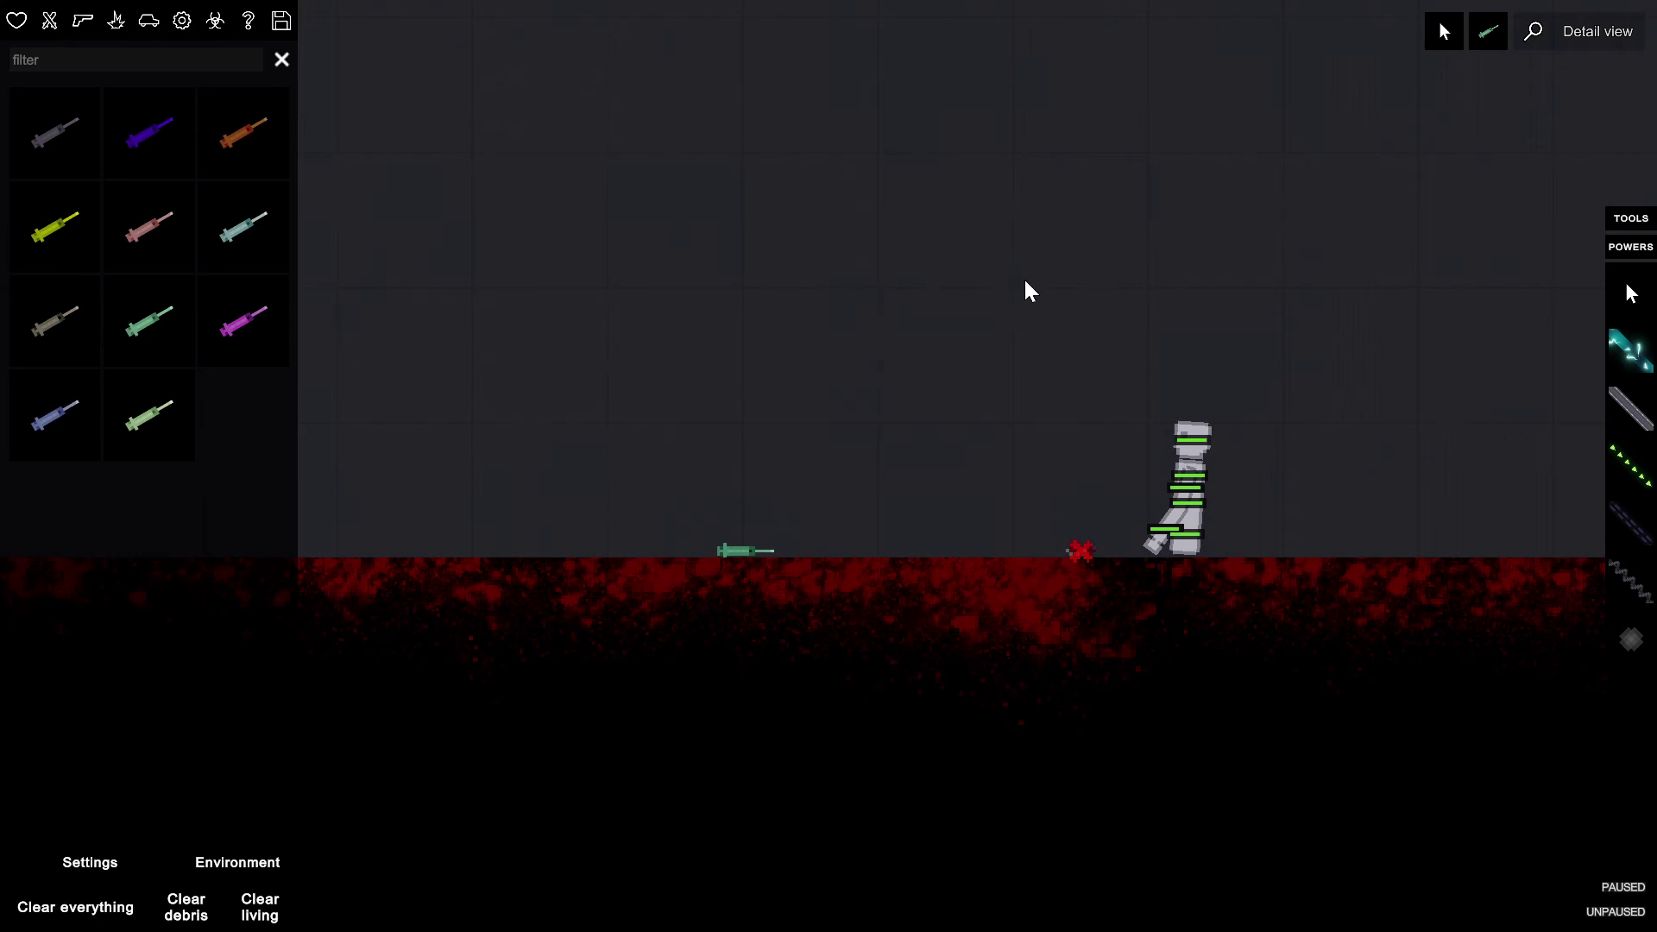
key("Tab")
left_click_drag(1077, 337, 1081, 416)
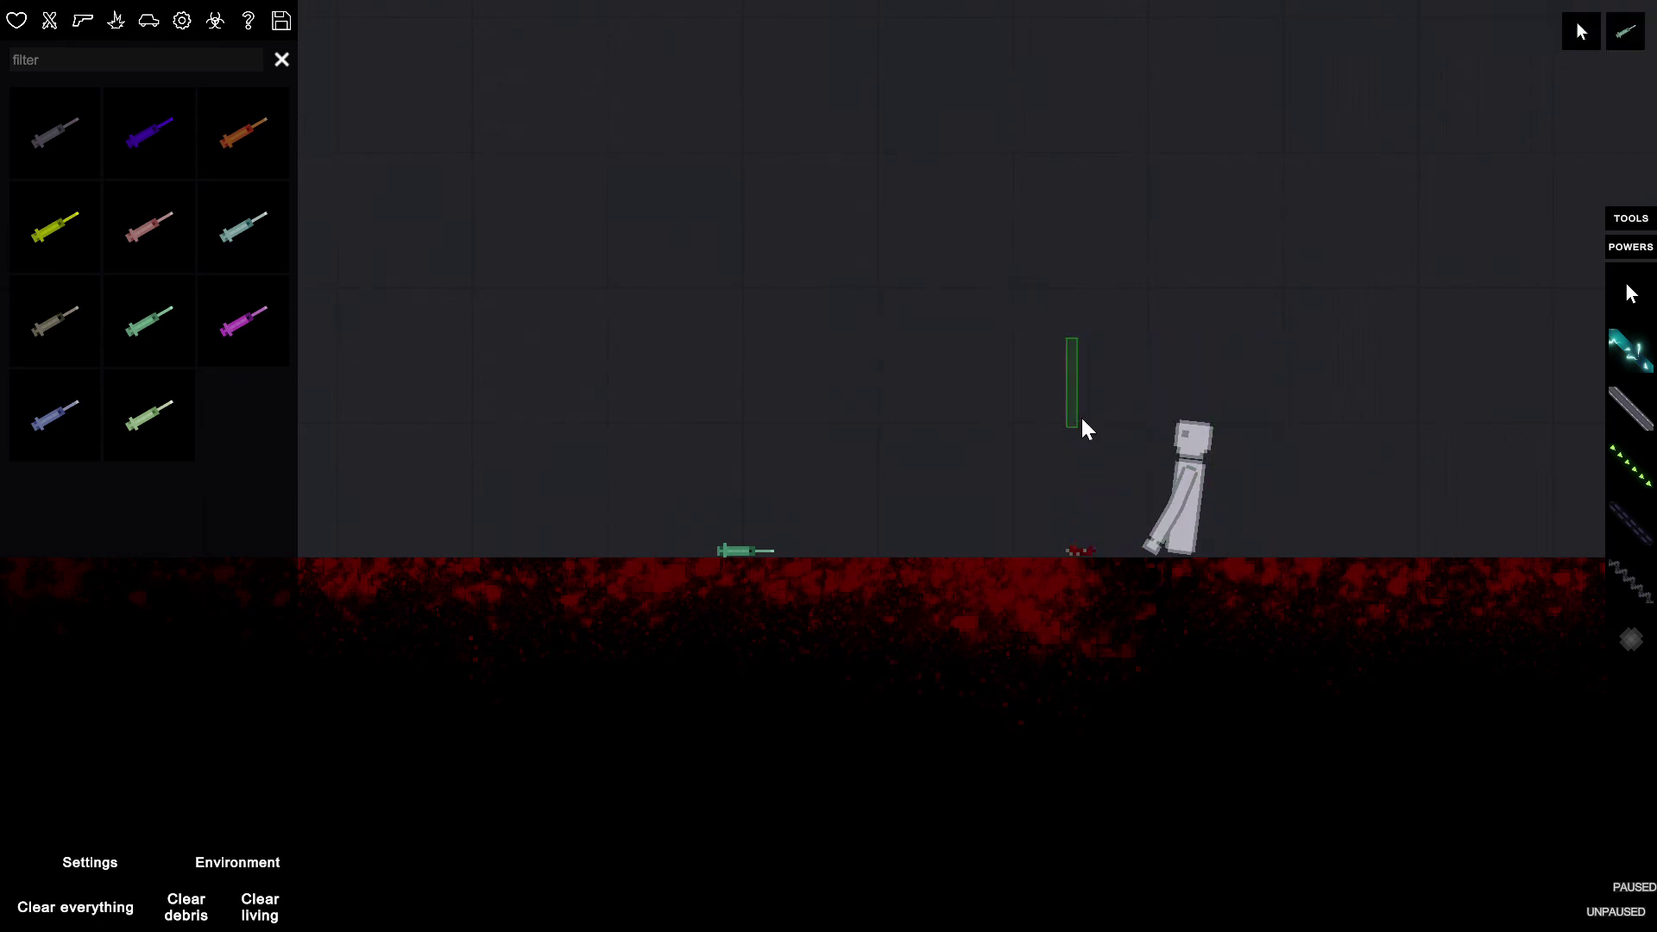
- Re-save the standing ragdoll as 'Bill', overwriting the existing contraption
left_click_drag(1125, 378, 1251, 545)
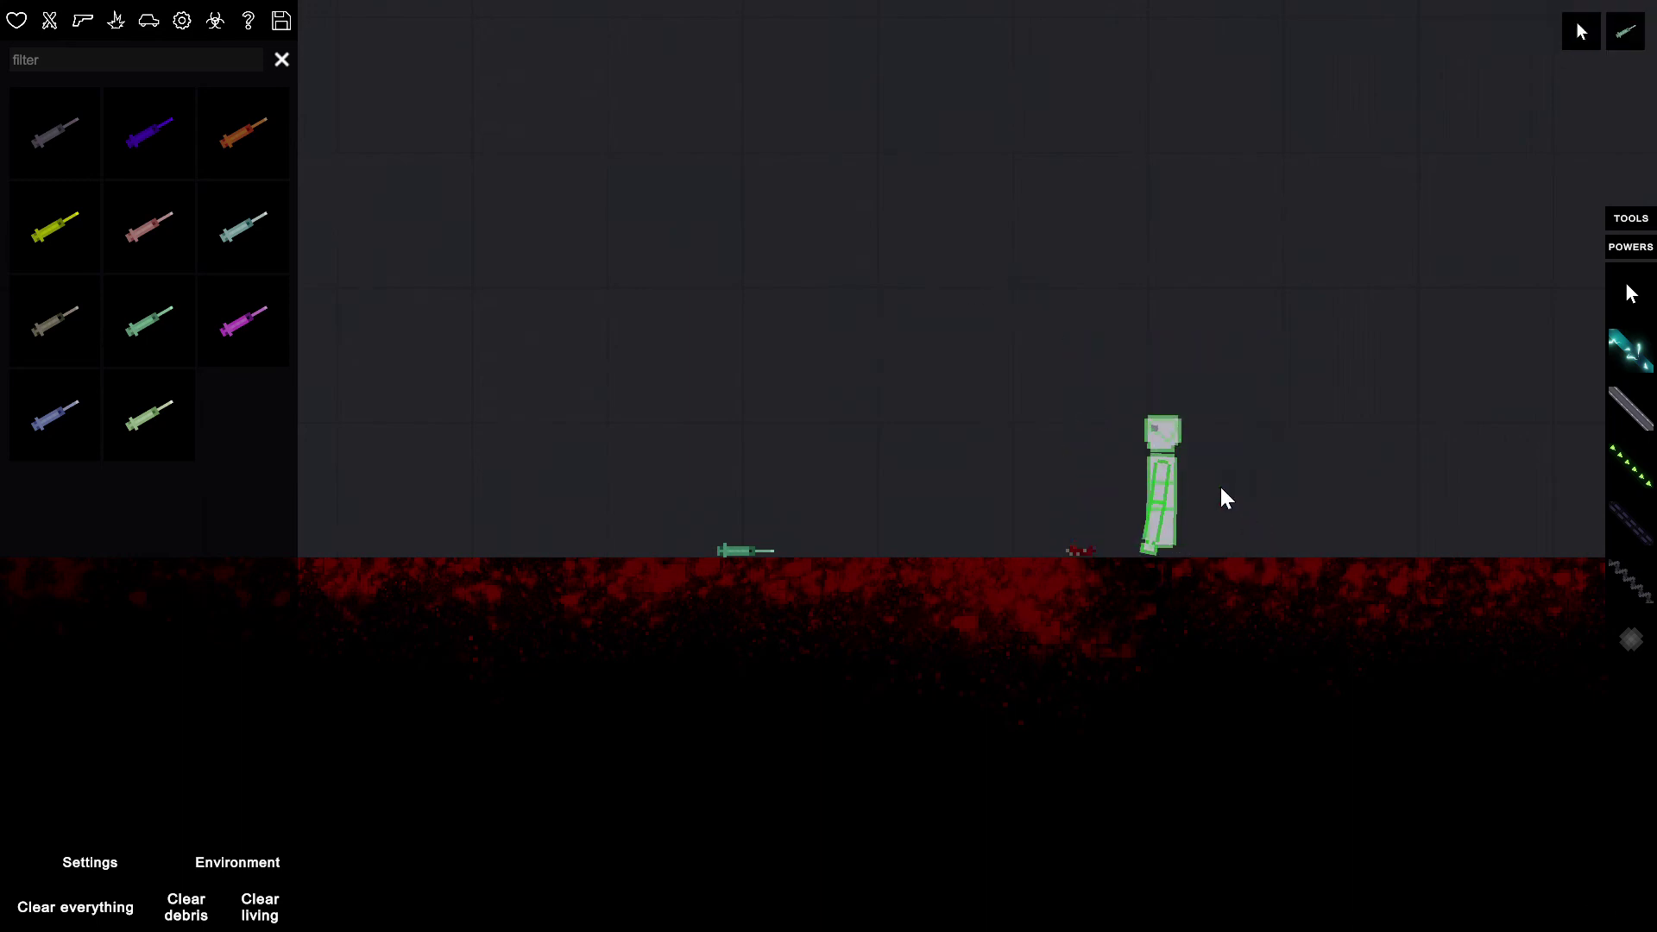
right_click(1164, 467)
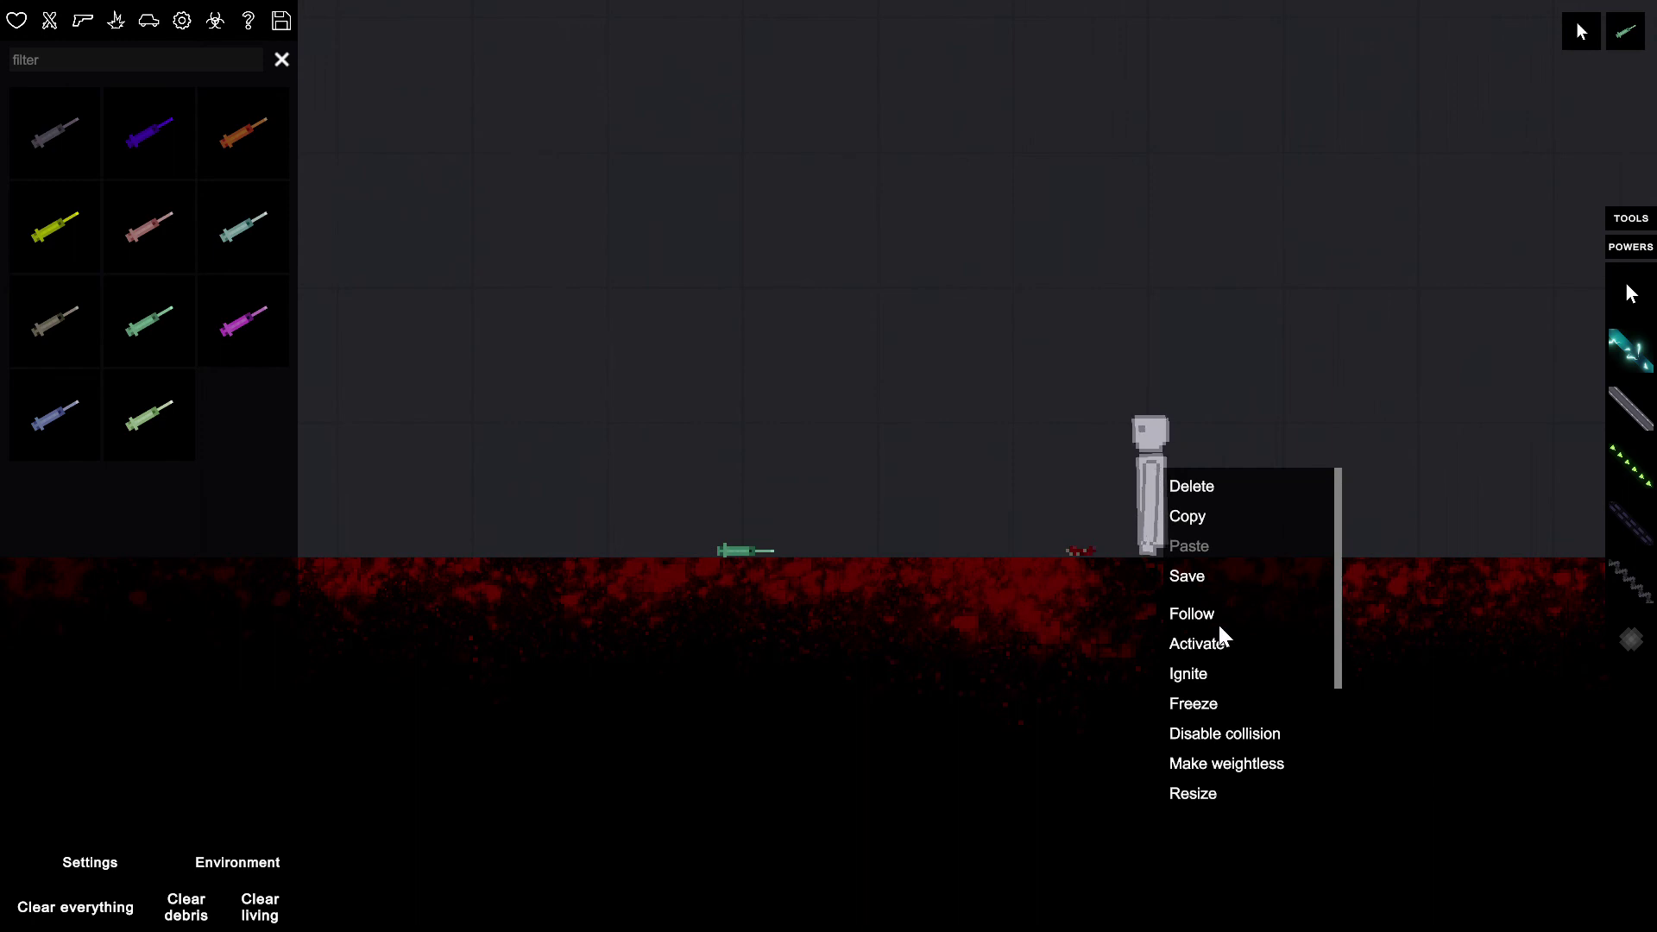
left_click(1215, 576)
type("Bill")
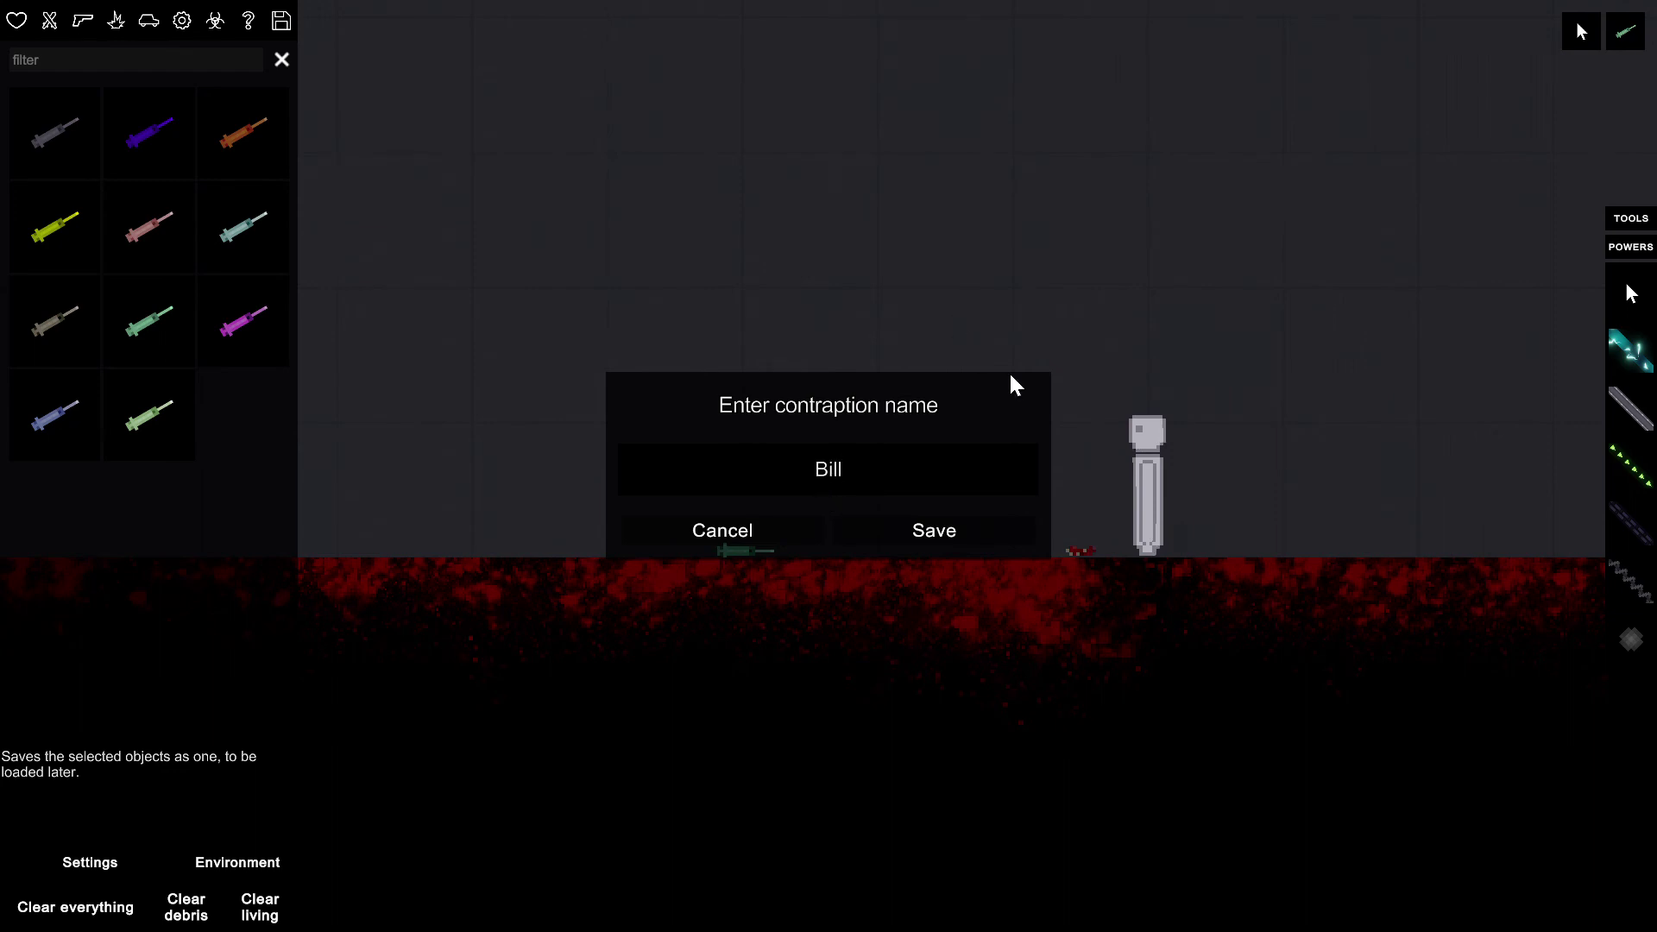
left_click(938, 533)
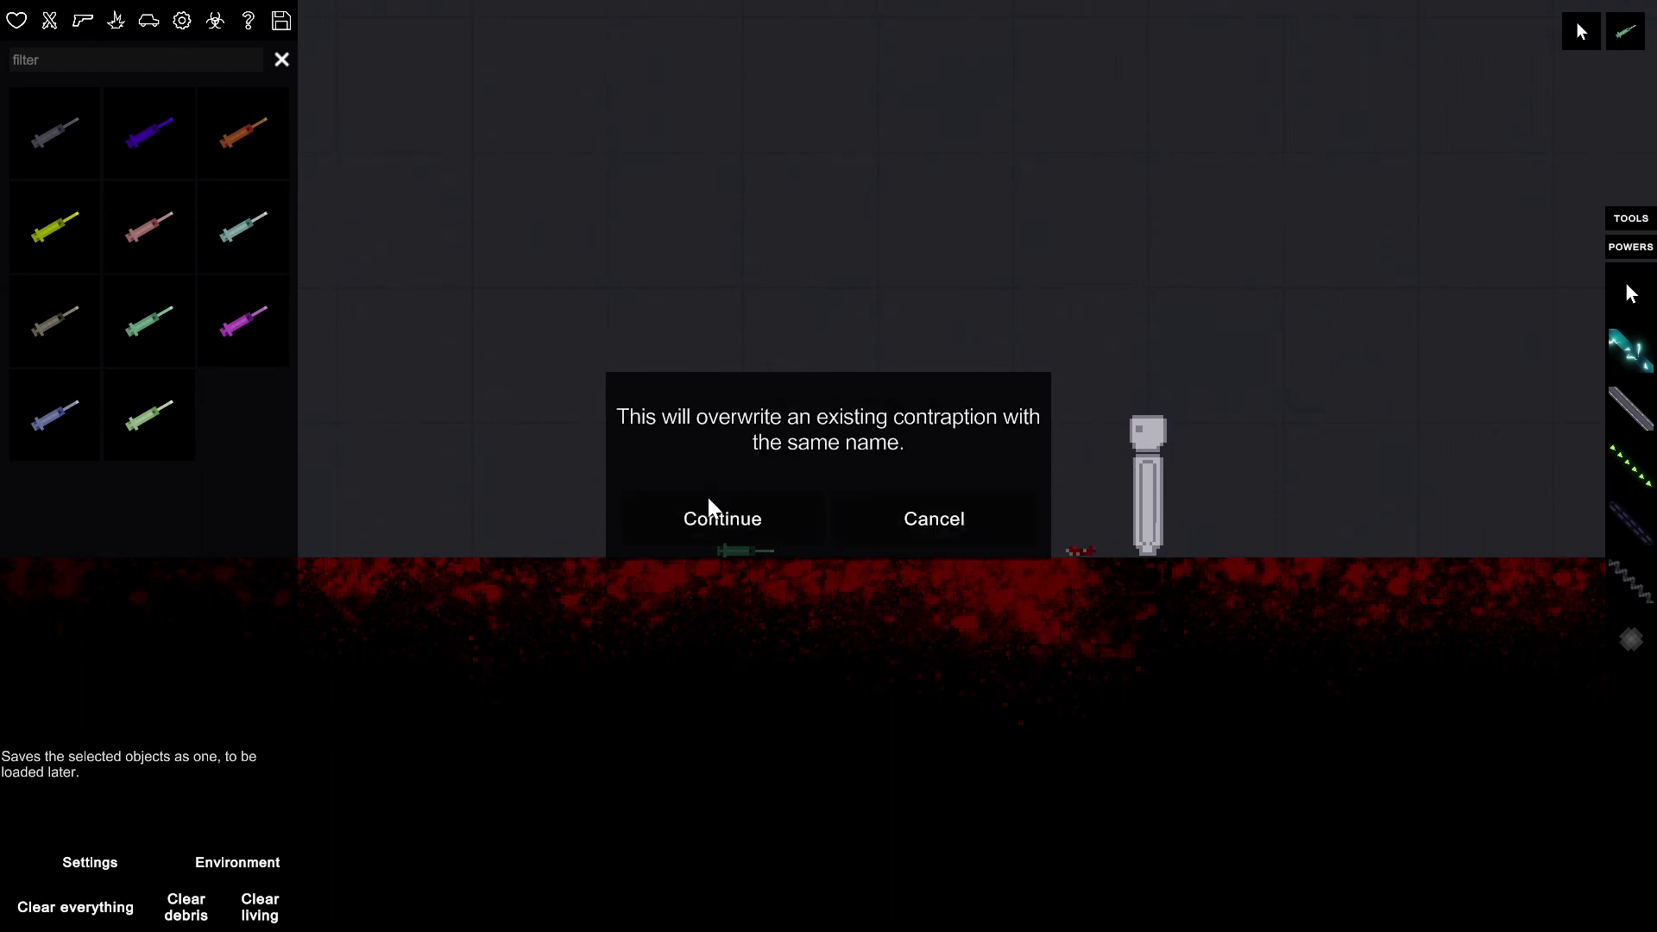
left_click(722, 519)
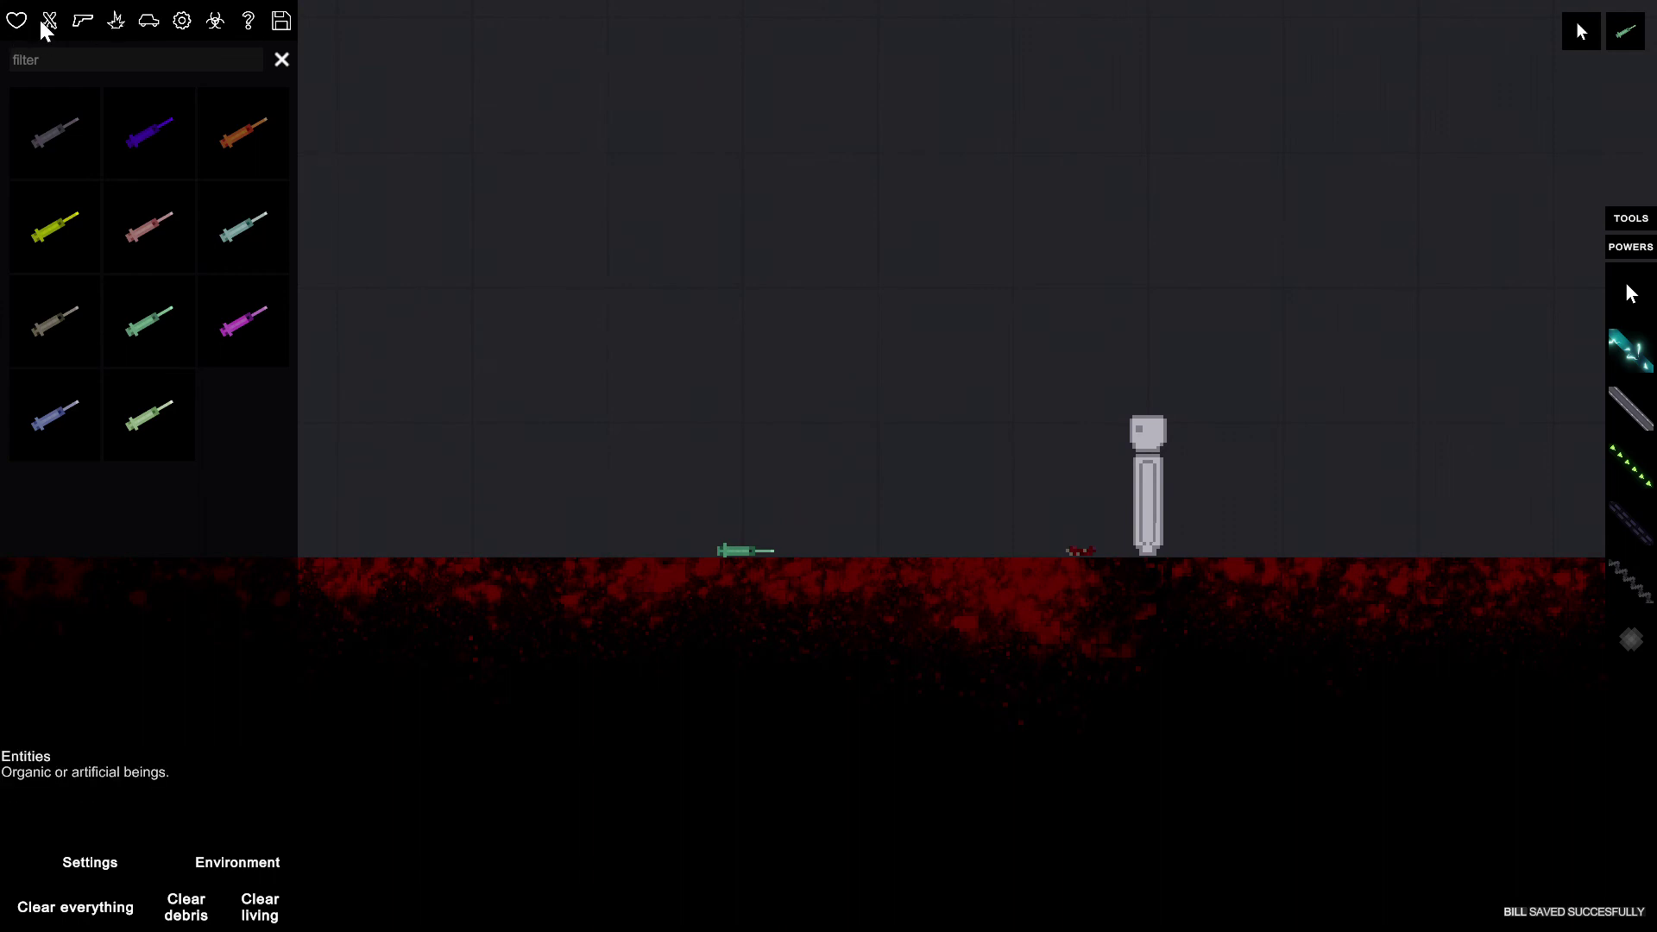
left_click(18, 21)
- Spawn a human on the left and place a red explosive barrel above it
left_click(67, 118)
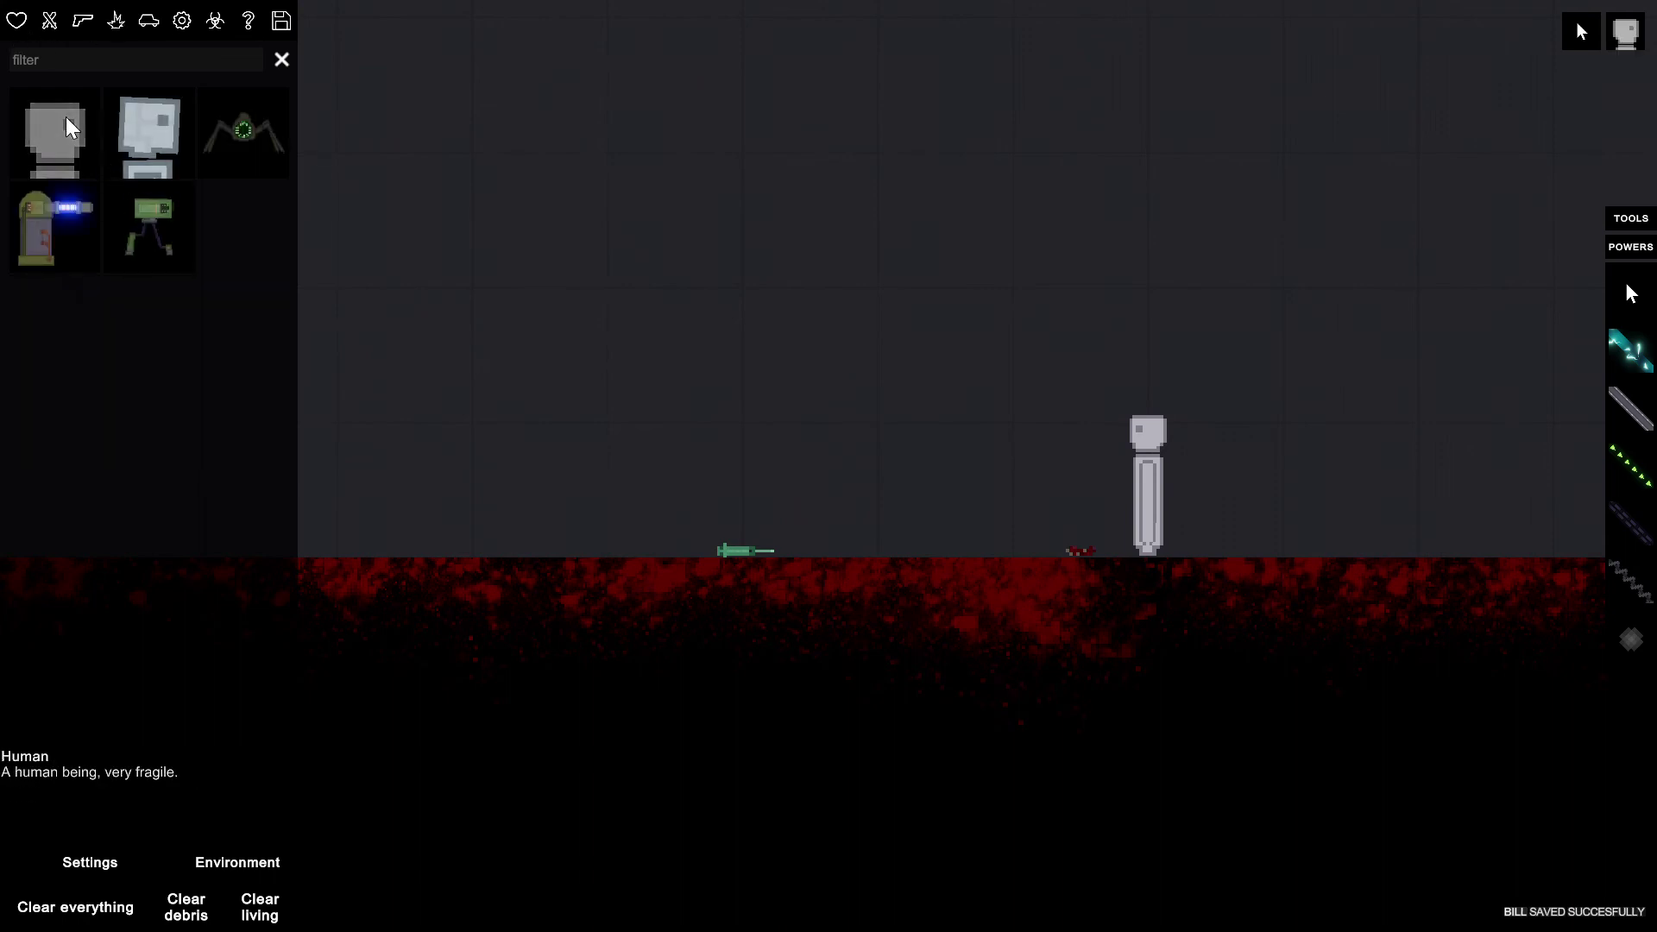
left_click(469, 307)
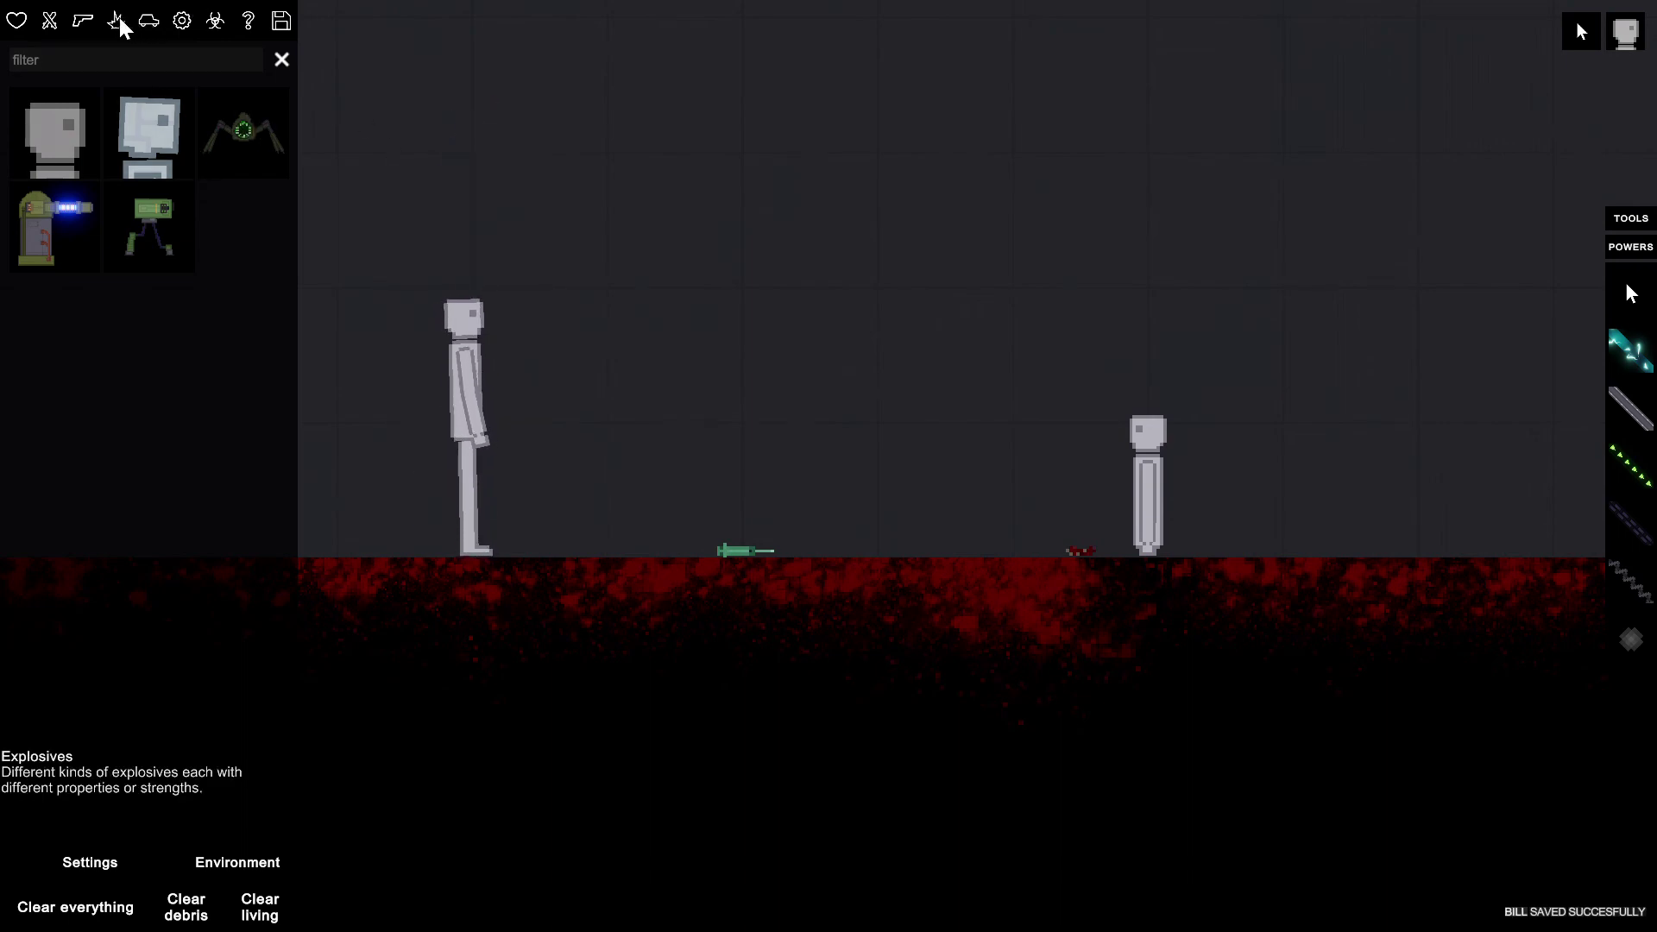
left_click(148, 22)
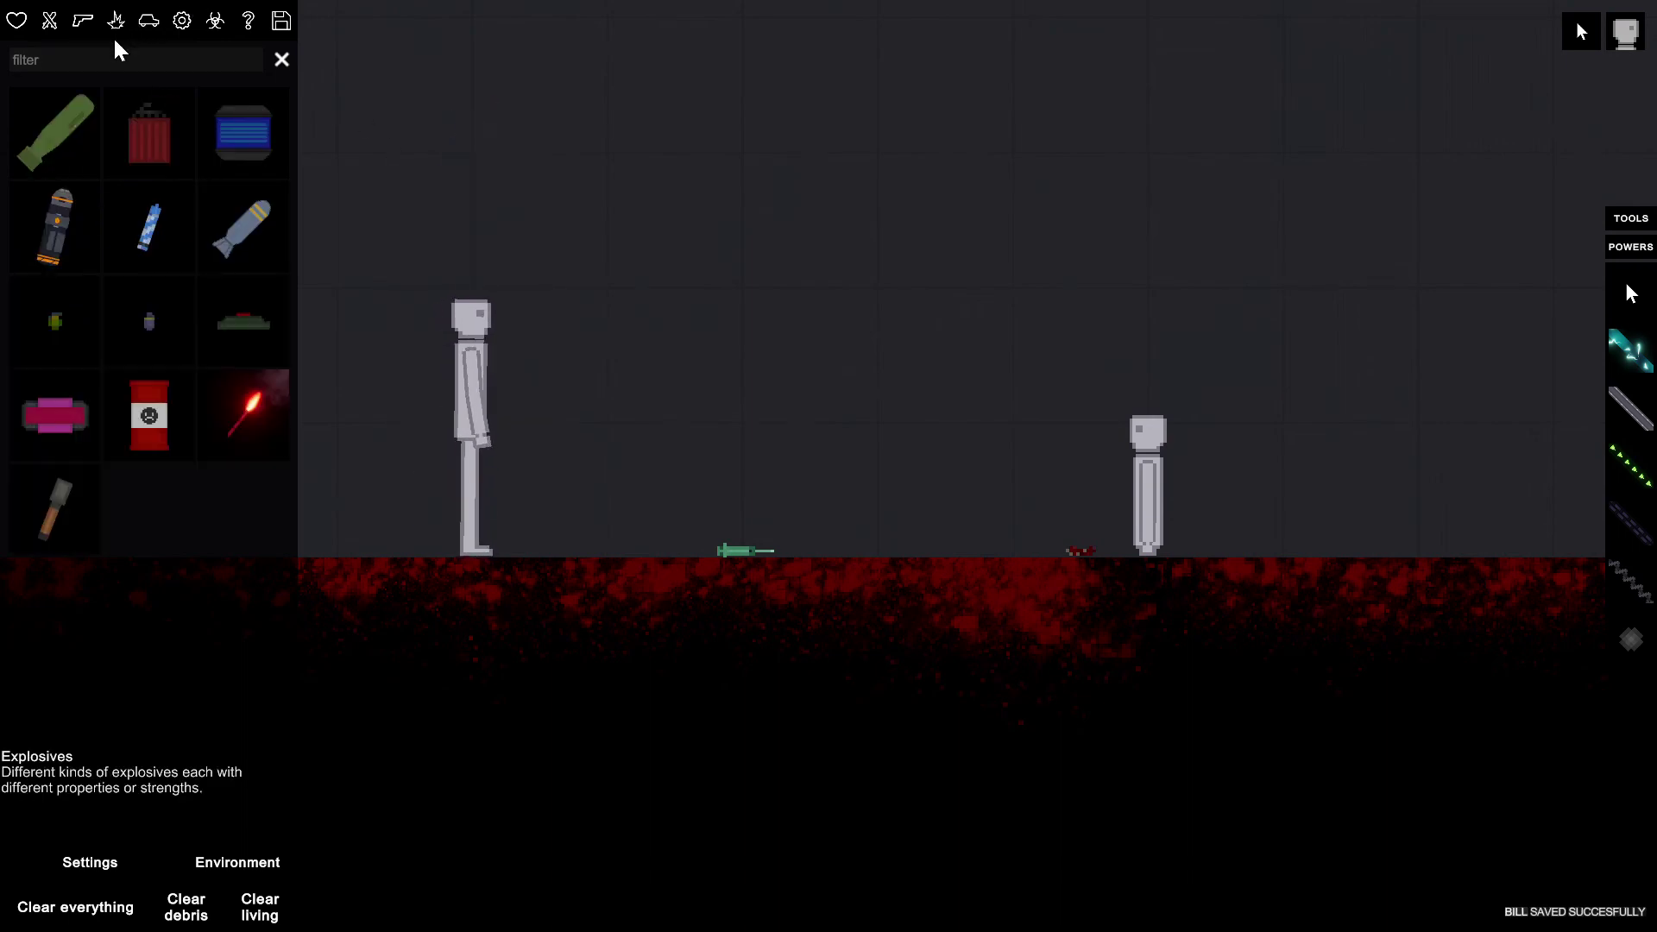
left_click(149, 415)
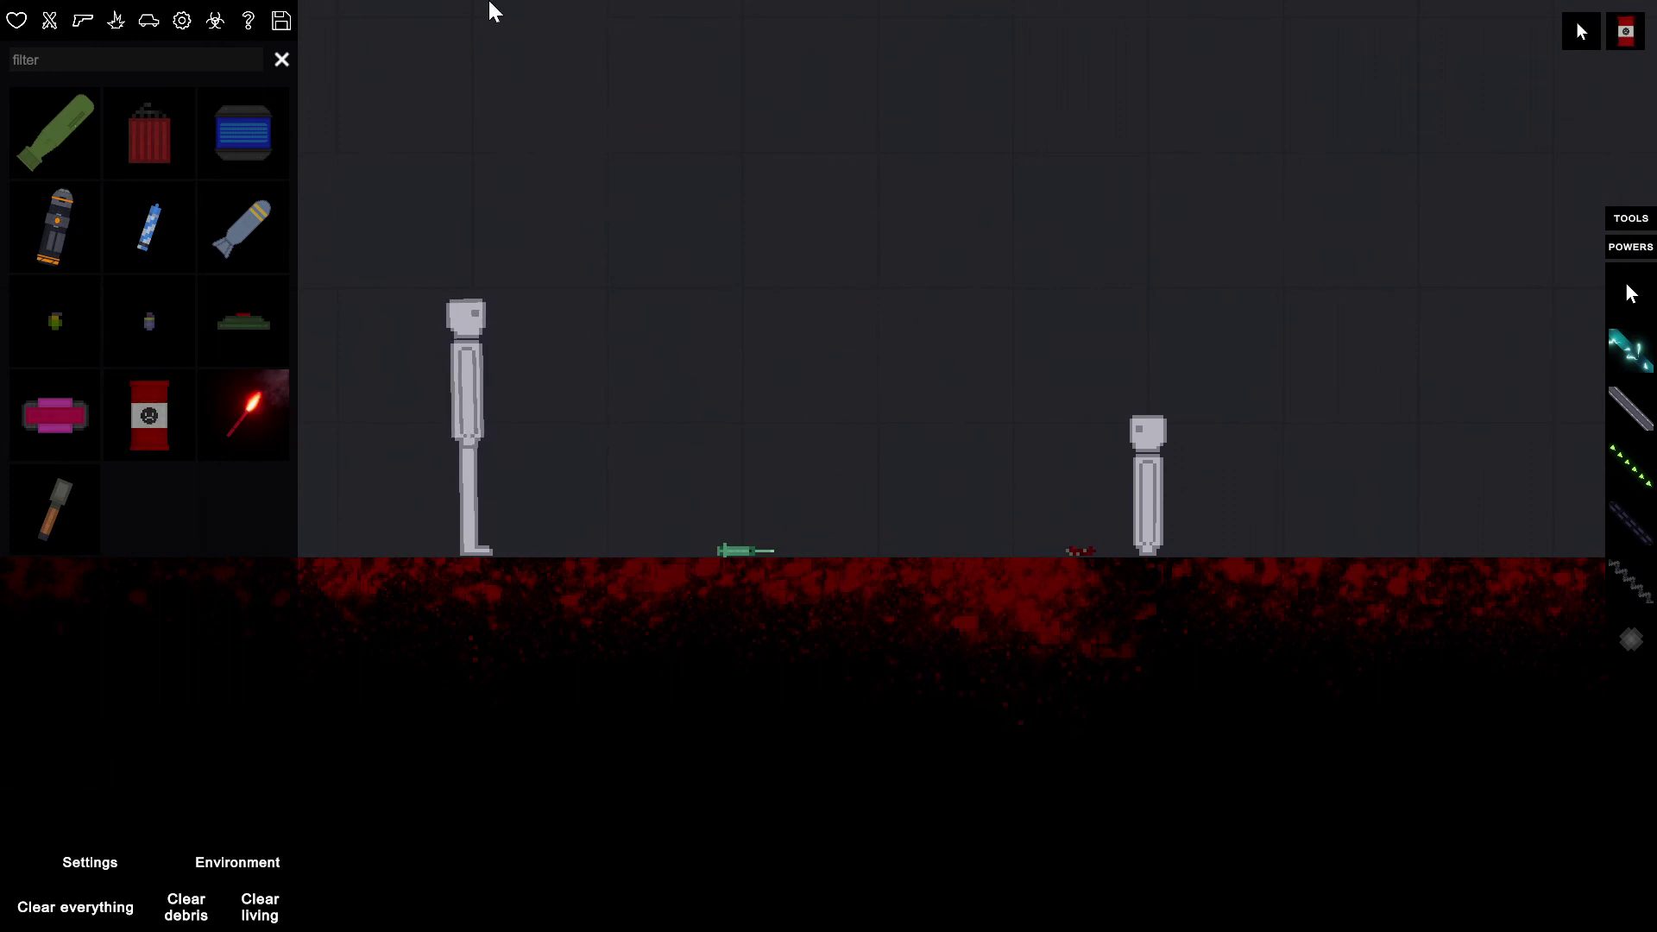
scroll(475, 6, "down", 2)
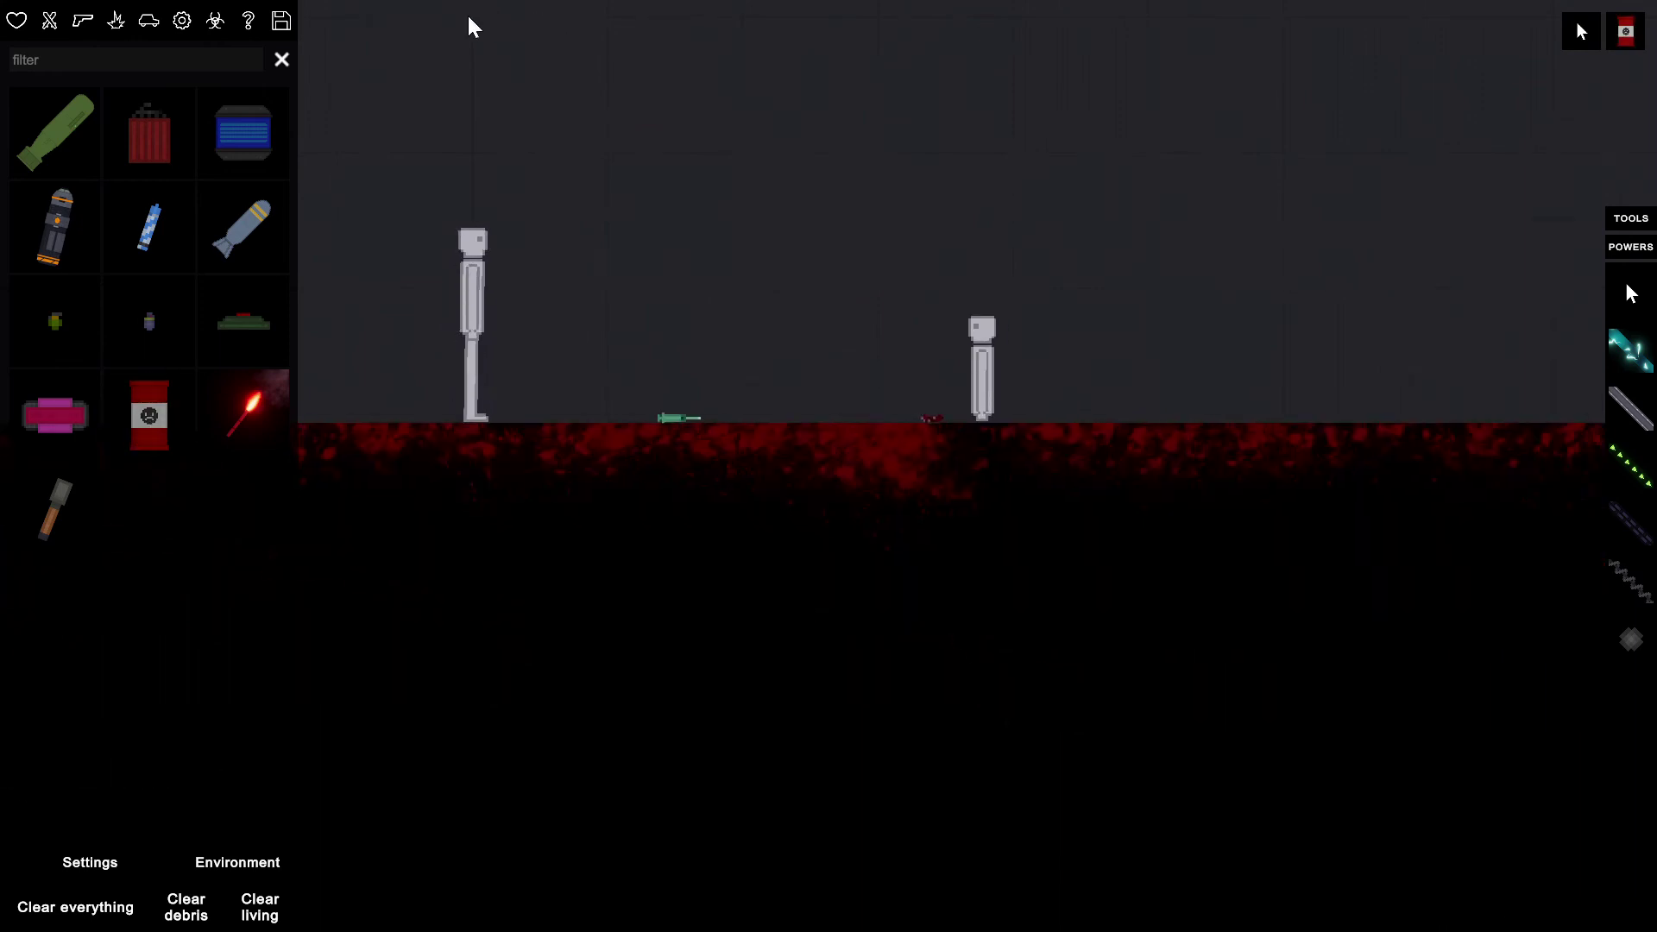
left_click(476, 51)
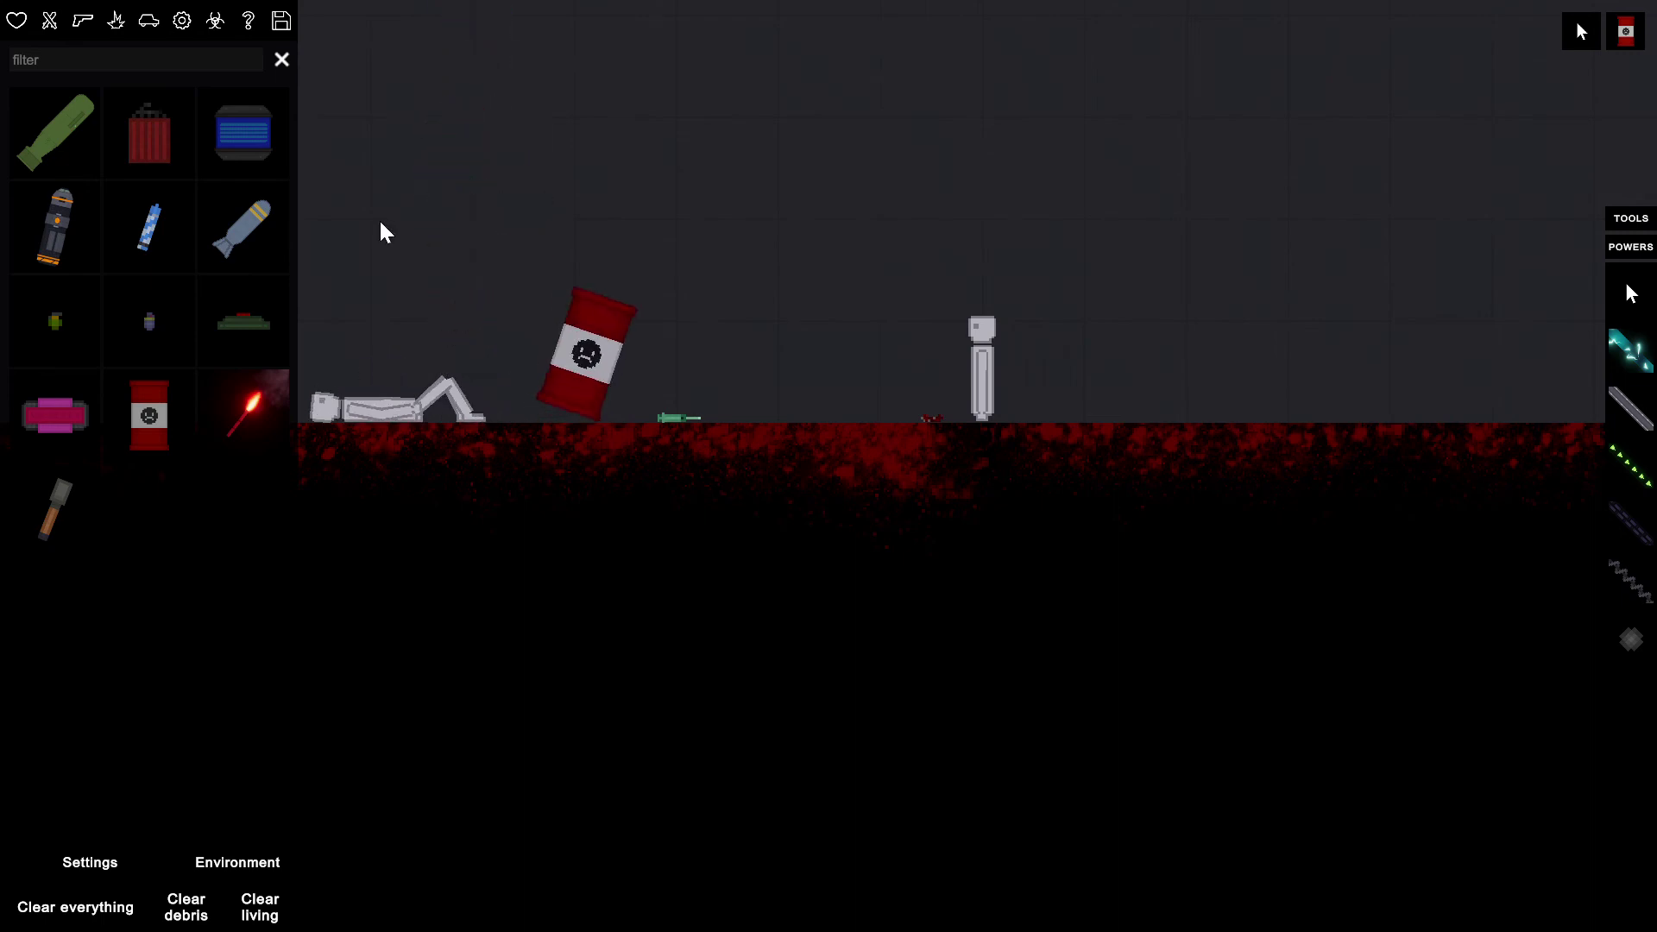
- With detail view on, drag the standing ragdoll far right and select the barrel
key("Tab")
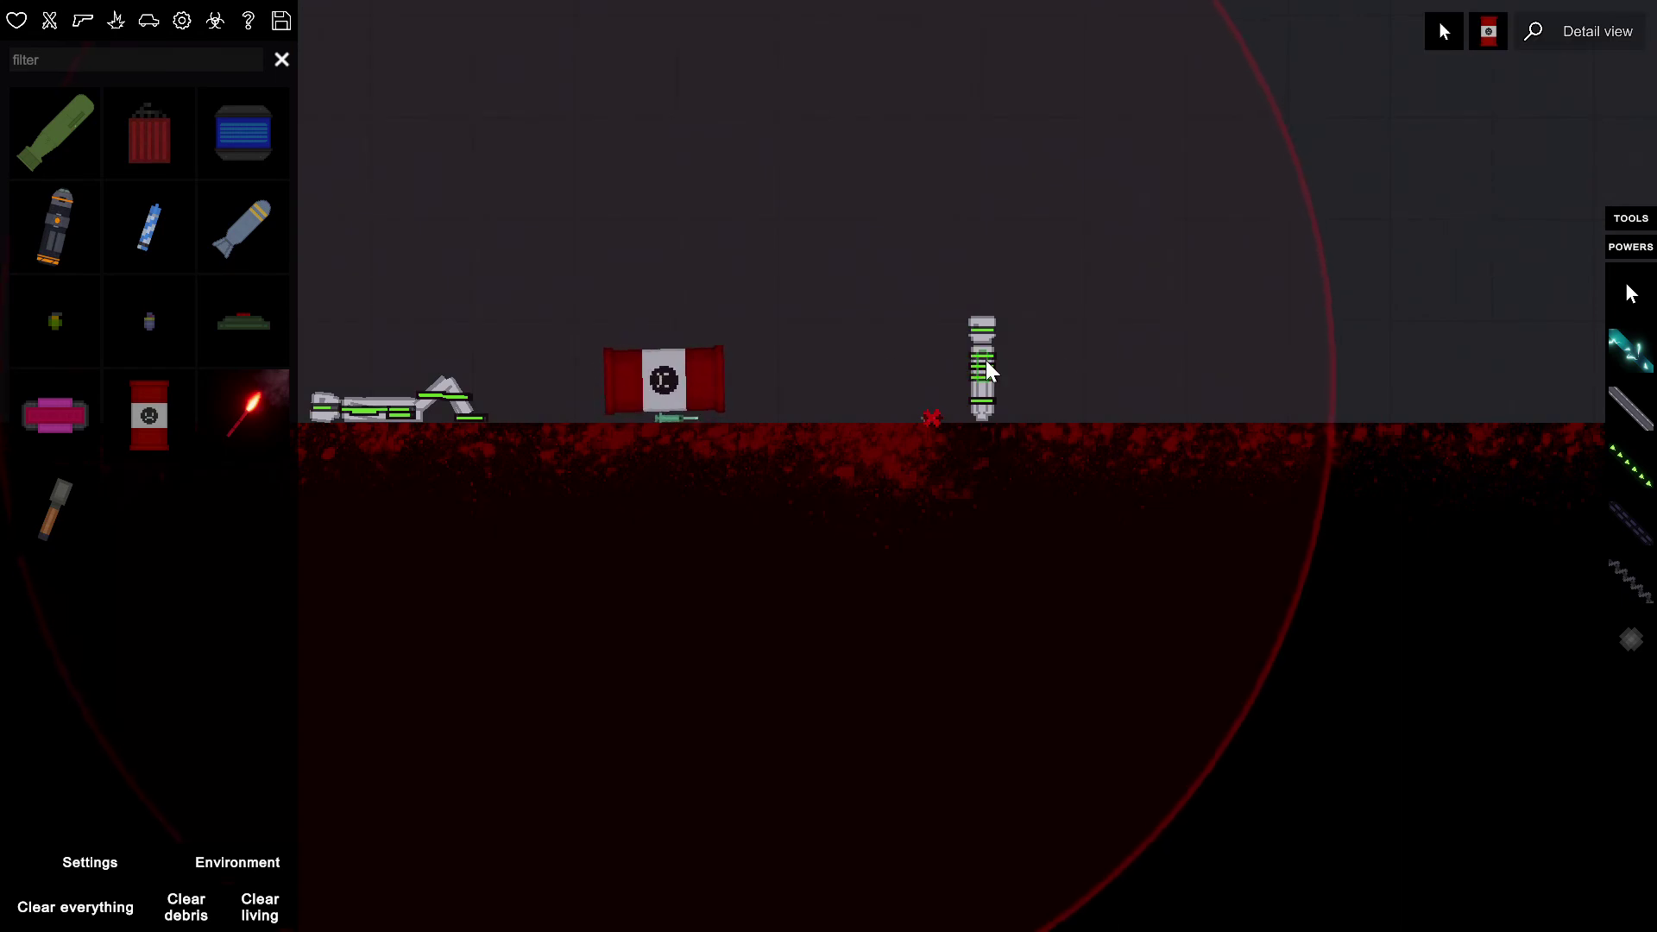
left_click_drag(985, 360, 1406, 330)
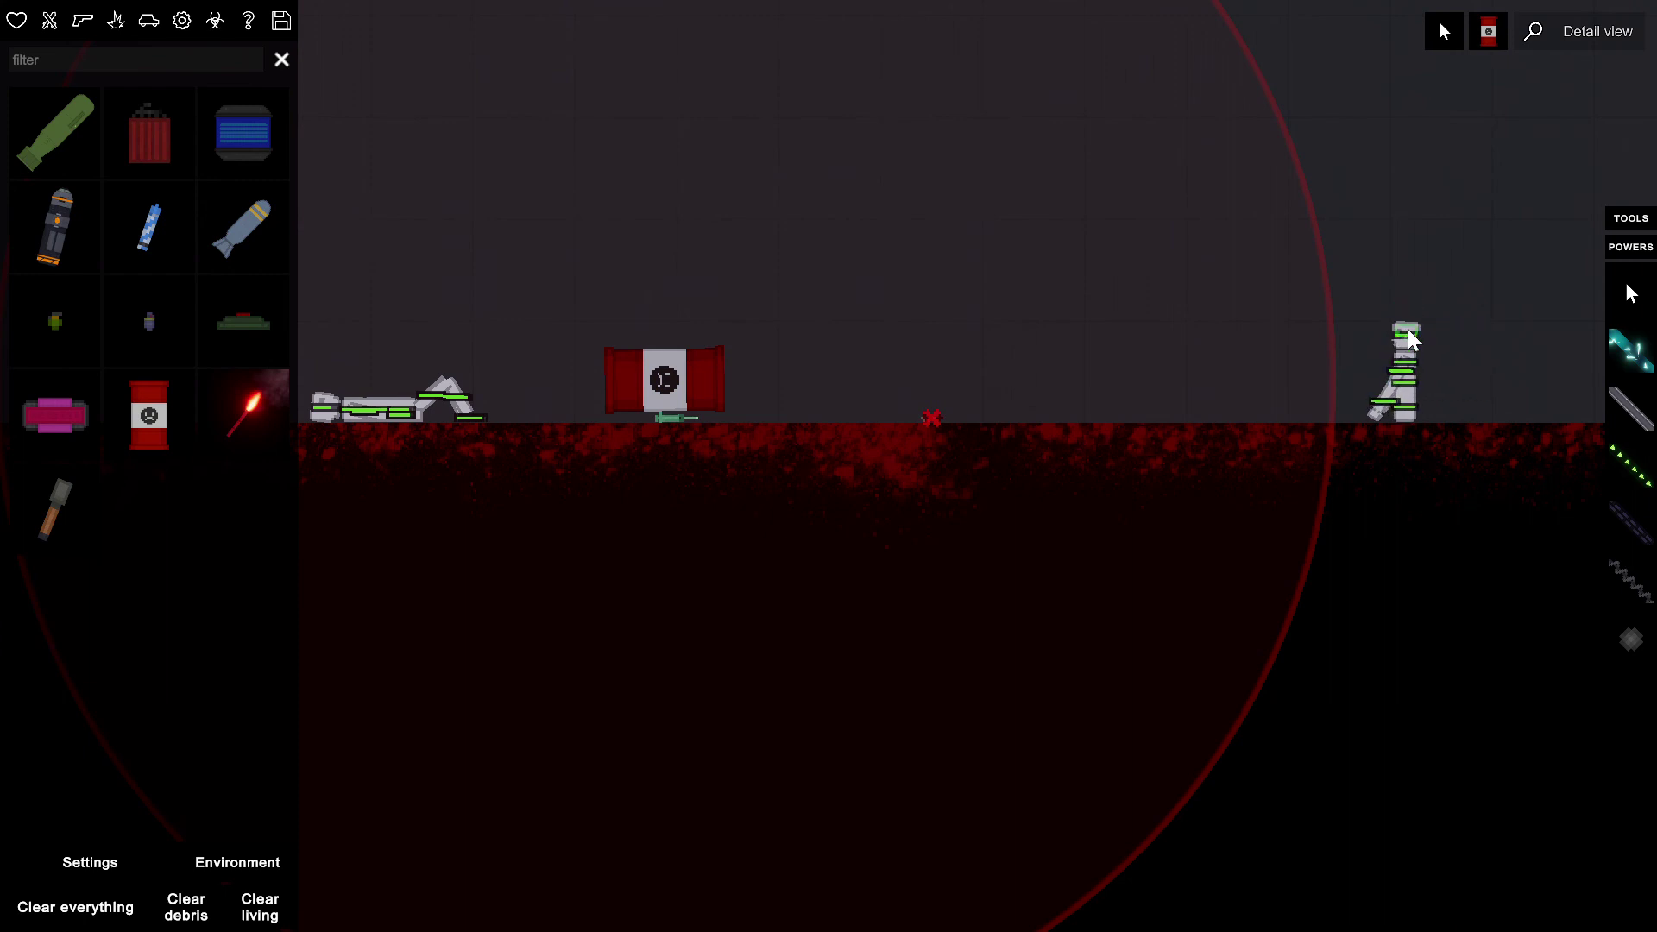
left_click(661, 388)
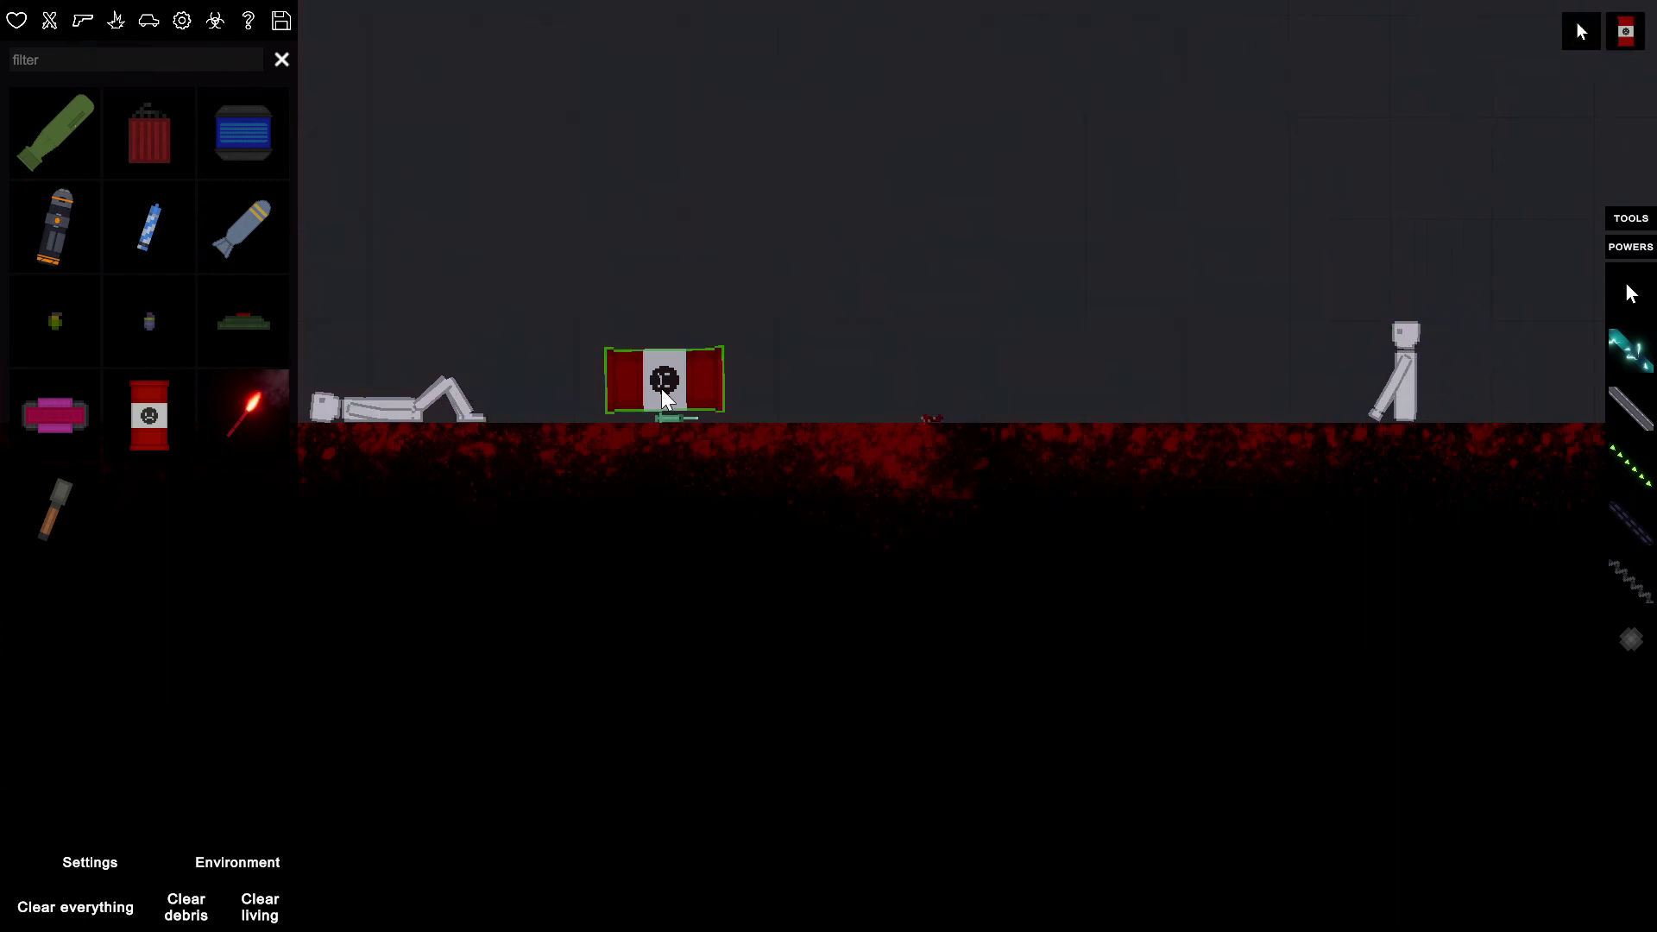
- Tip the red barrel left, ignite it, and pause once the ragdoll burns
left_click_drag(660, 388, 628, 374)
right_click(628, 374)
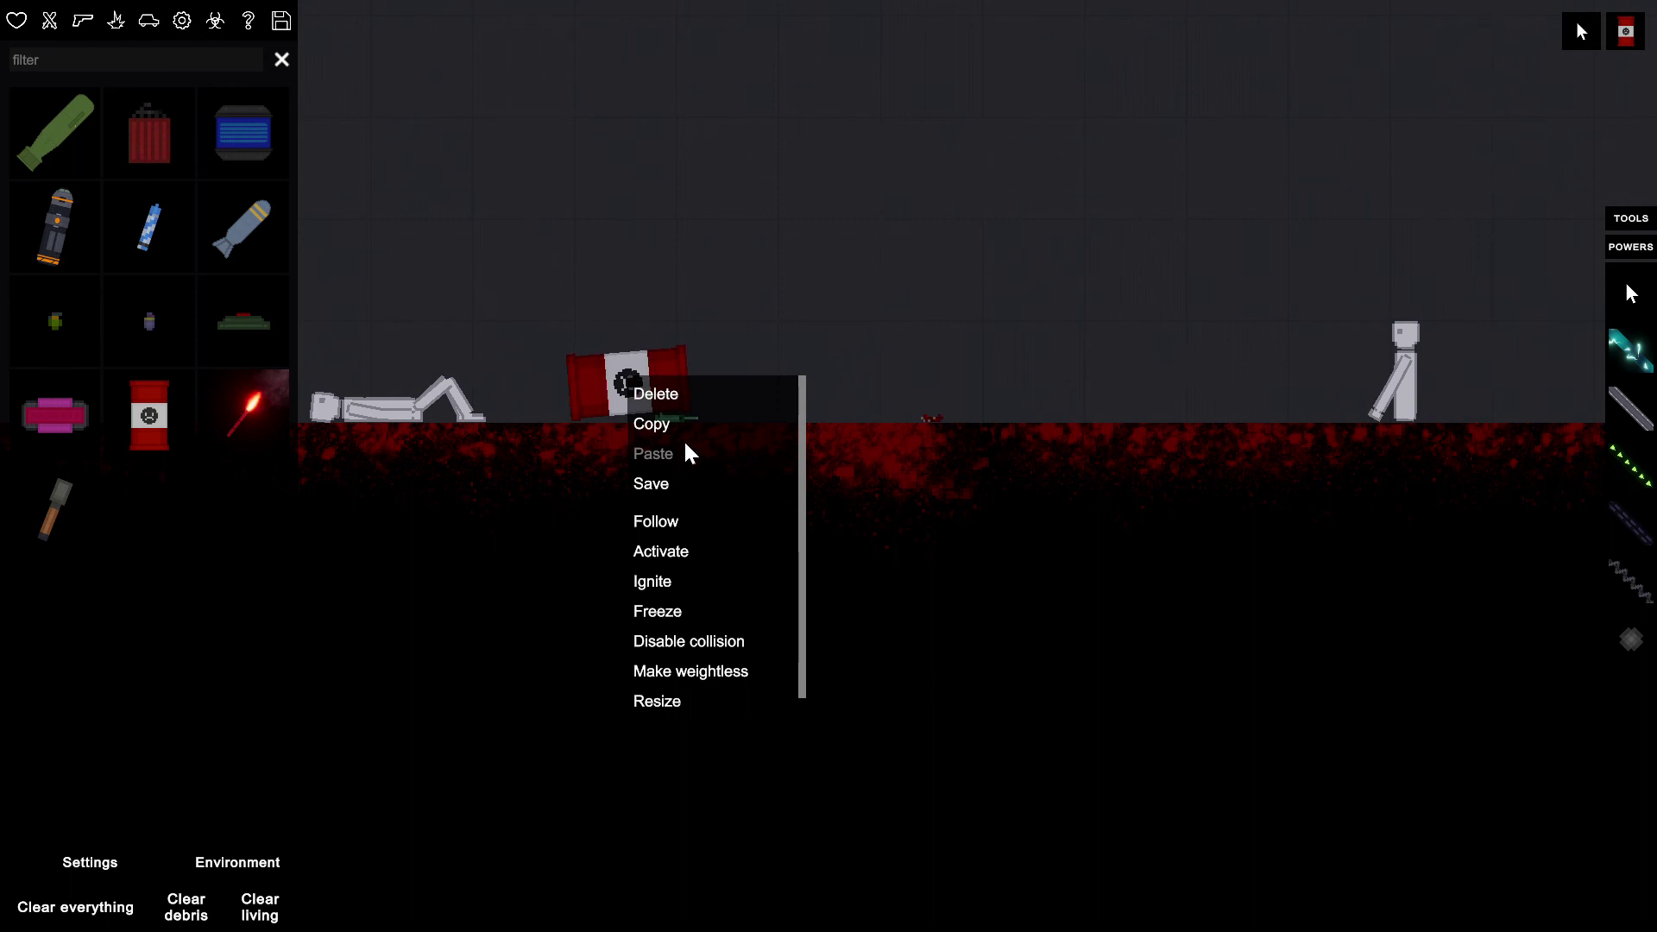
left_click(671, 584)
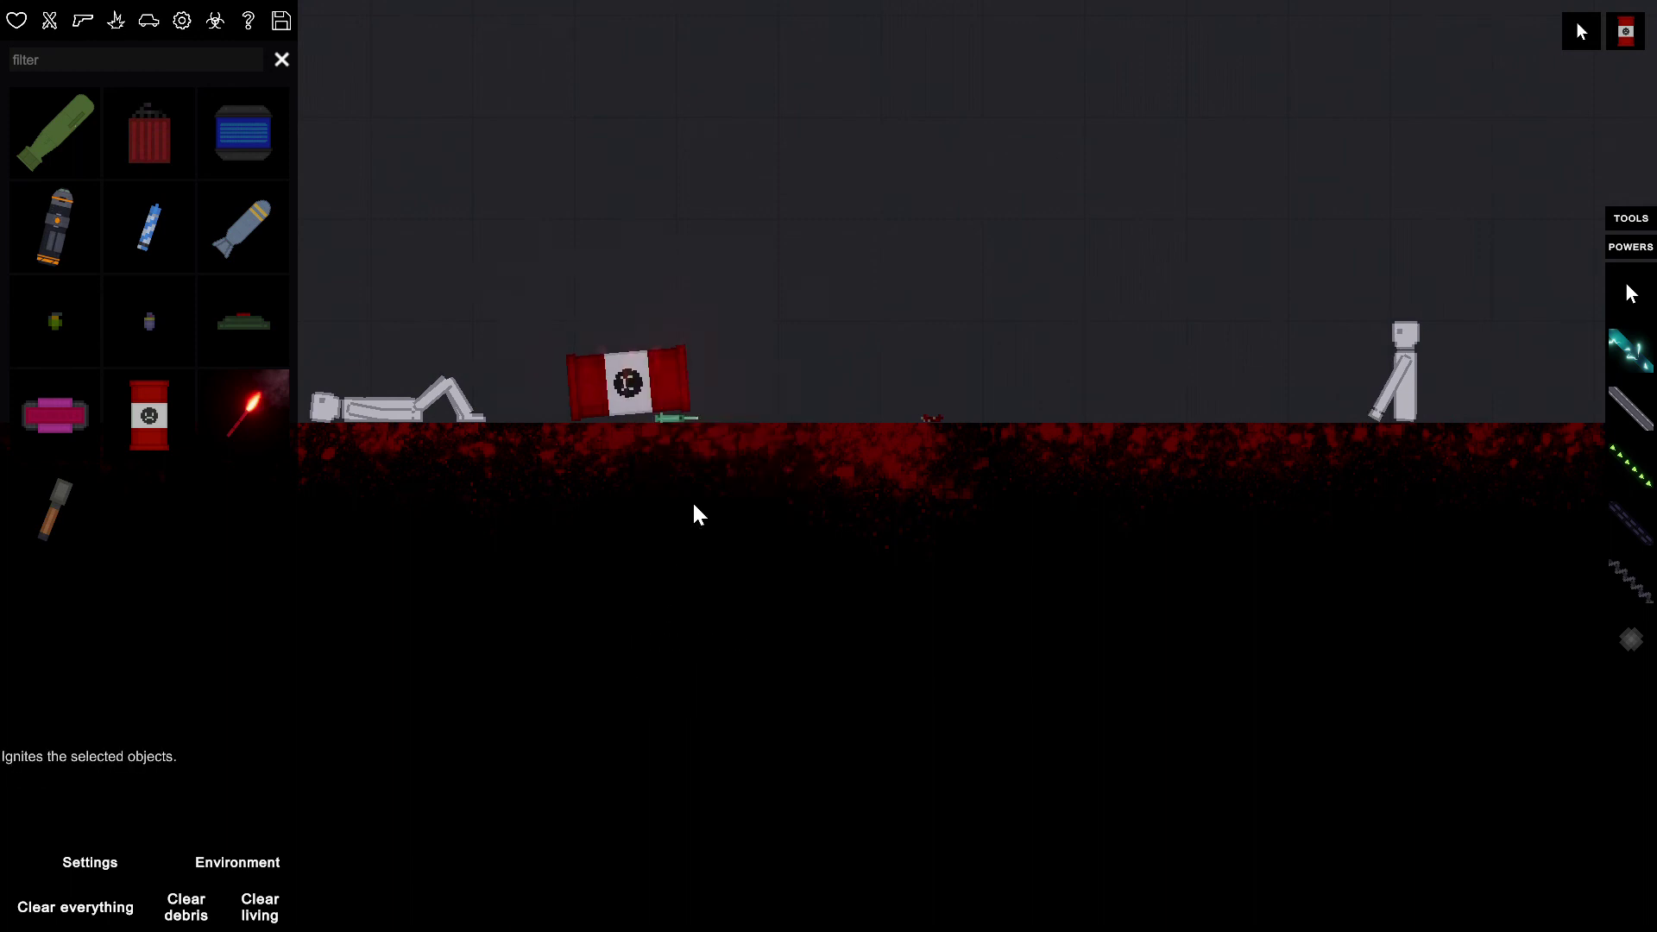
scroll(692, 499, "down", 2)
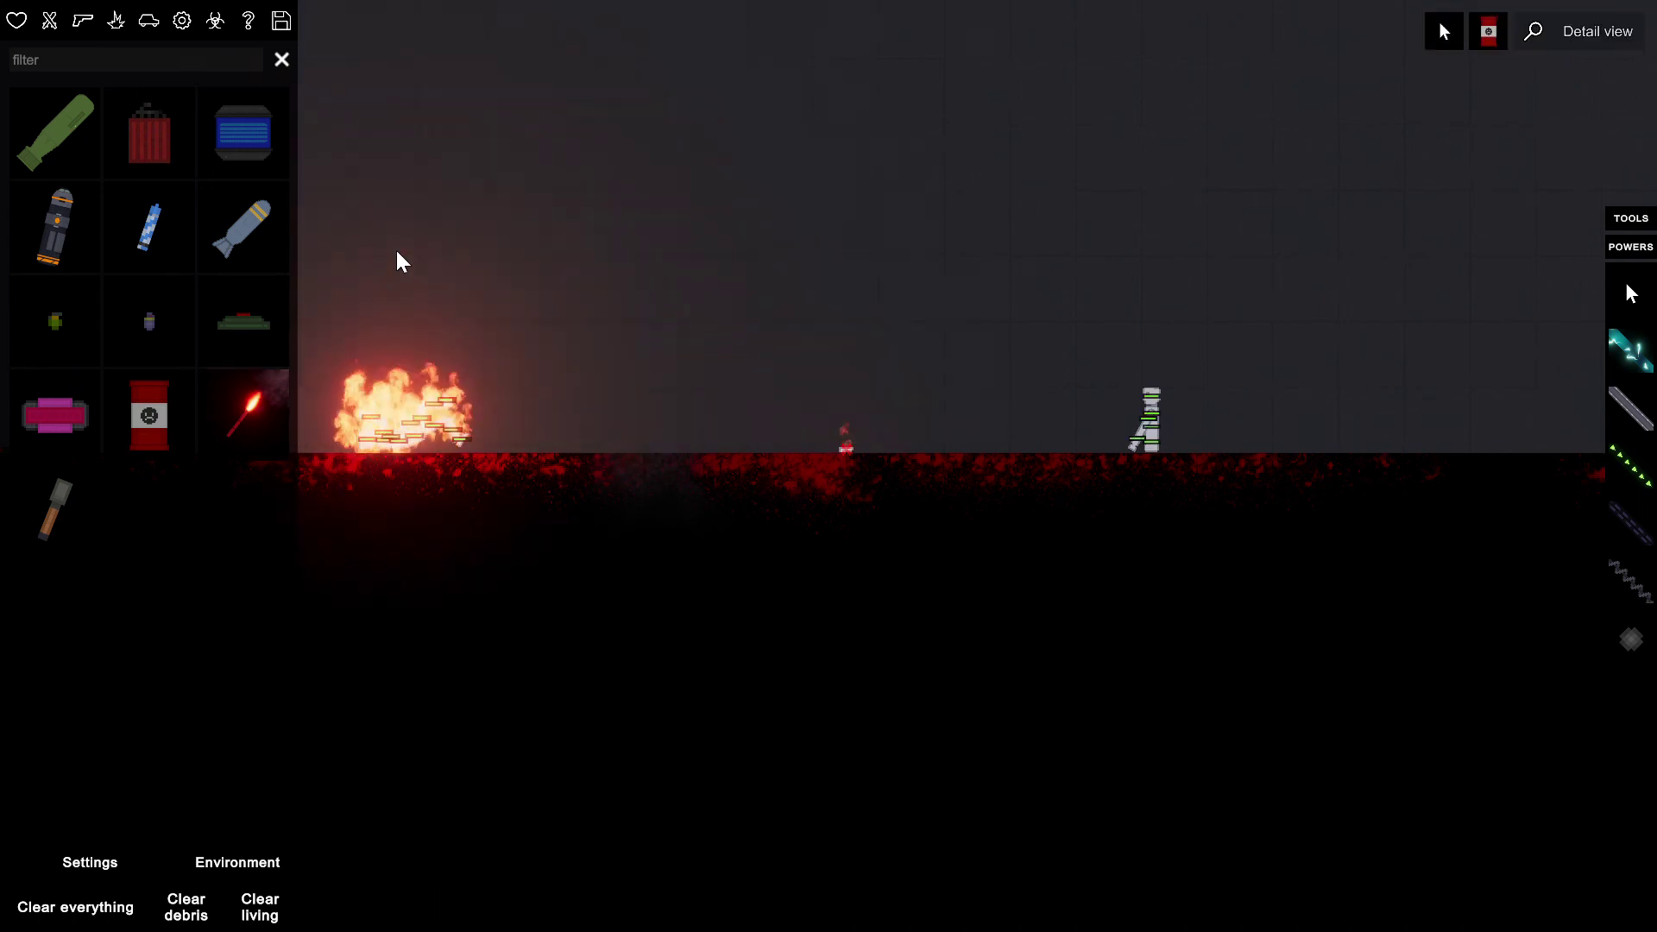
key("space")
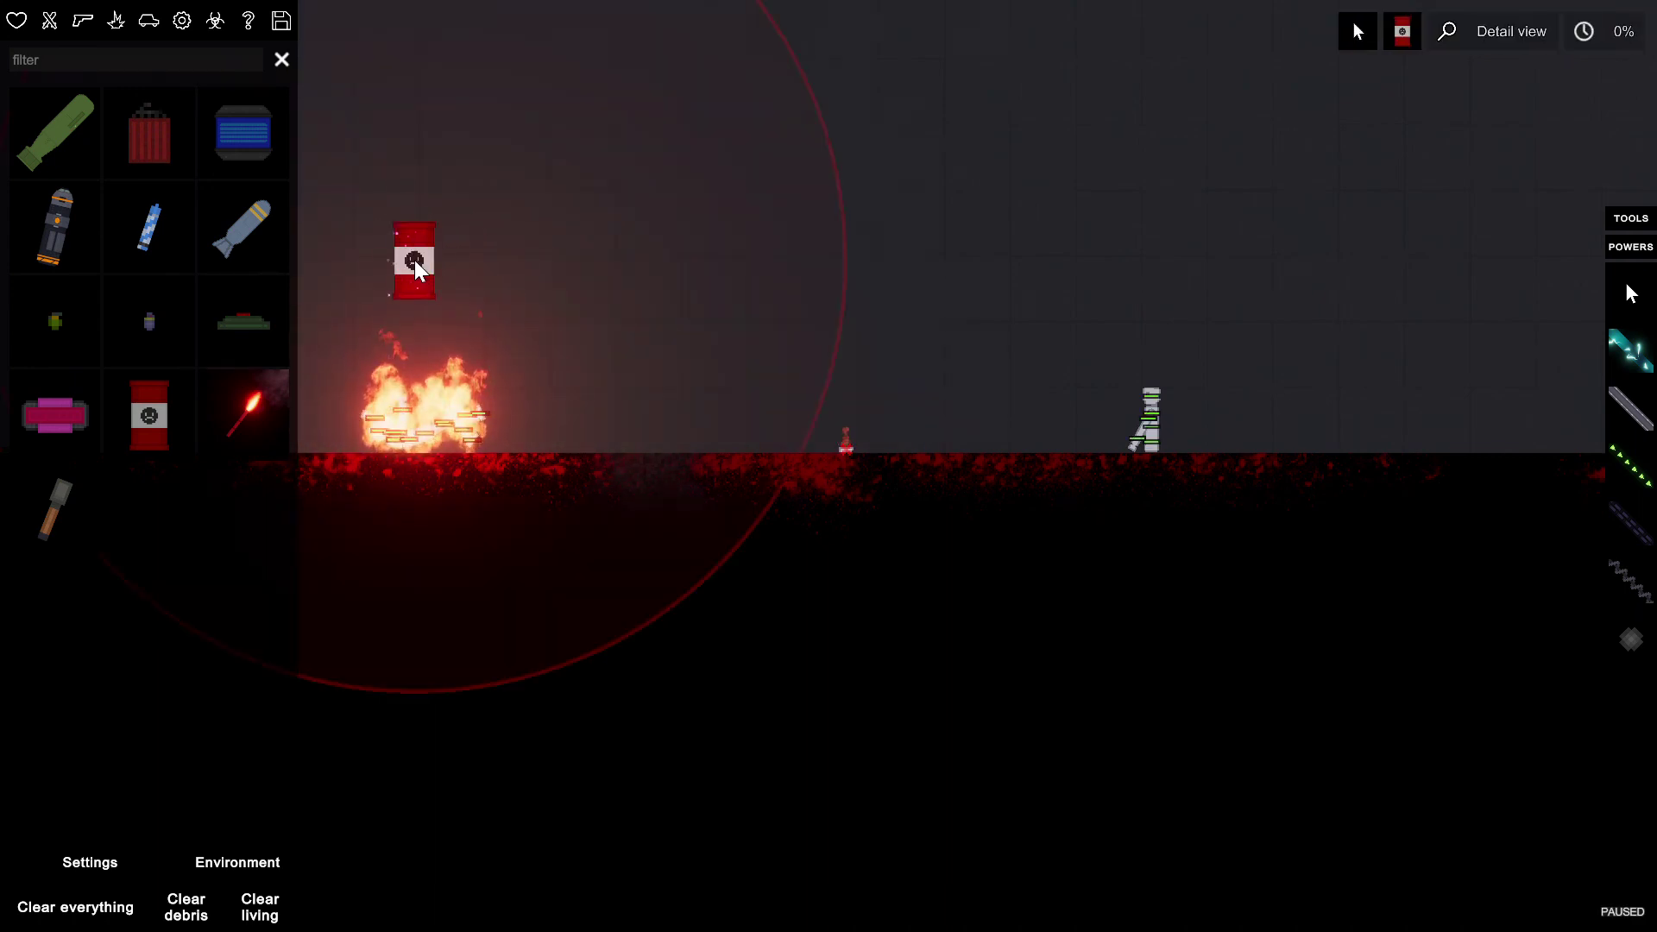
- Drop a second red barrel into the flames and ignite it
left_click_drag(414, 261, 423, 397)
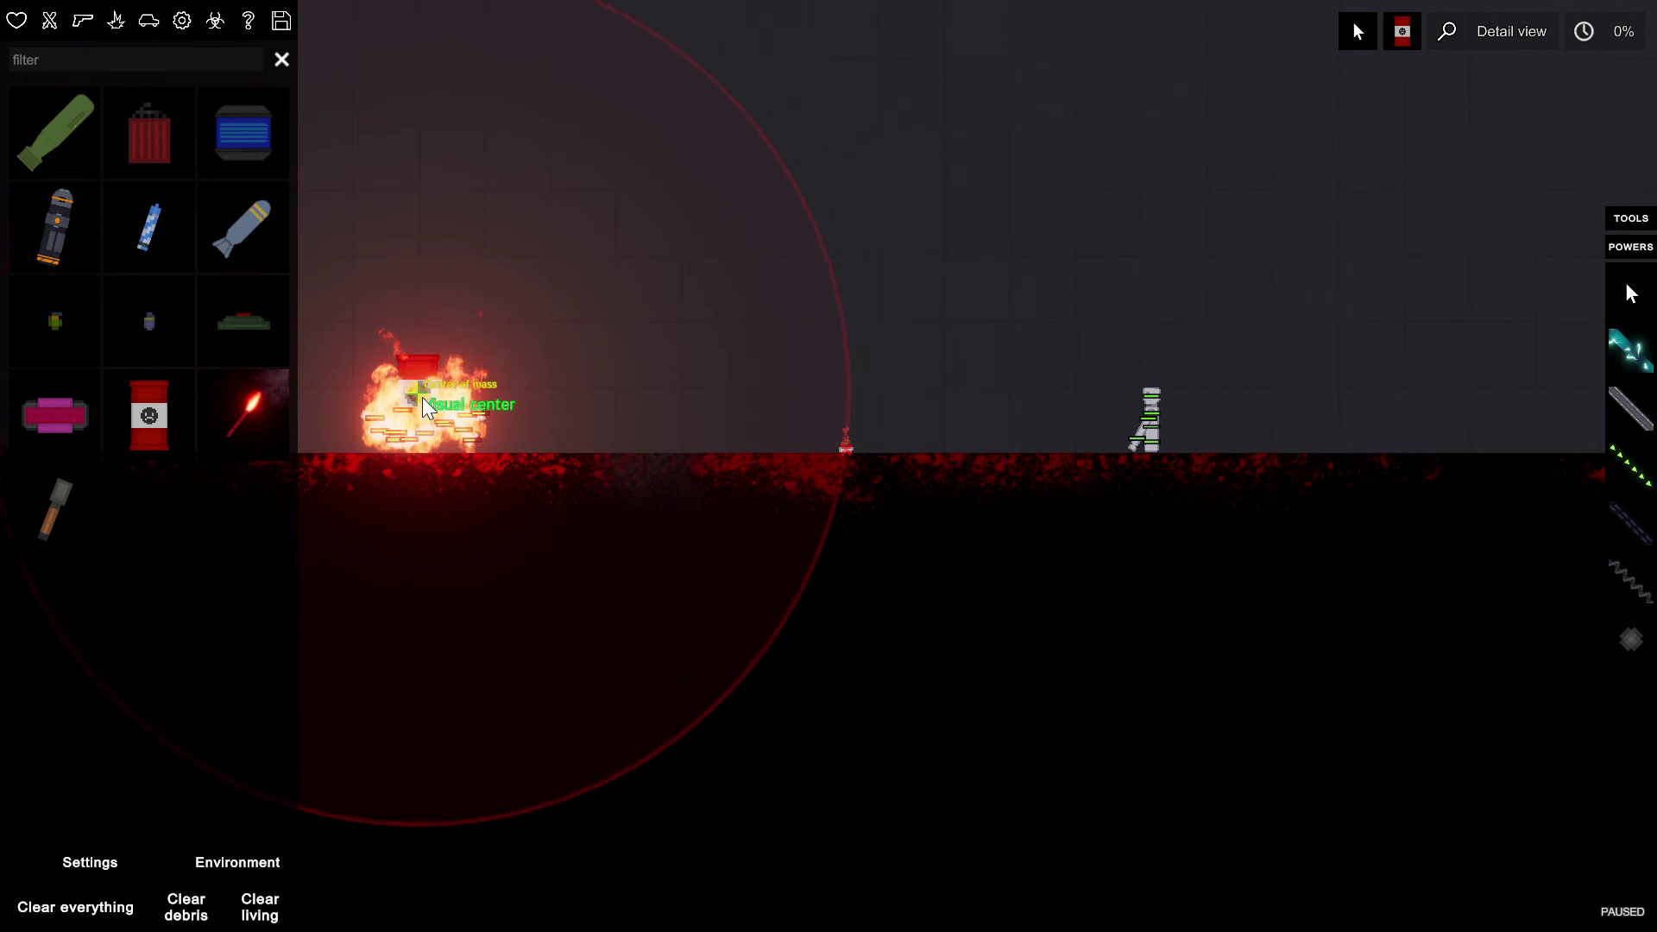
key("space")
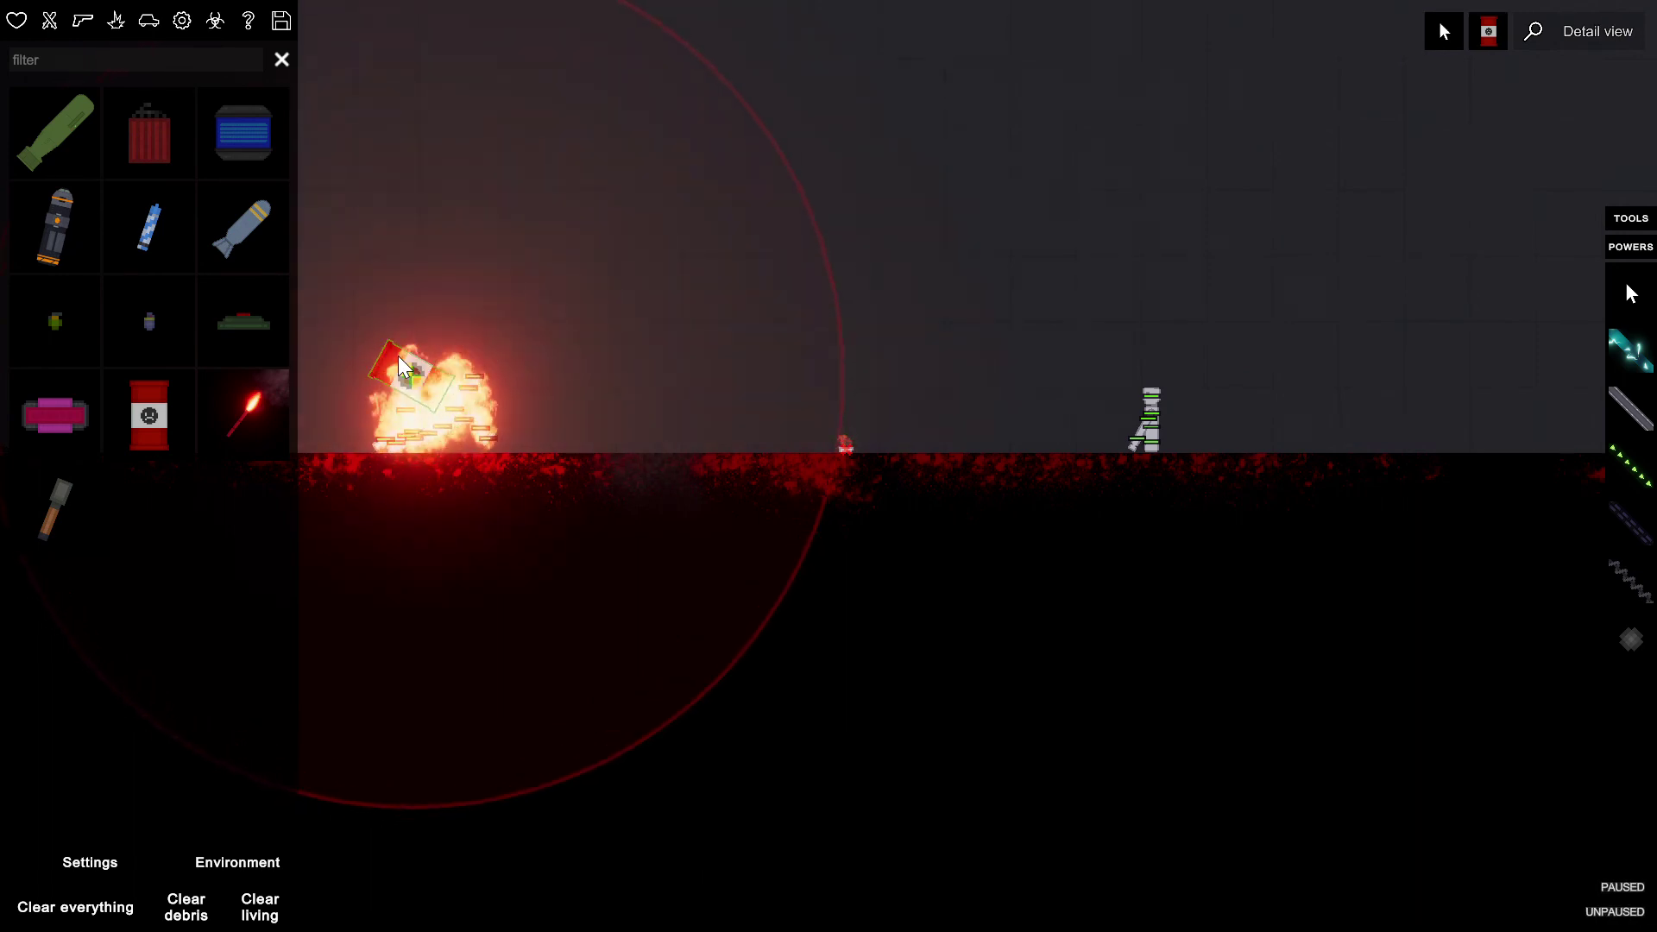
left_click_drag(430, 366, 441, 373)
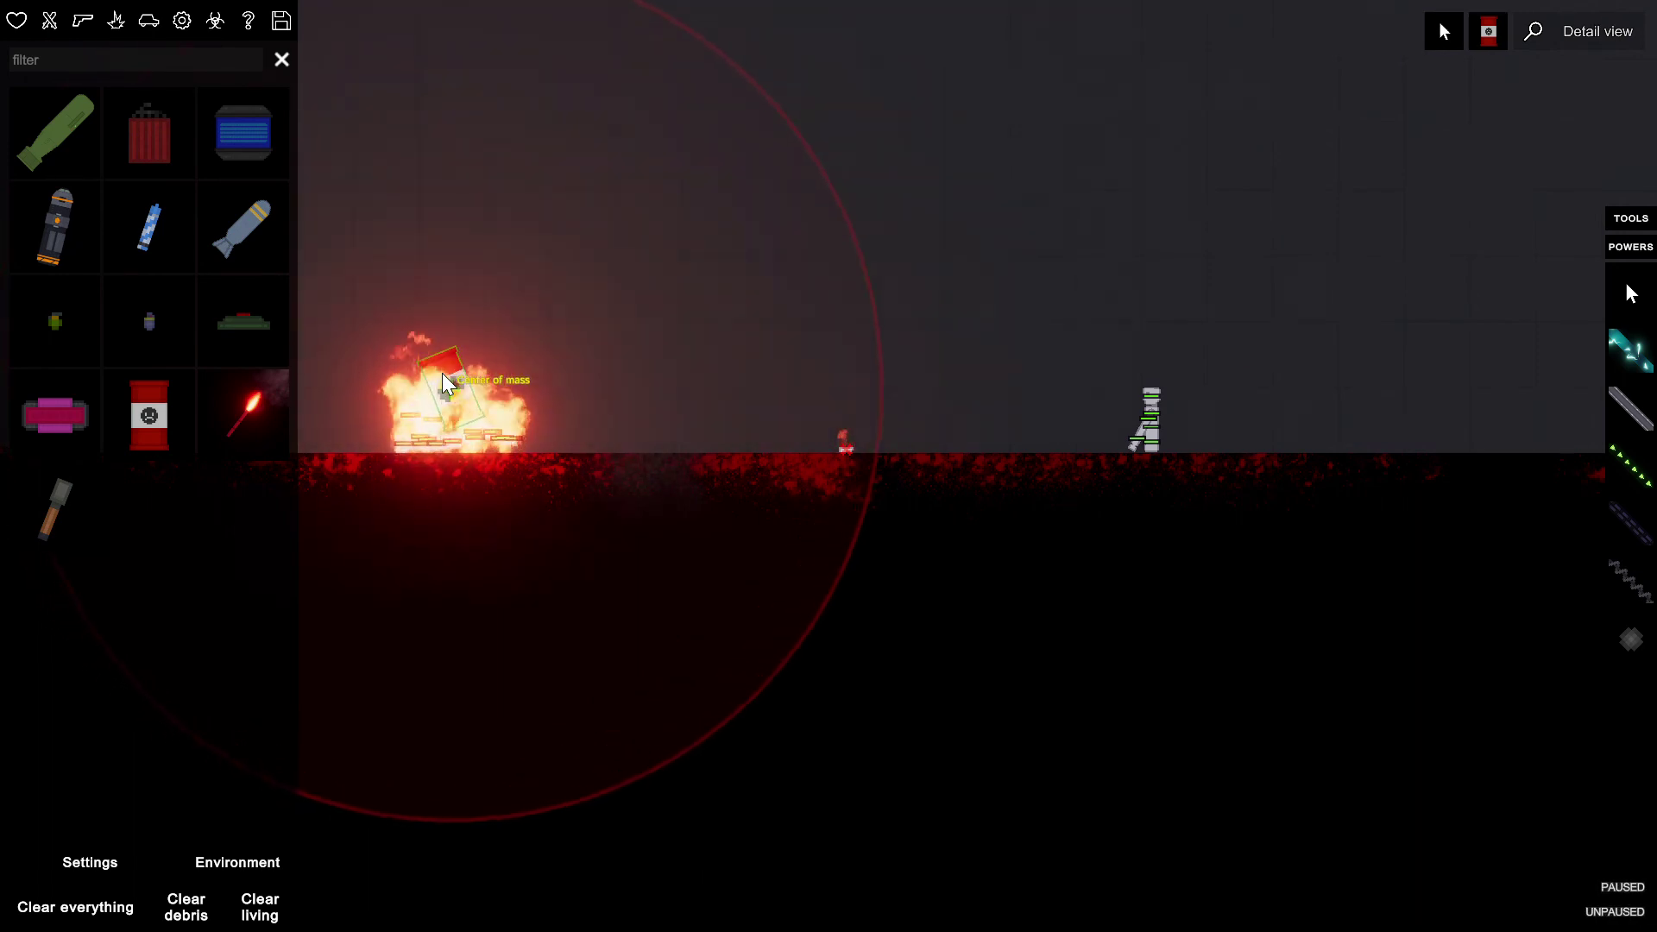
right_click(442, 372)
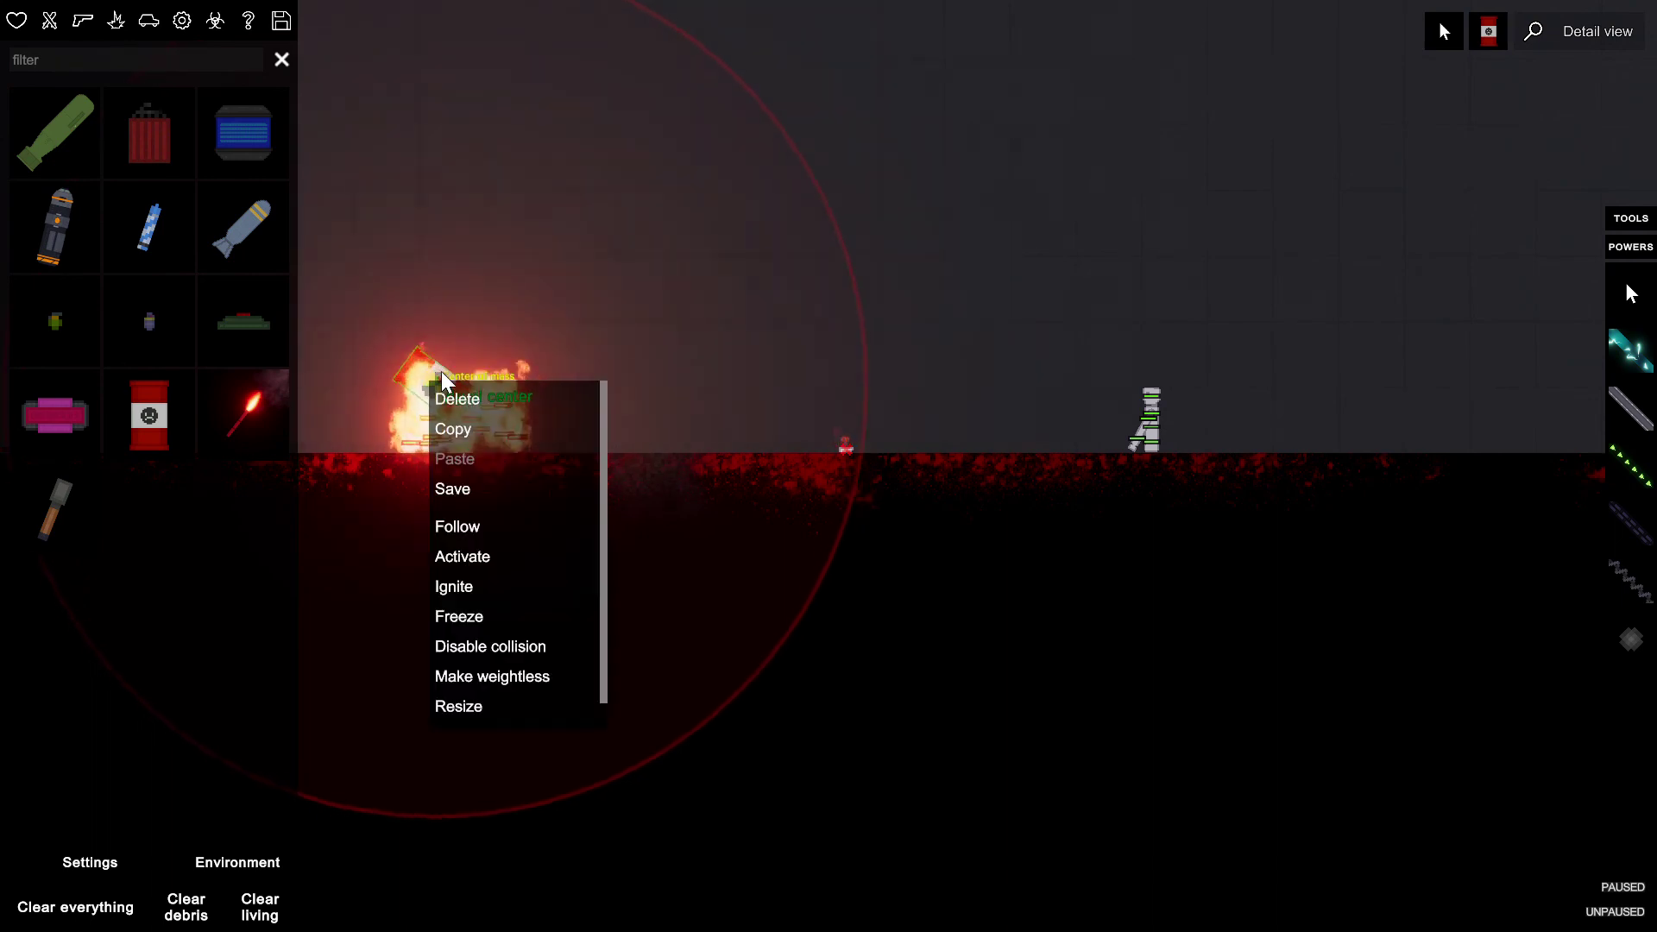
left_click(464, 587)
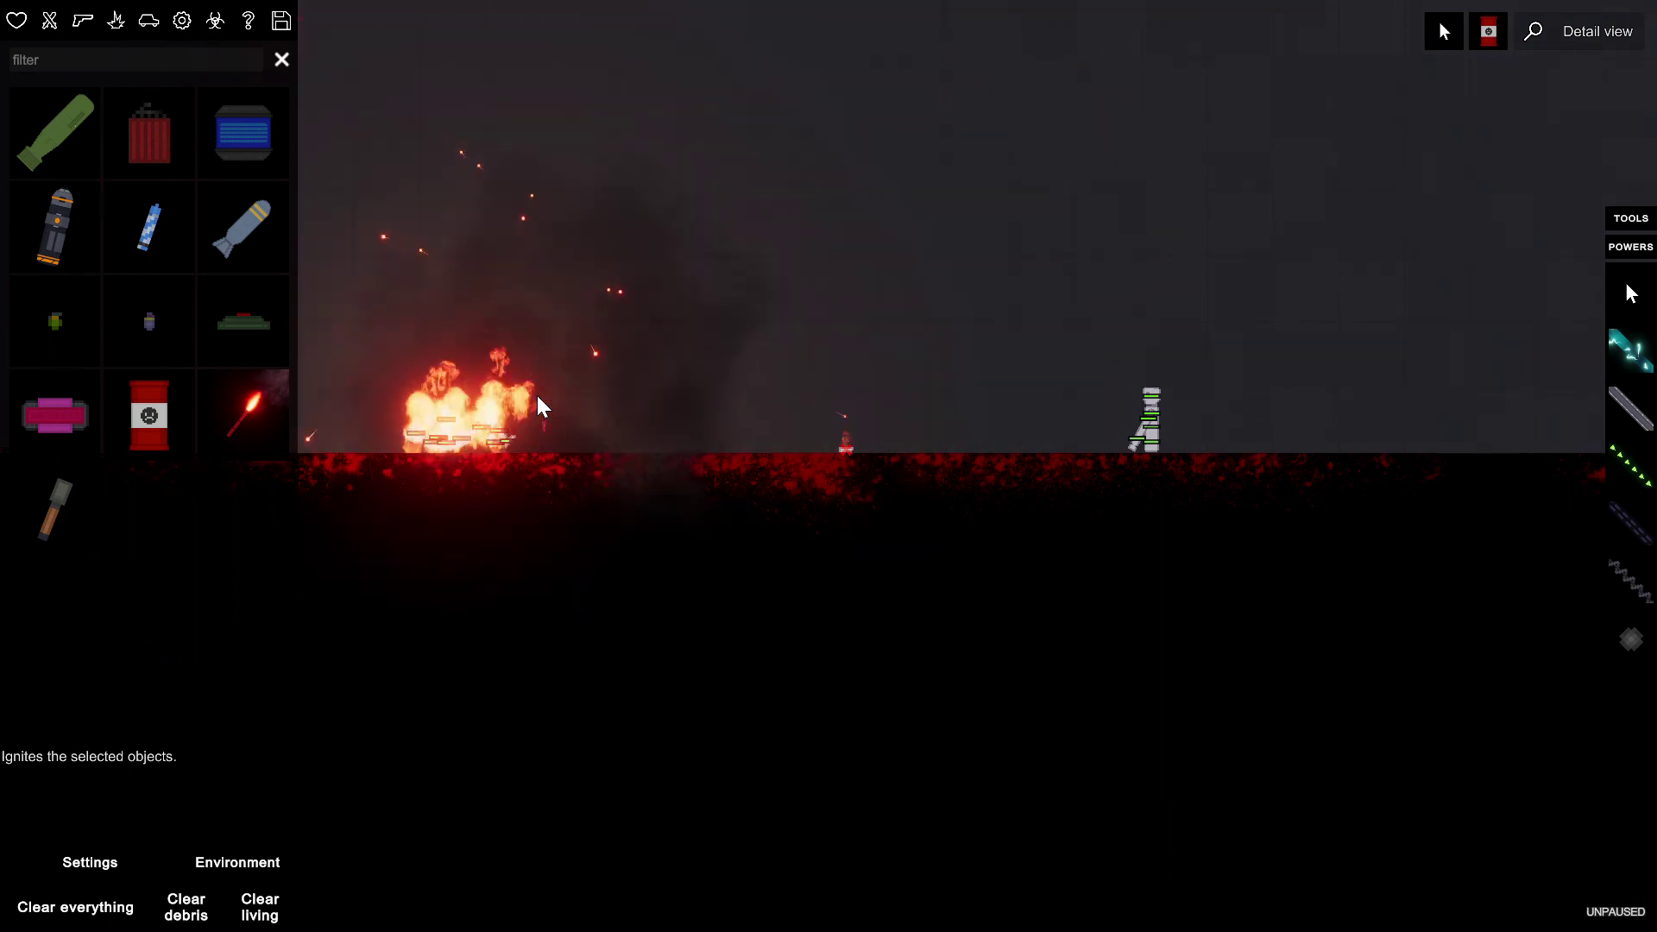
scroll(536, 391, "up", 5)
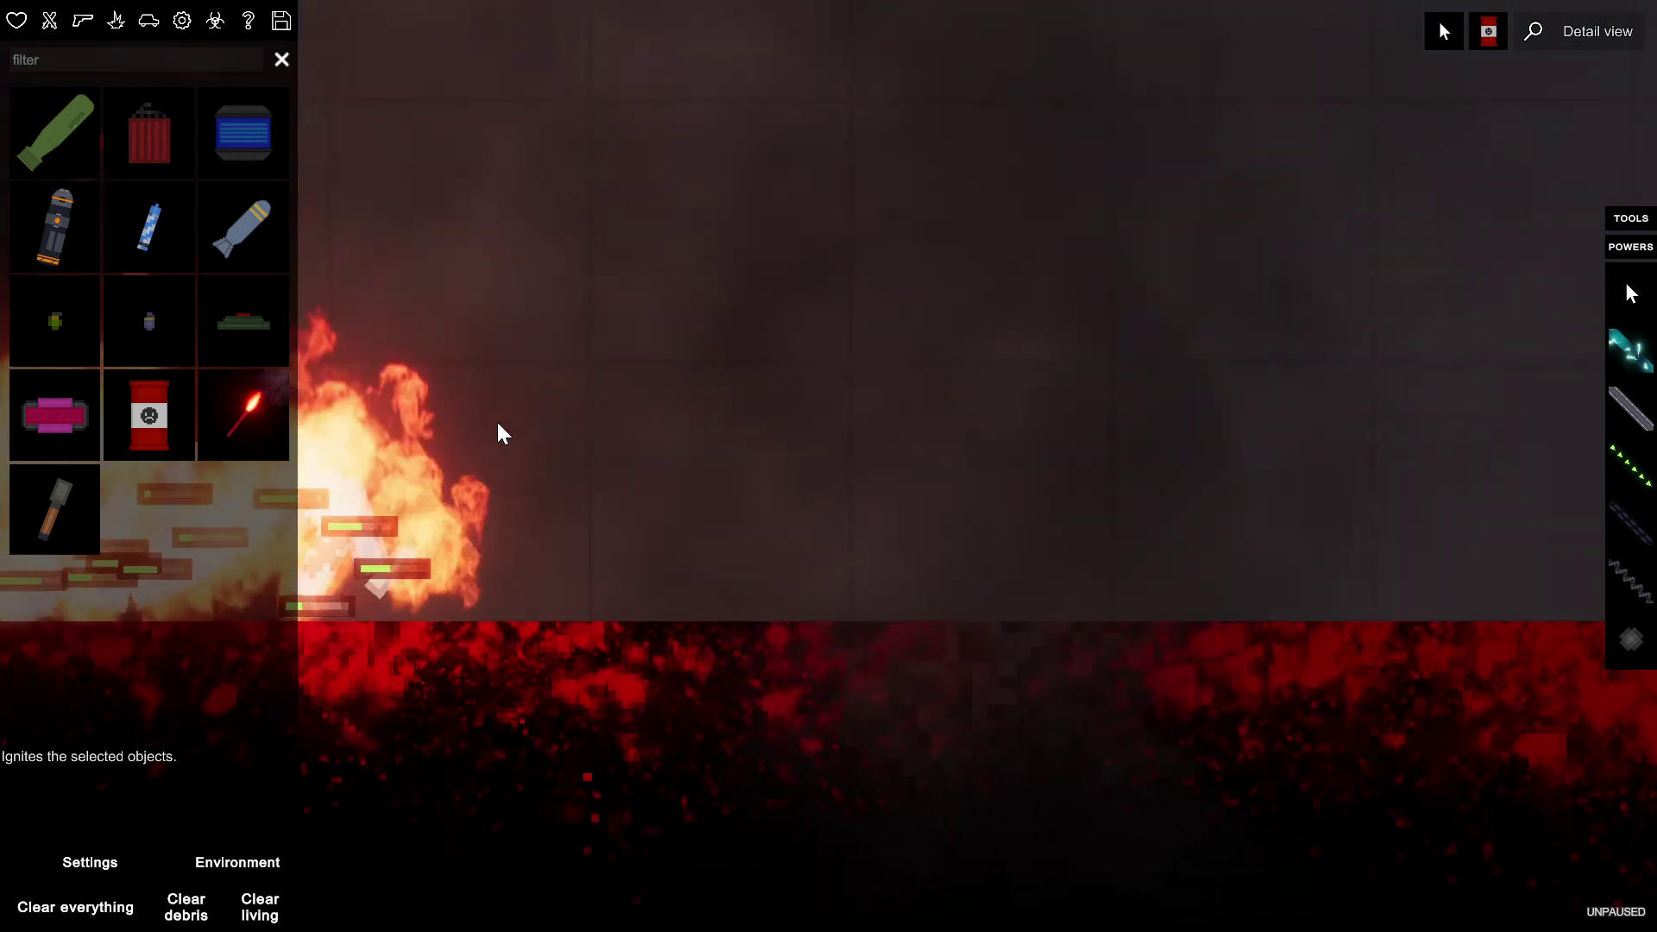
scroll(541, 405, "down", 5)
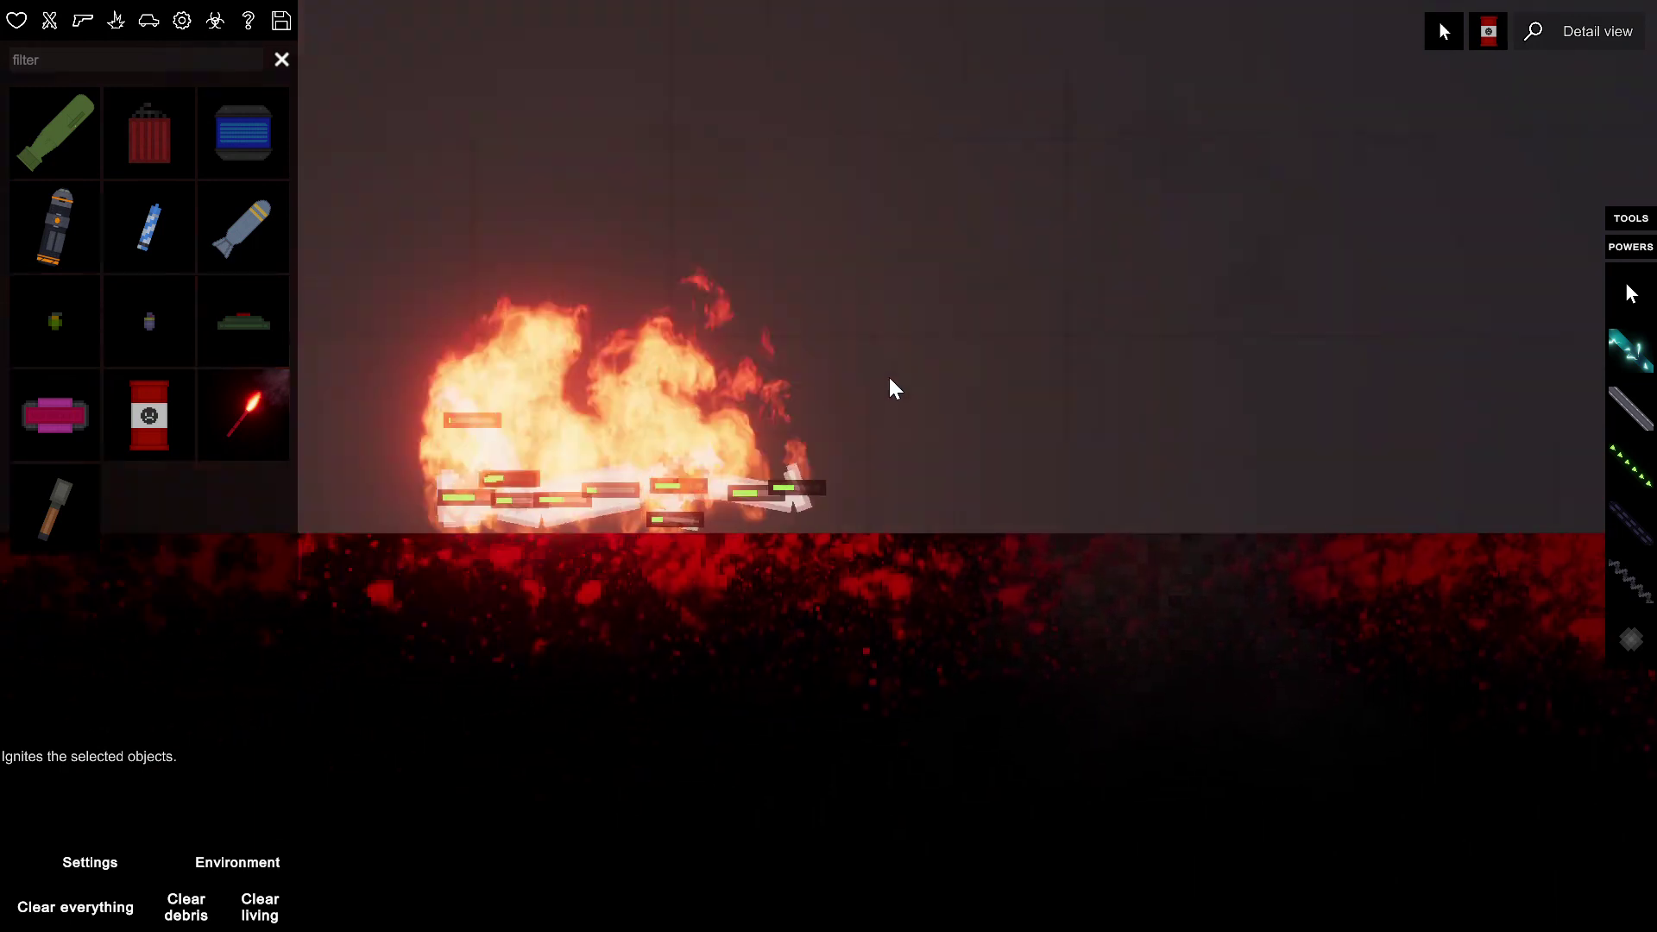
- Pause and resume the blaze, then bring up the burning body's action list
key("space")
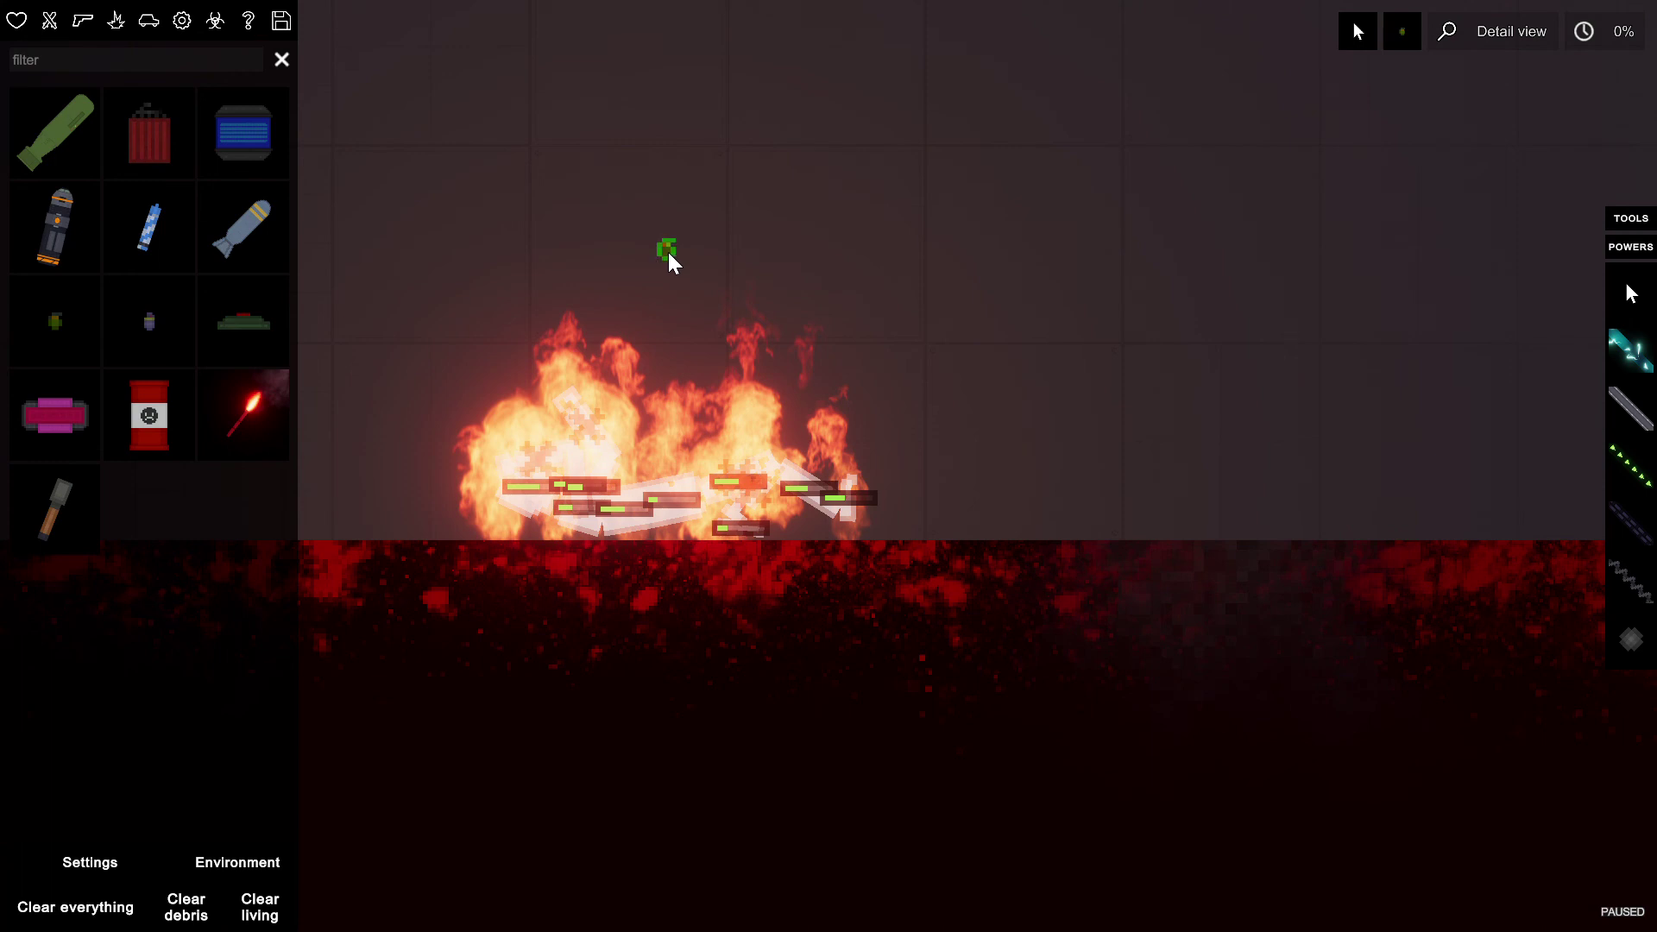
key("space")
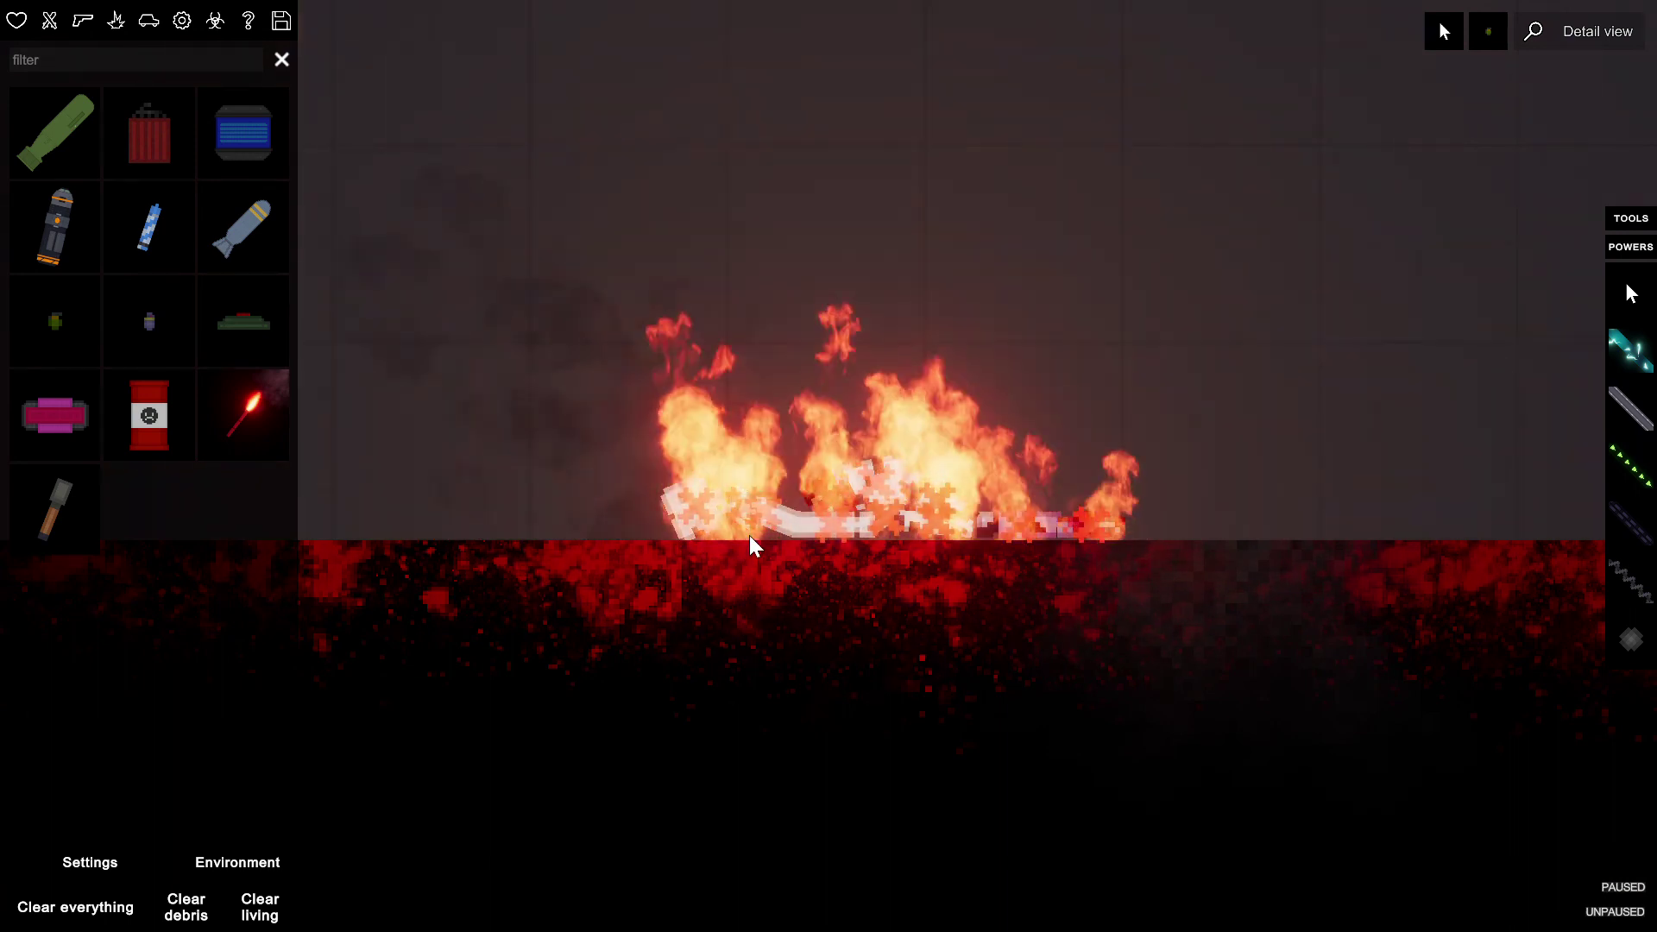
right_click(738, 502)
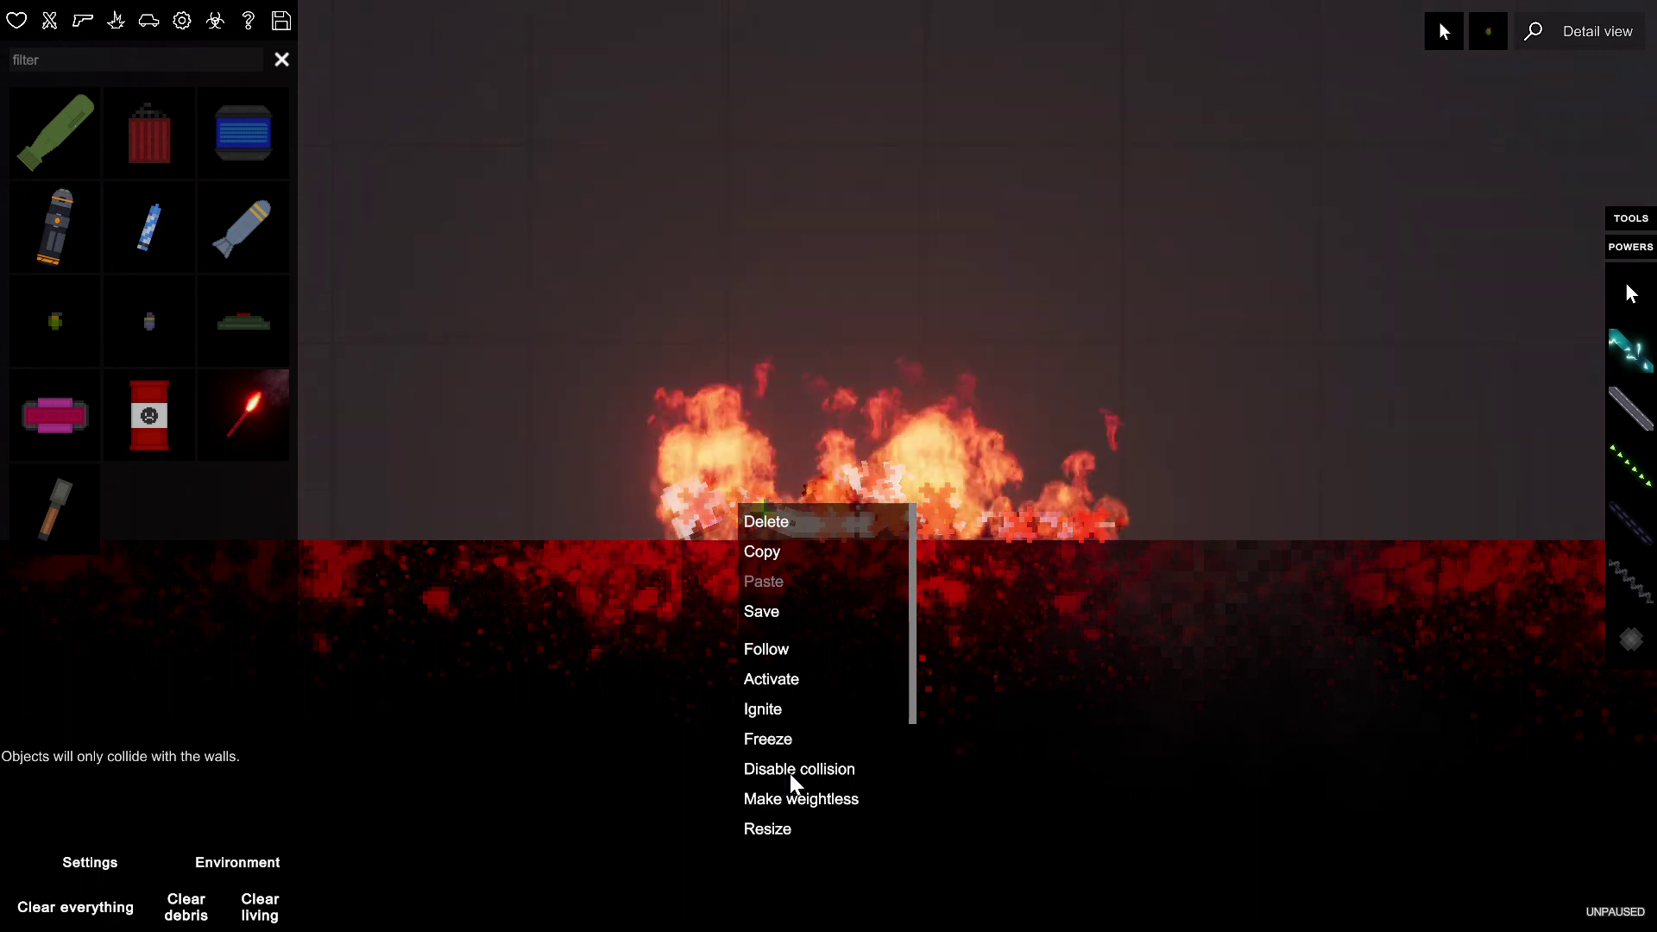
scroll(790, 768, "down", 1)
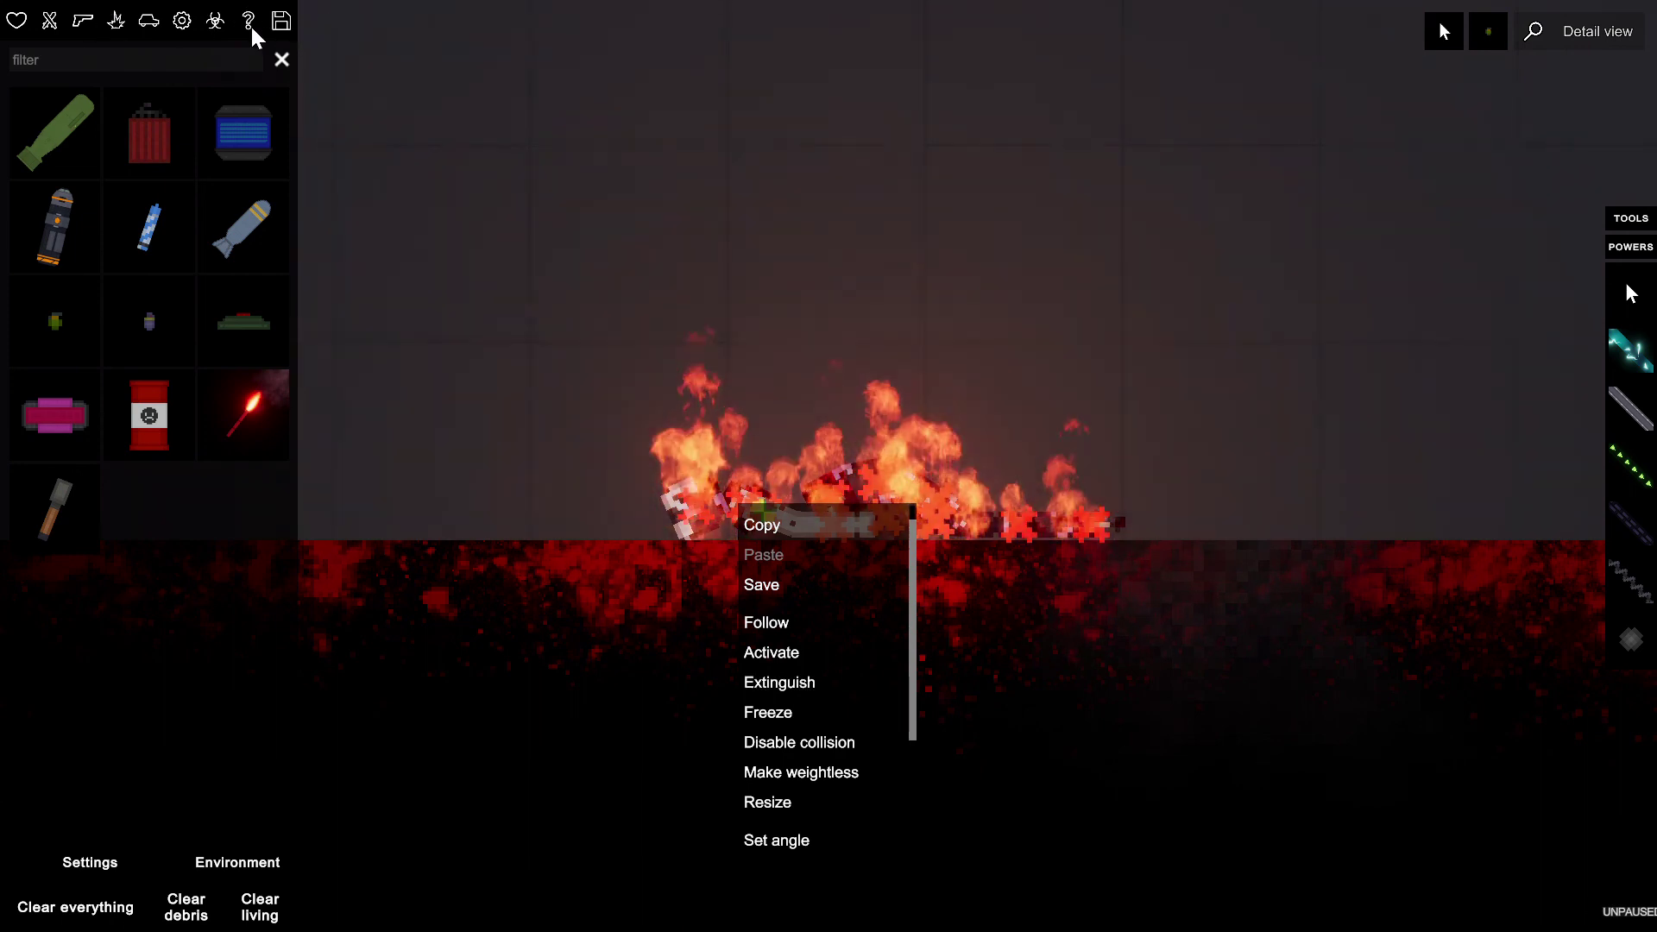
- Browse the Machinery items, then switch to the Vehicles catalogue
left_click(183, 22)
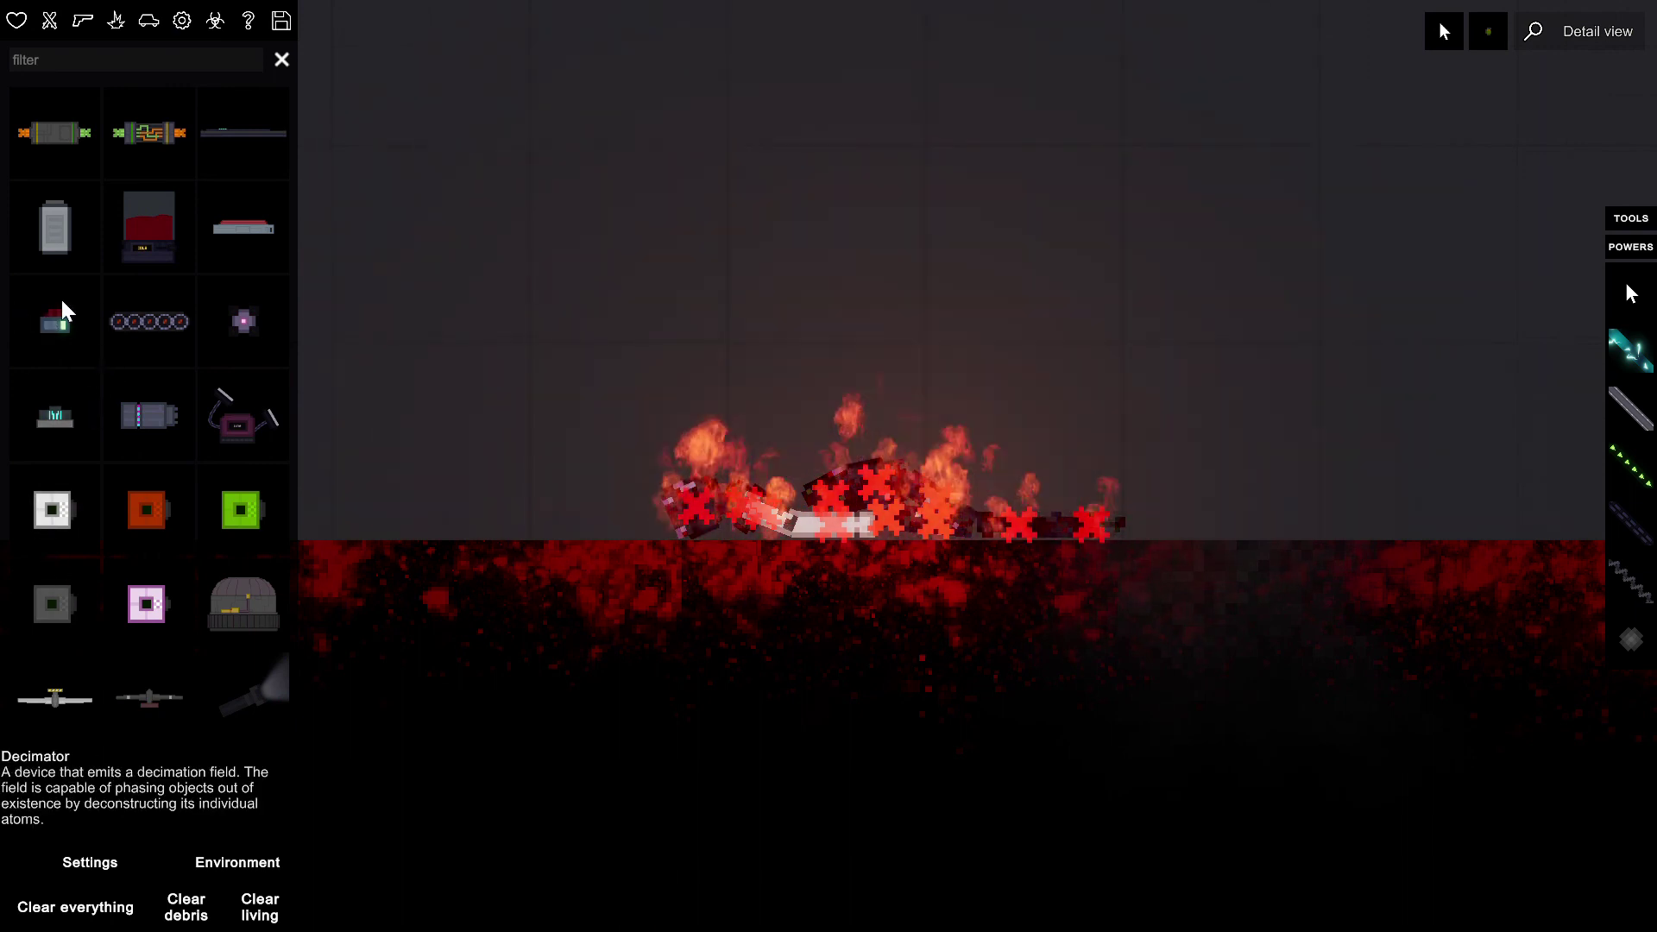
scroll(79, 220, "down", 3)
scroll(80, 211, "down", 2)
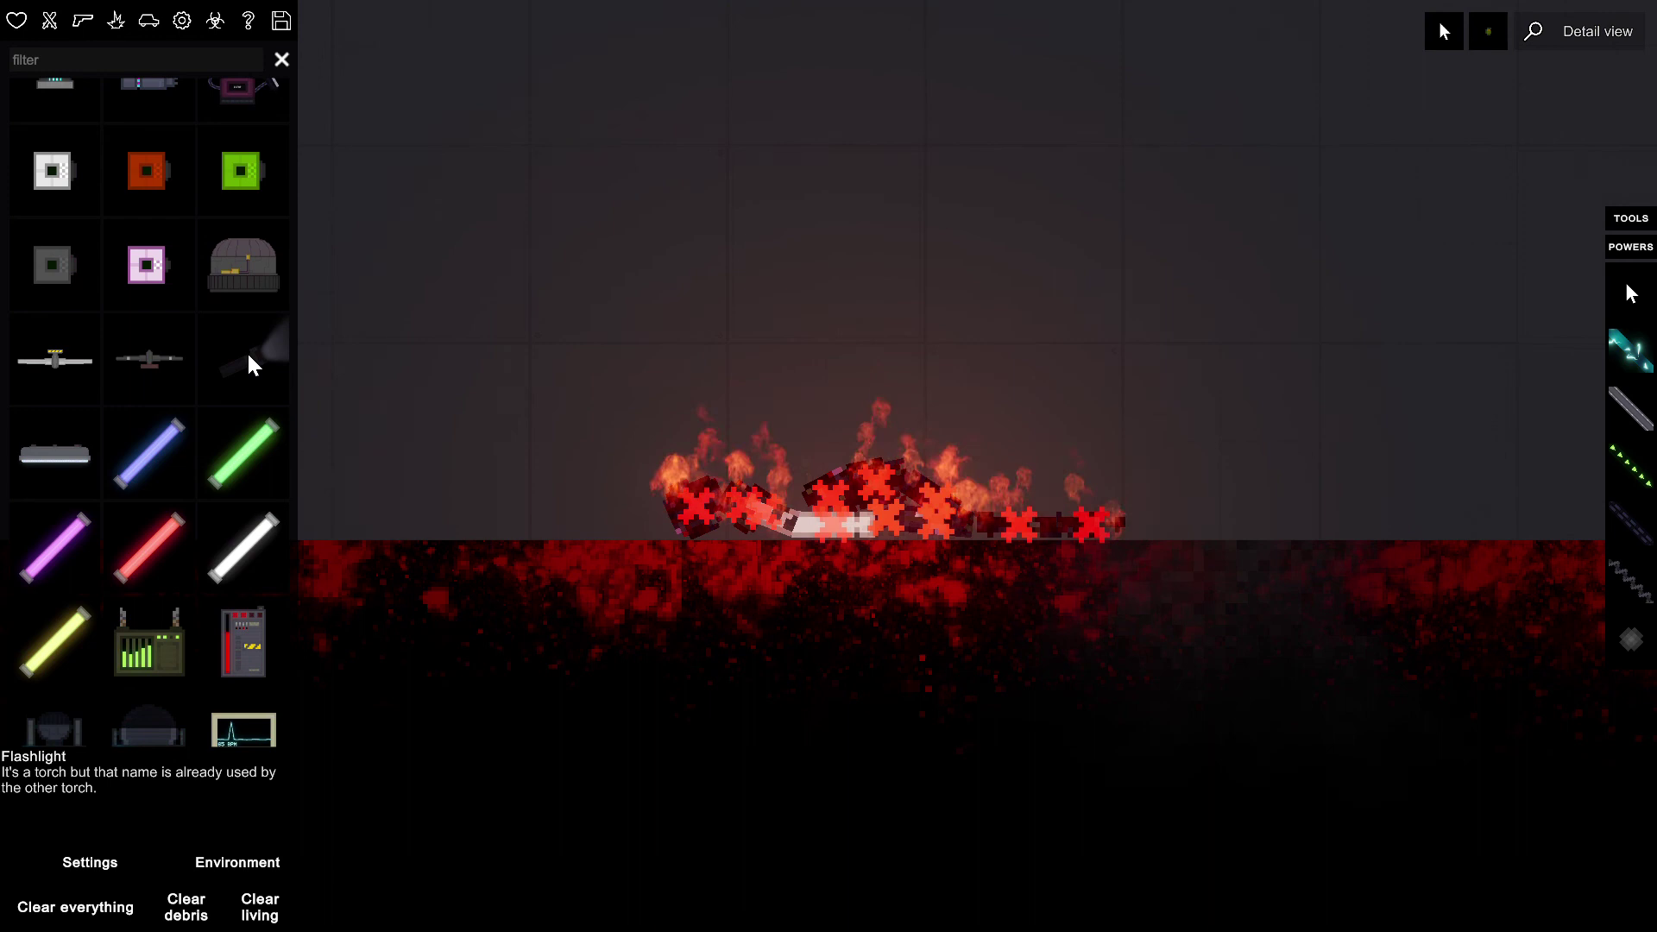
scroll(249, 363, "down", 3)
scroll(233, 388, "down", 3)
scroll(195, 453, "down", 2)
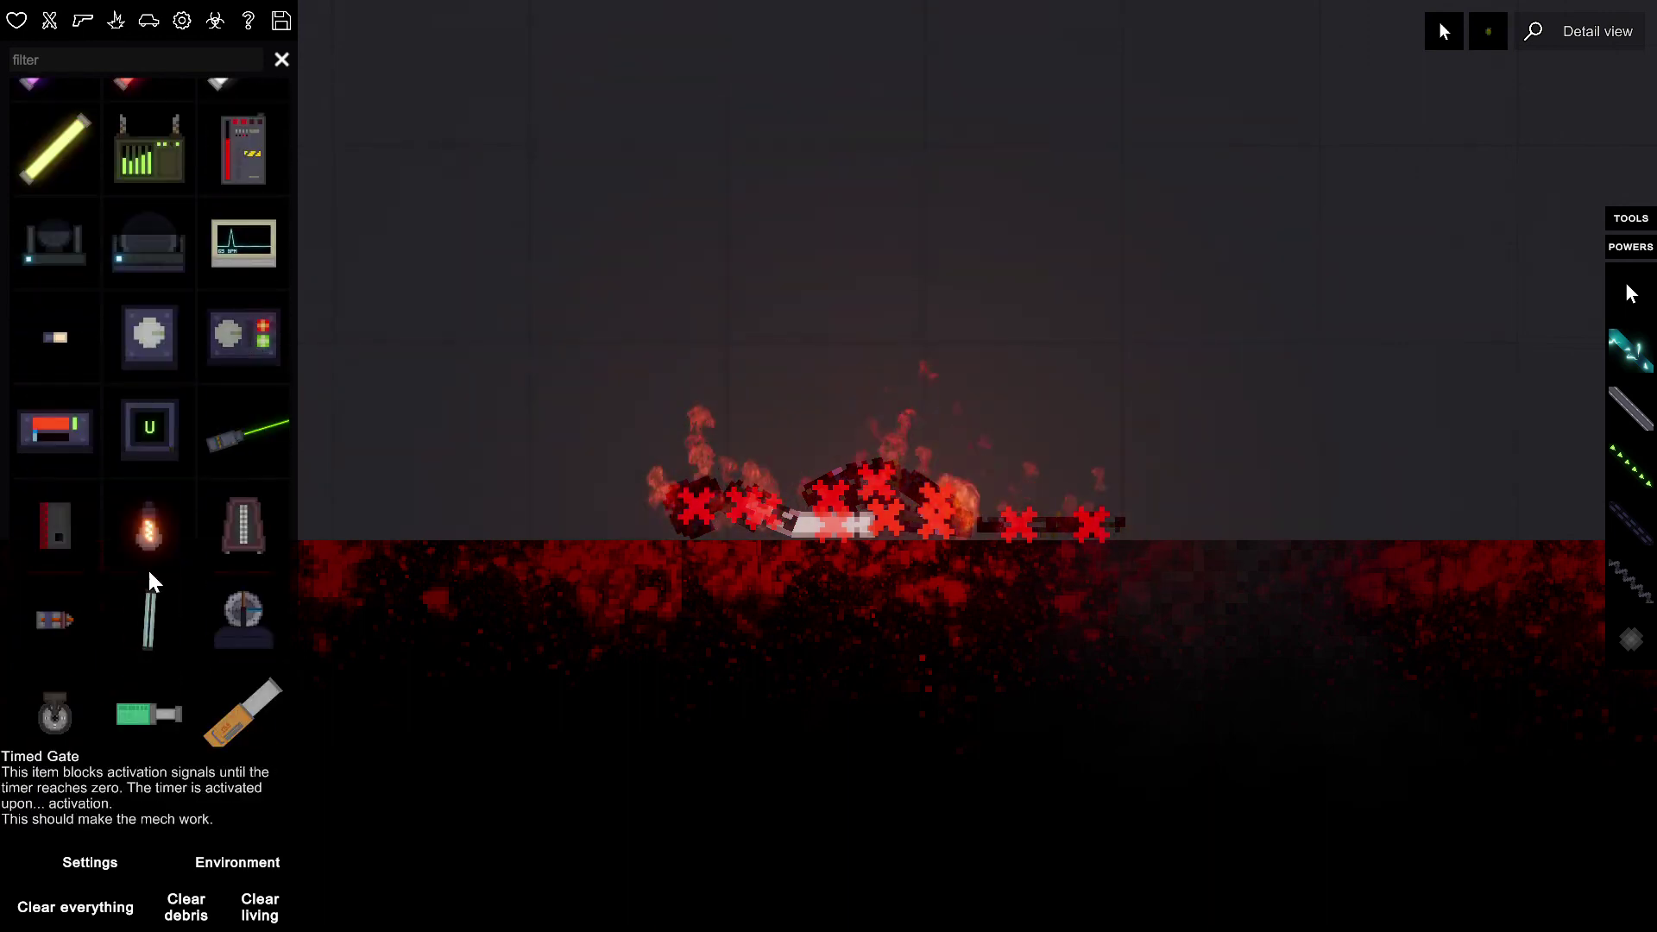
scroll(151, 582, "down", 2)
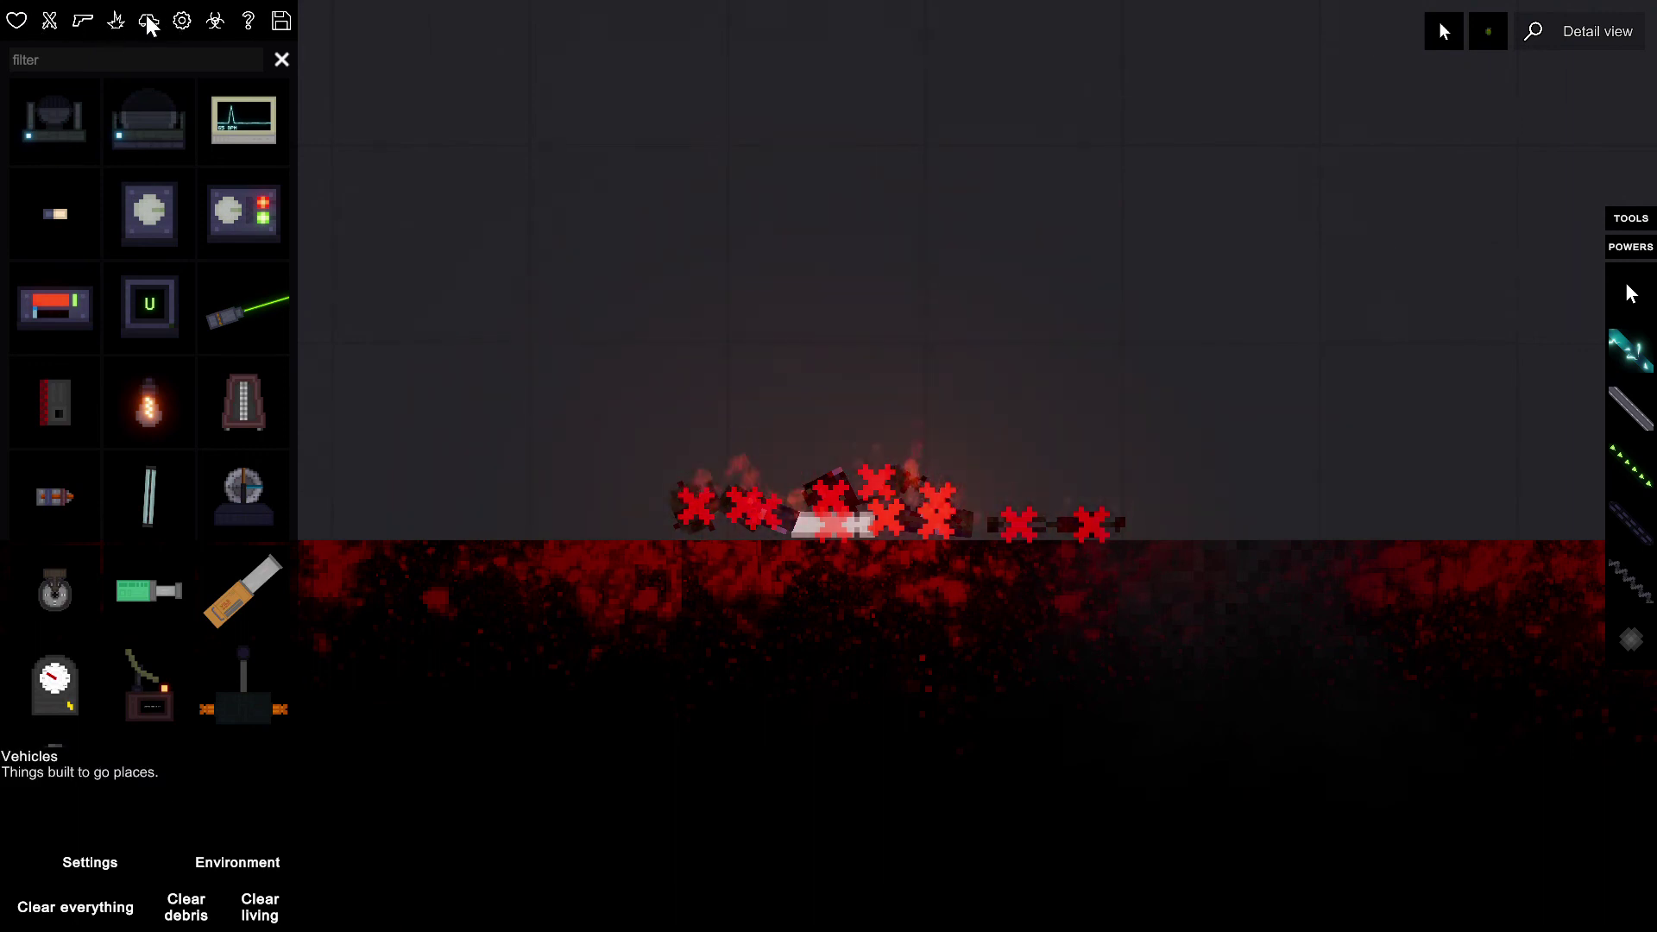
left_click(162, 21)
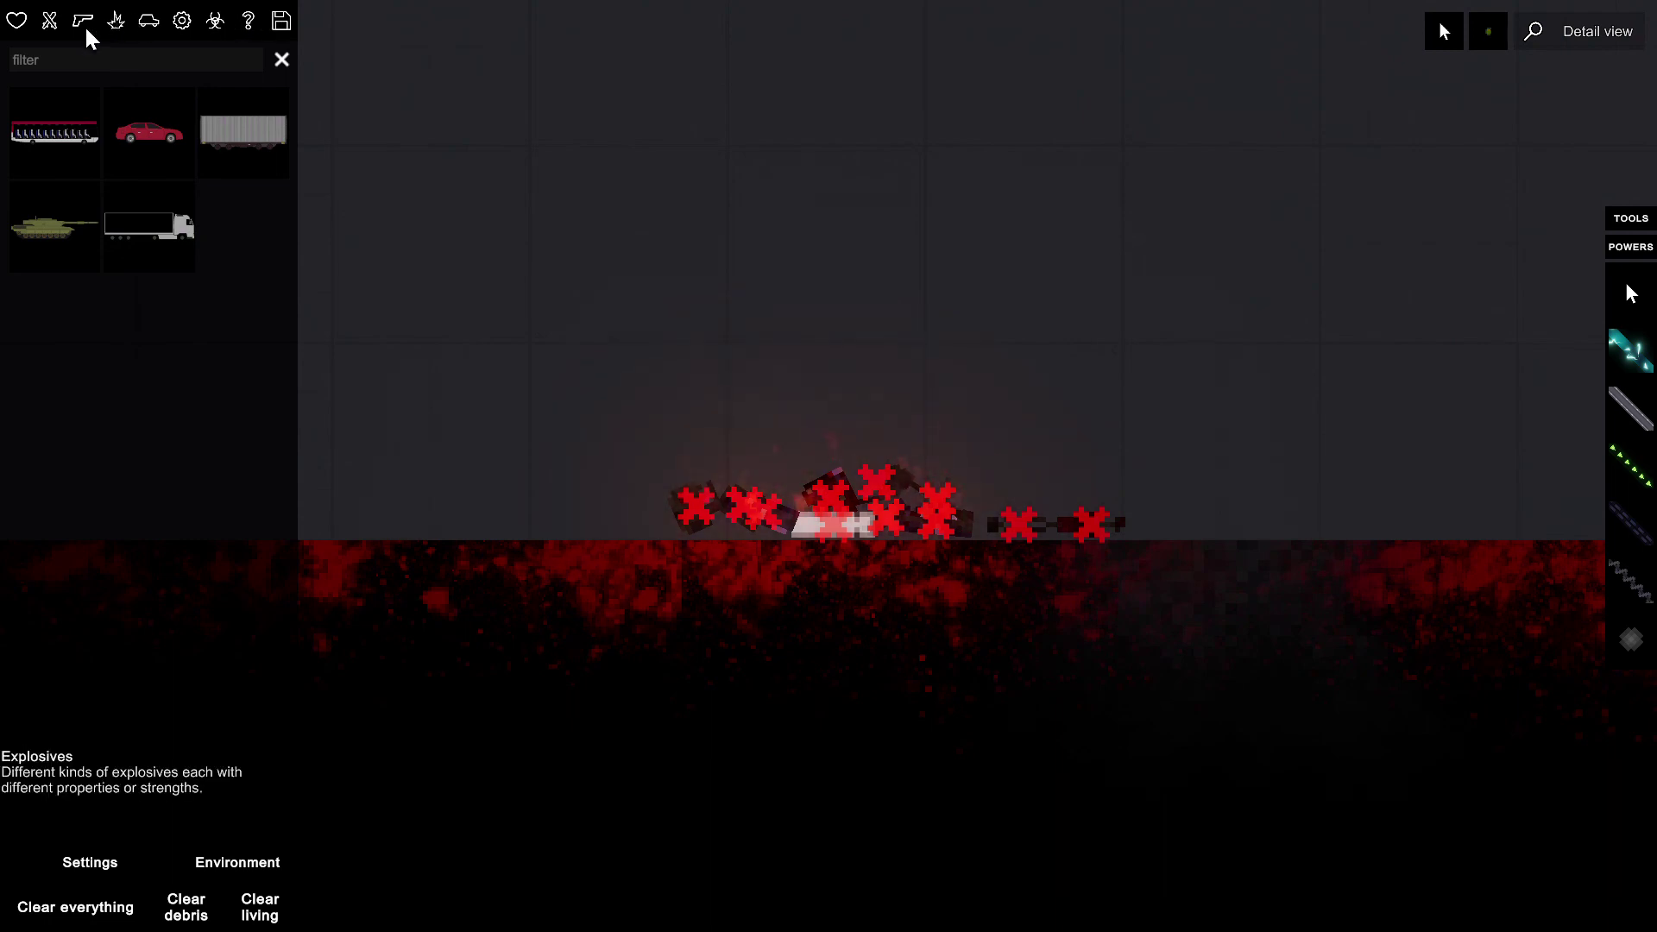
left_click(117, 20)
left_click(58, 132)
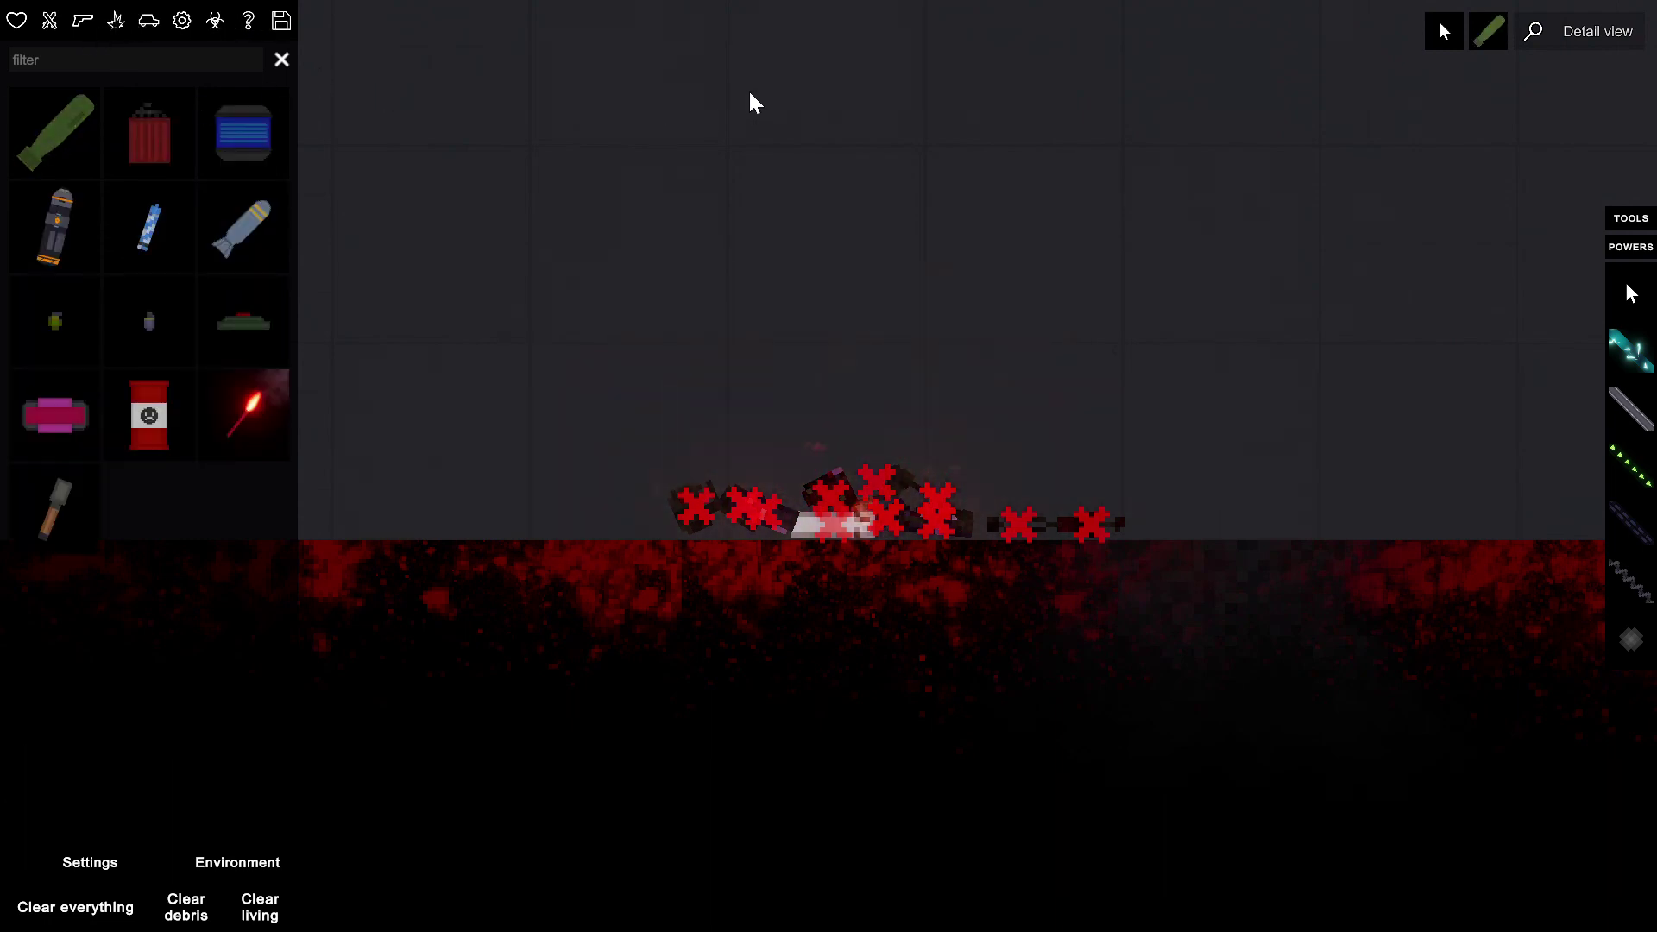
left_click(868, 116)
scroll(869, 115, "down", 3)
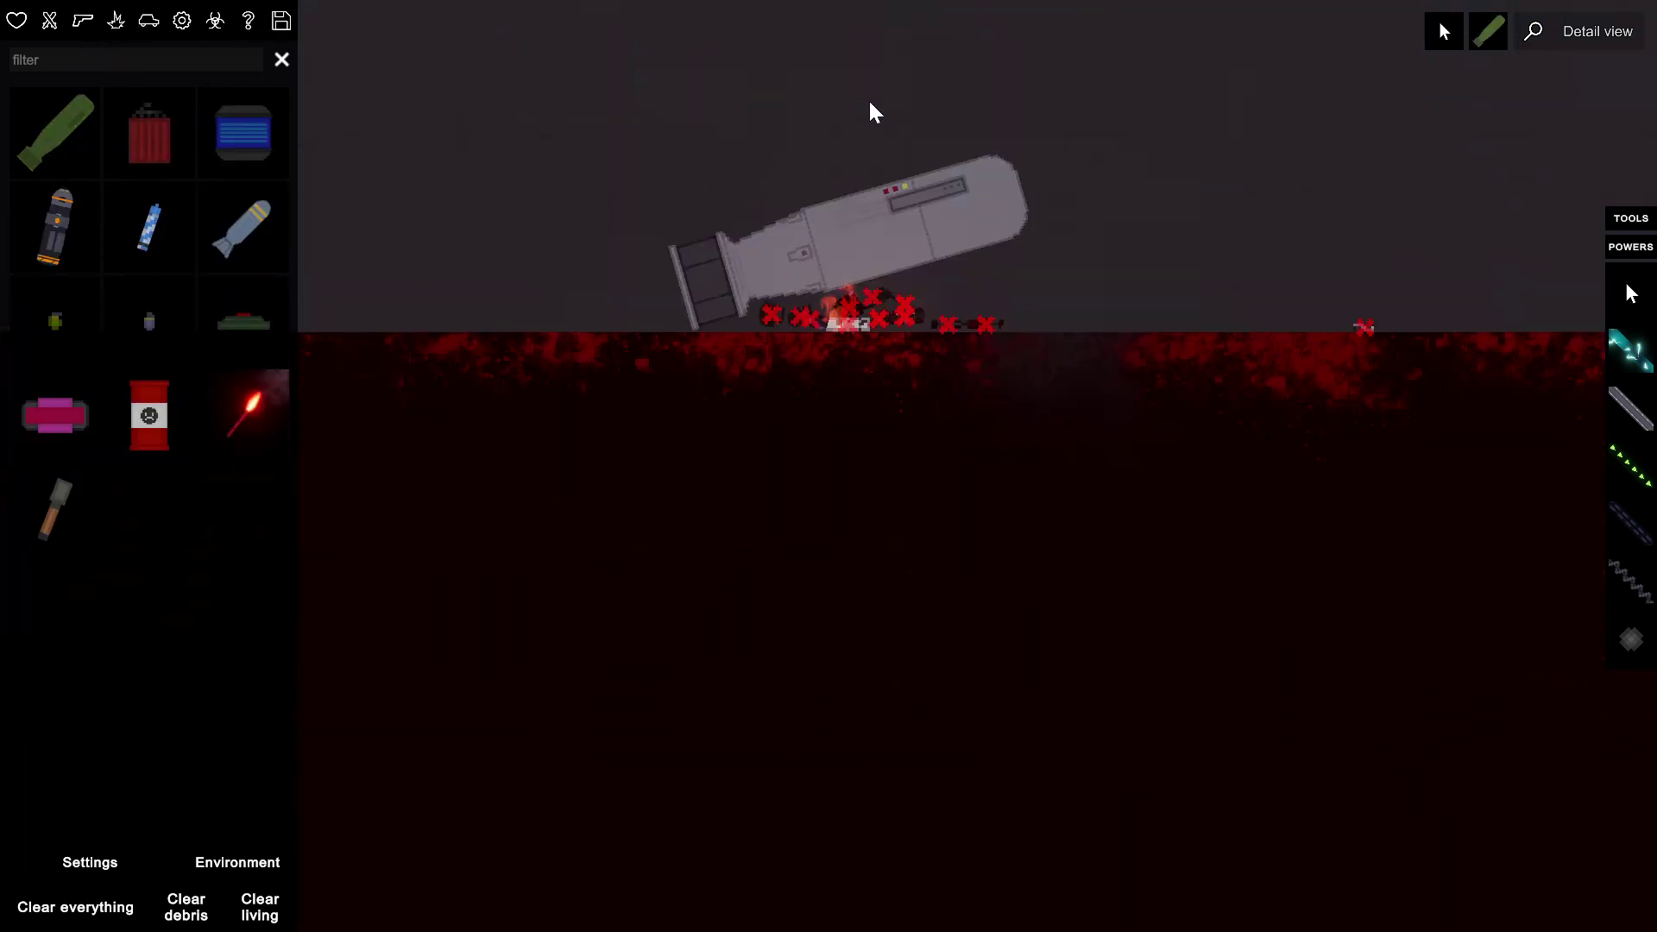
scroll(971, 27, "down", 3)
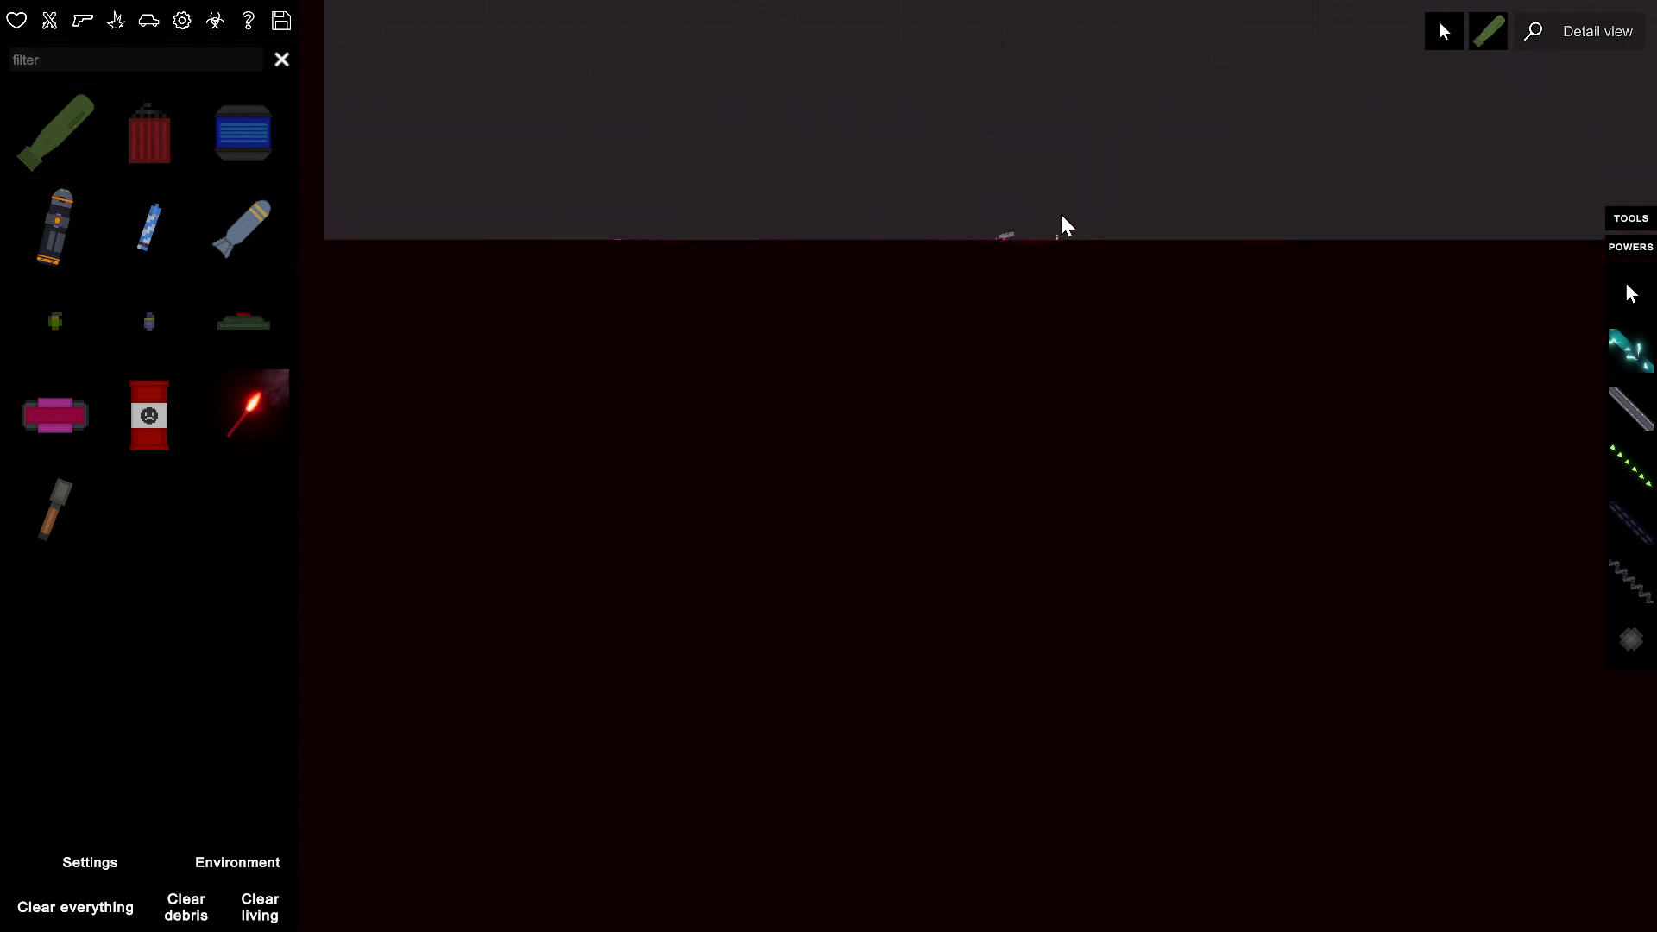
scroll(1059, 227, "down", 5)
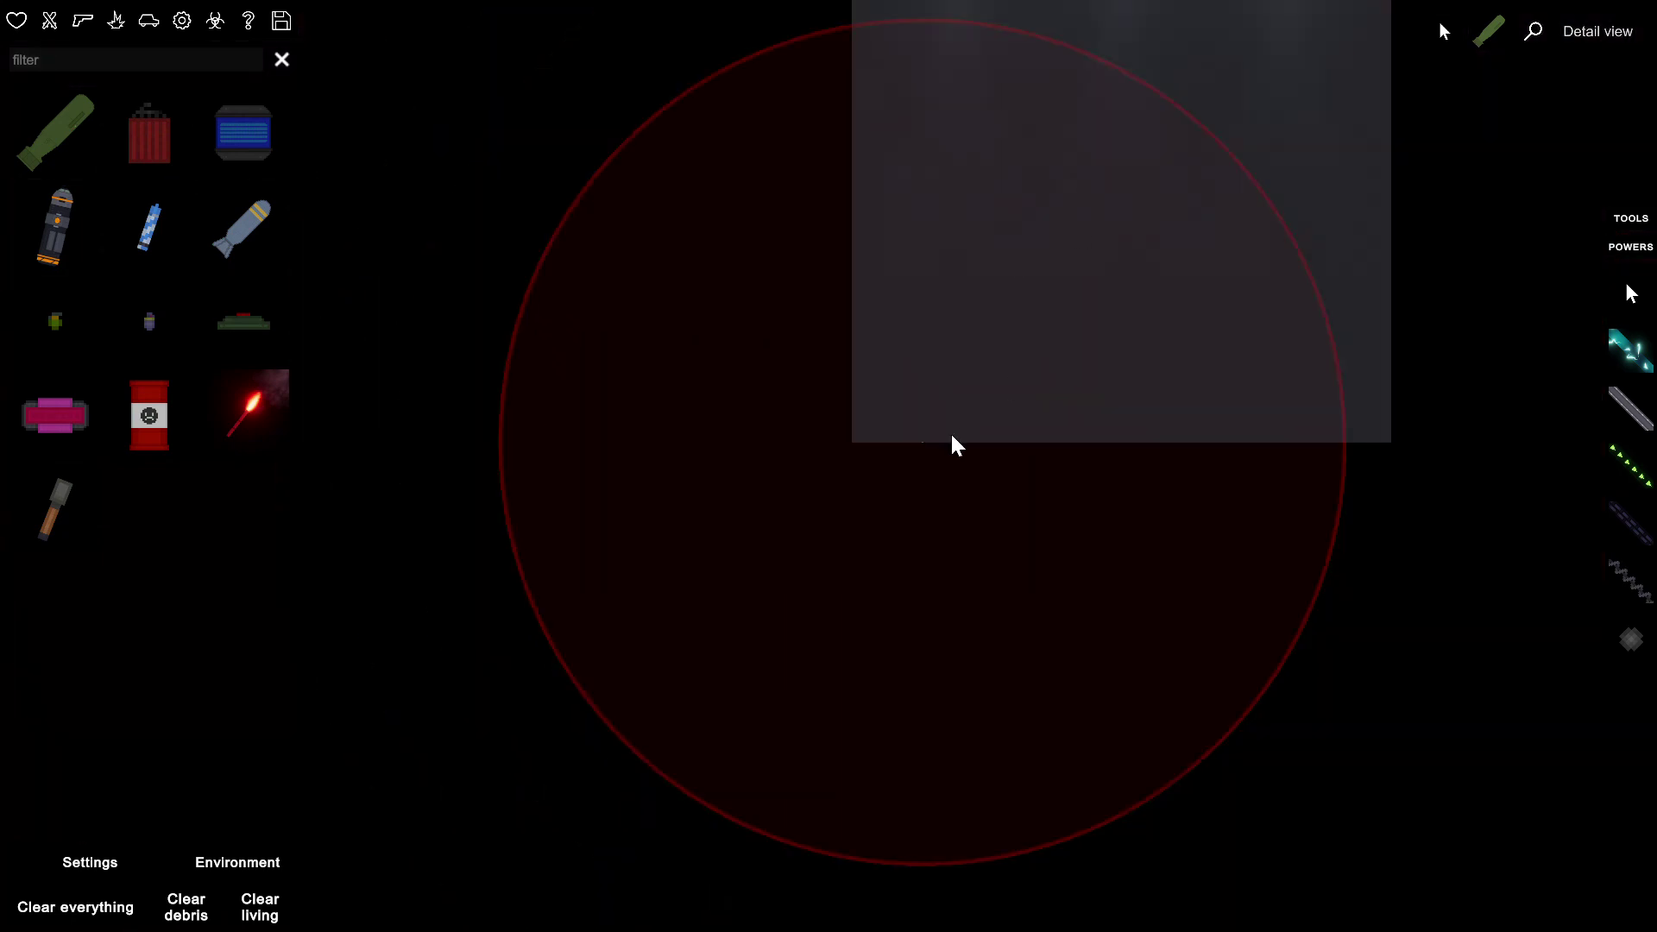
scroll(953, 446, "up", 5)
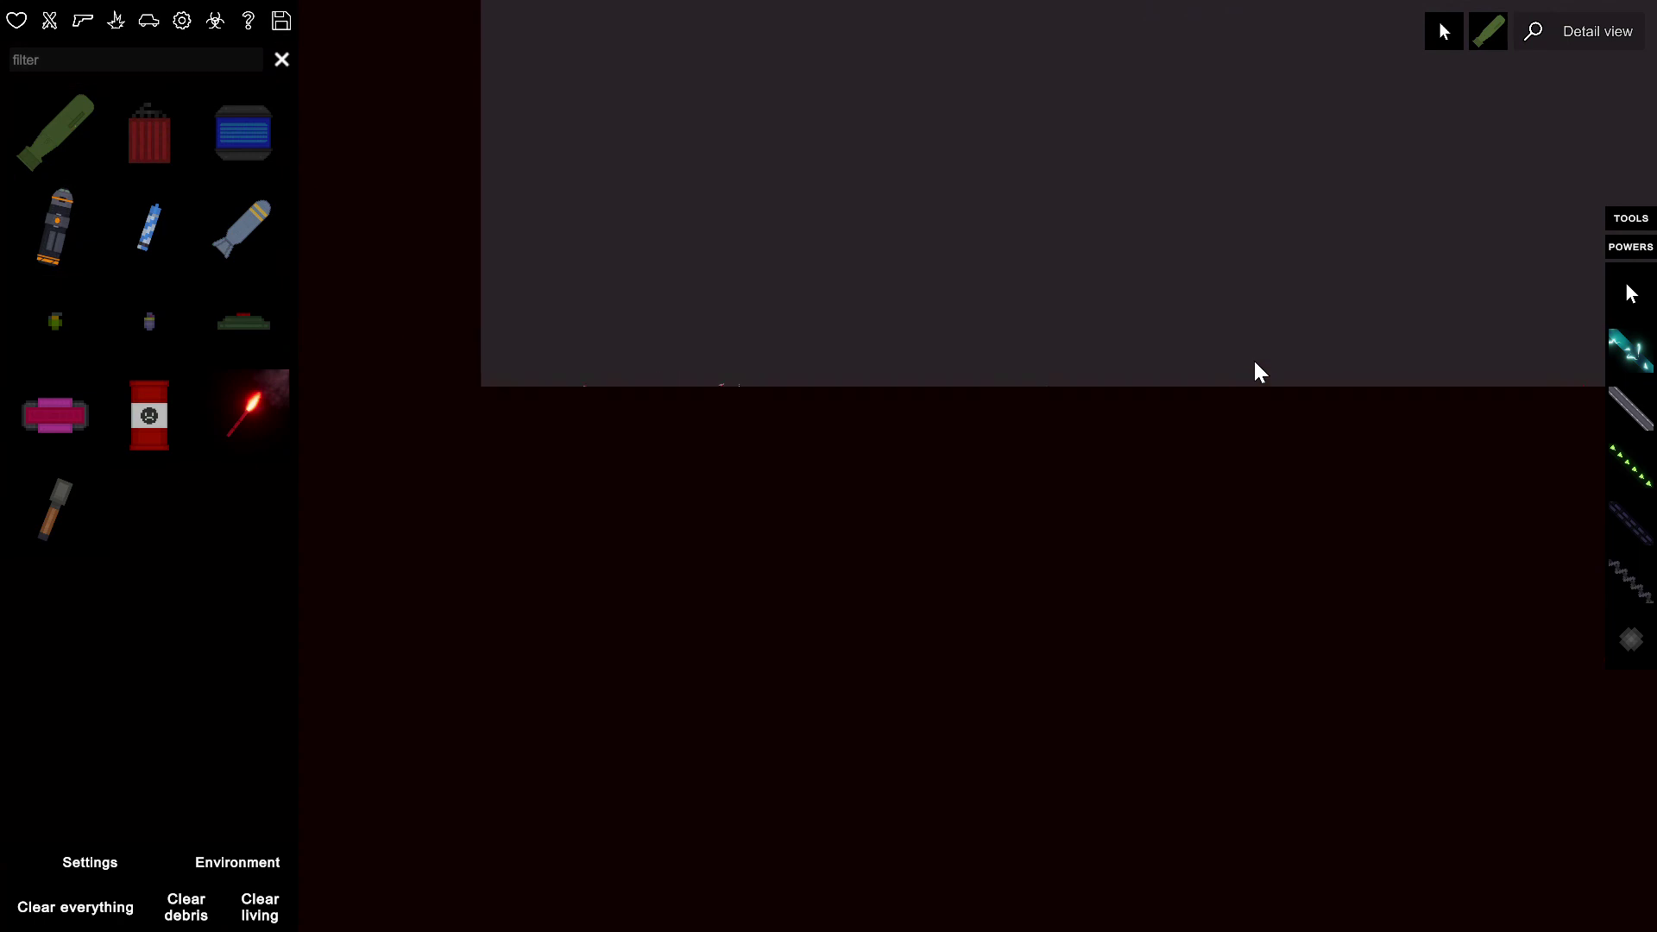
scroll(1256, 373, "up", 2)
scroll(924, 296, "up", 1)
scroll(925, 295, "up", 3)
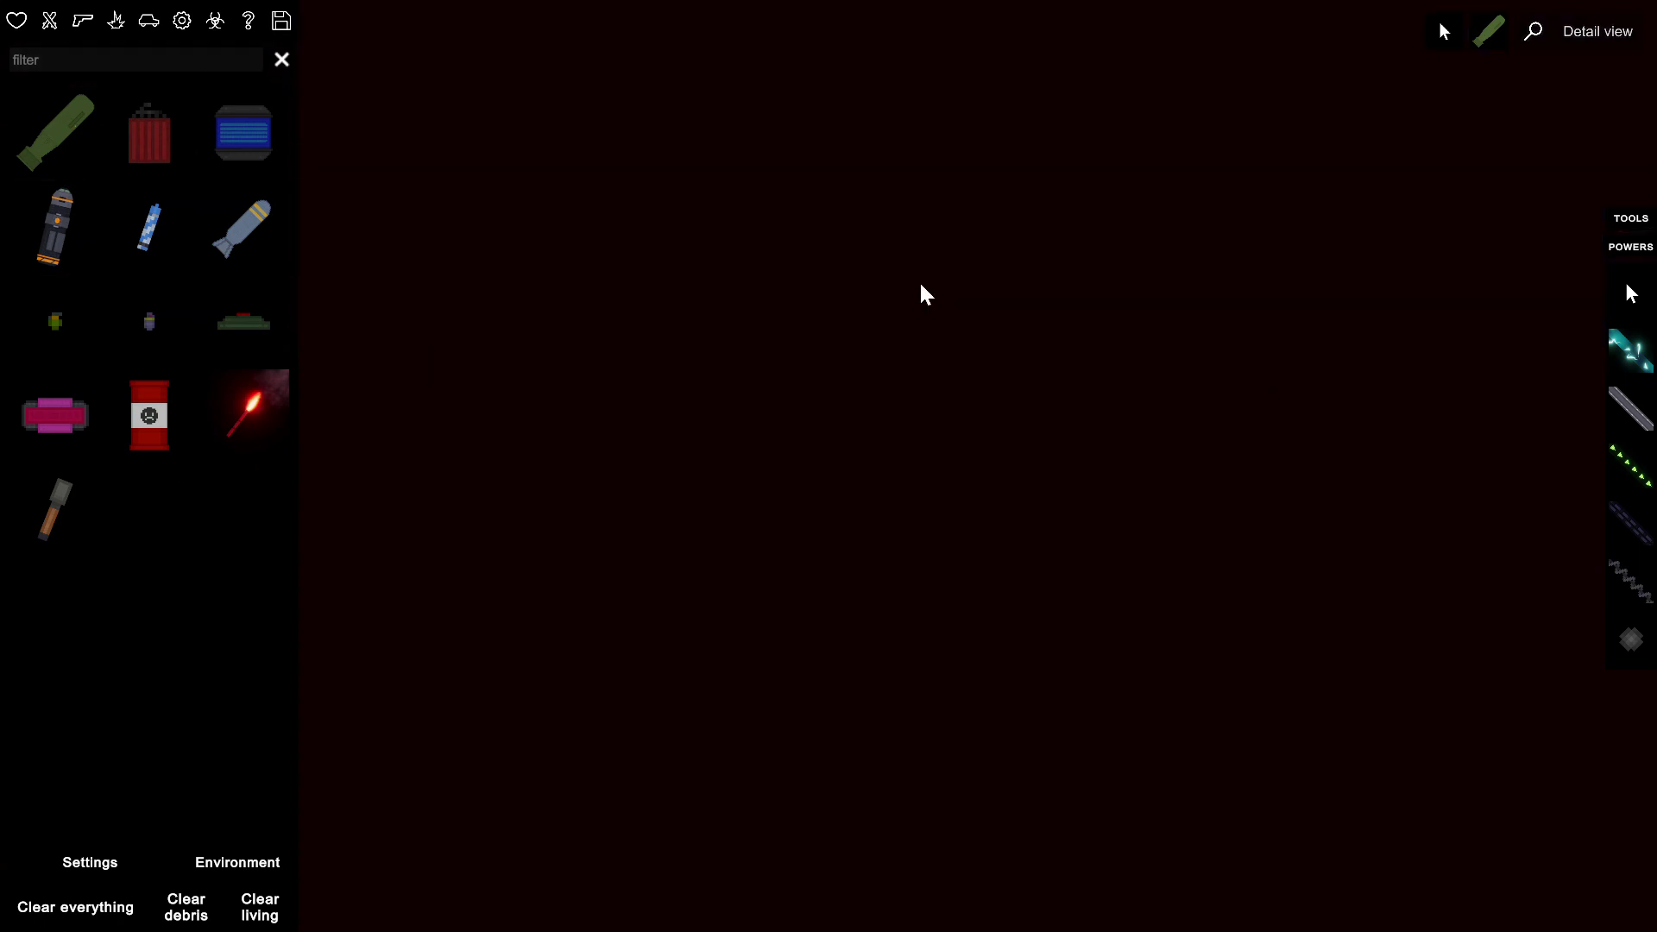
scroll(924, 296, "down", 3)
scroll(848, 246, "down", 2)
scroll(1395, 509, "down", 3)
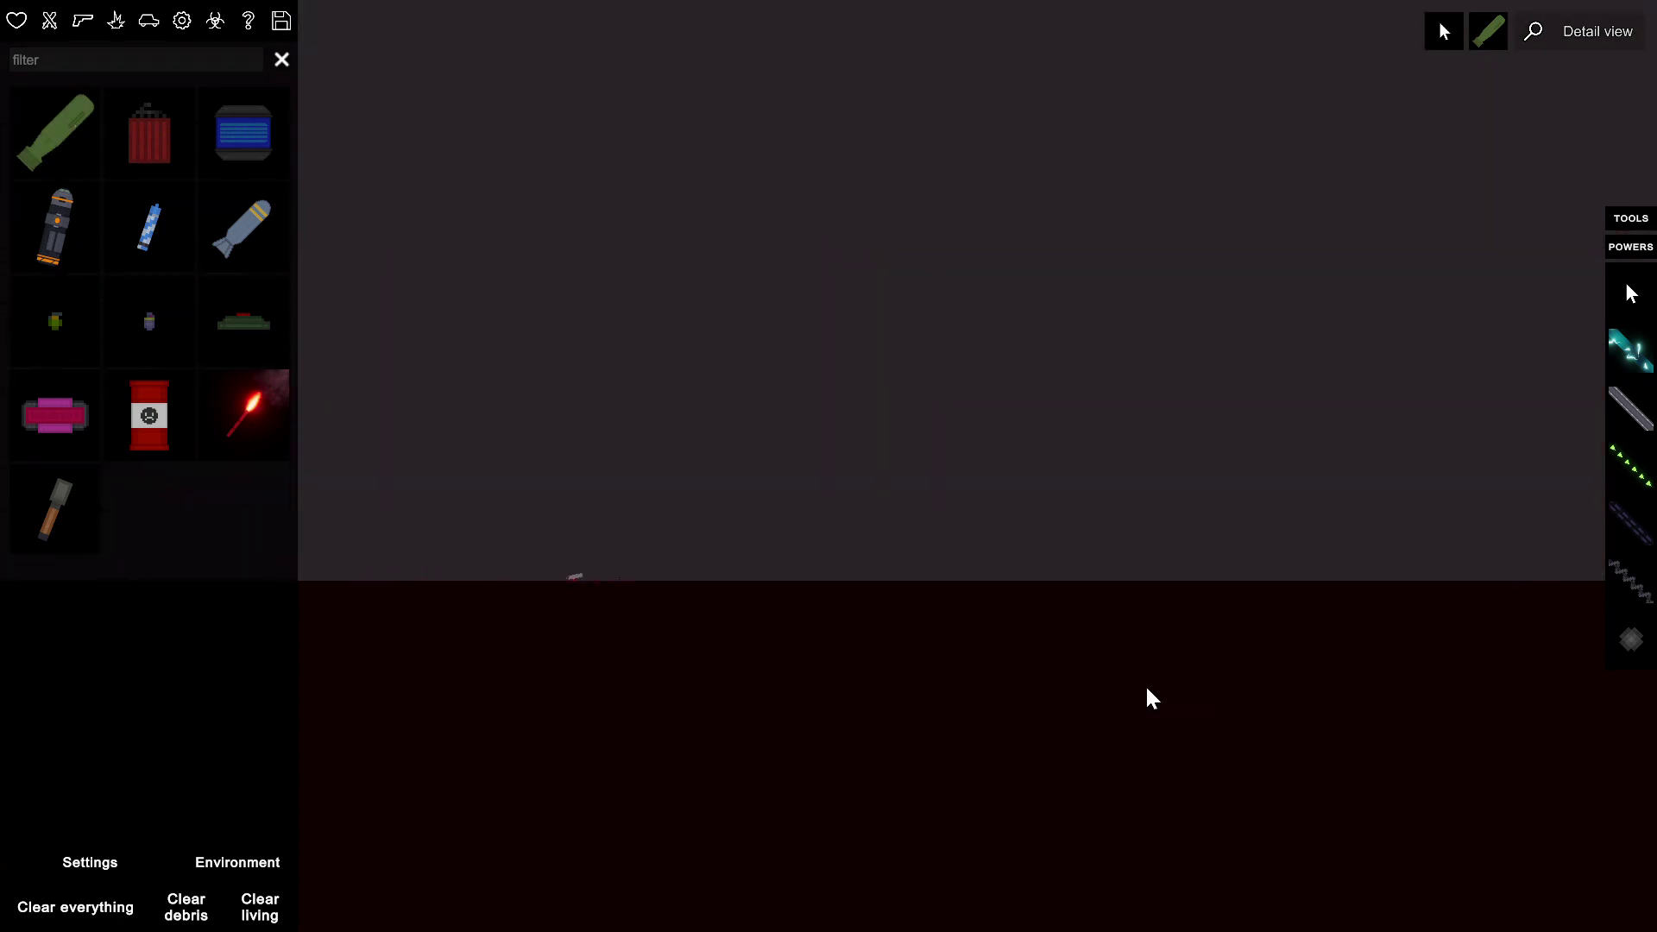
scroll(777, 544, "down", 4)
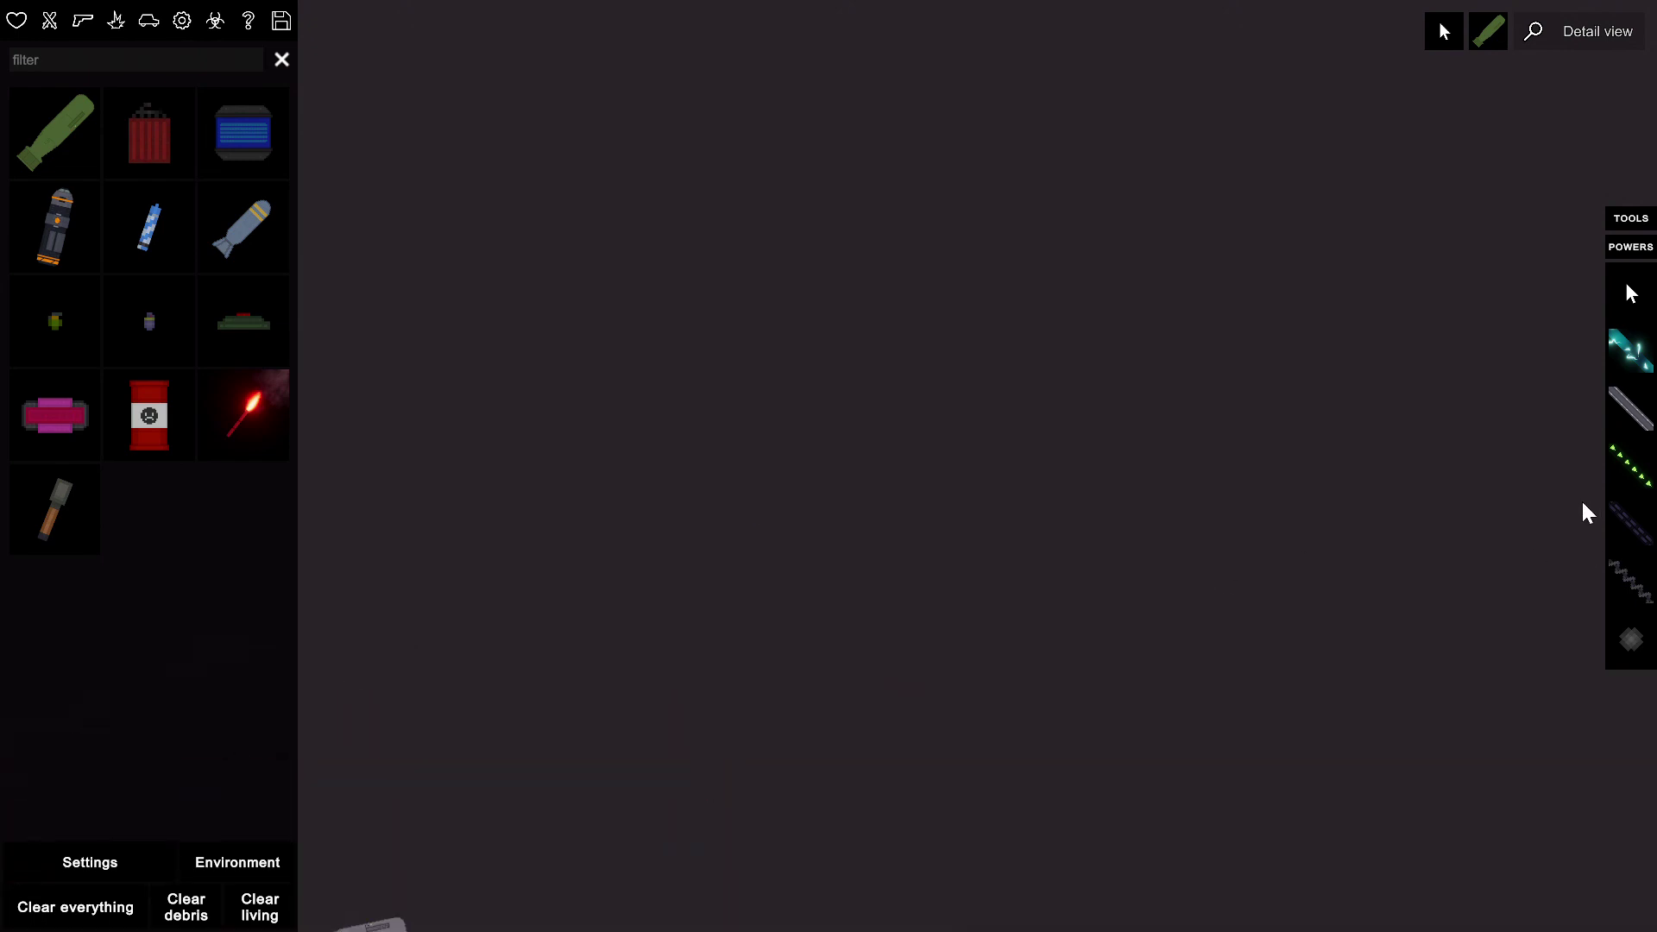
scroll(1586, 323, "up", 2)
scroll(693, 610, "down", 1)
- Detonate the bomb near the ground with its Activate action
right_click(607, 755)
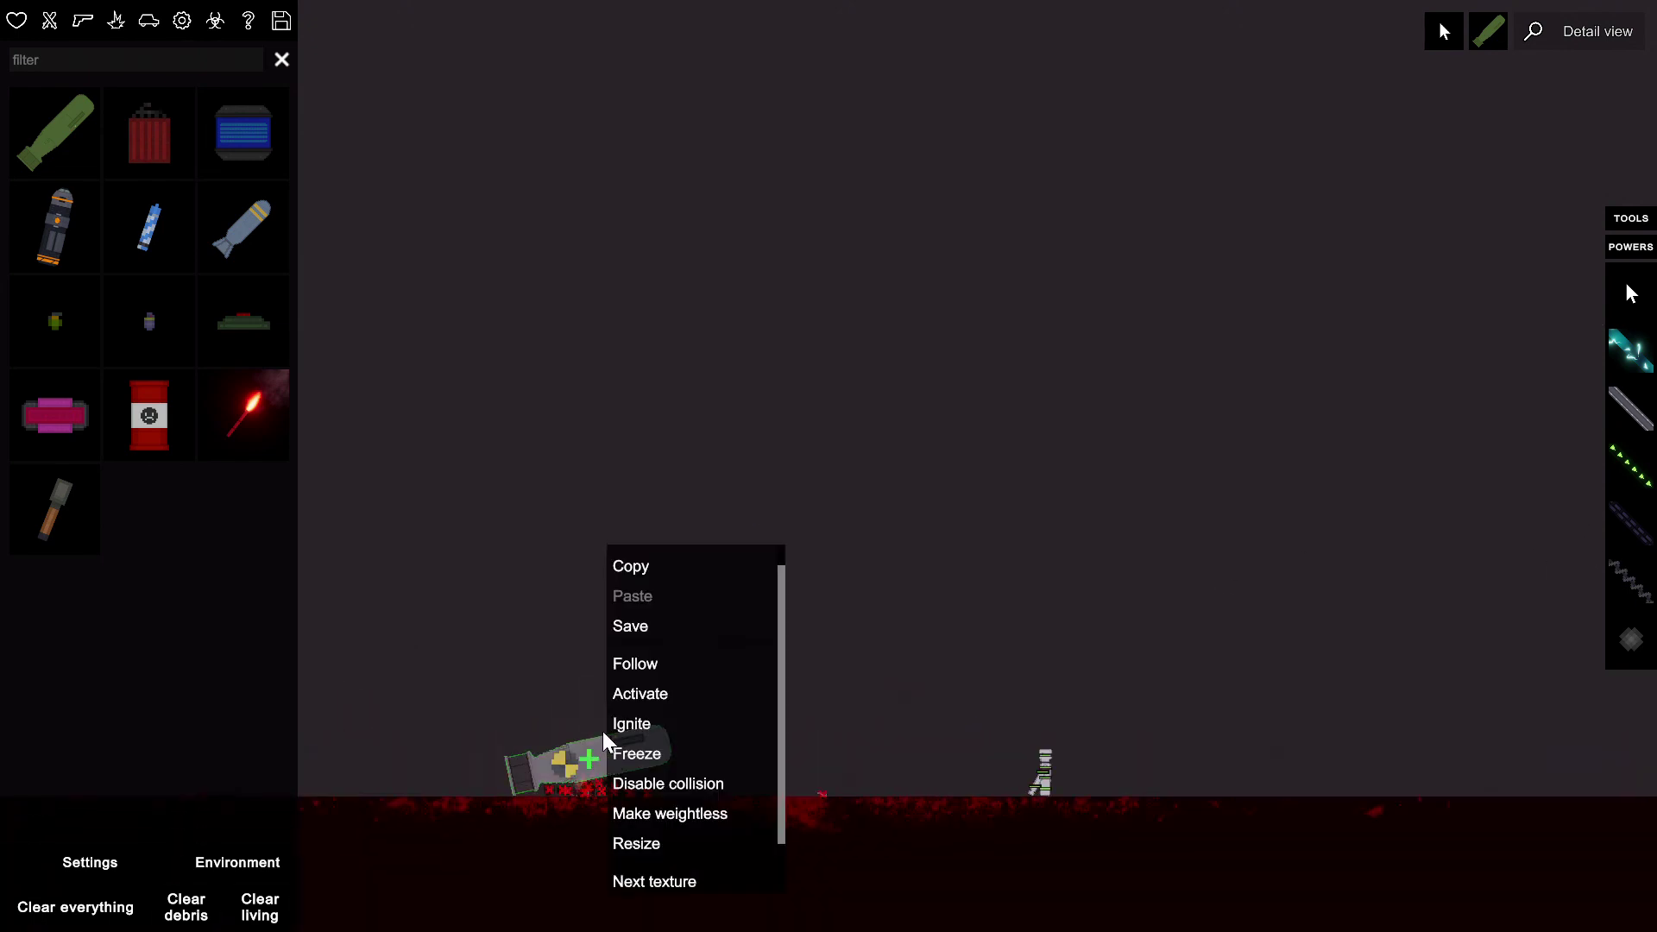
left_click(651, 691)
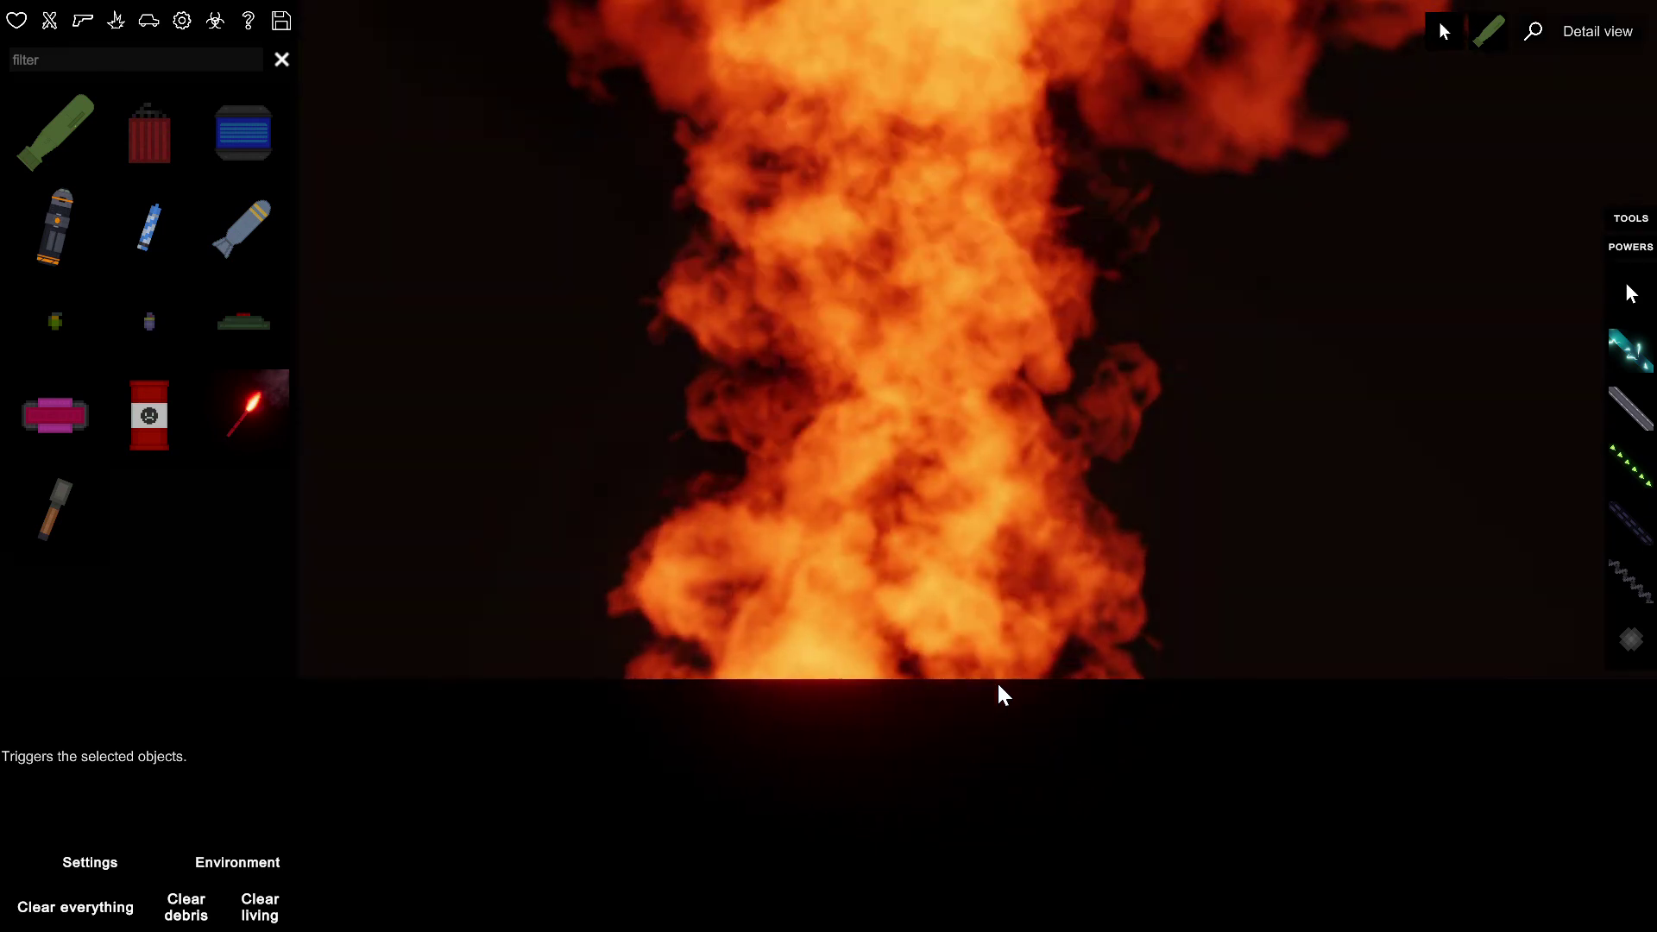
scroll(1000, 674, "up", 5)
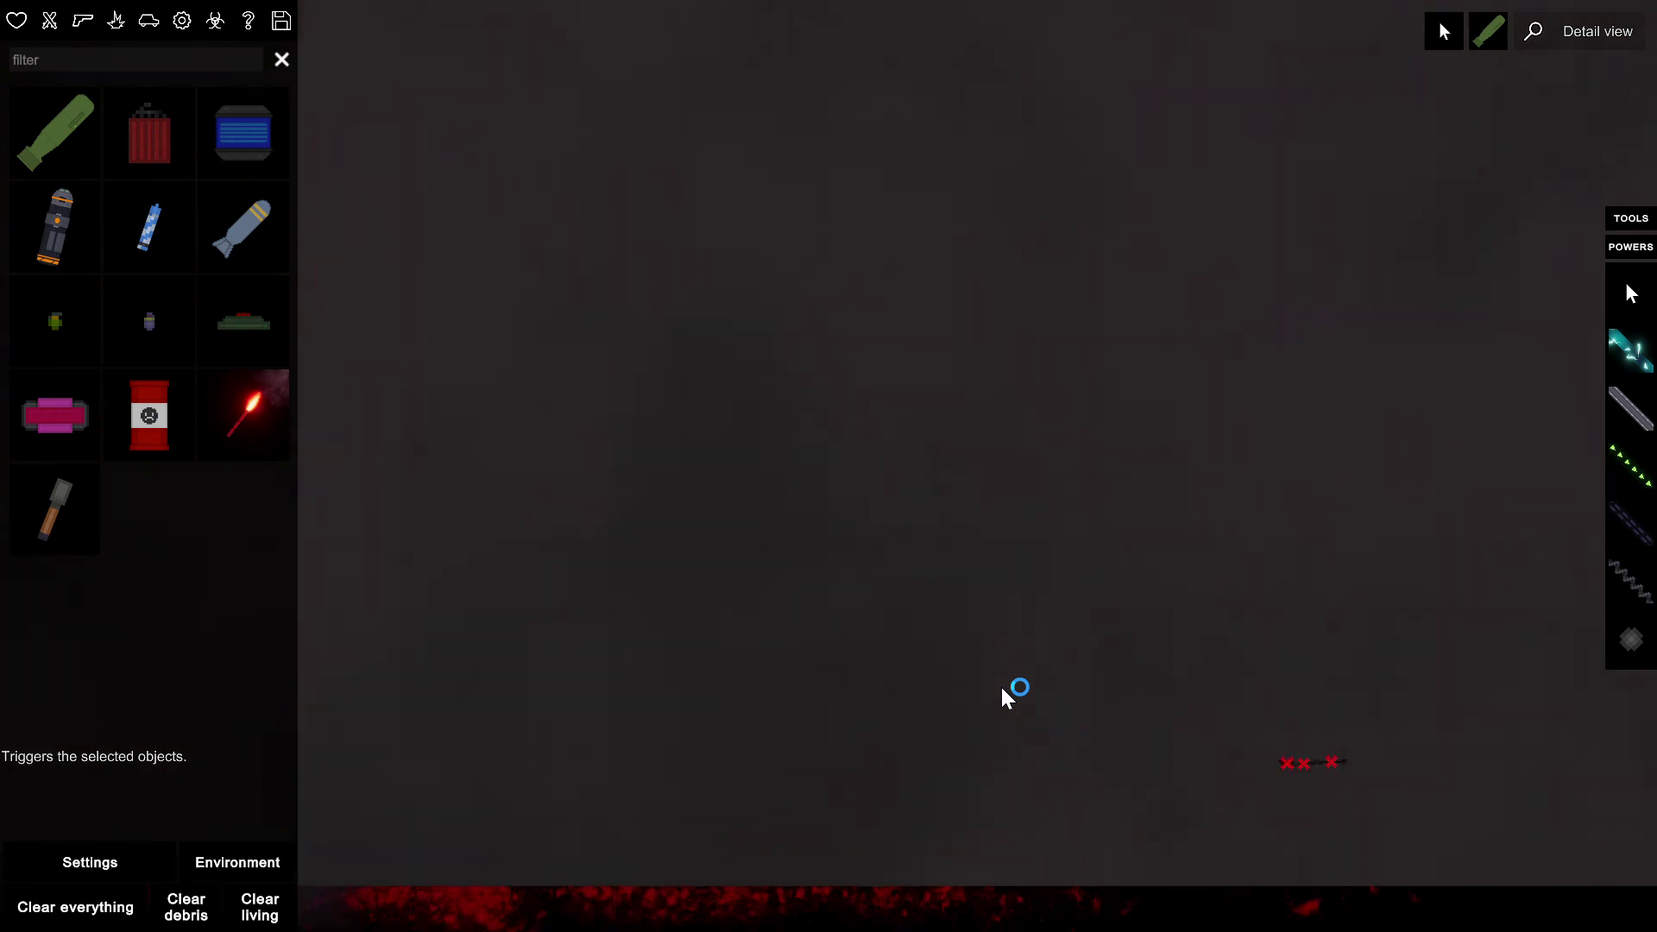
scroll(1001, 694, "down", 2)
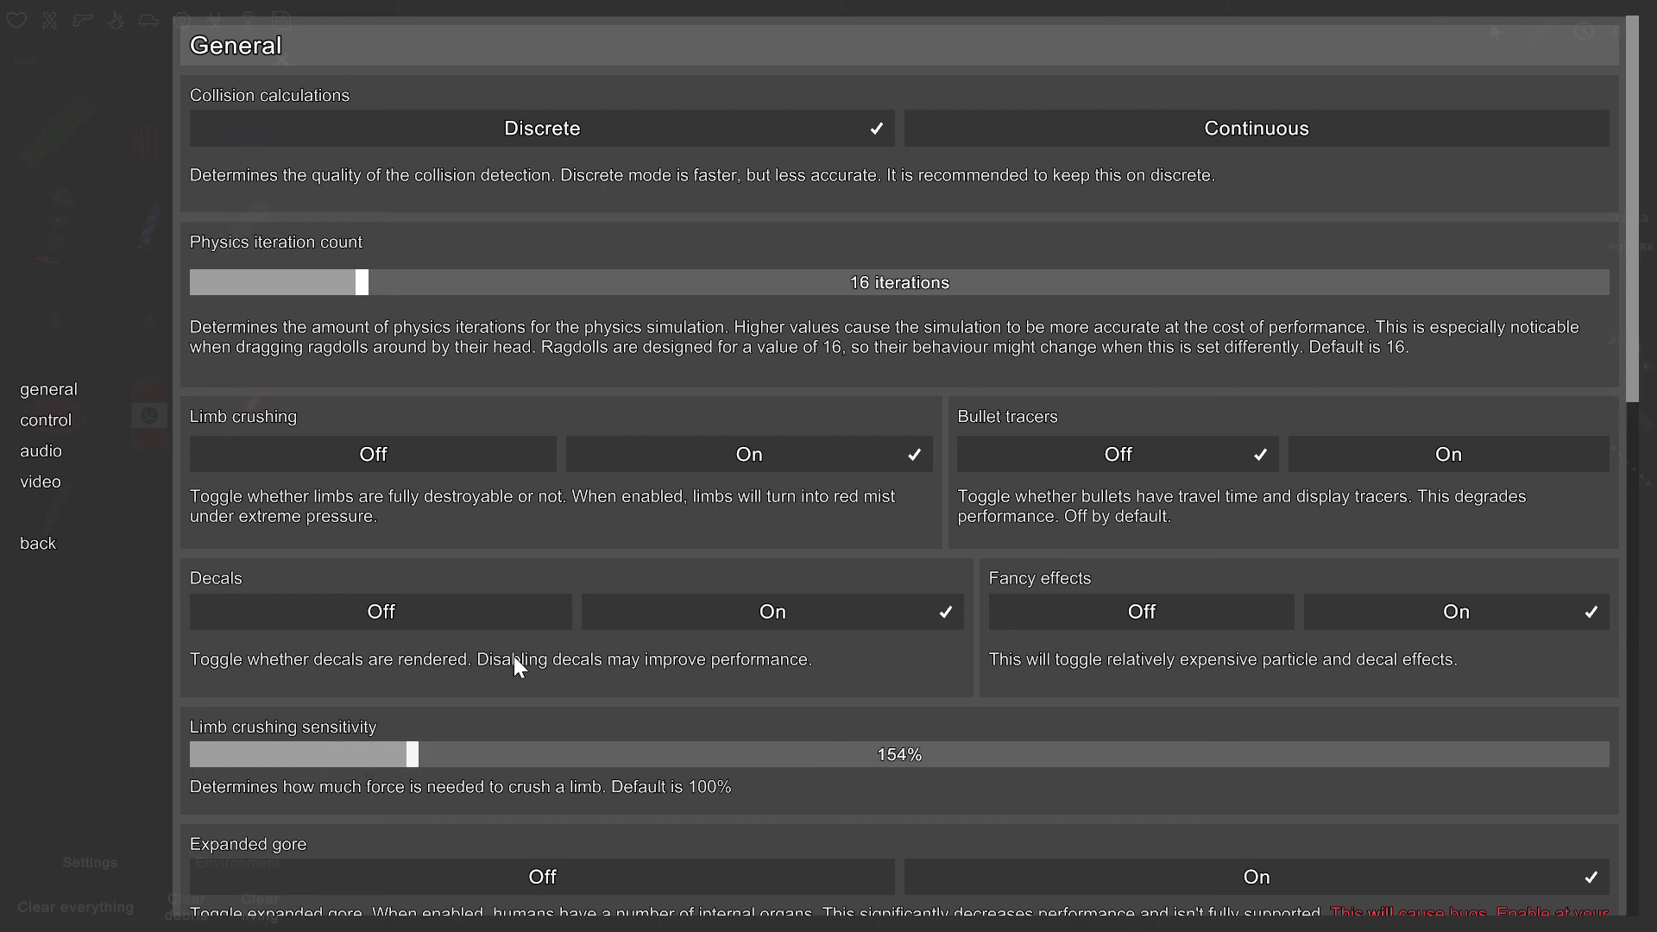
scroll(514, 656, "down", 2)
scroll(787, 765, "down", 2)
scroll(1177, 802, "down", 1)
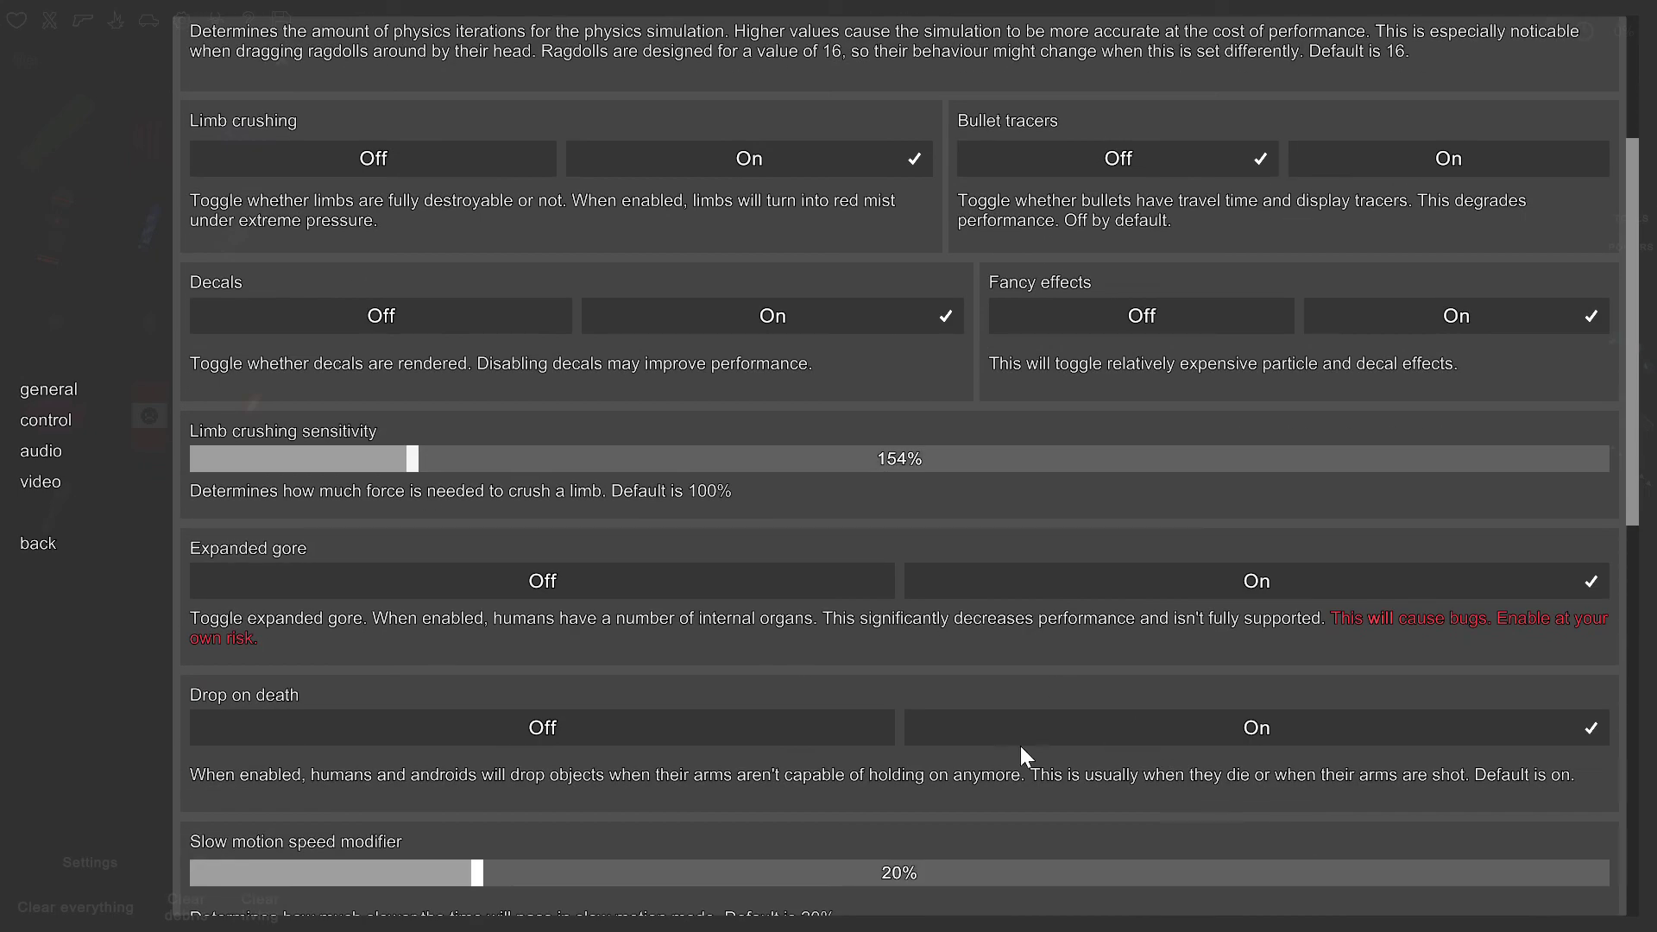
scroll(461, 776, "down", 1)
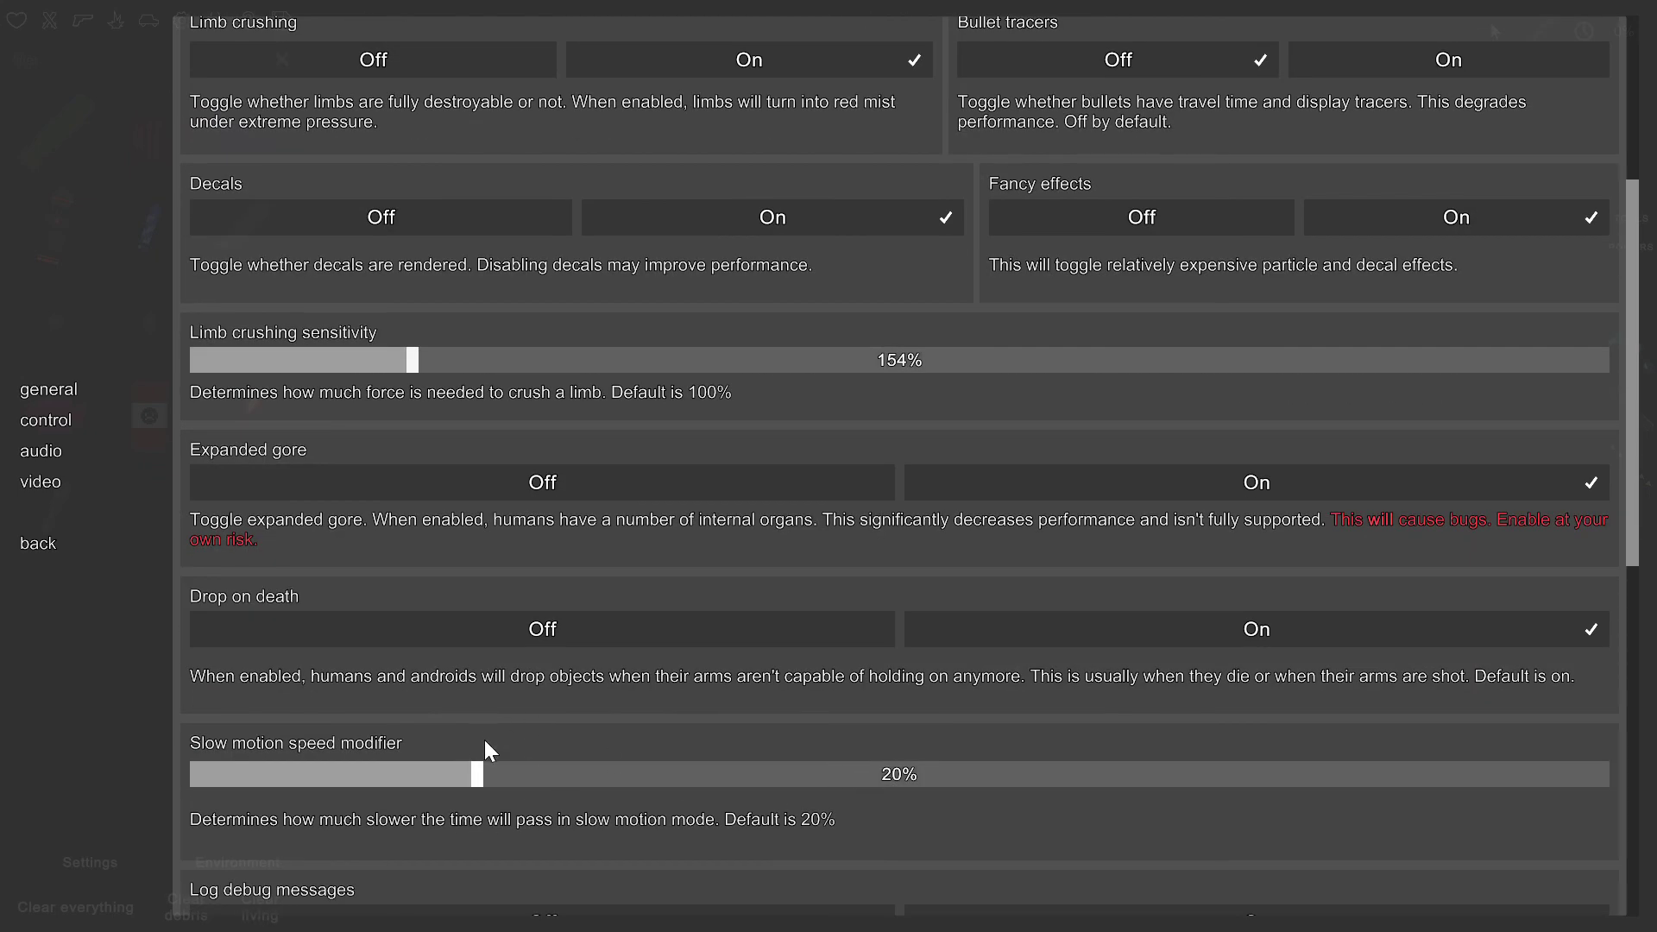
scroll(483, 776, "down", 1)
scroll(676, 675, "down", 1)
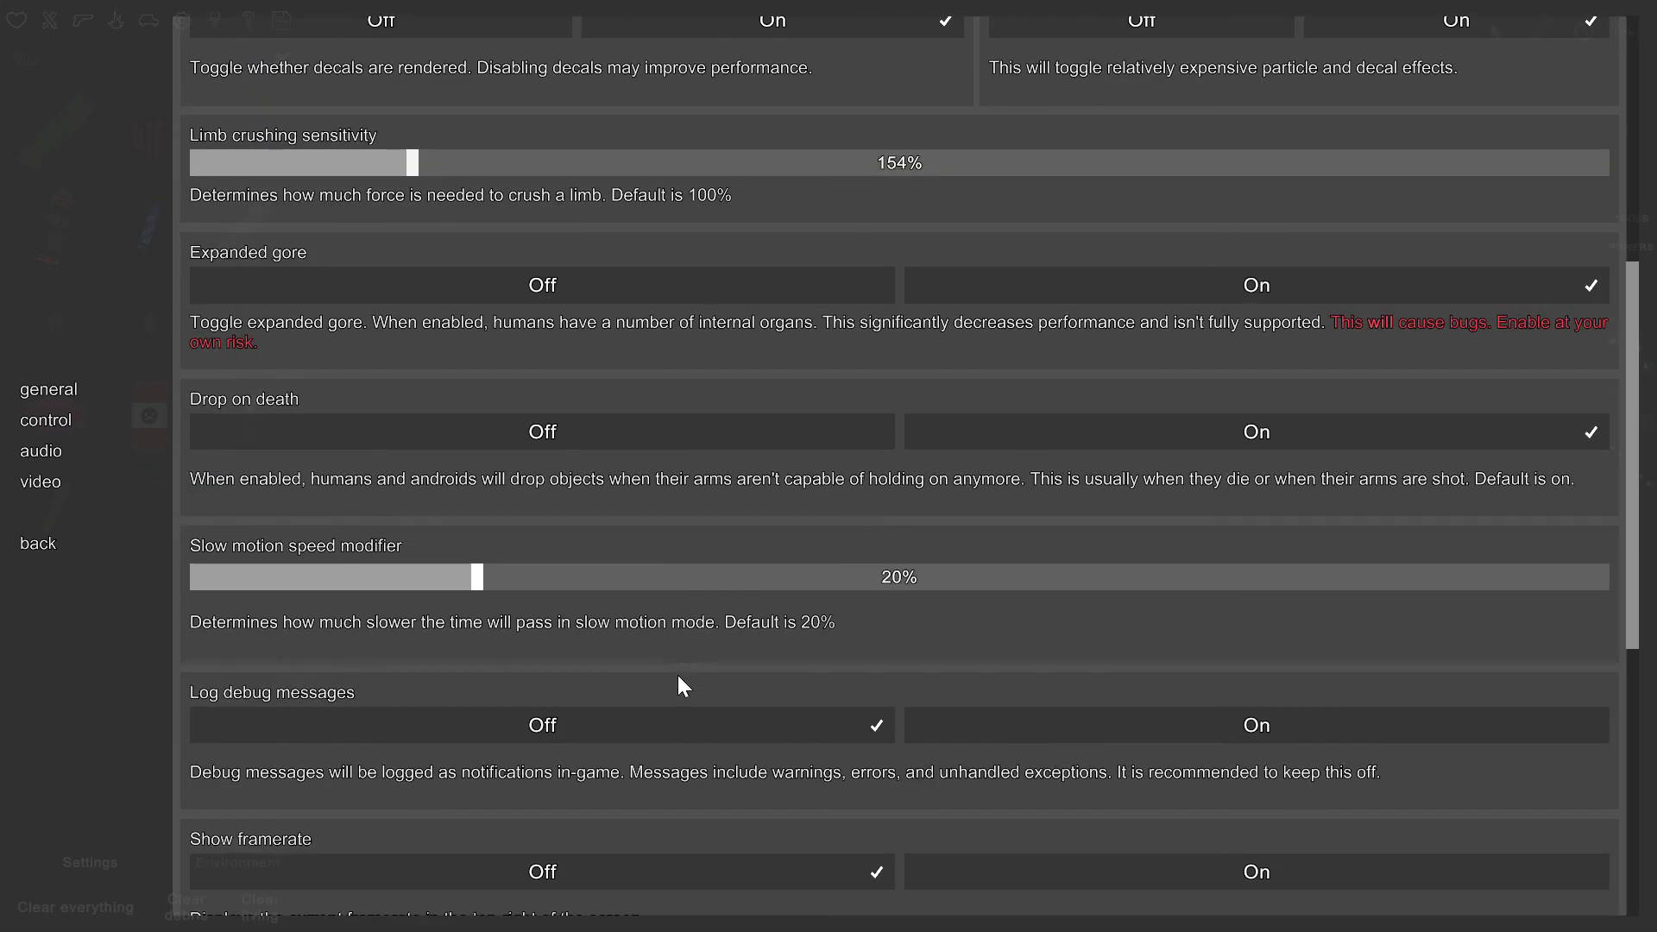
scroll(677, 674, "down", 1)
scroll(677, 674, "down", 1)
- Turn Show framerate on and close Settings back to the sandbox
left_click(1070, 682)
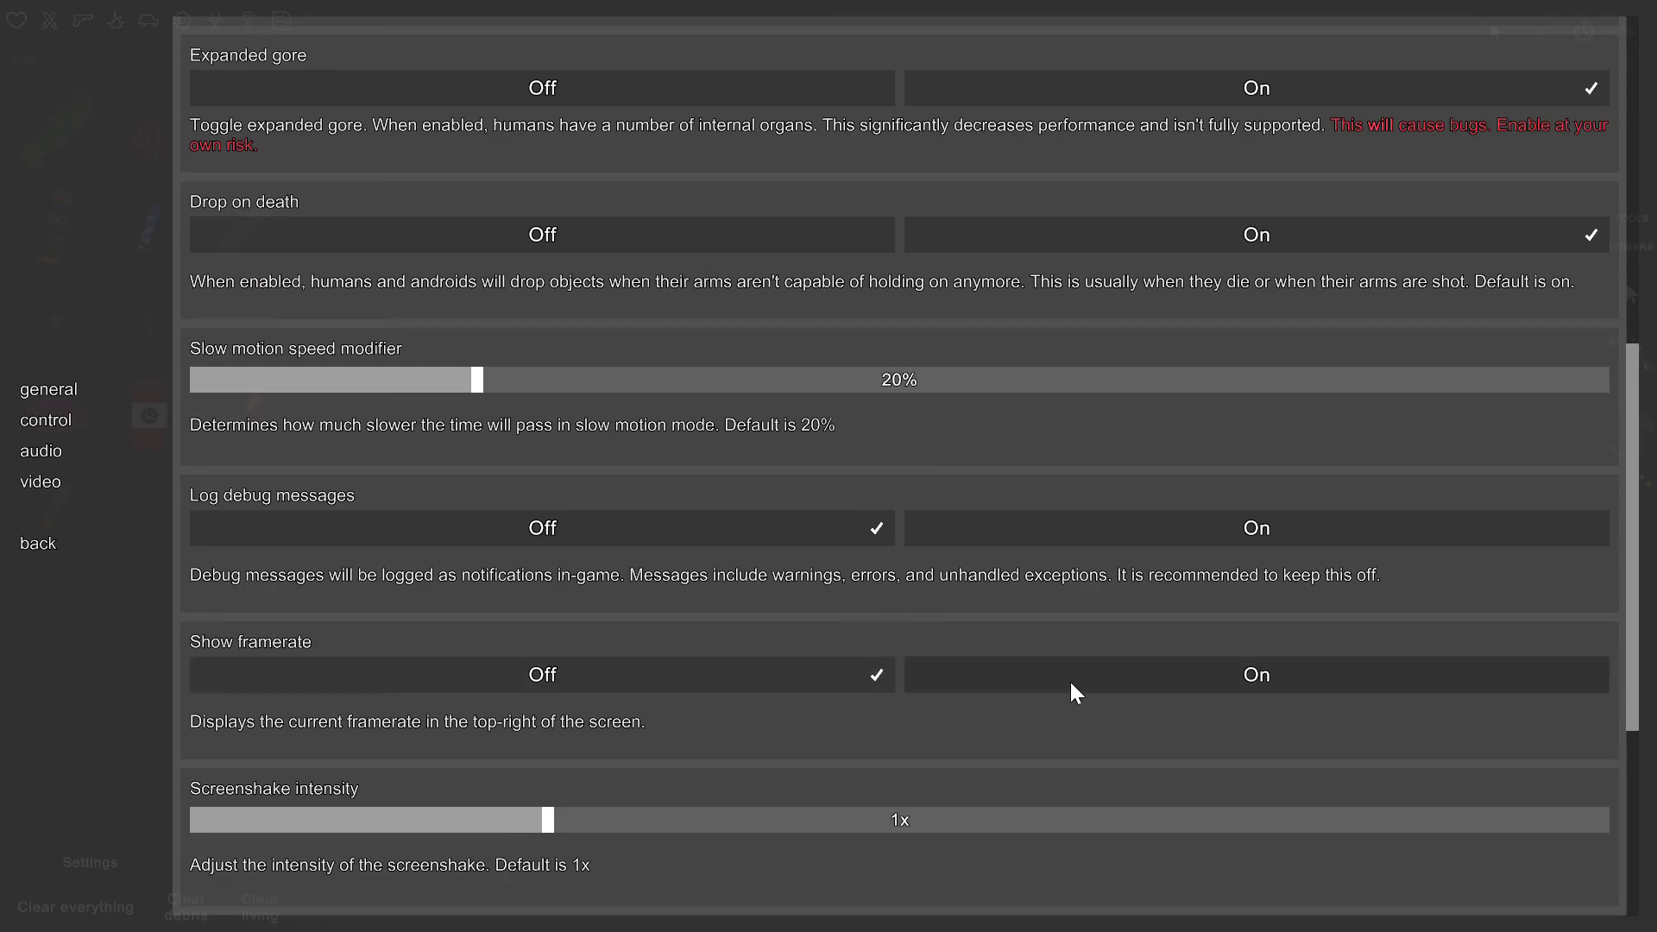
key("Escape")
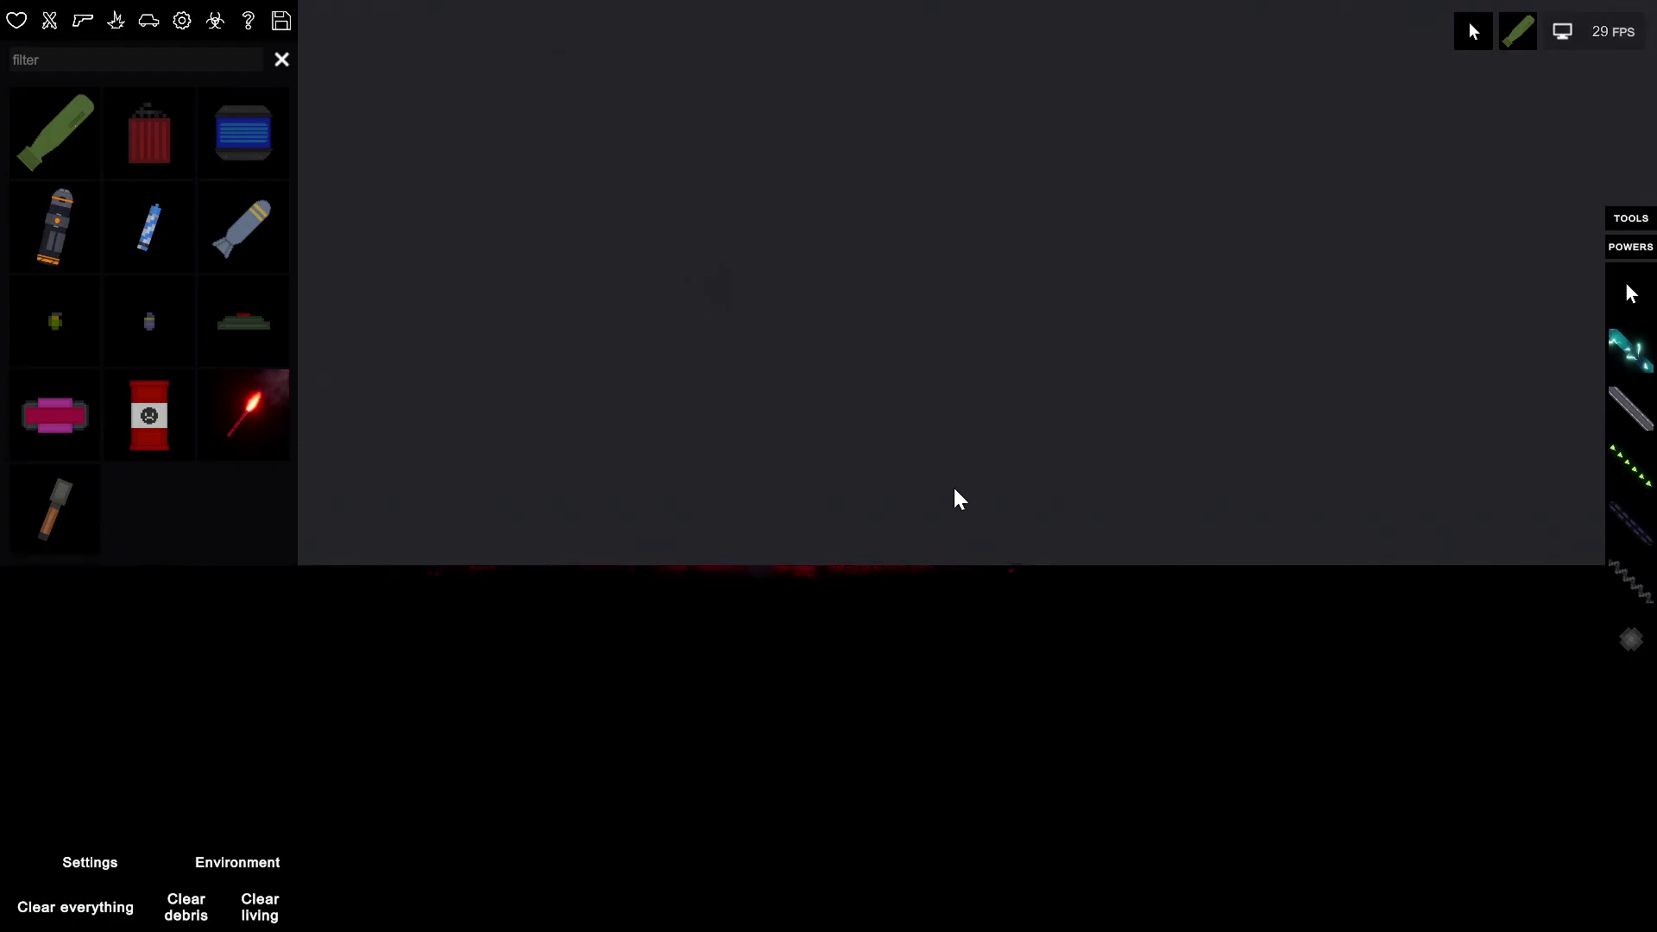
- Pan the view and pick Atom Bomb, EMP, then Dynamite from Explosives
key("w")
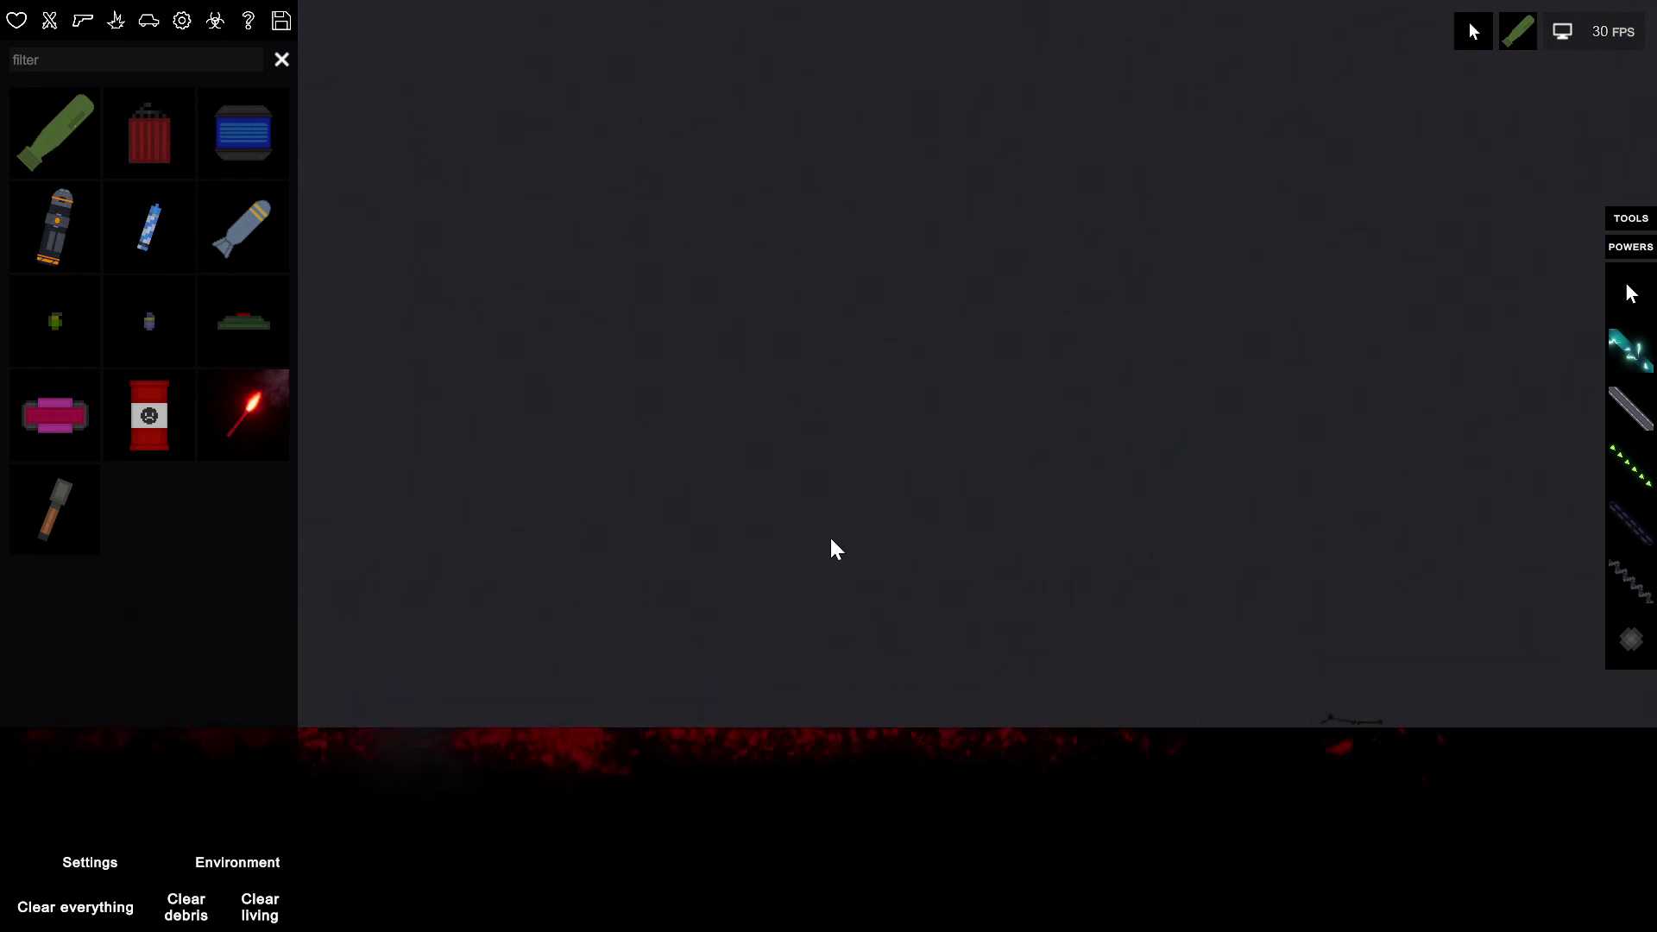
key("w")
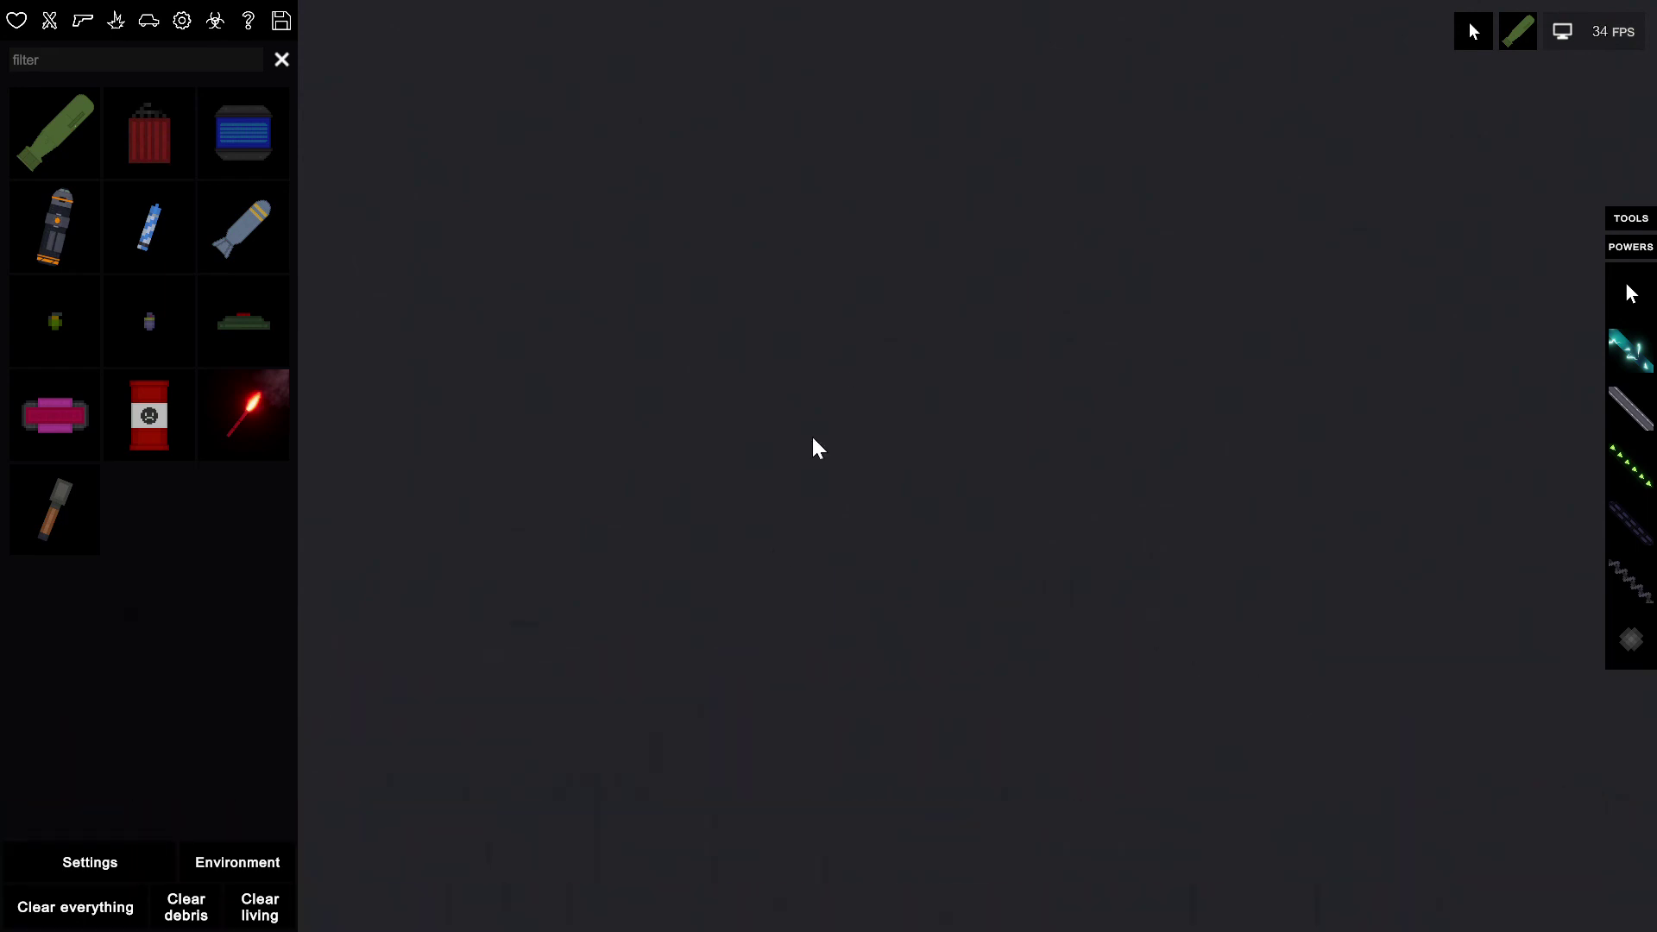
key("s")
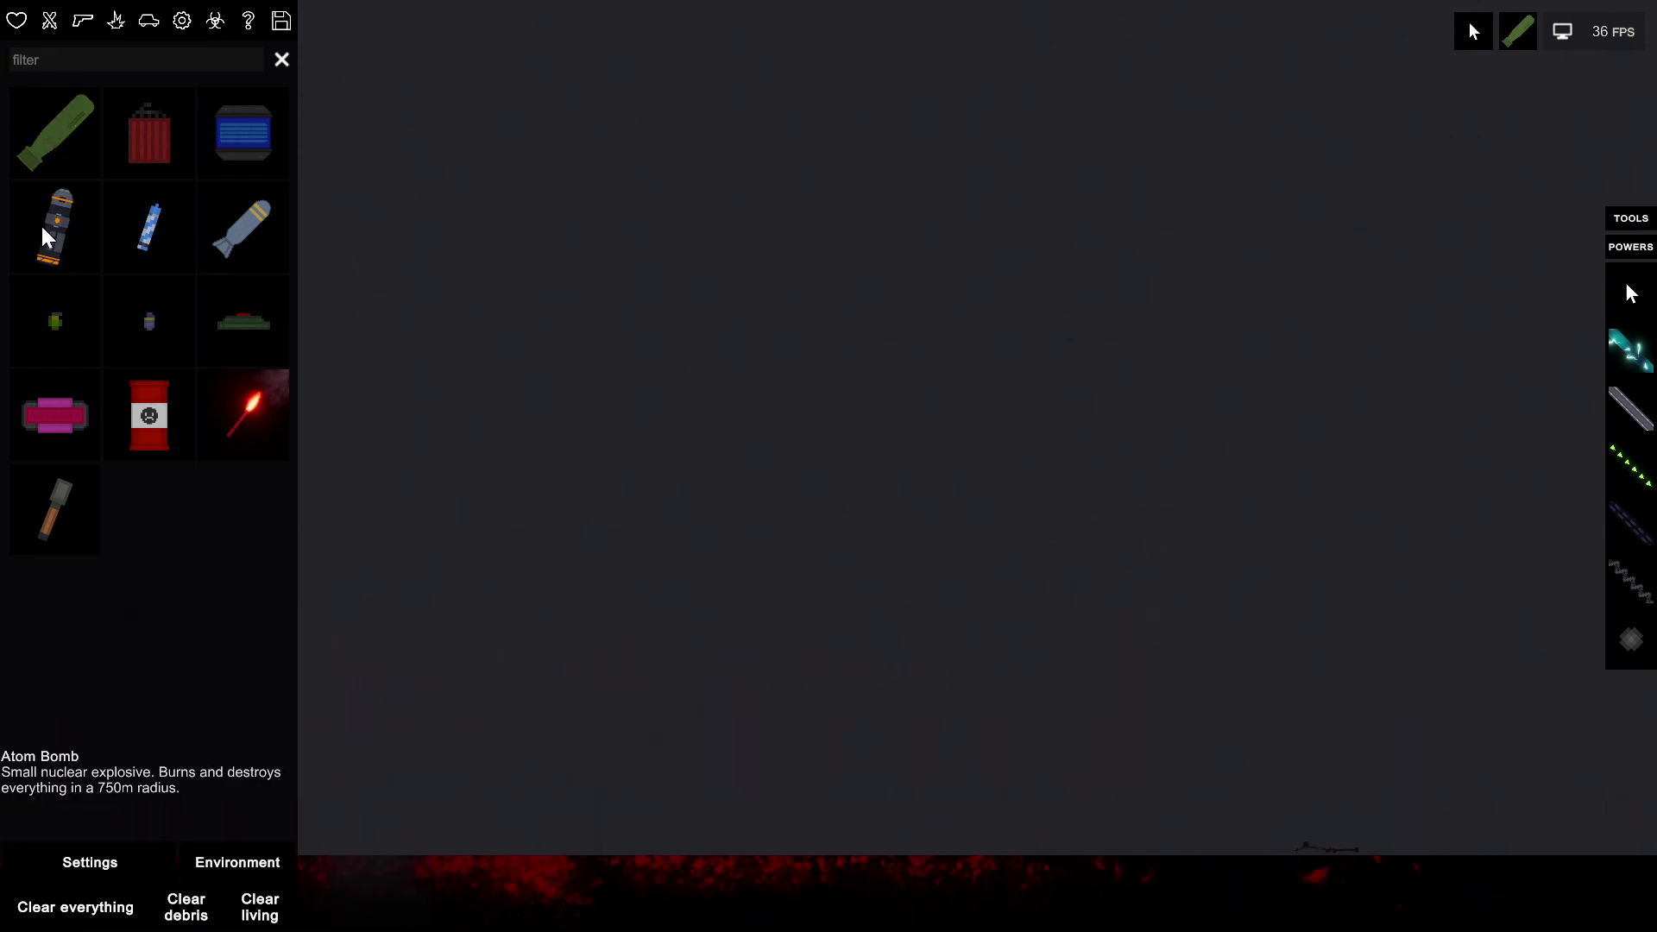
left_click(42, 227)
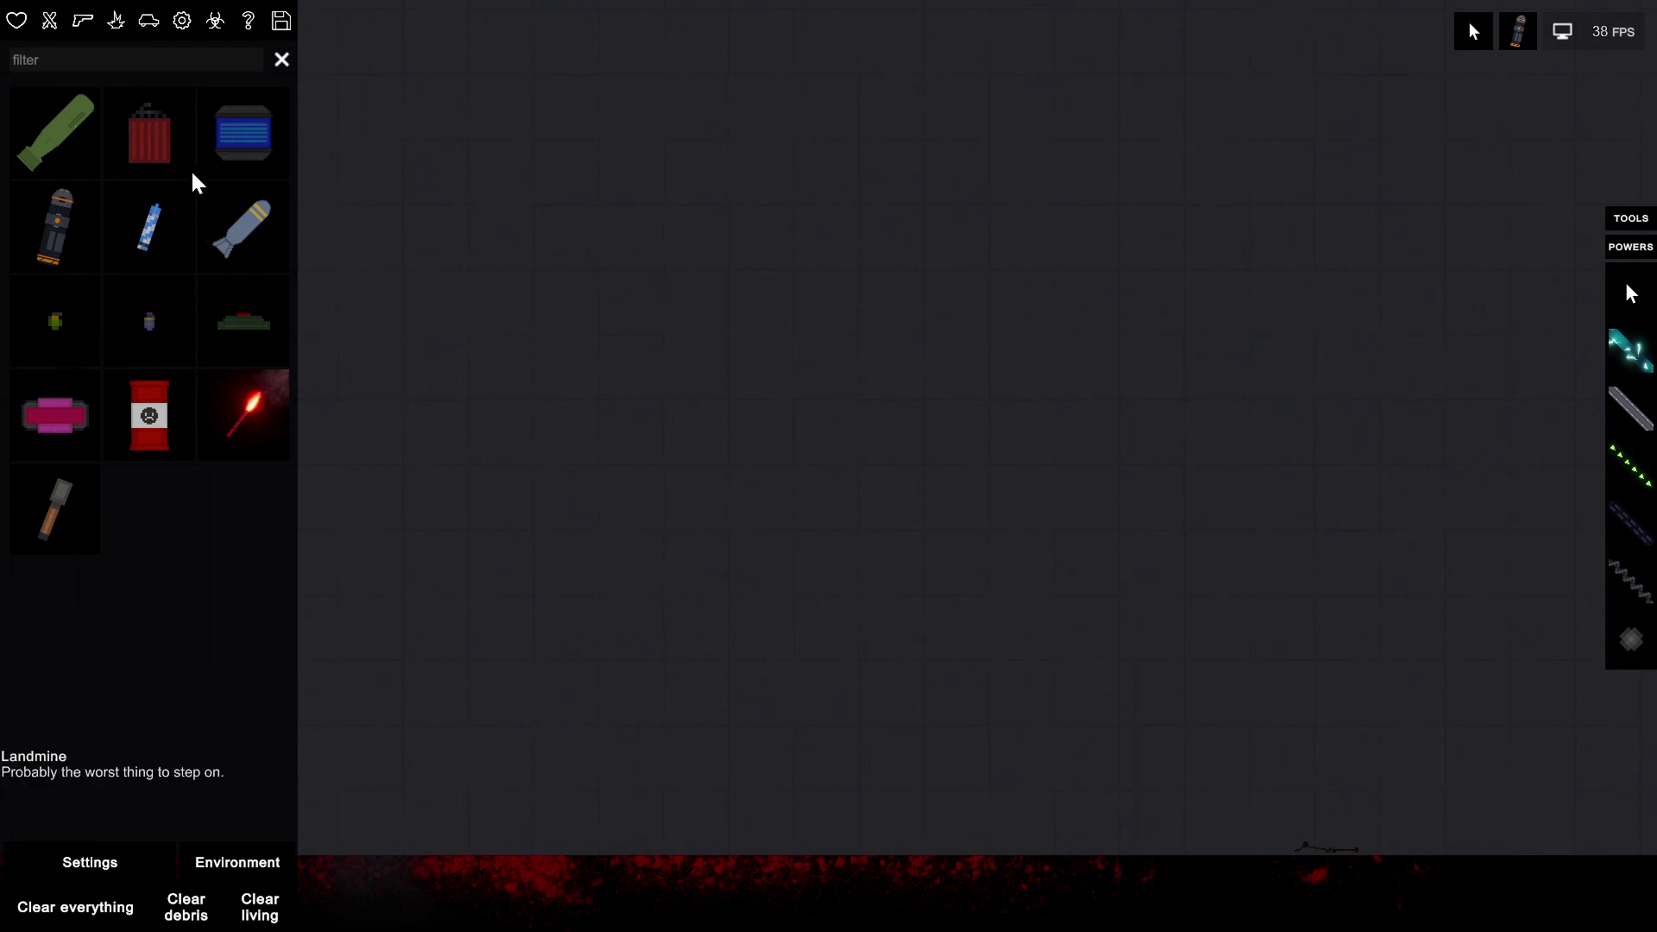
left_click(221, 129)
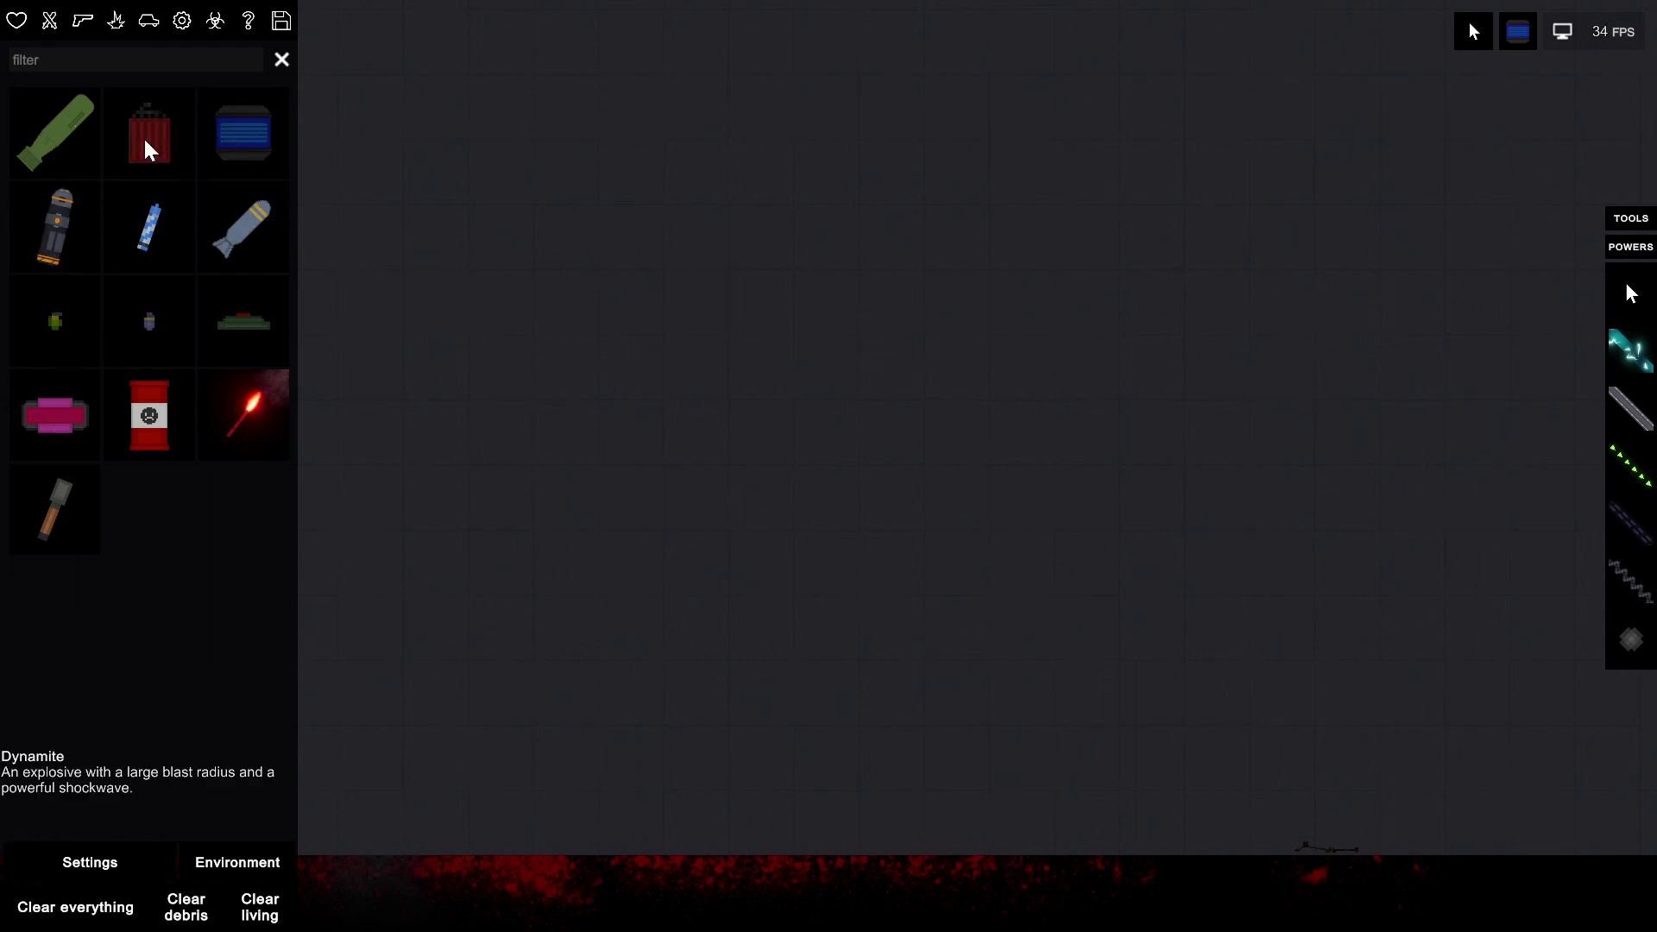
left_click(144, 137)
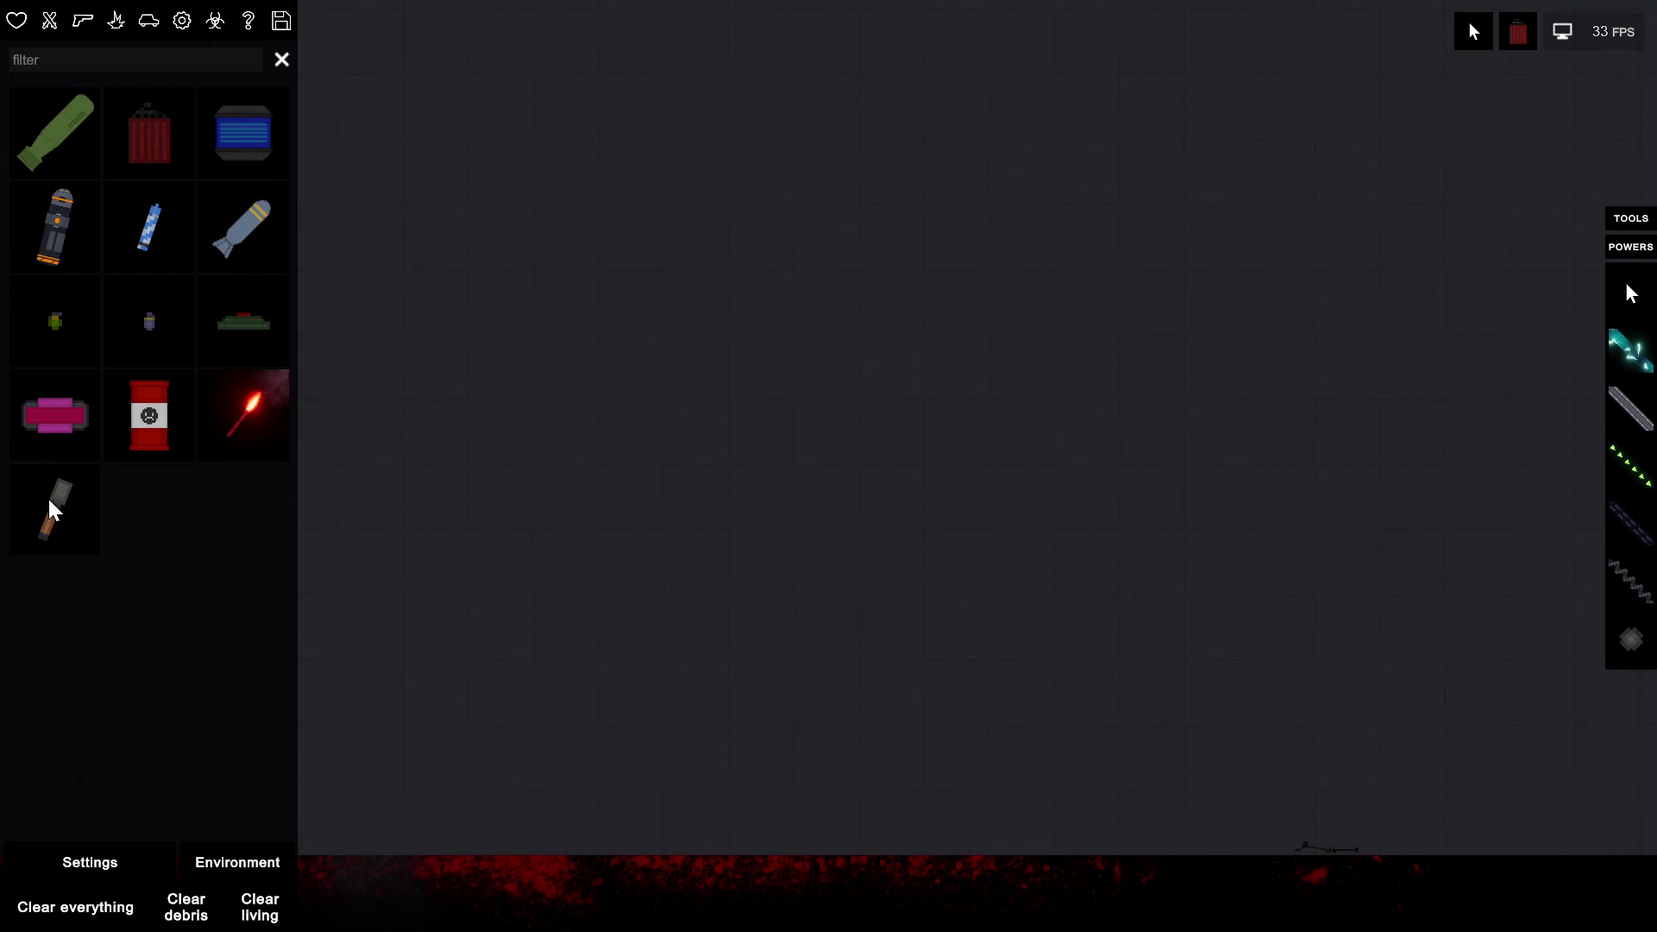
- Spawn a locally saved object and a ragdoll human into the scene
left_click(281, 21)
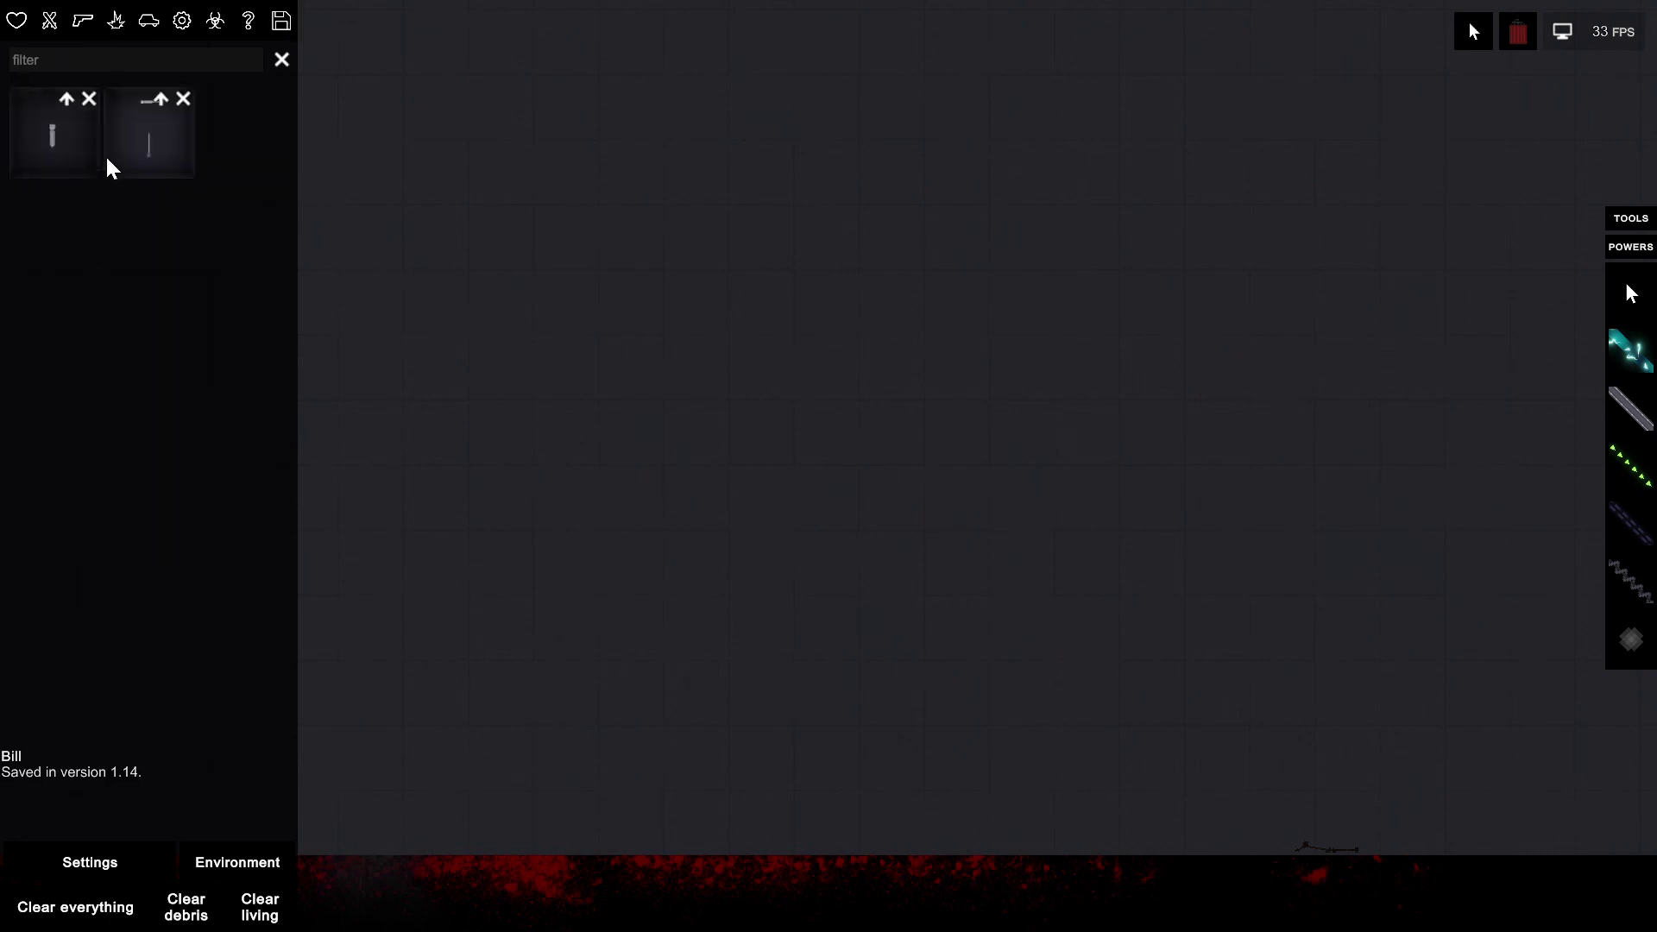
left_click(665, 457)
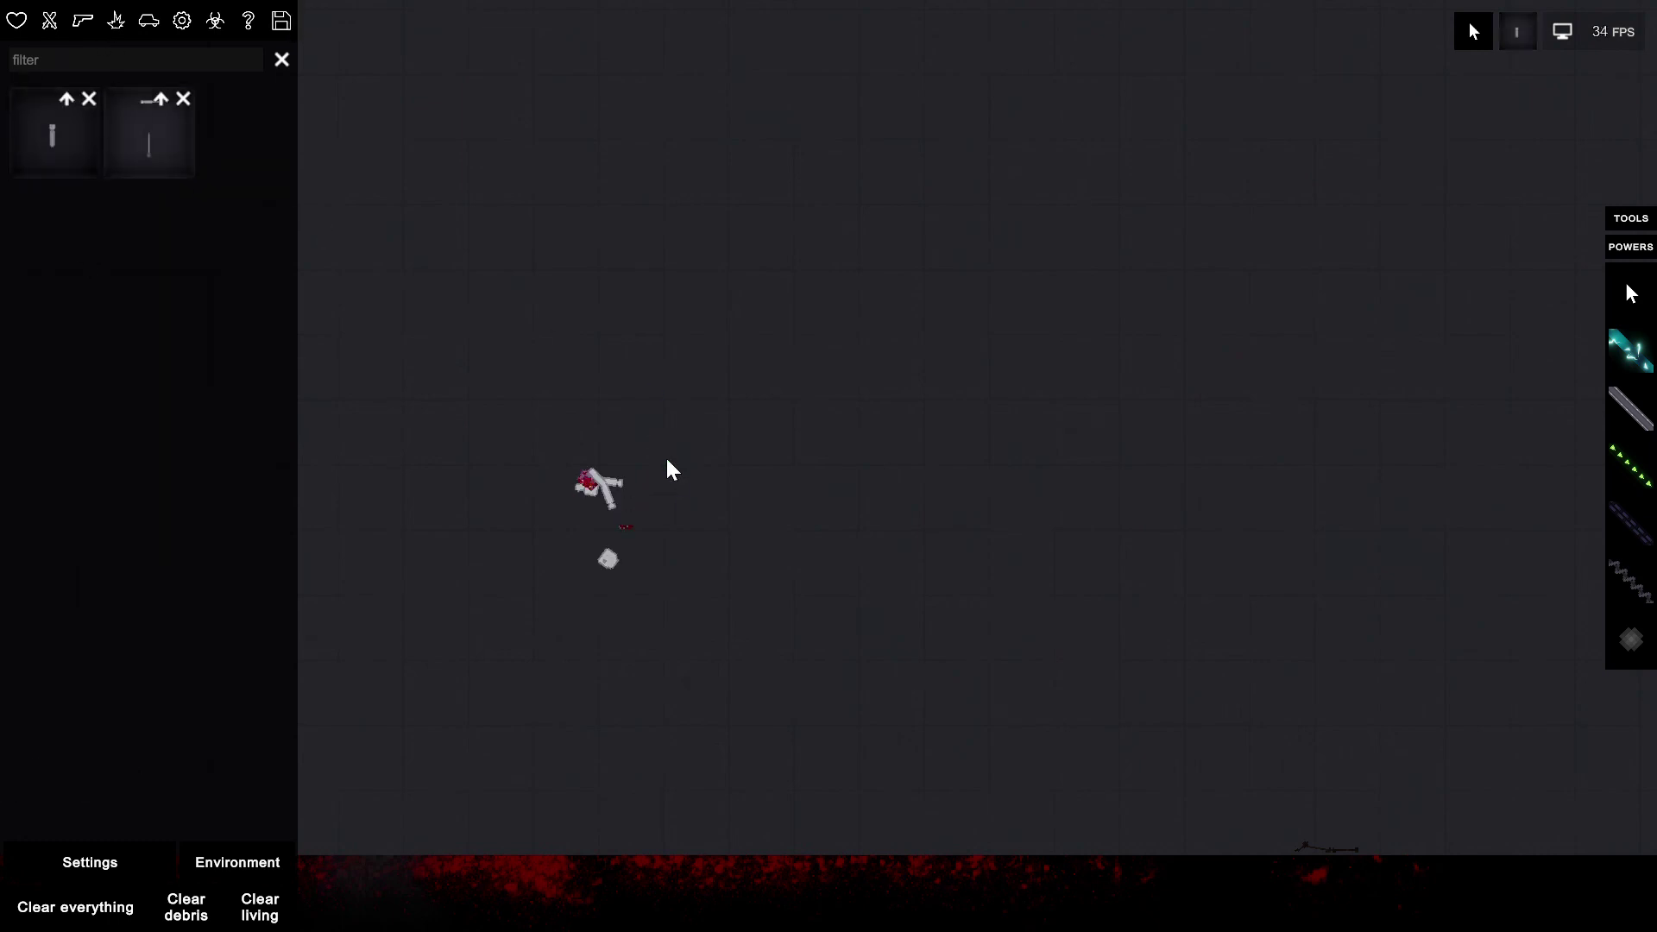
left_click(757, 408)
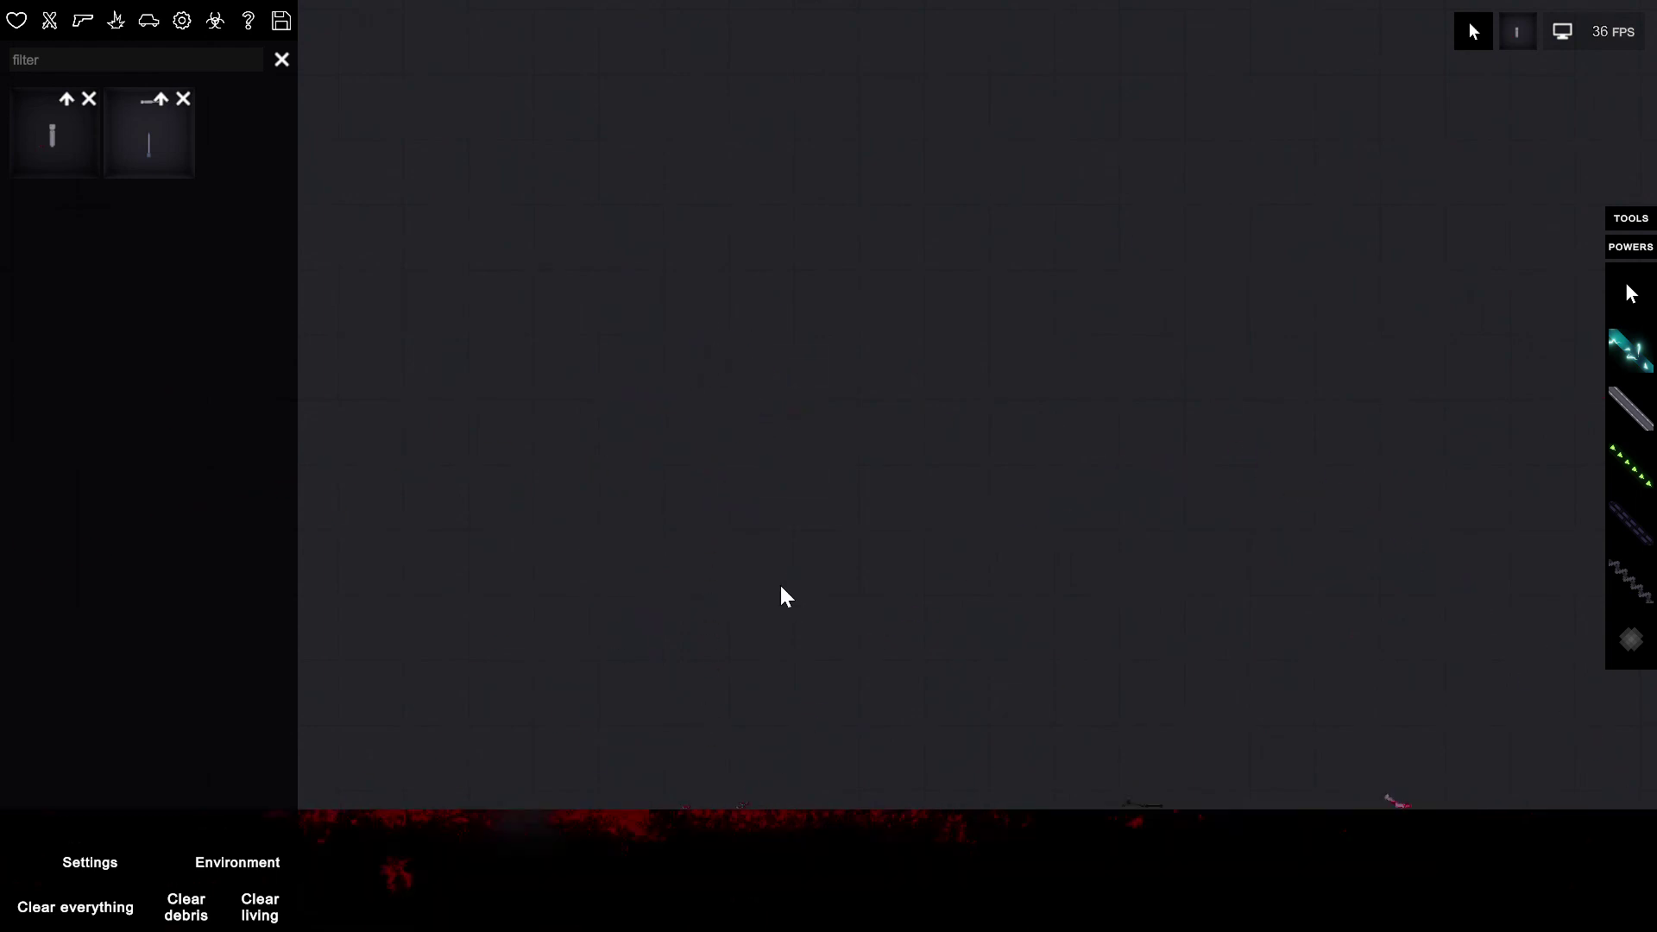
key("w")
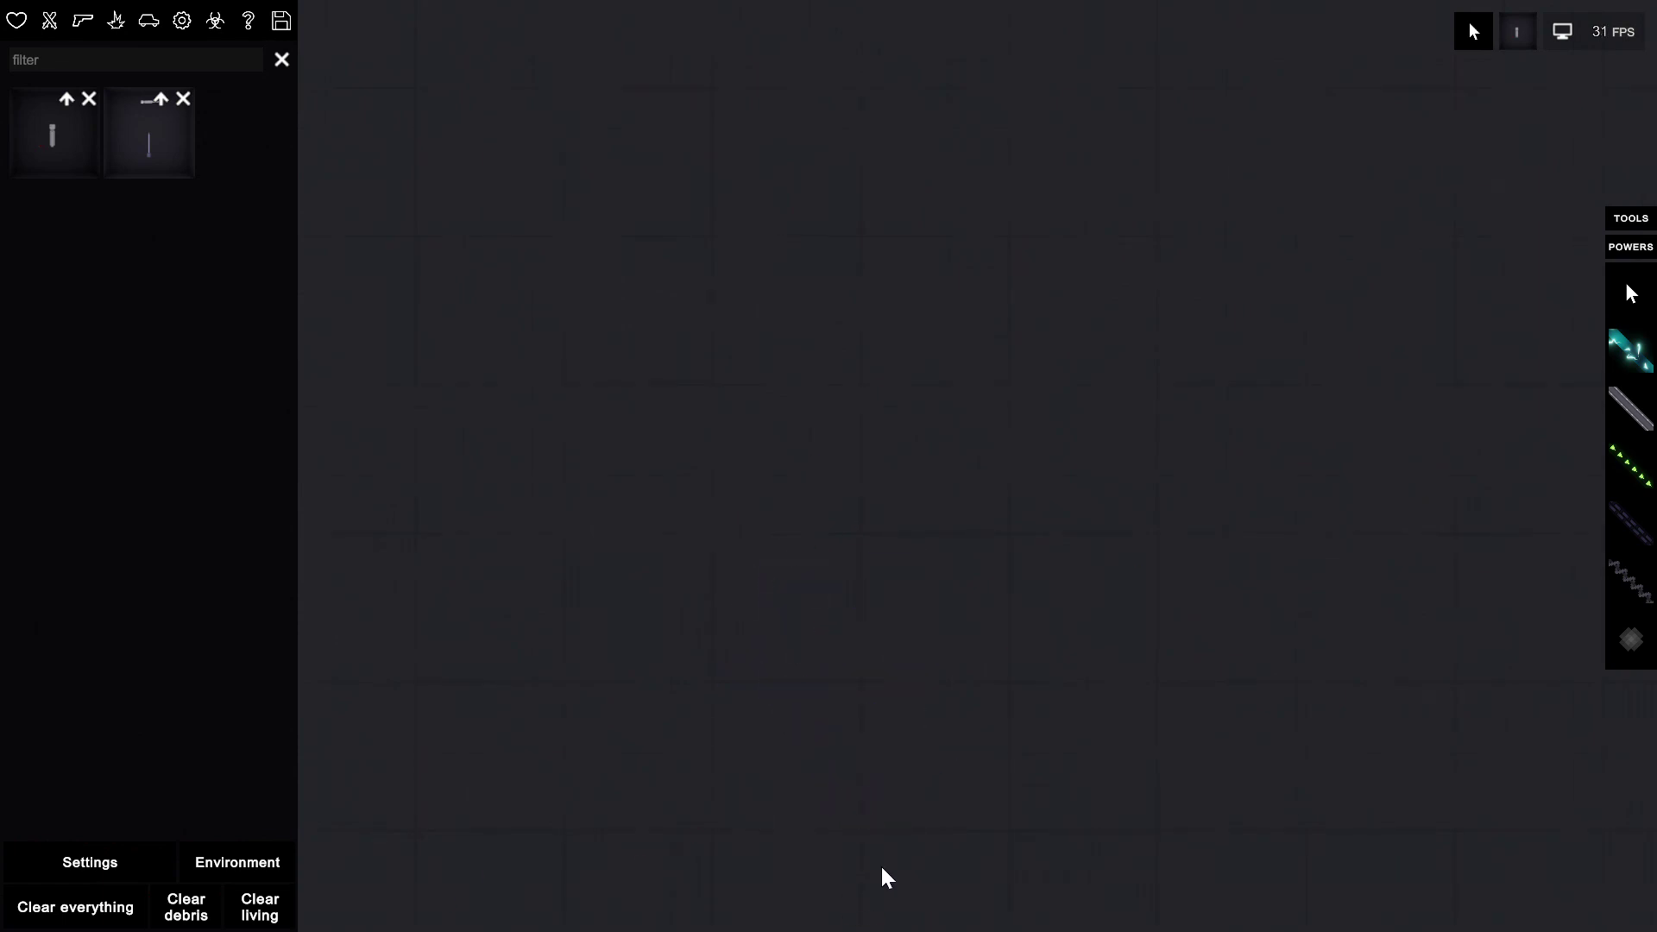
- Open the sandbox action list twice, then dismiss it
right_click(847, 532)
right_click(666, 543)
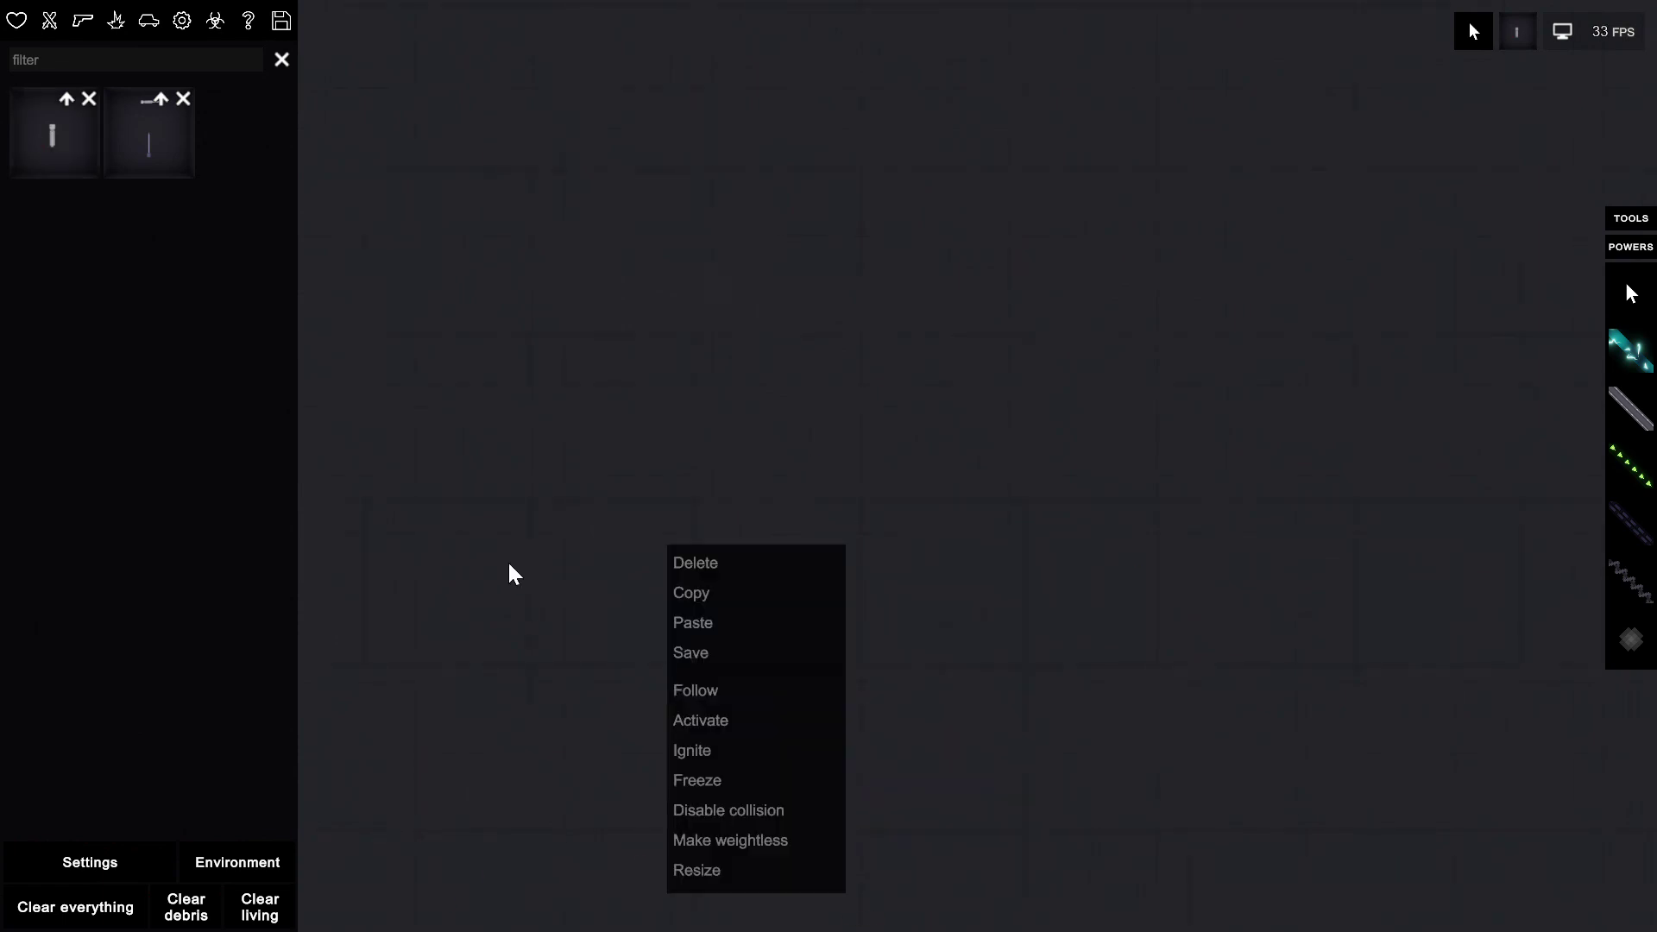
left_click(408, 758)
- Spawn two more saved objects mid-scene and switch to the Entities category
key("s")
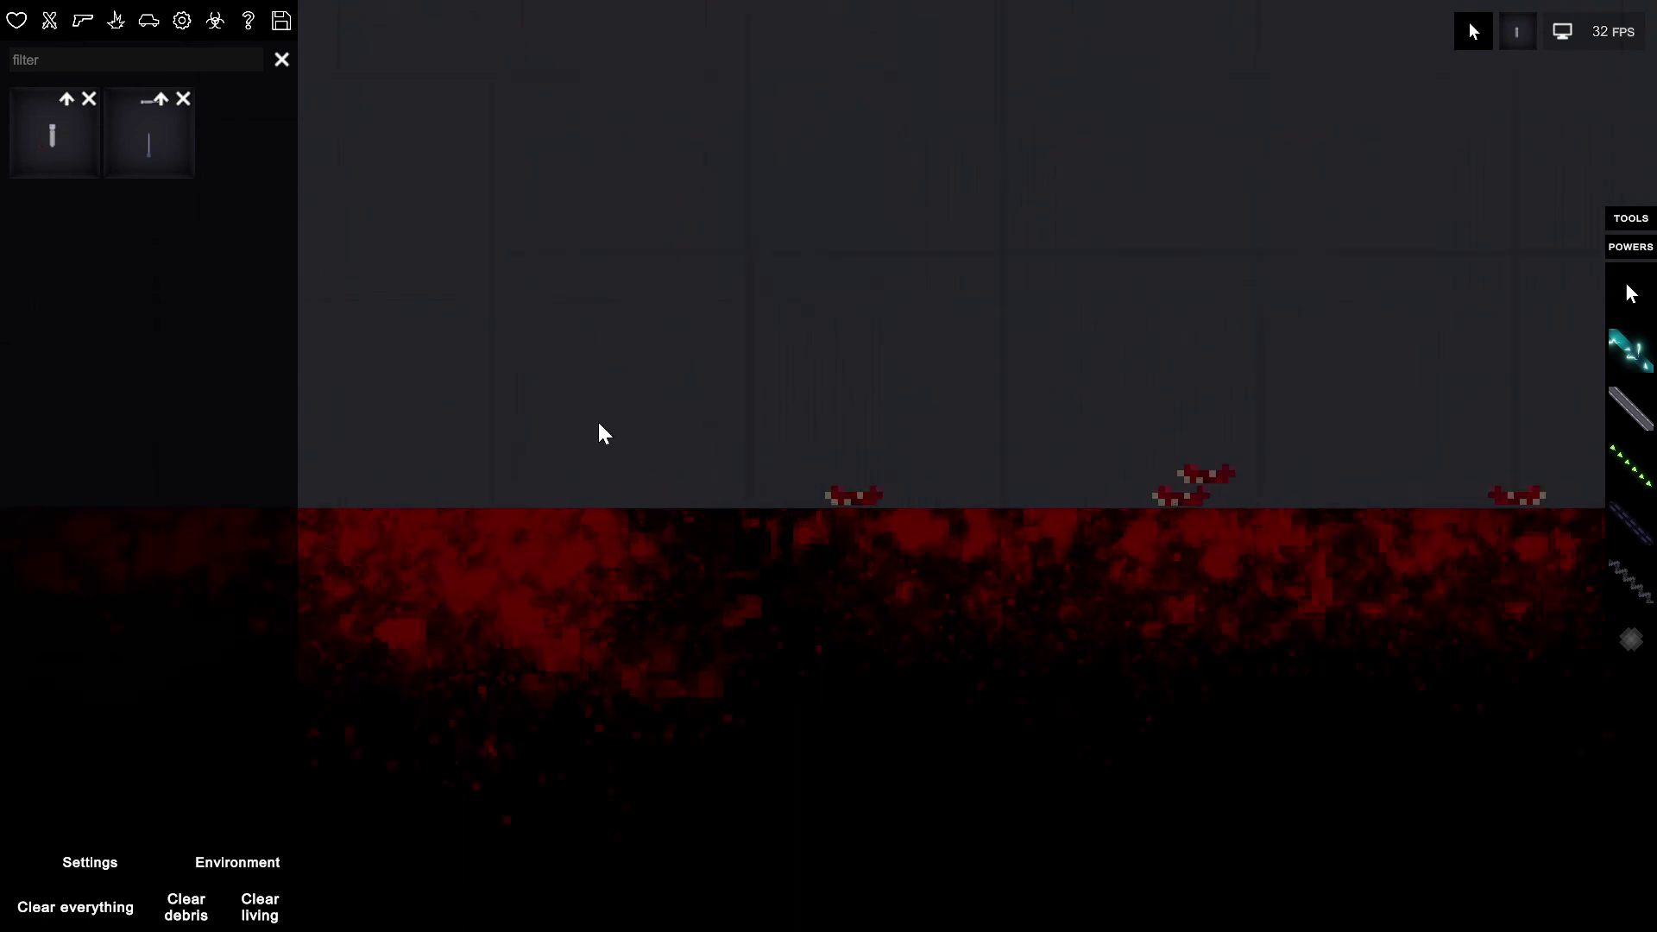
left_click(598, 422)
left_click(672, 205)
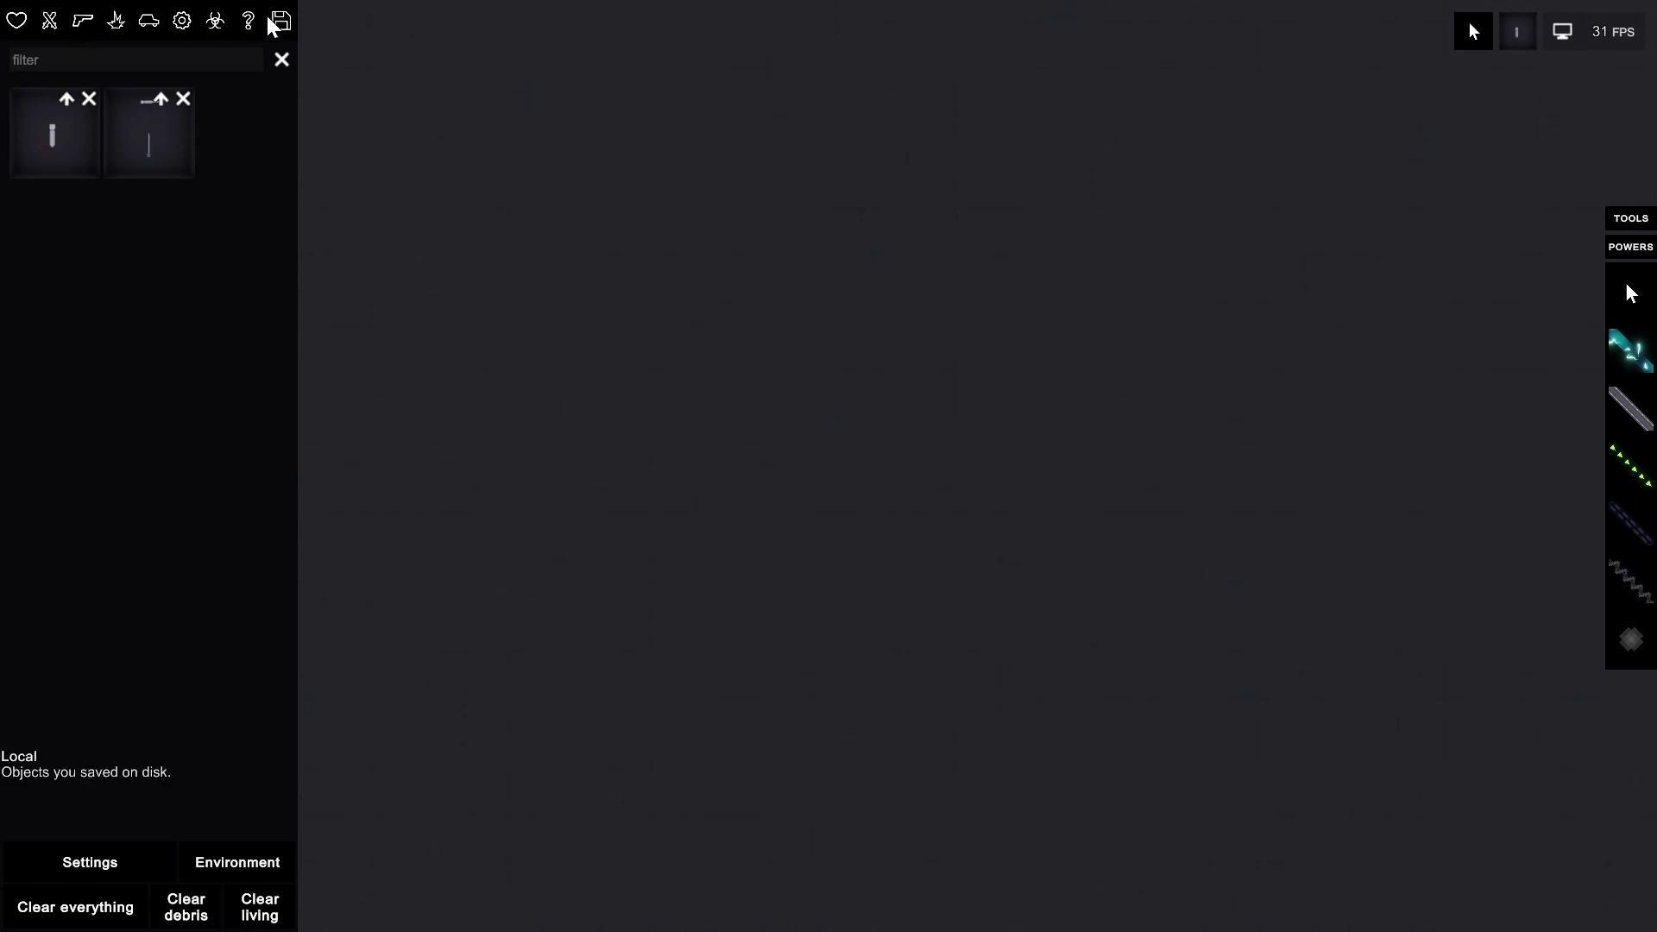
left_click(17, 22)
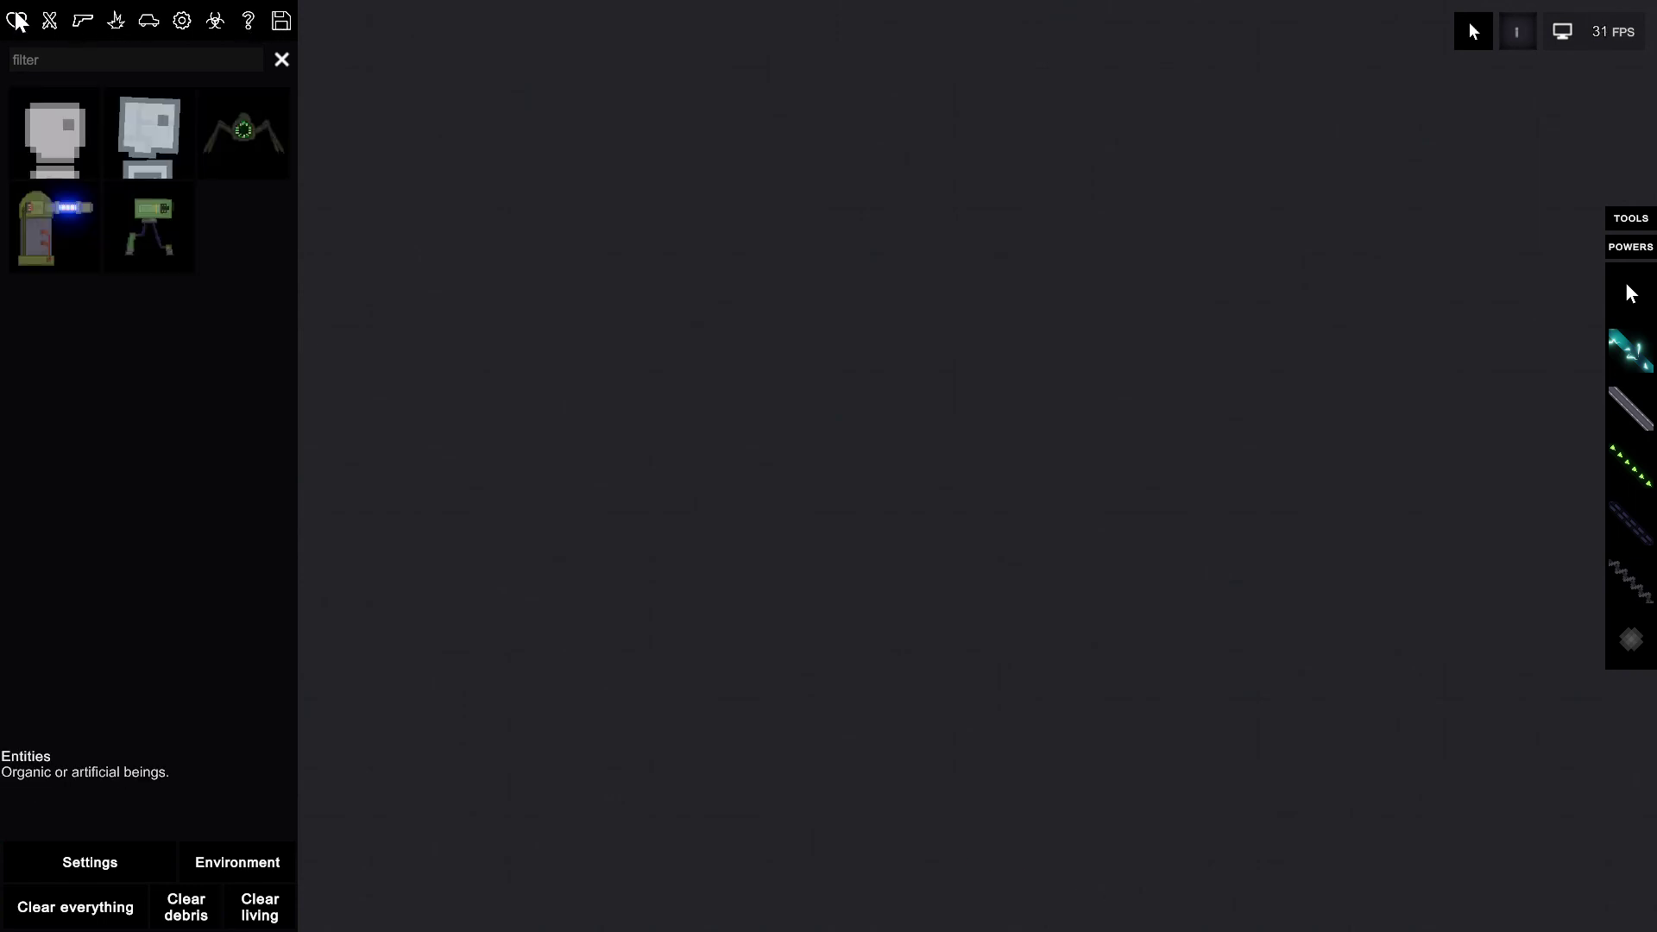